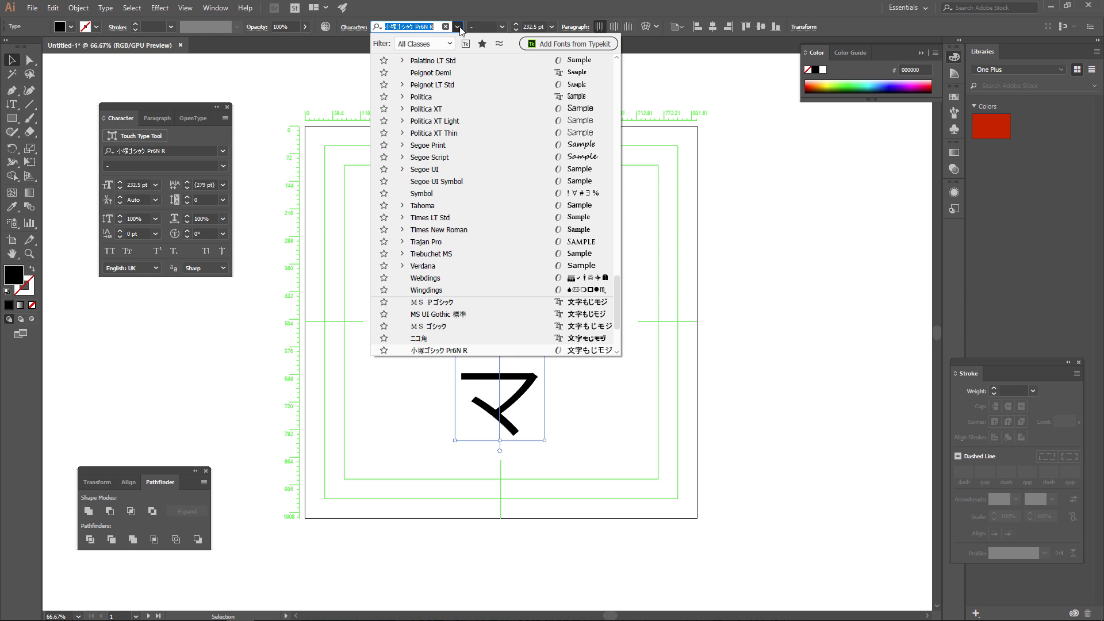
Try Japanese typefaces on the vertical シネマ text and set it in the ニコ角 font.
scroll(466, 169, "up", 6)
scroll(466, 168, "up", 15)
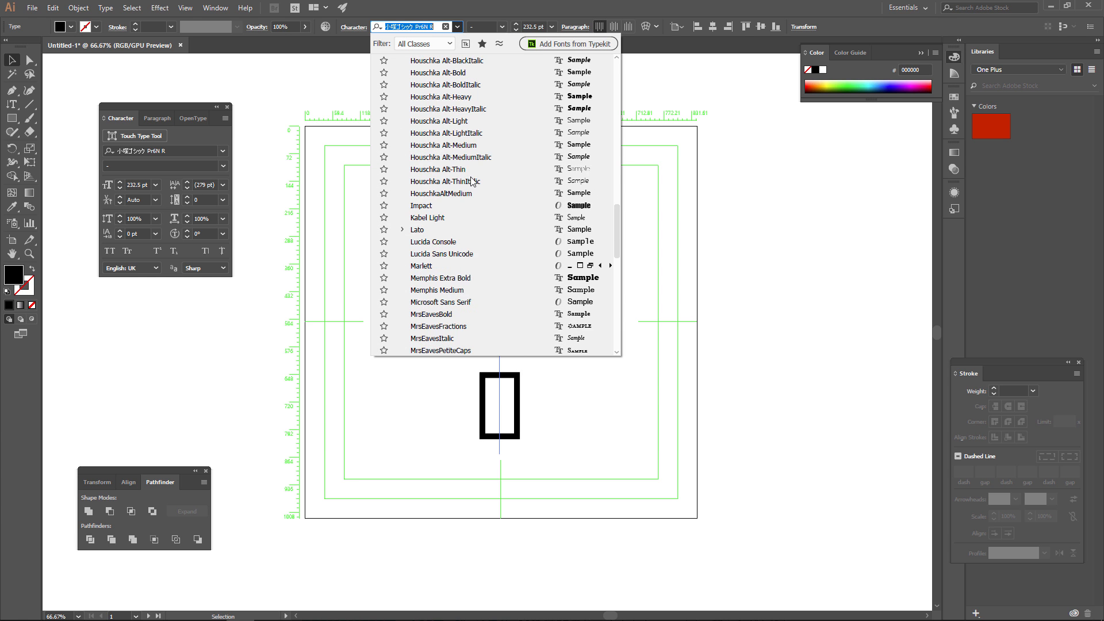
scroll(472, 197, "up", 5)
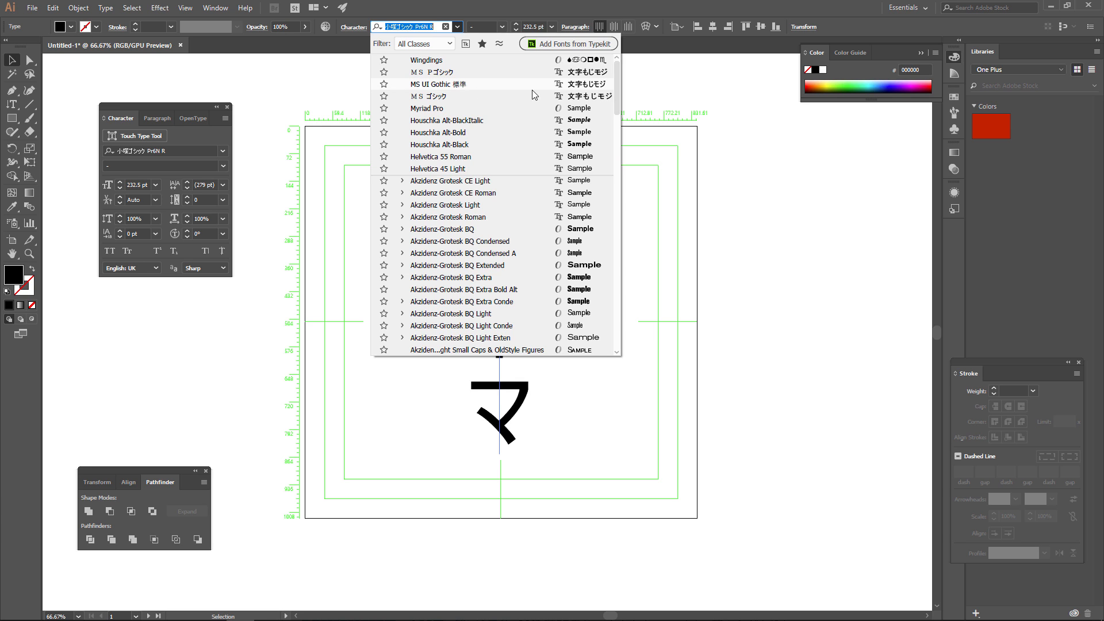
left_click(510, 73)
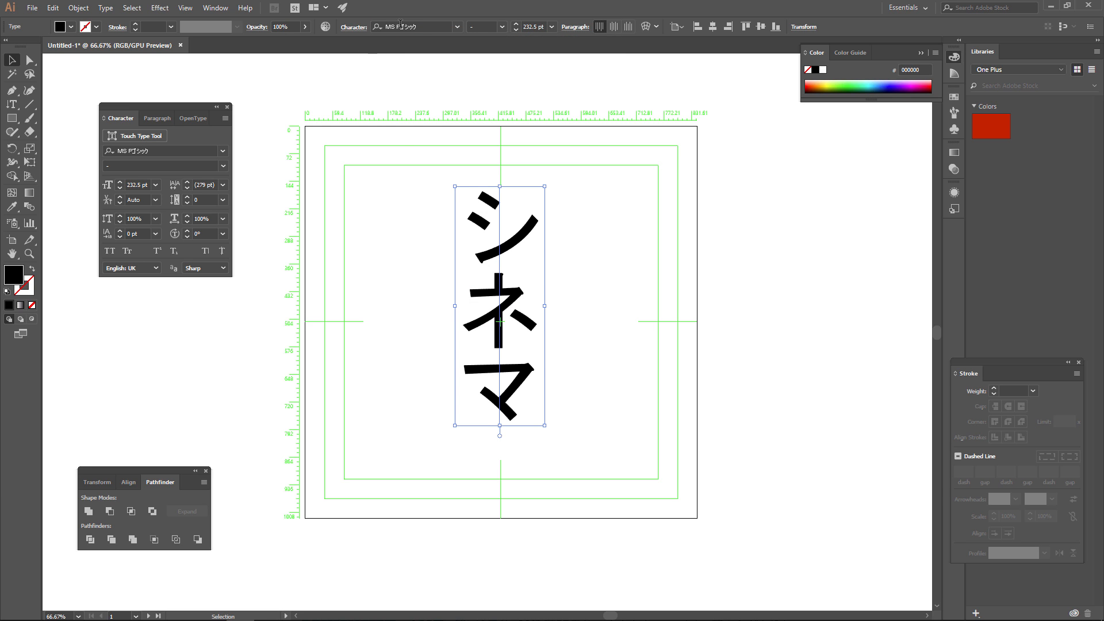
scroll(407, 26, "down", 4)
scroll(410, 26, "up", 1)
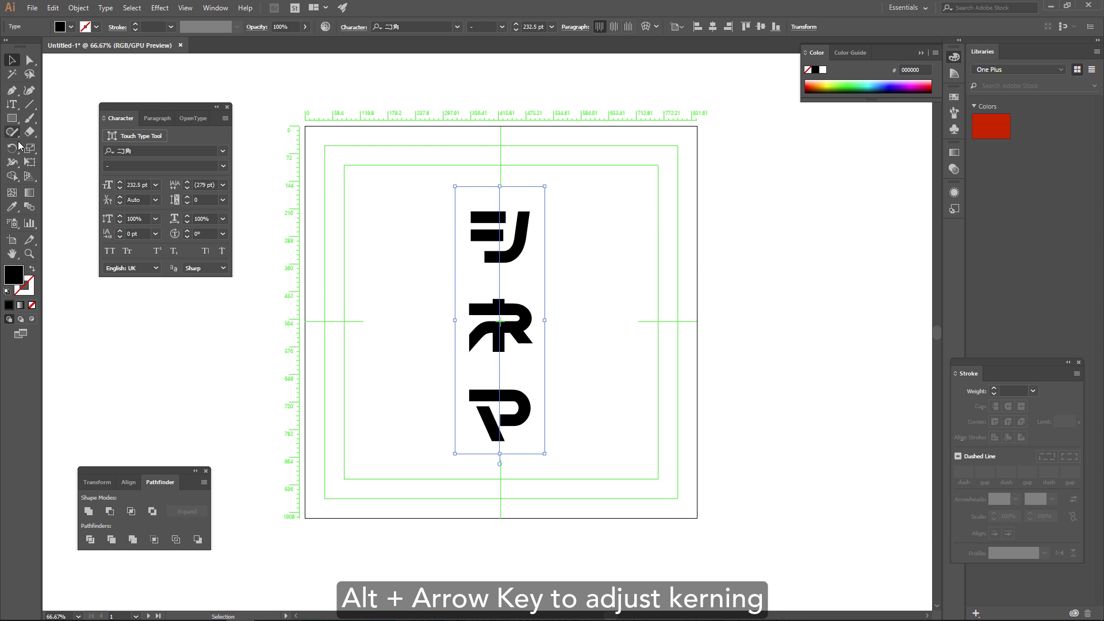
Tighten the kerning between ネ and マ in the vertical text to -260.
left_click(11, 104)
left_click(501, 362)
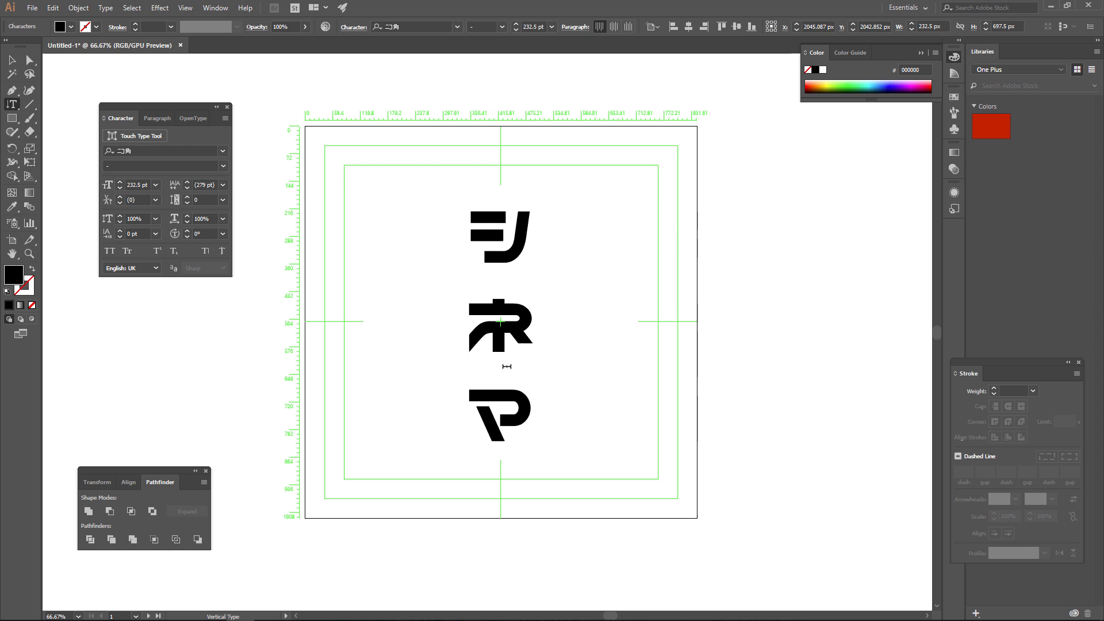
key("alt+Left")
key("alt+Left")
key("alt+Left")
key("alt+Left")
key("alt+Left")
key("alt+Left")
key("alt+Left")
key("alt+Left")
key("alt+Left")
key("alt+Left")
key("alt+Left")
key("alt+Left")
key("alt+Left")
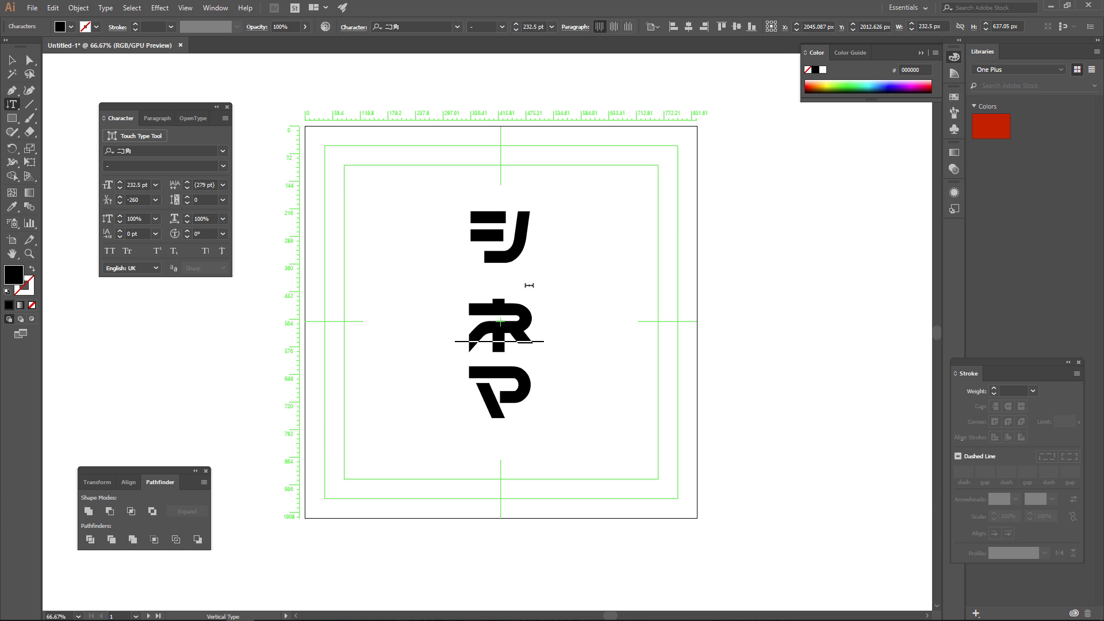
Tighten the kerning between シ and ネ in the vertical text to -220.
left_click(518, 299)
key("alt+Left")
key("alt+Left")
key("alt+Left")
key("alt+Left")
key("alt+Left")
key("alt+Left")
key("alt+Left")
key("alt+Left")
key("alt+Left")
key("alt+Left")
key("alt+Left")
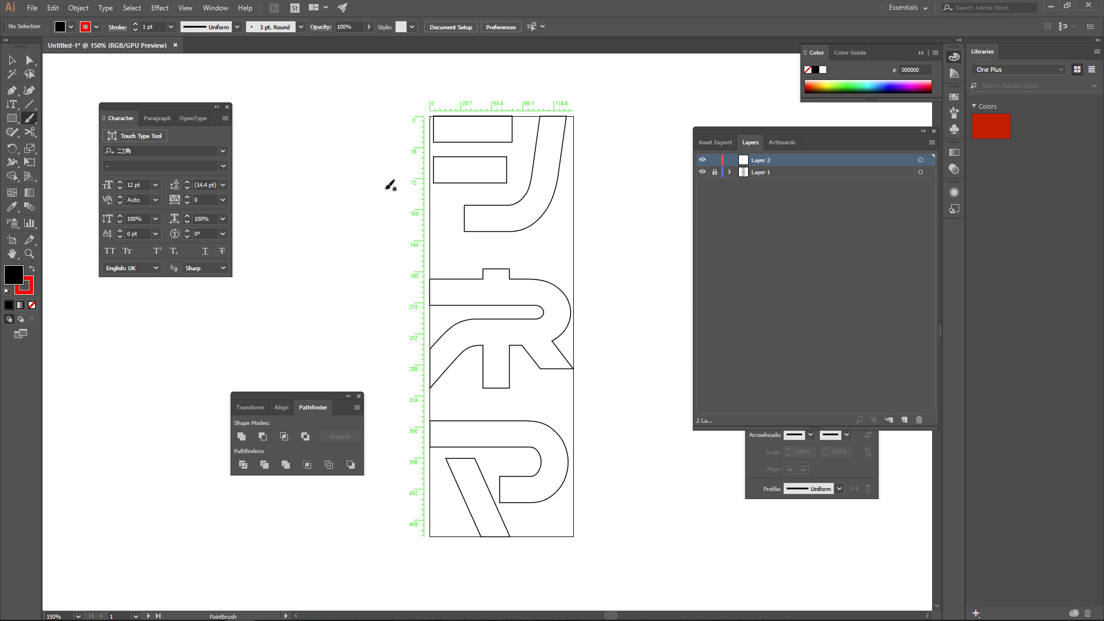
Sketch trial red strokes over the outlined letters on Layer 2, and delete that layer.
left_click_drag(387, 184, 354, 205)
mouse_move(545, 125)
left_mouse_down()
mouse_move(530, 198)
mouse_move(496, 215)
left_mouse_up()
mouse_move(562, 130)
left_mouse_down()
mouse_move(551, 175)
mouse_move(509, 223)
left_mouse_up()
left_click_drag(446, 162, 462, 166)
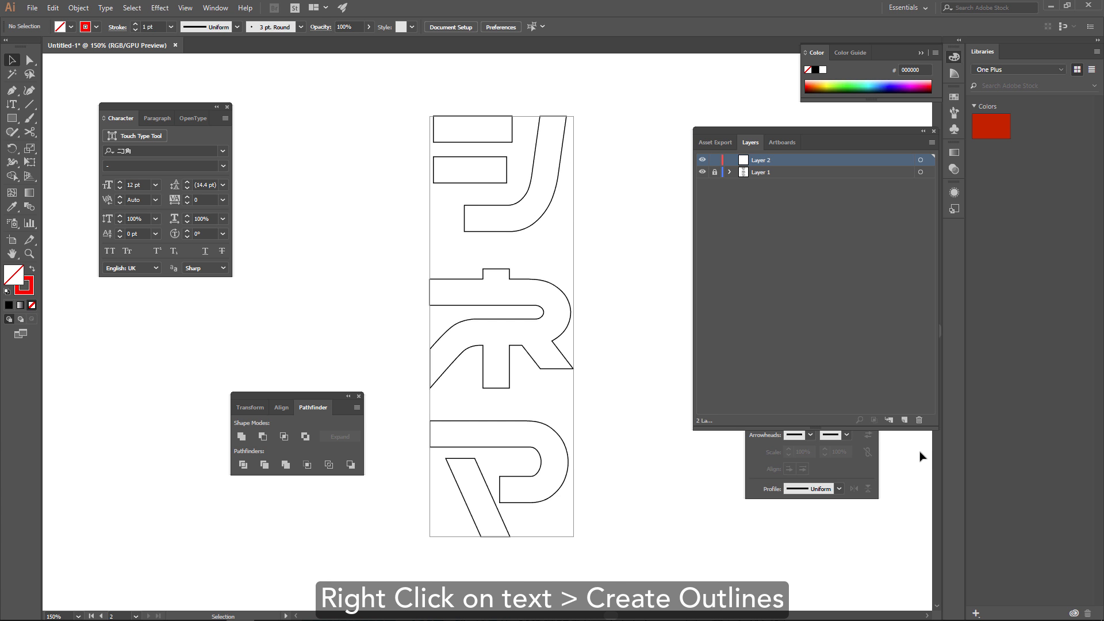
left_click(919, 421)
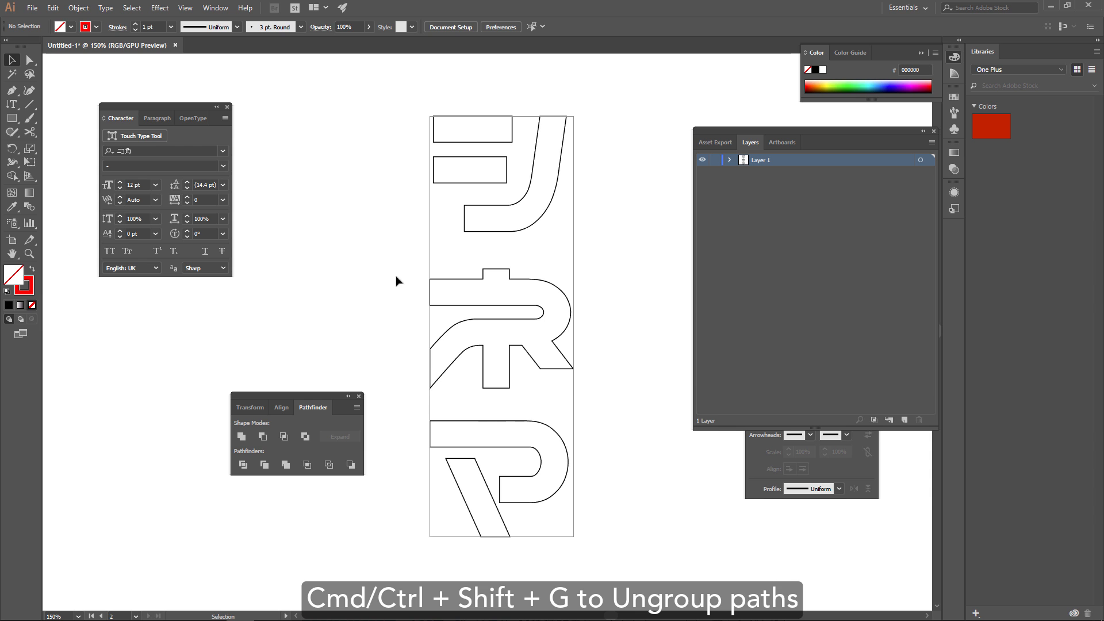
Ungroup all the letter outlines and release the compound path of the マ.
key("ctrl+a")
key("ctrl+shift+g")
left_click(621, 525)
left_click(537, 506)
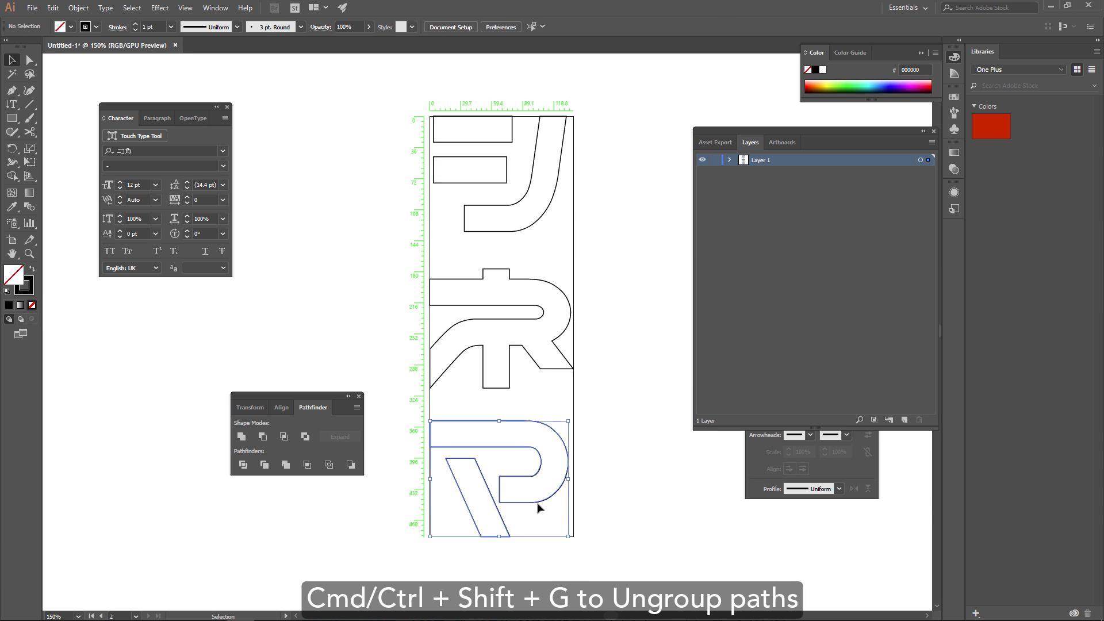
right_click(538, 506)
left_click(556, 408)
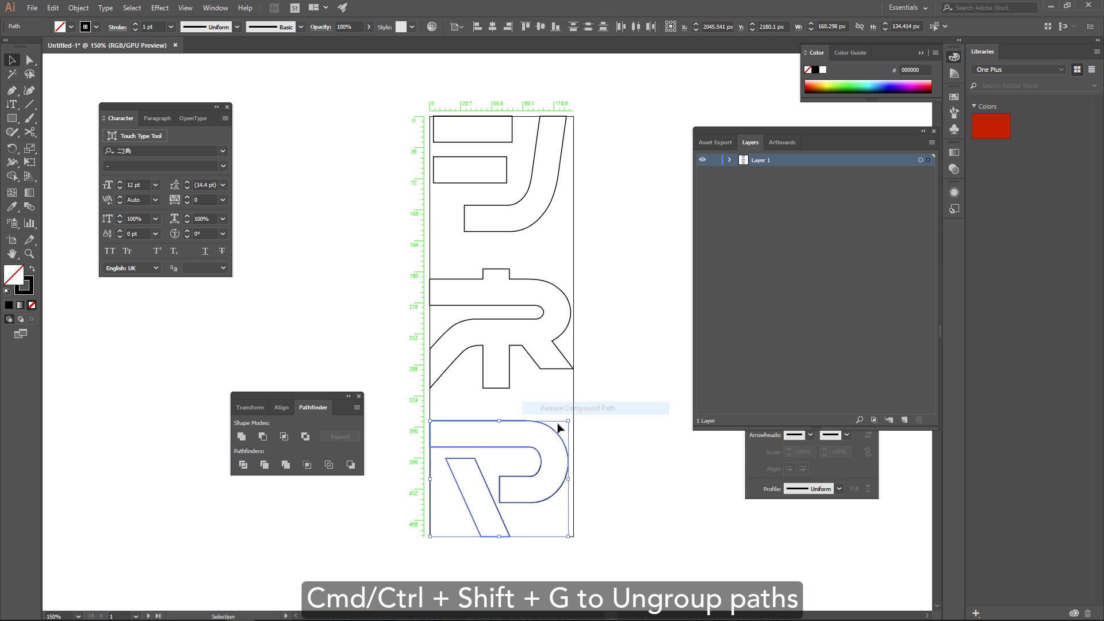
Release the compound path of the ネ outline.
left_click(439, 340)
right_click(500, 343)
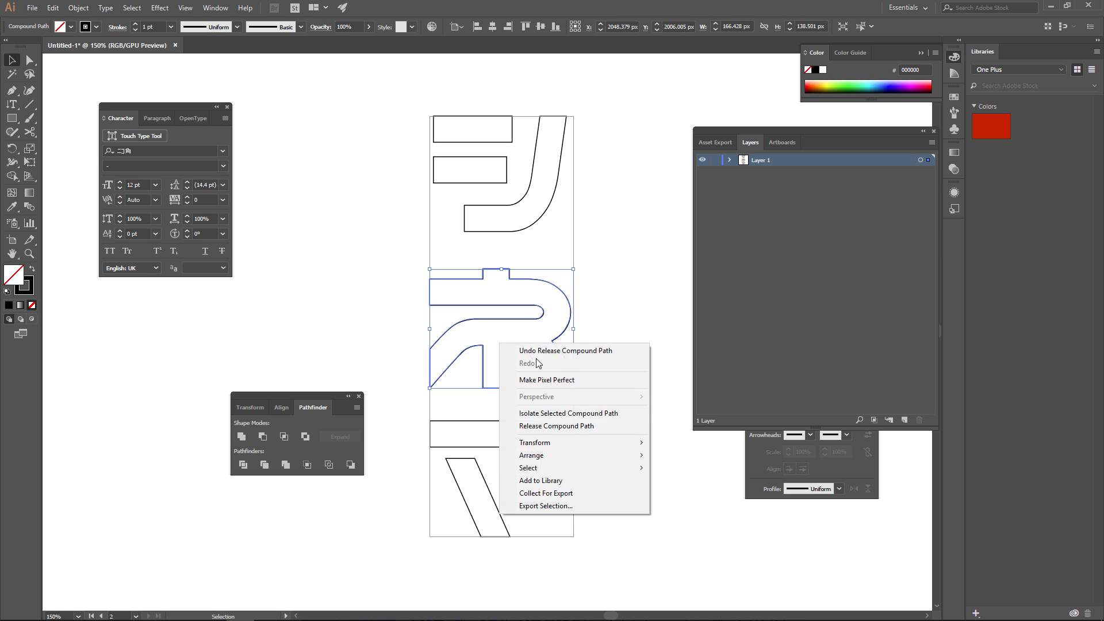
left_click(561, 426)
left_click(663, 382)
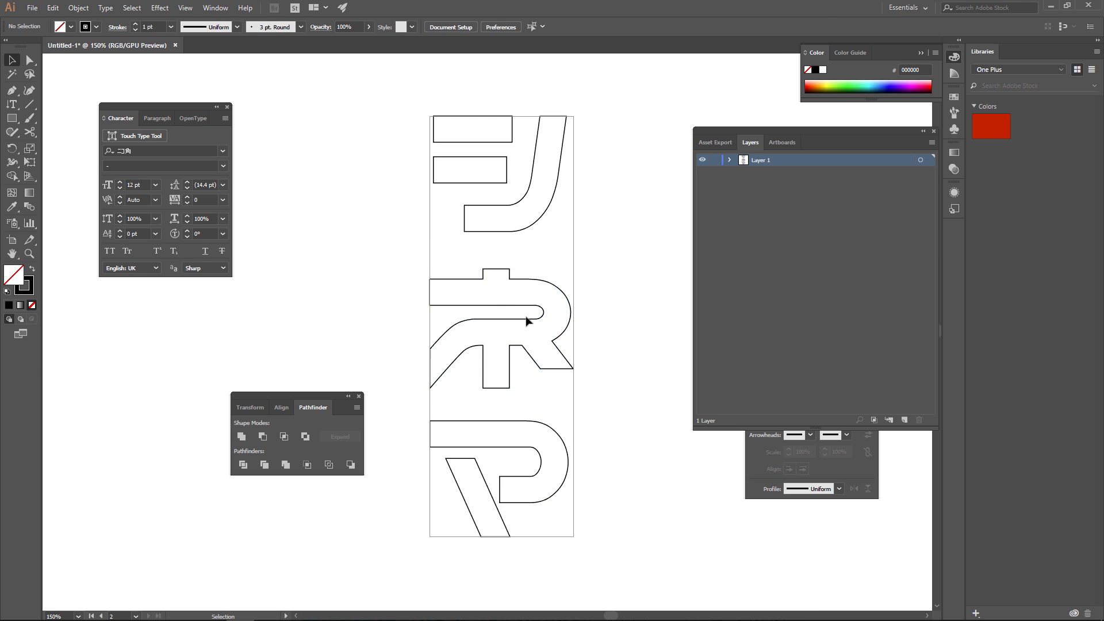
left_click(487, 309)
left_click(488, 230)
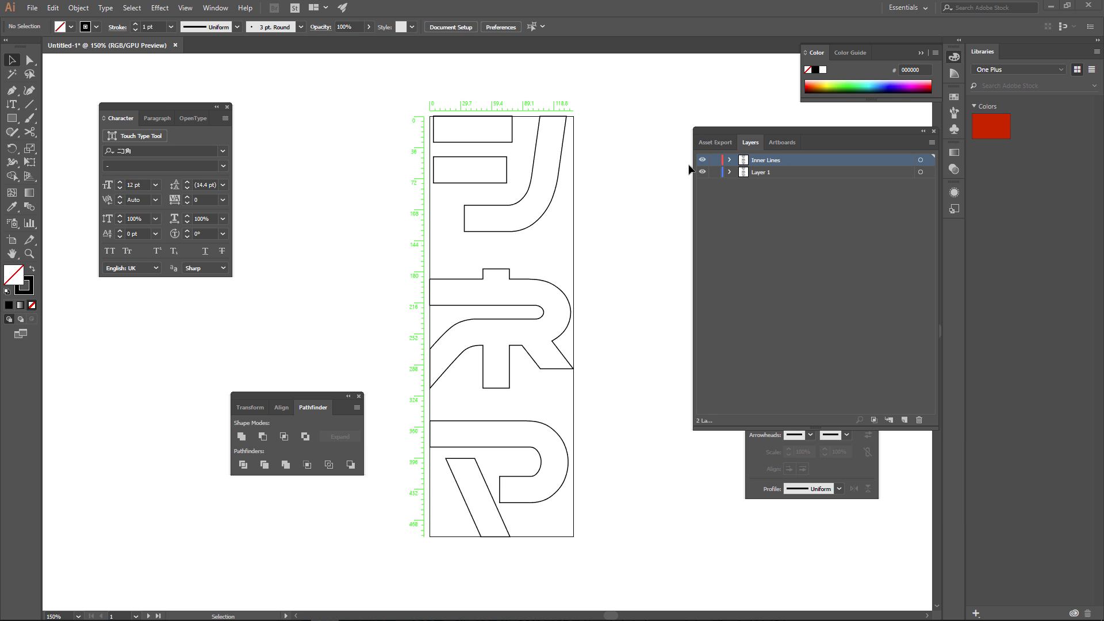
Lock Layer 1 and cut the シ's top bar through both short sides with the Scissors tool.
left_click(714, 172)
left_click(30, 60)
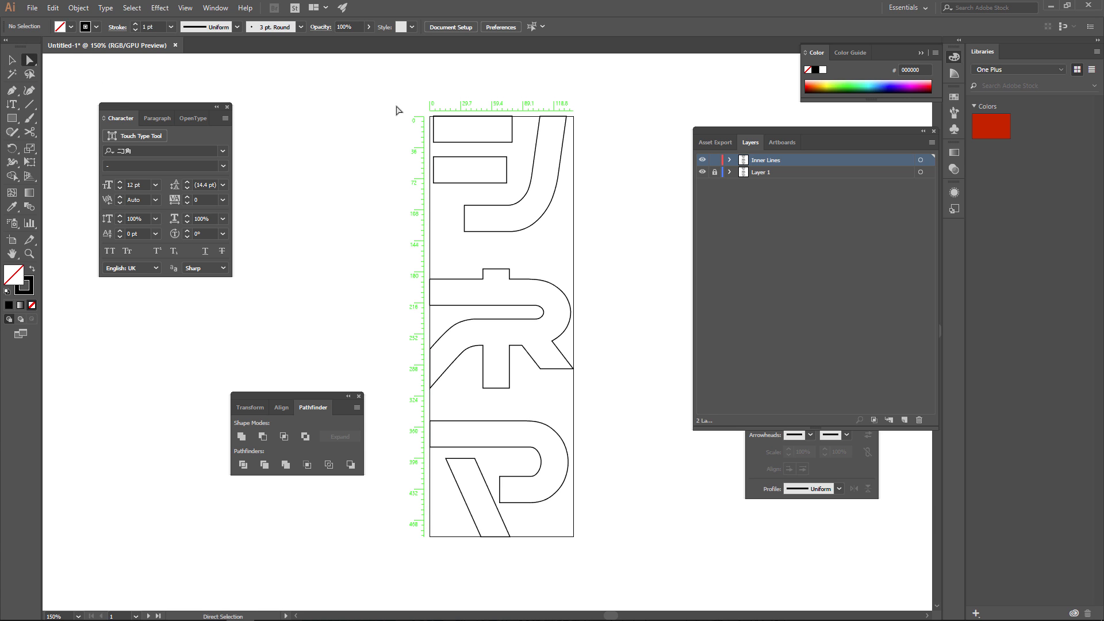
left_click(434, 132)
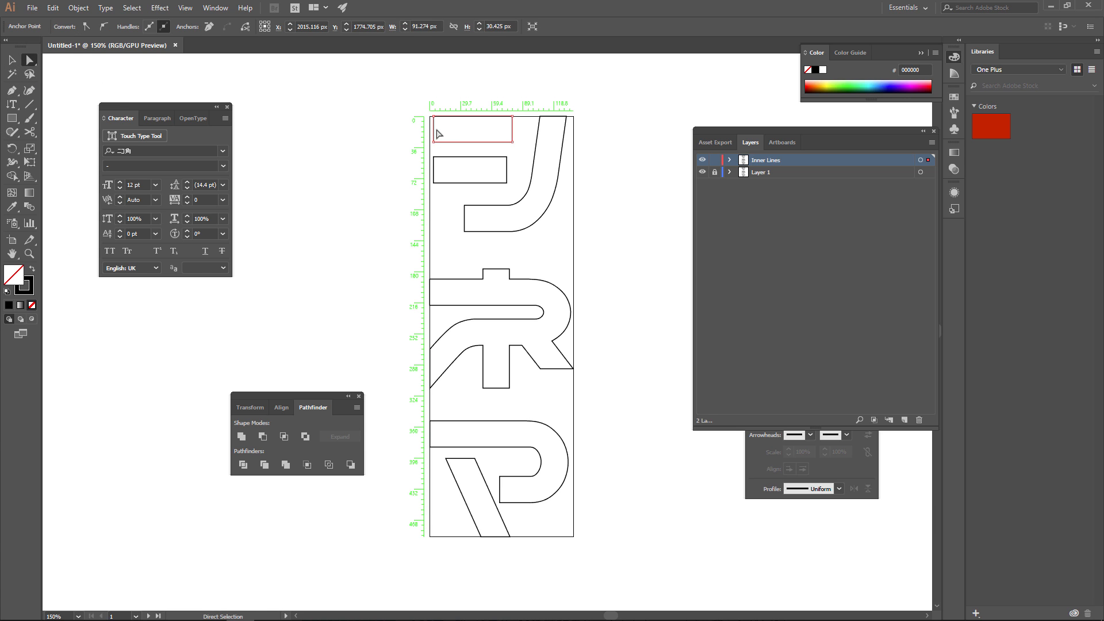
key("c")
left_click(433, 127)
left_click(512, 126)
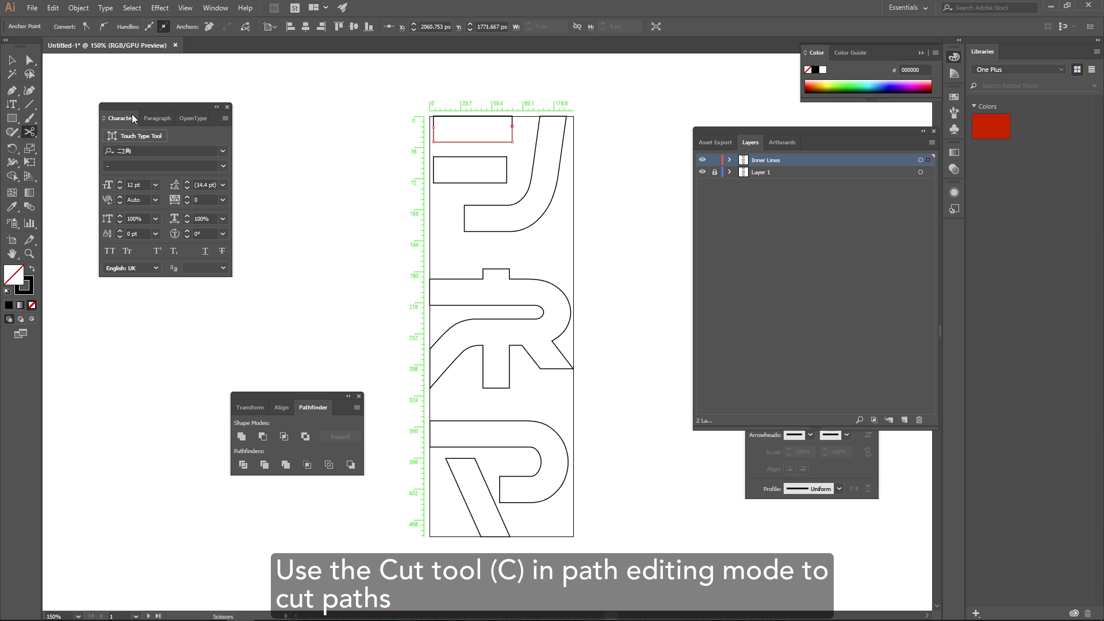
Delete the upper part of the シ's top bar on the Inner Lines layer, leaving only its lower edge.
key("a")
left_click_drag(429, 122, 520, 132)
key("Delete")
key("Delete")
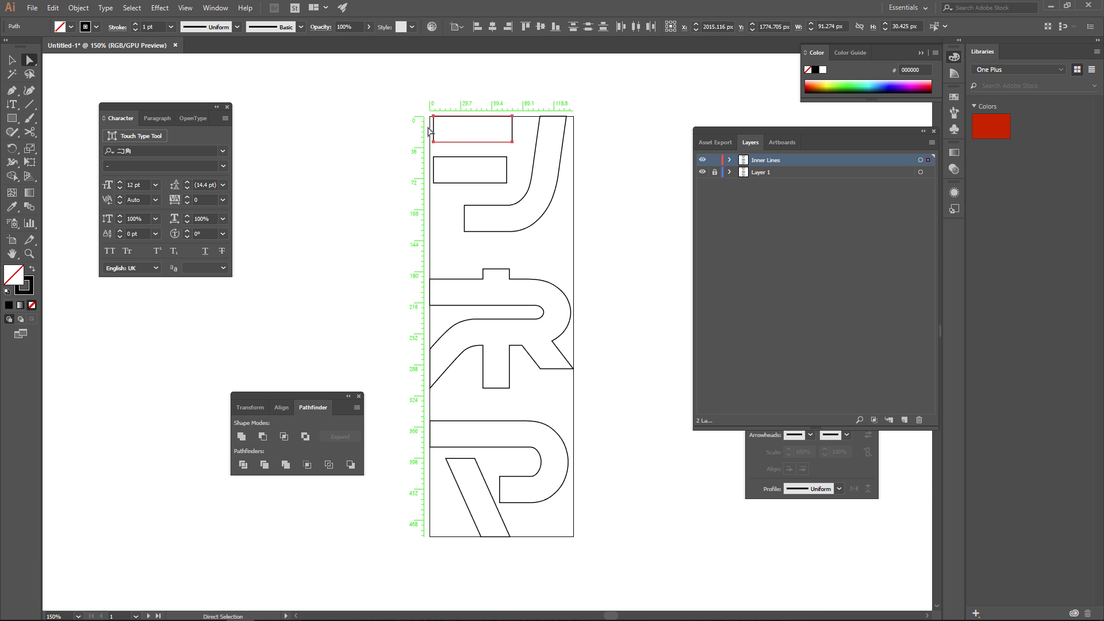
left_click_drag(414, 108, 503, 127)
left_click_drag(425, 125, 500, 152)
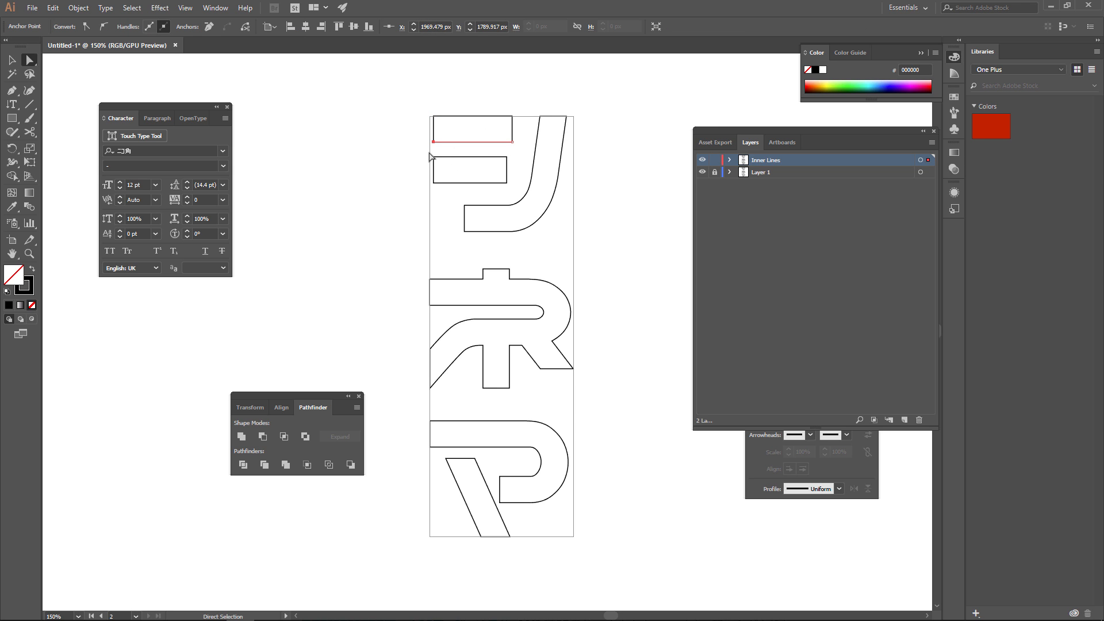
Cut the シ's second horizontal bar through the middle of both short sides.
left_click(434, 171, "alt")
key("c")
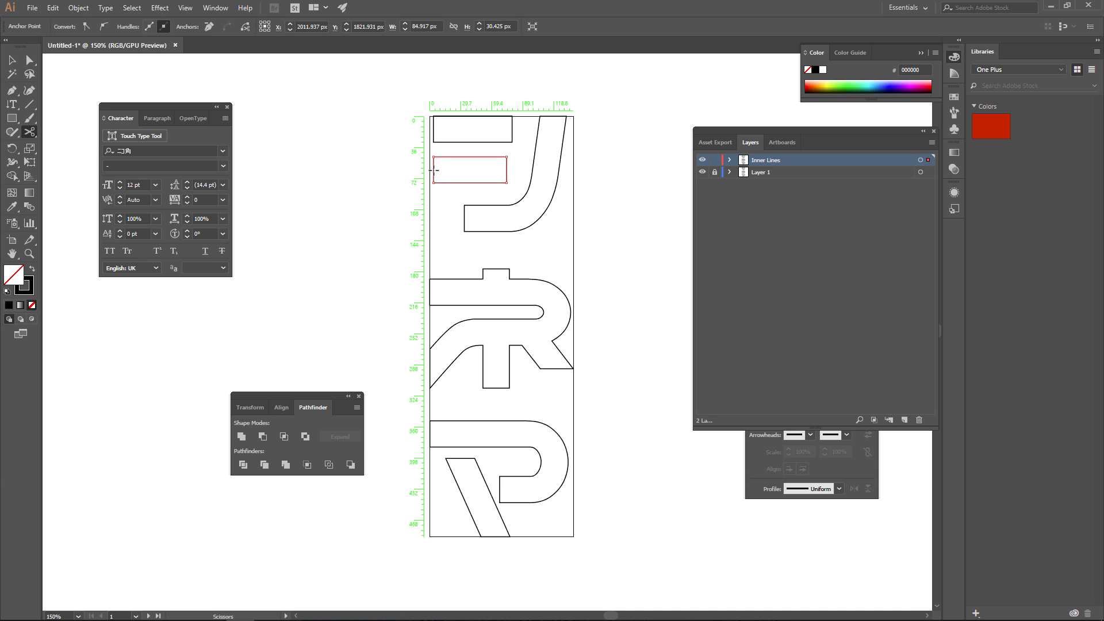
left_click(433, 170)
left_click(506, 169)
key("a")
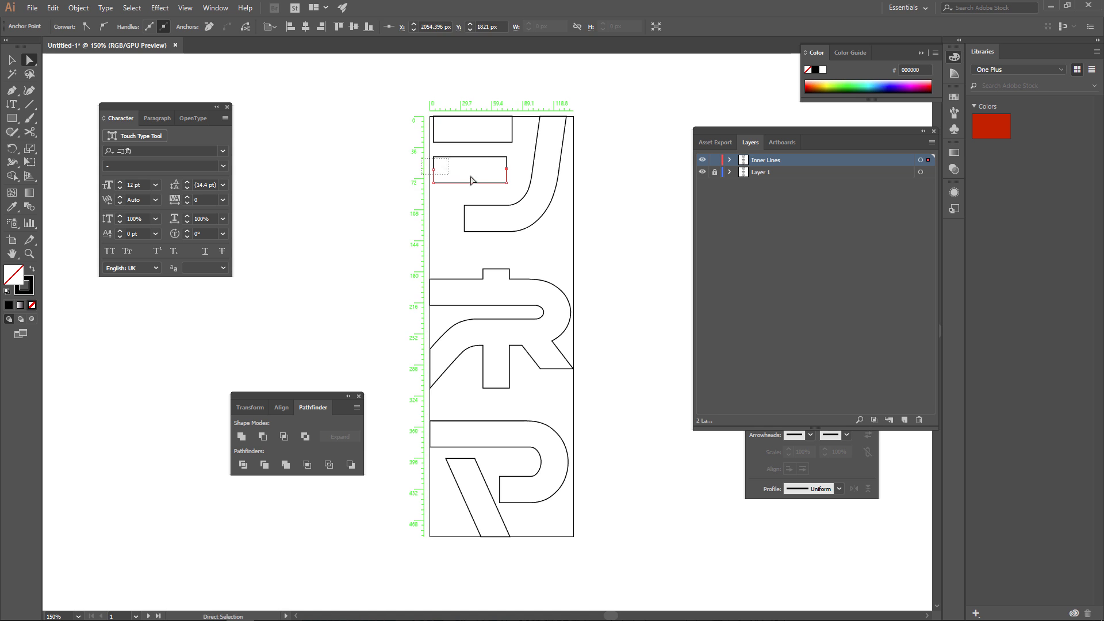
Cut the シ's curved stroke at its lower-left and upper ends and delete the unneeded piece.
left_click(466, 216)
key("c")
left_click(465, 214)
left_click(553, 116)
key("a")
key("Delete")
Cut the ネ outline at both left ends, the stem's bottom, the right leg's end and the top.
left_click(464, 280)
key("c")
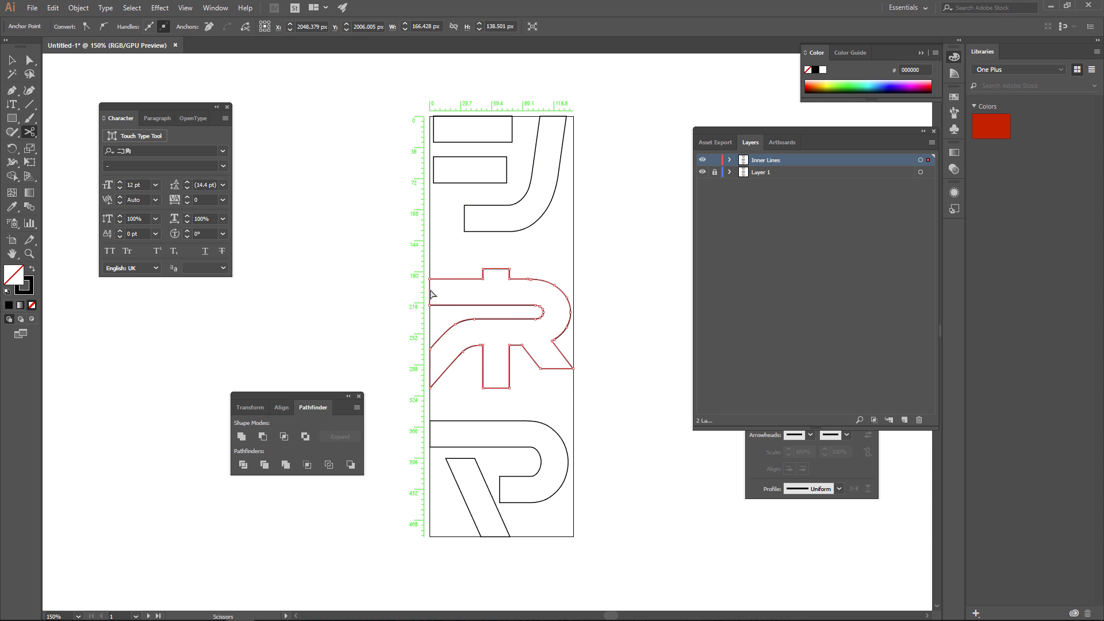
left_click(430, 291)
left_click(430, 365)
left_click(497, 388)
left_click(556, 368)
left_click(497, 269)
Remove the short end segments at the ネ's cuts, starting with its top, to leave separate side lines.
key("a")
left_click_drag(489, 261, 503, 275)
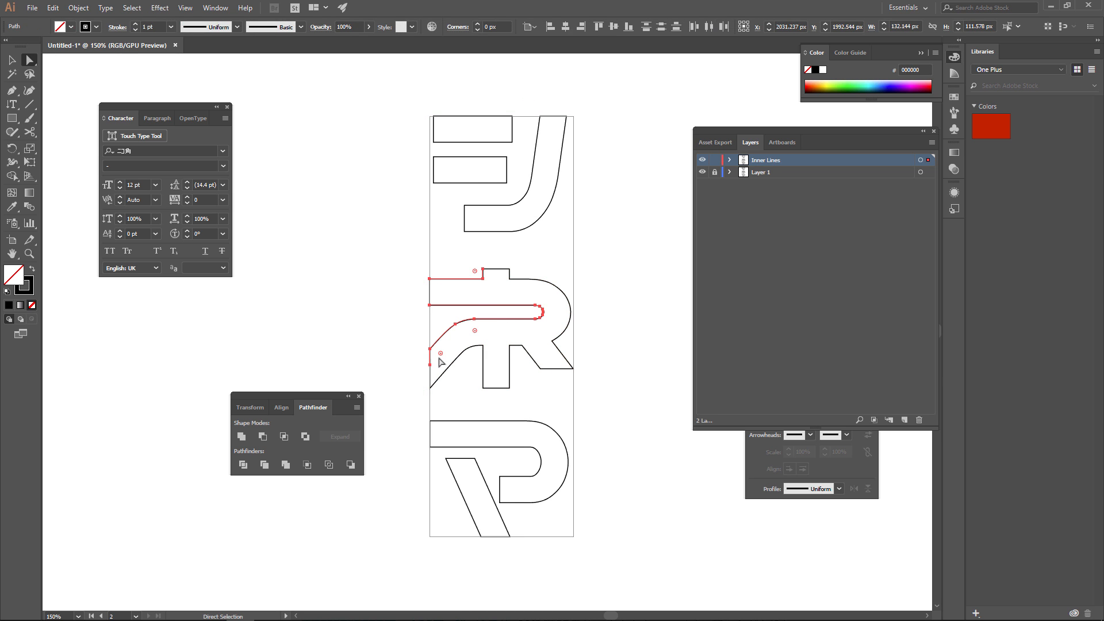
left_click(496, 389)
left_click(564, 356)
Cut the マ's hooked stroke at its left end and its lower inner end.
left_click(469, 421)
key("c")
left_click(431, 433)
left_click(499, 489)
Cut the マ's diagonal stroke at its top and bottom edges and select the cut at the bottom.
left_click(459, 458)
key("v")
key("c")
left_click(494, 536)
key("a")
left_click_drag(488, 525, 498, 541)
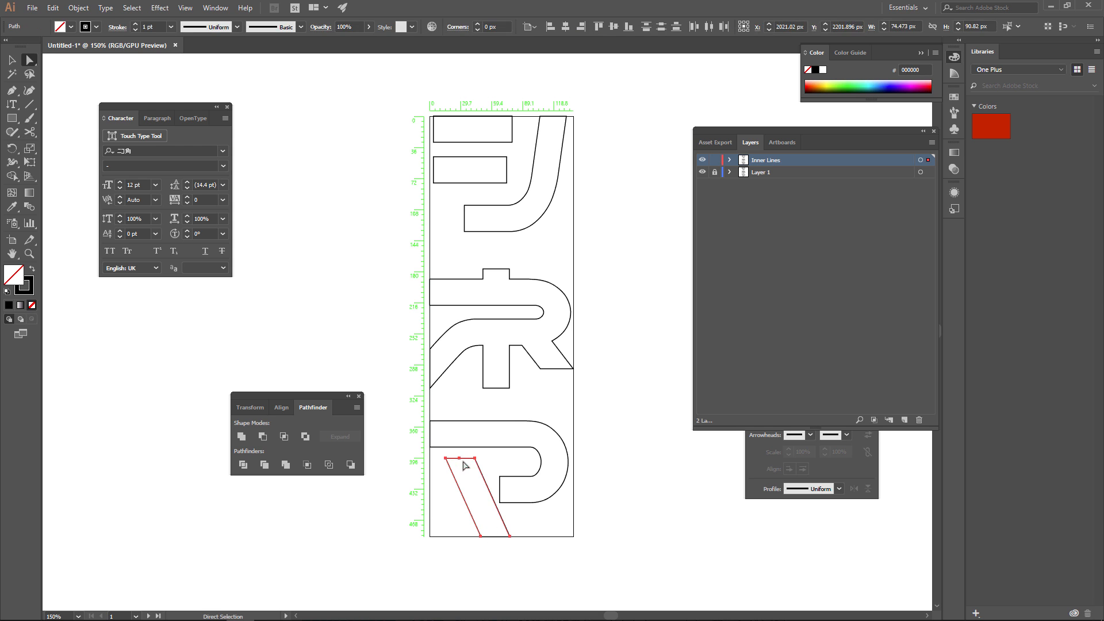
Trim the diagonal segment off a pasted-in-place copy of the ネ's line to the right of its stem.
left_click(510, 363)
scroll(515, 362, "up", 3, "alt")
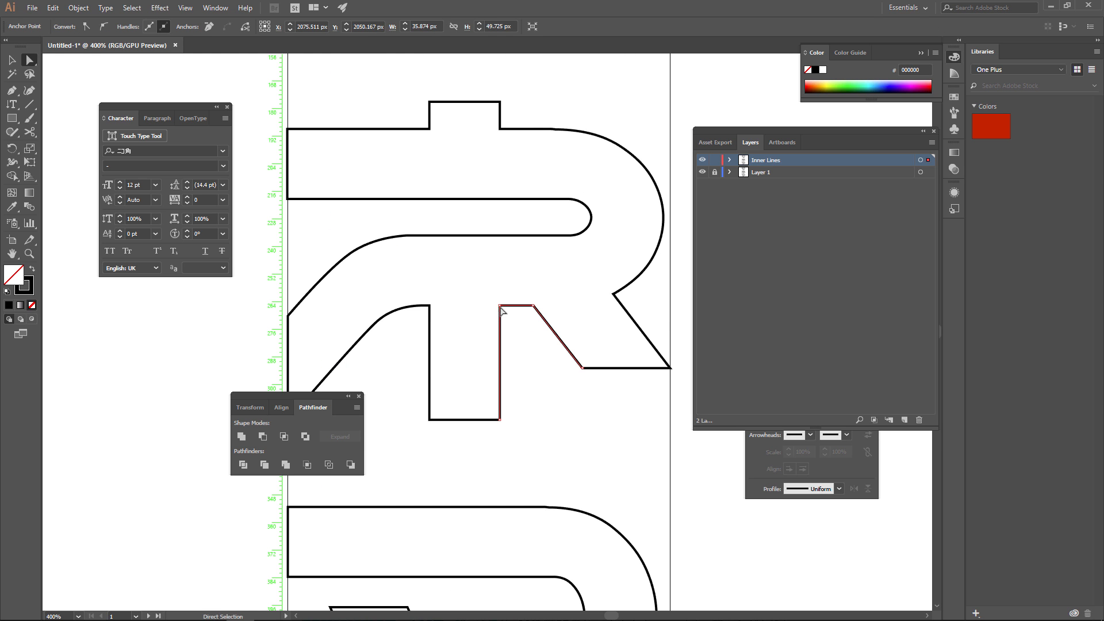
key("Delete")
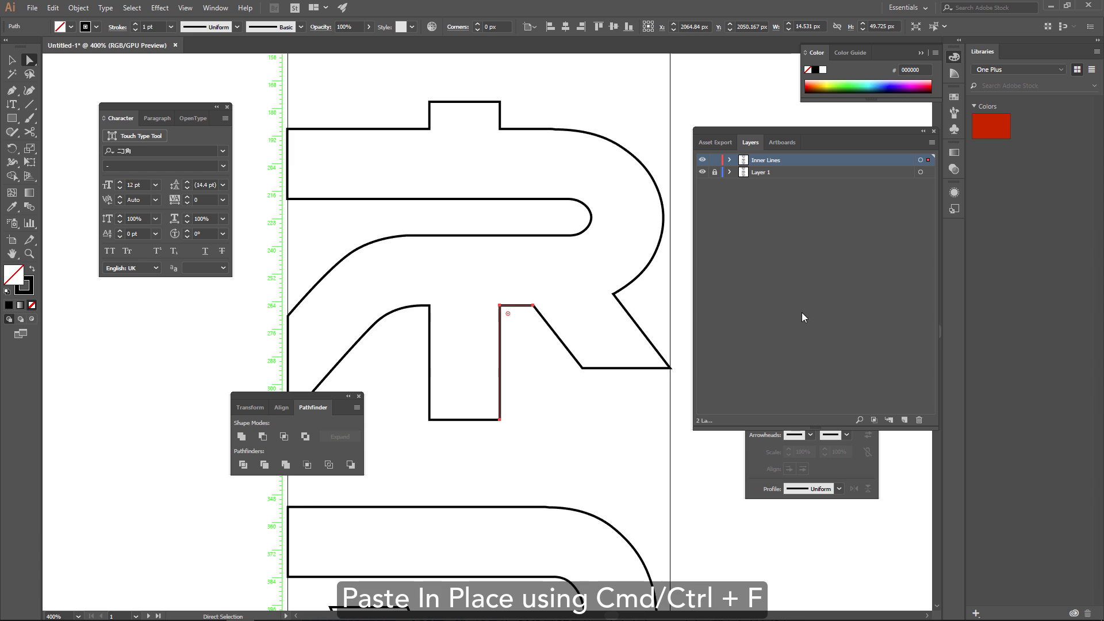
Create a new layer and move the selected copy of the ネ's stem line onto it.
left_click(904, 421)
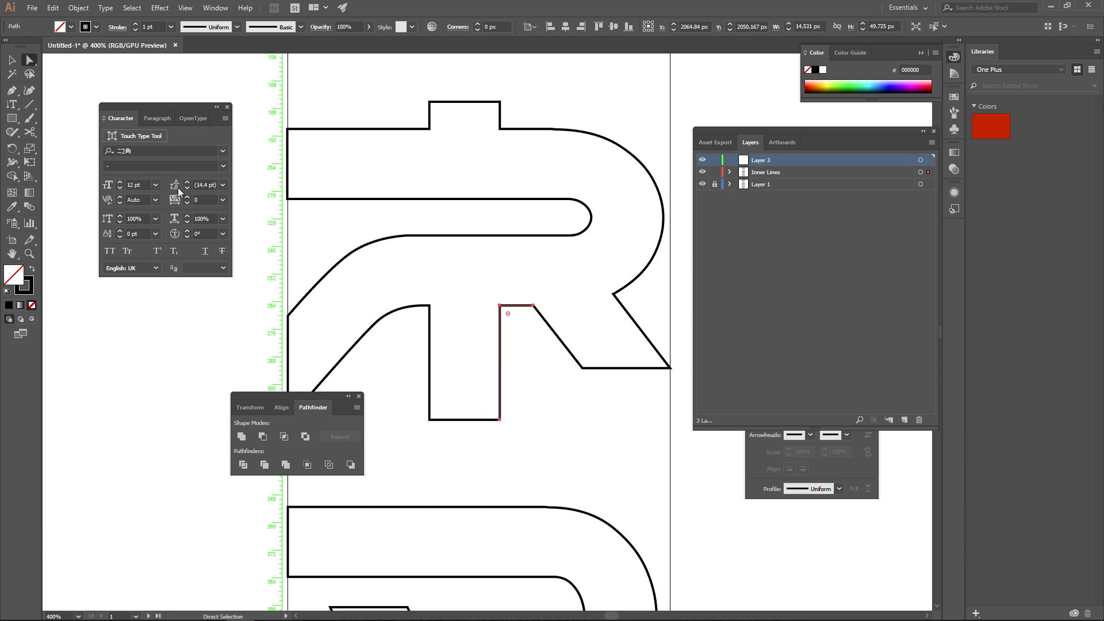
left_click(78, 8)
mouse_move(178, 35)
left_click(275, 88)
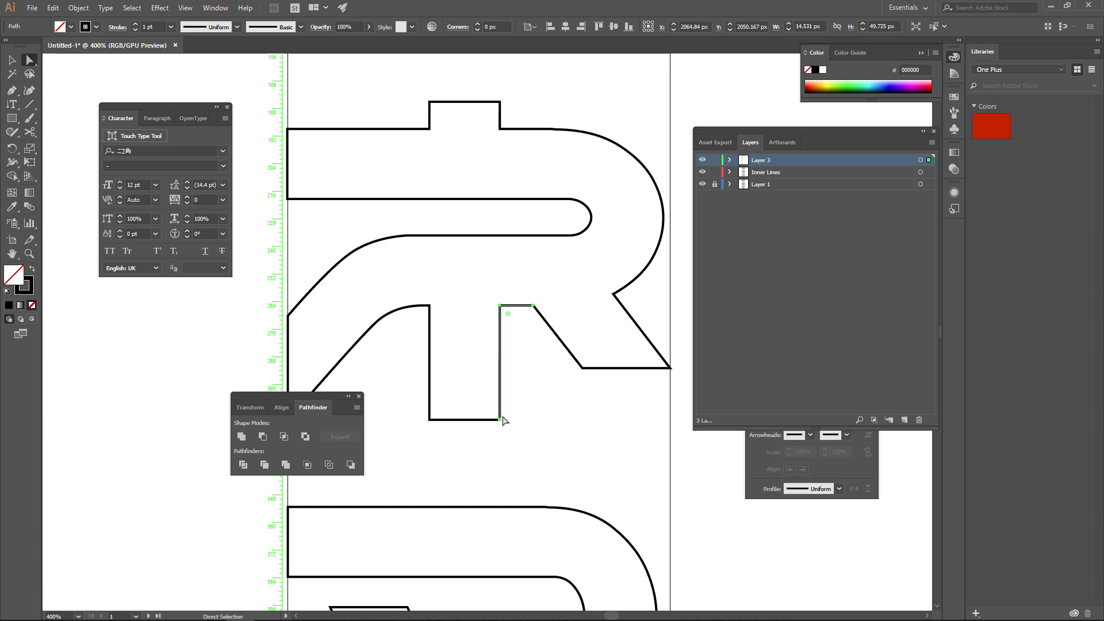
Lock the Inner Lines layer and trim the path on Layer 3 to only the stem's vertical right edge.
left_click_drag(527, 322, 540, 288)
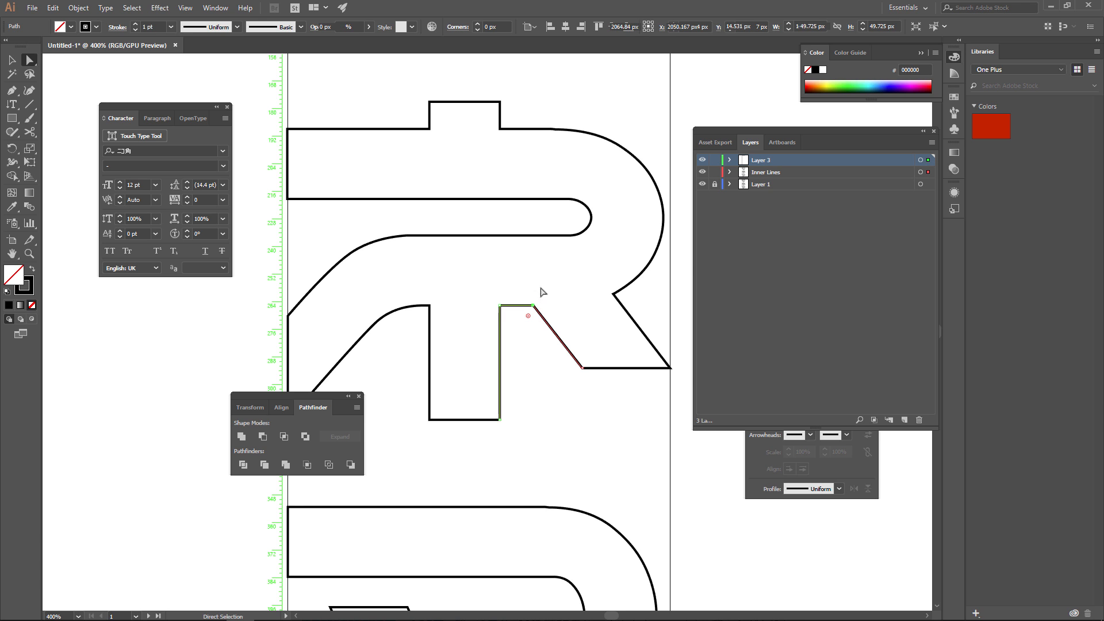
left_click(714, 172)
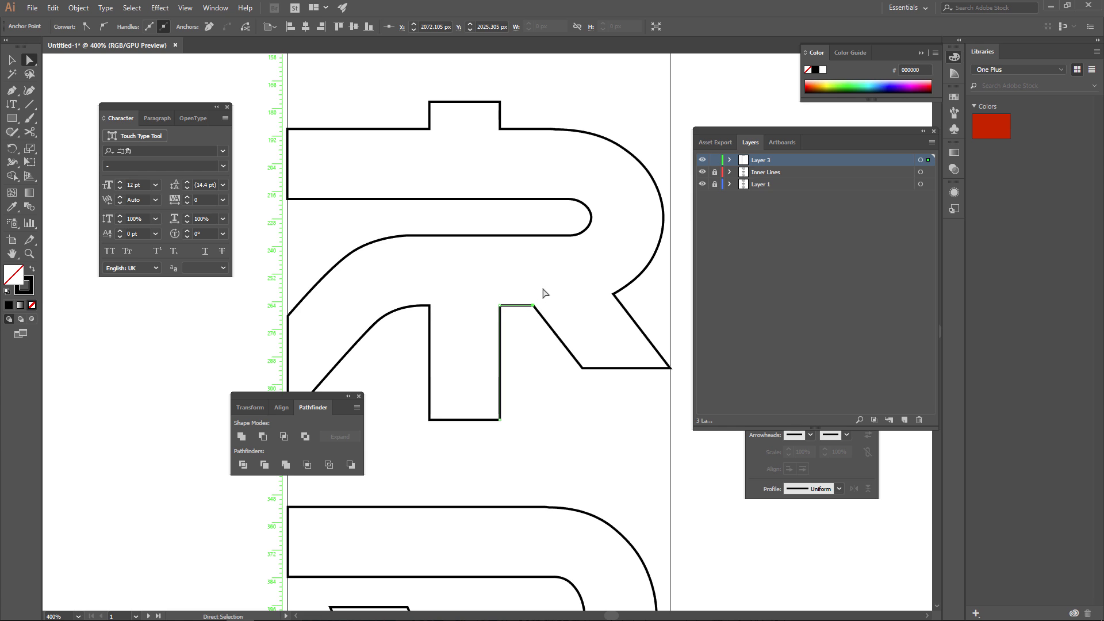
key("Delete")
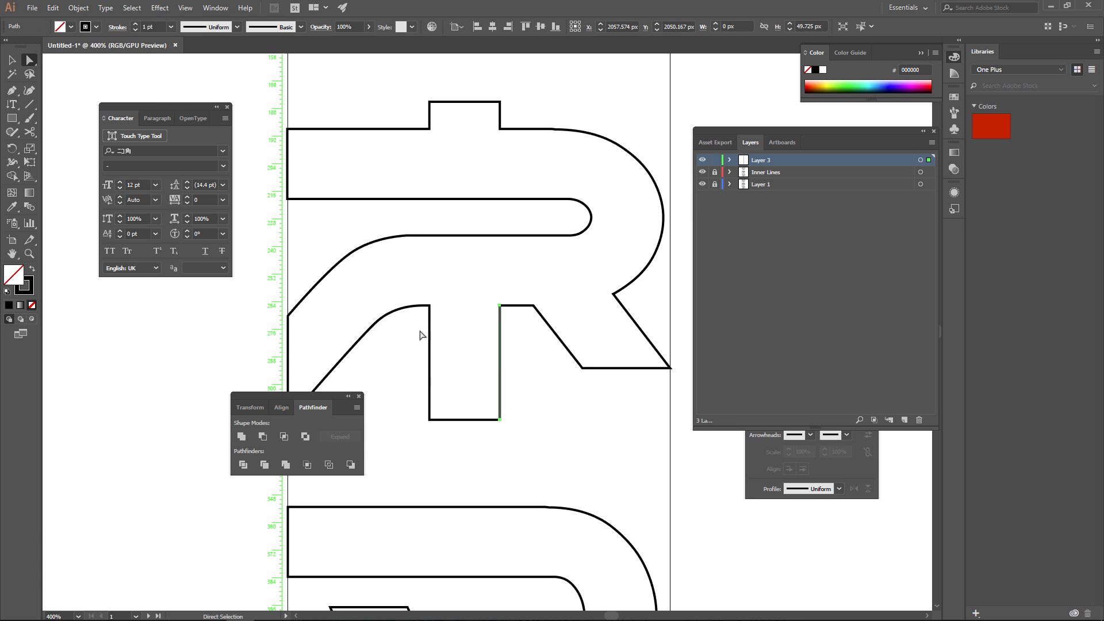
Unlock the Inner Lines layer and paste in place a copy of the ネ's curved line left of its stem.
left_click(714, 172)
left_click(789, 172)
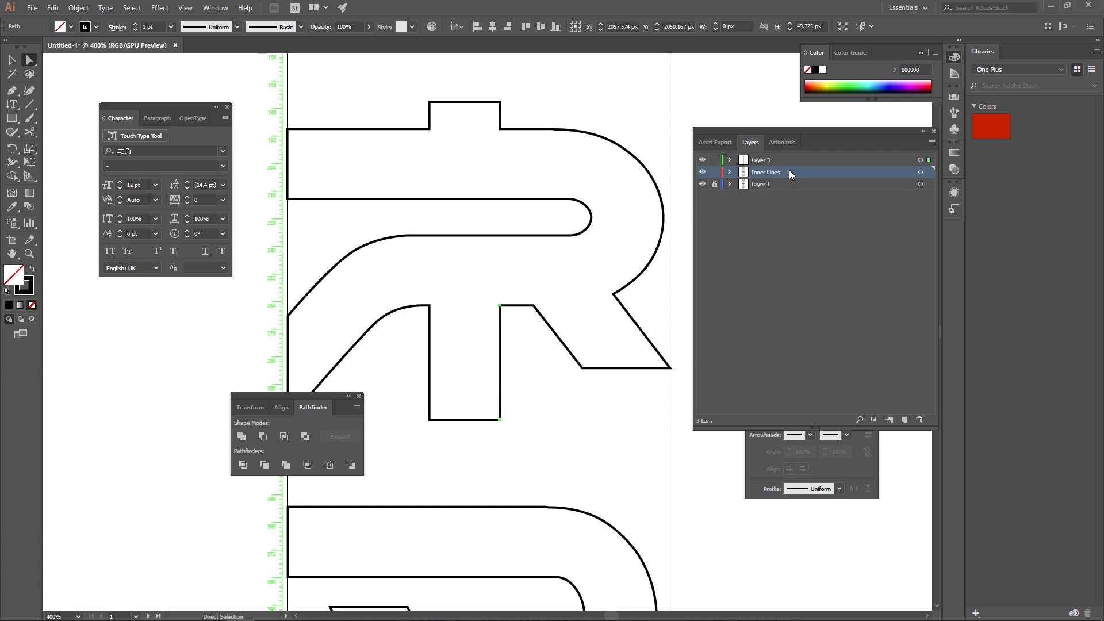
left_click(432, 341)
left_click(430, 306)
left_click(430, 421, "shift")
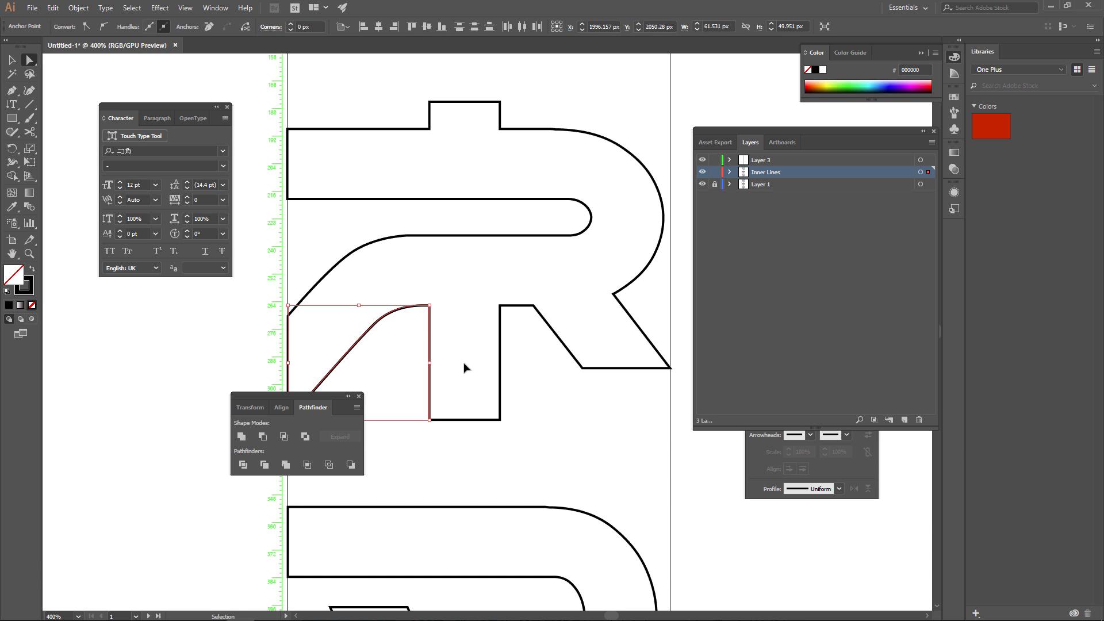
key("ctrl+c")
key("ctrl+f")
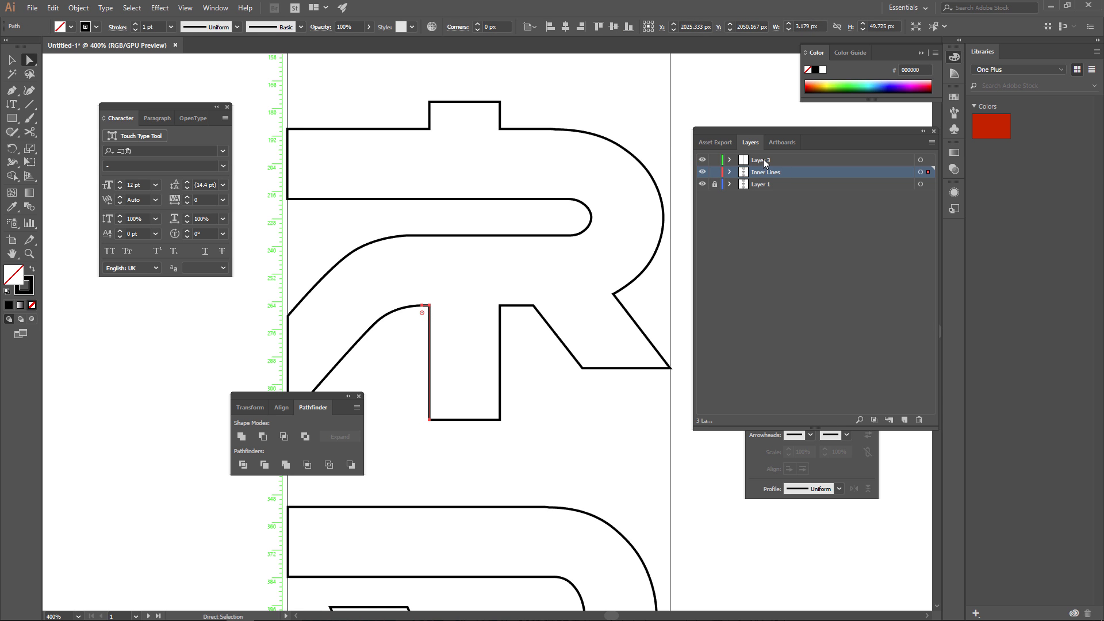
Move the pasted stem path onto Layer 3 and trim it to only the vertical left edge of the ネ's lower stem.
left_click(765, 161)
left_click(78, 8)
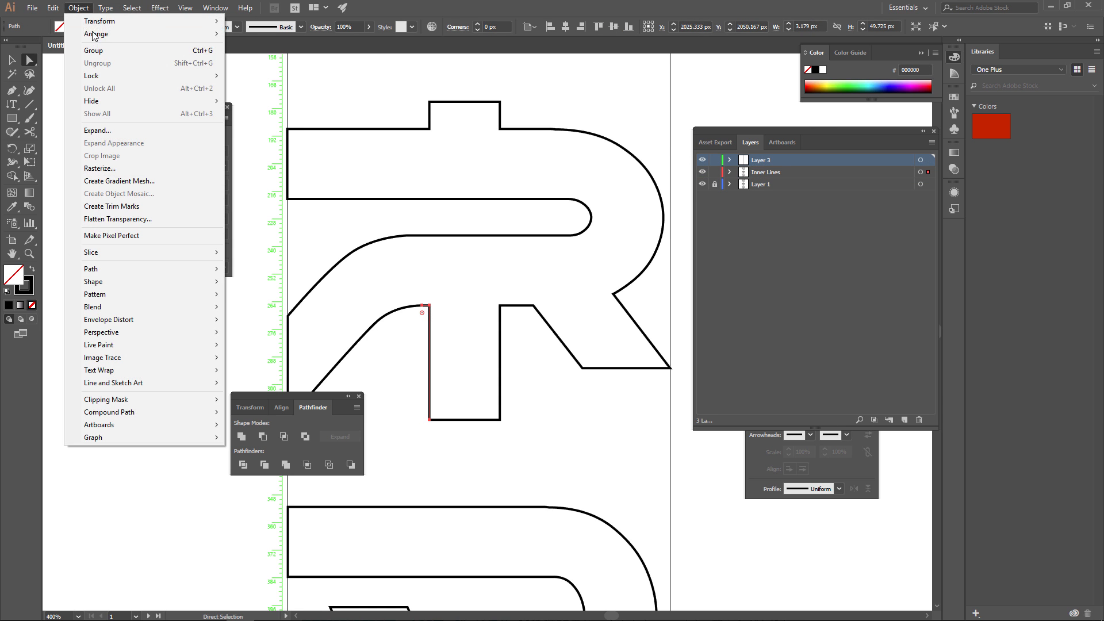
mouse_move(207, 34)
left_click(263, 88)
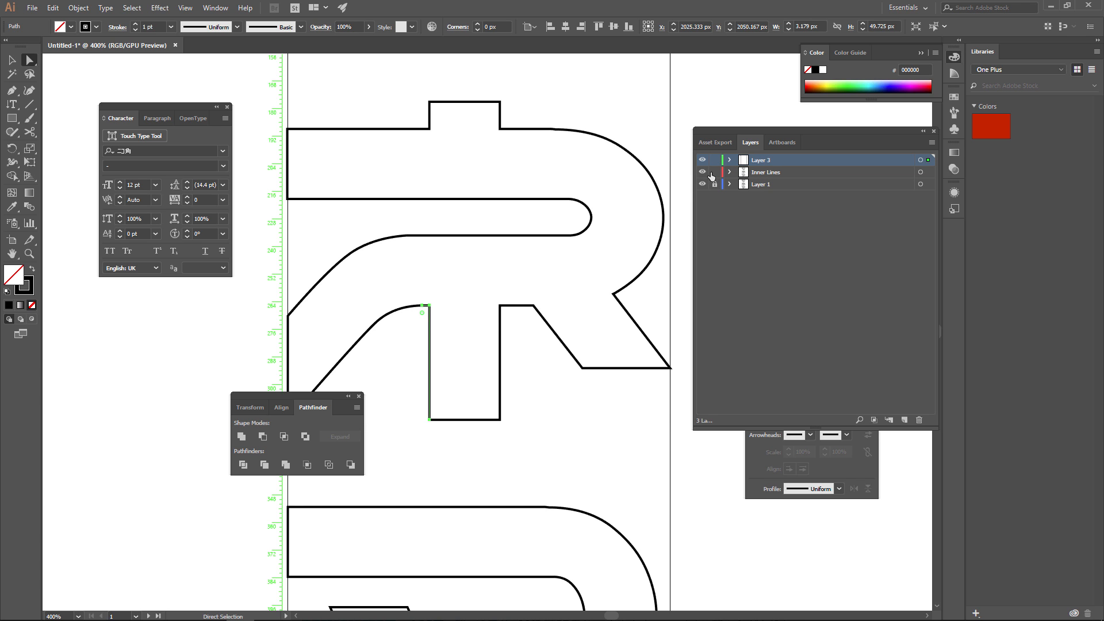
left_click_drag(422, 306, 429, 305)
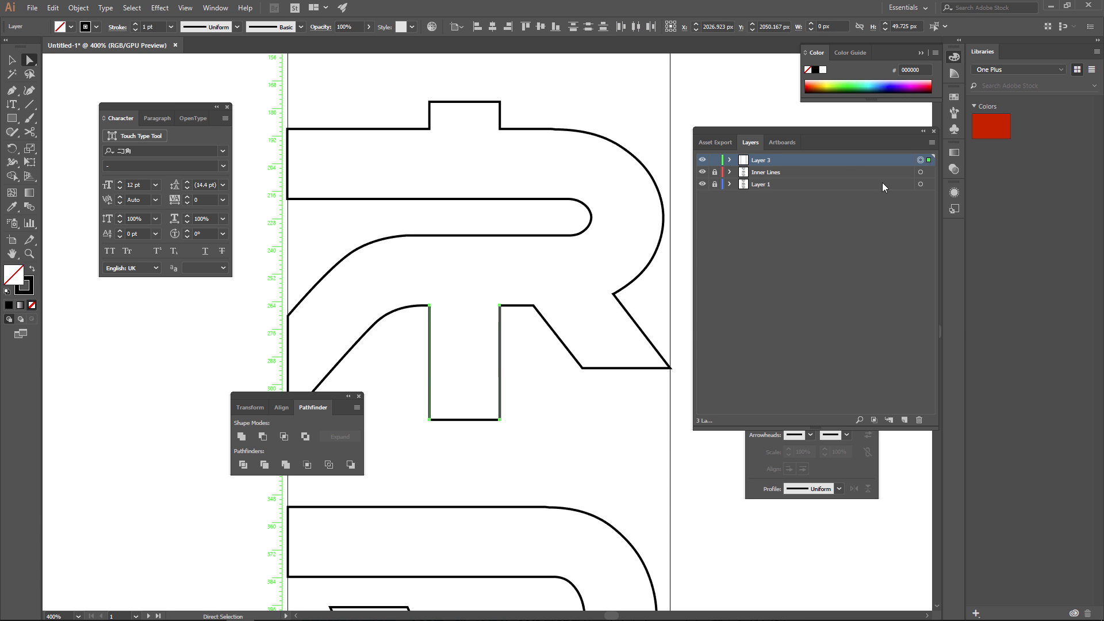
left_click_drag(404, 352, 535, 376)
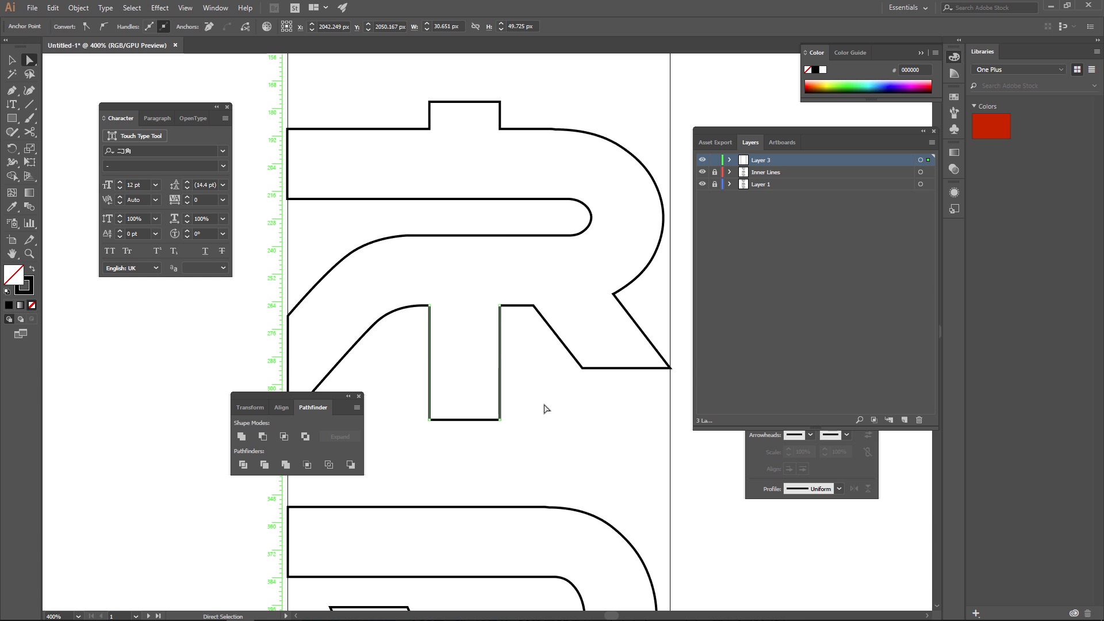
left_click_drag(319, 396, 221, 402)
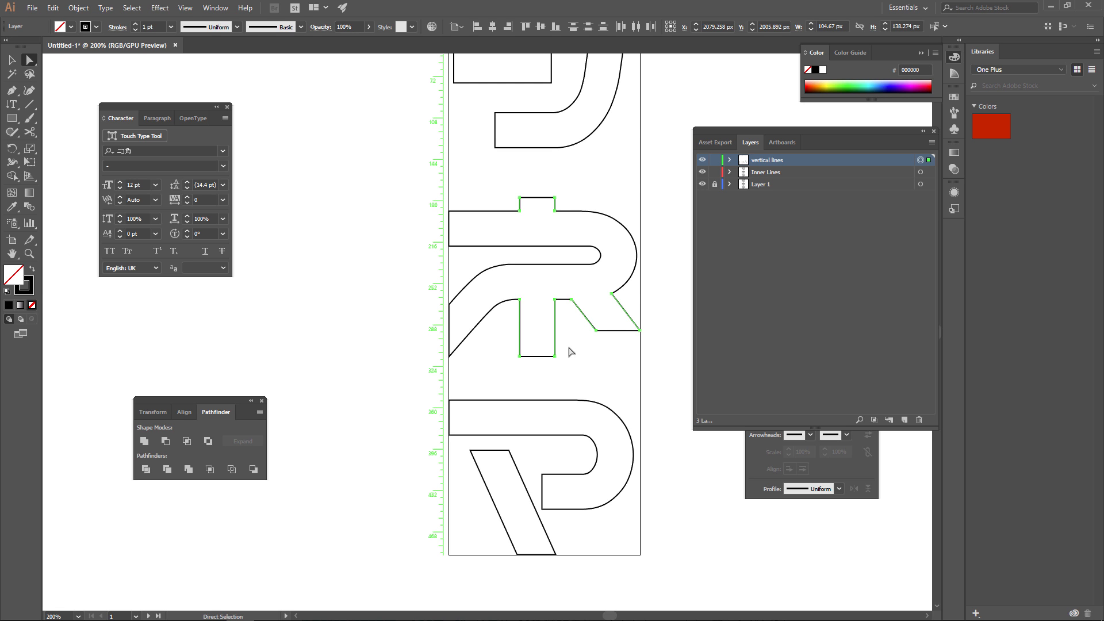
Lock the Inner Lines layer.
key("v")
left_click(572, 346)
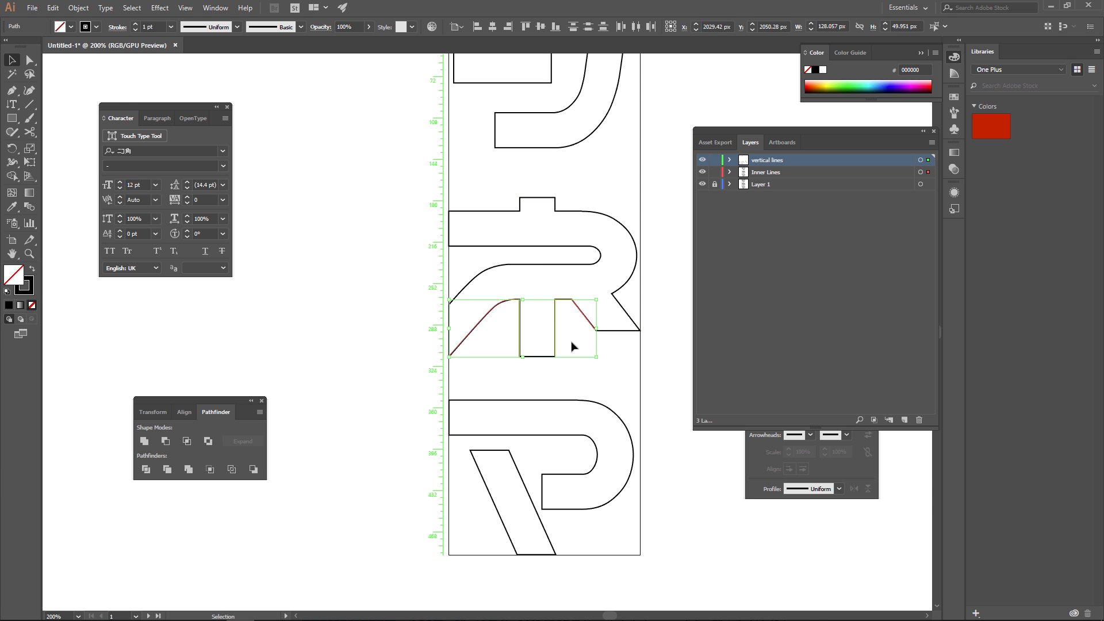
left_click(714, 171)
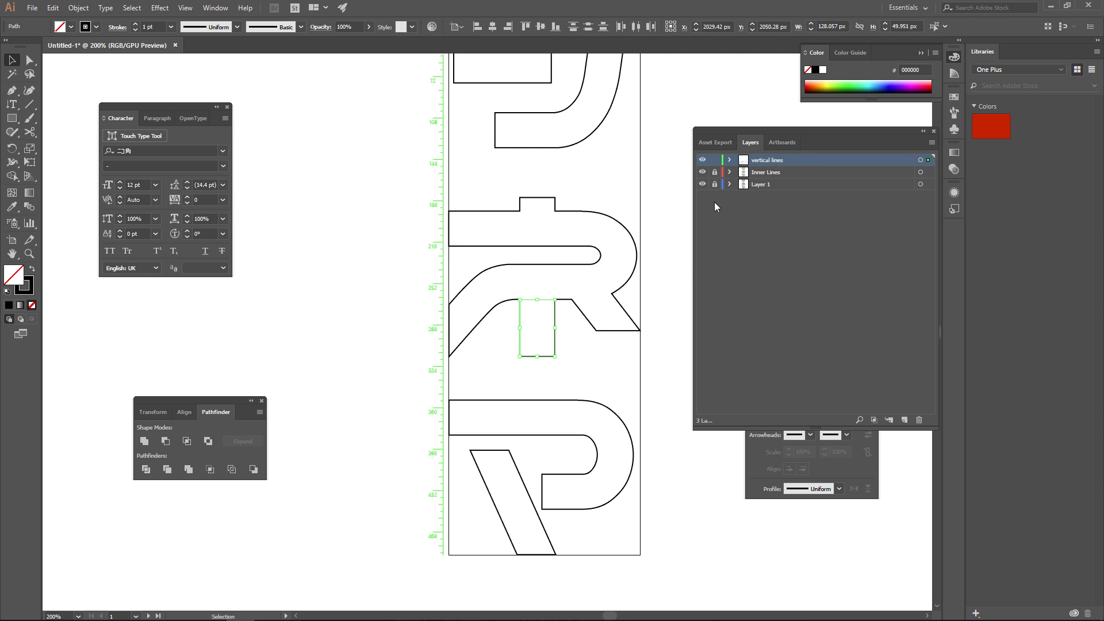
Blend the two vertical edges of the ネ's lower stem, with spacing set to 5 specified steps.
left_click(504, 329)
left_click_drag(498, 328, 566, 339)
left_click(79, 8)
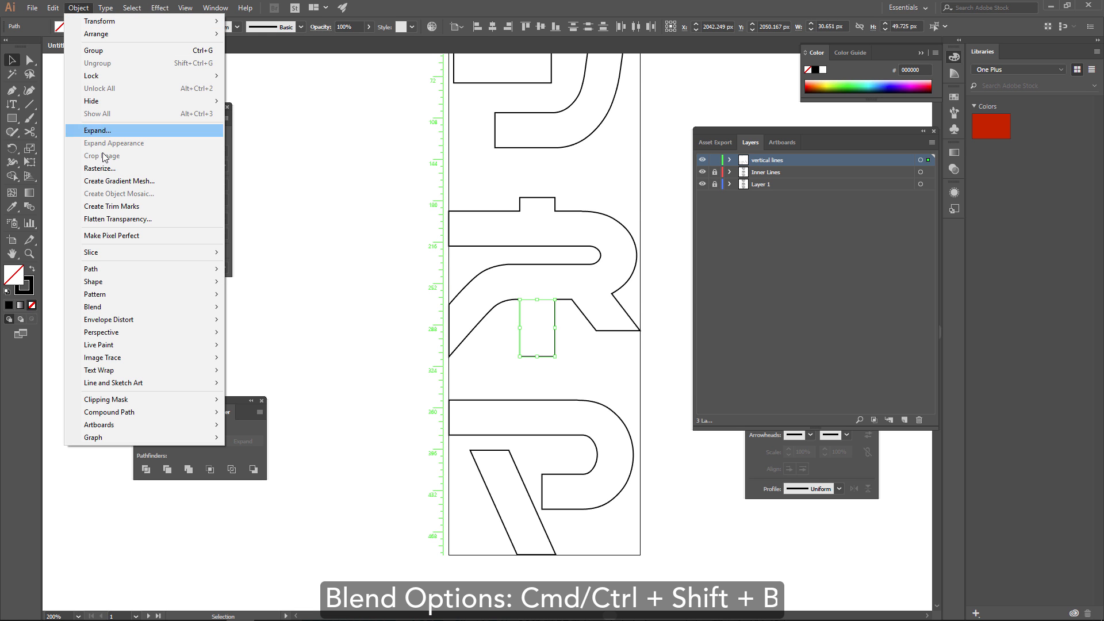
mouse_move(107, 269)
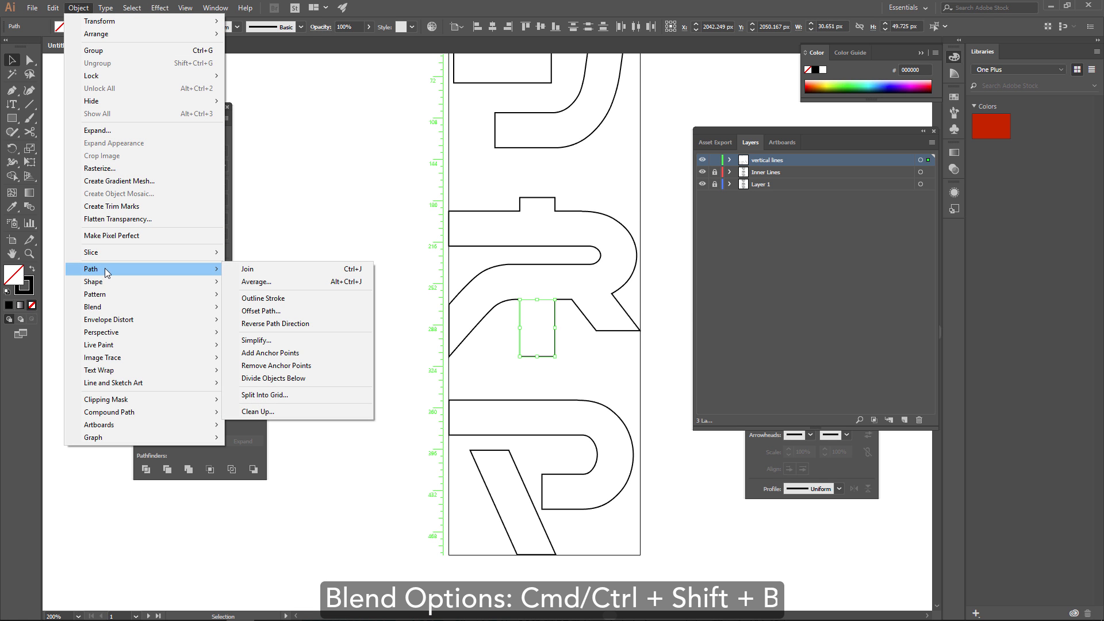
mouse_move(148, 307)
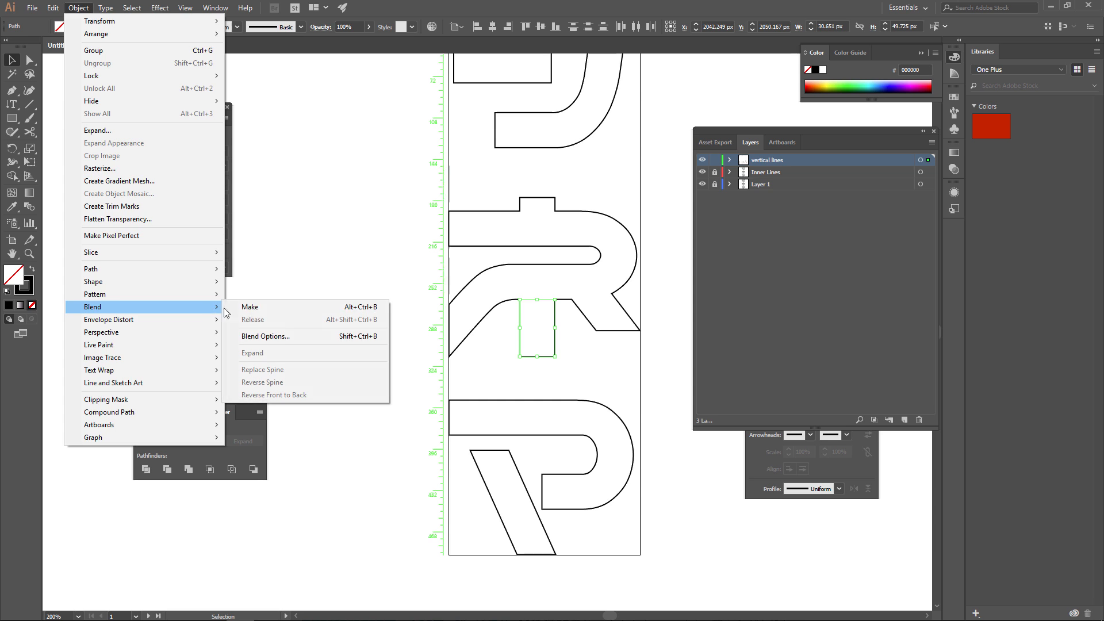
left_click(264, 336)
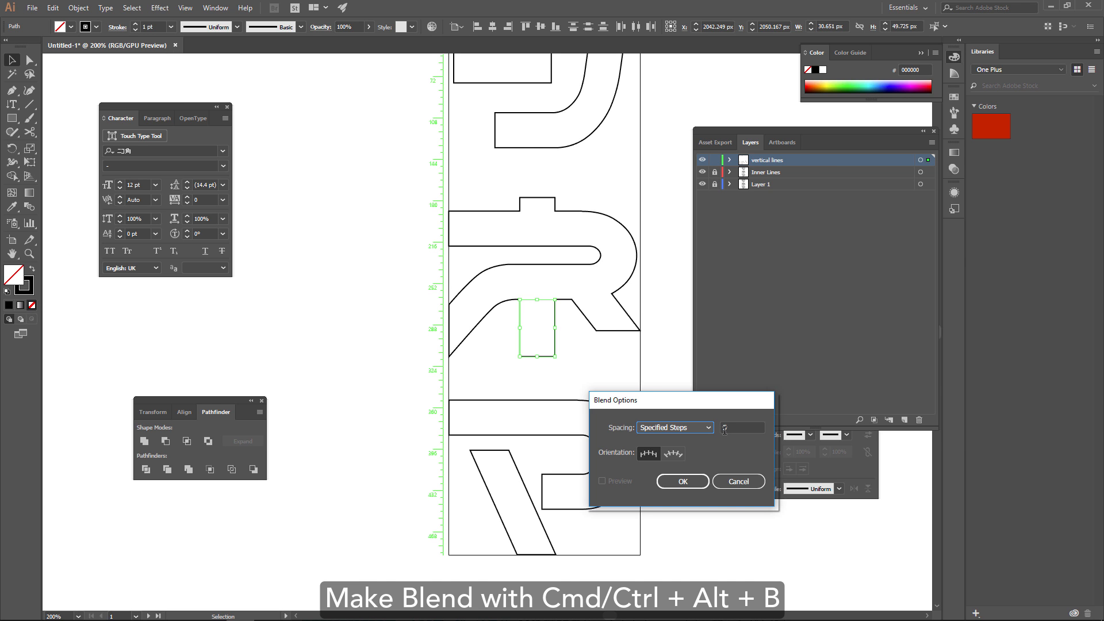
left_click(685, 479)
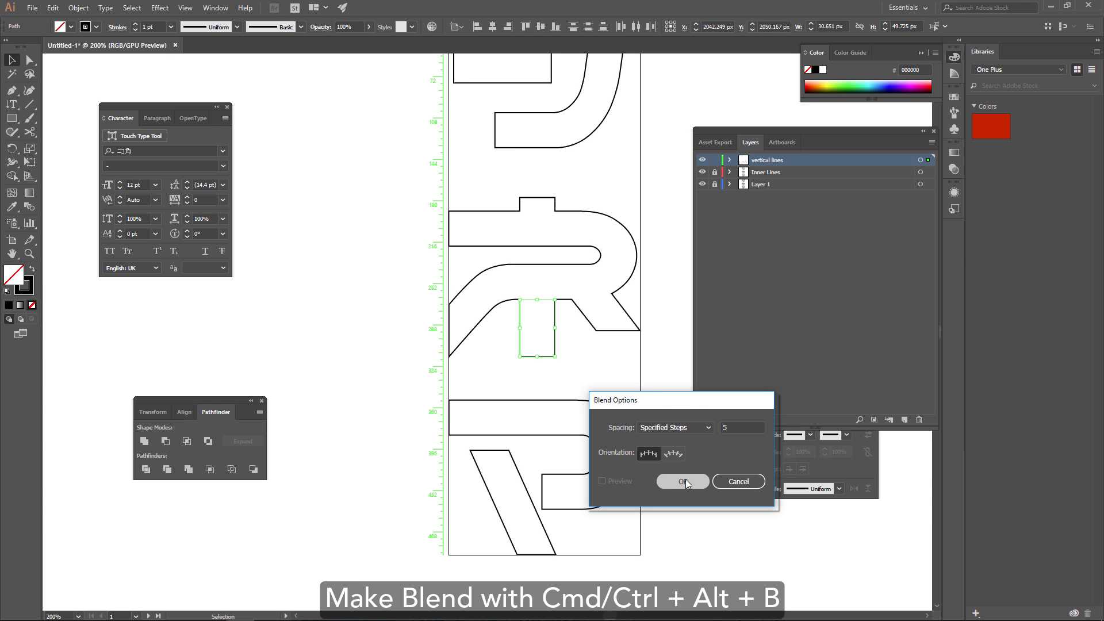
key("ctrl+alt+b")
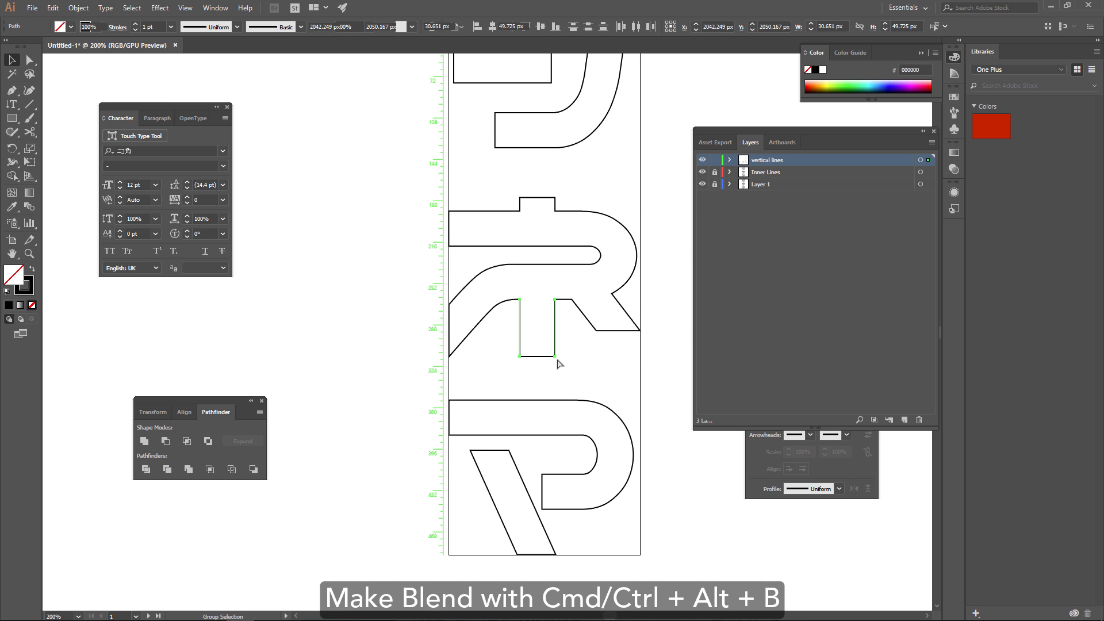
key("ctrl+alt+b")
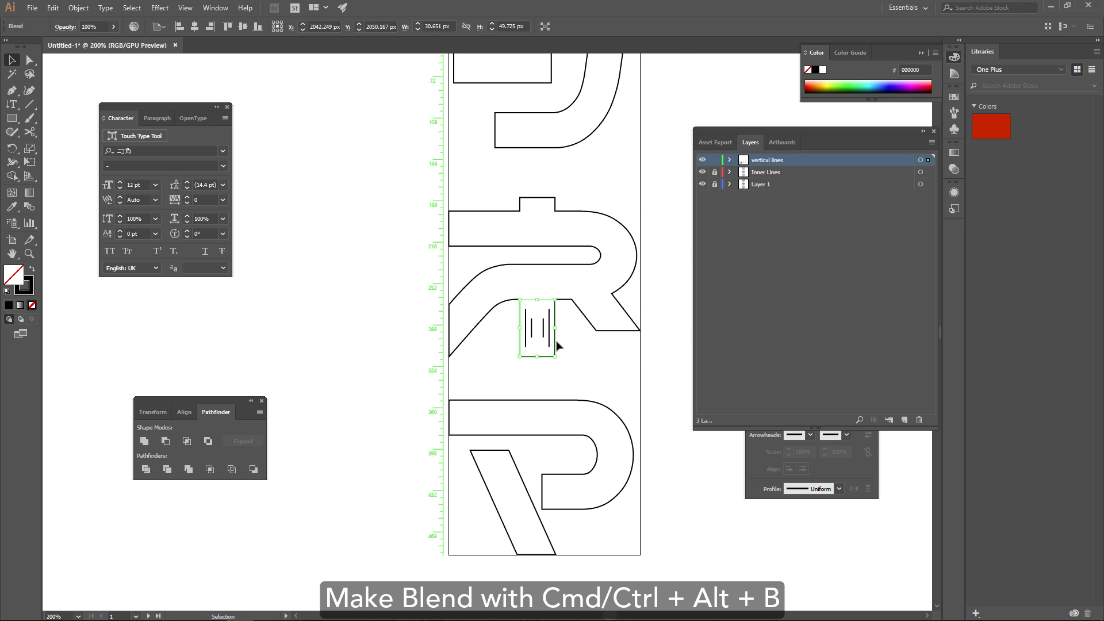
Reverse the path direction of the right edge in the ネ's lower stem blend.
scroll(557, 349, "up", 1, "alt")
left_click_drag(557, 350, 485, 364)
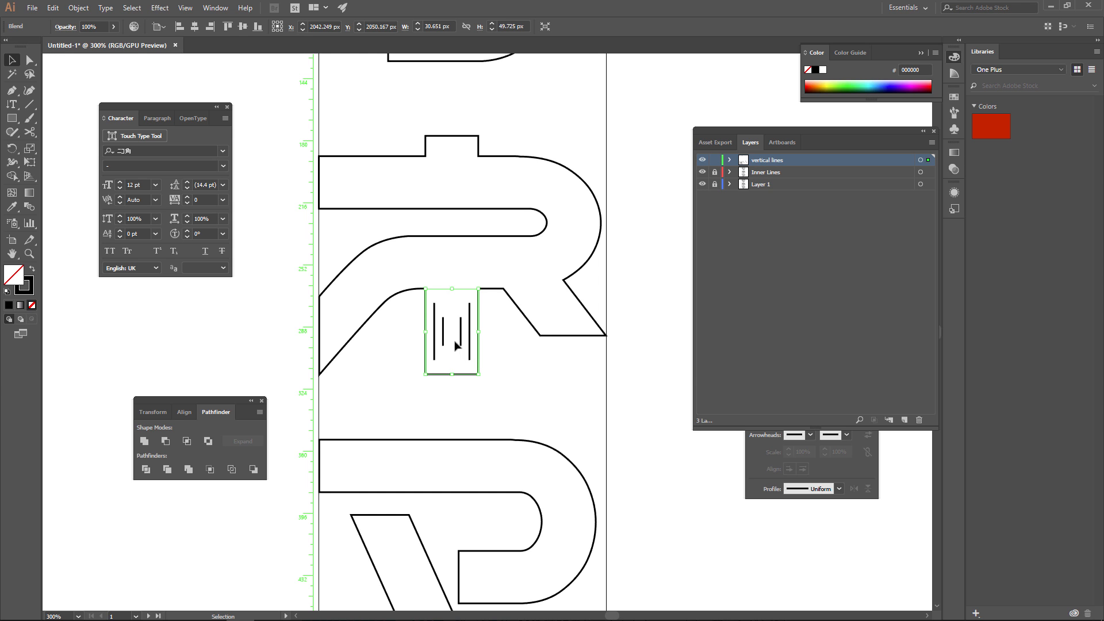
key("a")
left_click(478, 339)
left_click(160, 8)
mouse_move(81, 9)
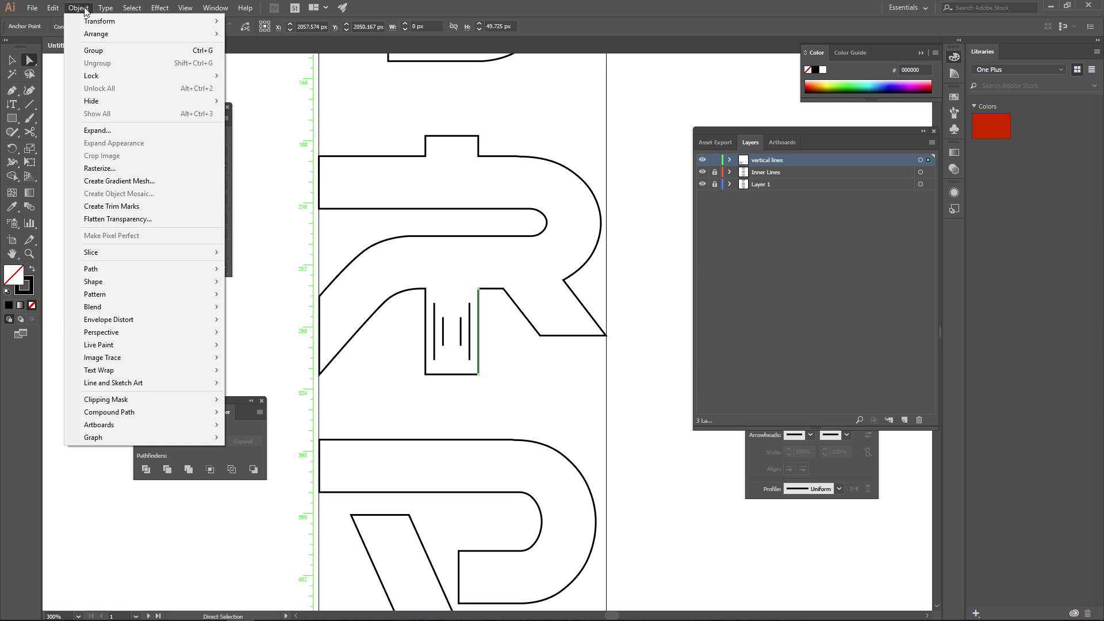
mouse_move(129, 273)
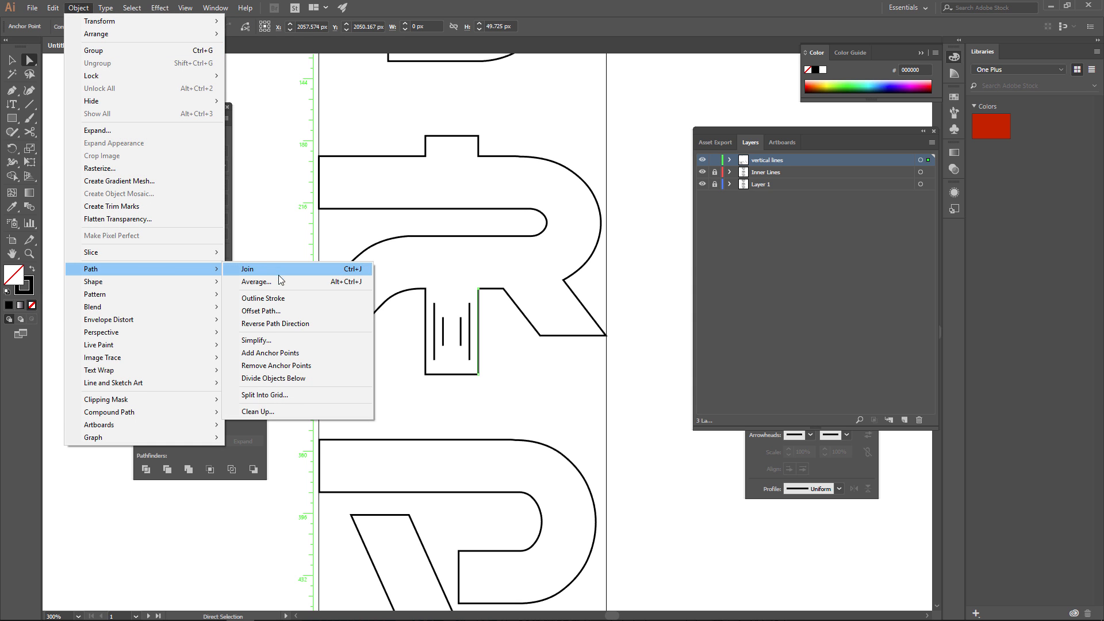
left_click(274, 325)
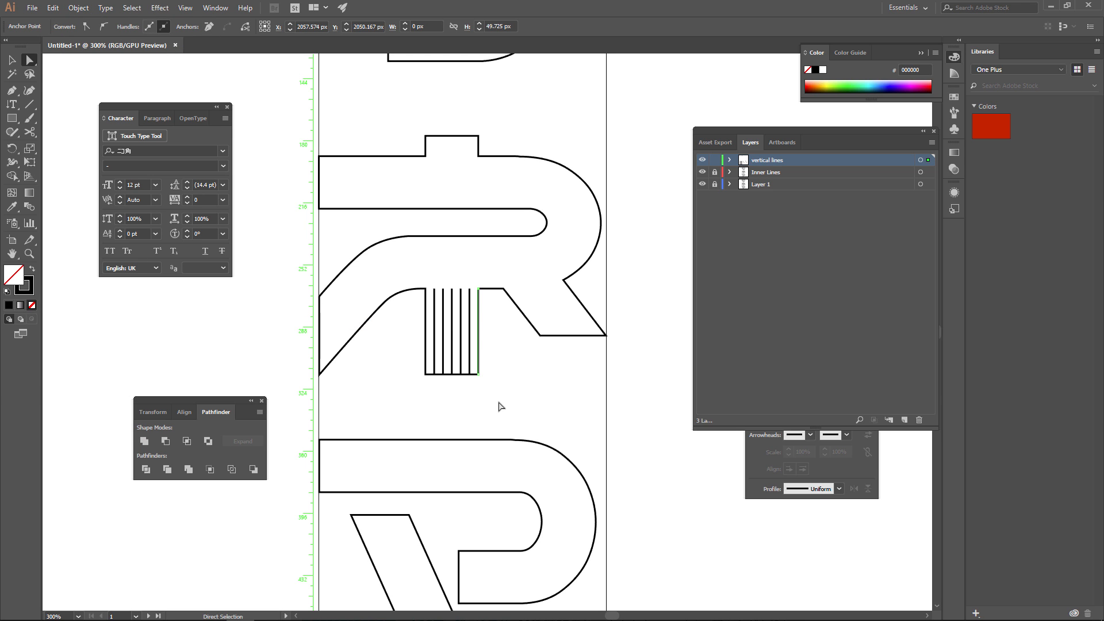
Blend the two diagonal edges of the ネ's right leg and reverse the path direction of its outer edge.
left_click(536, 332)
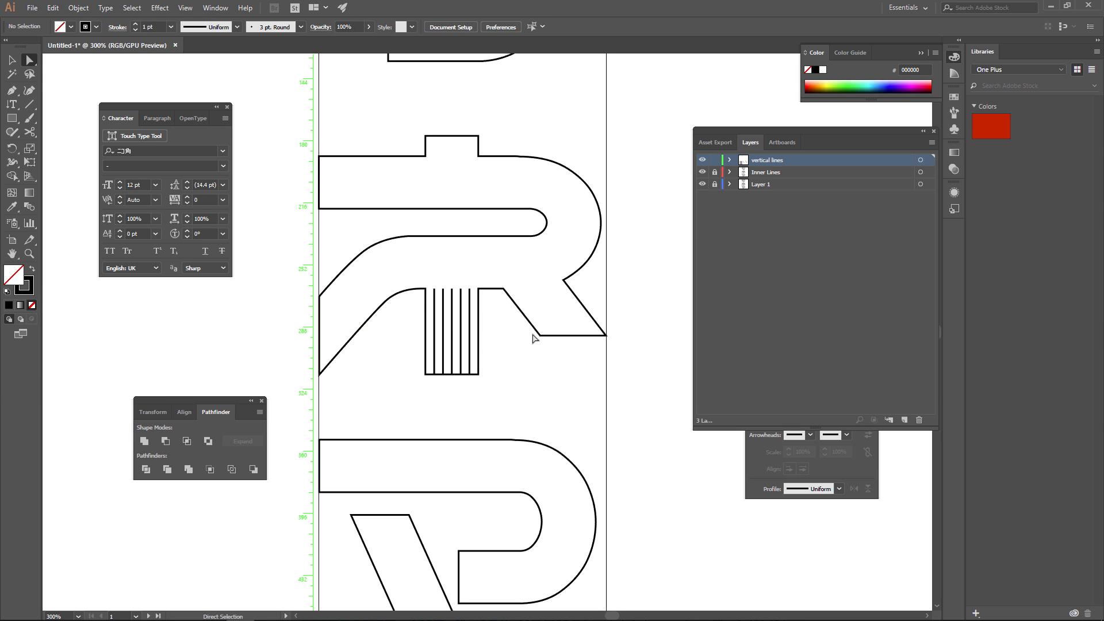
left_click(581, 303, "shift")
key("ctrl+alt+b")
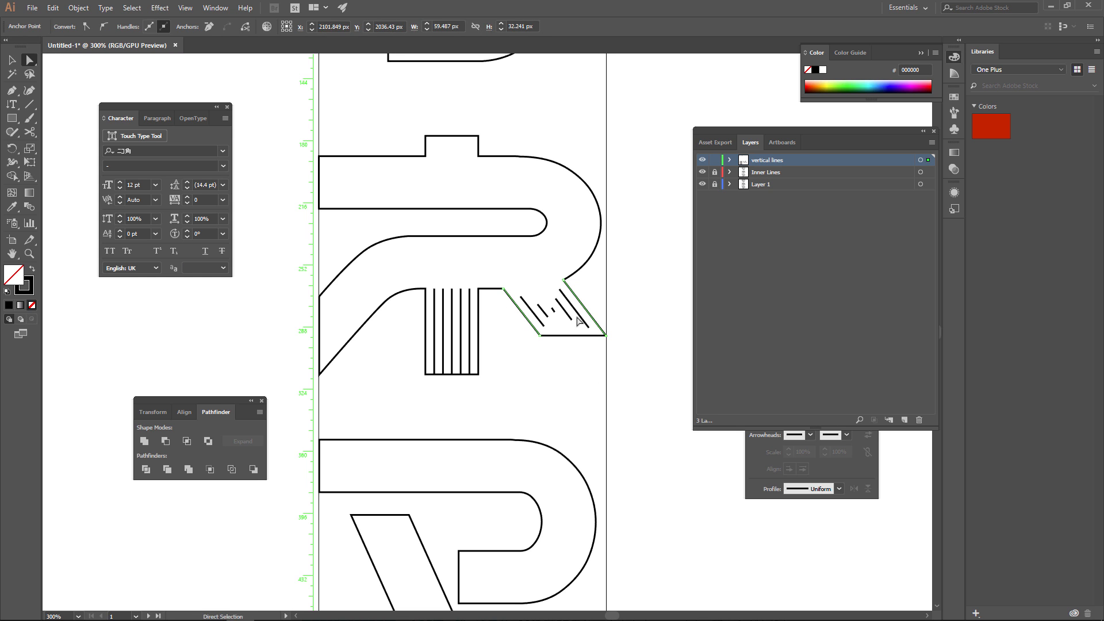
right_click(591, 315)
left_click(78, 7)
mouse_move(92, 268)
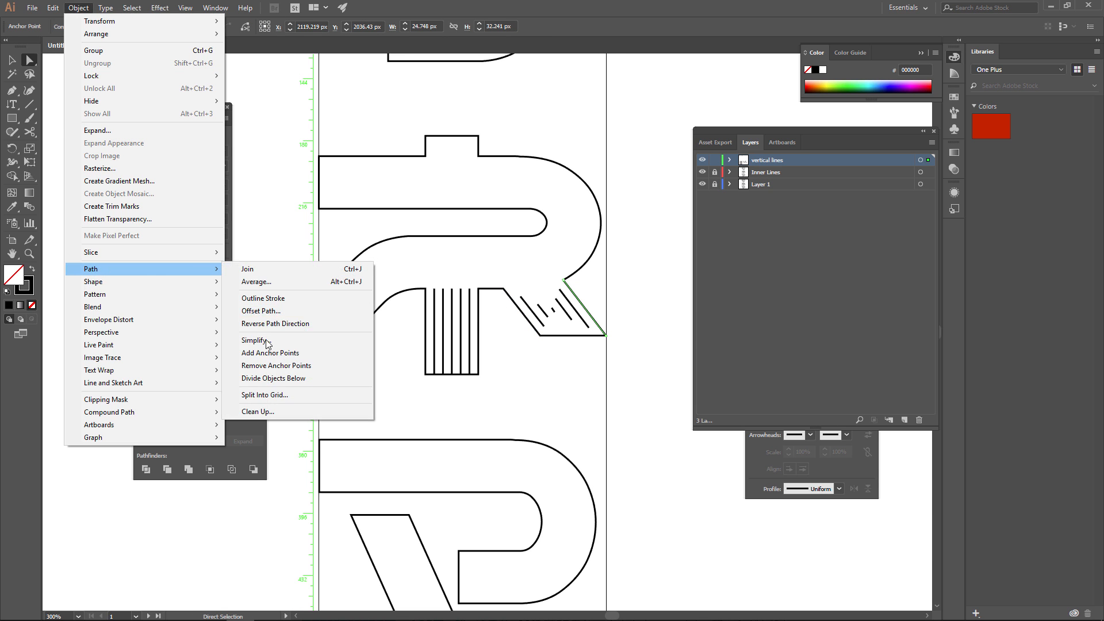
left_click(274, 325)
Fill the short stub on top of the ネ with evenly blended vertical lines, reversing its right edge's path direction.
left_click(480, 147)
left_click(480, 149, "shift")
left_click(78, 7)
left_click(247, 268)
left_click(536, 355)
Unlock the Inner Lines layer.
scroll(533, 232, "down", 1, "alt")
left_click_drag(508, 132, 479, 329)
key("v")
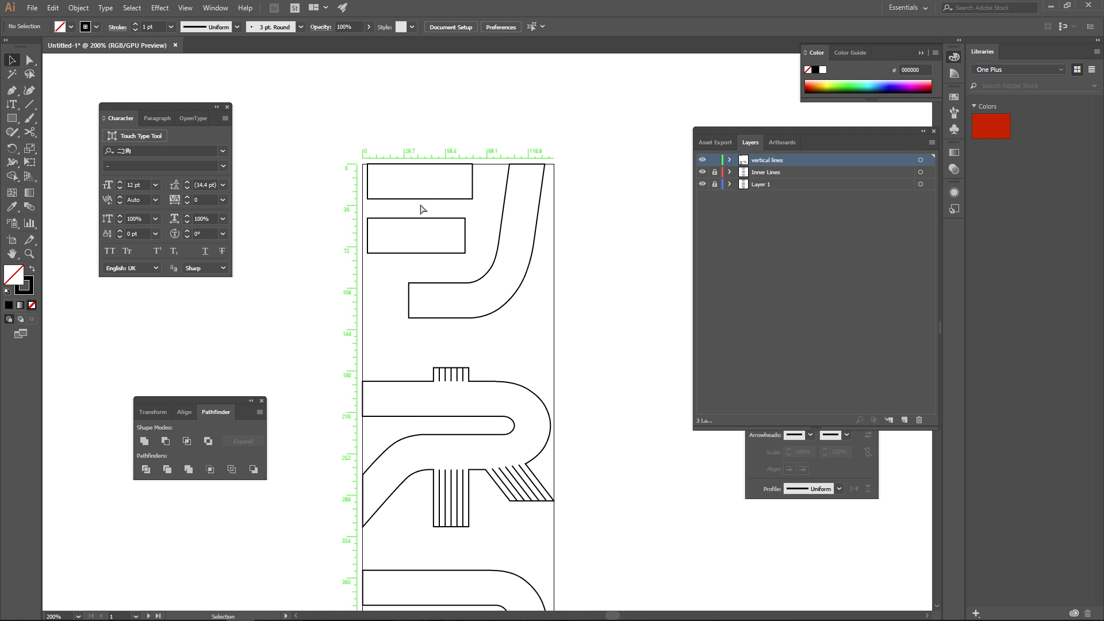
left_click(714, 171)
left_click(1046, 585)
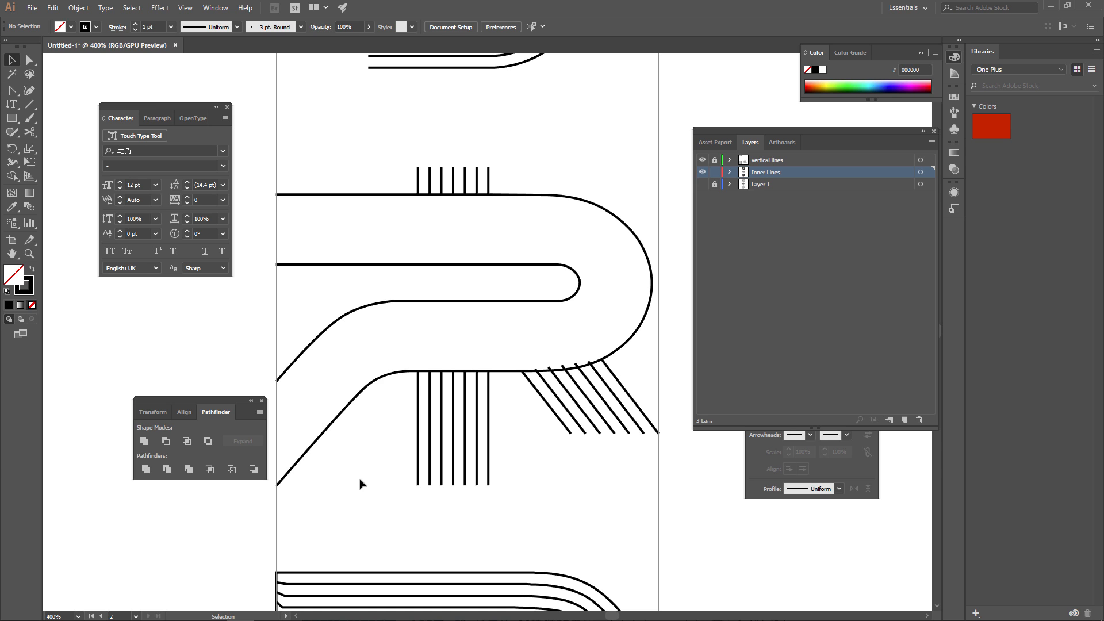
Blend the inner and outer lines of the ネ's lower stroke, up to where they curve toward the right-hand bend.
scroll(620, 363, "up", 3, "alt")
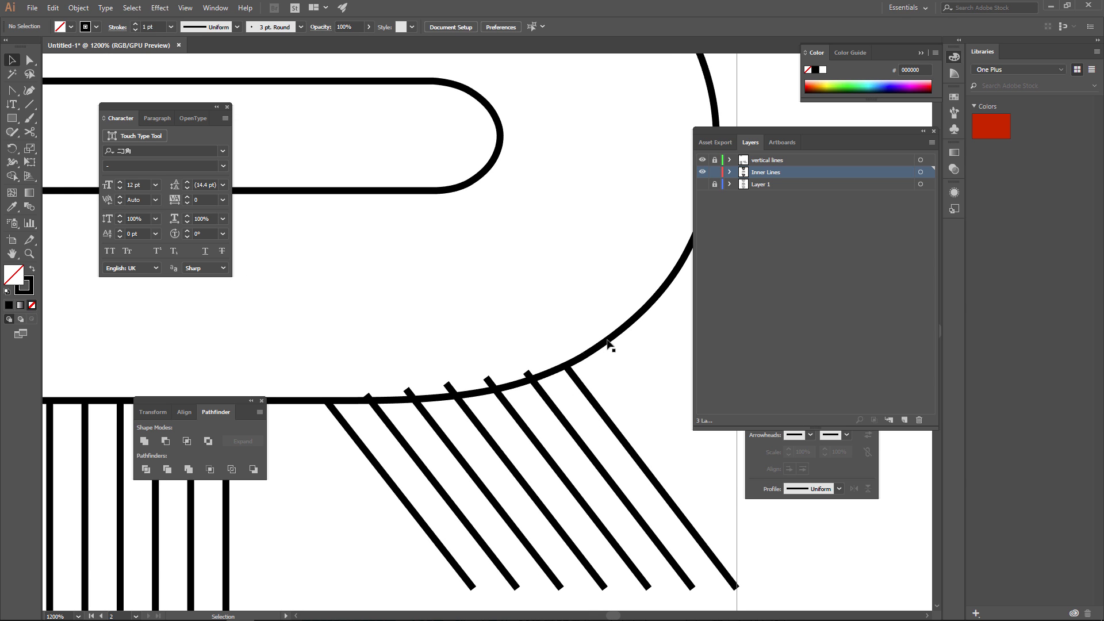
left_click(444, 189)
left_click_drag(420, 159, 436, 228)
left_click_drag(544, 358, 584, 403)
left_click_drag(315, 166, 328, 233, "shift")
key("ctrl+alt+b")
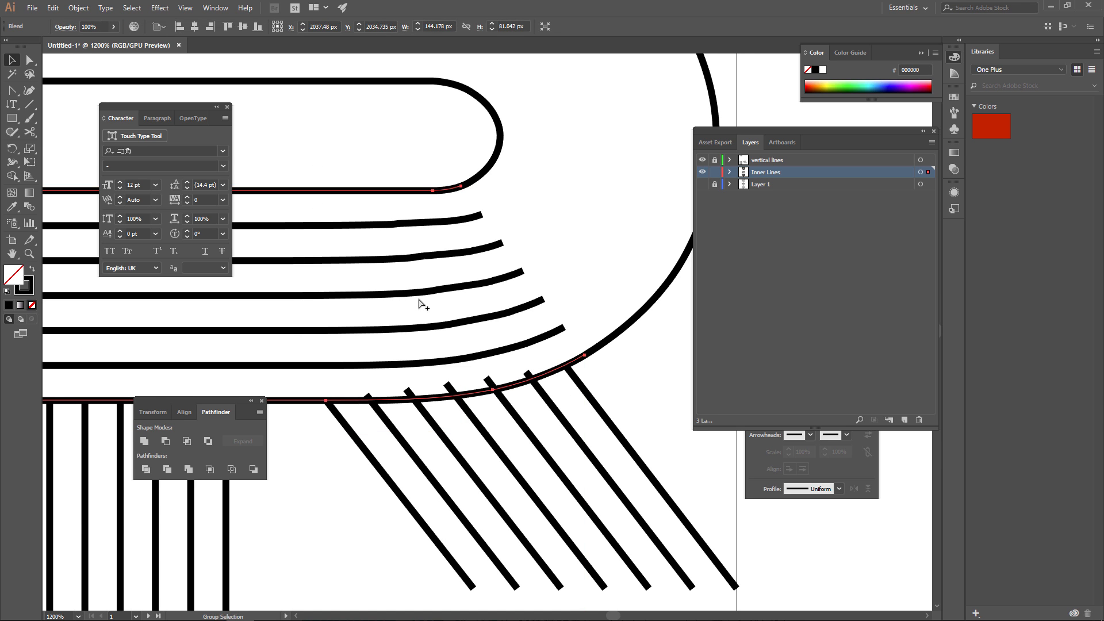
Adjust the anchor points where the inner and outer lines of the ネ's lower blend begin to curve.
scroll(426, 306, "down", 2, "alt")
scroll(476, 274, "up", 3, "alt")
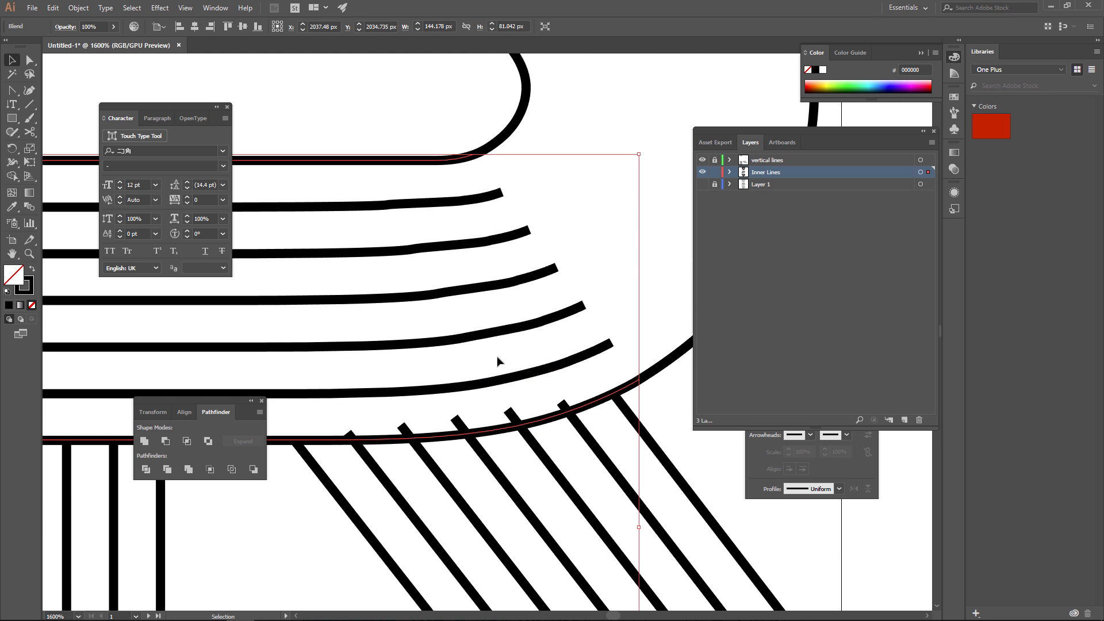
key("a")
left_click(638, 380)
left_click_drag(637, 387, 464, 423)
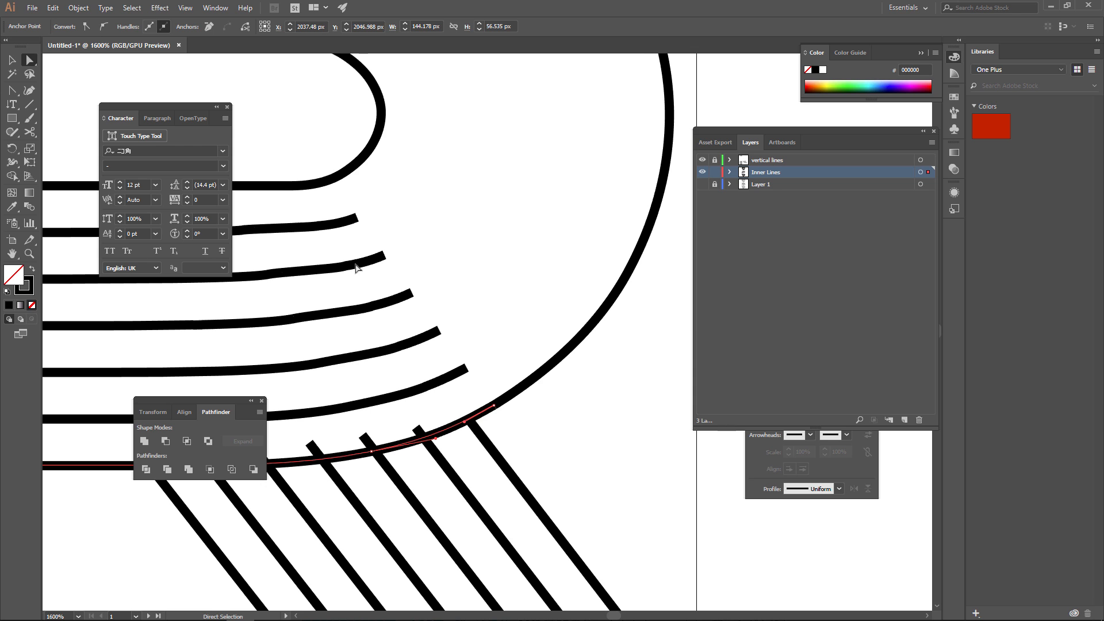
left_click_drag(373, 343, 462, 361)
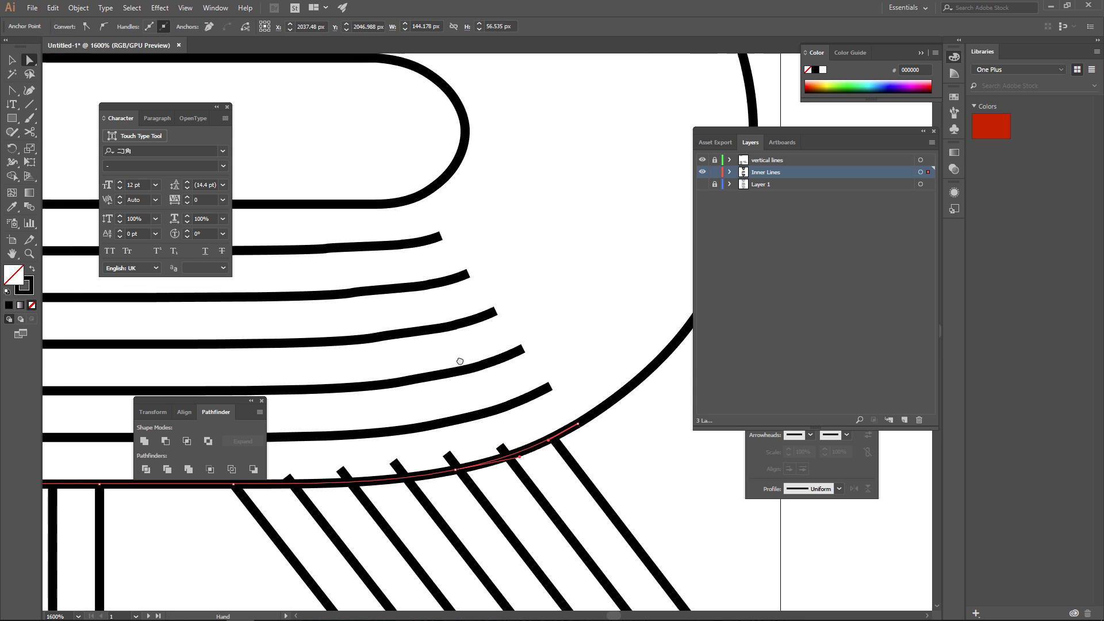
left_click(460, 471)
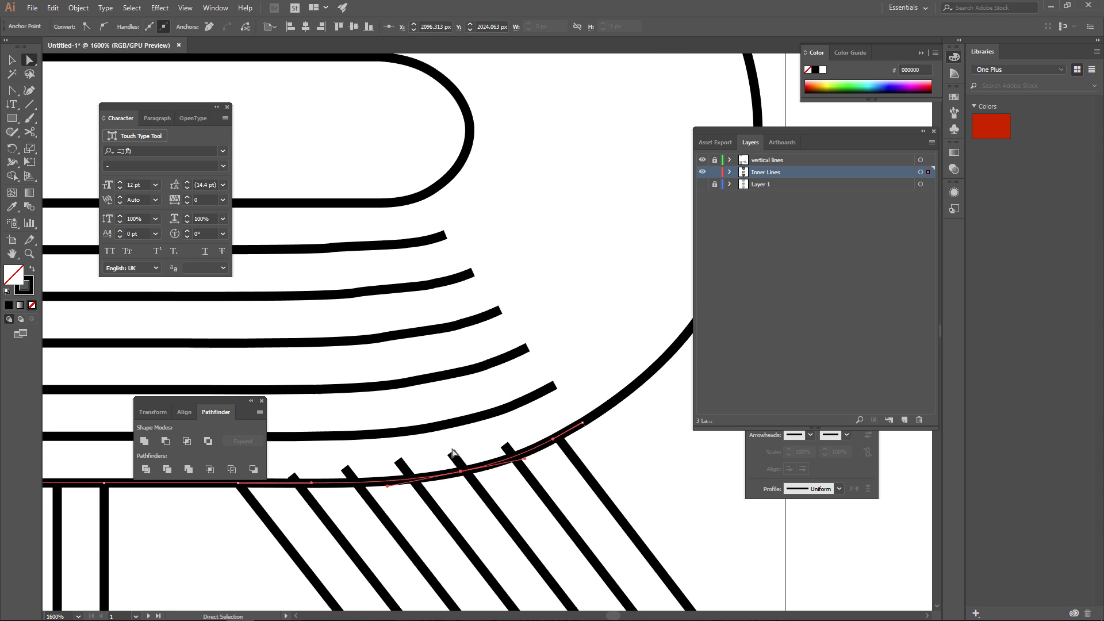
left_click(386, 204)
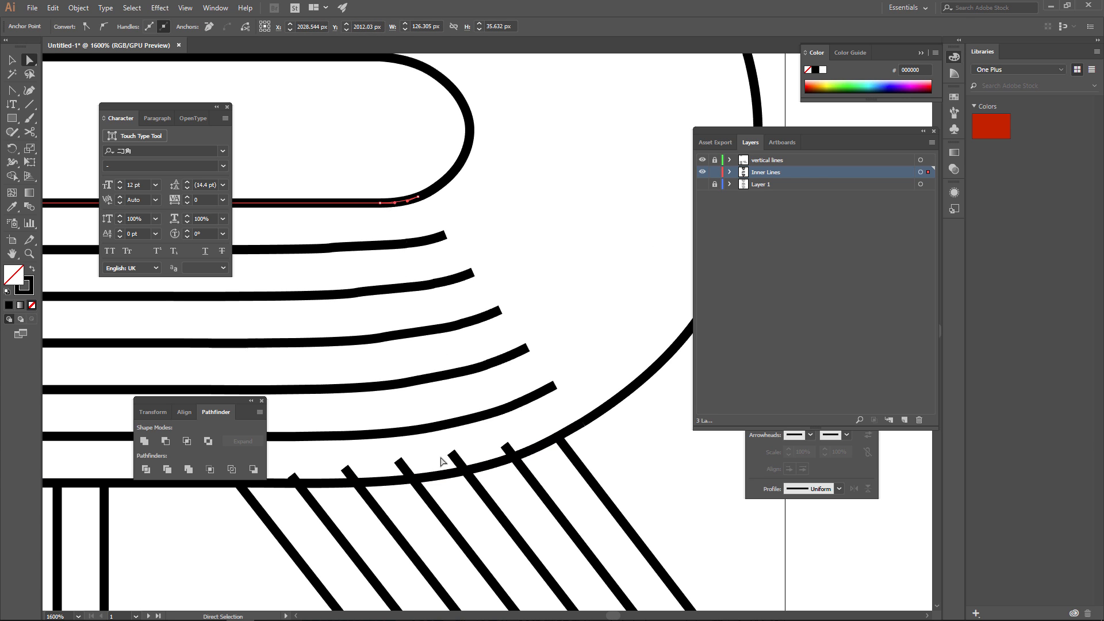
mouse_move(381, 204)
left_mouse_down()
mouse_move(343, 206)
mouse_move(398, 206)
left_mouse_up()
Blend the inner and outer lines of the ネ's upper stroke and right-hand bend.
scroll(490, 271, "down", 2, "alt")
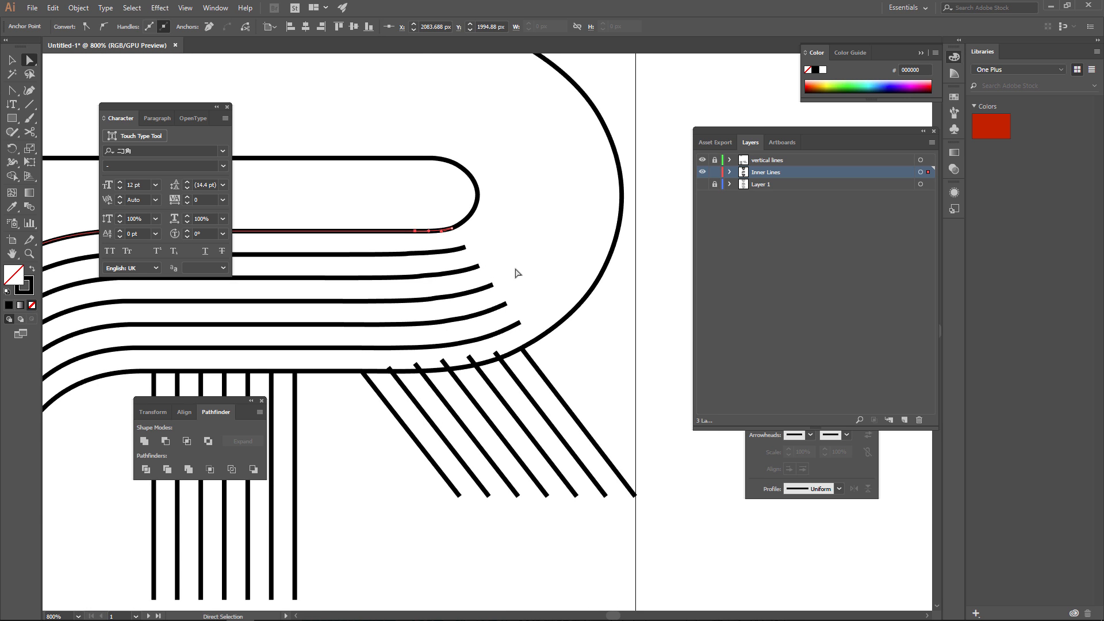
left_click_drag(511, 204, 576, 364)
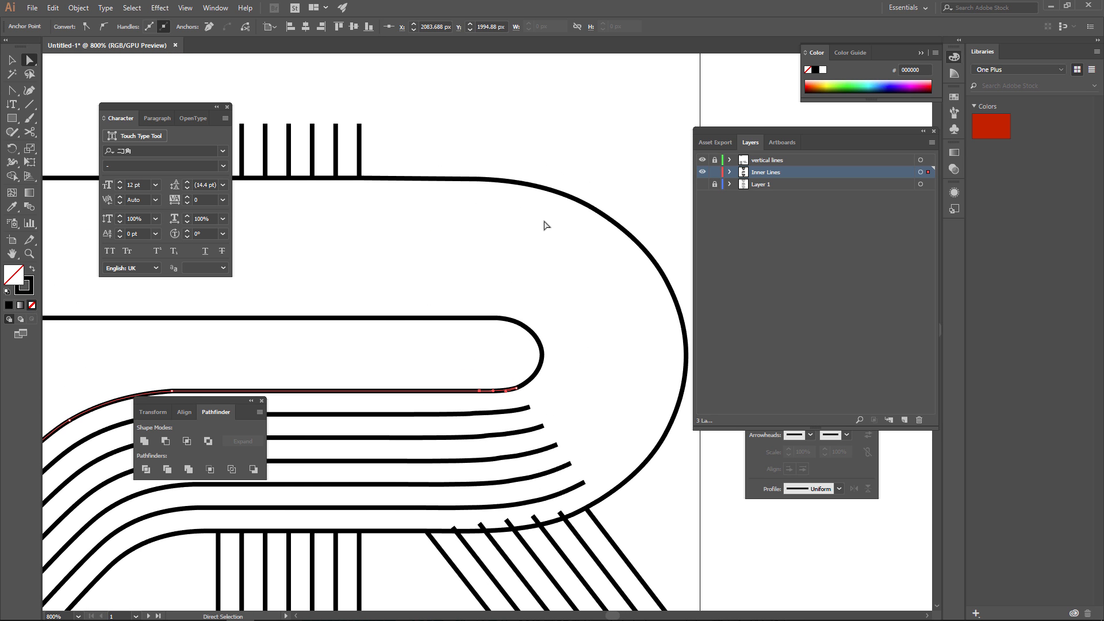
key("v")
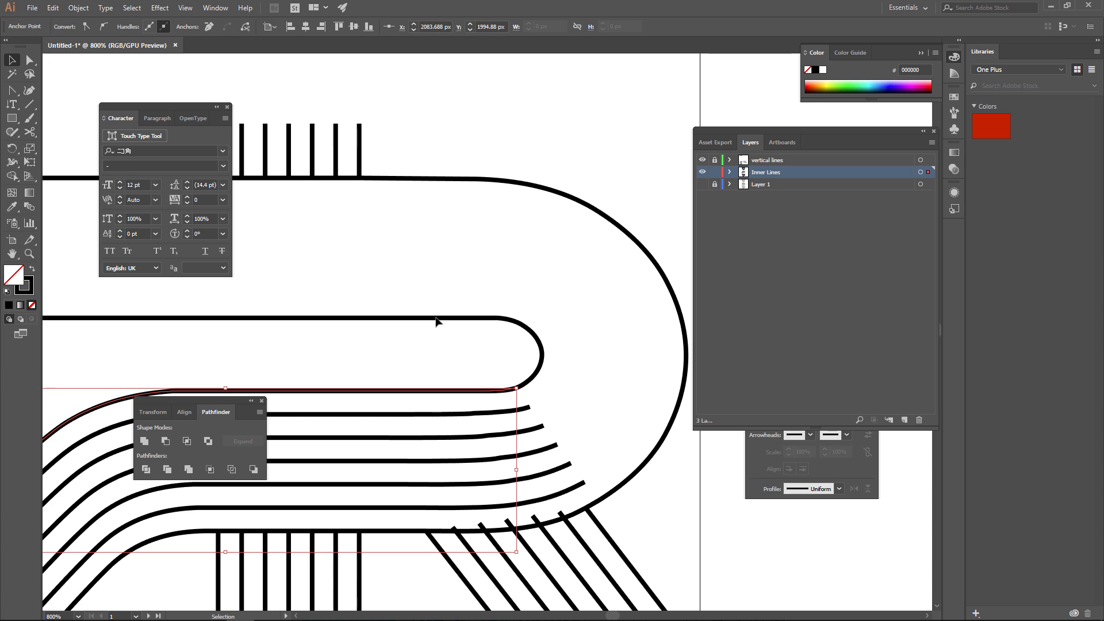
left_click(436, 318)
left_click(451, 179, "shift")
scroll(505, 249, "down", 1, "alt")
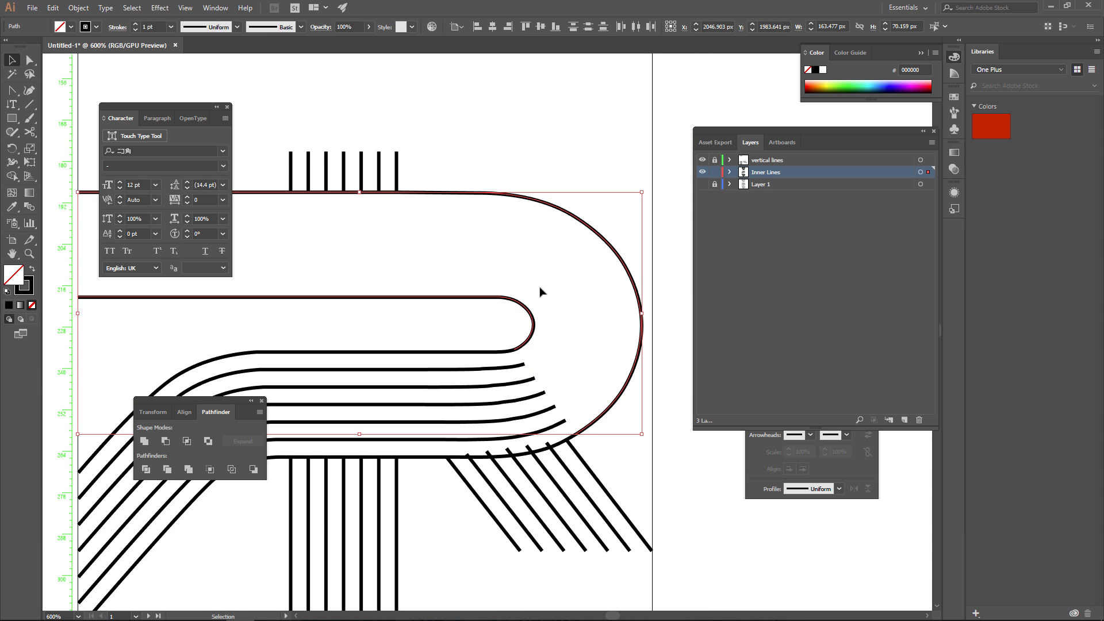
key("ctrl+alt+b")
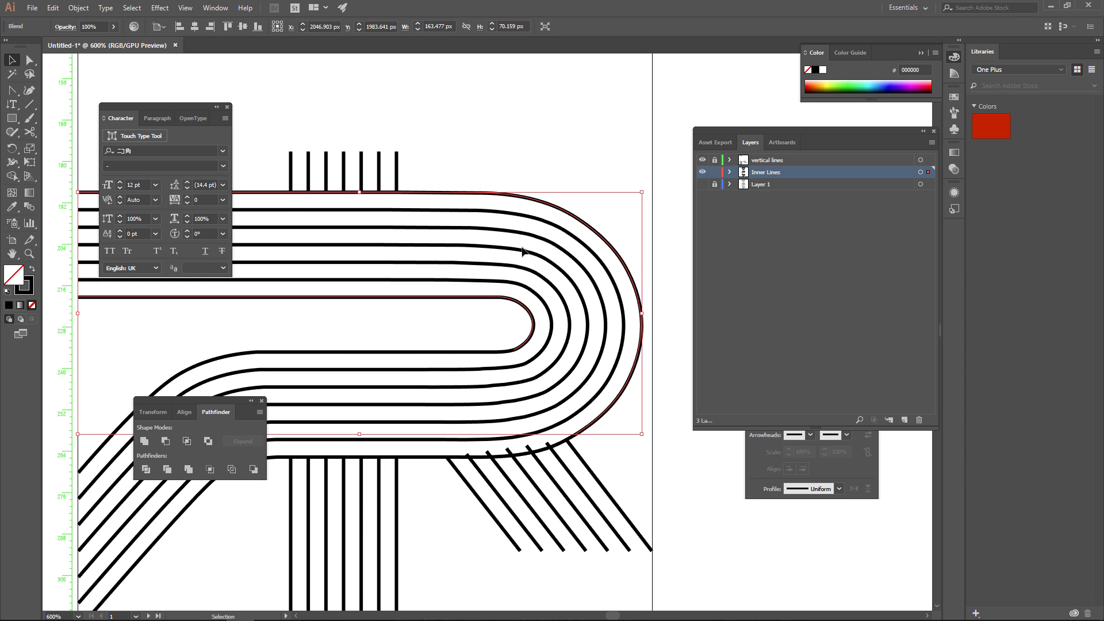
Deselect the ネ blend and show Layer 1 to compare the blended lines with the original outlines.
left_click_drag(407, 251, 528, 346)
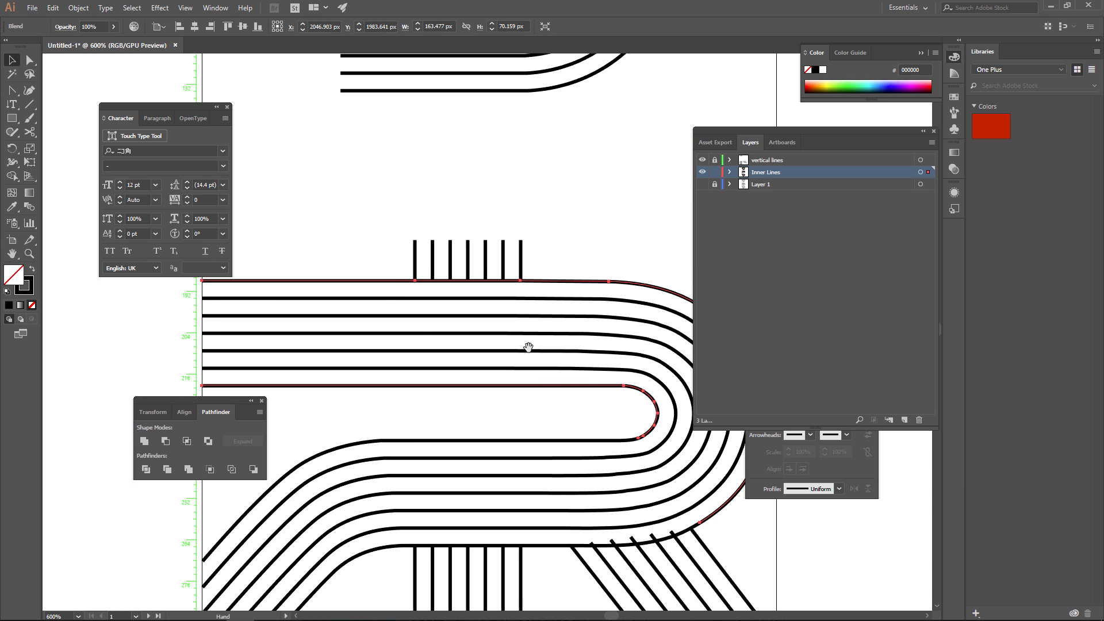
left_click(555, 265)
key("ctrl+minus")
key("ctrl+minus")
key("ctrl+minus")
left_click_drag(595, 330, 589, 431)
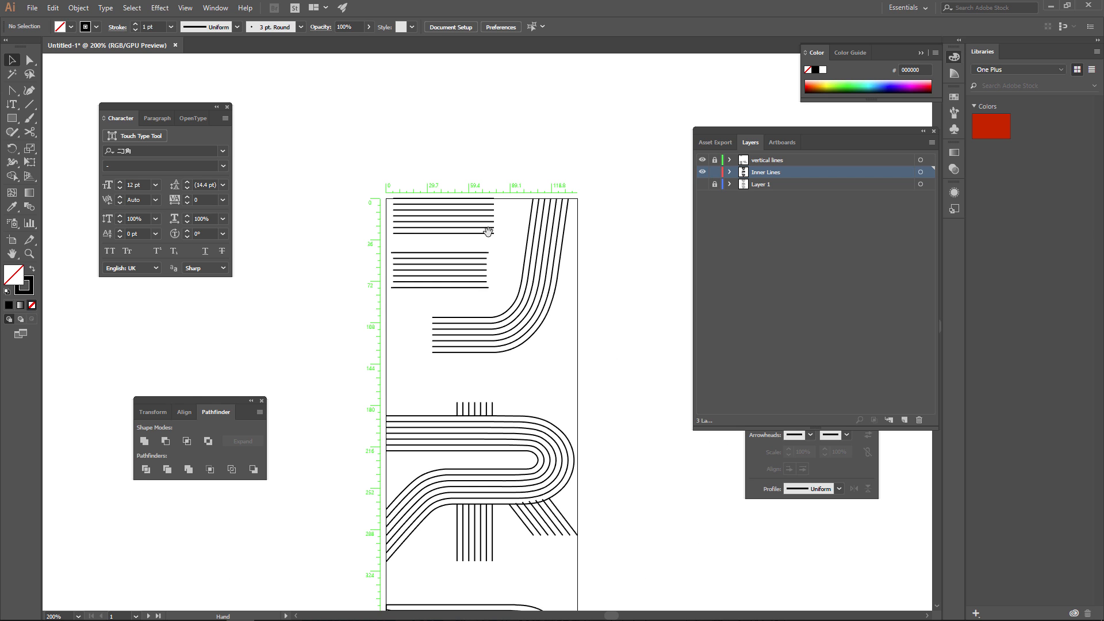
left_click(702, 184)
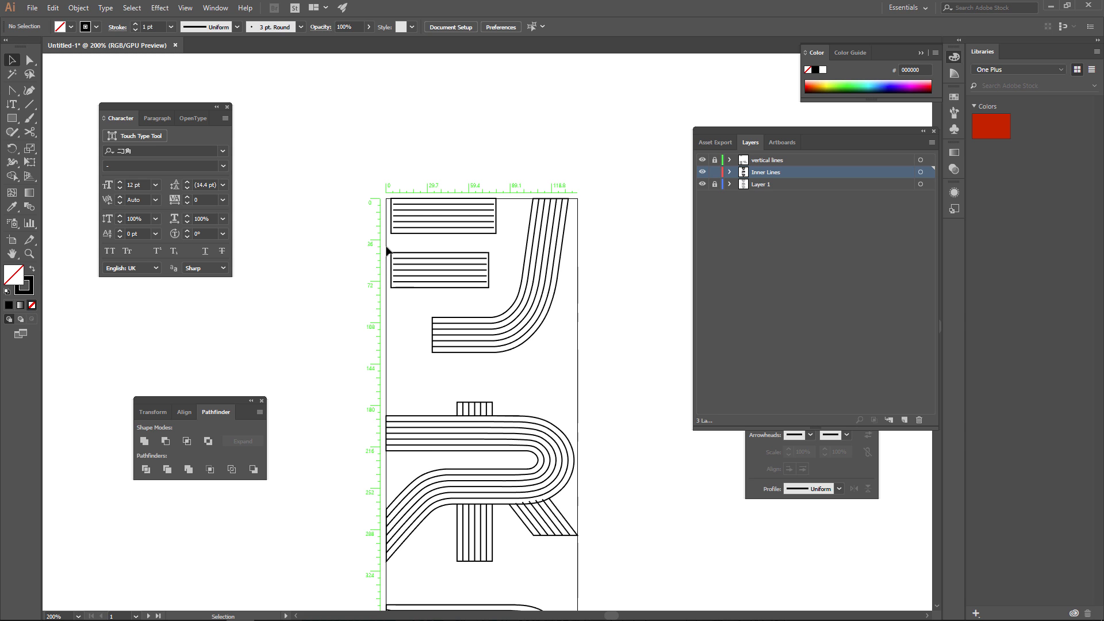
scroll(388, 361, "up", 3)
scroll(393, 345, "up", 4, "alt")
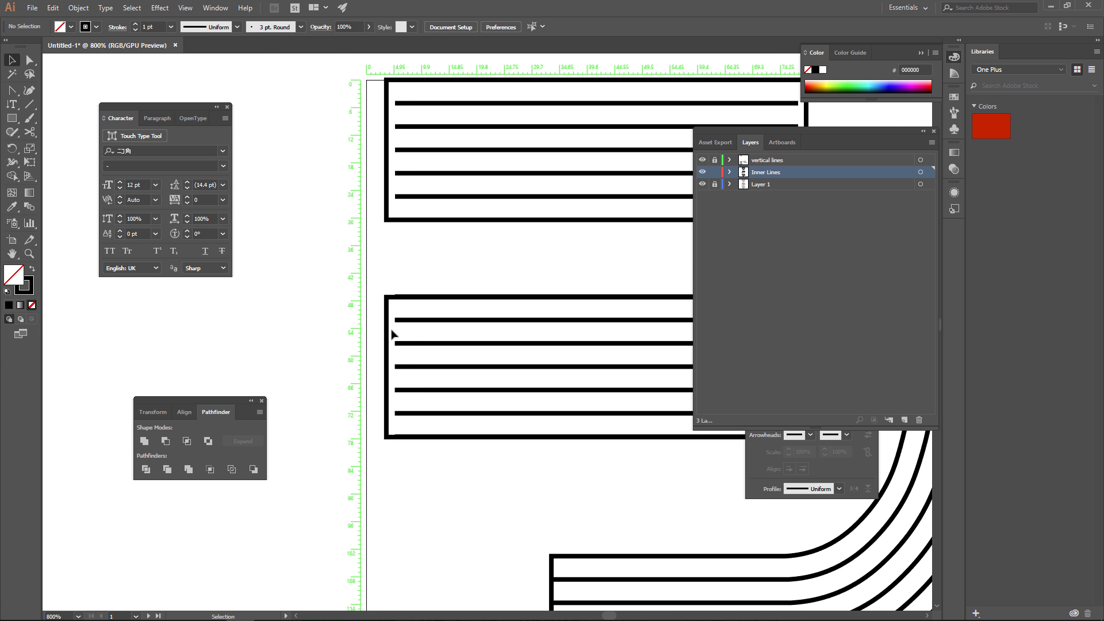
left_click_drag(498, 485, 287, 212)
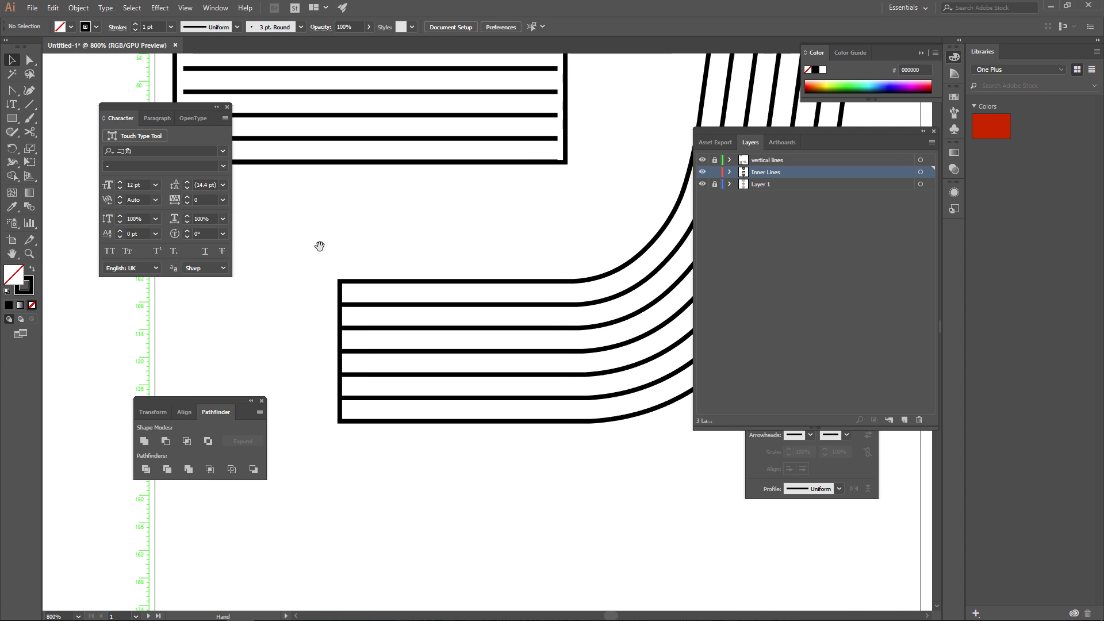
Expand the blend of the シ's long curved stroke with Object, Fill and Stroke included.
left_click(347, 309)
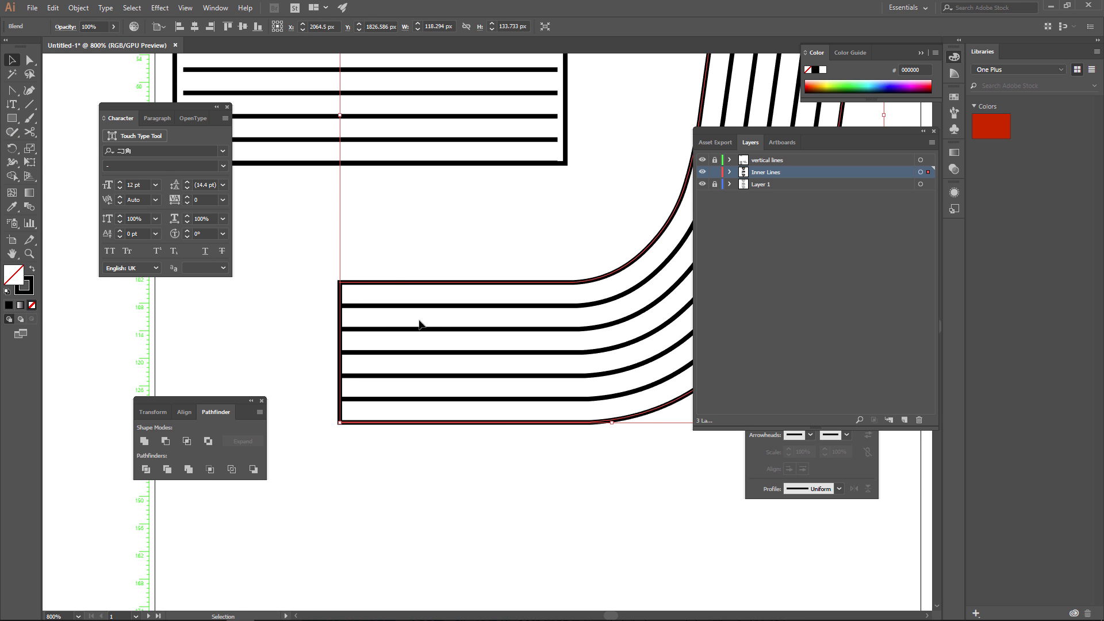
left_click_drag(558, 305, 321, 348)
left_click_drag(377, 380, 591, 395)
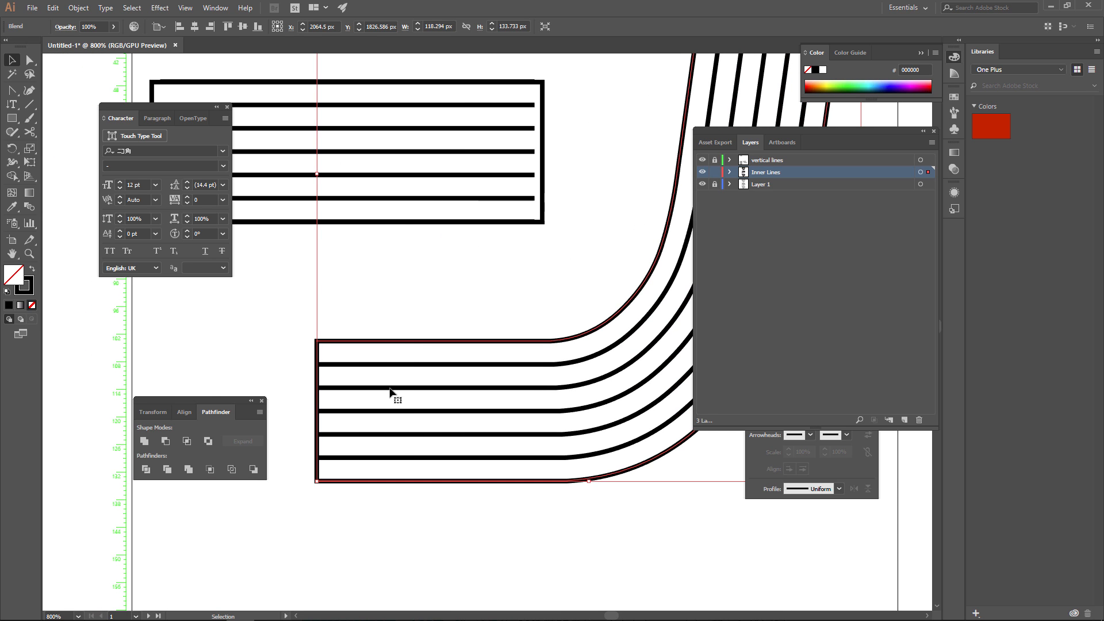
left_click(78, 8)
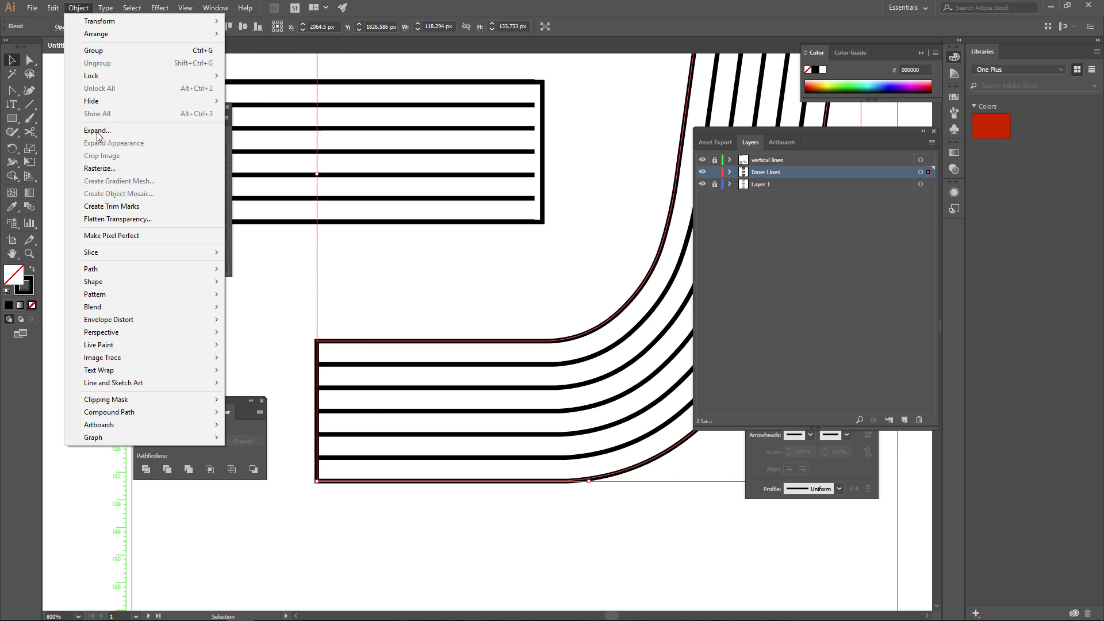
left_click(98, 132)
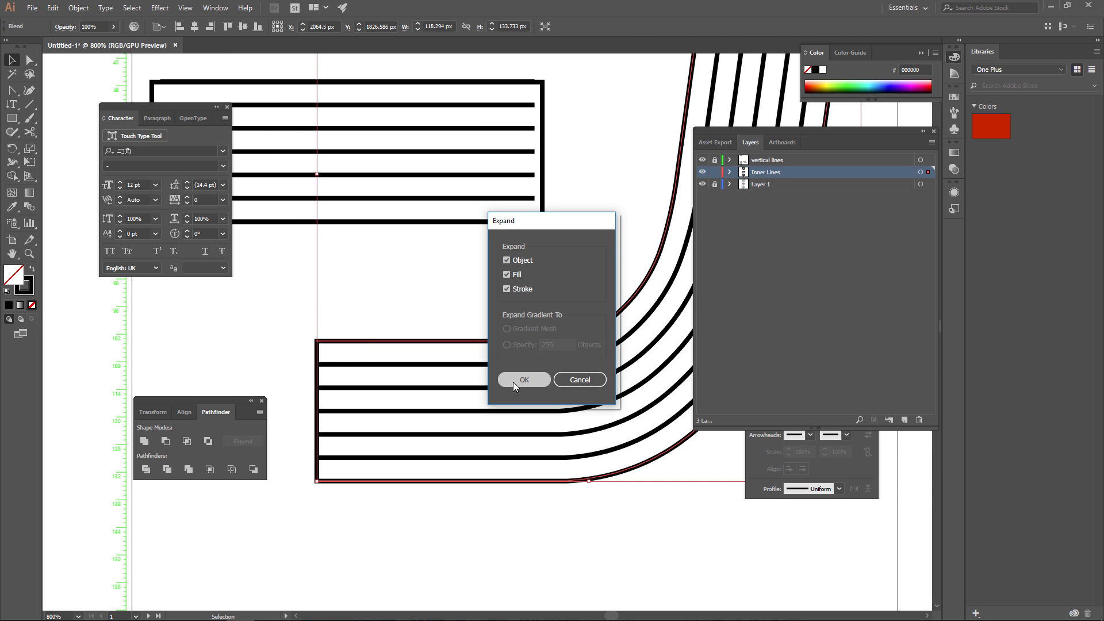
left_click(512, 380)
Select all the artwork on the vertical lines and Inner Lines layers and ungroup it.
left_click_drag(532, 454, 436, 339)
left_click_drag(402, 375, 552, 143)
left_click_drag(414, 339, 735, 344)
left_click_drag(402, 333, 607, 349)
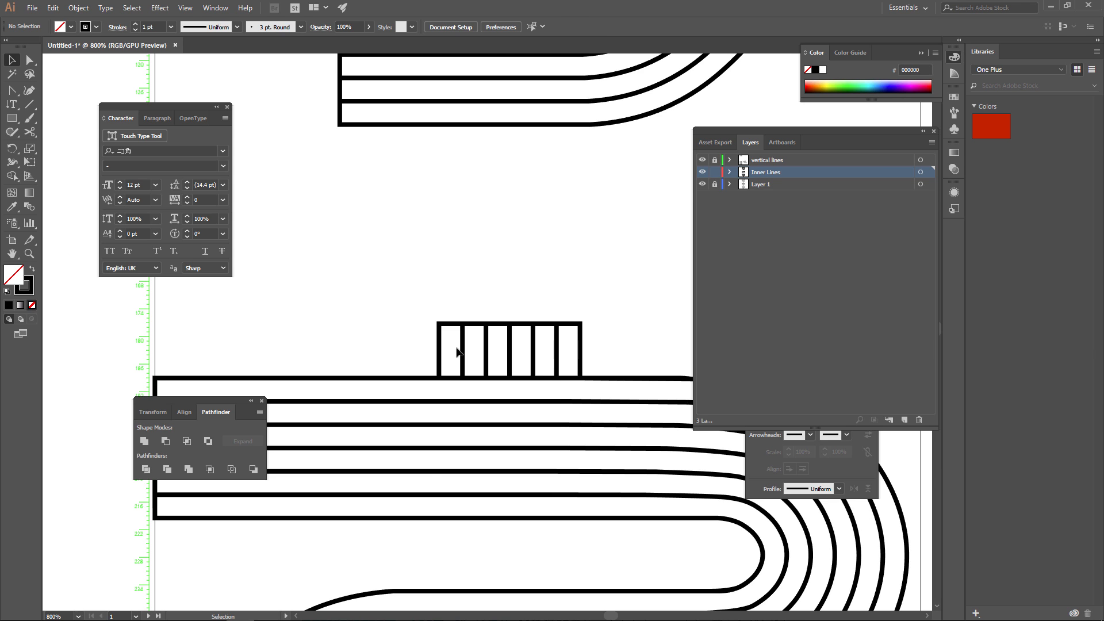
key("ctrl+alt+0")
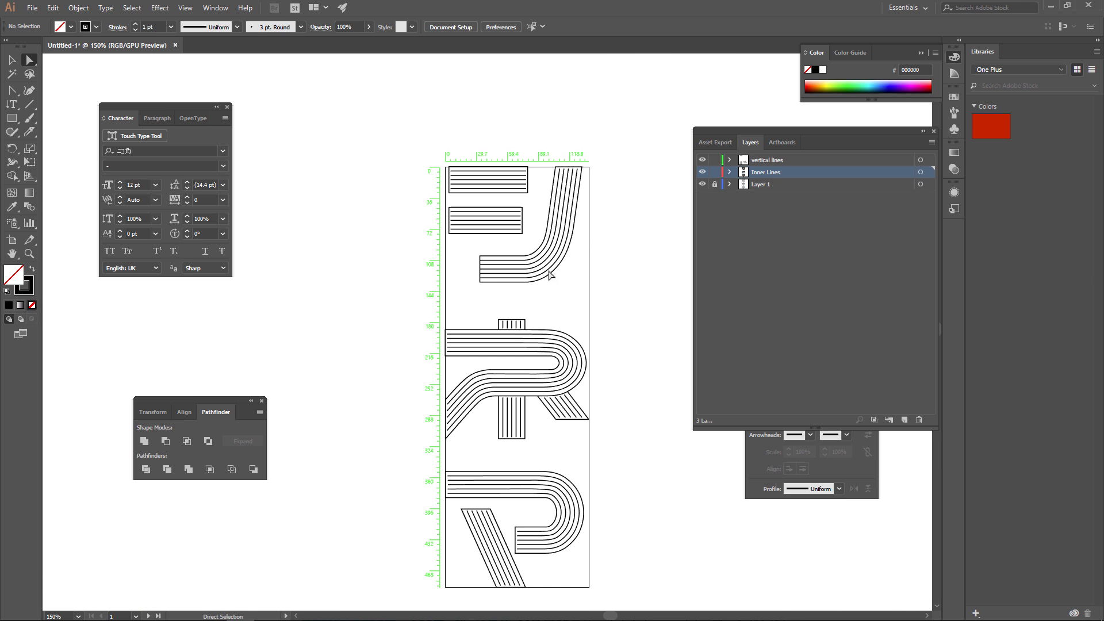
key("v")
left_click(748, 161)
left_click(775, 171, "shift")
left_click_drag(401, 136, 653, 592)
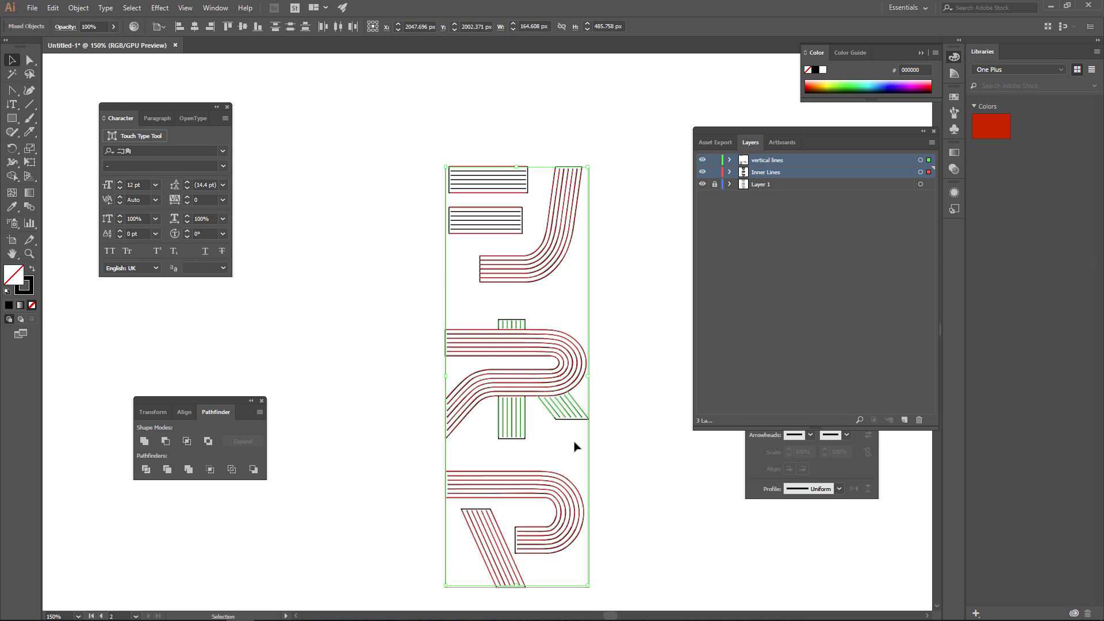
right_click(497, 379)
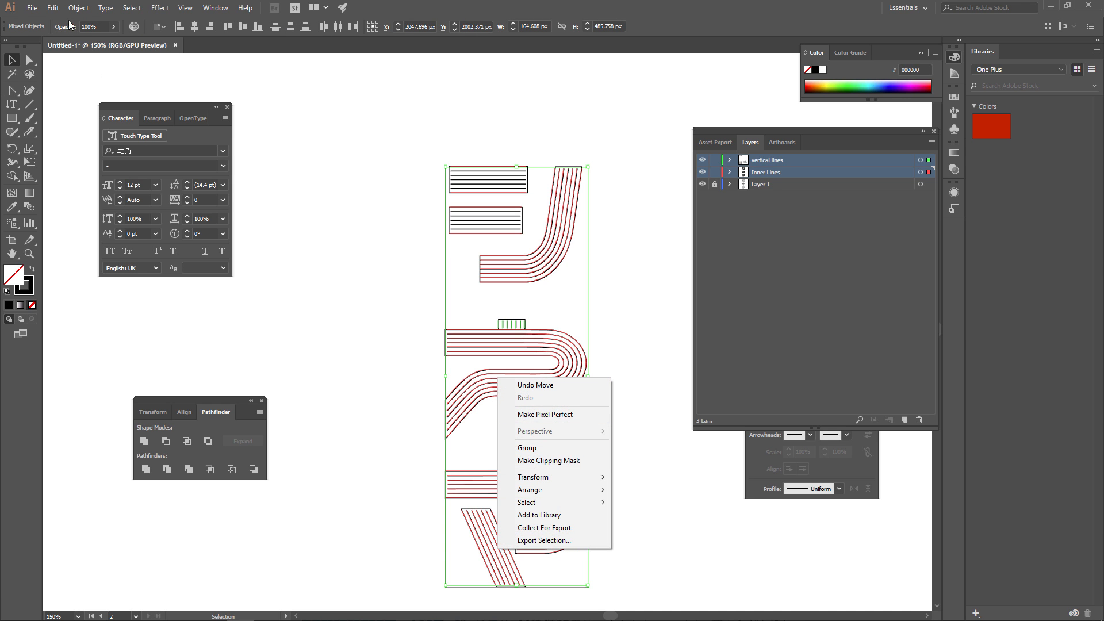
left_click(75, 9)
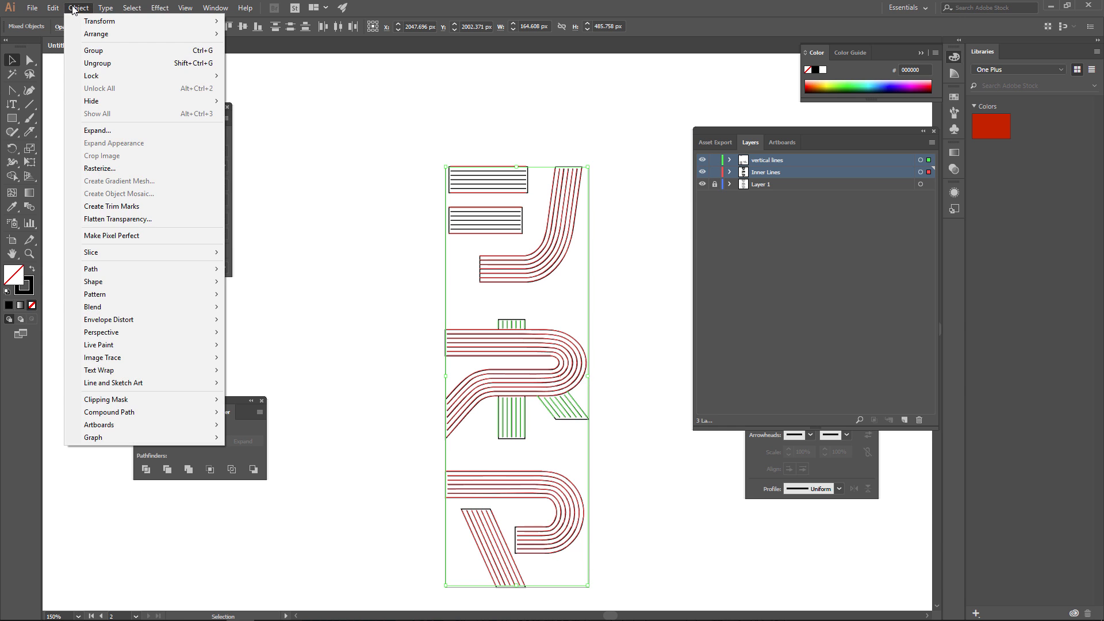
left_click(98, 63)
left_click(602, 331)
left_click(614, 403)
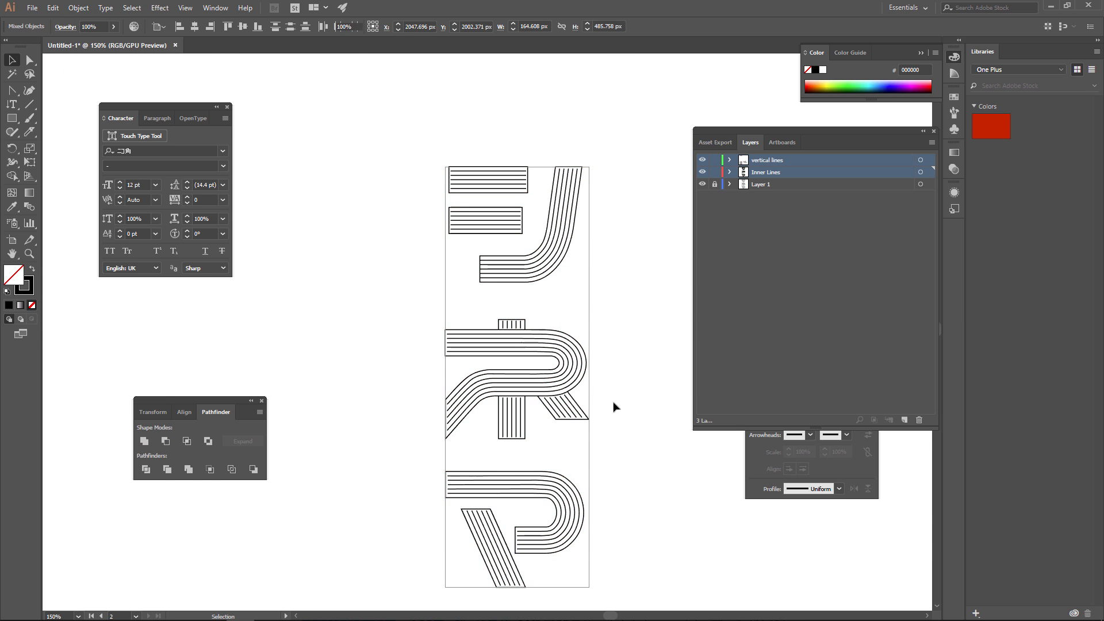
Delete the outermost lines along the ネ's main bent stroke and hide Layer 1.
scroll(538, 407, "up", 4, "alt")
scroll(375, 452, "down", 3, "alt")
scroll(348, 461, "up", 1, "alt")
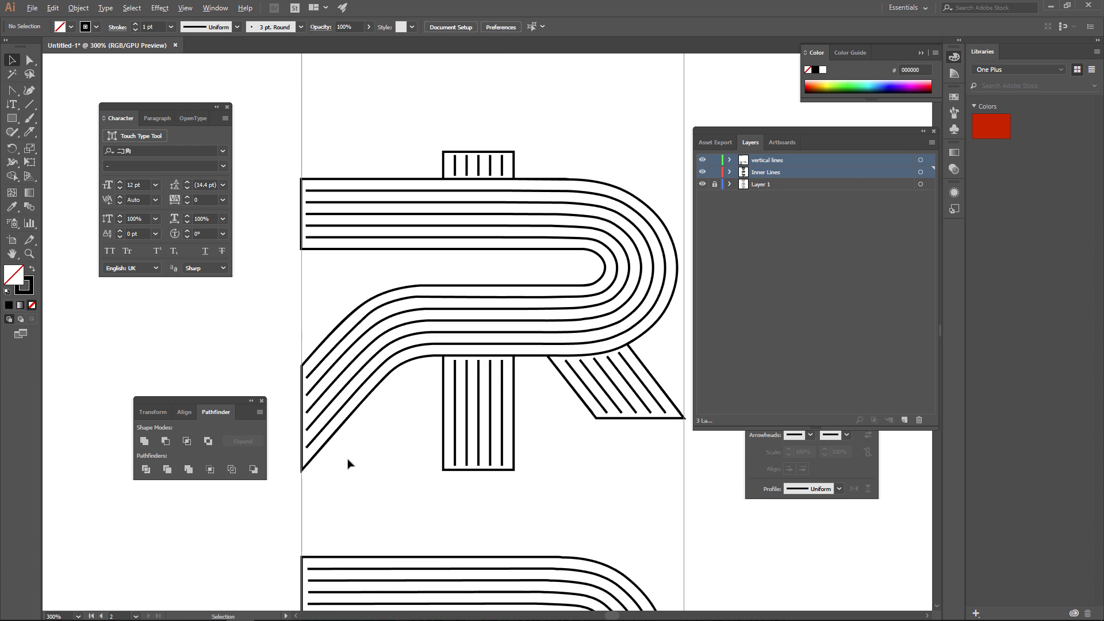
left_click(313, 451)
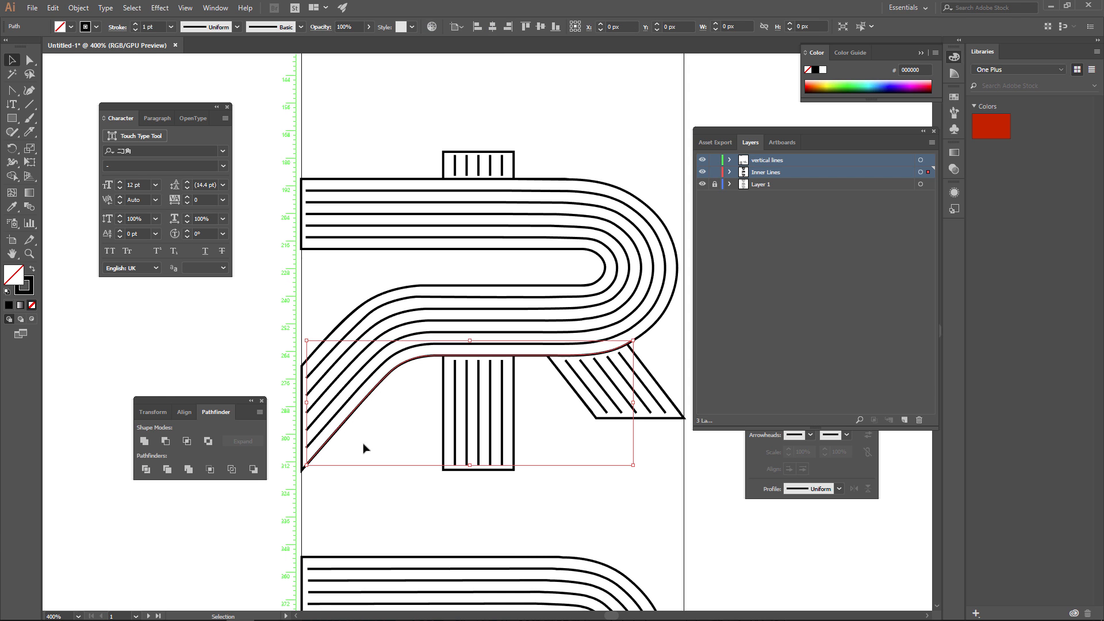
left_click(396, 416)
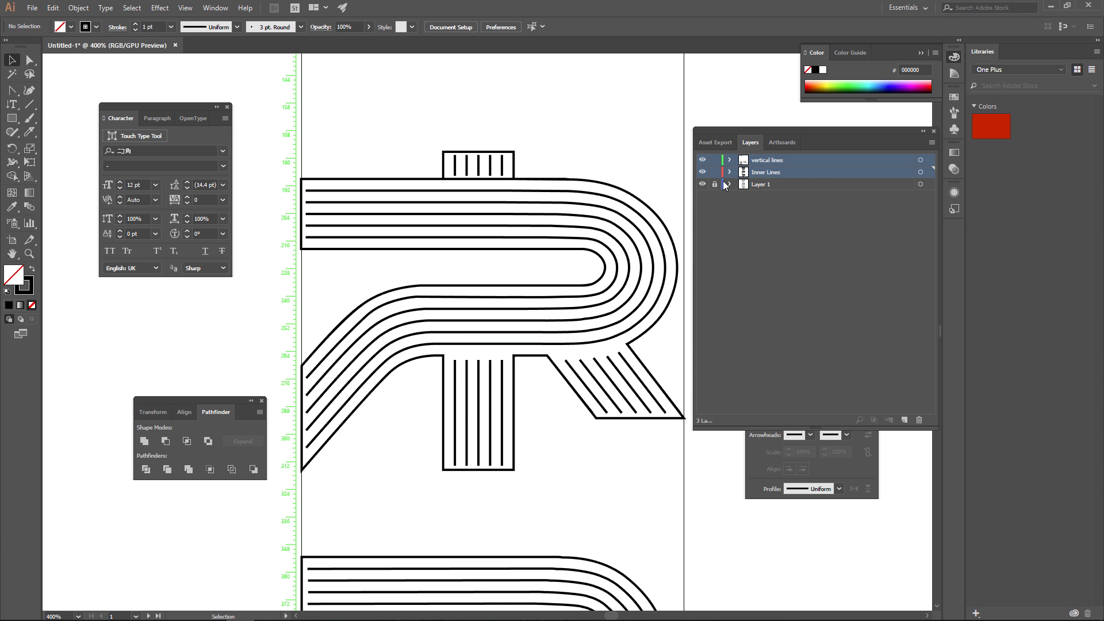
left_click(702, 184)
left_click(647, 334)
key("Delete")
Ungroup the ネ's short diagonal leg lines and delete the two outermost ones.
left_click(657, 406)
right_click(659, 392)
left_click(681, 484)
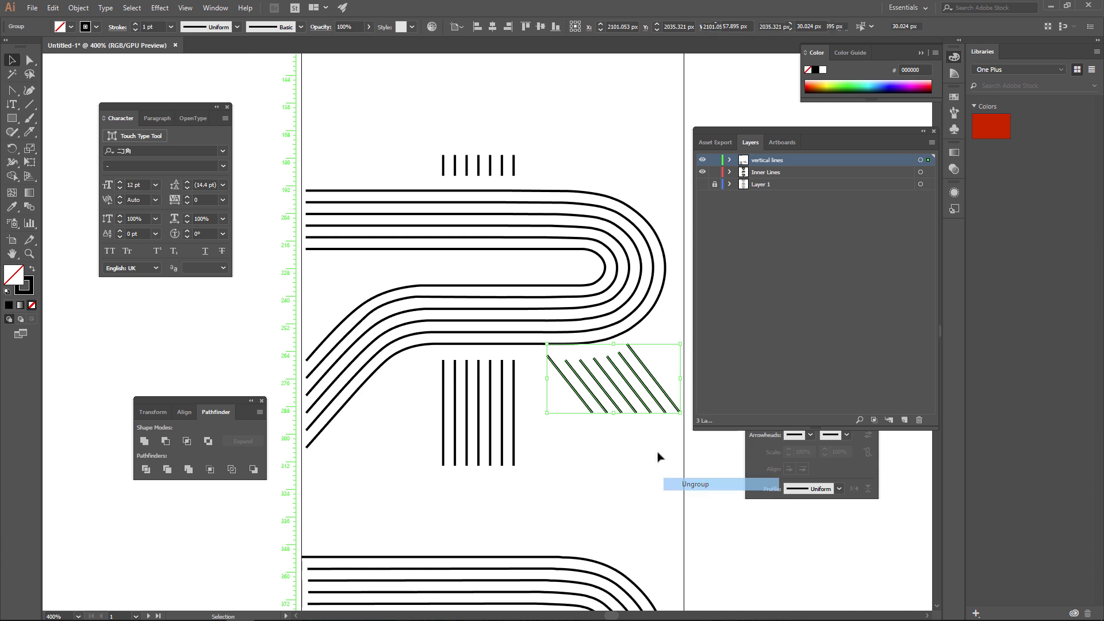
left_click(670, 405)
left_click(672, 405)
key("Delete")
left_click(582, 402)
key("Delete")
Ungroup the ネ's lower vertical lines and delete the two outermost ones.
right_click(514, 433)
left_click(552, 529)
left_click(528, 454)
left_click(514, 454)
key("Delete")
left_click(443, 443)
key("Delete")
Delete the two outermost short vertical lines at the top of the ネ.
left_click(442, 173)
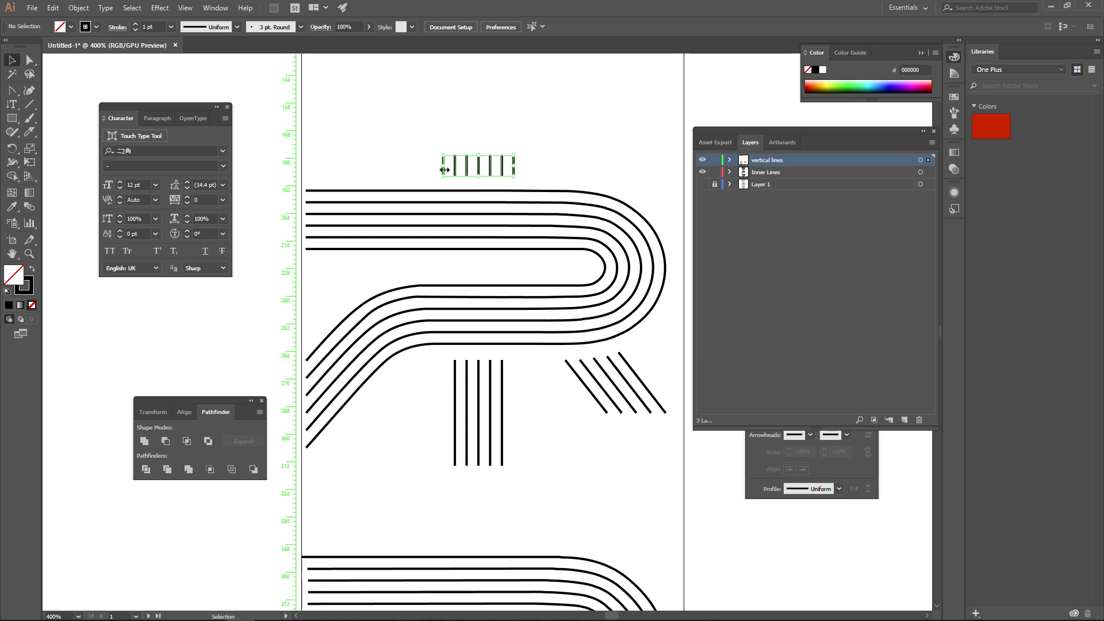
left_click(426, 172)
left_click(443, 167)
key("Delete")
left_click(514, 167)
key("Delete")
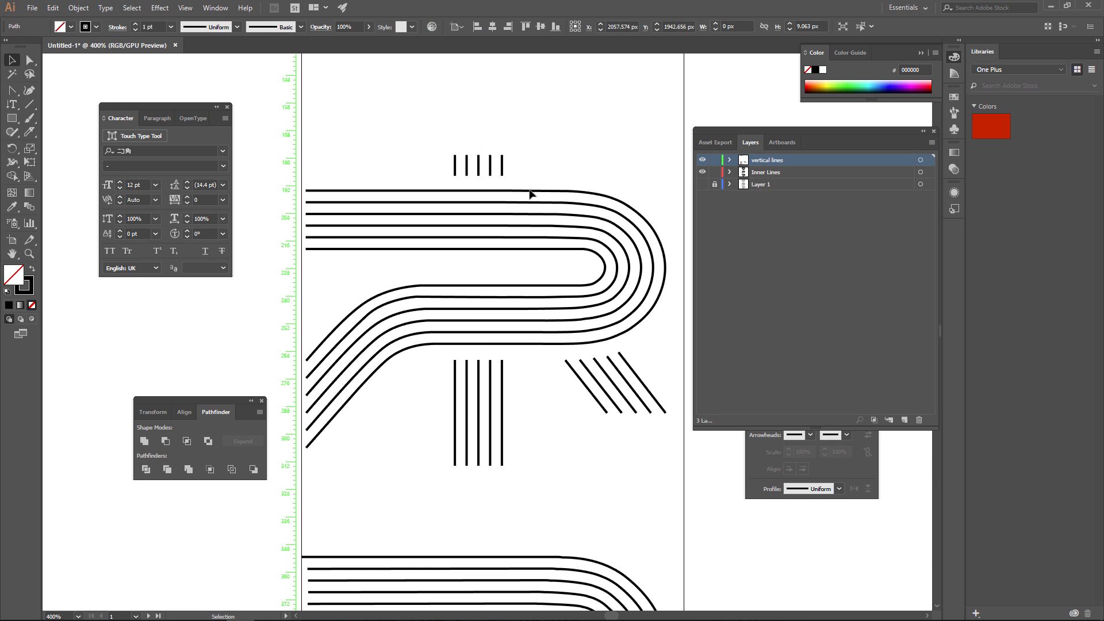
Delete the outermost lines of the マ's curved stroke and of its diagonal stroke.
left_click_drag(529, 331, 525, 176)
left_click_drag(528, 306, 532, 261)
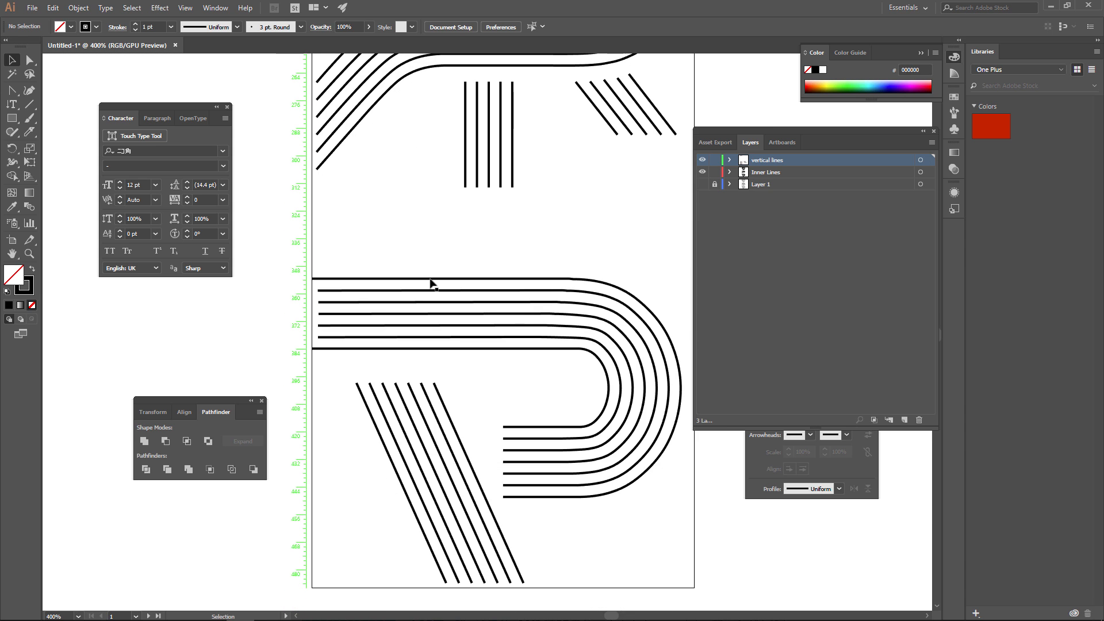
left_click(431, 282)
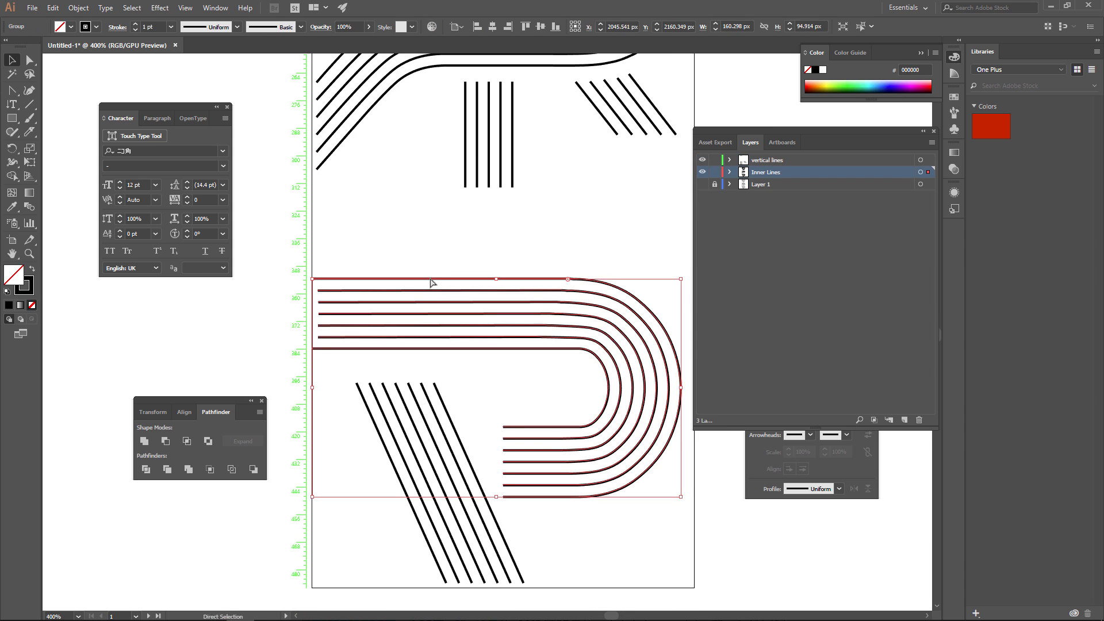
key("Delete")
left_click(472, 474)
key("Delete")
left_click(396, 473)
key("Delete")
Toggle Layer 1's visibility to compare the remaining inner lines with the letter outlines.
left_click_drag(531, 190, 526, 499)
left_click(702, 184)
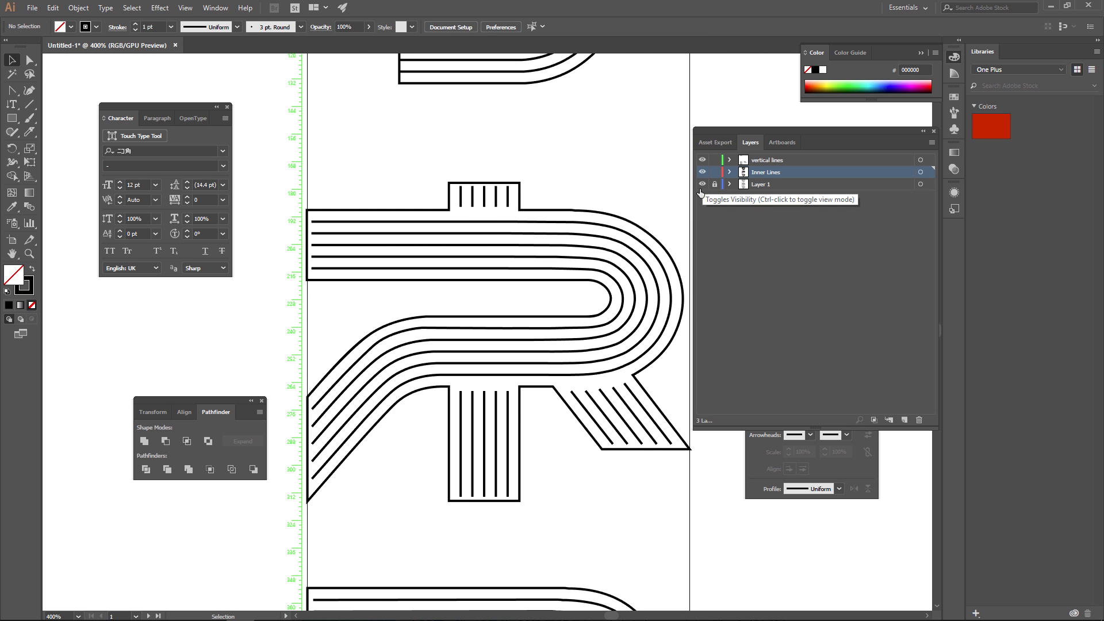
scroll(490, 215, "down", 2, "alt")
left_click_drag(489, 215, 485, 283)
left_click(702, 184)
left_click(701, 184)
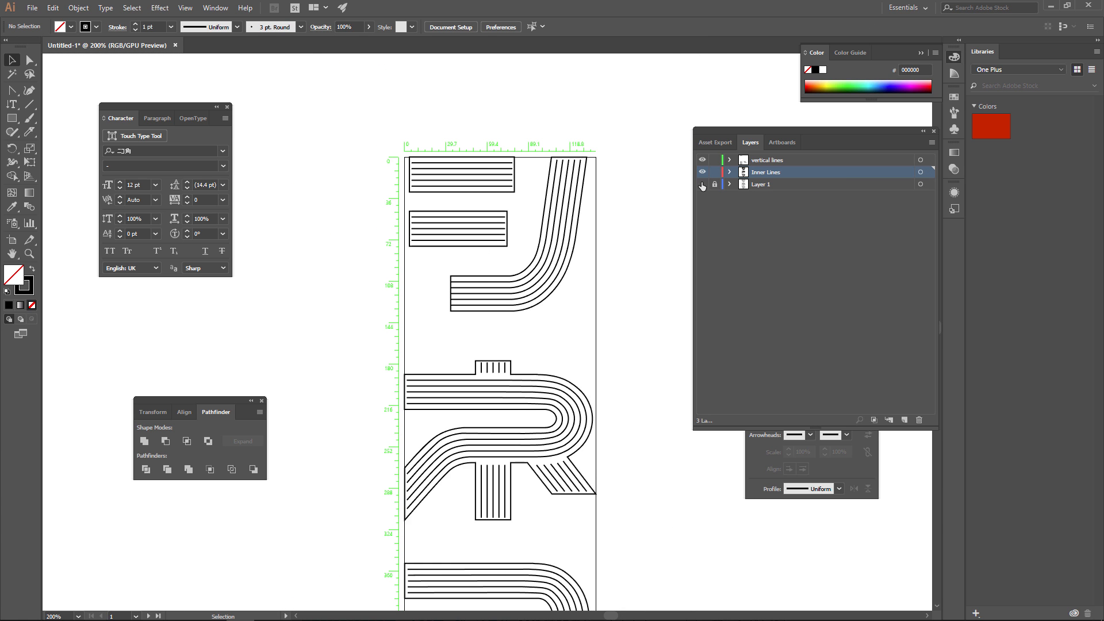
Try to delete the bottom line of the シ's upper short stroke.
right_click(505, 309)
left_click(499, 282)
right_click(477, 189)
left_click(463, 209)
left_click(462, 192)
key("Delete")
key("ctrl+z")
Expand the blend of the シ's upper short stroke, ungroup it and delete its outermost lines.
left_click(81, 8)
left_click(99, 134)
key("Return")
right_click(448, 192)
left_click(477, 274)
left_click(440, 192)
key("Delete")
left_click(447, 157)
Extend the lower ends of the short vertical lines at the top of the ネ, making them 11 px tall.
scroll(590, 198, "down", 4, "alt")
scroll(610, 254, "up", 3, "alt")
key("a")
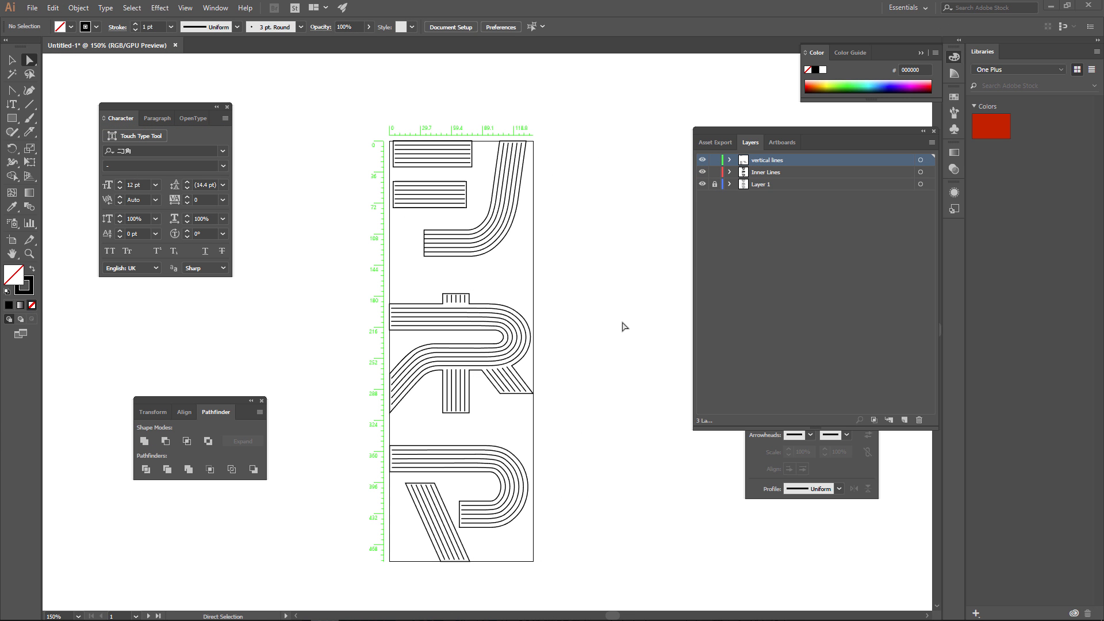
scroll(473, 311, "up", 5, "alt")
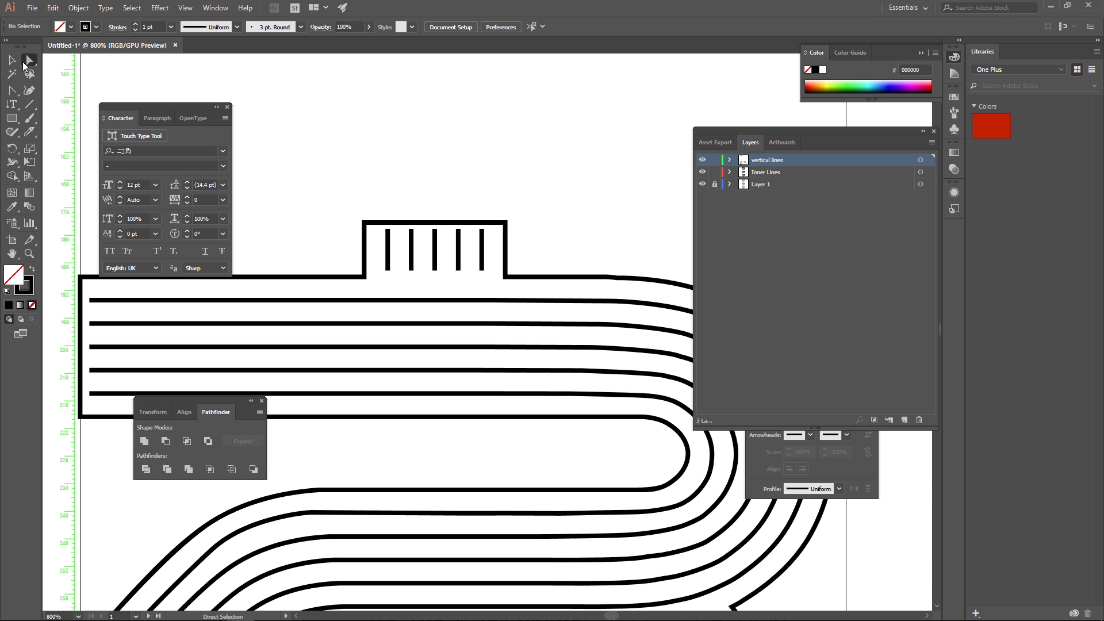
left_click_drag(377, 266, 481, 281)
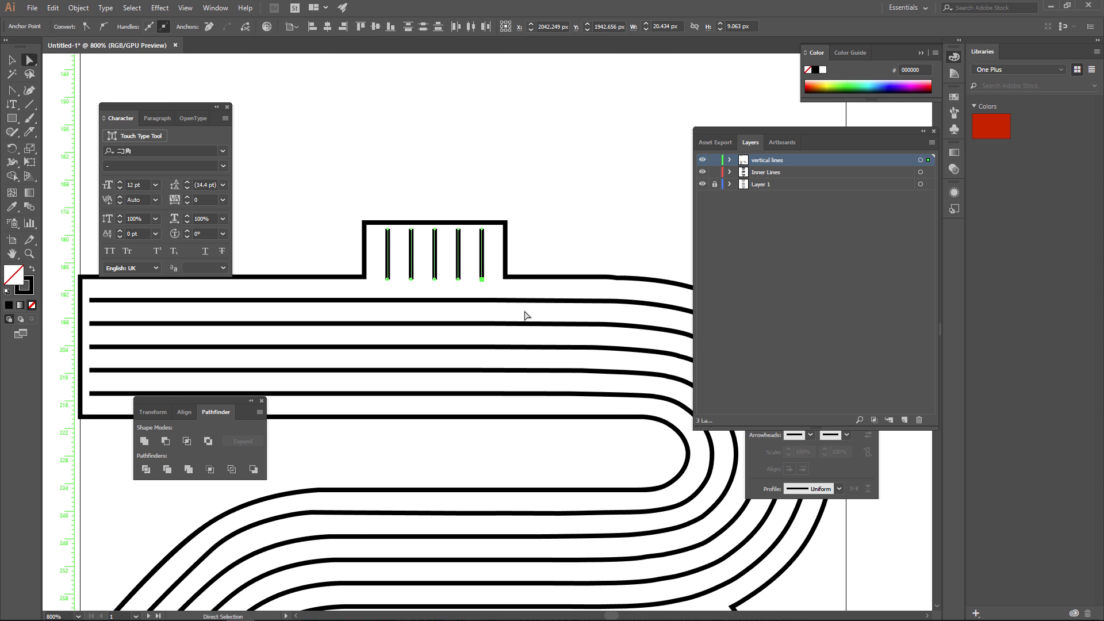
scroll(513, 249, "down", 5, "alt")
mouse_move(468, 190)
left_mouse_down()
mouse_move(475, 328)
mouse_move(449, 200)
left_mouse_up()
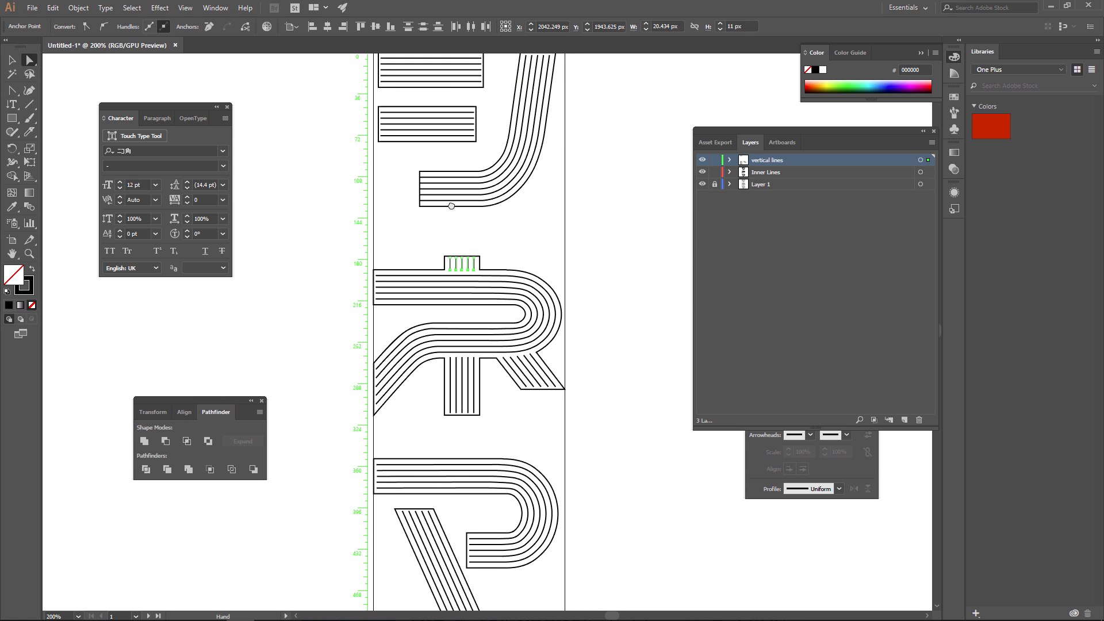
Save the document under the name Cinema_japanese in the AI folder inside 05_JapaneseNeonSign.
left_click(32, 8)
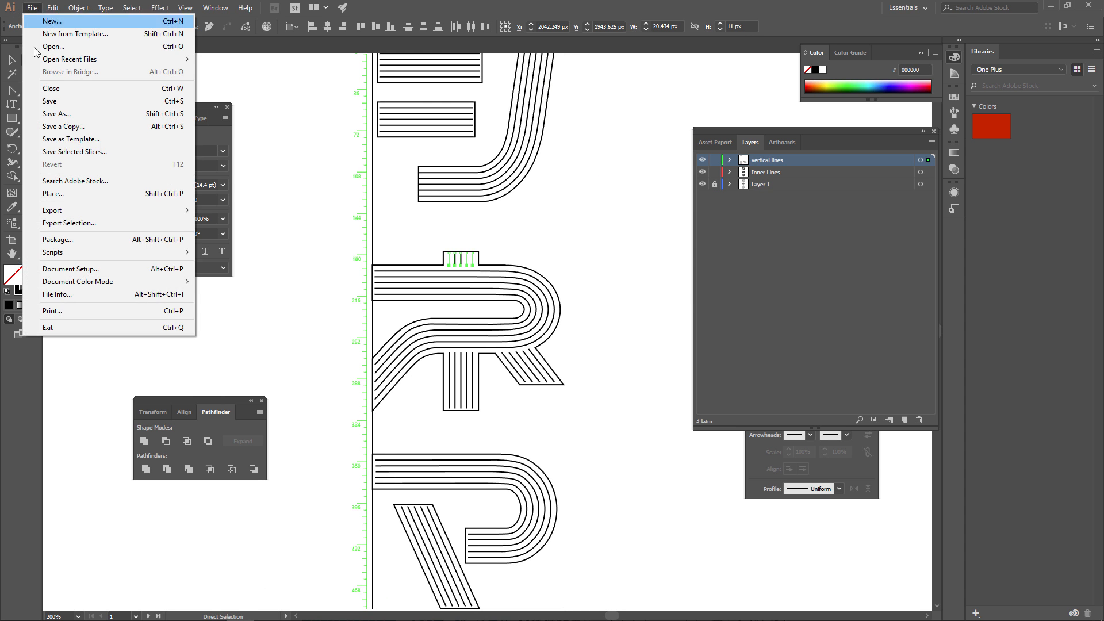
left_click(58, 114)
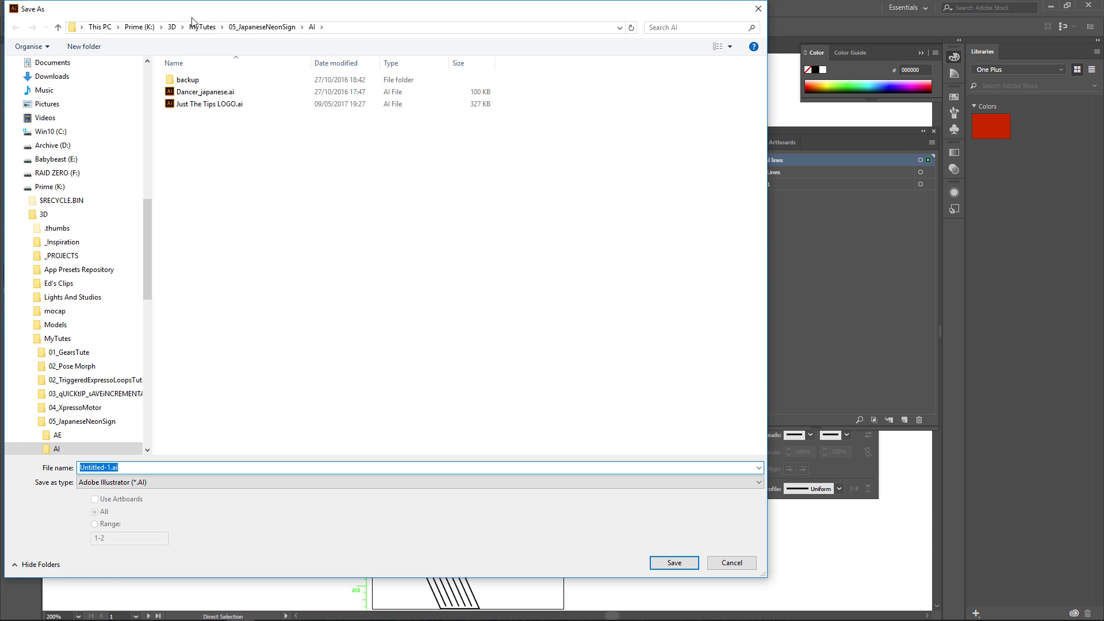
left_click(249, 29)
double_click(185, 92)
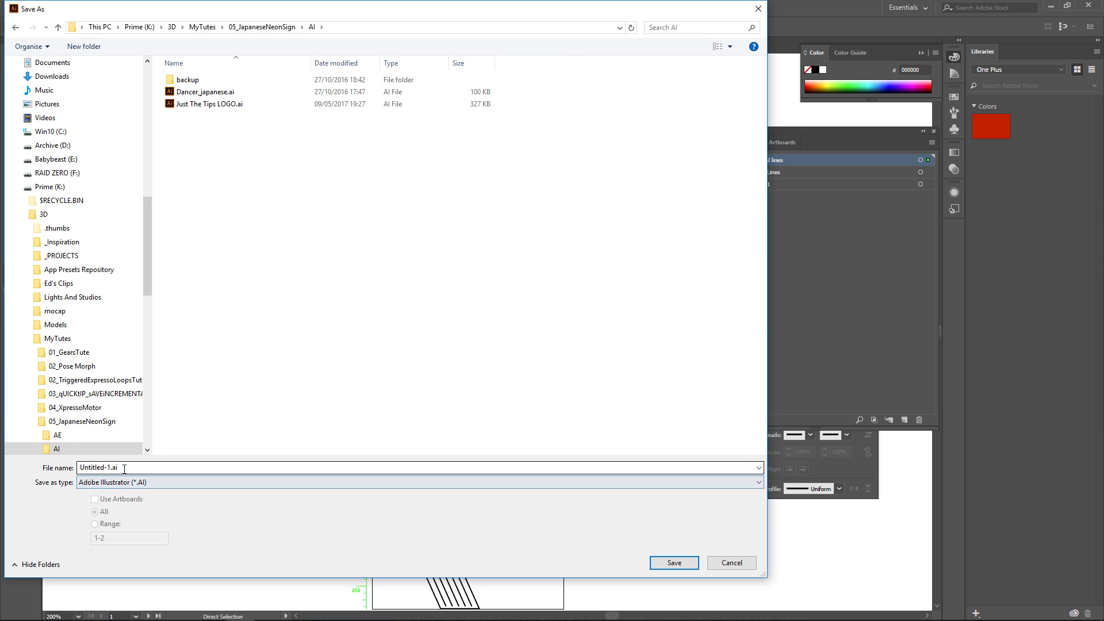
type("Cine")
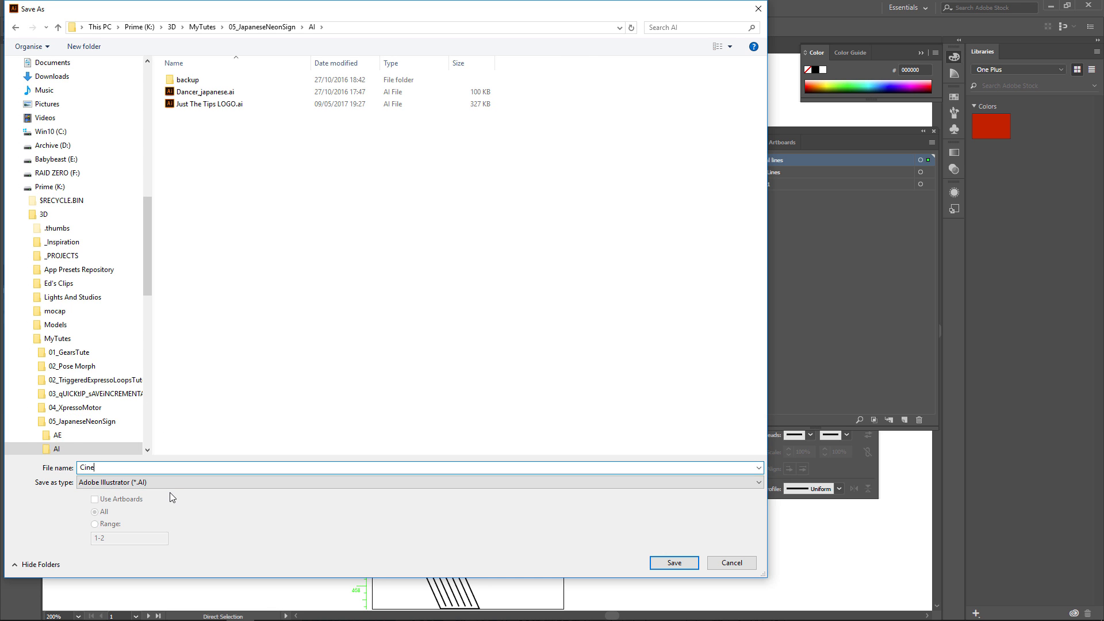
type("ma_japanese")
left_click(662, 564)
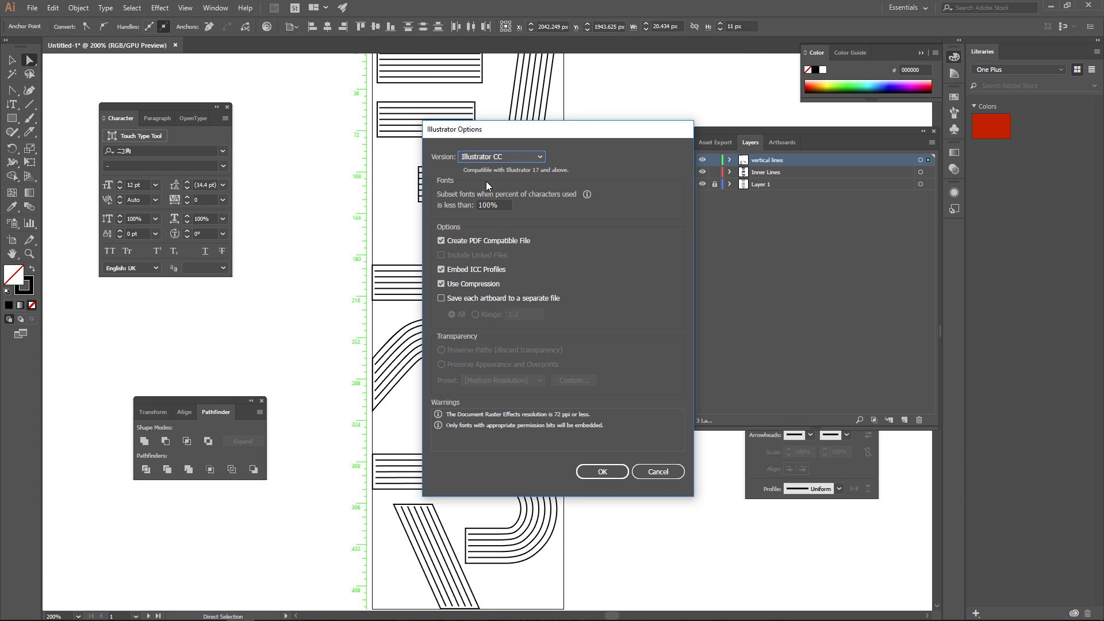
Set the file version to Illustrator 3 and complete the save in the older format.
left_click(501, 156)
left_click(495, 298)
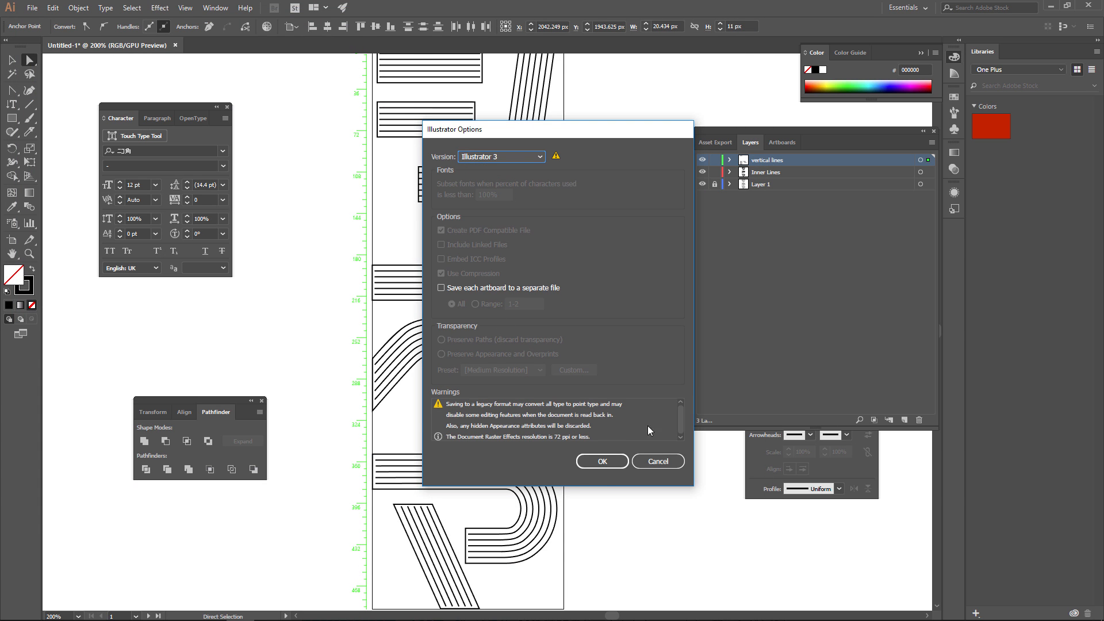
left_click(604, 462)
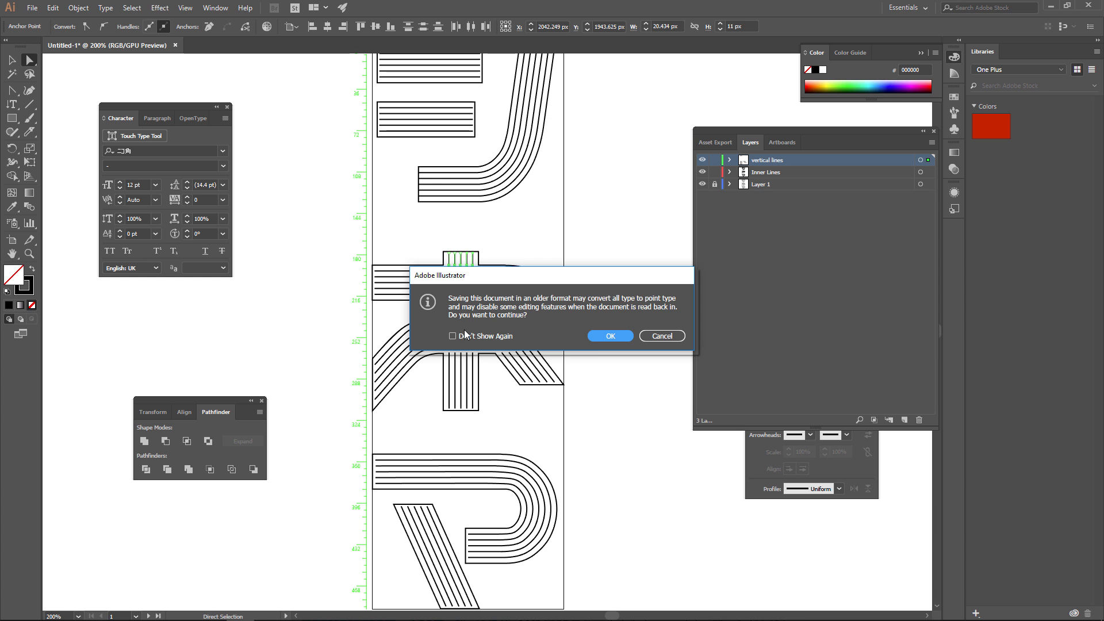
left_click(609, 337)
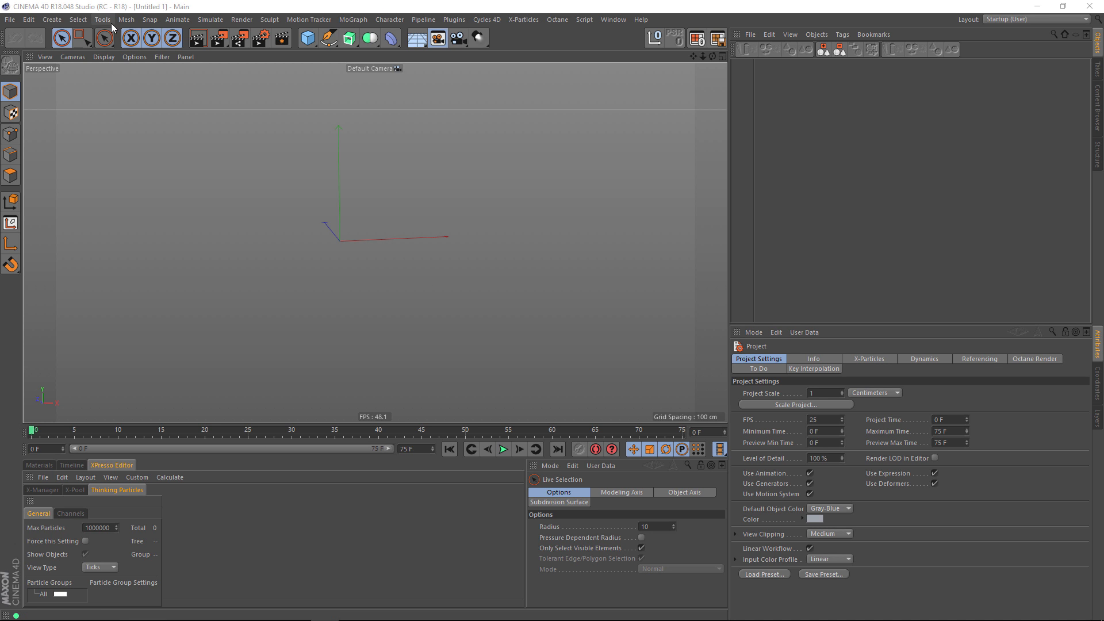
Switch to Cinema 4D and open Cinema_japanese.ai from the AI folder inside 05_JapaneseNeonSign.
left_click(10, 20)
left_click(31, 59)
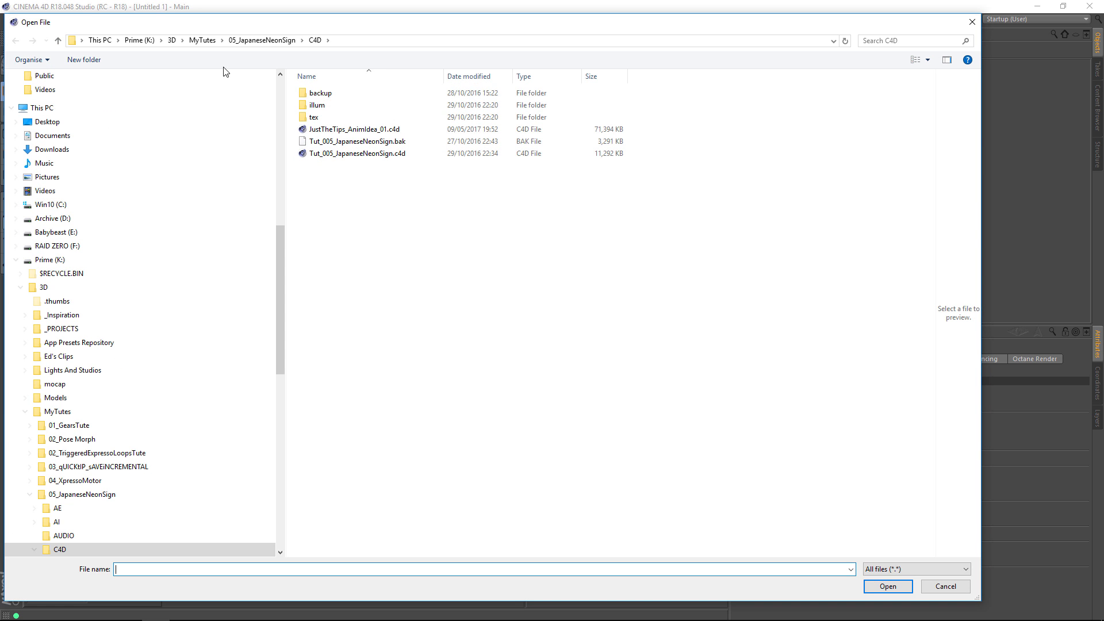
left_click(263, 42)
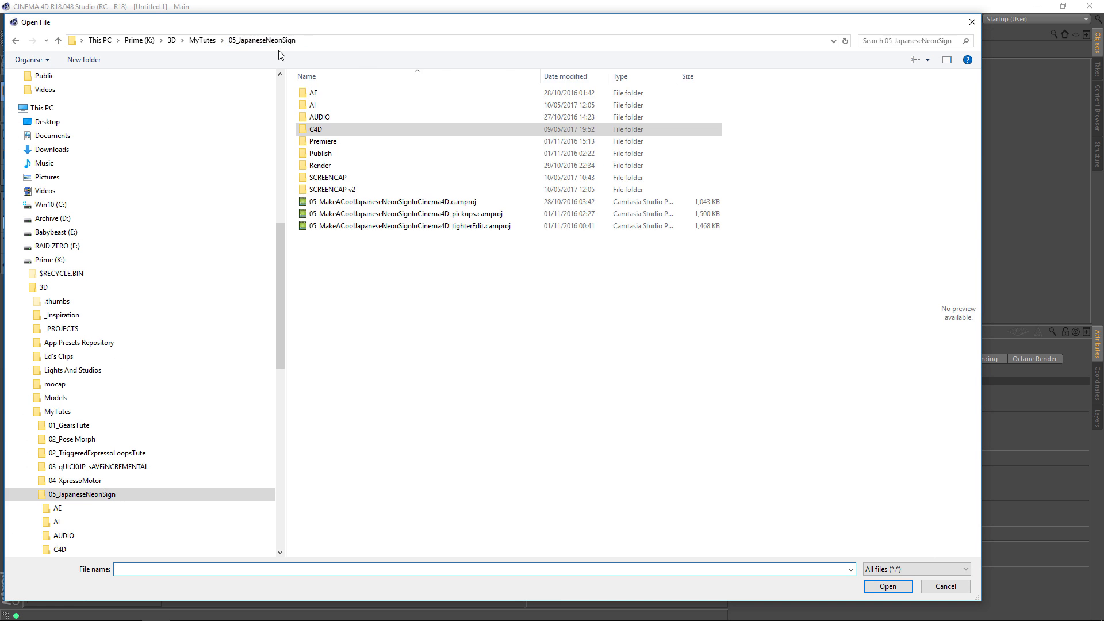
double_click(318, 107)
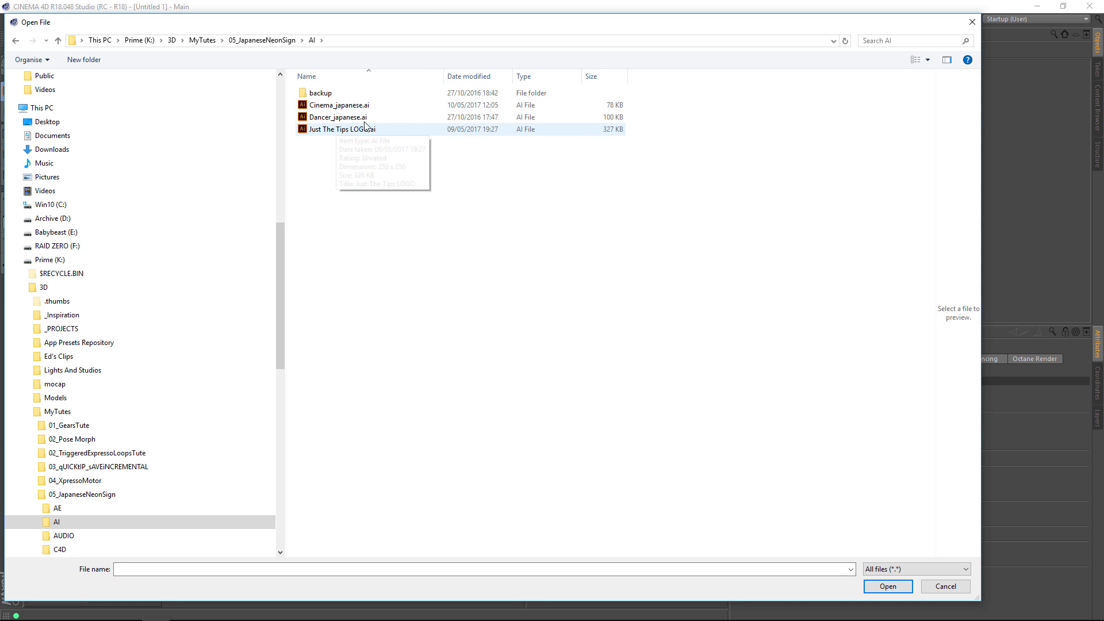
double_click(338, 105)
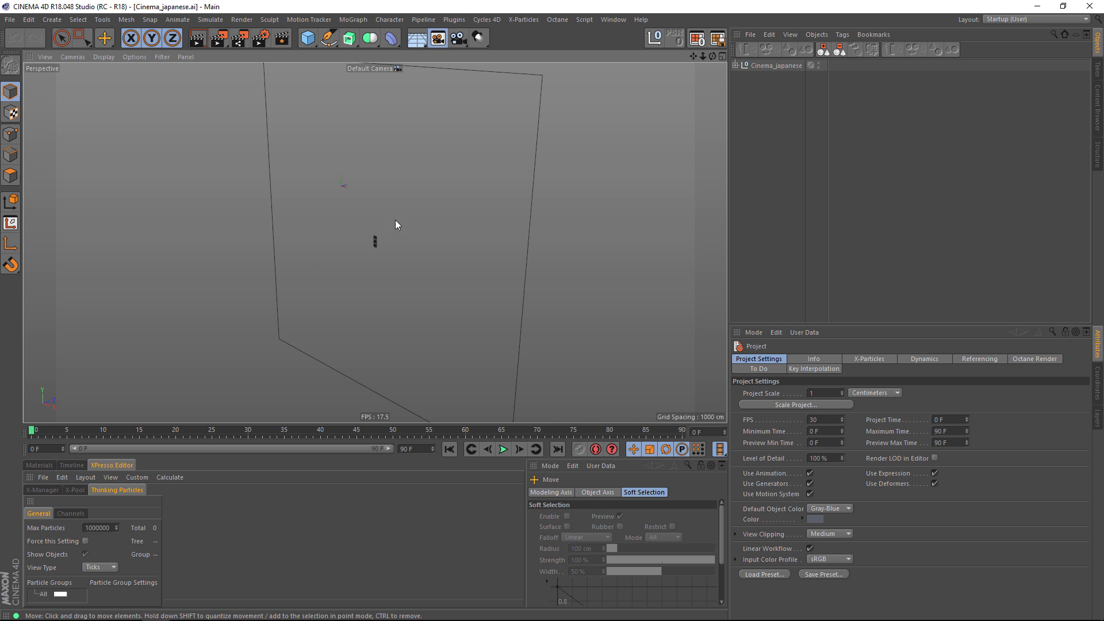
Examine the imported lettering from several angles and expand the Cinema_japanese null to review its paths.
left_click_drag(413, 232, 644, 200, "alt")
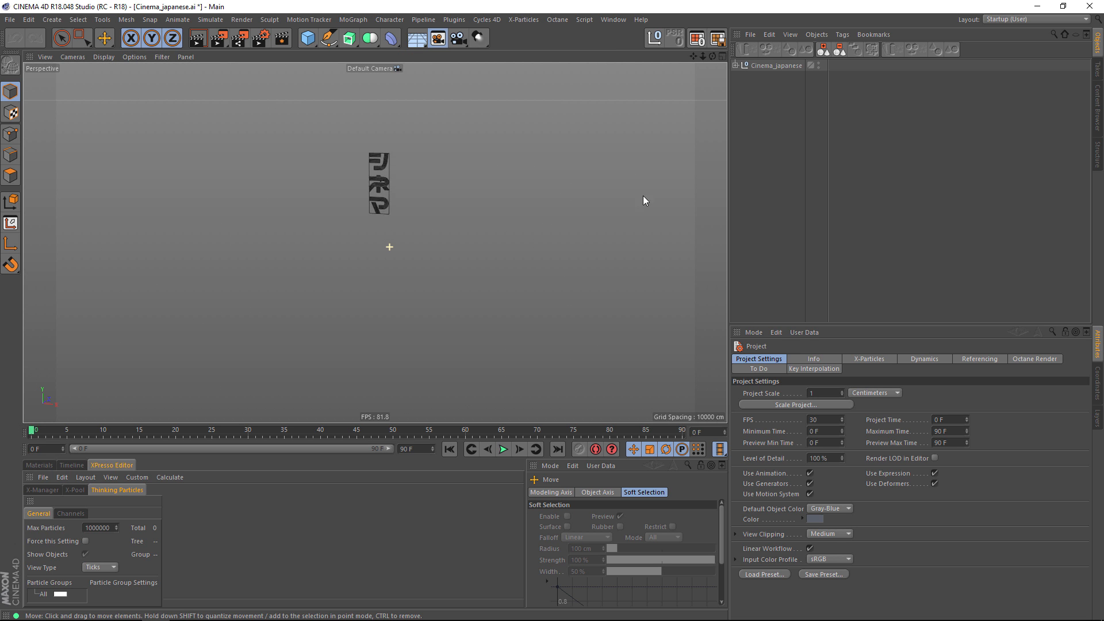
scroll(451, 130, "up", 8)
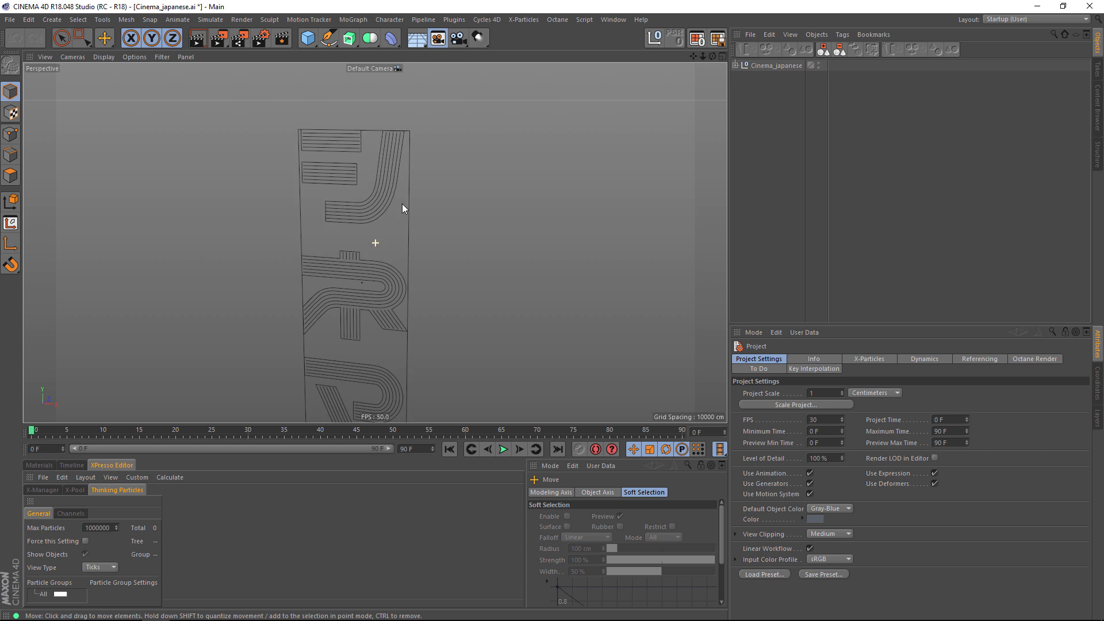
scroll(405, 202, "down", 5)
left_click(736, 65)
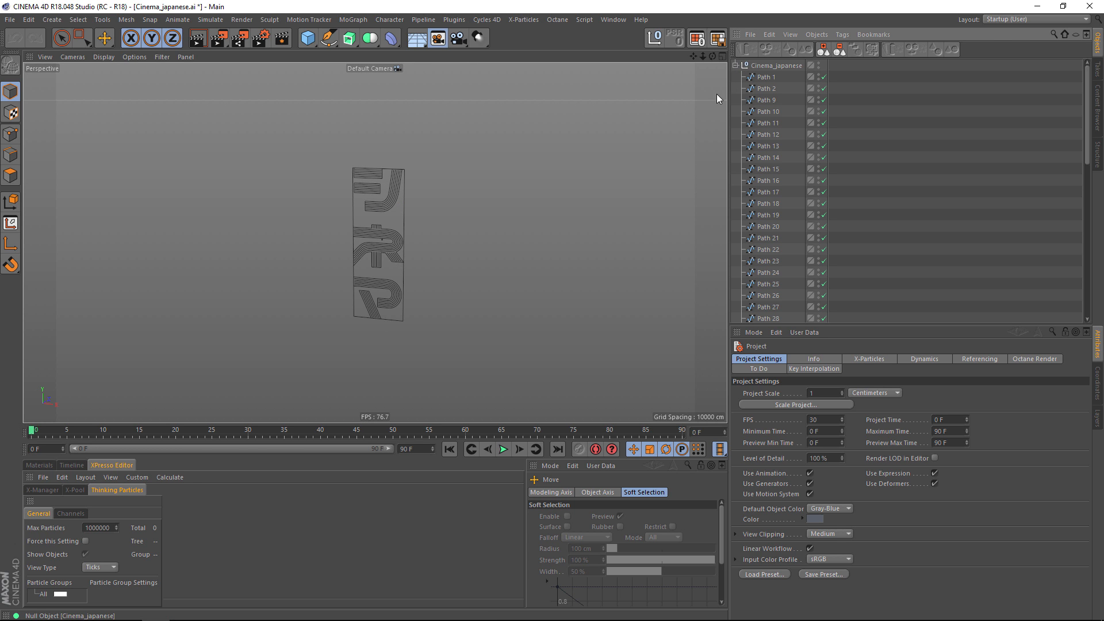
scroll(451, 205, "down", 10)
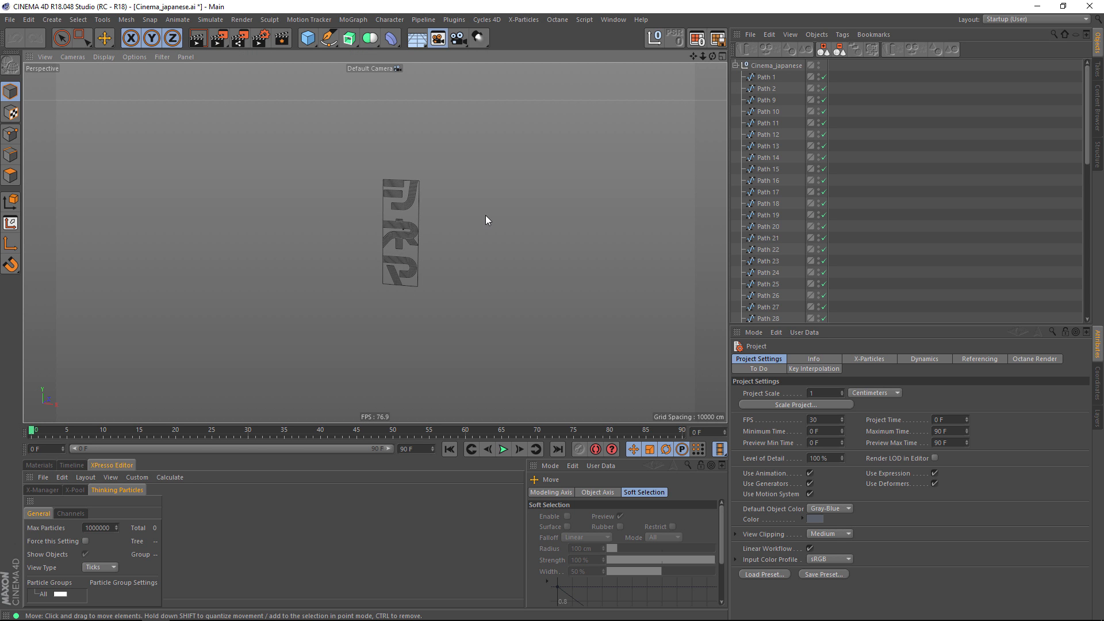
middle_click_drag(521, 220, 436, 216, "alt")
right_click_drag(467, 223, 253, 263, "alt")
middle_click_drag(427, 245, 357, 259, "alt")
Delete the Cinema_japanese null without its children, and delete the oversized rectangle spline surrounding the artwork.
left_click(795, 65)
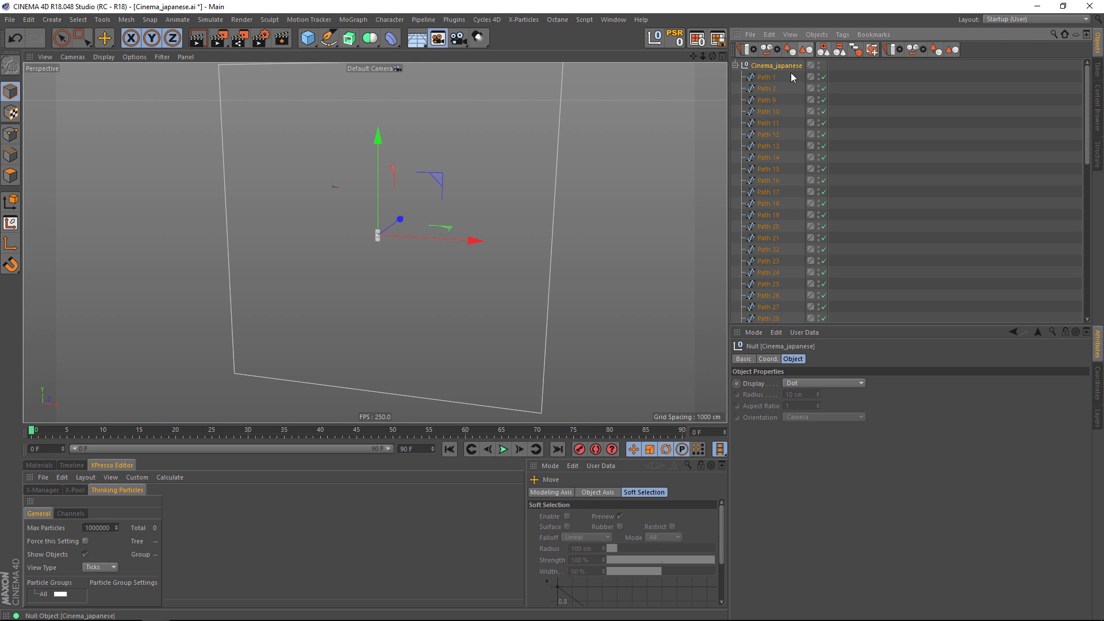
left_click(815, 34)
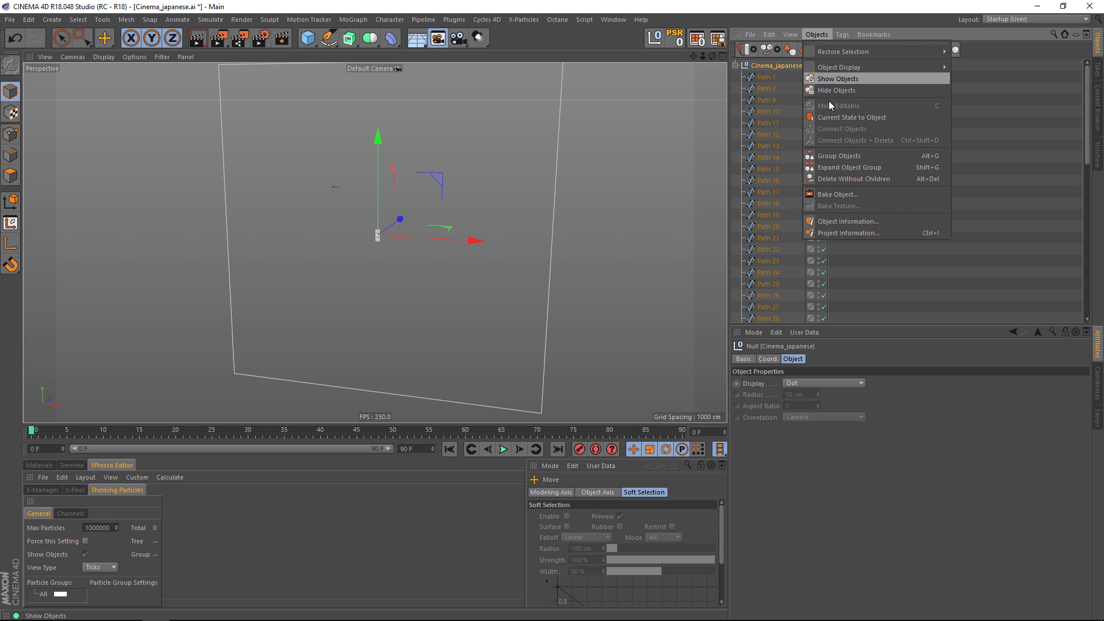
left_click(834, 178)
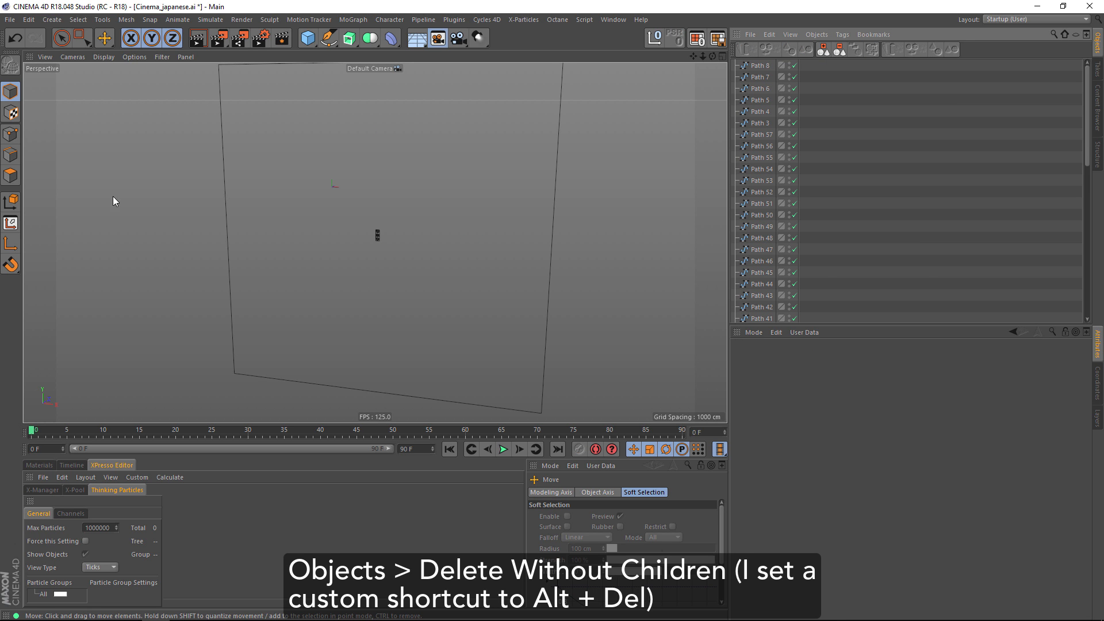
left_click(550, 281)
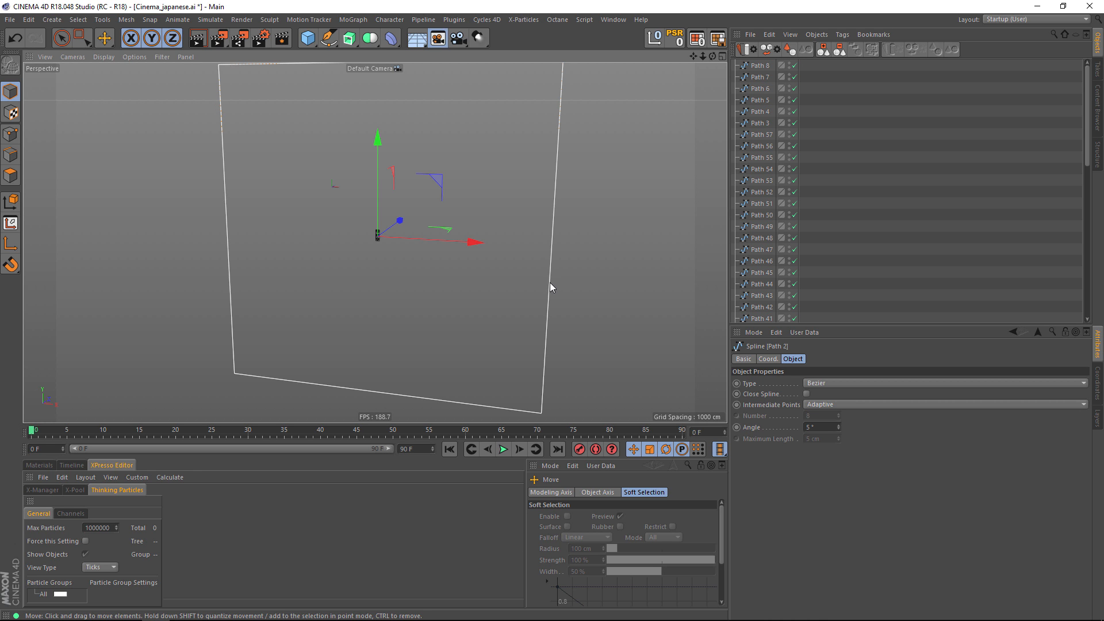
left_click(391, 239)
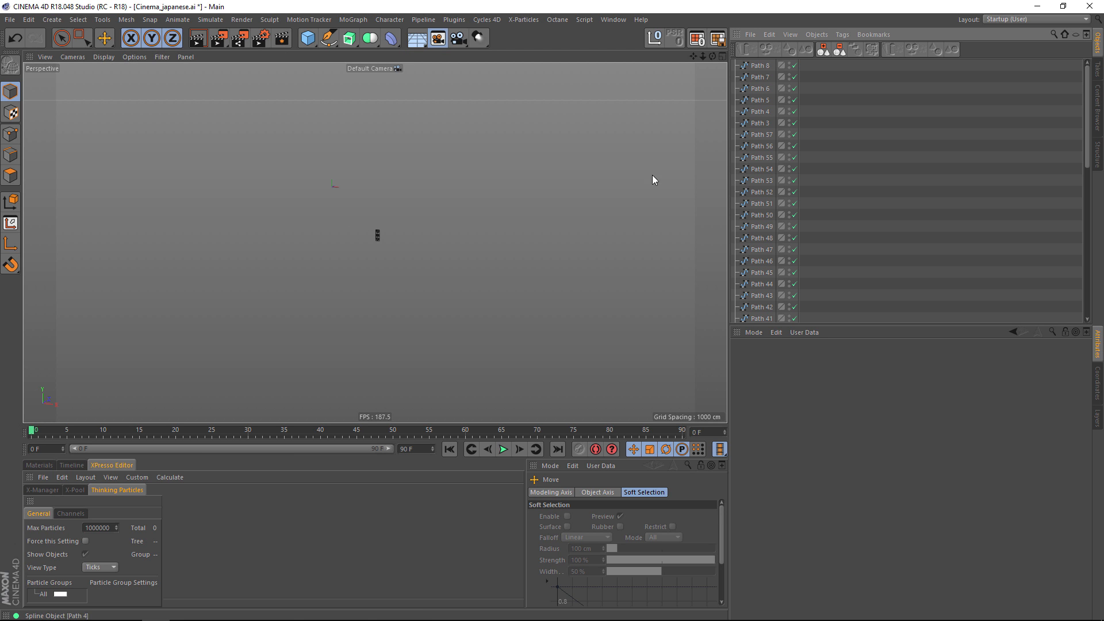
Group all the remaining paths under a null and reset the null's position, scale and rotation to zero.
key("ctrl+a")
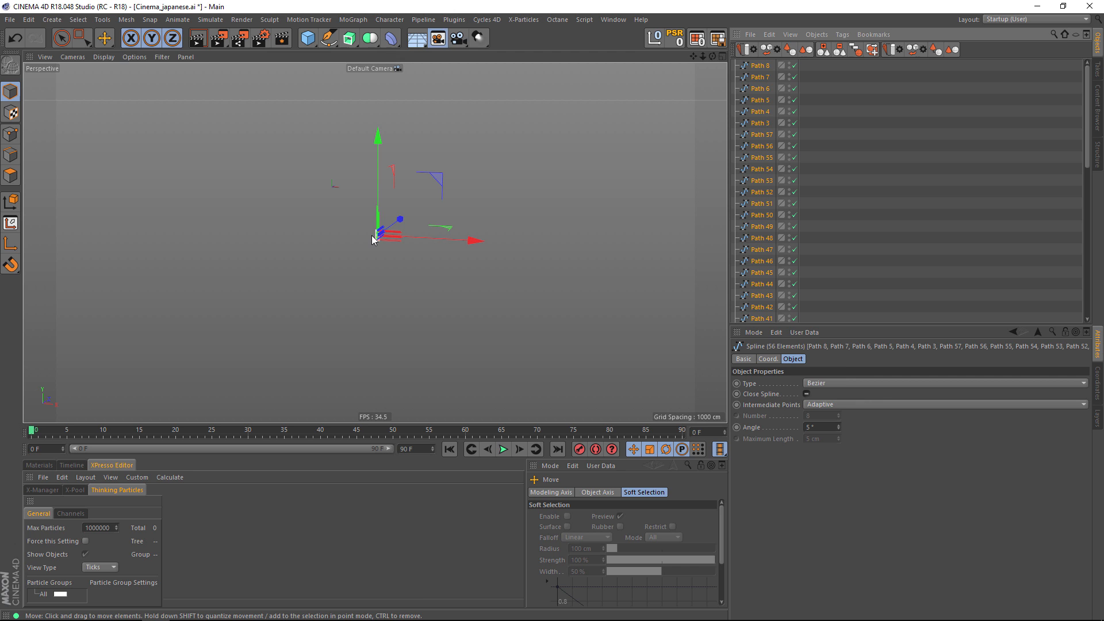
key("alt+g")
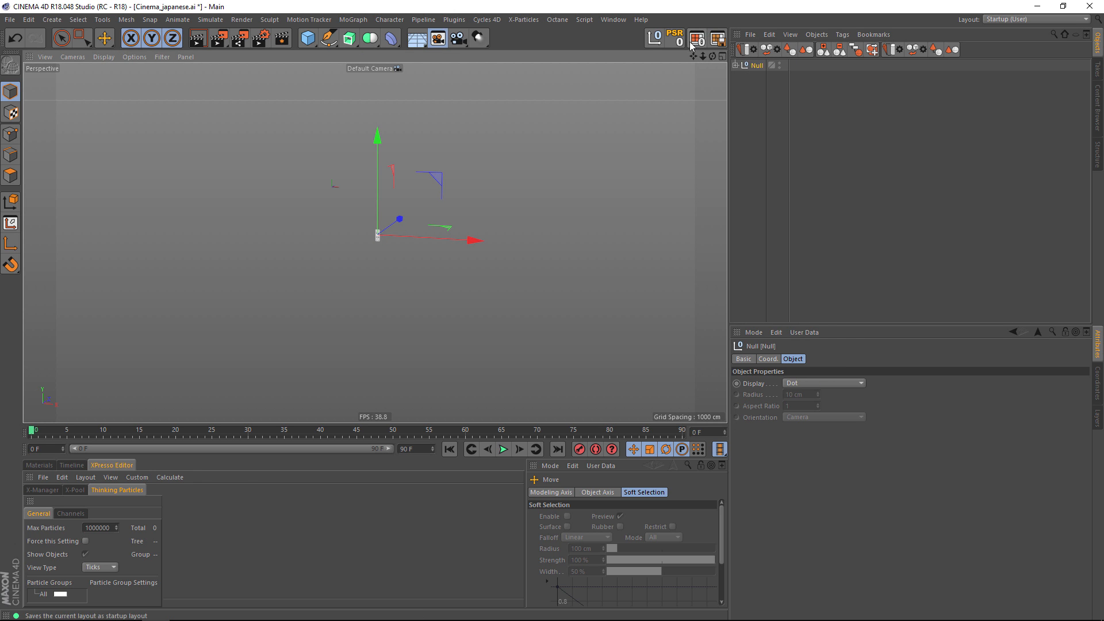
left_click_drag(381, 245, 335, 197)
scroll(336, 197, "up", 5)
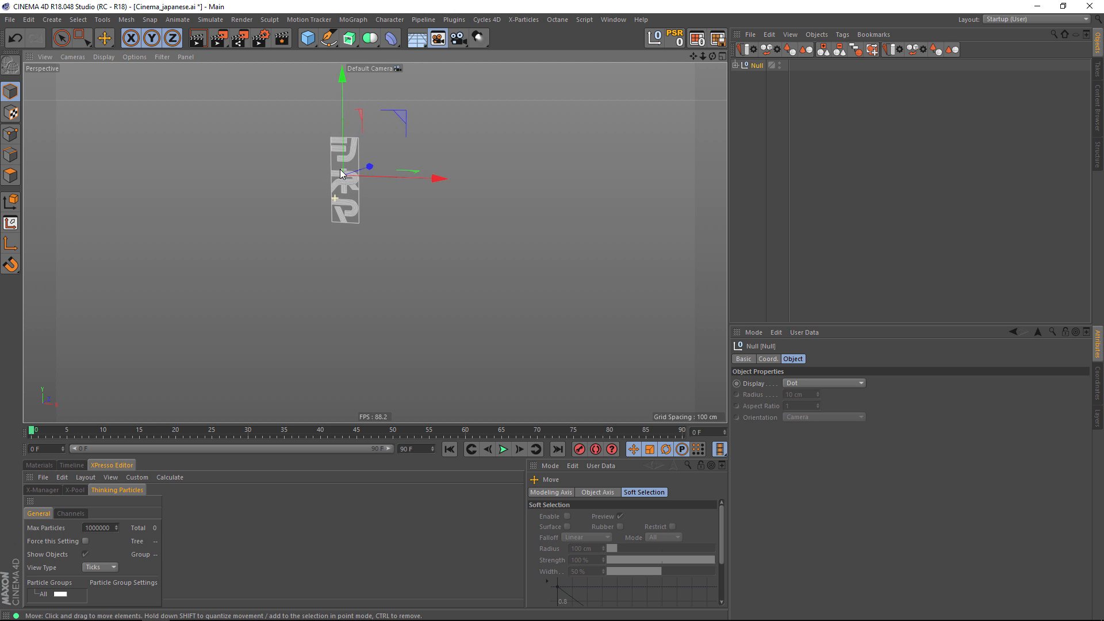
scroll(341, 174, "up", 6)
left_click_drag(399, 231, 523, 187, "alt")
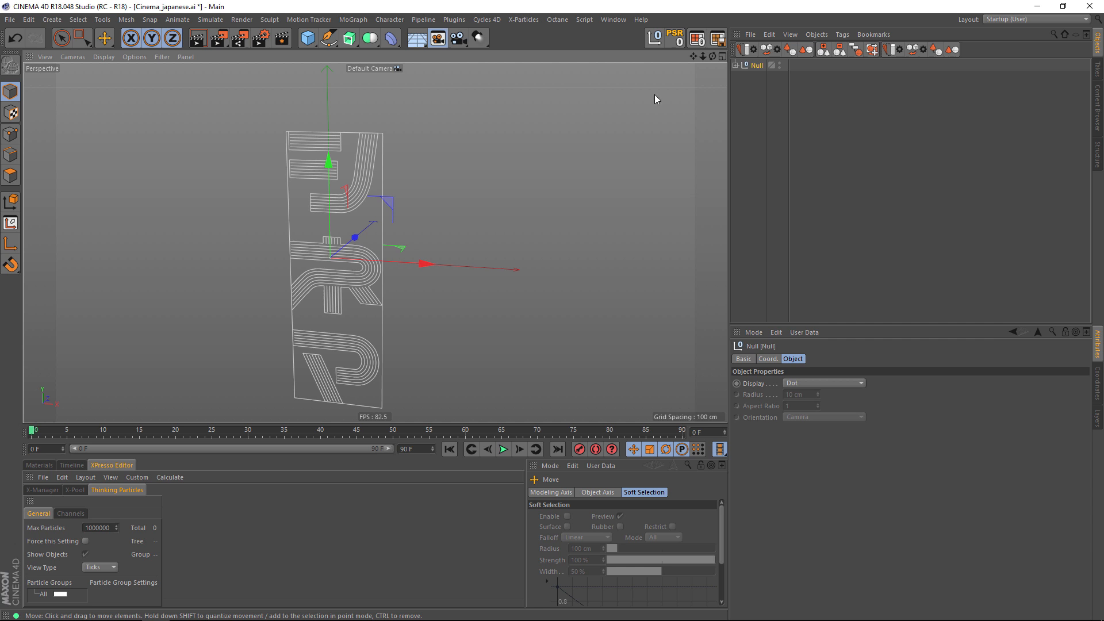
Delete the rectangular frame spline immediately around the three katakana characters.
left_click(387, 175)
left_click(382, 182)
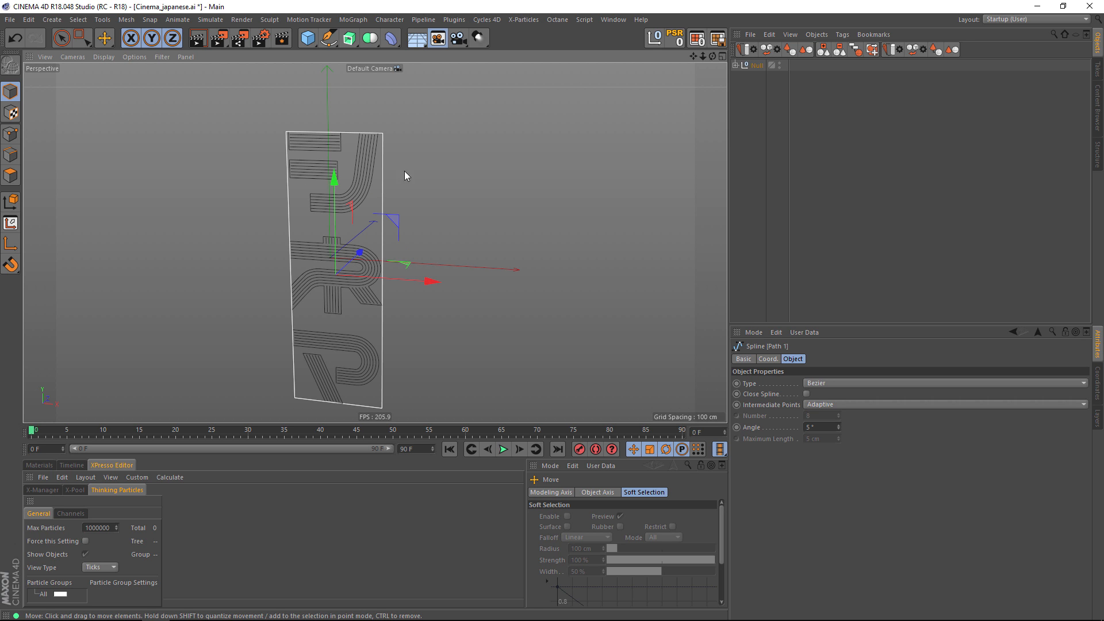
left_click(414, 170)
middle_click_drag(411, 229, 412, 190, "alt")
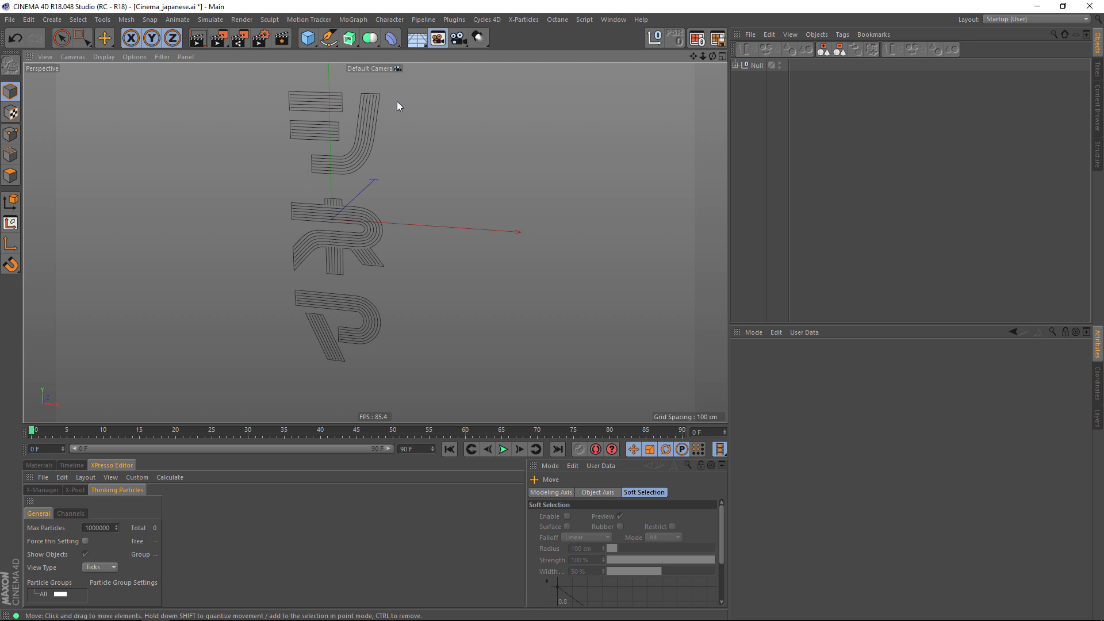
Select the six outer outline splines of the katakana characters and set their Z position to 1 cm.
left_click(342, 104)
left_click(373, 140, "shift")
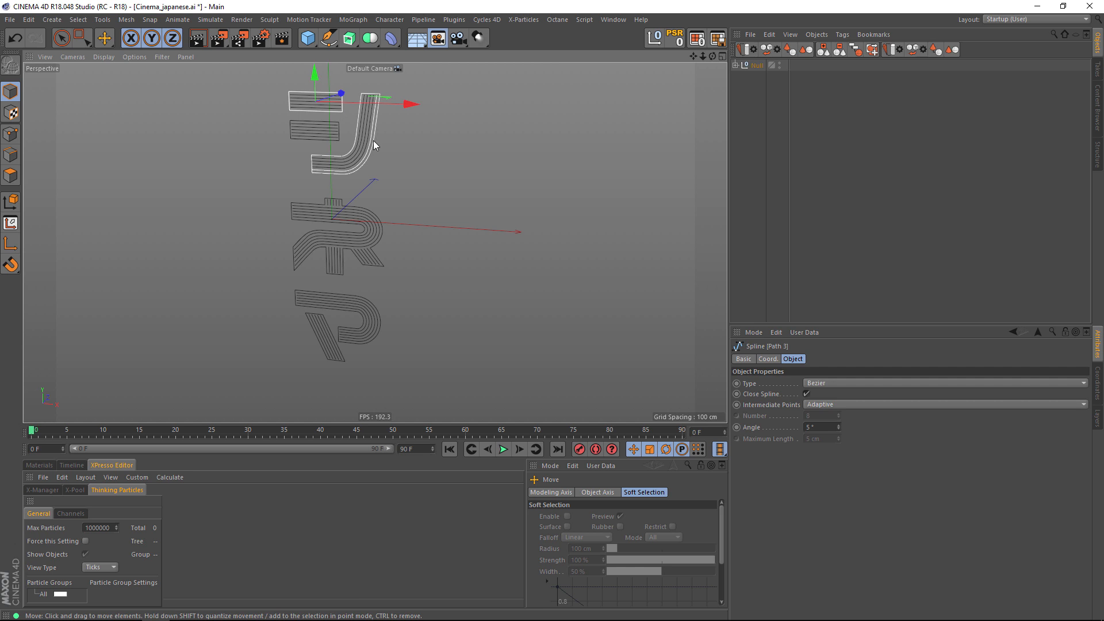
left_click(339, 139, "shift")
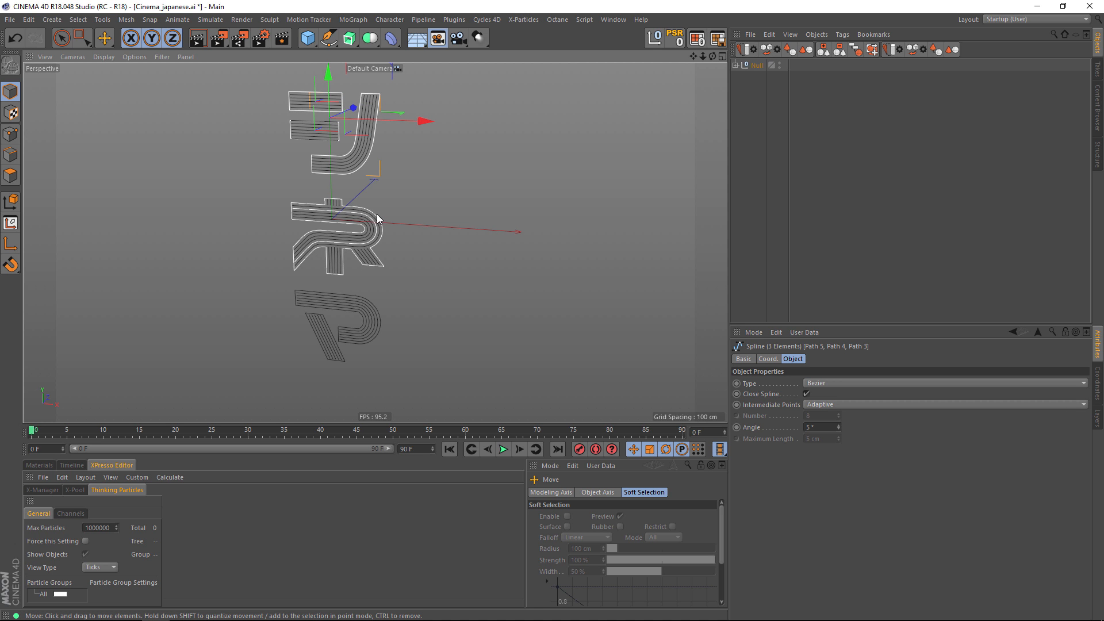
left_click(382, 231, "shift")
left_click(381, 314, "shift")
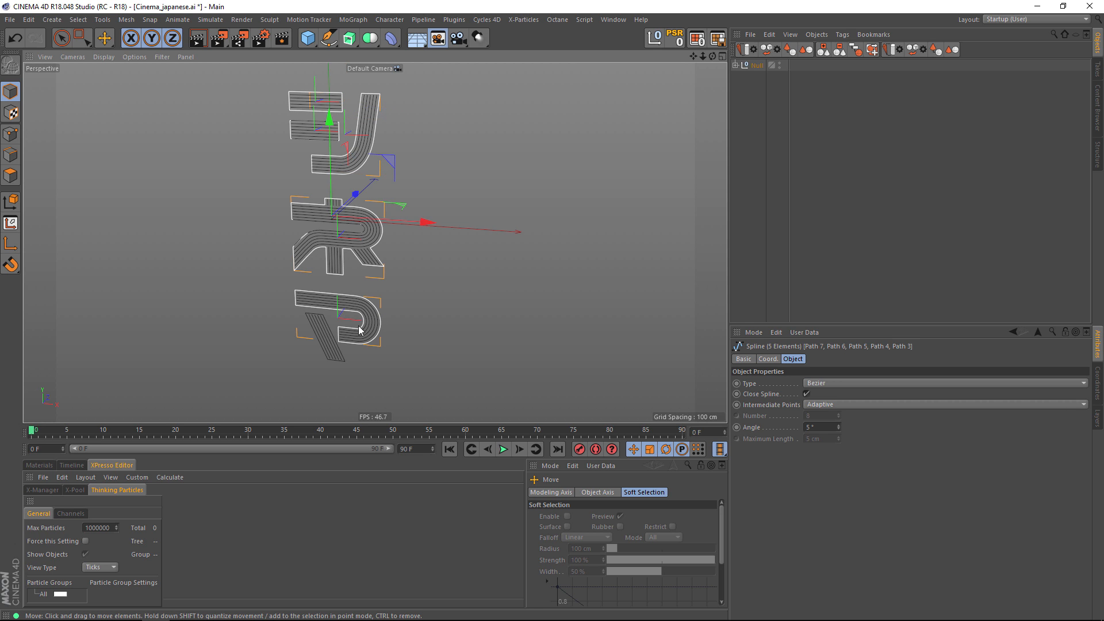
middle_click_drag(403, 255, 383, 258, "alt")
scroll(332, 228, "up", 6)
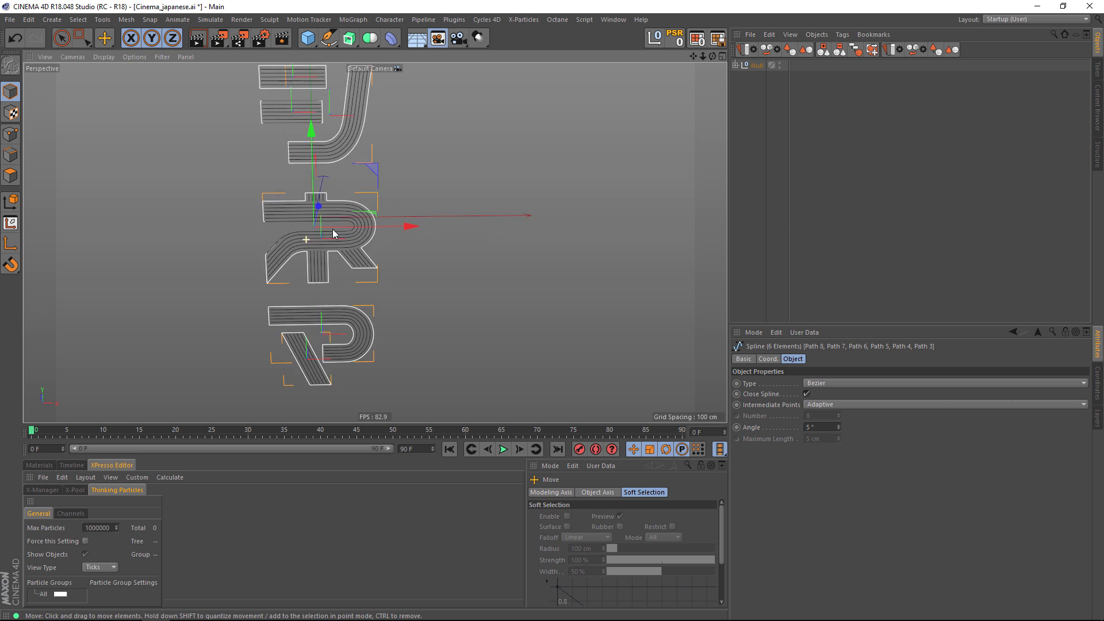
left_click_drag(378, 213, 243, 223, "alt")
scroll(322, 219, "down", 2)
left_click_drag(350, 208, 353, 207)
scroll(354, 207, "up", 5)
mouse_move(363, 214)
left_mouse_down("alt")
mouse_move(333, 201)
mouse_move(359, 201)
left_mouse_up("alt")
right_click_drag(412, 188, 251, 207, "alt")
middle_click_drag(420, 209, 350, 268, "alt")
left_click_drag(350, 267, 392, 240, "alt")
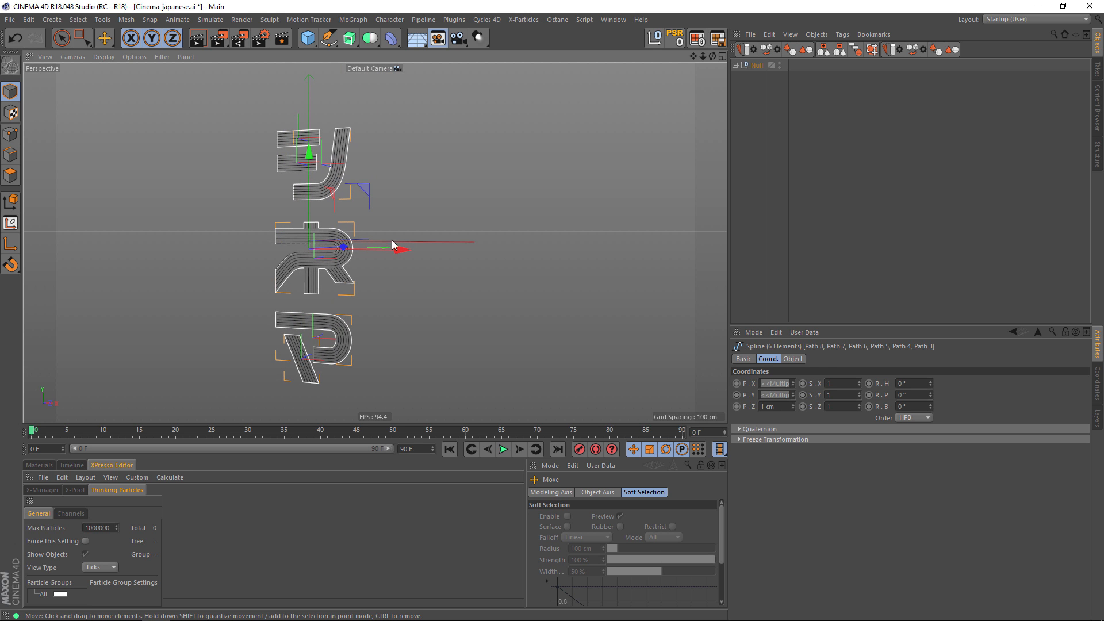
middle_click_drag(391, 240, 373, 175, "alt")
left_click_drag(372, 175, 424, 192, "alt")
middle_click_drag(424, 192, 396, 270, "alt")
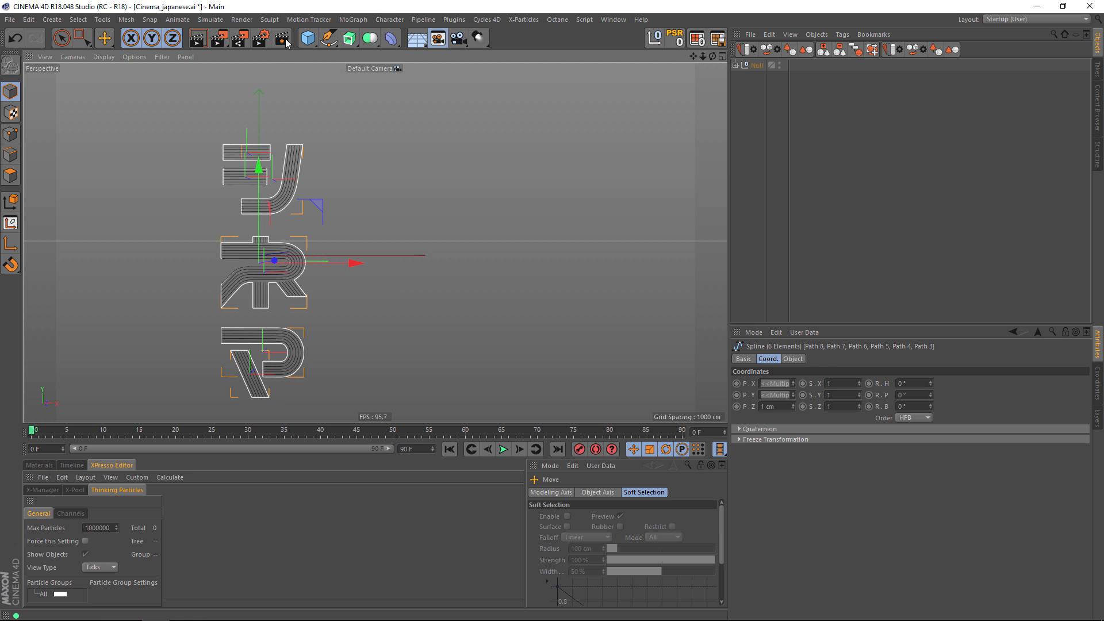
Add a cube and set its Y size to 300 cm as a size reference for the lettering.
left_click(310, 42)
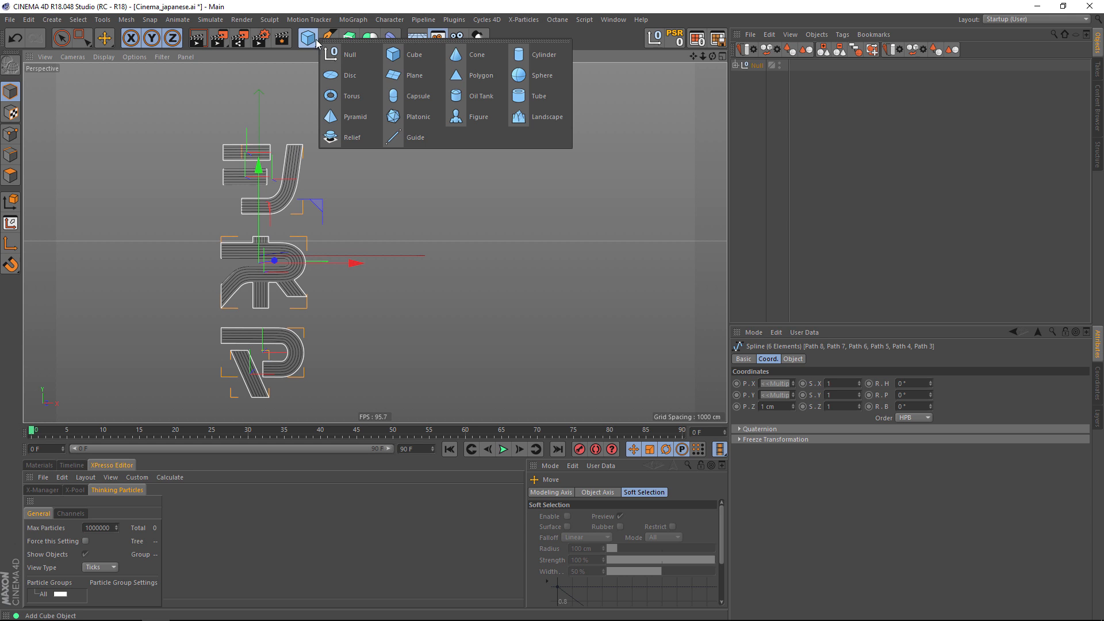
left_click(415, 54)
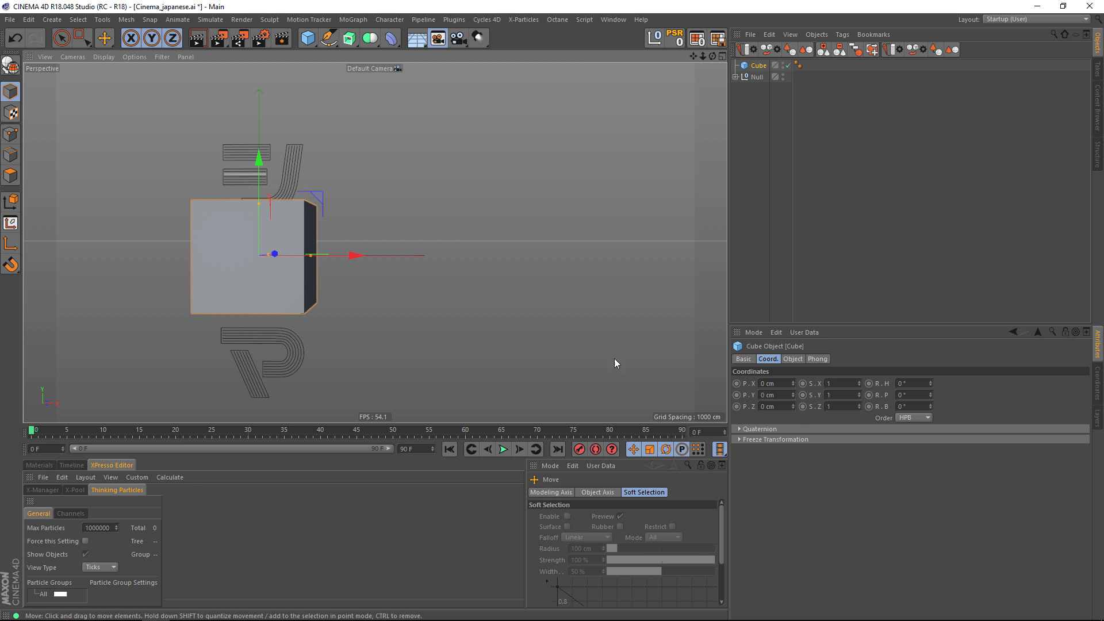
left_click(793, 359)
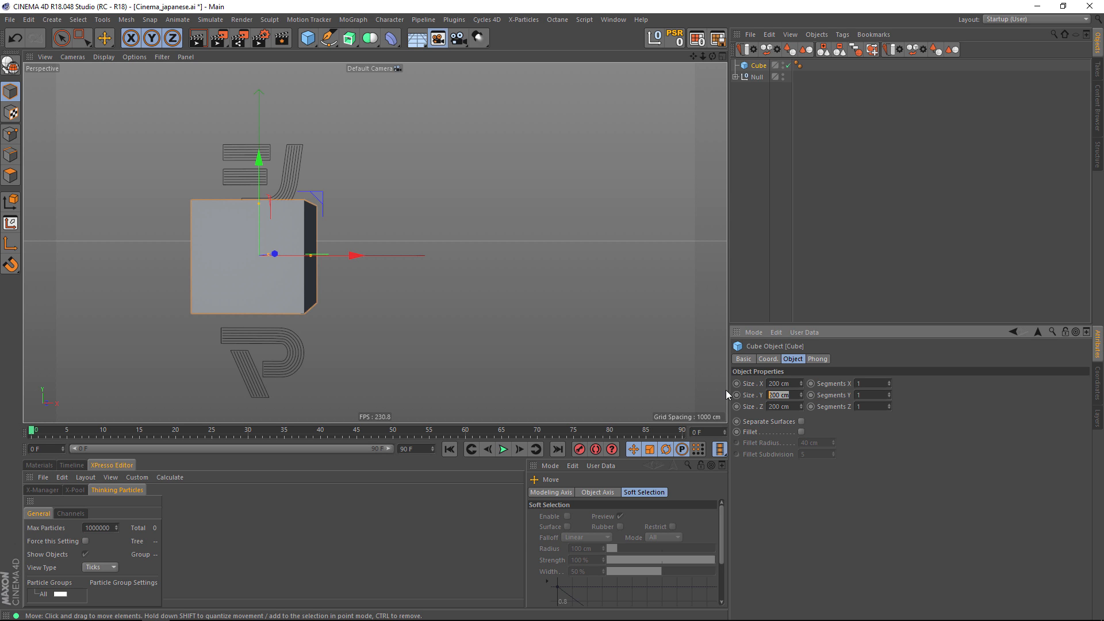
type("300")
key("Return")
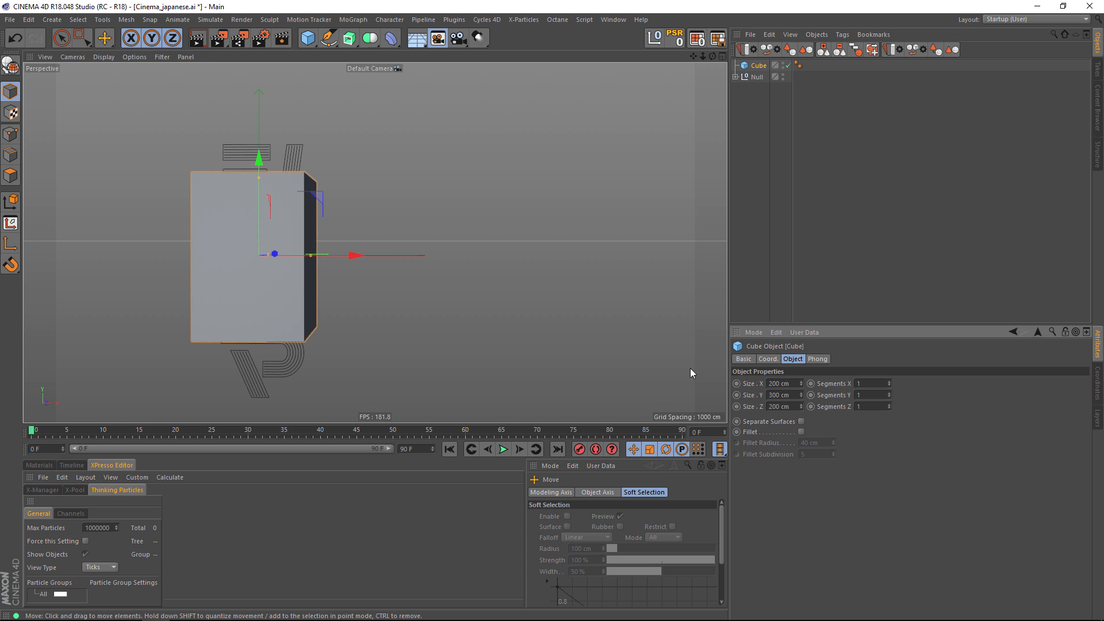
Scale the lettering null down until it is slightly shorter than the cube, and delete the cube.
left_click_drag(359, 244, 444, 217, "alt")
left_click(758, 77)
key("t")
left_click_drag(446, 218, 491, 187, "alt")
left_click_drag(478, 222, 414, 242, "alt")
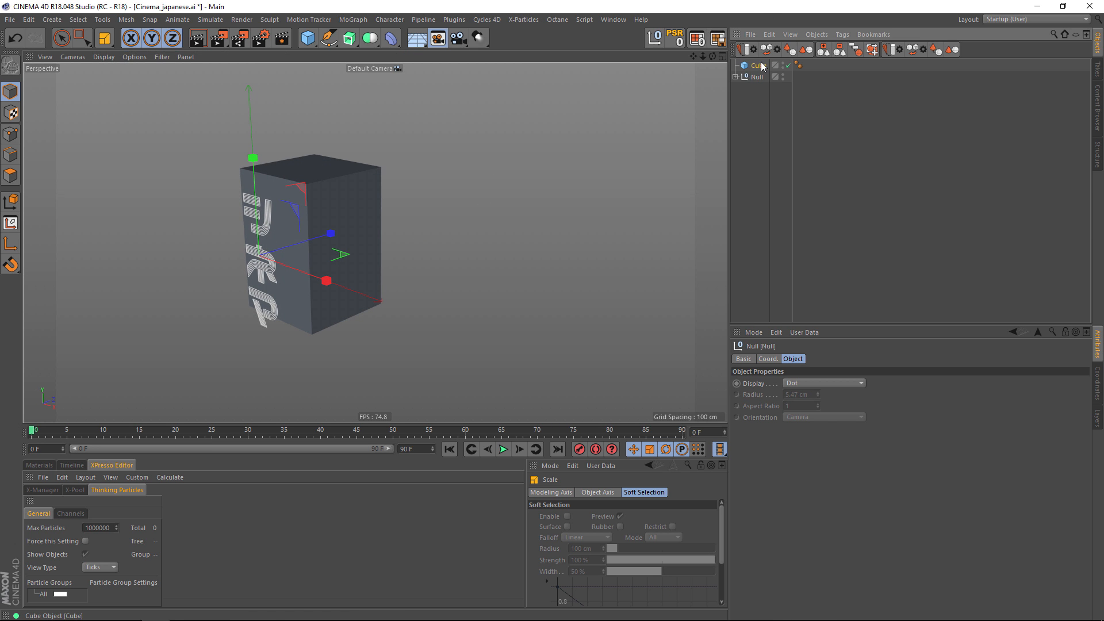
left_click(283, 248)
key("Delete")
Group the six outer outline splines under a new null and rename it OUTLINES.
scroll(267, 250, "up", 5)
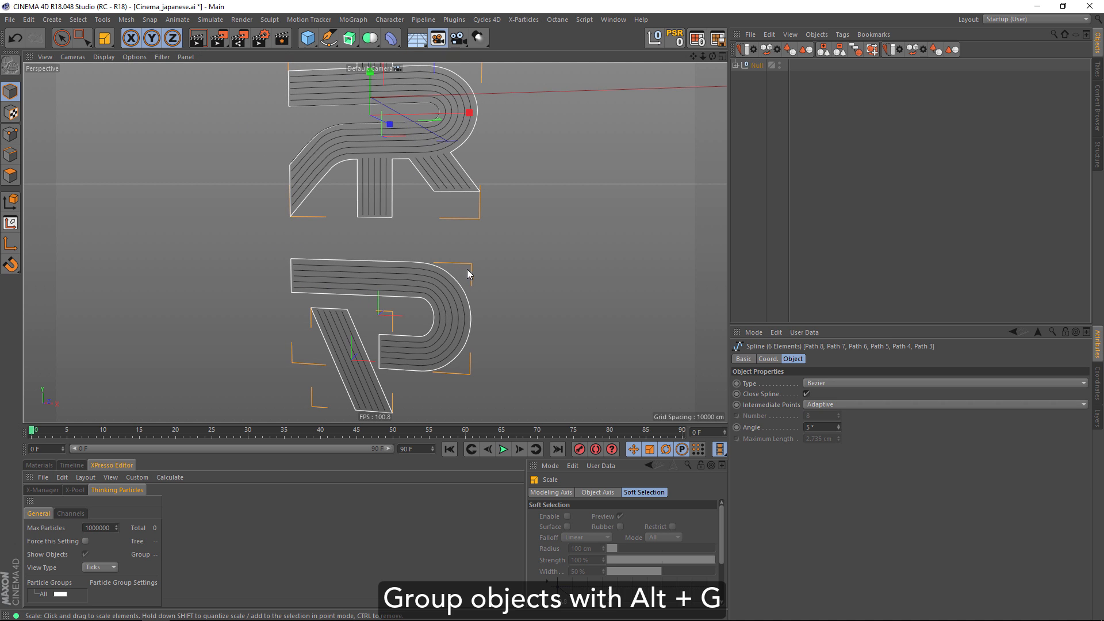
key("alt+g")
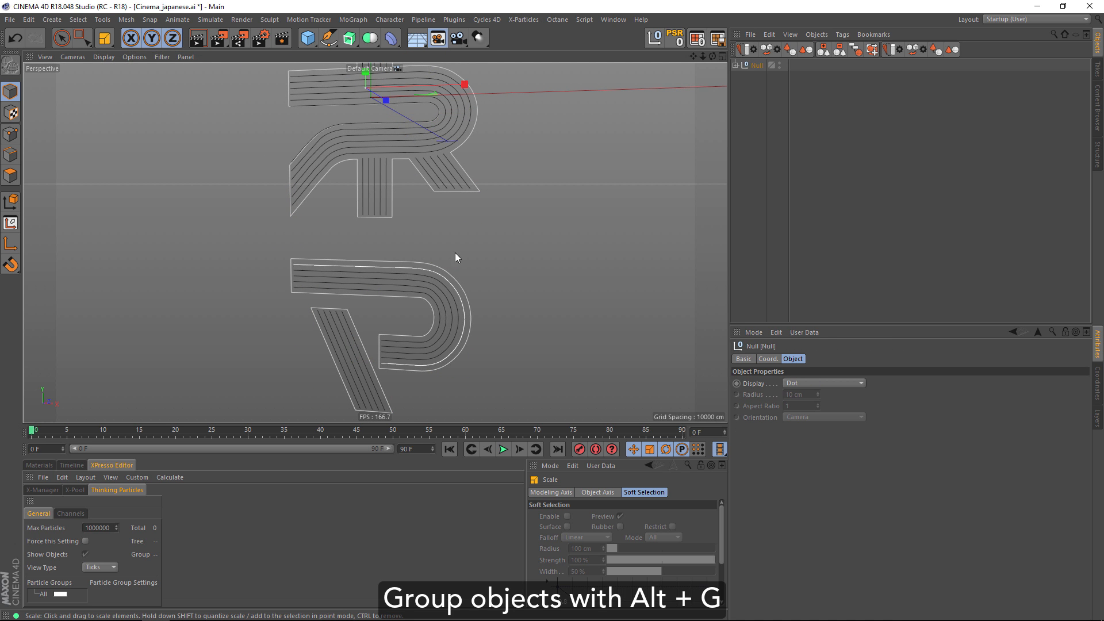
left_click(736, 65)
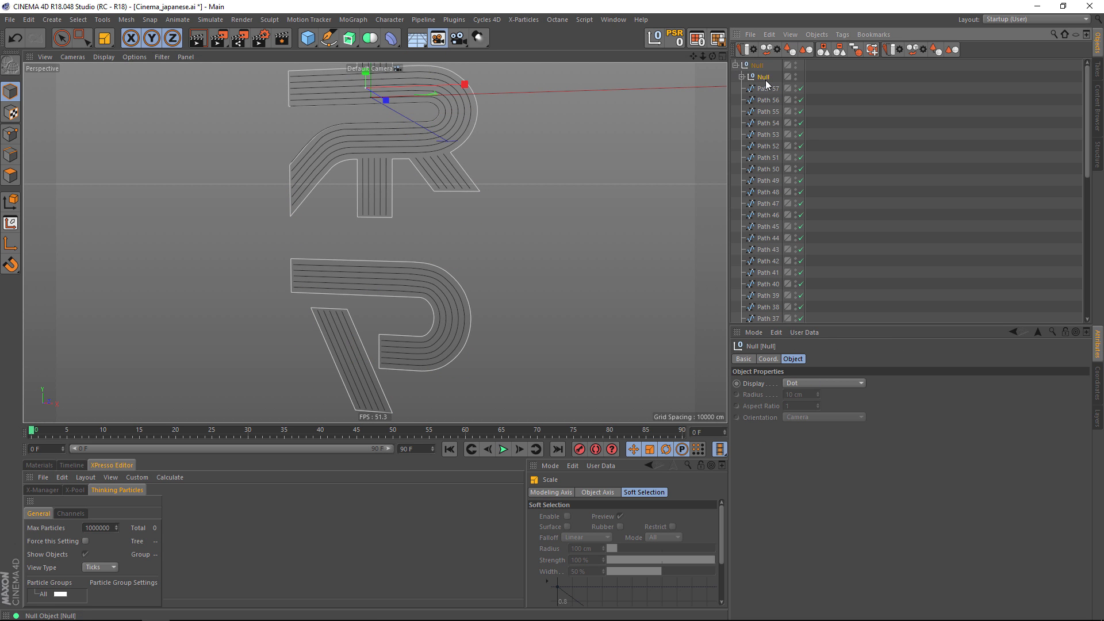
double_click(766, 77)
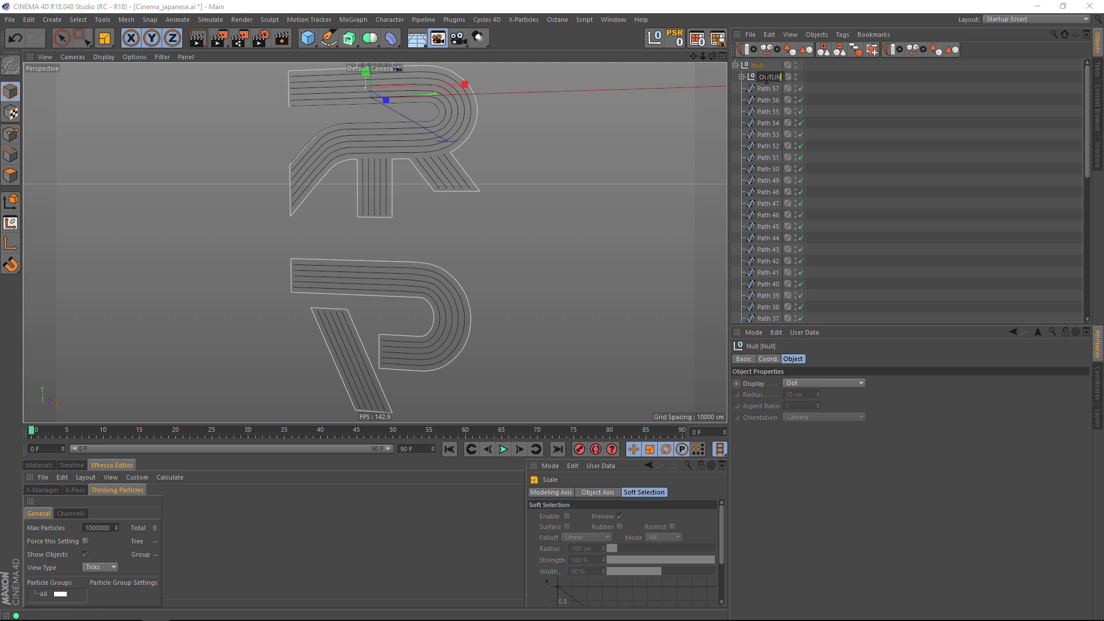
type("OUTLINES")
key("Return")
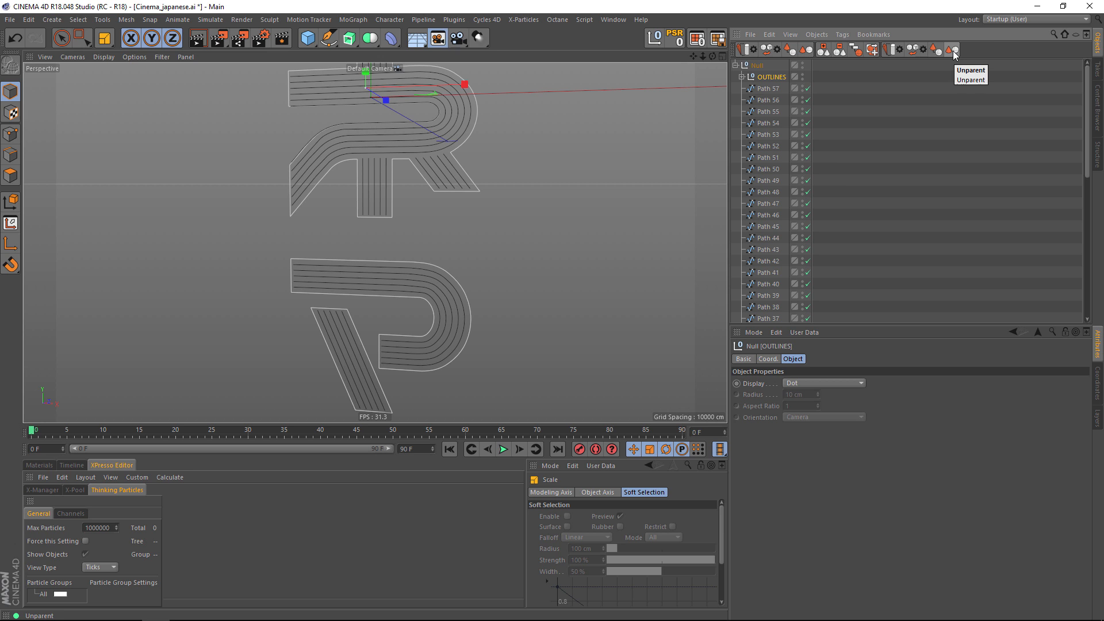
Unparent the OUTLINES null so it sits at the top level, outside the null holding the inner paths.
left_click(817, 35)
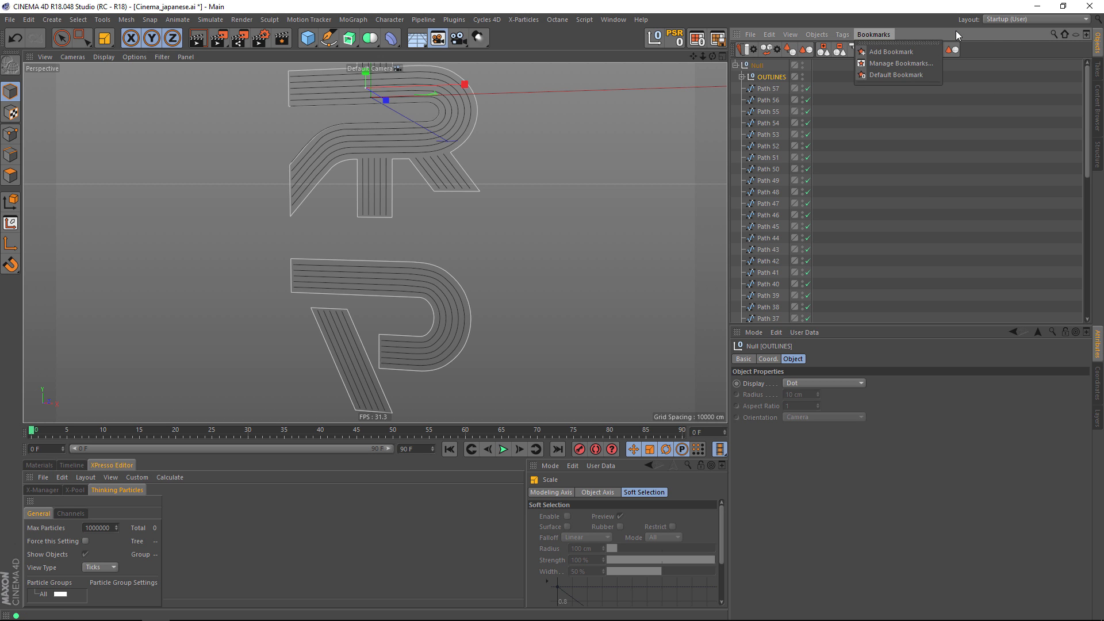
left_click(940, 30)
left_click(389, 20)
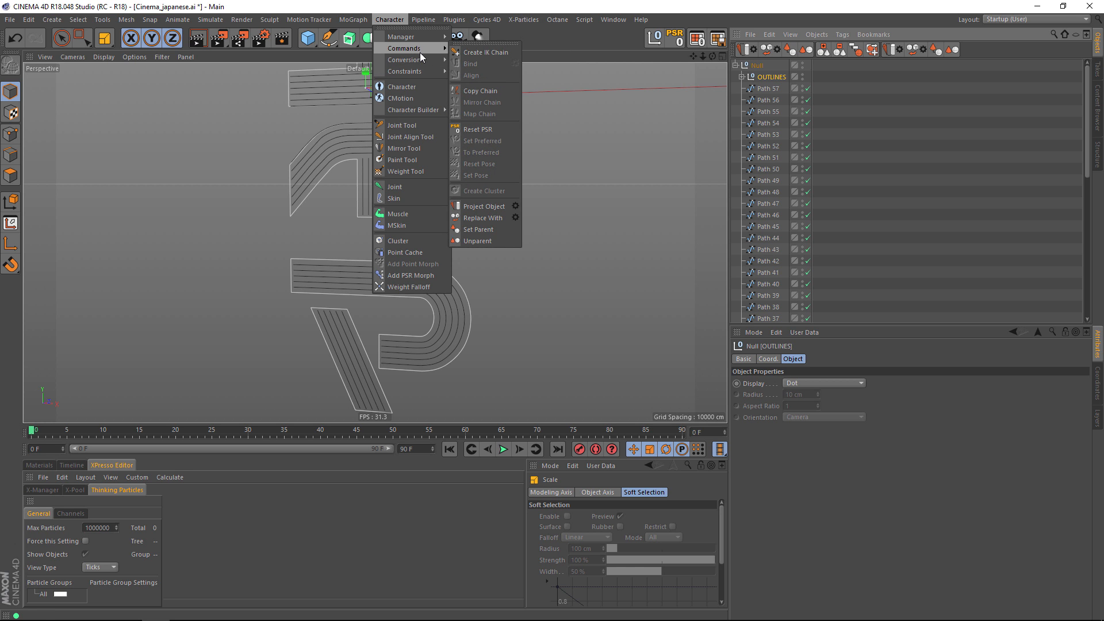
left_click(951, 38)
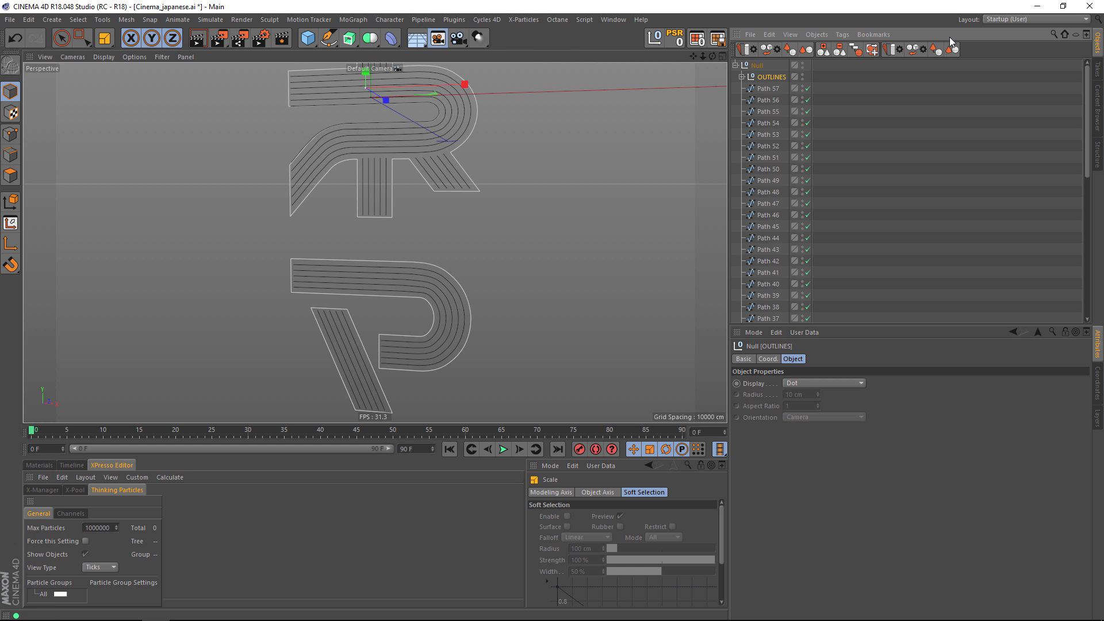
left_click(952, 50)
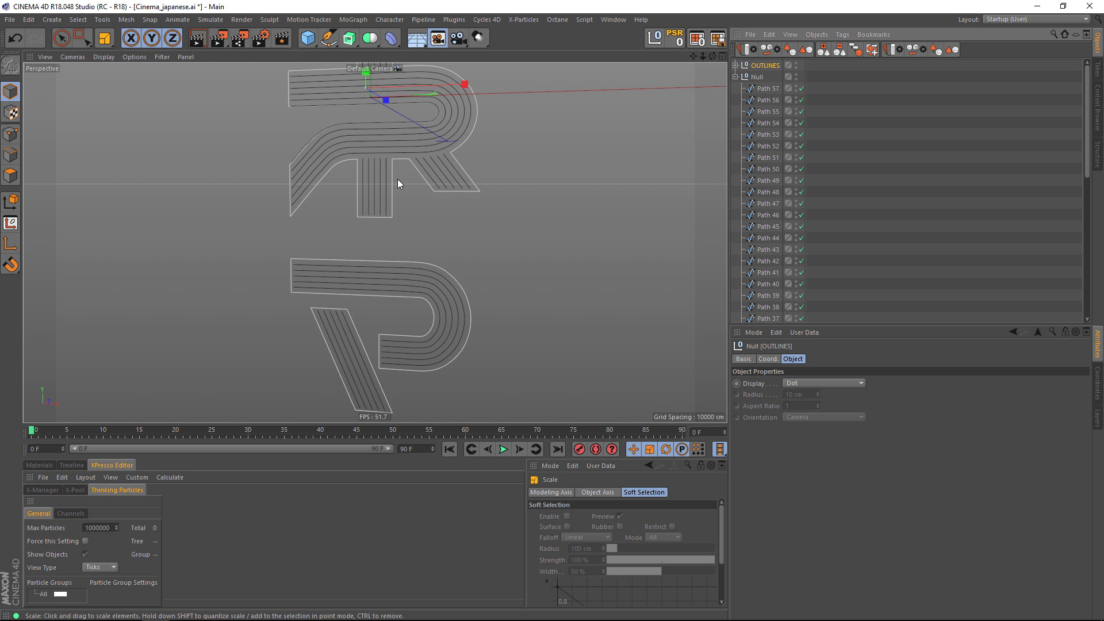
left_click(736, 77)
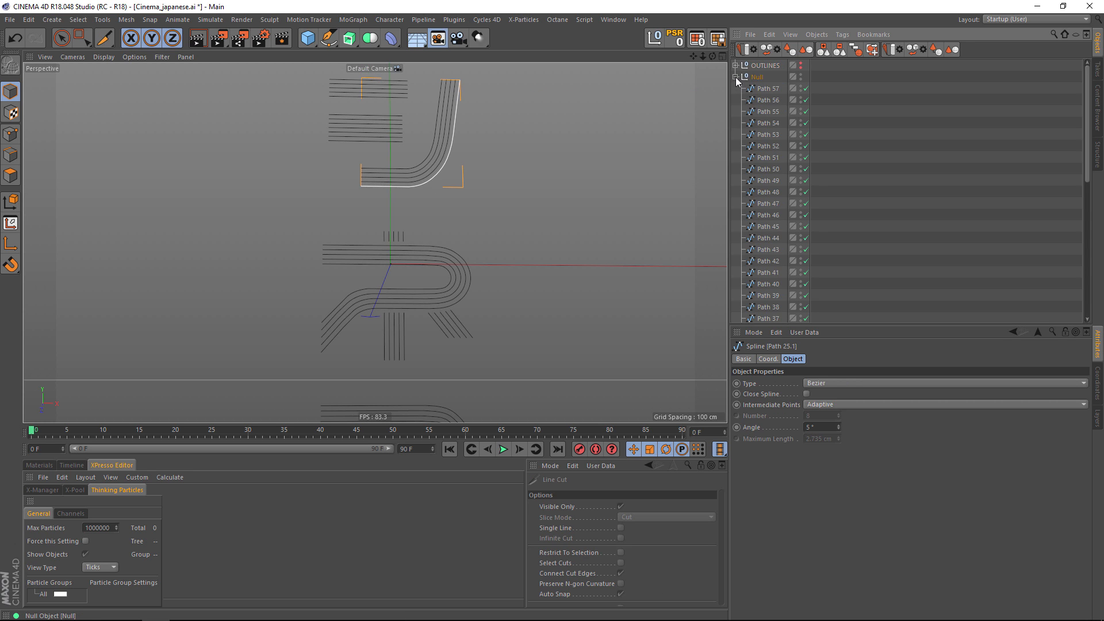
left_click(735, 77)
Place the OUTLINES null inside a new Connect object and turn off its Weld option.
left_click(797, 66, "alt")
left_click(766, 66)
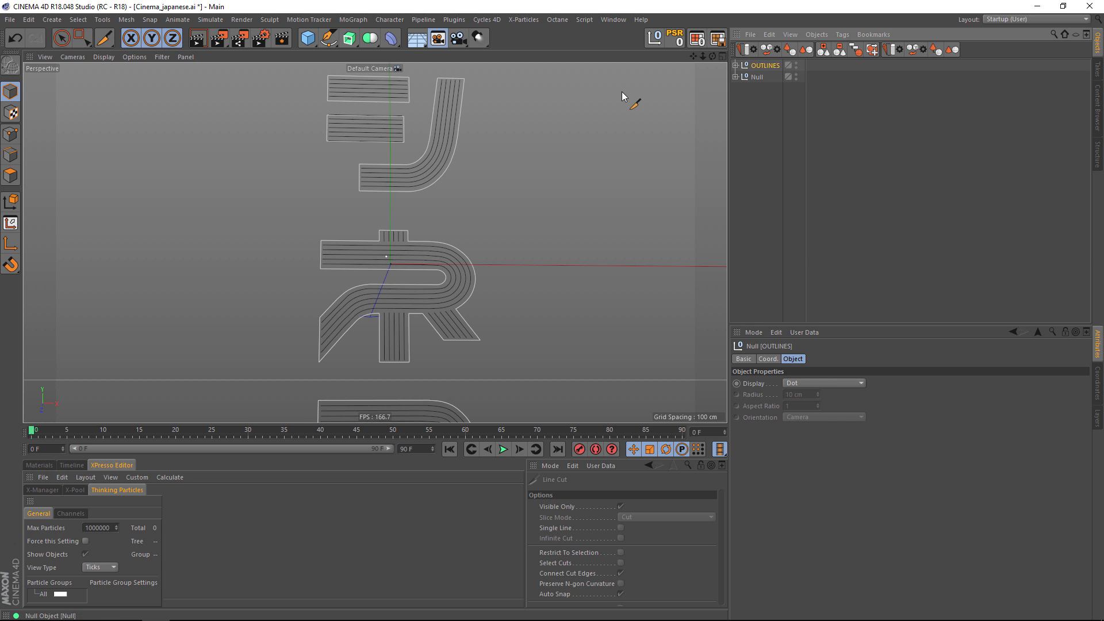
middle_click_drag(544, 179, 473, 289, "alt")
left_click_drag(473, 290, 402, 275, "alt")
right_click_drag(401, 275, 463, 224, "alt")
middle_click_drag(463, 224, 489, 410, "alt")
left_click_drag(488, 411, 458, 163, "alt")
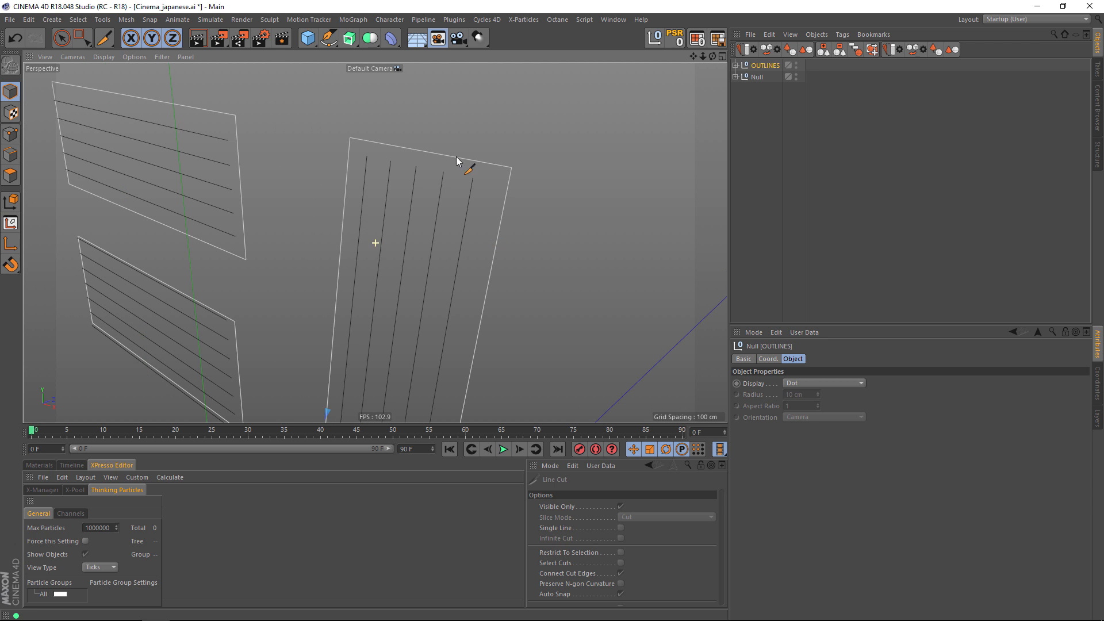
left_click(369, 38)
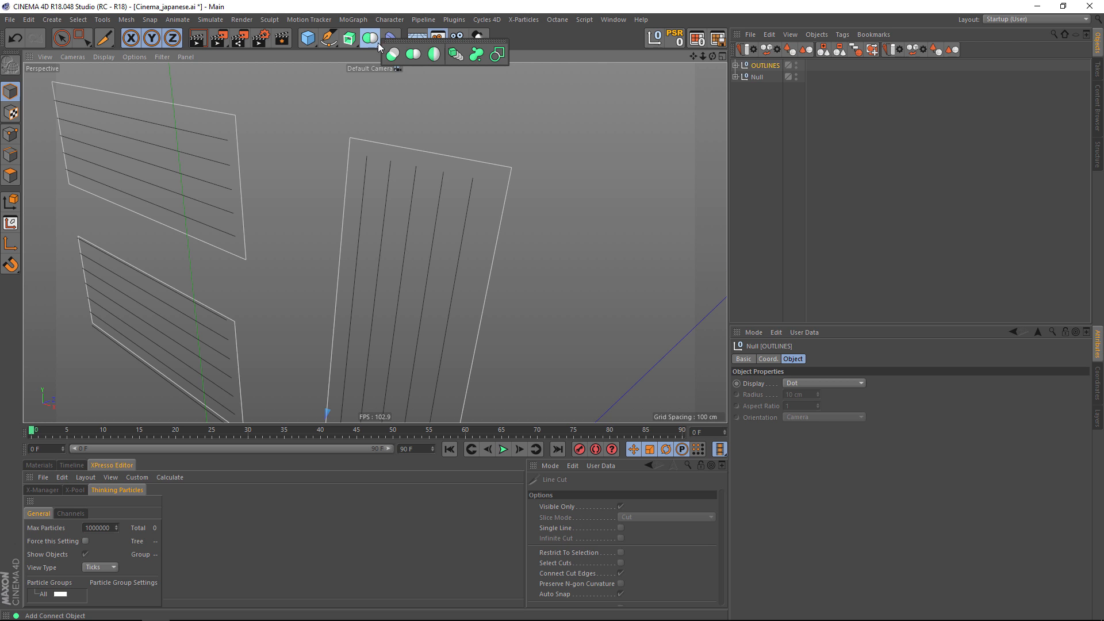
left_click(416, 55)
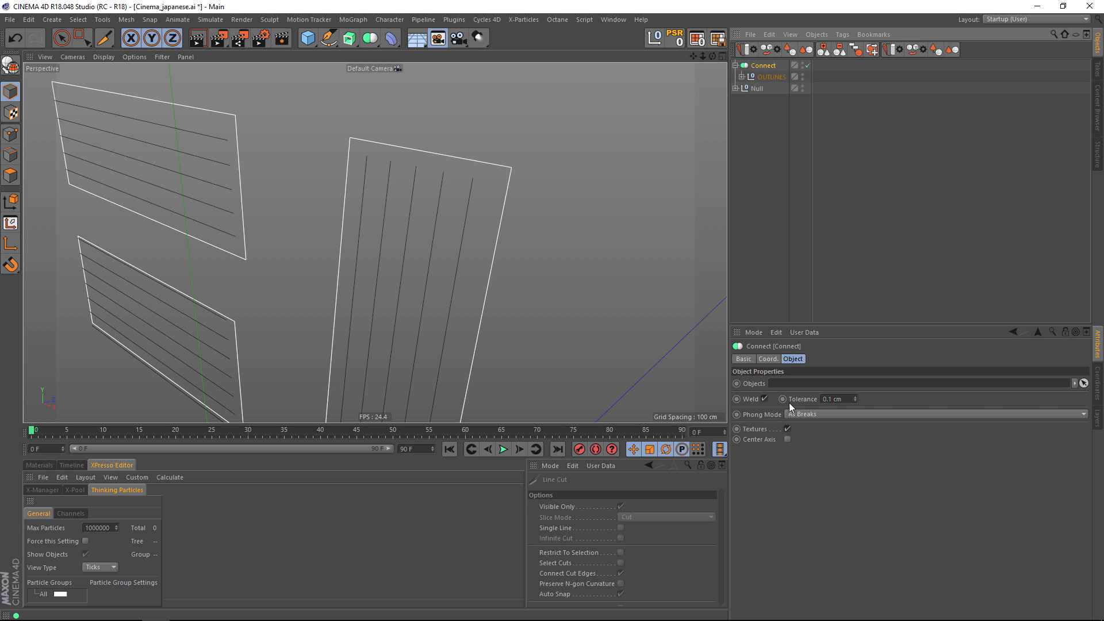
left_click(764, 399)
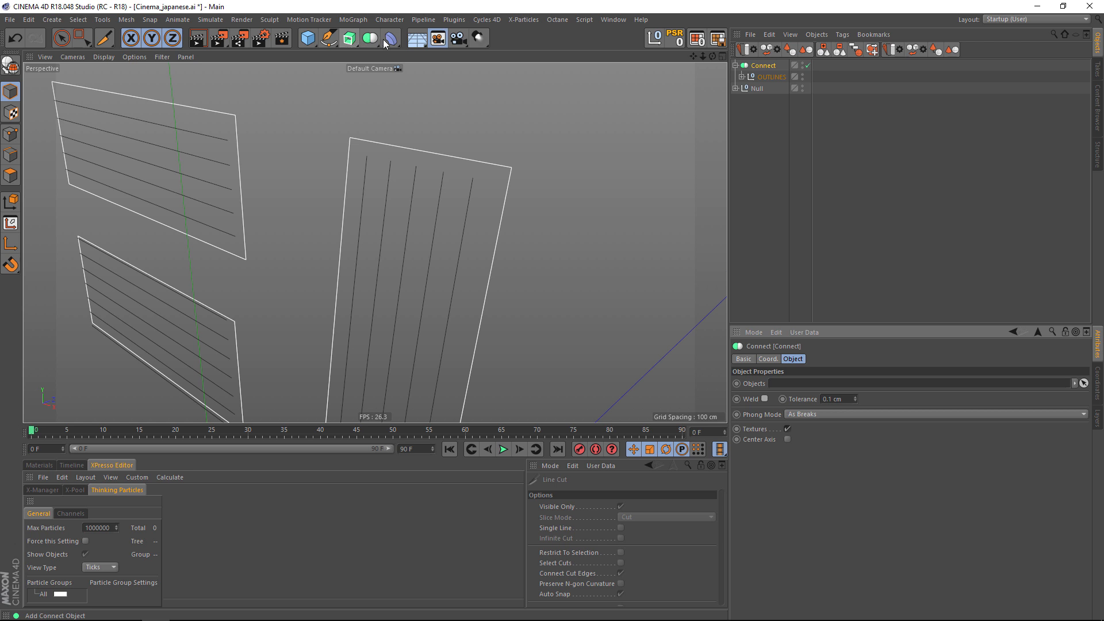
Put the Connect object with the outlines inside an Extrude object and set the Z movement to 5 cm.
left_click(348, 40, "alt")
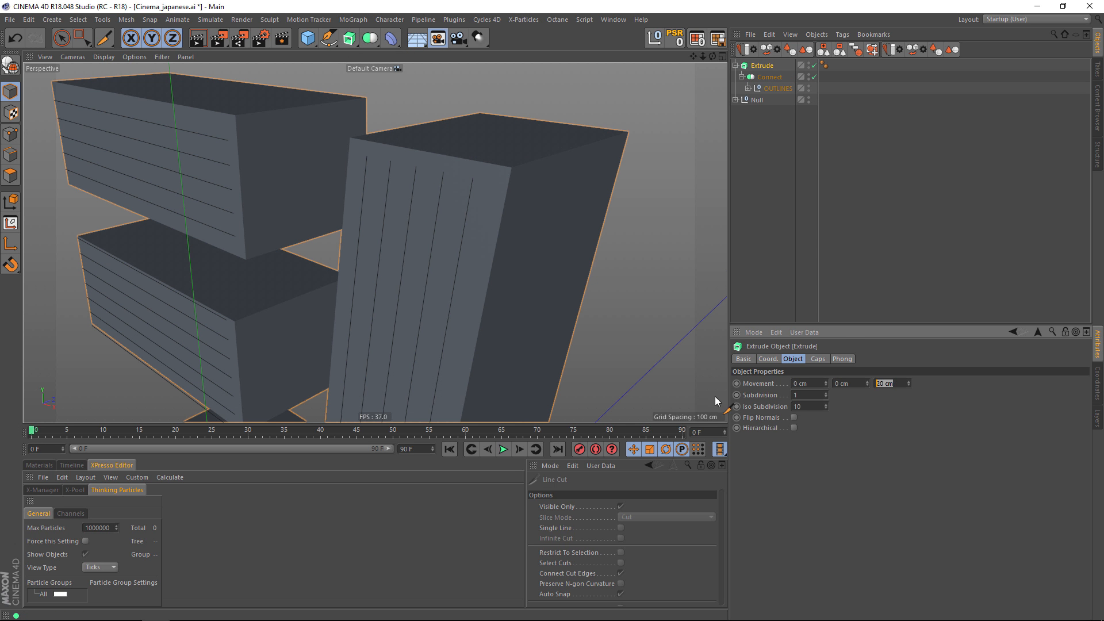
type("5")
key("Return")
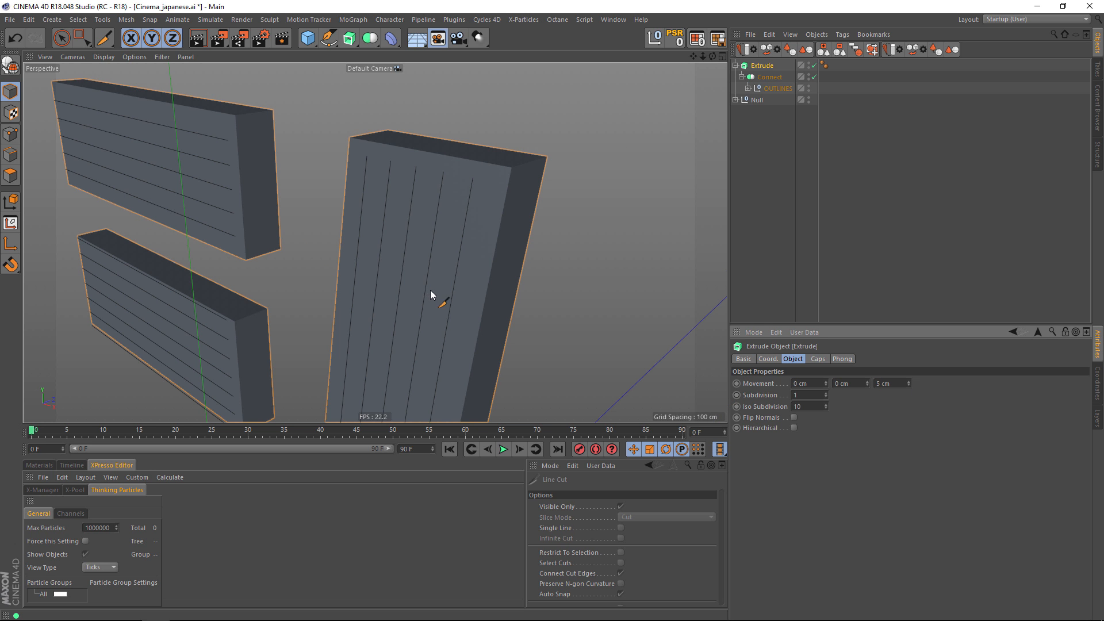
right_click_drag(430, 290, 386, 293, "alt")
right_click_drag(488, 286, 439, 305, "alt")
middle_click_drag(445, 320, 434, 171, "alt")
left_click_drag(391, 267, 447, 186, "alt")
middle_click_drag(447, 187, 452, 297, "alt")
left_click_drag(452, 297, 462, 316, "alt")
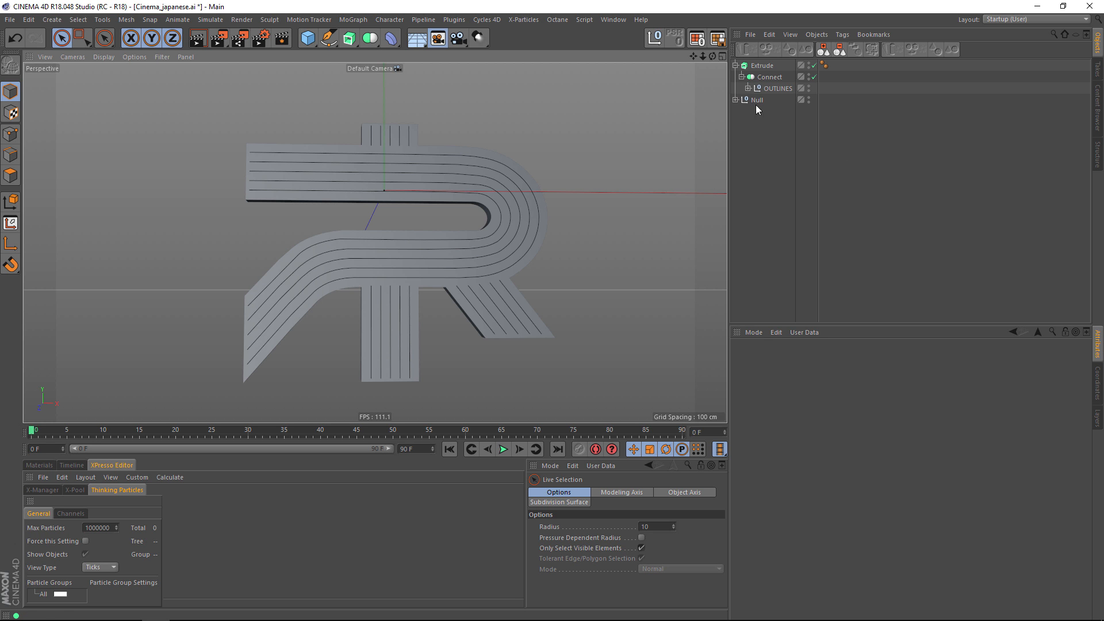
Rename the null holding the inner paths BulbSpline and place it inside a new Connect object.
left_click(736, 100)
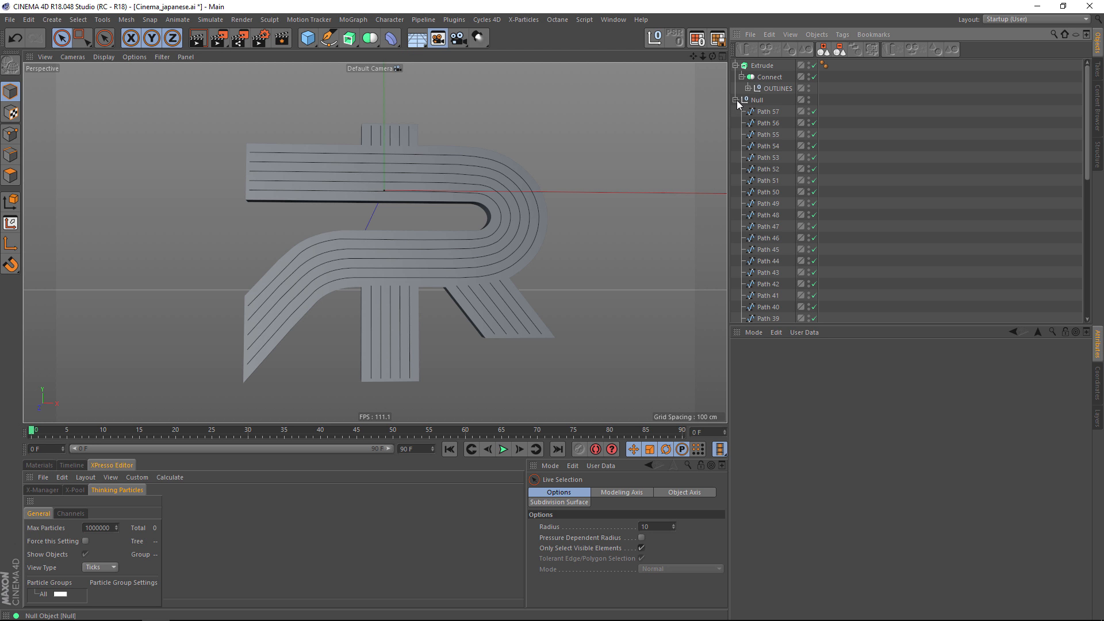
double_click(760, 100)
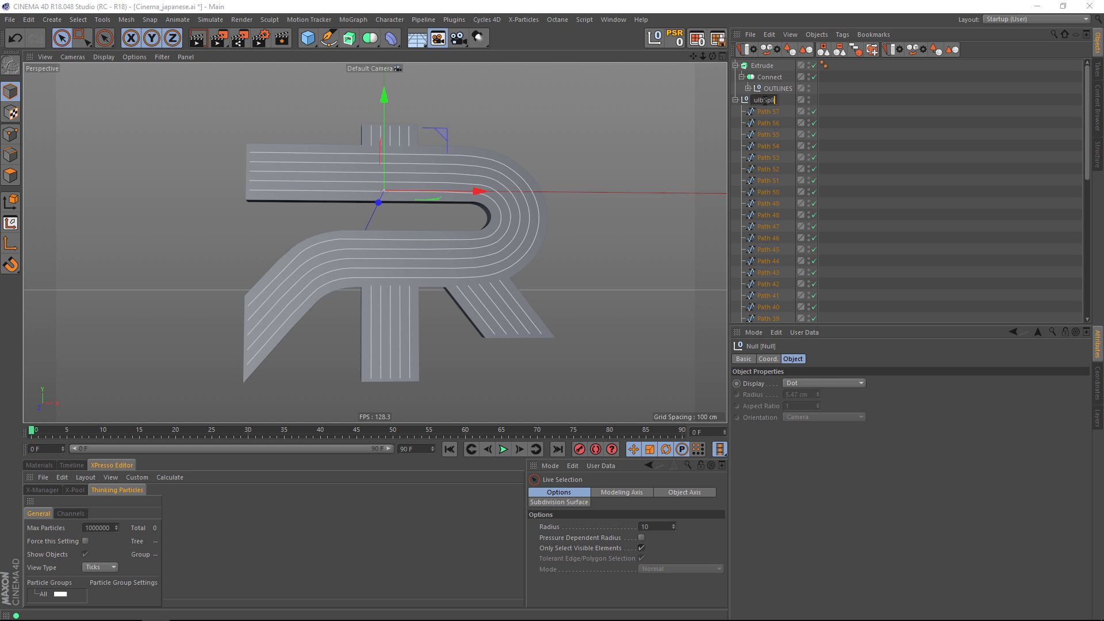
key("Return")
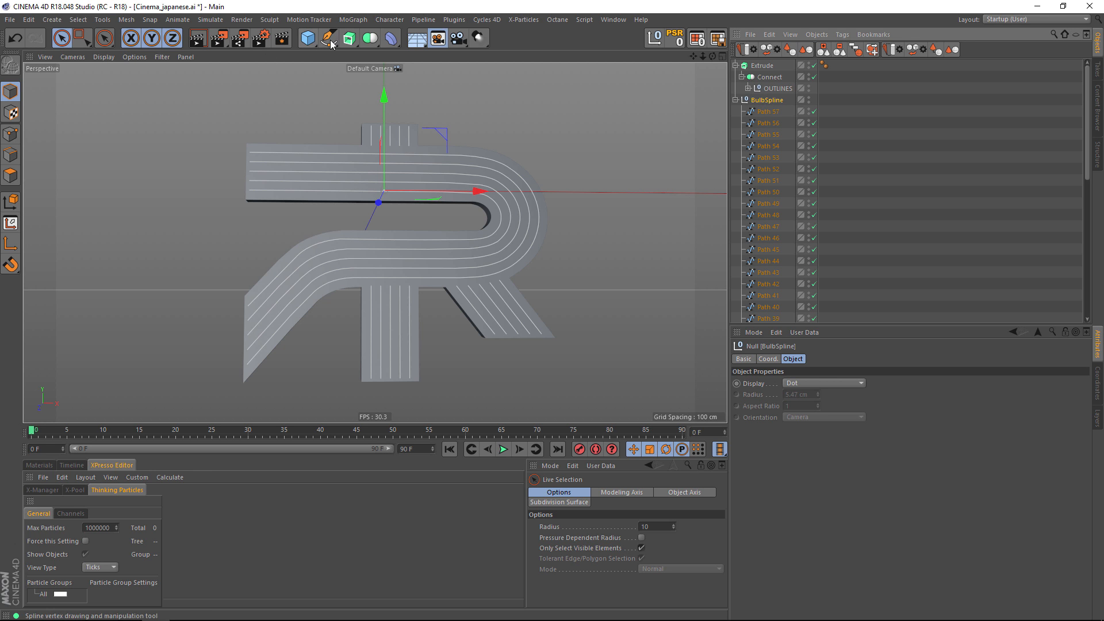
left_click(371, 38, "alt")
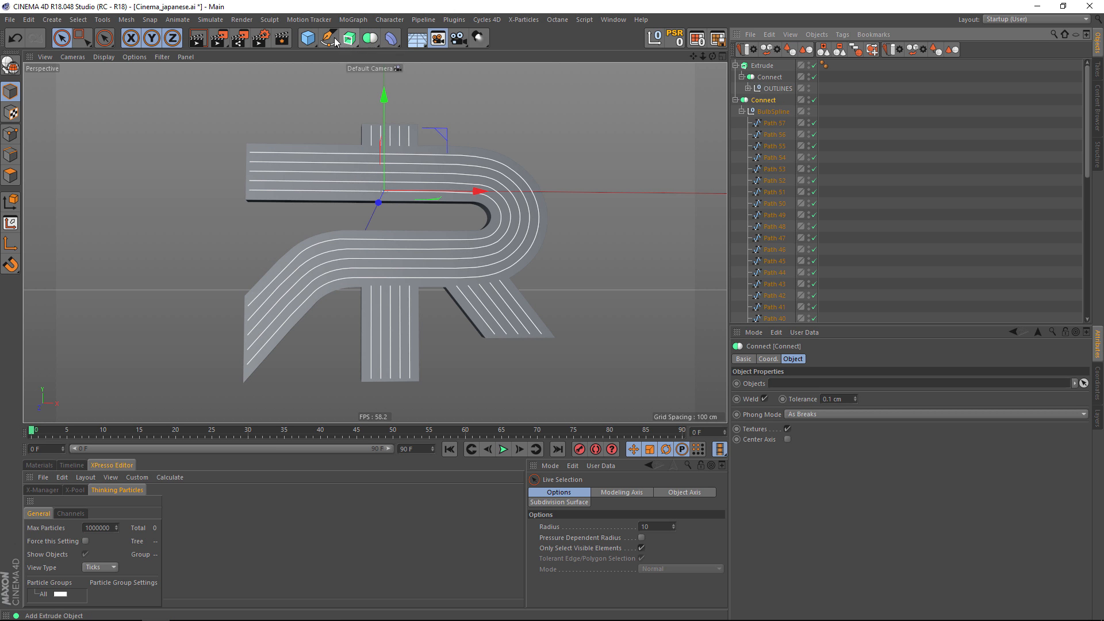
Add an n-Side spline with 12 sides and a radius of 2 cm.
left_click_drag(314, 41, 451, 107)
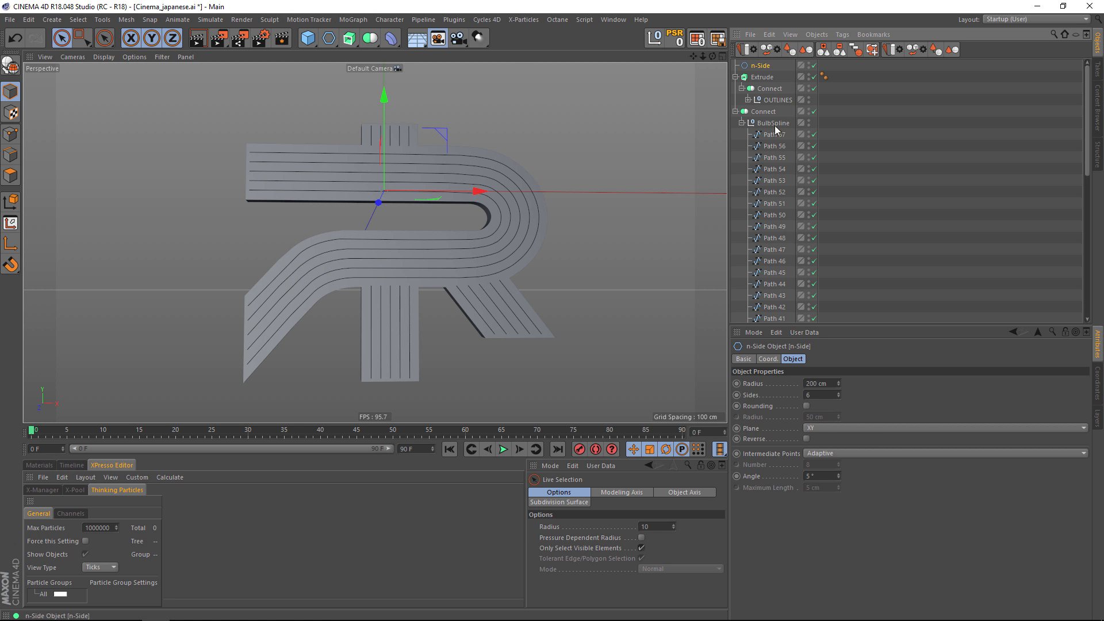
left_click_drag(815, 396, 761, 391)
type("12")
key("shift+Tab")
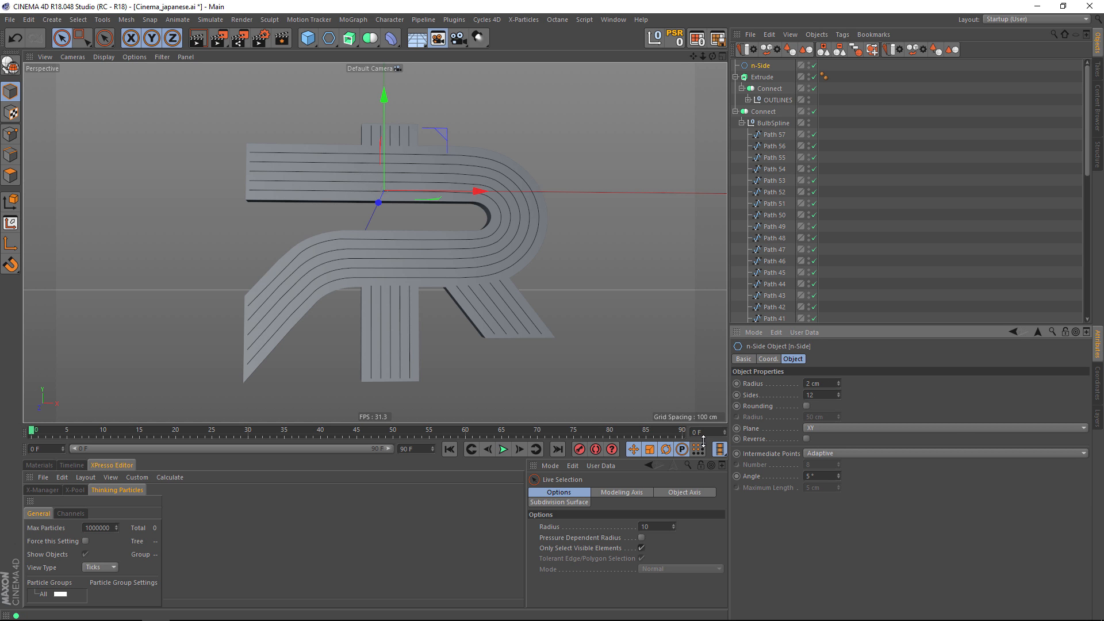
Reduce the n-Side spline's radius to 1 cm to suit the spacing of the inner paths.
scroll(420, 199, "up", 5)
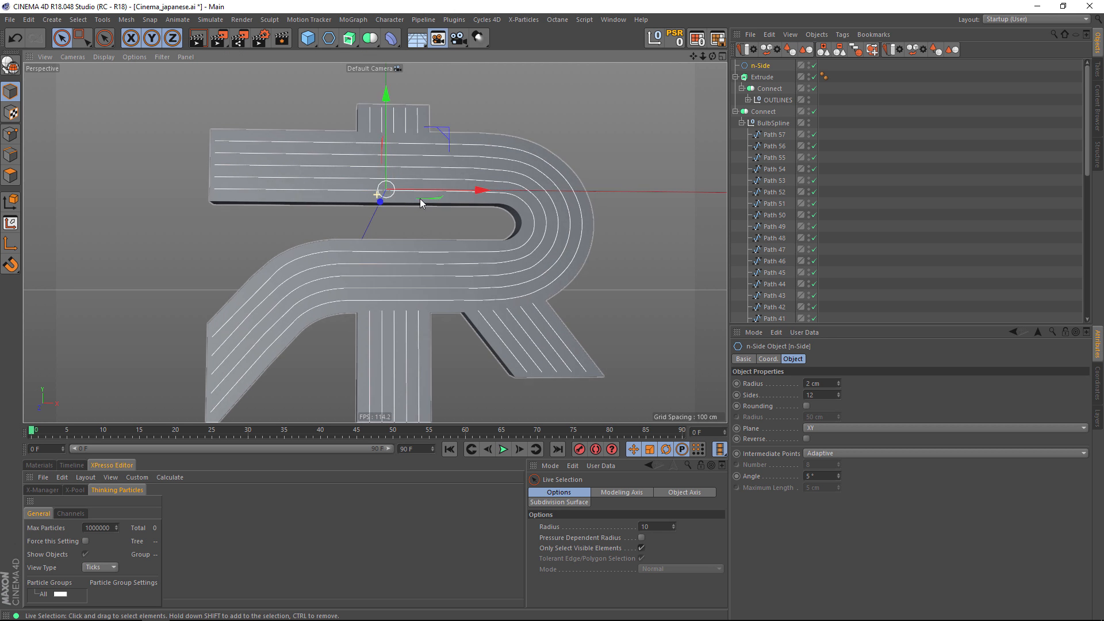
scroll(464, 194, "down", 8)
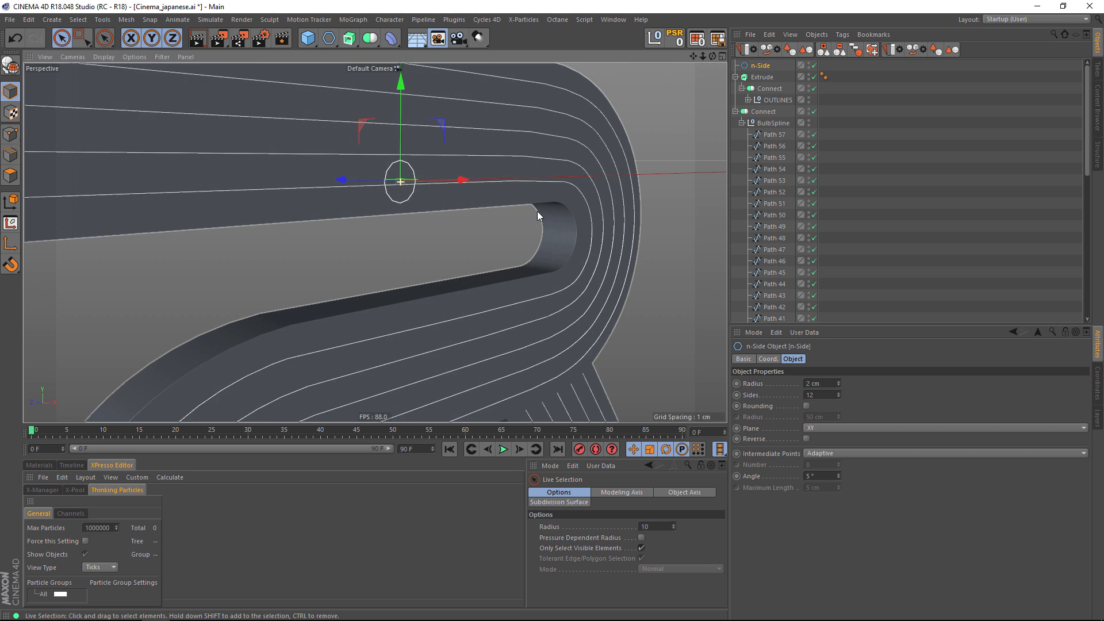
left_click_drag(516, 207, 506, 213, "alt")
left_click(838, 386, "alt")
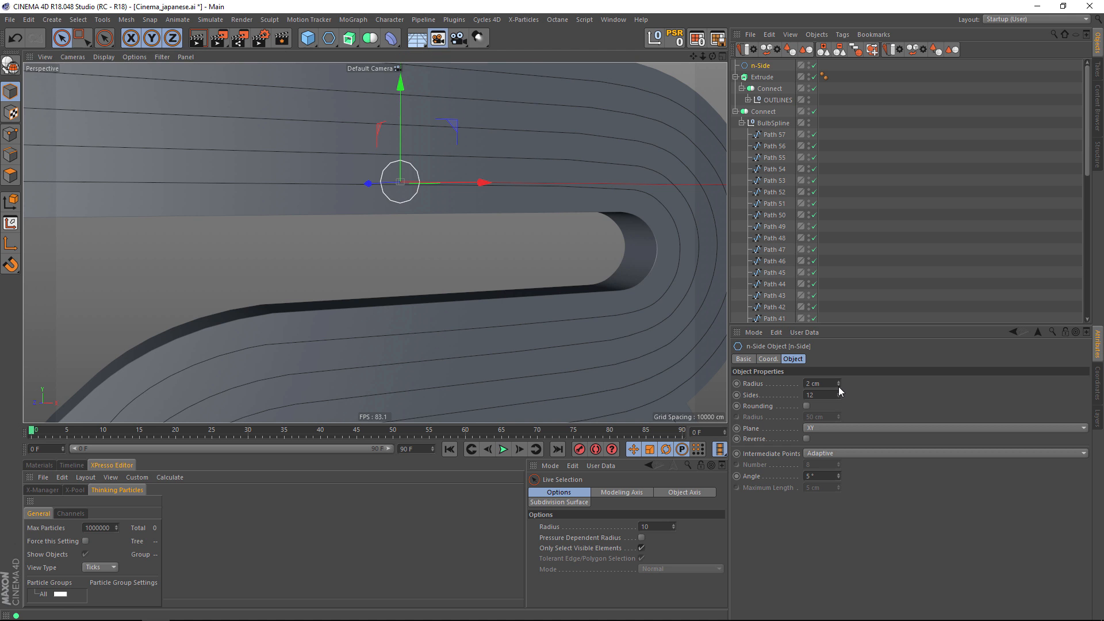
left_click(838, 386, "alt")
left_click(838, 387)
left_click(838, 387)
left_click(839, 387)
left_click(839, 387)
left_click_drag(427, 228, 471, 233, "alt")
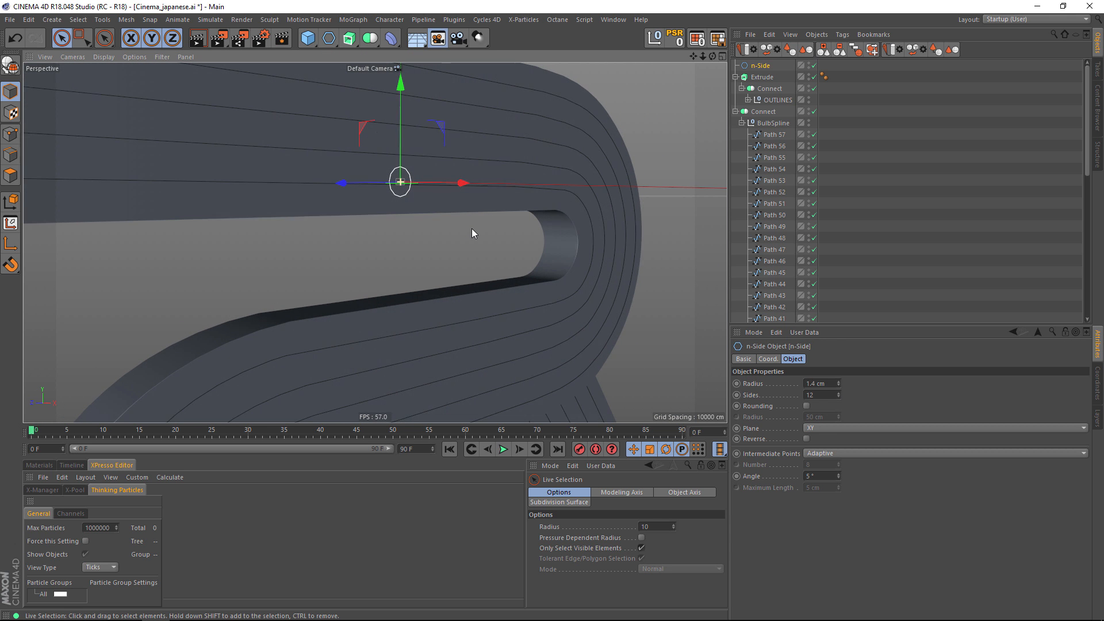
left_click(839, 386)
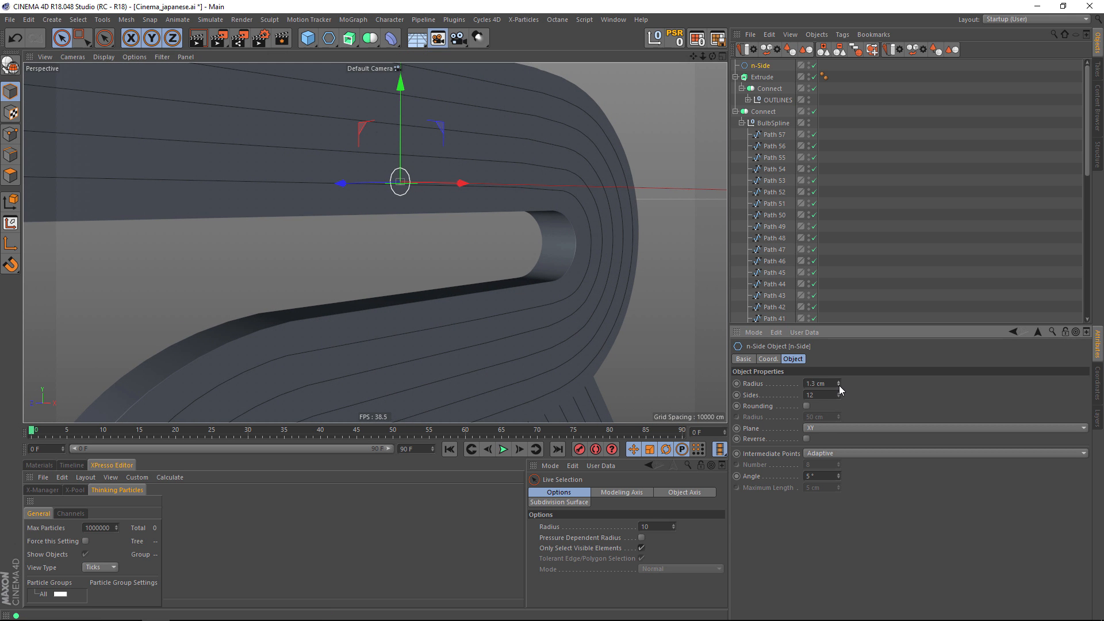
scroll(248, 274, "up", 5)
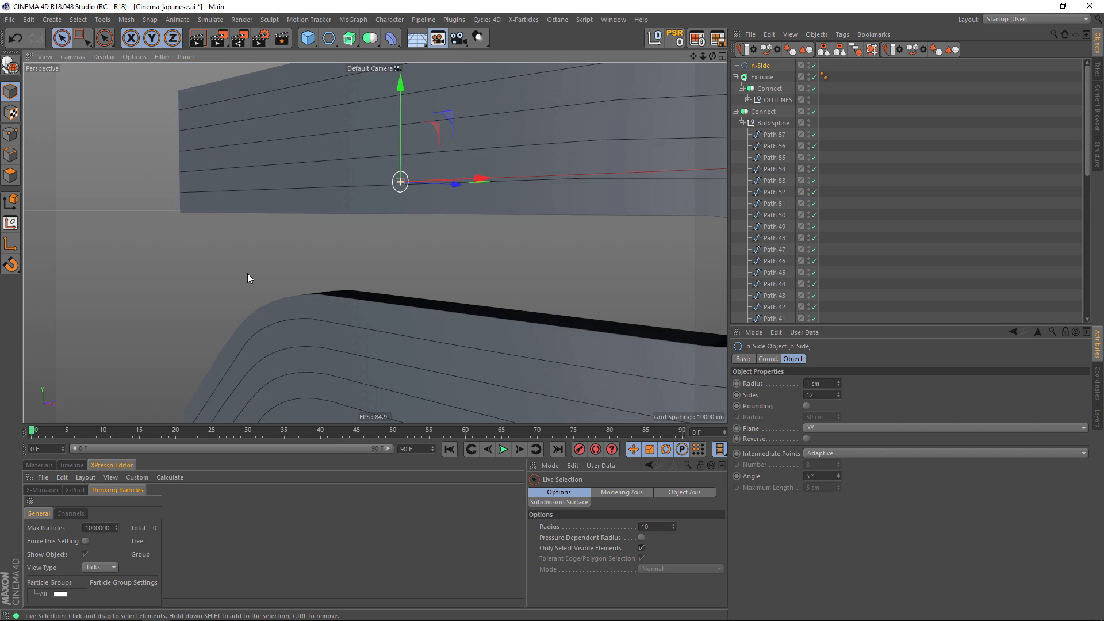
Set the n-Side spline's intermediate points to None.
scroll(316, 283, "up", 1)
left_click(826, 455)
left_click(827, 464)
scroll(506, 245, "up", 2)
left_click_drag(506, 245, 454, 258, "alt")
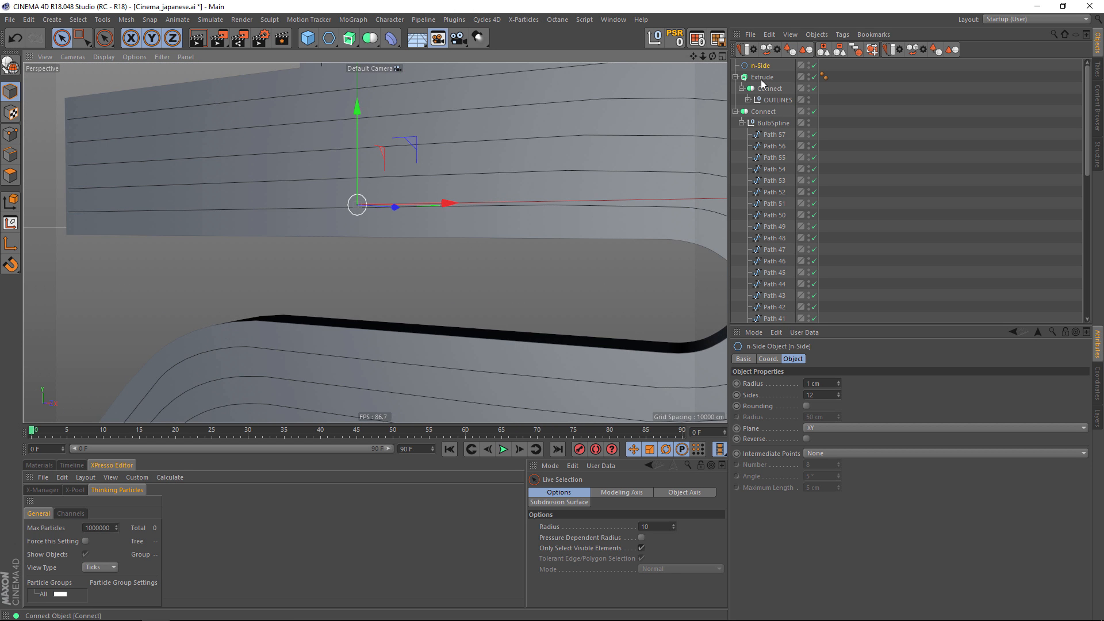
Place the n-Side spline below the Extrude object, name it profile, and rename the Connect object holding the inner paths bulbs.
left_click(736, 112)
left_click_drag(759, 103, 763, 103)
double_click(764, 101)
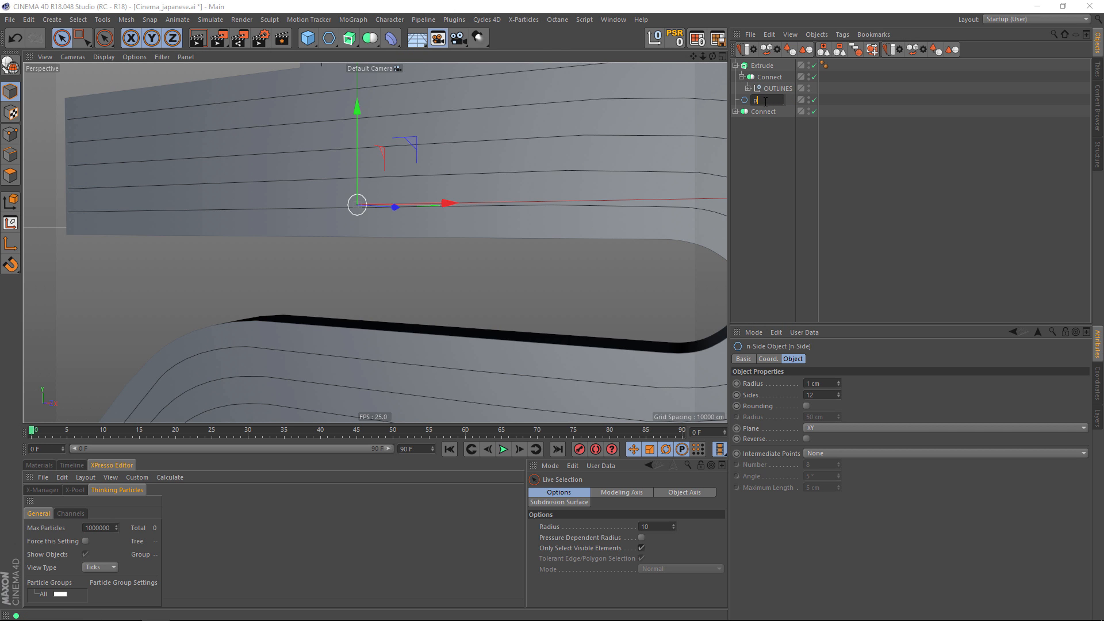
type("profile")
key("Return")
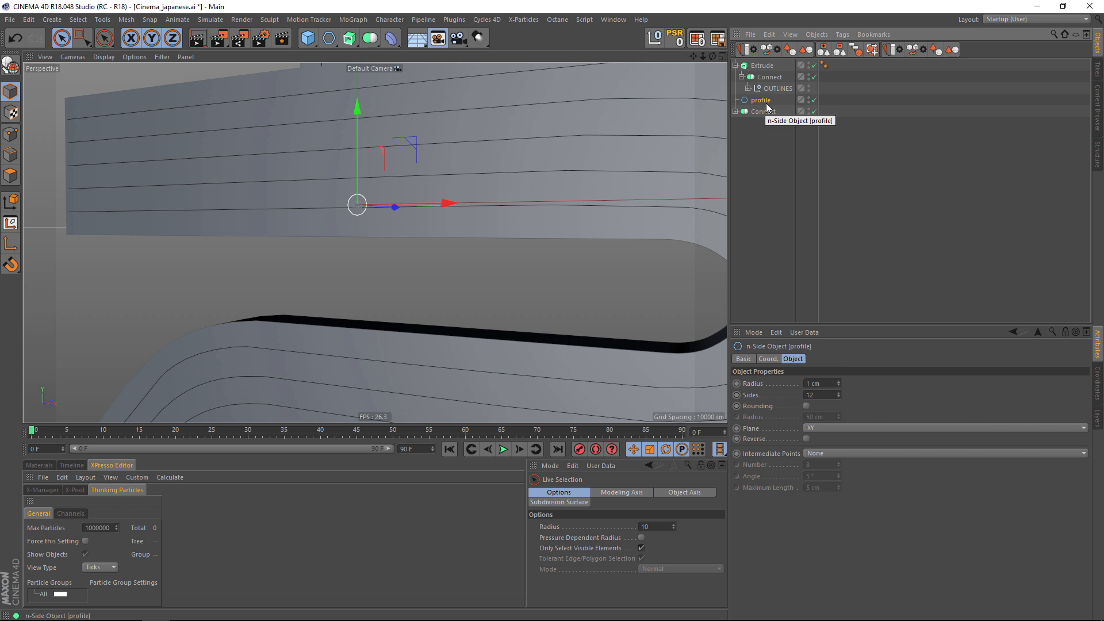
double_click(765, 113)
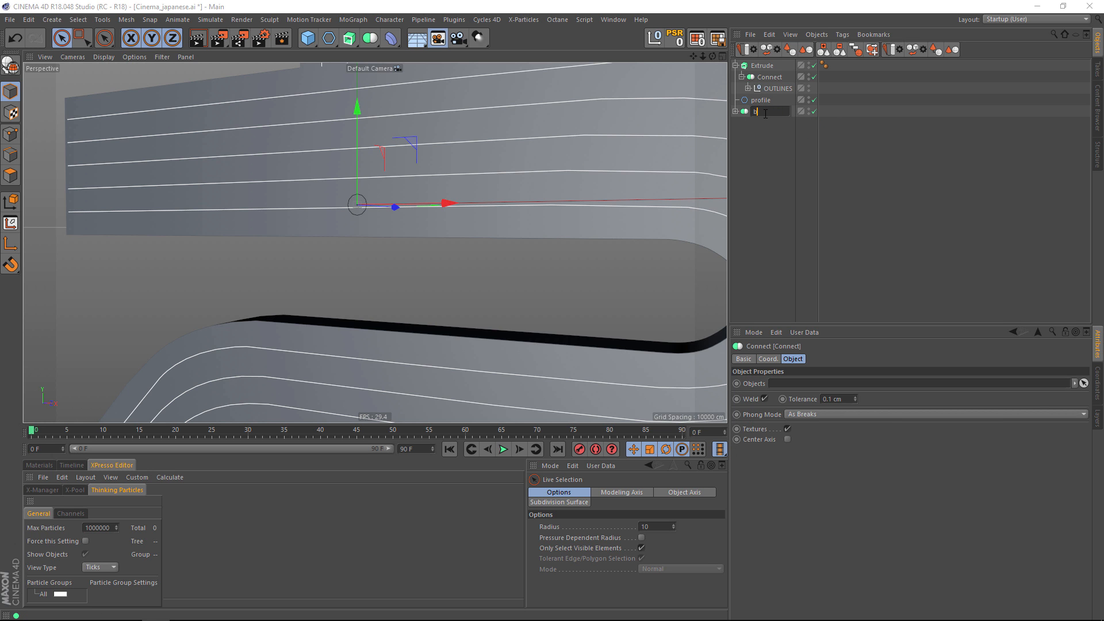
type("bulbs")
key("Return")
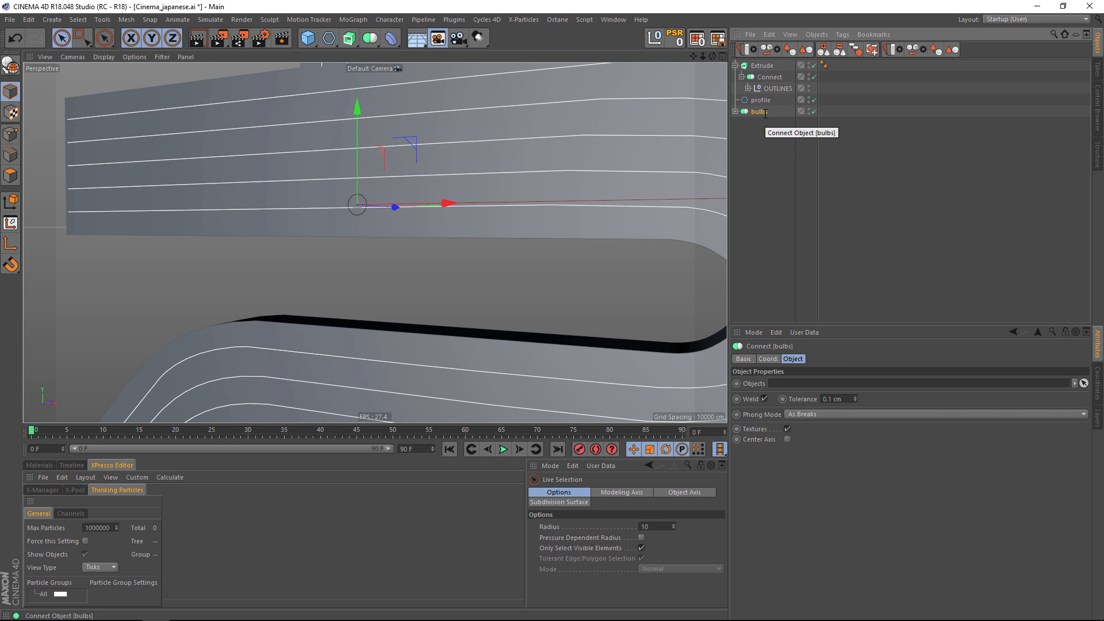
Add a Sweep object and put profile and bulbs inside it to form tubes along the inner paths.
left_click_drag(349, 37, 395, 104)
left_click_drag(759, 115, 764, 67)
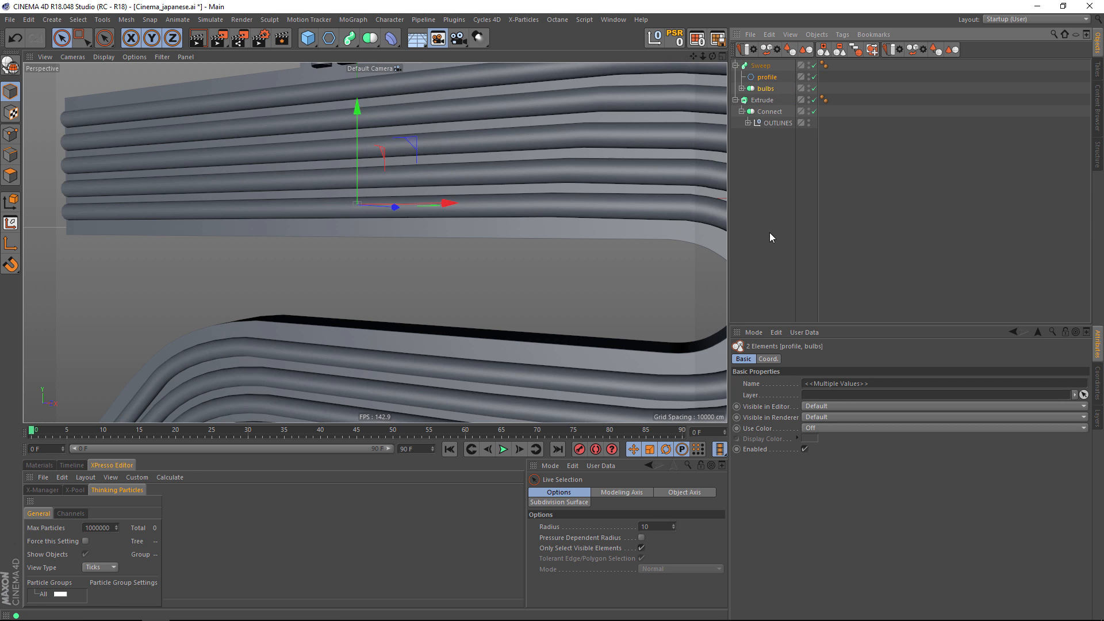
left_click(761, 208)
scroll(536, 216, "down", 3)
scroll(536, 217, "down", 3)
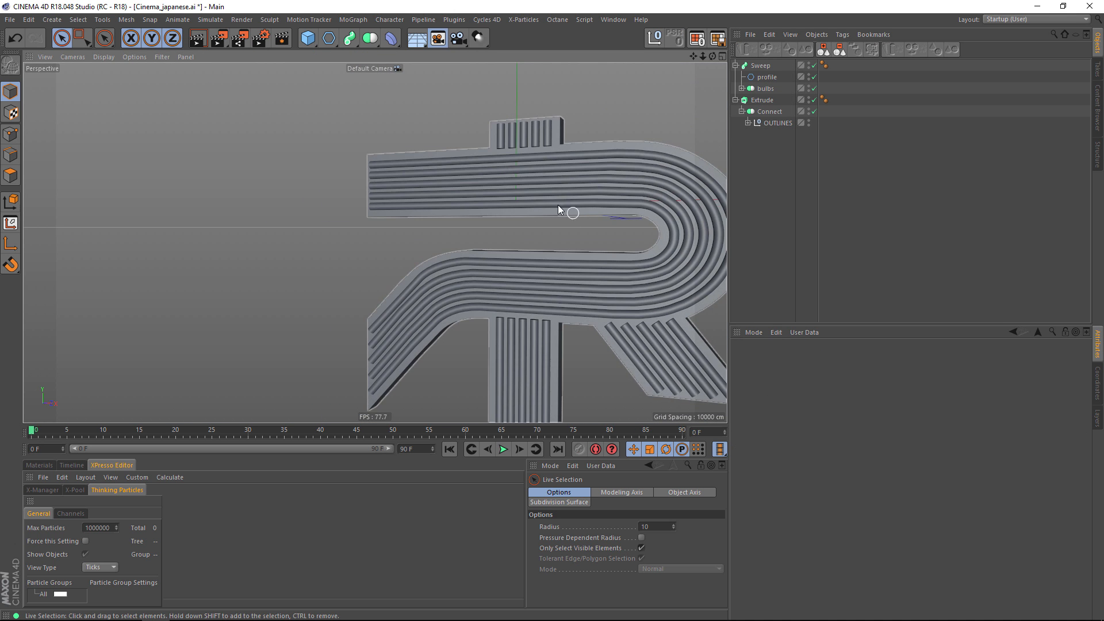
left_click_drag(571, 212, 495, 156, "alt")
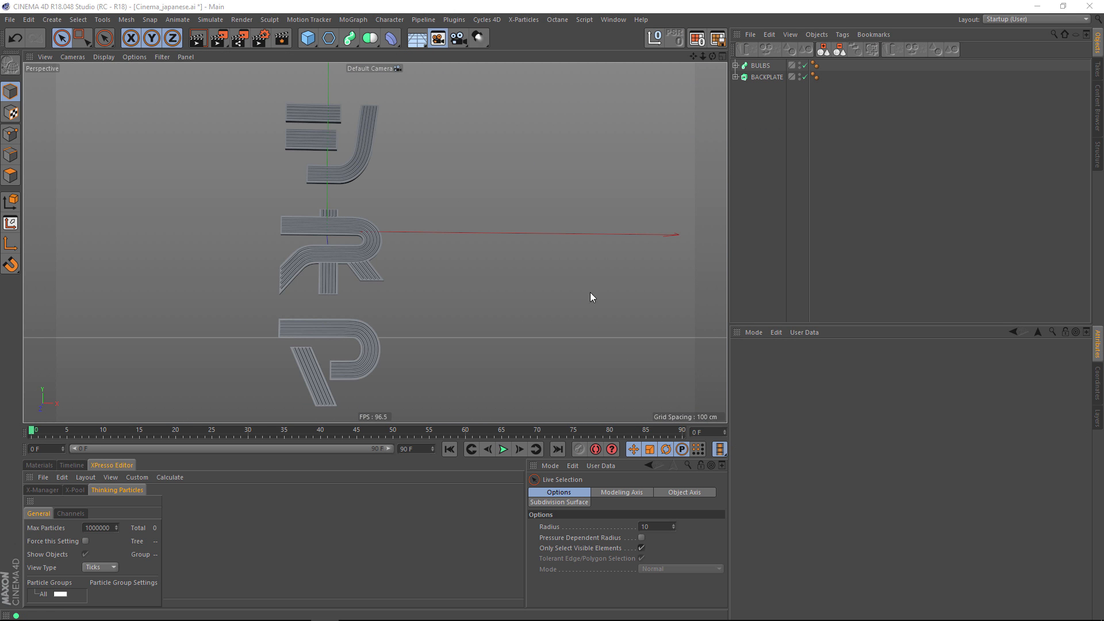
Turn on the display color of the BACKPLATE extrusion and make it blue.
left_click(766, 77)
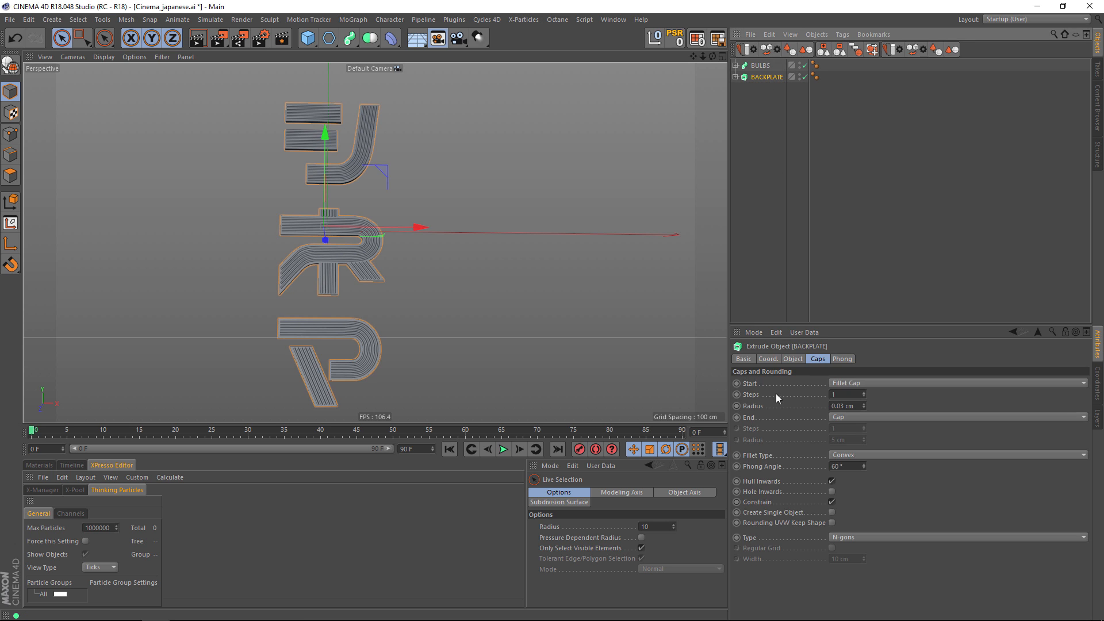
left_click(753, 358)
left_click(819, 428)
left_click(819, 461)
left_click(809, 440)
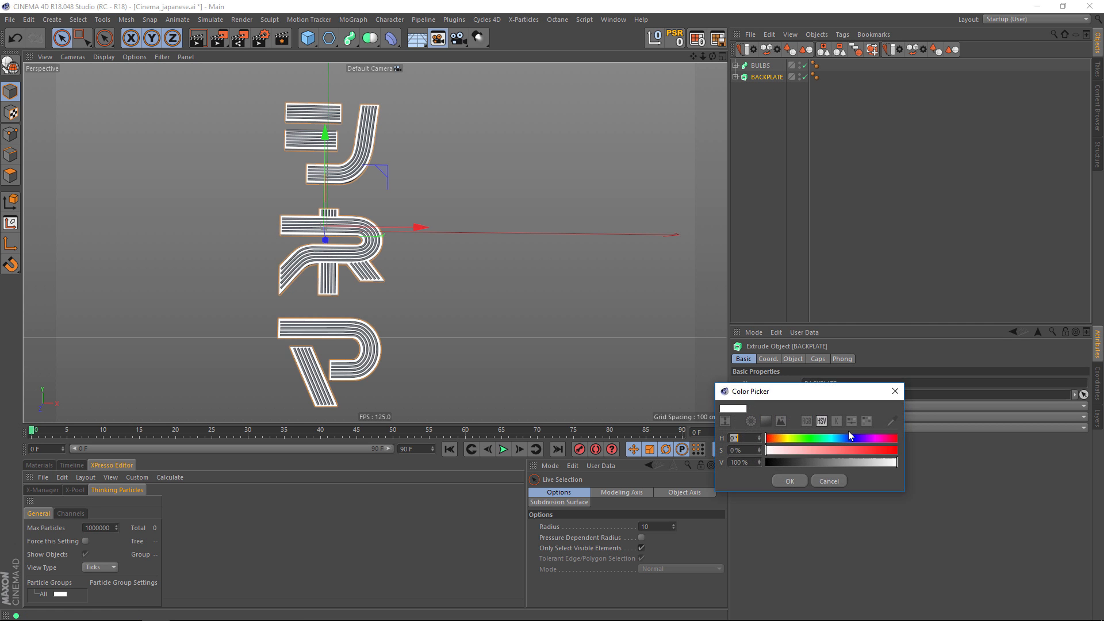
left_click(893, 450)
left_click(790, 482)
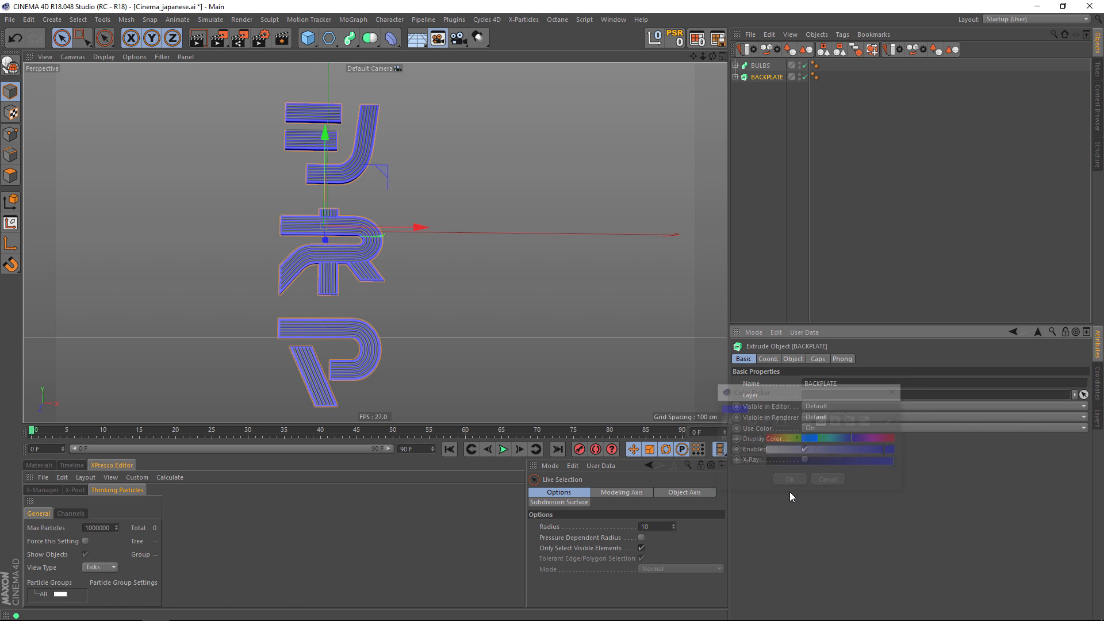
Change the BACKPLATE's display color to light green.
left_click_drag(467, 253, 467, 296, "alt")
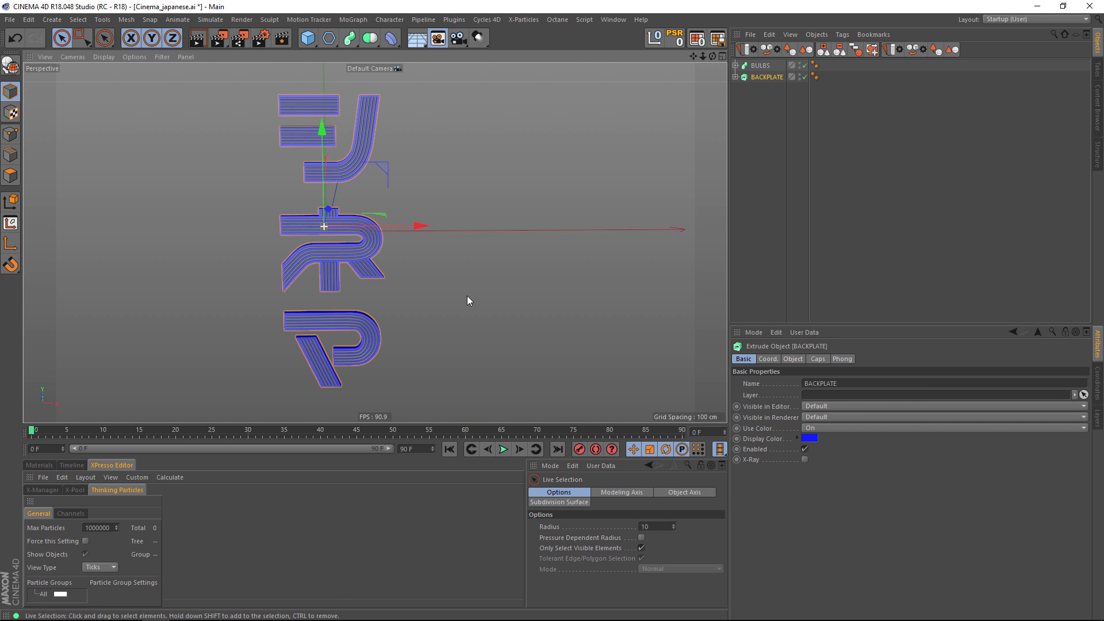
left_click(810, 439)
left_click(816, 440)
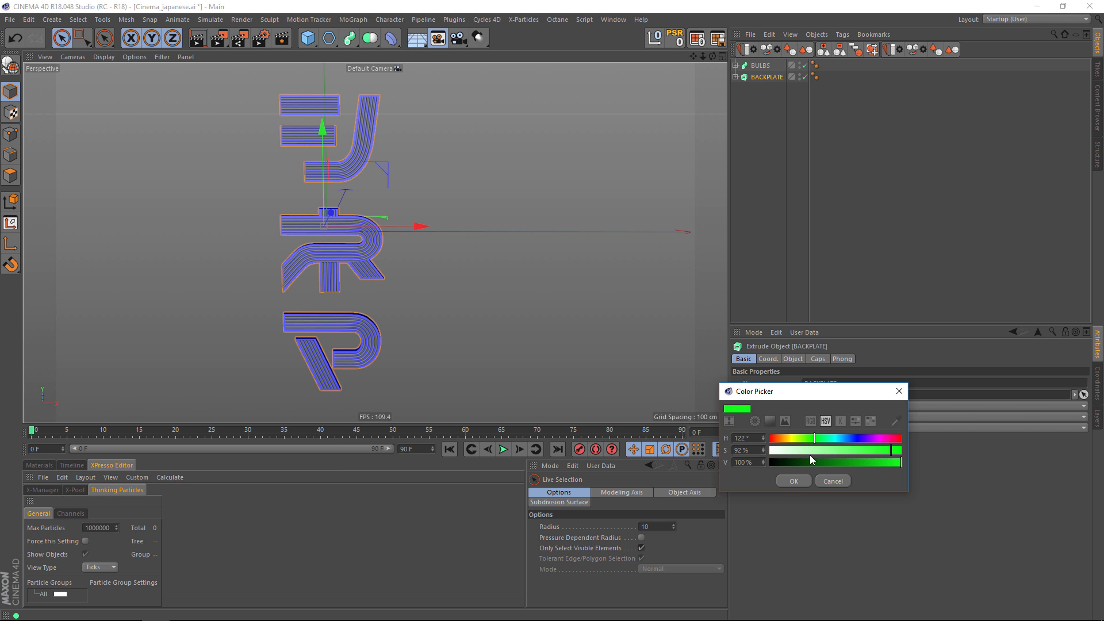
left_click(793, 480)
Examine from several angles how the straight bulb tubes end on the backplate of the middle character.
left_click_drag(440, 258, 475, 242, "alt")
scroll(441, 241, "up", 5)
right_click_drag(146, 217, 212, 202, "alt")
left_click_drag(378, 241, 417, 94, "alt")
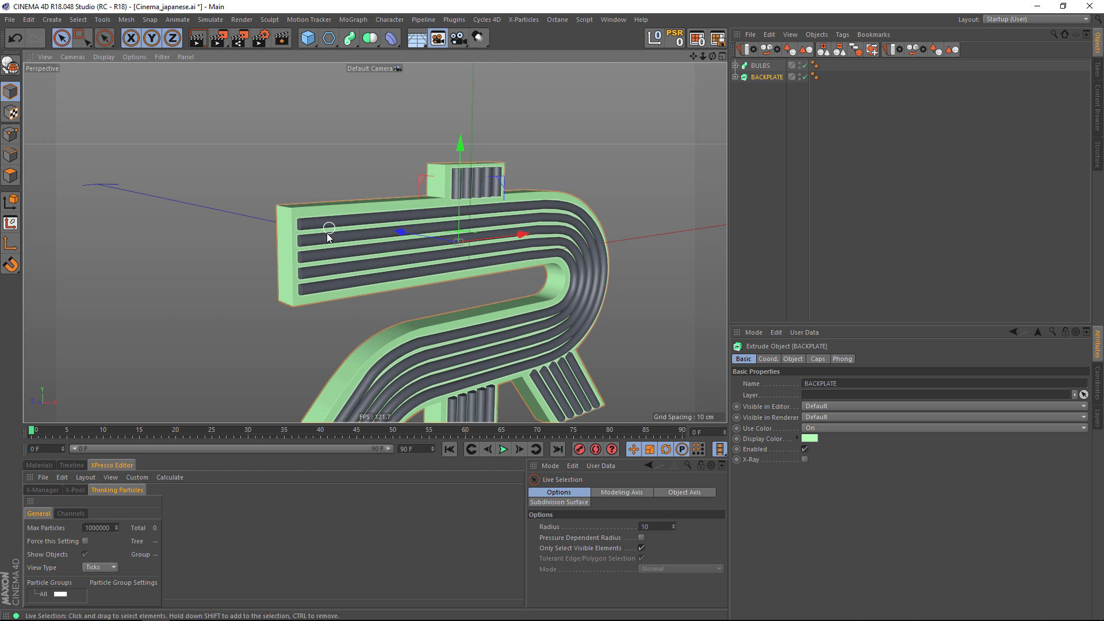
middle_click_drag(329, 222, 338, 196, "alt")
left_click_drag(313, 224, 402, 290, "alt")
right_click_drag(275, 108, 347, 105, "alt")
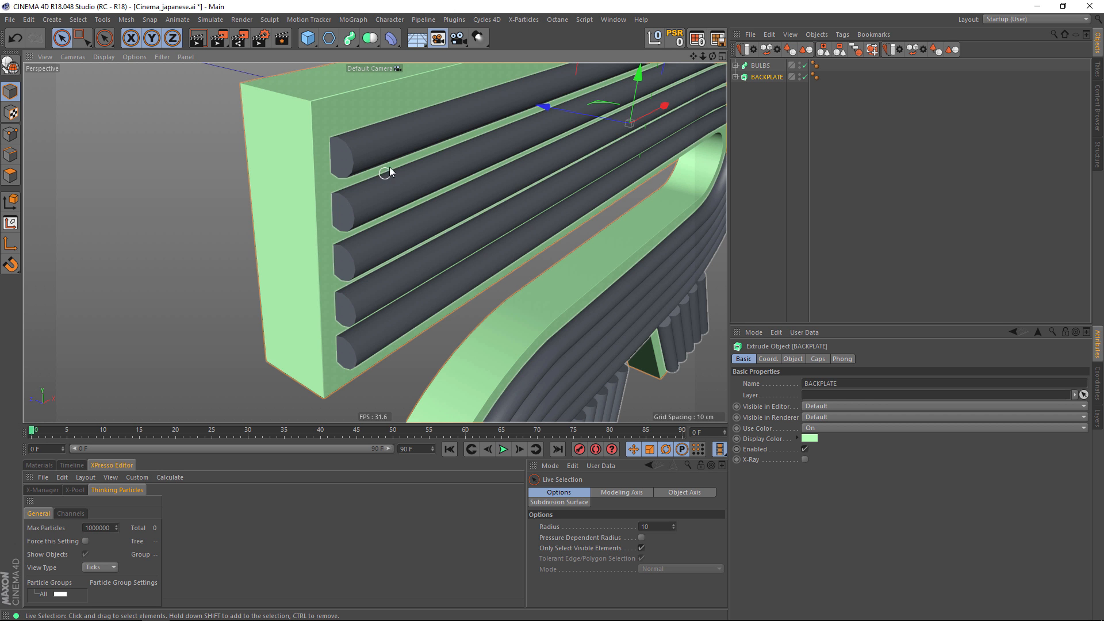
right_click_drag(404, 160, 358, 173, "alt")
left_click_drag(357, 173, 340, 191, "alt")
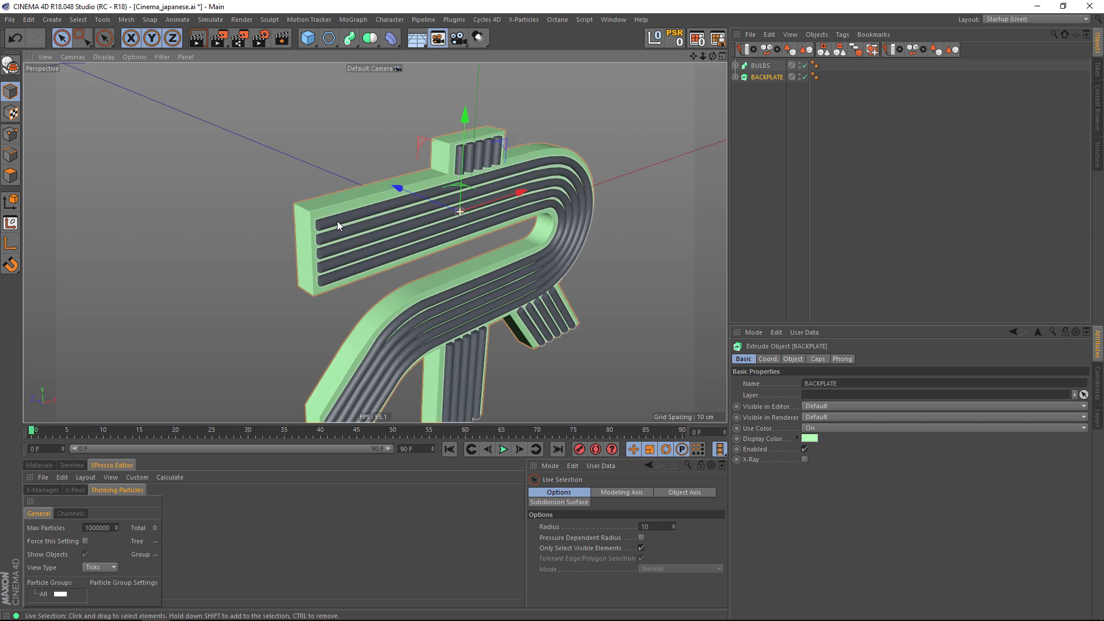
right_click_drag(309, 233, 345, 210, "alt")
middle_click_drag(345, 210, 291, 257, "alt")
right_click_drag(291, 256, 305, 247, "alt")
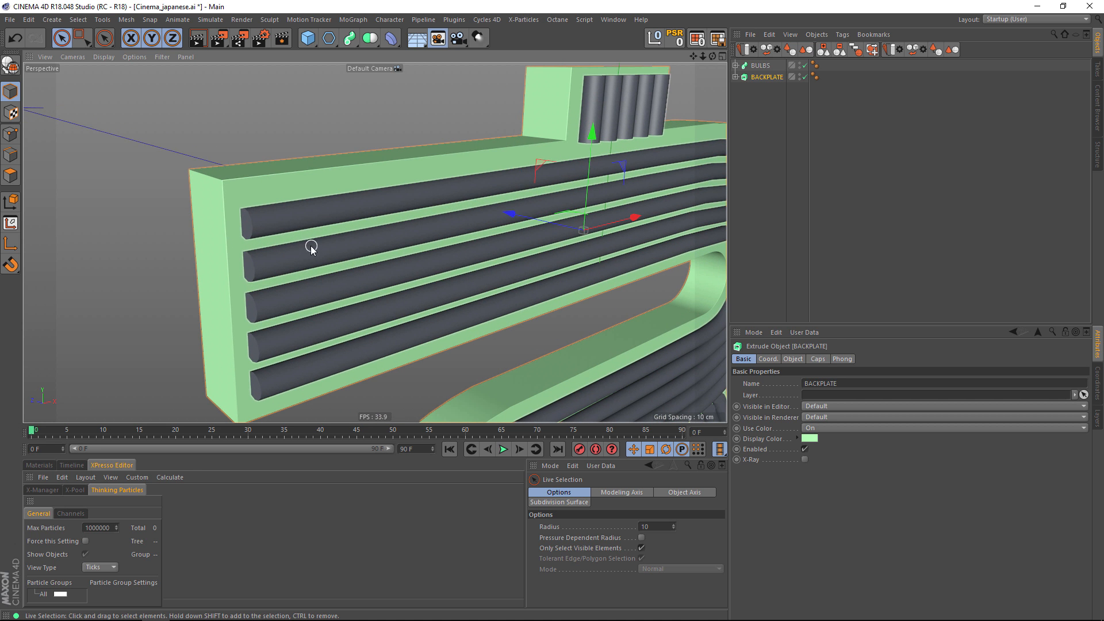
left_click_drag(311, 247, 321, 177, "alt")
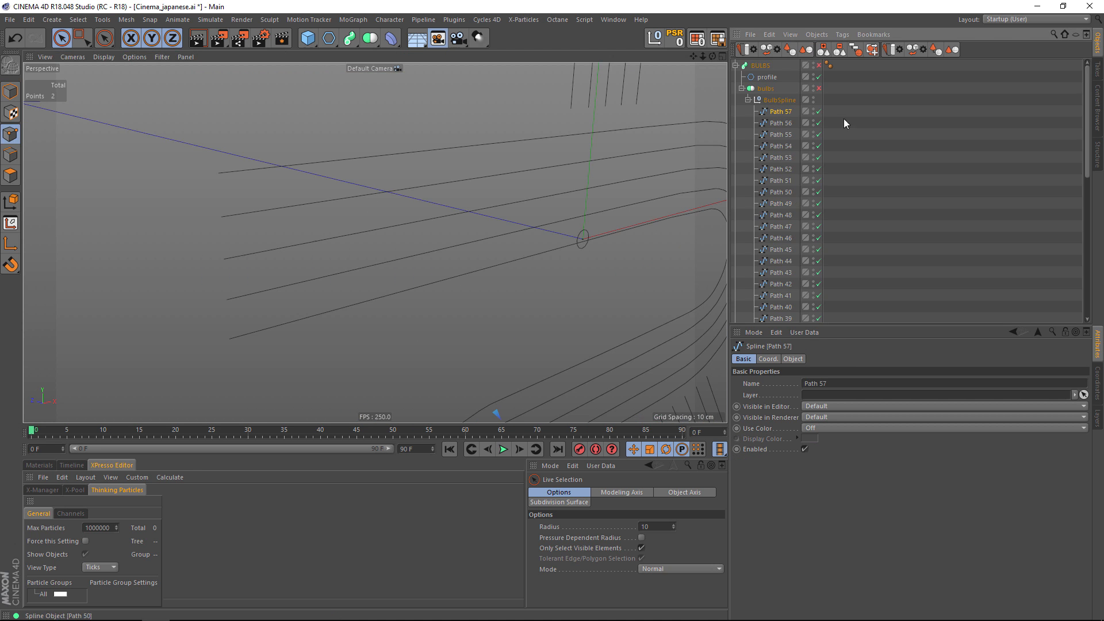
Enable the bulbs Connect object and convert it into a single editable spline.
left_click(765, 89)
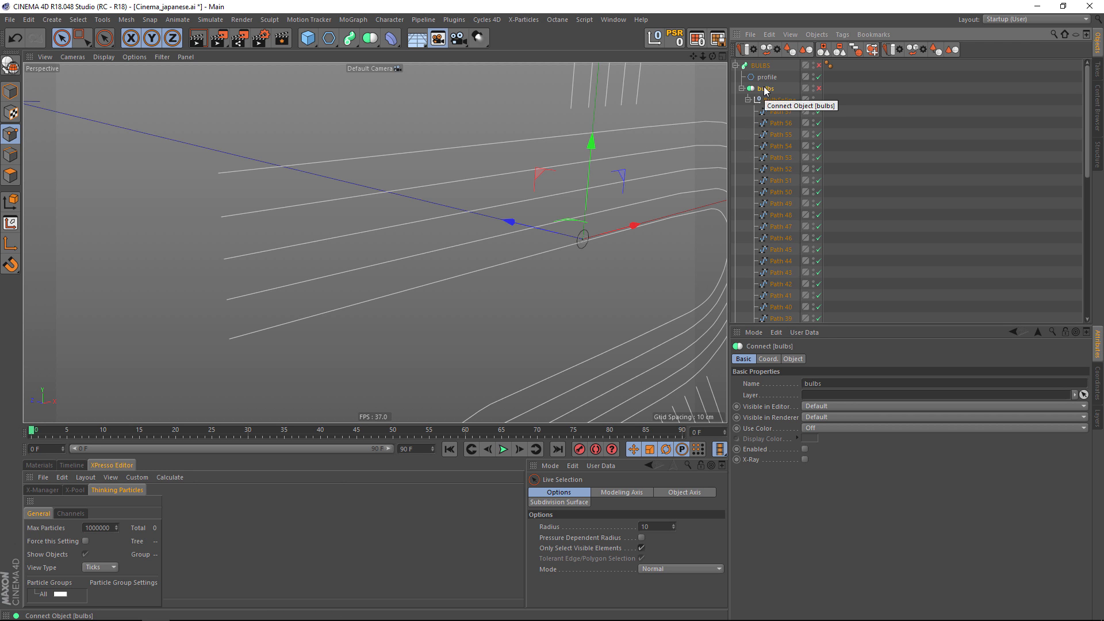
left_click(819, 88)
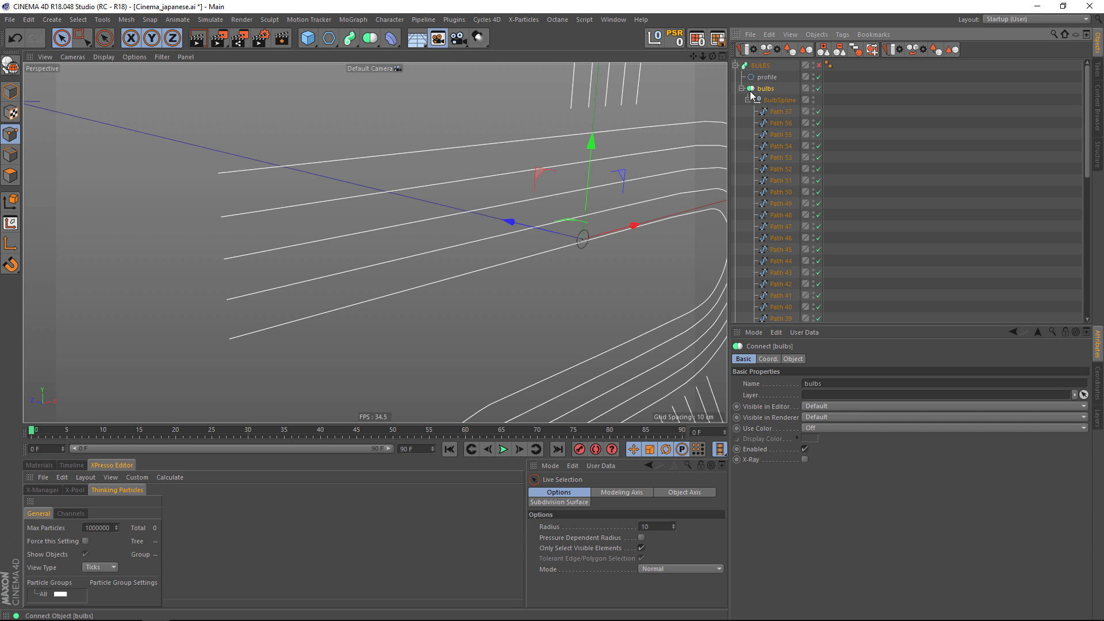
key("c")
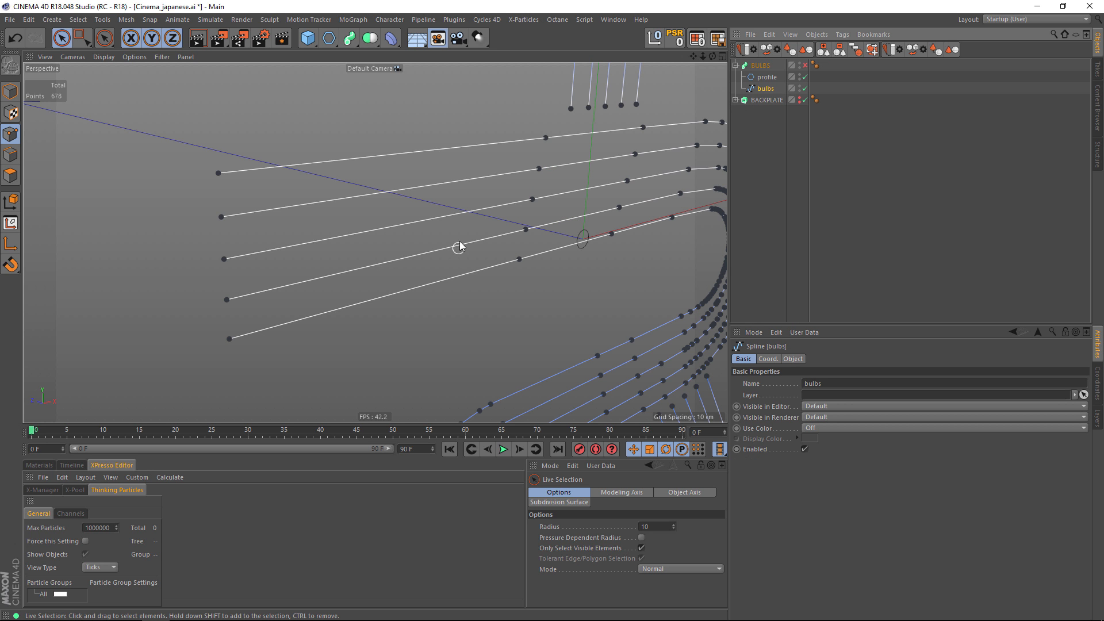
In the Front view, make a vertical Line Cut through the topmost bar's five lines, just inside their left ends.
scroll(562, 203, "down", 5)
mouse_move(561, 202)
left_mouse_down("alt")
mouse_move(533, 205)
mouse_move(559, 207)
left_mouse_up("alt")
scroll(562, 207, "down", 5)
mouse_move(568, 261)
middle_mouse_down("alt")
mouse_move(493, 263)
mouse_move(471, 570)
middle_mouse_up("alt")
scroll(560, 123, "down", 1)
scroll(403, 271, "up", 5)
middle_click_drag(470, 220, 460, 326, "alt")
middle_click_drag(465, 288, 453, 259, "alt")
middle_click(466, 264)
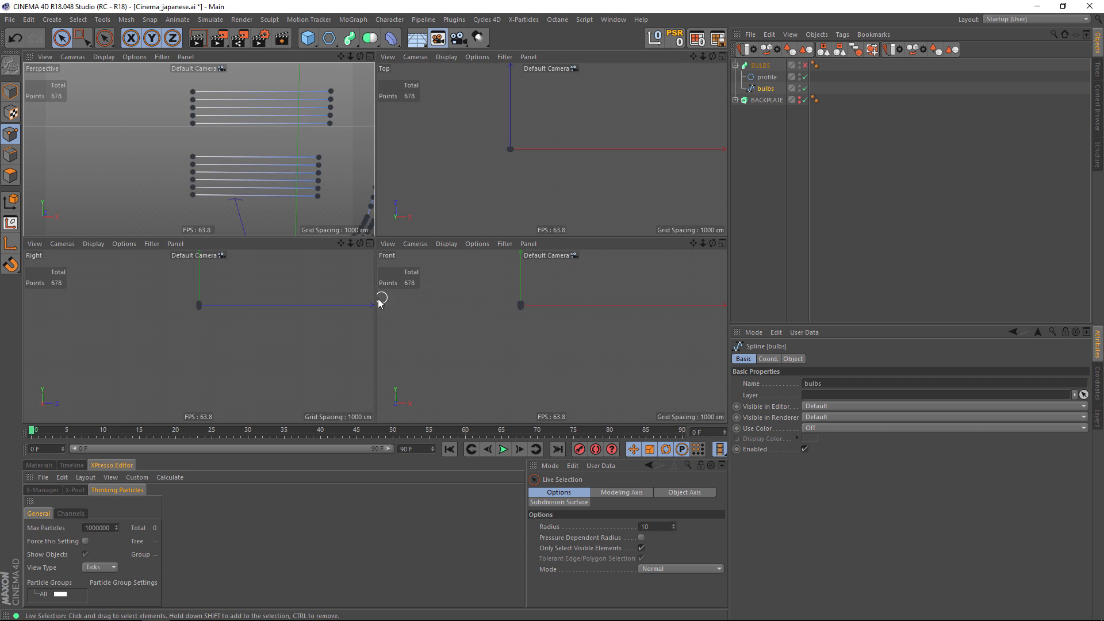
middle_click(490, 296)
scroll(415, 256, "up", 6)
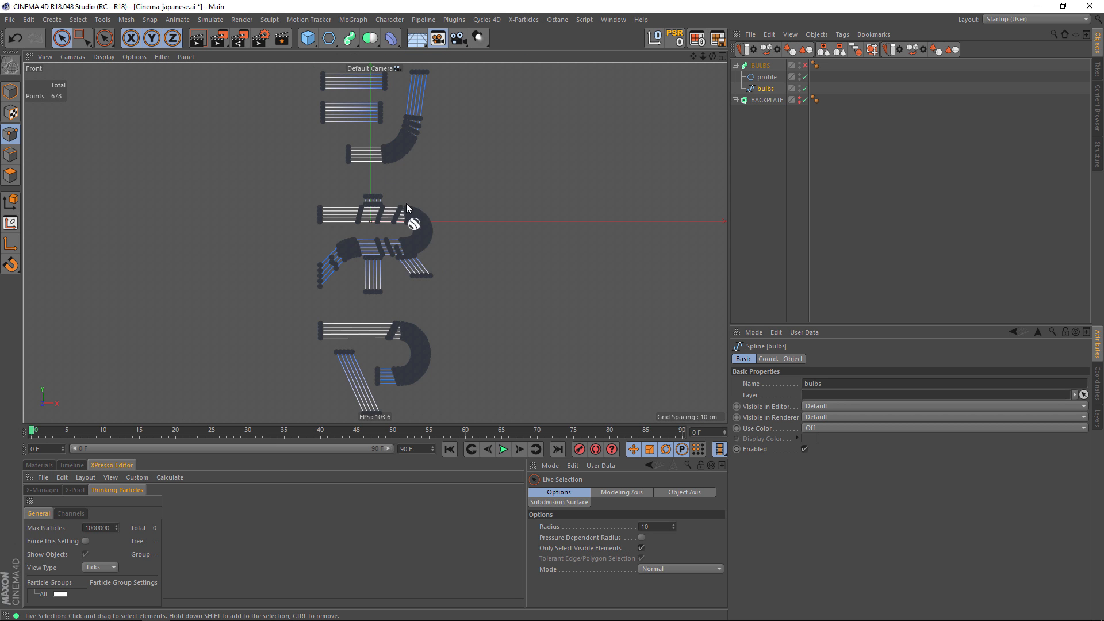
scroll(338, 156, "up", 4)
scroll(431, 278, "up", 3)
middle_click_drag(431, 278, 379, 249, "alt")
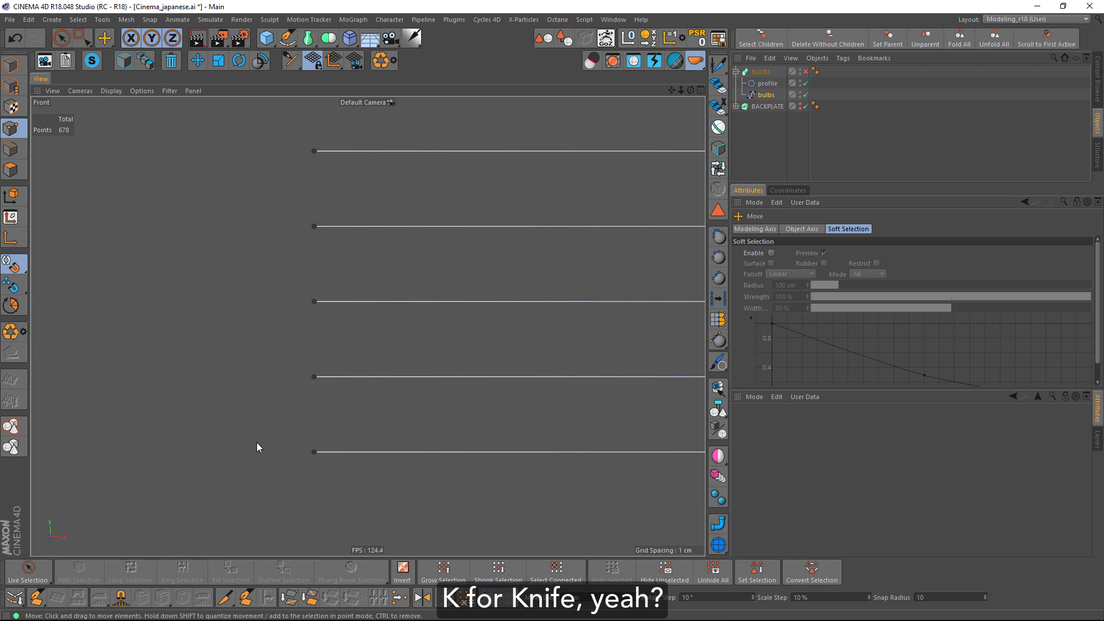
key("k")
key("k")
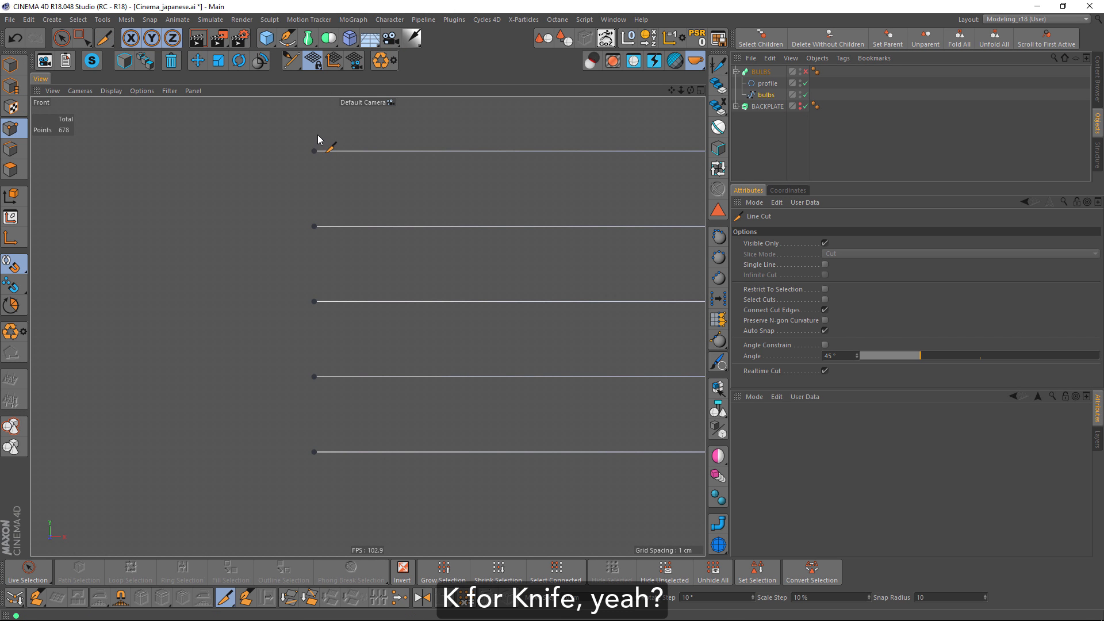
left_click_drag(321, 191, 317, 490)
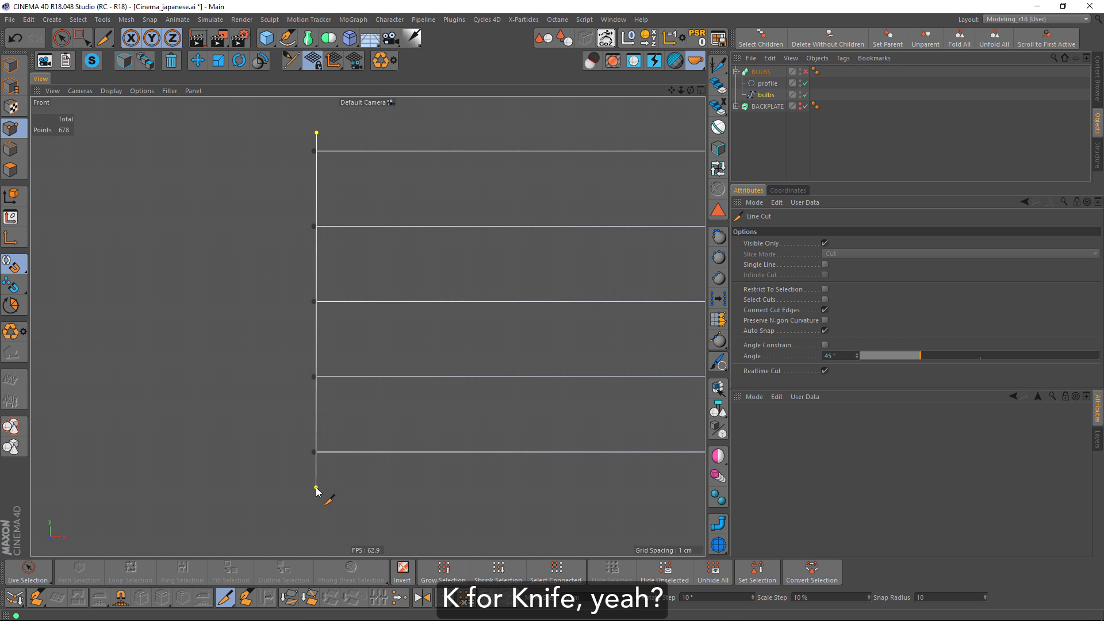
key("Escape")
Select the five outermost left end points of the topmost bar and move them about 9 cm along the Z axis.
left_click_drag(276, 133, 306, 453)
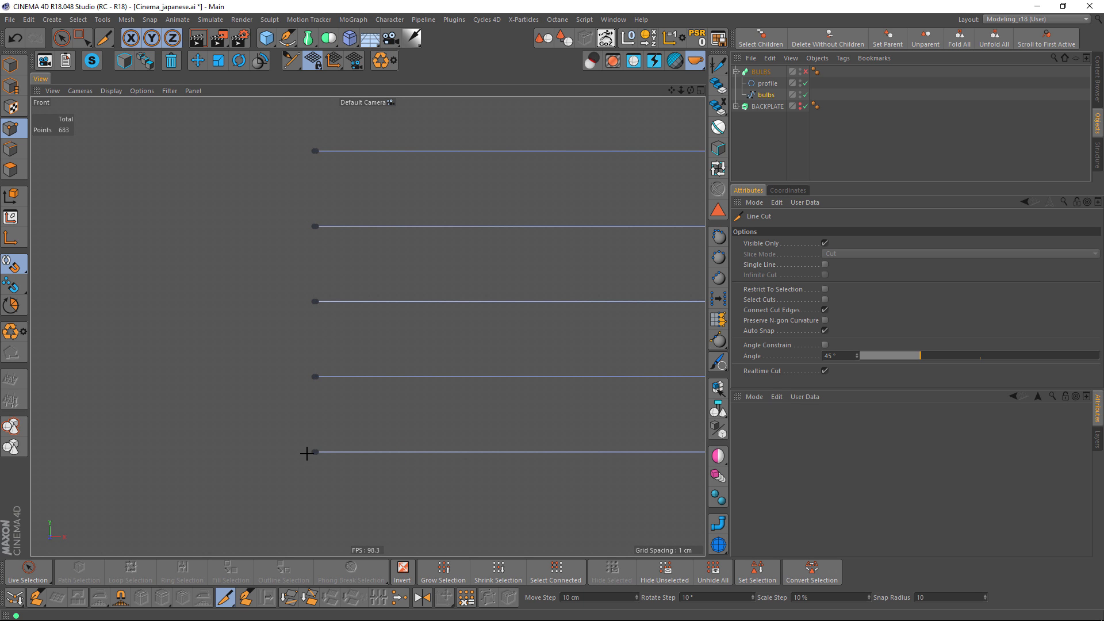
left_click_drag(291, 122, 315, 469)
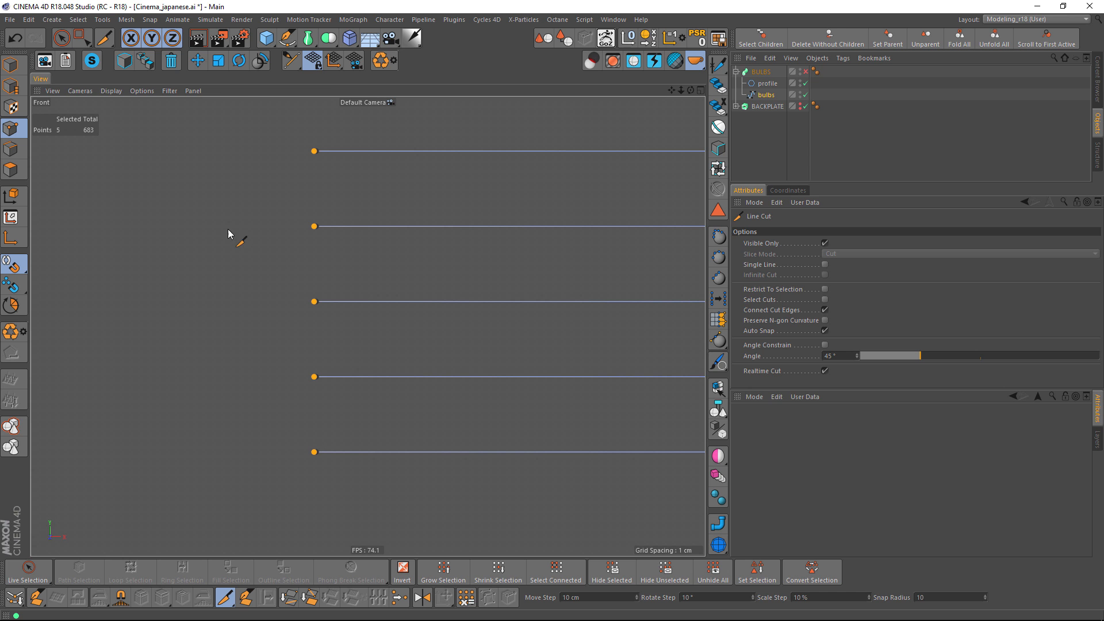
middle_click(247, 216)
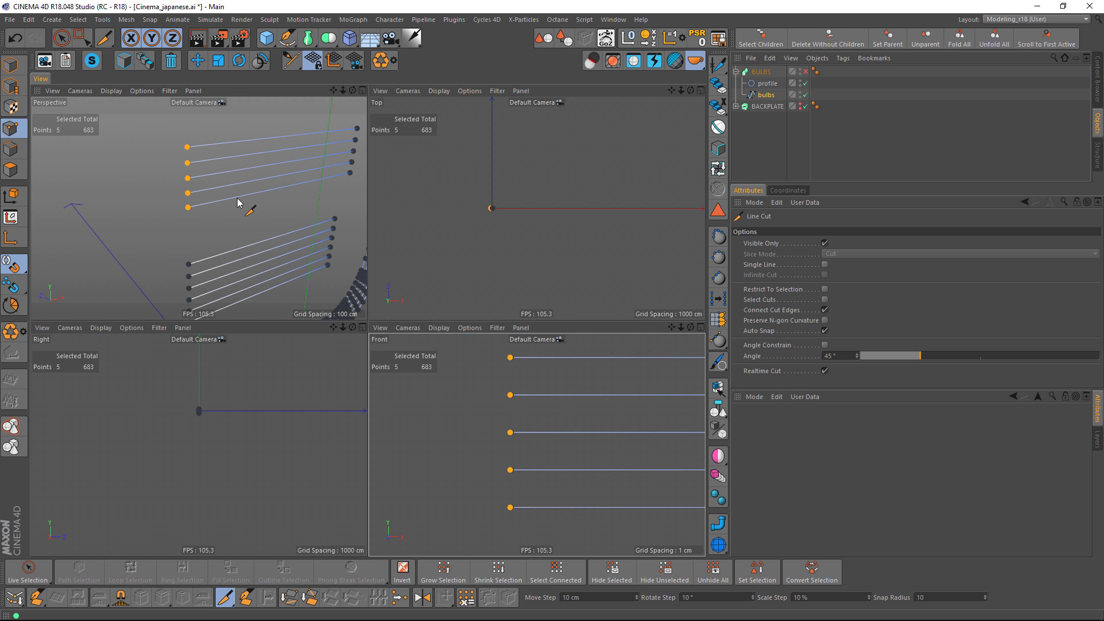
middle_click(239, 204)
left_click_drag(239, 204, 170, 212, "alt")
key("e")
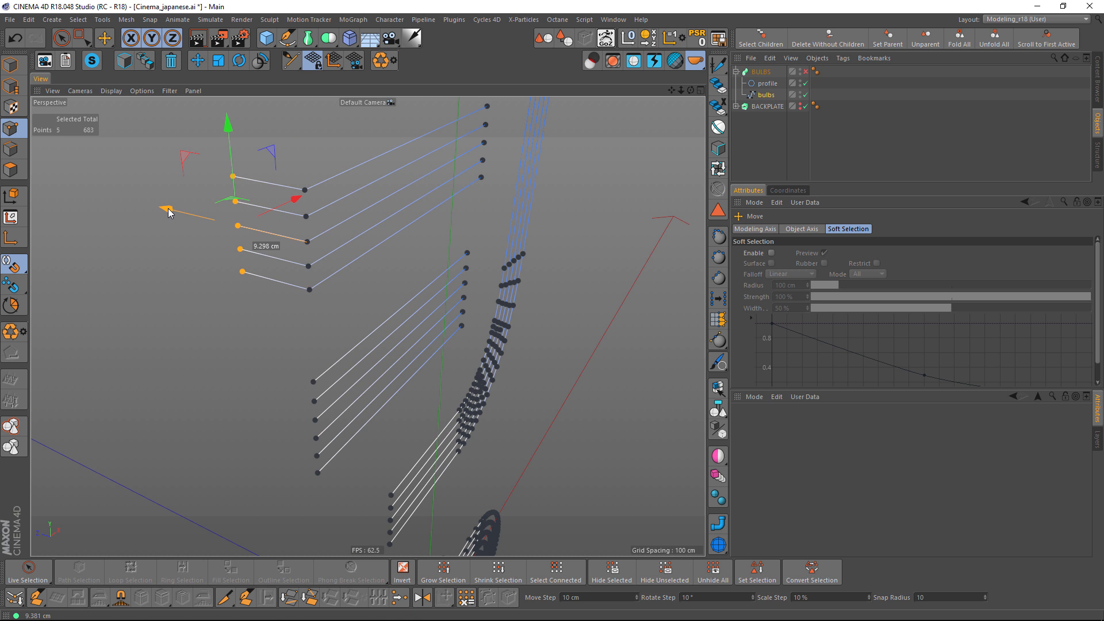
left_click_drag(293, 282, 238, 256, "alt")
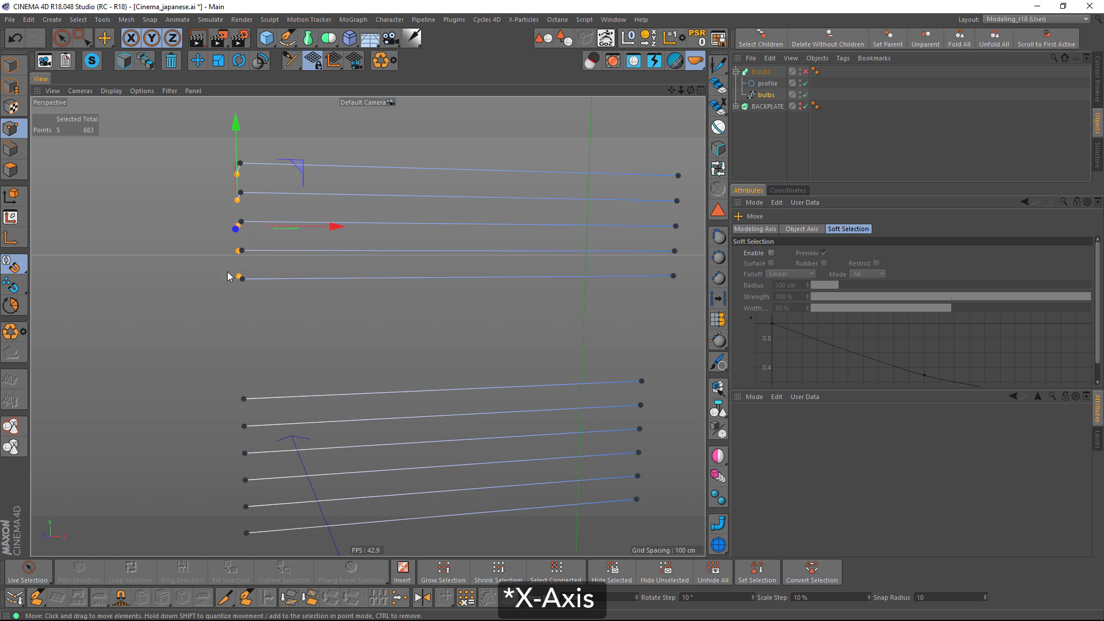
Select the five corner points where the topmost bar's lines bend and round them with Chamfer.
middle_click_drag(251, 254, 330, 345, "alt")
left_click_drag(330, 345, 325, 272, "alt")
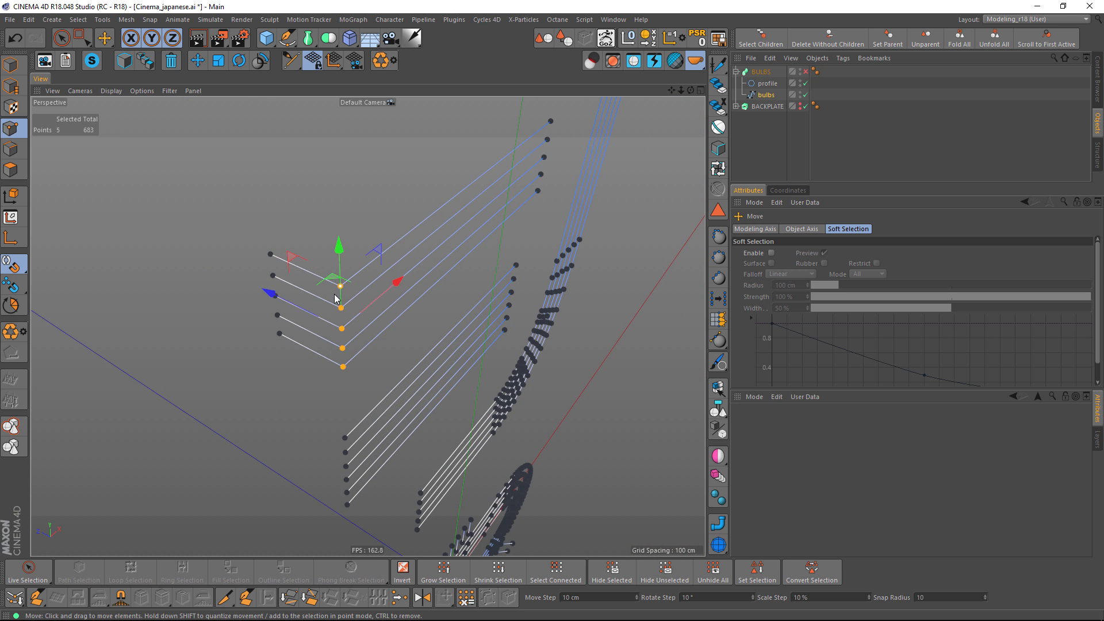
right_click(332, 384)
left_click(360, 486)
left_click_drag(255, 409, 258, 409)
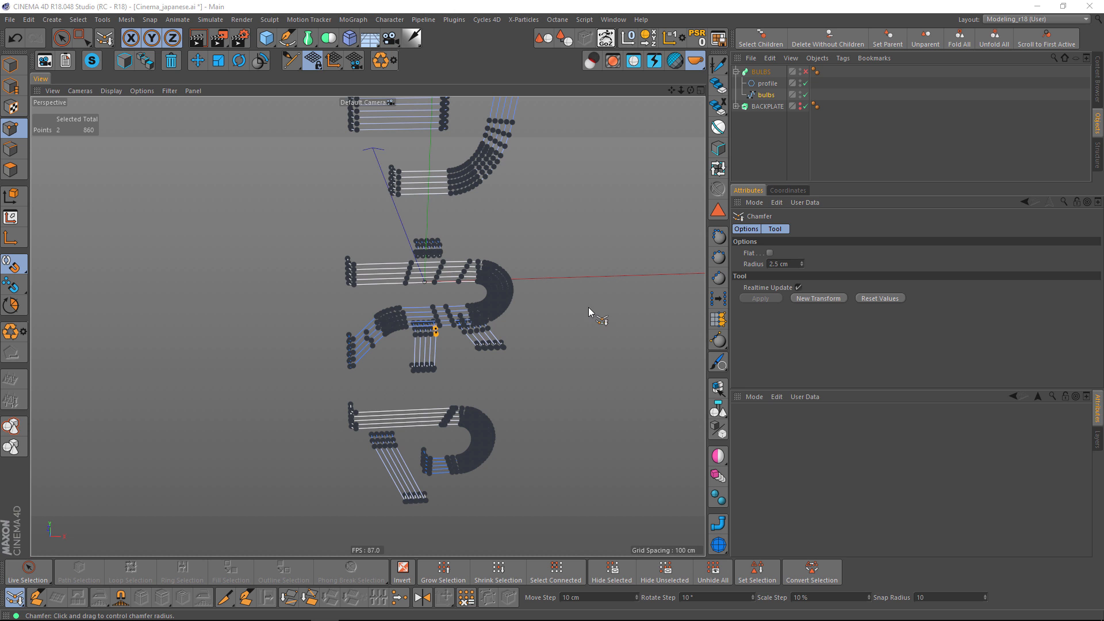
Re-enable the BULBS Sweep object to generate the tubes along the edited spline.
middle_click_drag(563, 293, 576, 278, "alt")
left_click_drag(577, 278, 543, 296, "alt")
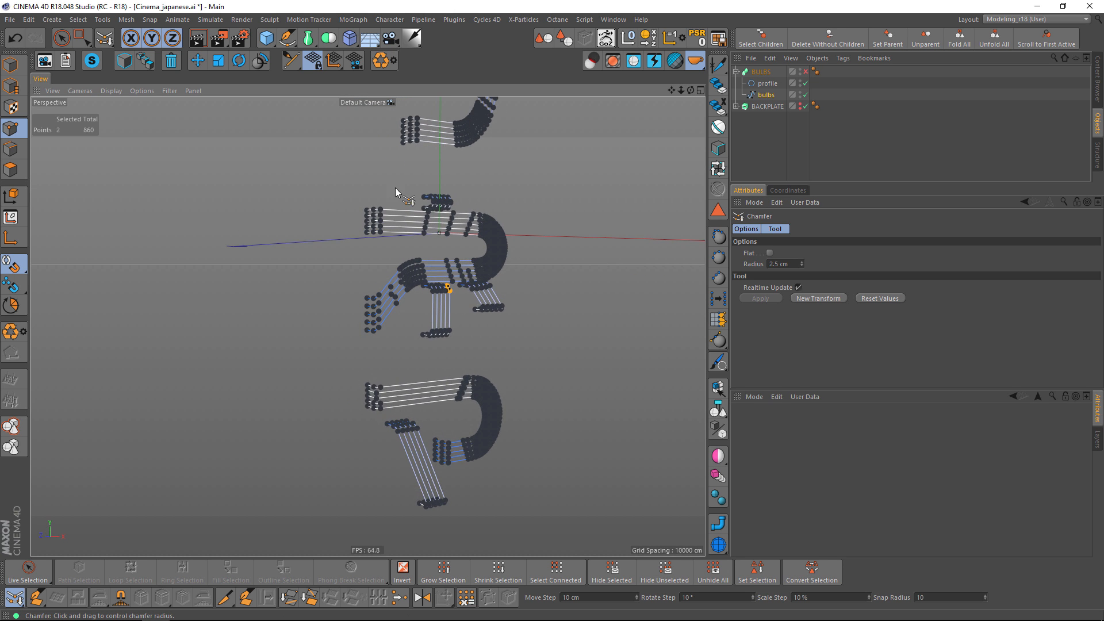
right_click_drag(394, 185, 450, 144, "alt")
left_click_drag(463, 107, 405, 322, "alt")
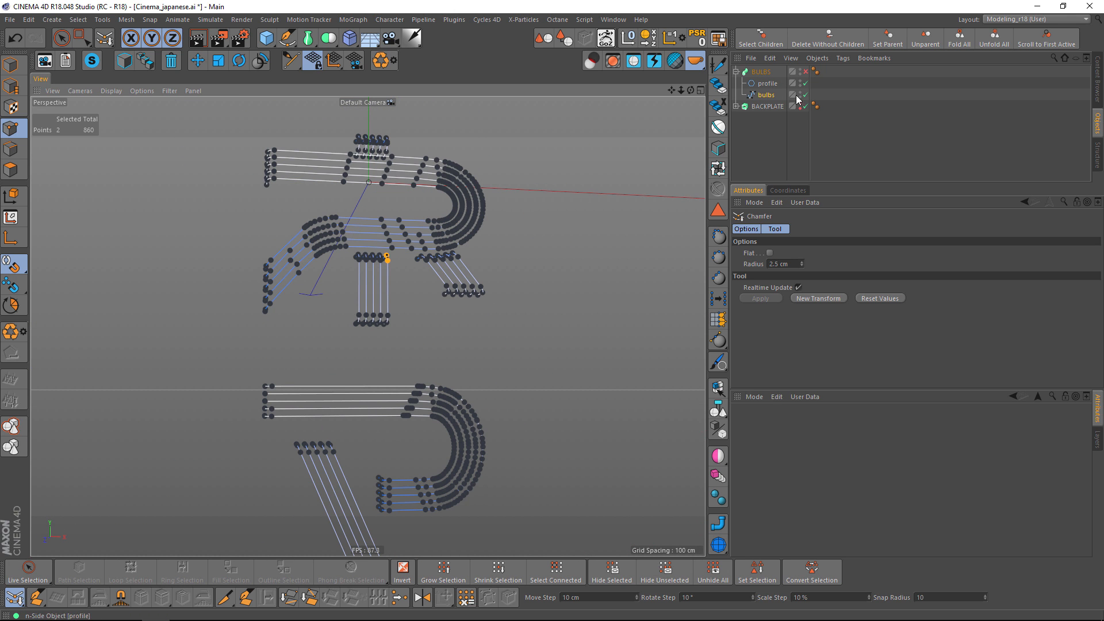
left_click(806, 71)
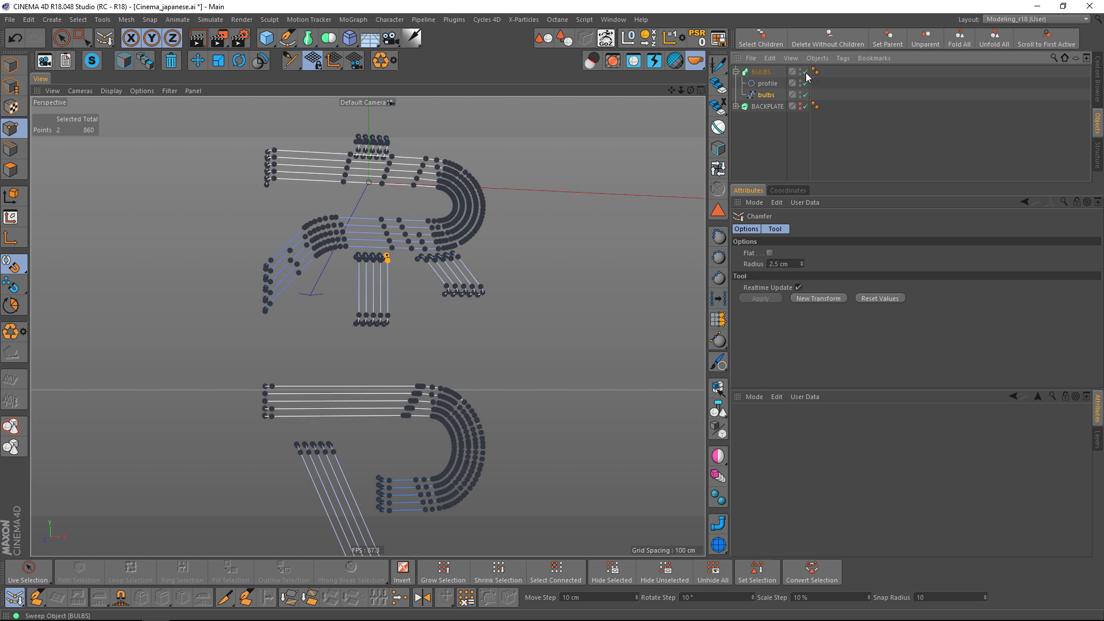
Disable the BULBS Sweep and select the bulbs spline in point mode for editing on the top character シ.
left_click_drag(520, 244, 381, 356, "alt")
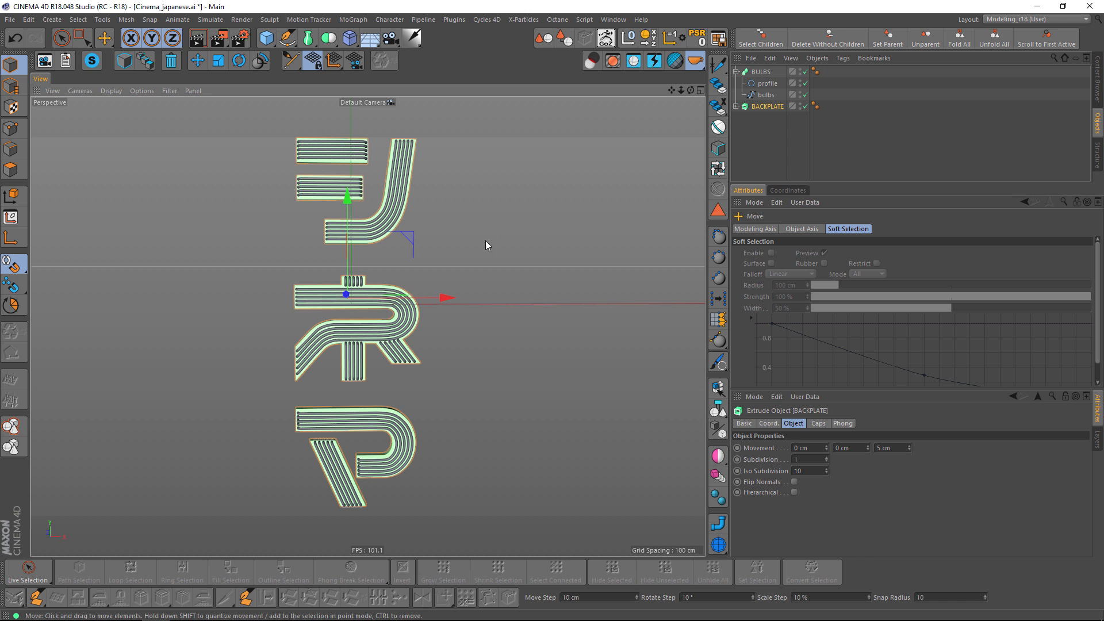
scroll(357, 305, "up", 5)
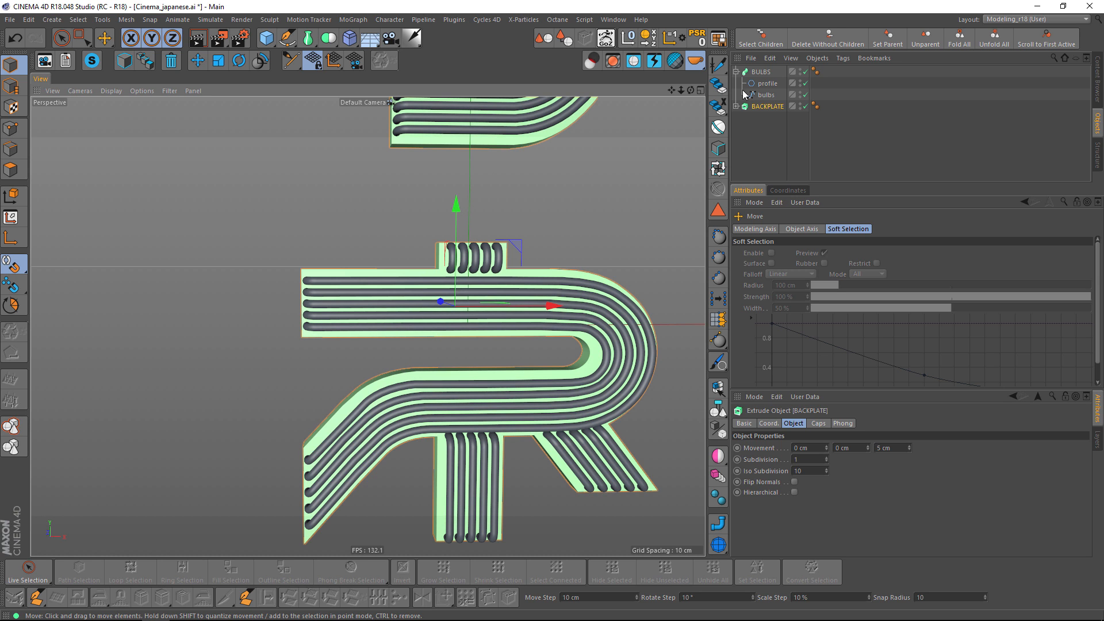
left_click(806, 71)
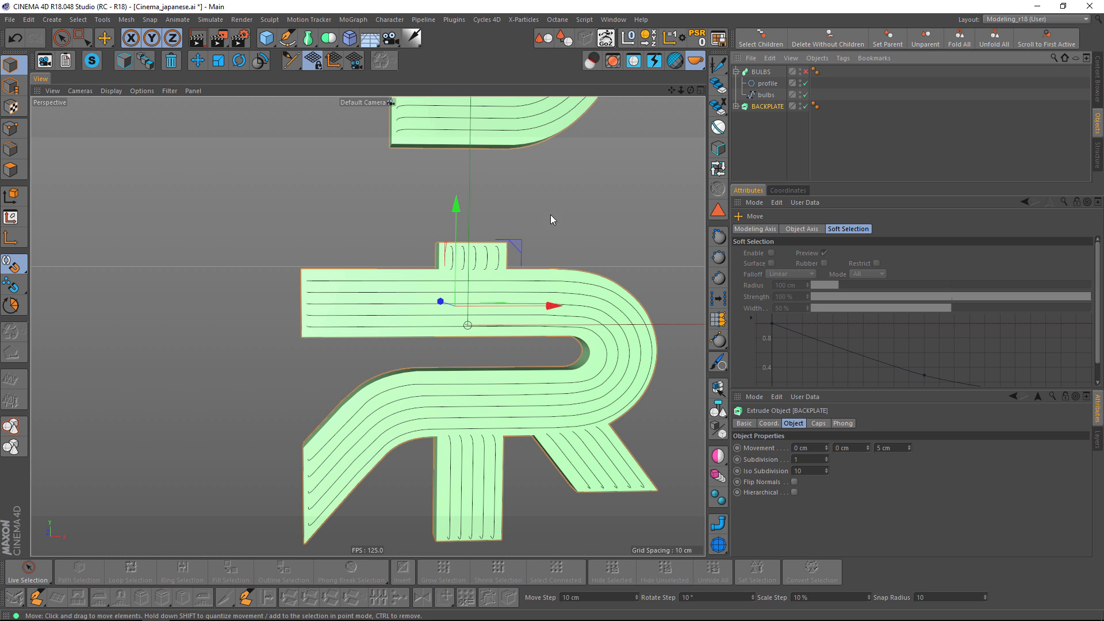
left_click(11, 128)
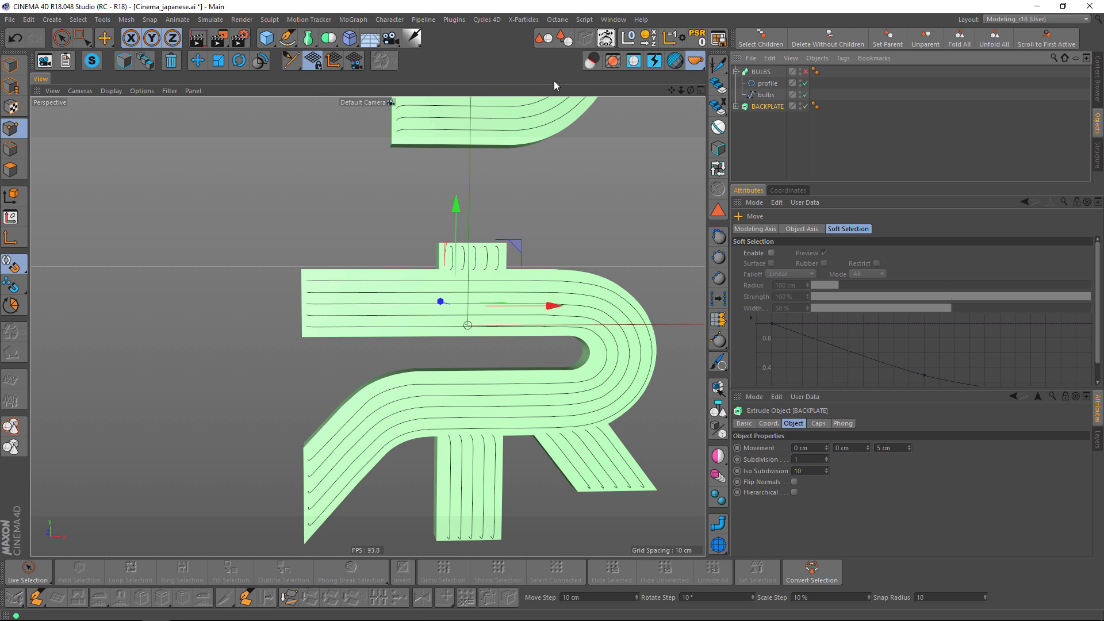
middle_click_drag(559, 193, 517, 270, "alt")
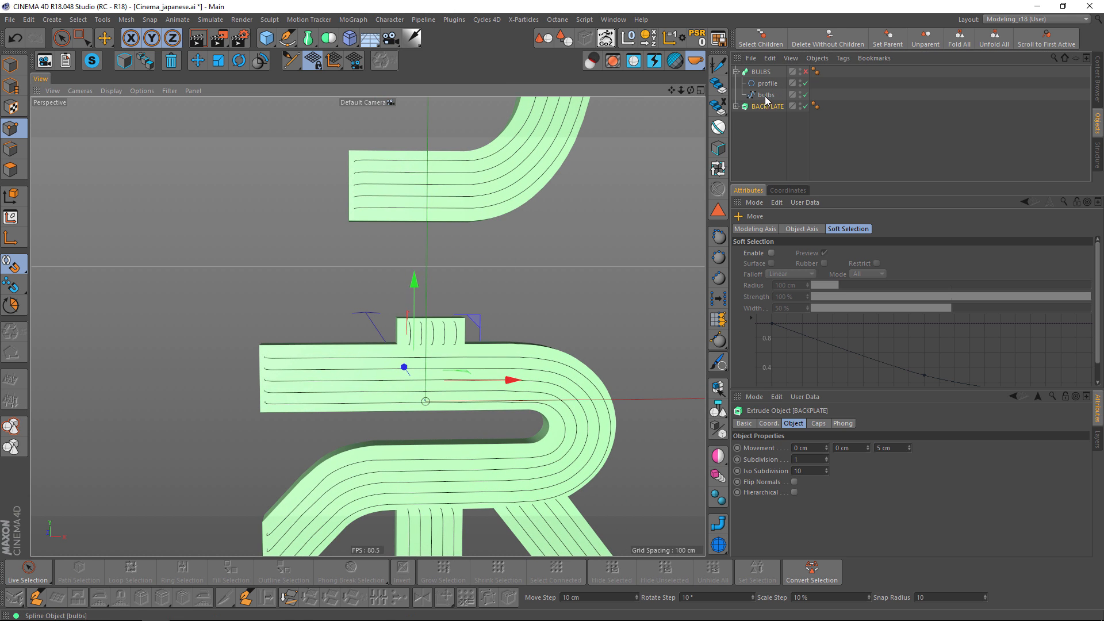
left_click(766, 97)
mouse_move(492, 232)
middle_mouse_down("alt")
mouse_move(450, 337)
mouse_move(454, 356)
middle_mouse_up("alt")
middle_click_drag(351, 295, 378, 430, "alt")
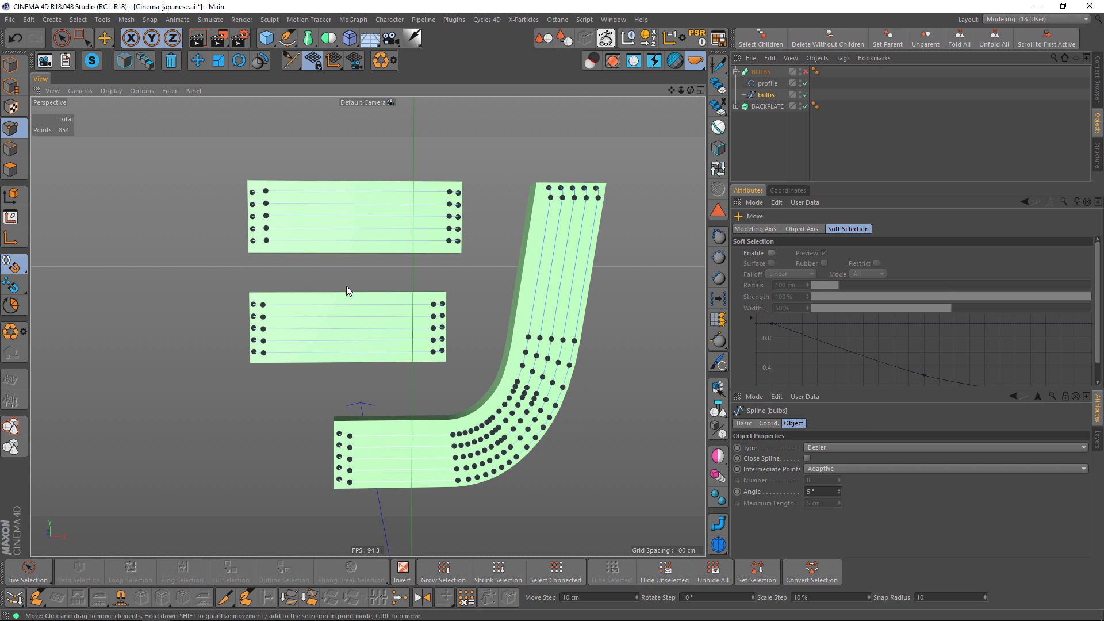
Select end points on the outermost lines of シ and of the short stroke atop ネ, and extend the selection with Select Connected.
key("9")
left_click(257, 303)
left_click(266, 190, "shift")
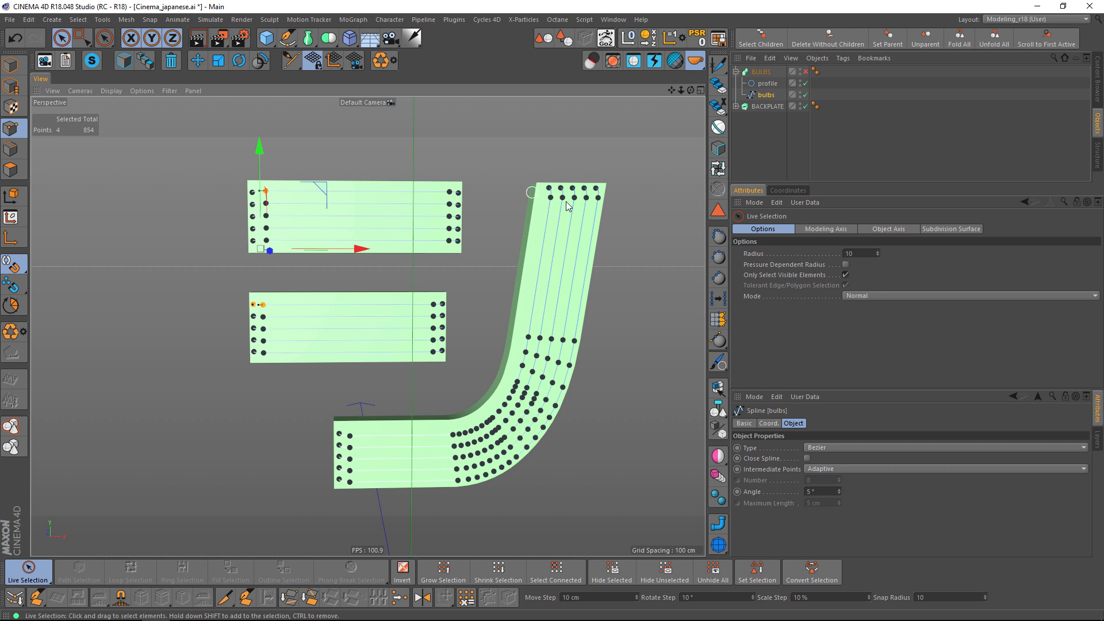
left_click(547, 190, "shift")
left_click(596, 188, "shift")
middle_click_drag(588, 351, 597, 153, "alt")
middle_click_drag(447, 384, 493, 318, "alt")
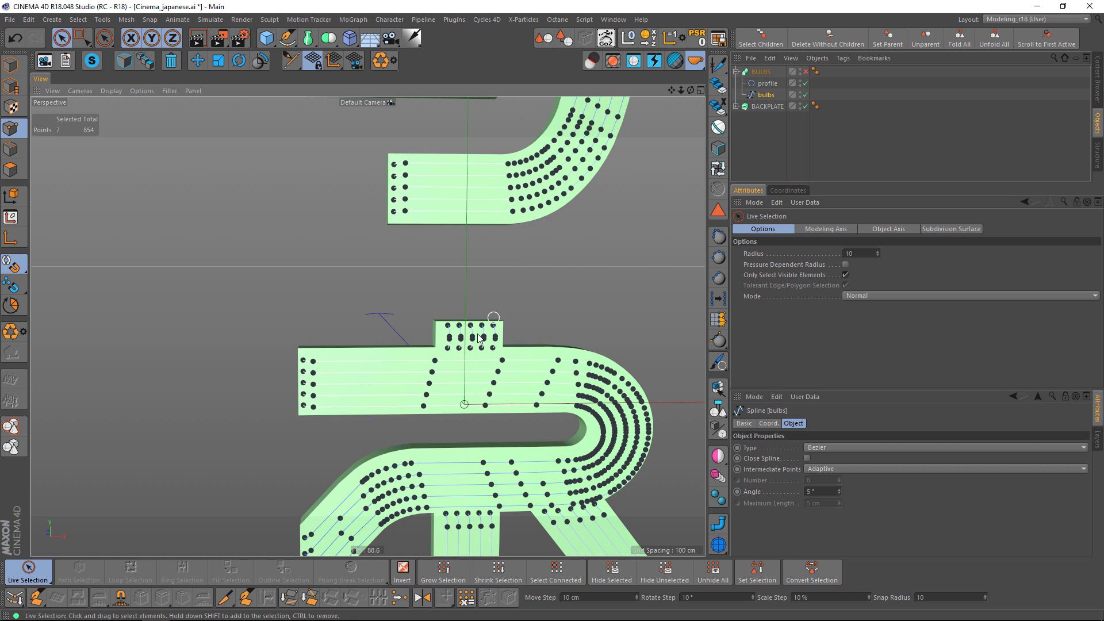
left_click(447, 326, "shift")
key("u")
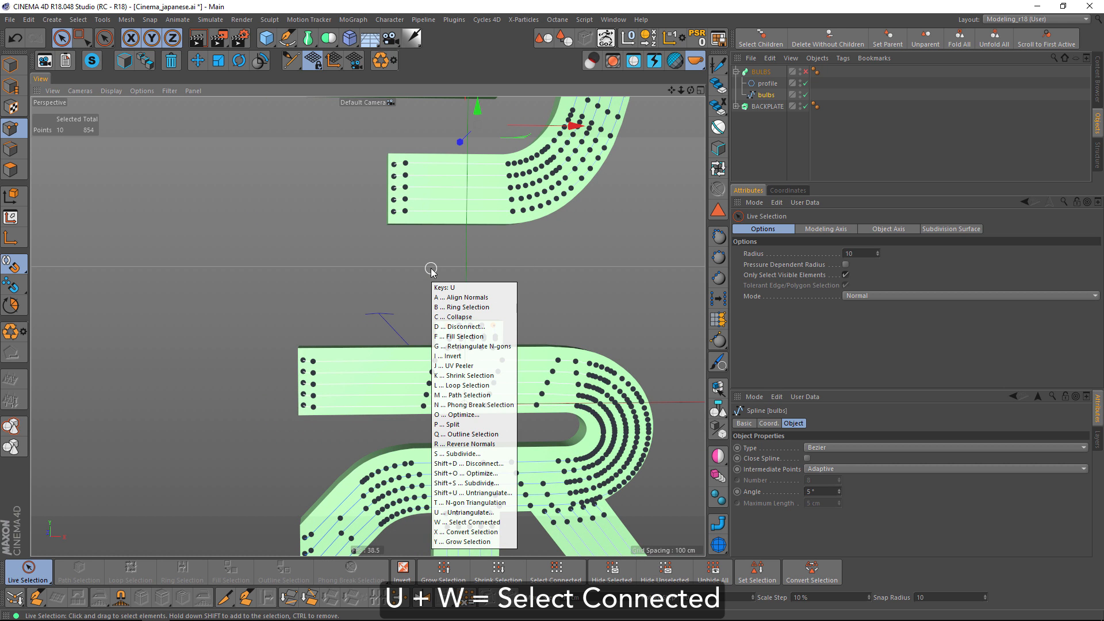
key("w")
Add the connected points of the inner edge line of ネ's looped stroke, plus an end point of its outer edge line, to the selection.
scroll(434, 271, "down", 4)
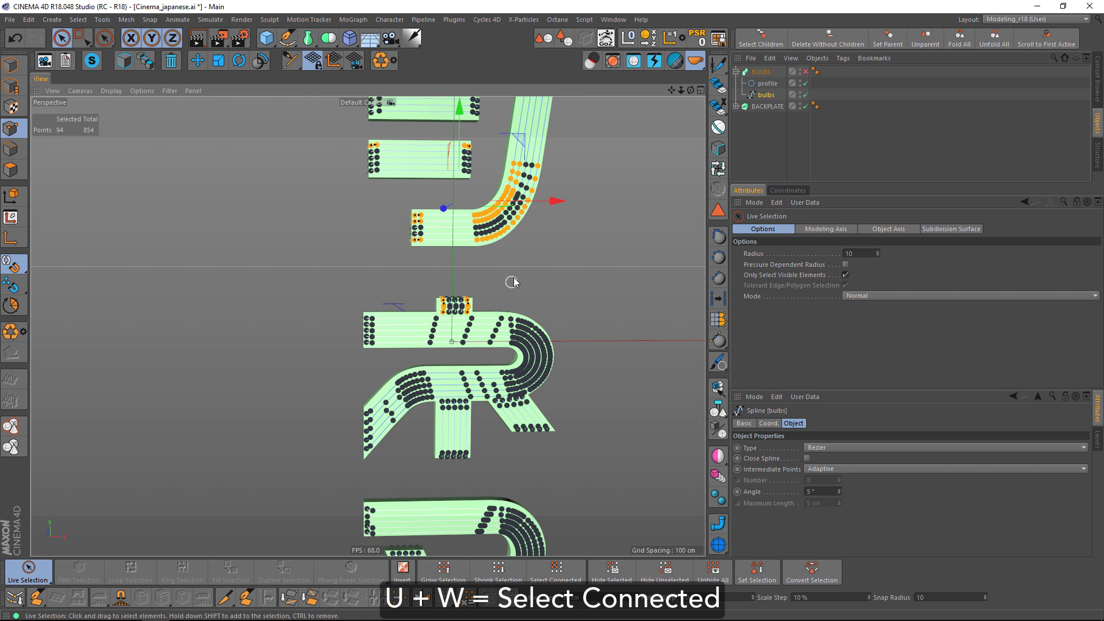
scroll(456, 265, "up", 3)
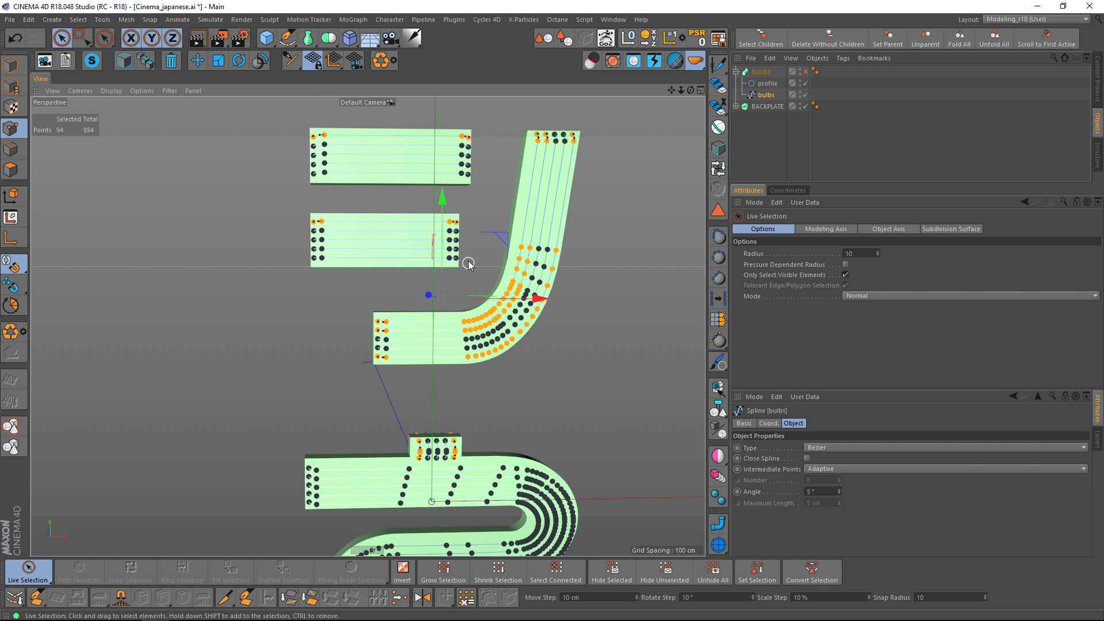
middle_click_drag(462, 400, 474, 326, "alt")
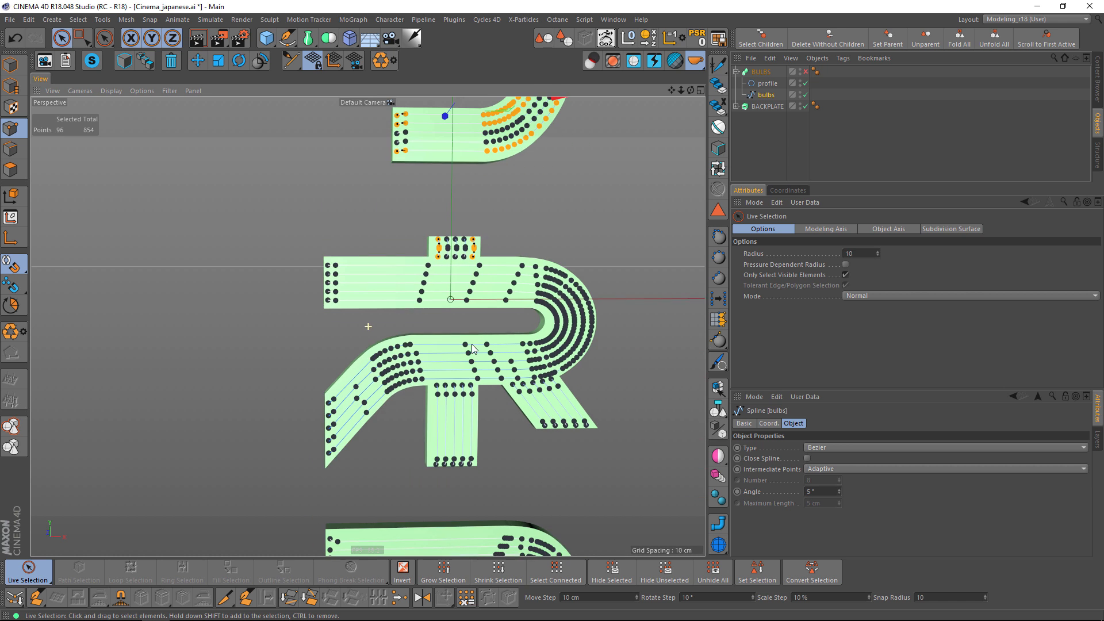
left_click(335, 305, "shift")
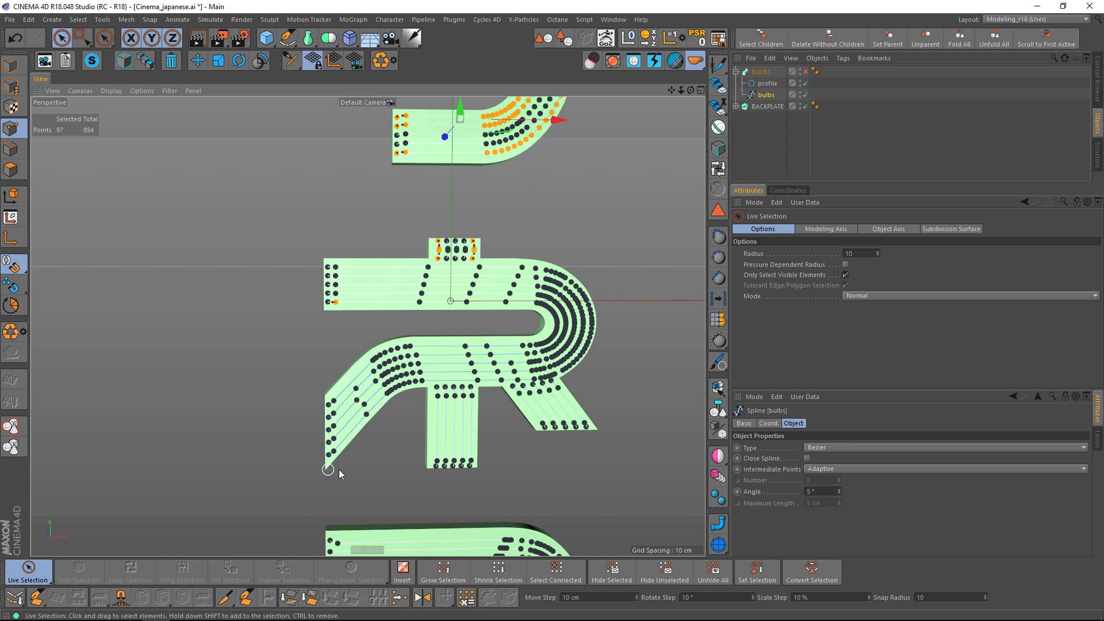
right_click(410, 449)
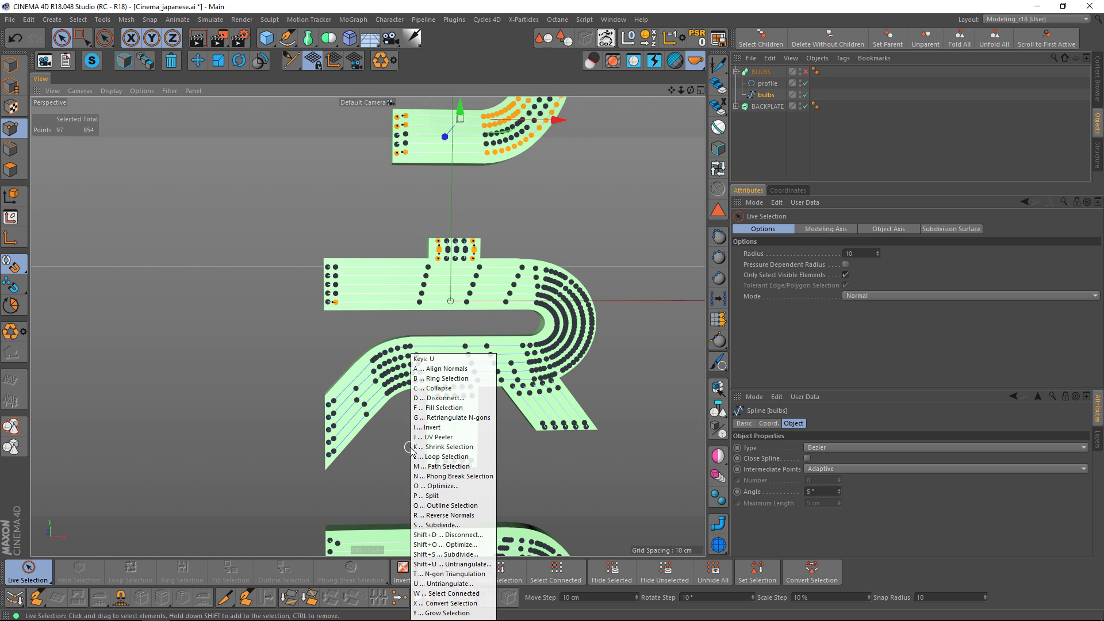
left_click(414, 448)
left_click(332, 454, "shift")
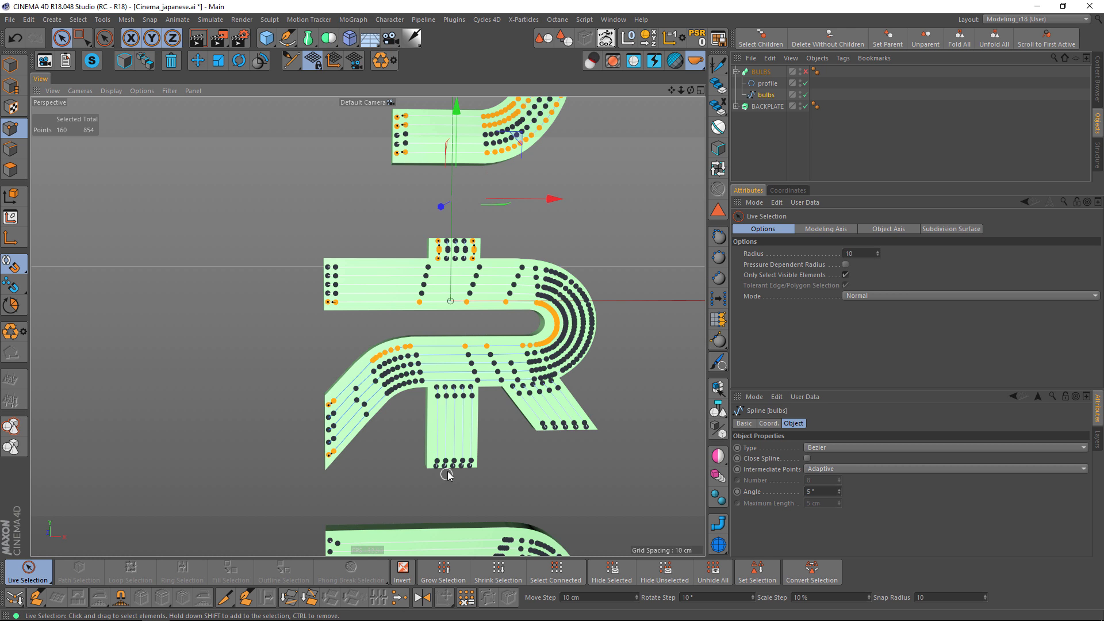
Add the two outermost lines of ネ's vertical and diagonal legs to the selection, extending it with Select Connected.
left_click(437, 465, "shift")
left_click(474, 463, "shift")
key("u")
key("w")
middle_click_drag(536, 481, 454, 457, "alt")
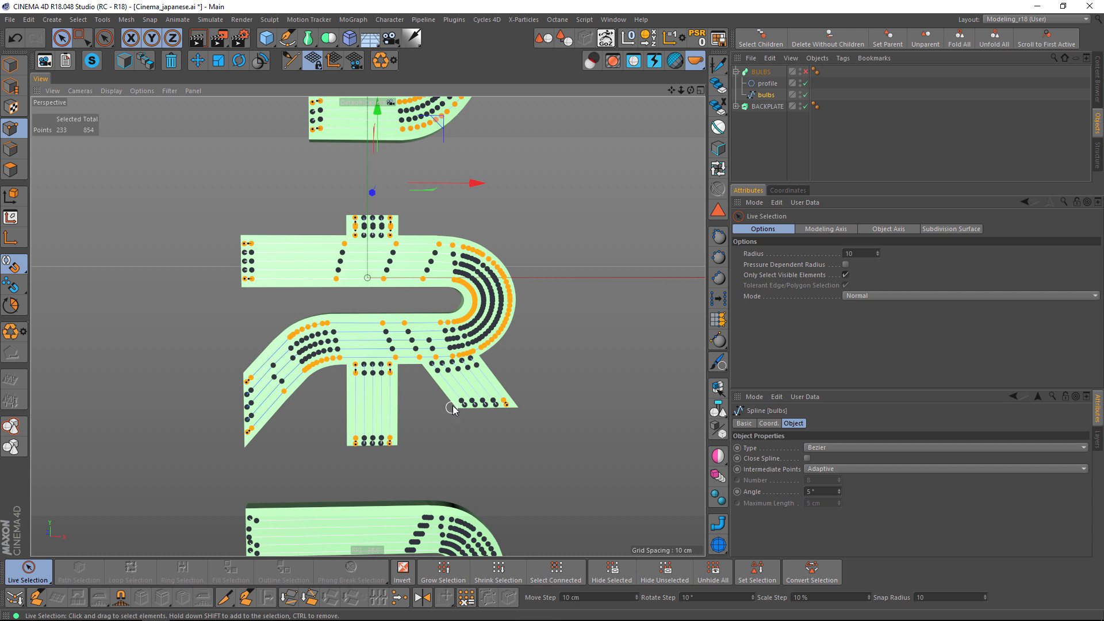
right_click(452, 443)
left_click(470, 444)
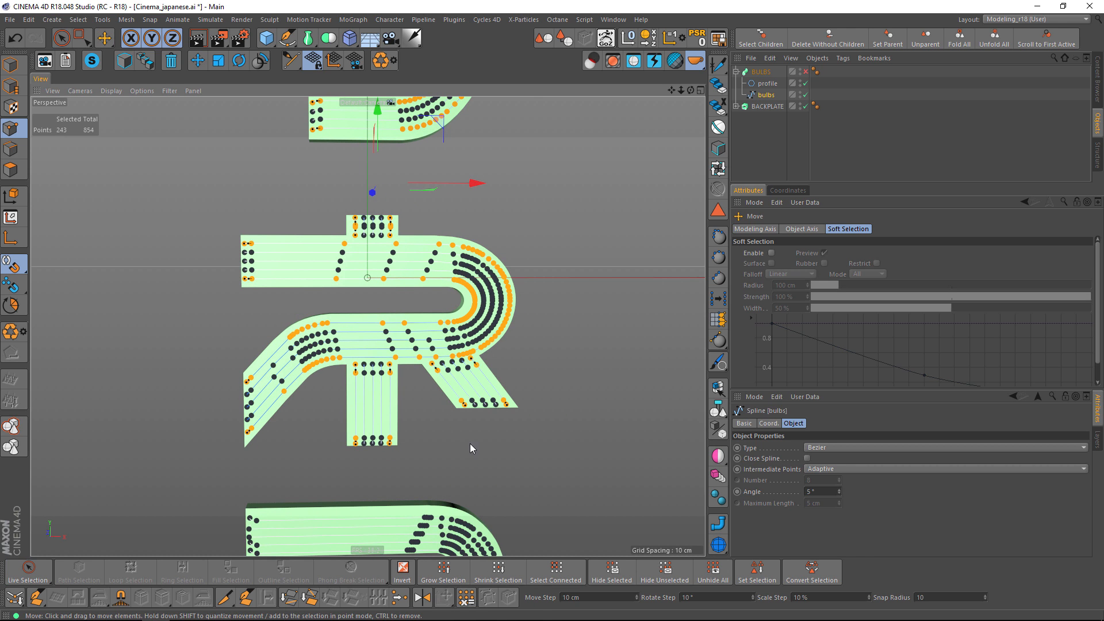
Add the outermost lines of both strokes of the bottom character マ to the selection with Select Connected.
middle_click_drag(485, 481, 490, 310, "alt")
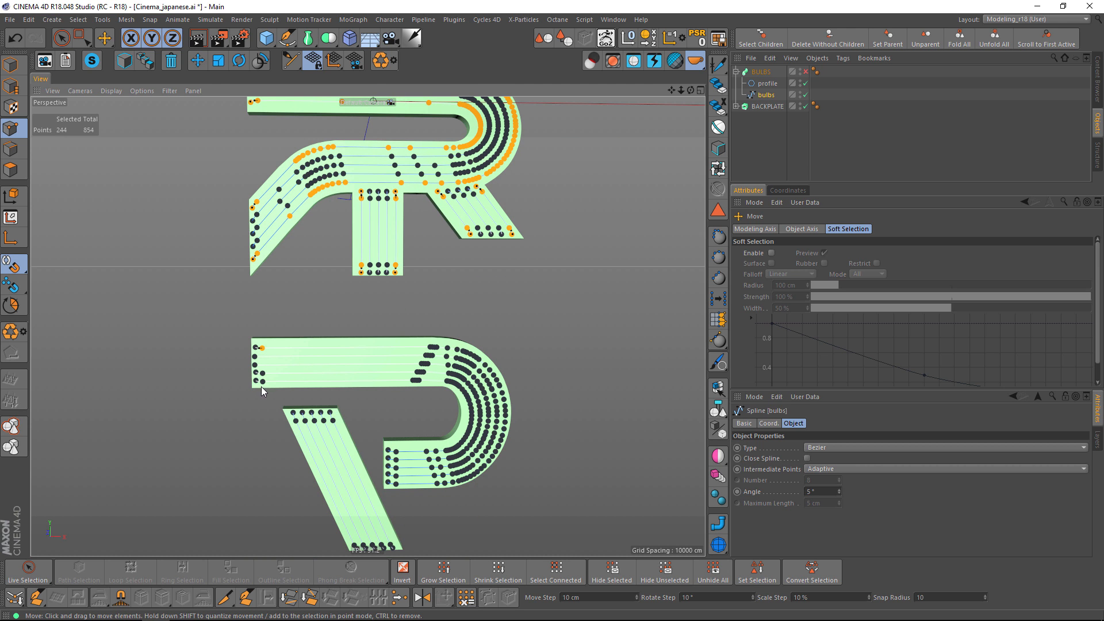
key("9")
left_click(262, 383, "shift")
left_click(333, 420, "shift")
right_click(393, 482)
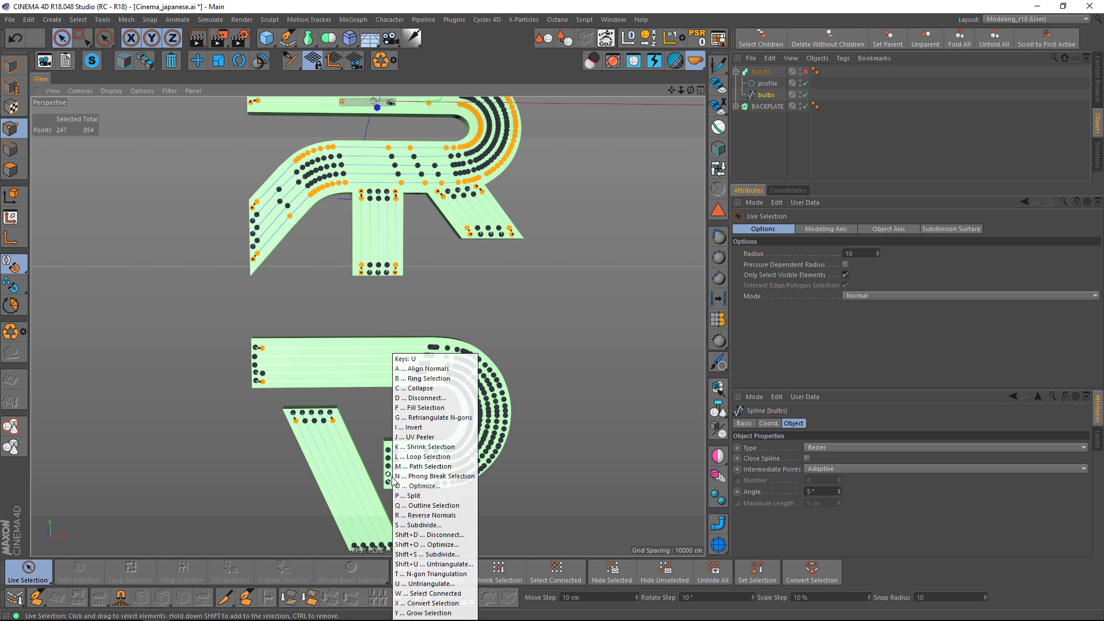
left_click(409, 495)
middle_click_drag(420, 502, 416, 378, "alt")
Subtract the wrongly included second line from the inside of シ's long curved stroke from the point selection.
scroll(417, 379, "down", 5)
middle_click_drag(420, 292, 396, 468, "alt")
middle_click_drag(404, 340, 402, 409, "alt")
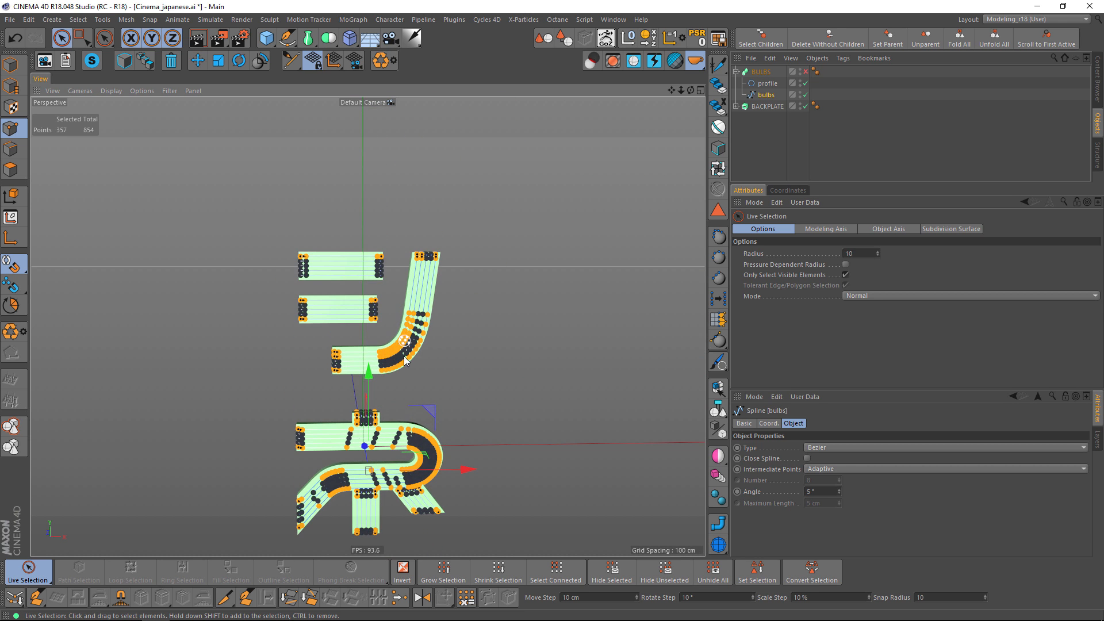
middle_click_drag(406, 362, 393, 346, "alt")
scroll(389, 348, "up", 4)
scroll(325, 354, "up", 3)
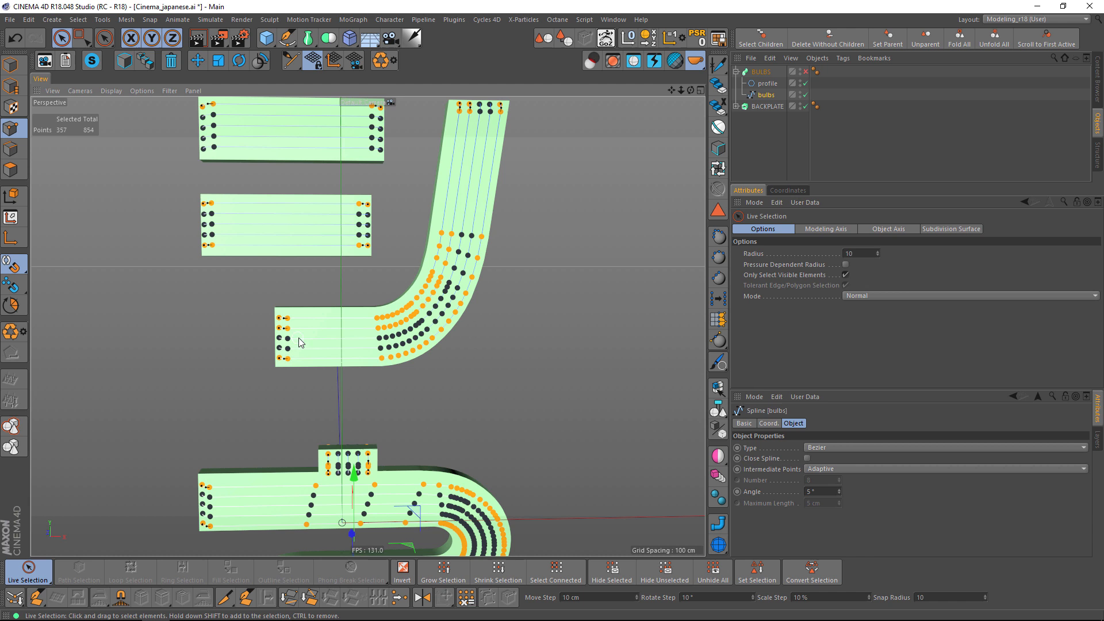
scroll(359, 319, "up", 3)
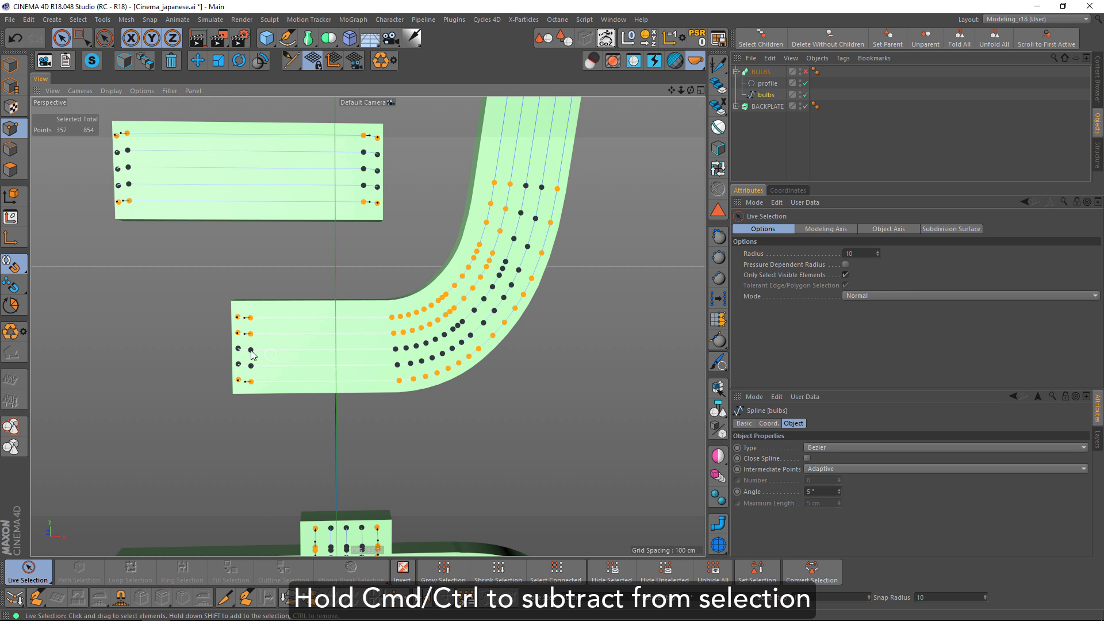
mouse_move(247, 344)
left_mouse_down("ctrl")
mouse_move(235, 335)
mouse_move(449, 322)
mouse_move(493, 270)
mouse_move(510, 177)
left_mouse_up("ctrl")
middle_click_drag(544, 221, 501, 487, "alt")
mouse_move(506, 255)
left_mouse_down("ctrl")
mouse_move(491, 261)
mouse_move(503, 378)
left_mouse_up("ctrl")
middle_click_drag(506, 368, 502, 315, "alt")
Split the selected outer lines into a new spline object and delete them from the original bulbs spline.
scroll(502, 318, "down", 4)
scroll(518, 364, "down", 4)
middle_click_drag(519, 374, 511, 329, "alt")
scroll(515, 356, "down", 4)
middle_click_drag(518, 388, 448, 320, "alt")
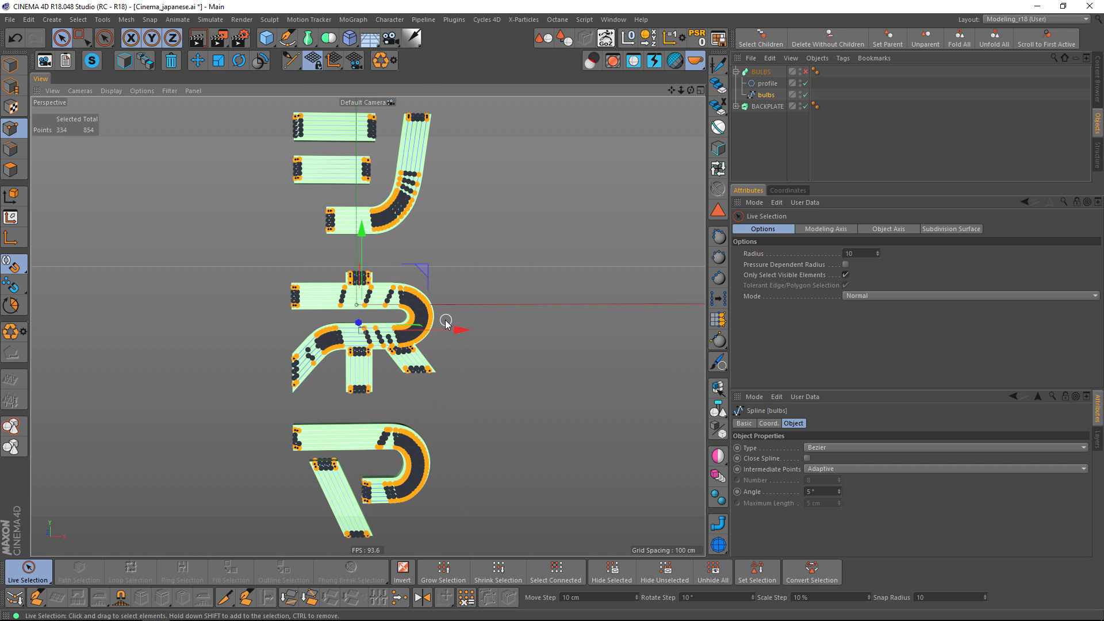
key("u")
key("p")
key("p")
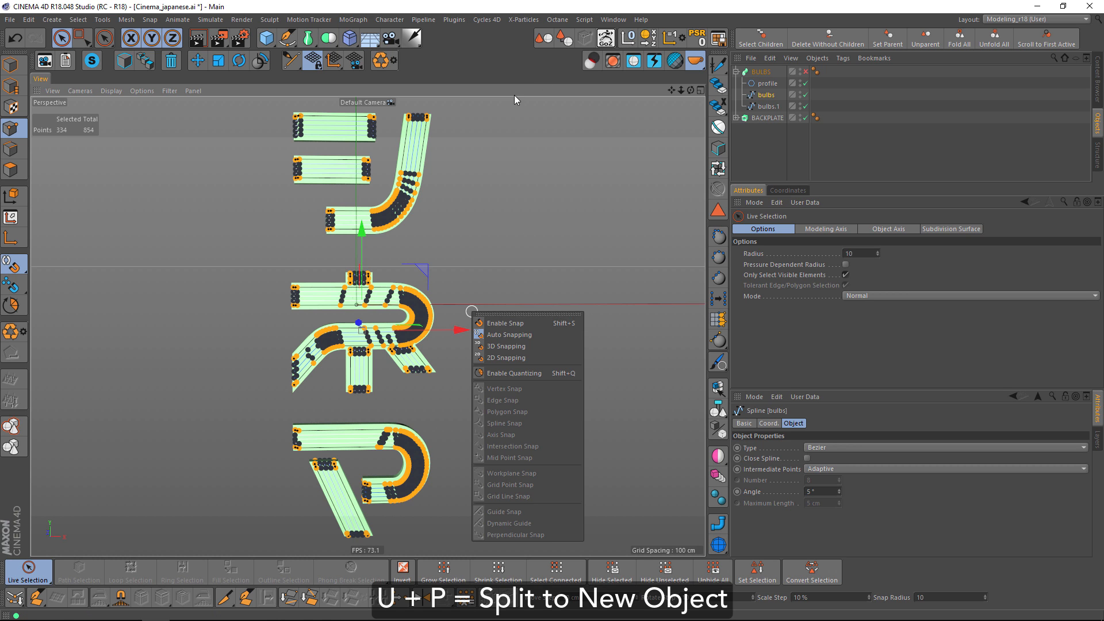
left_click(524, 112)
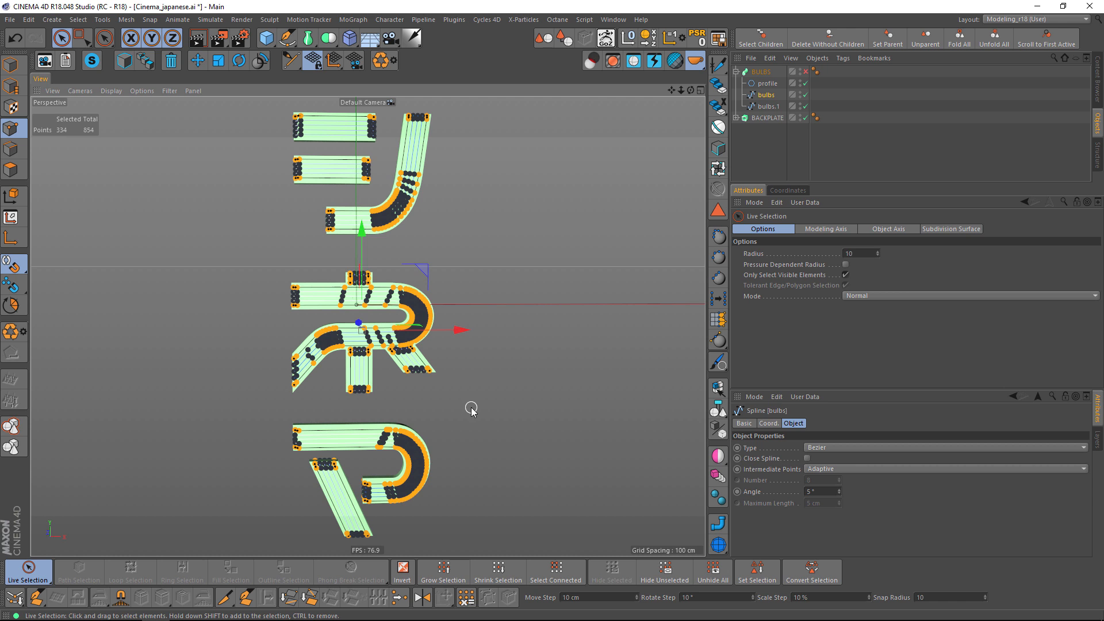
key("BackSpace")
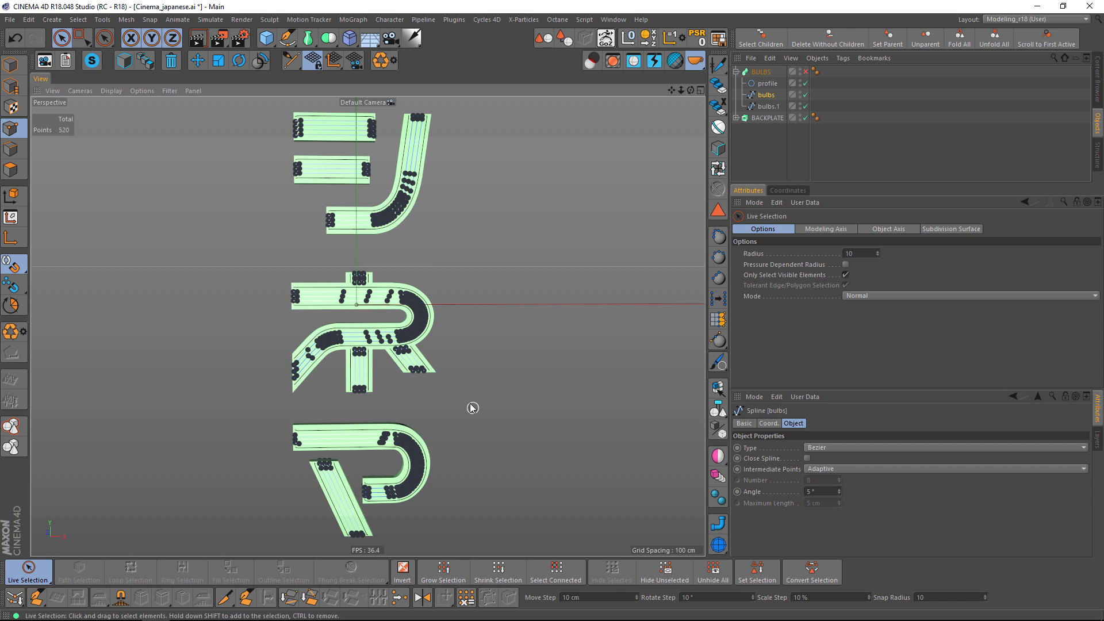
Rename the split-off spline to OUTER and reselect the bulbs spline.
left_click(769, 107)
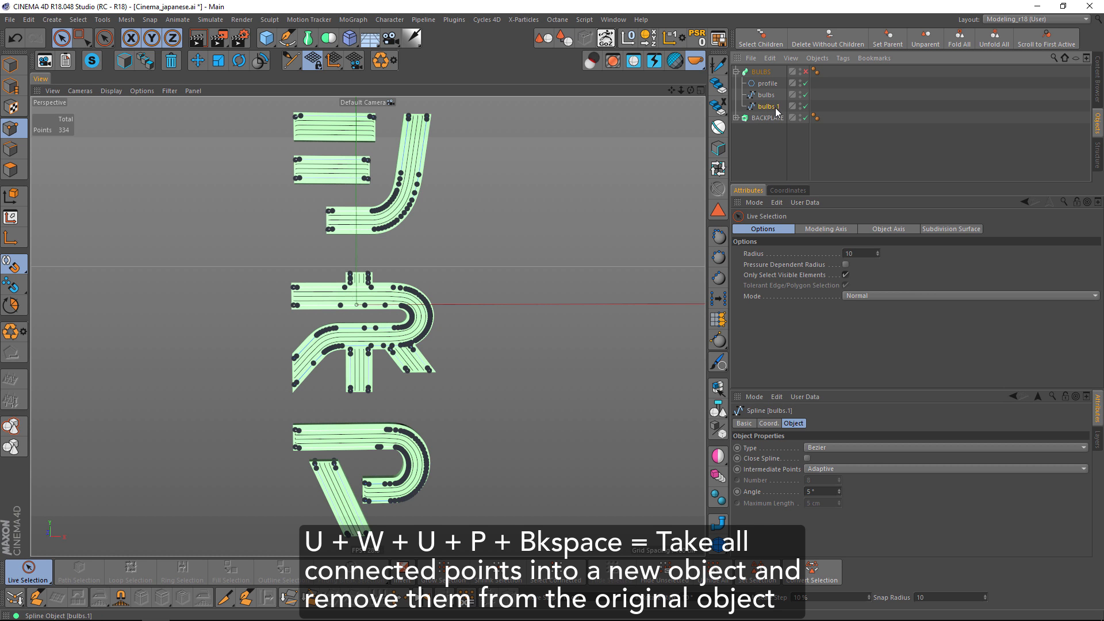
double_click(775, 109)
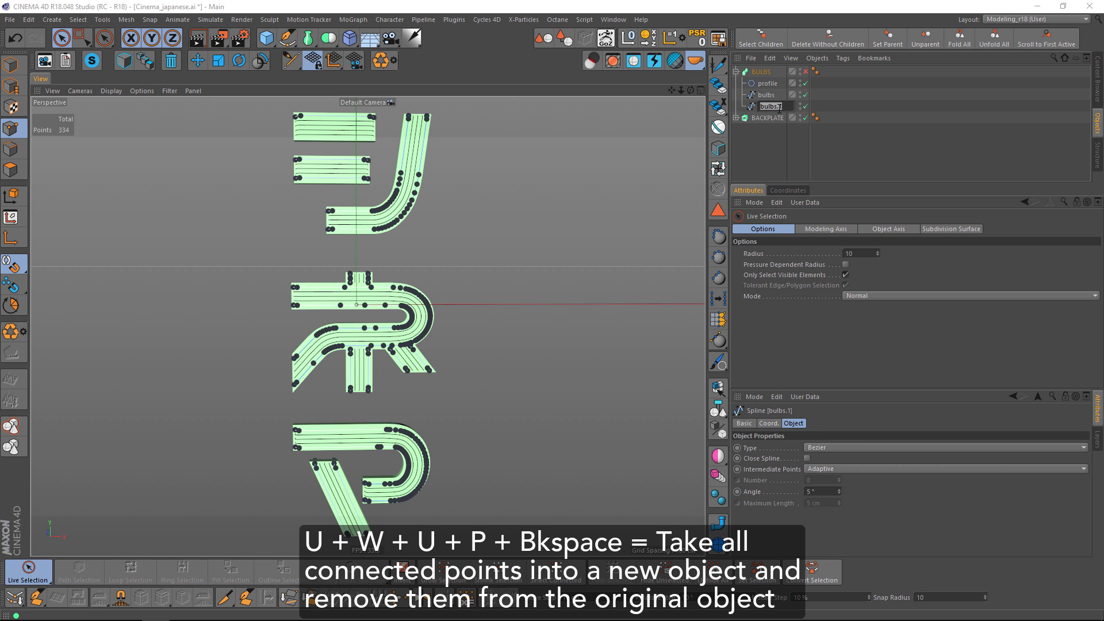
type("OUTER")
key("Return")
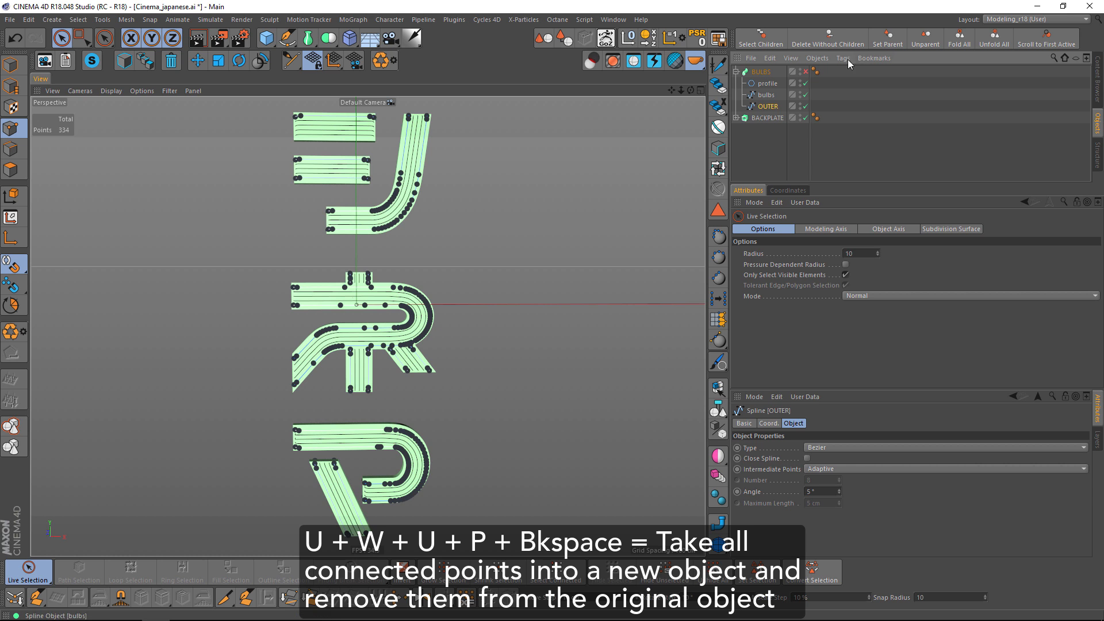
left_click(764, 95)
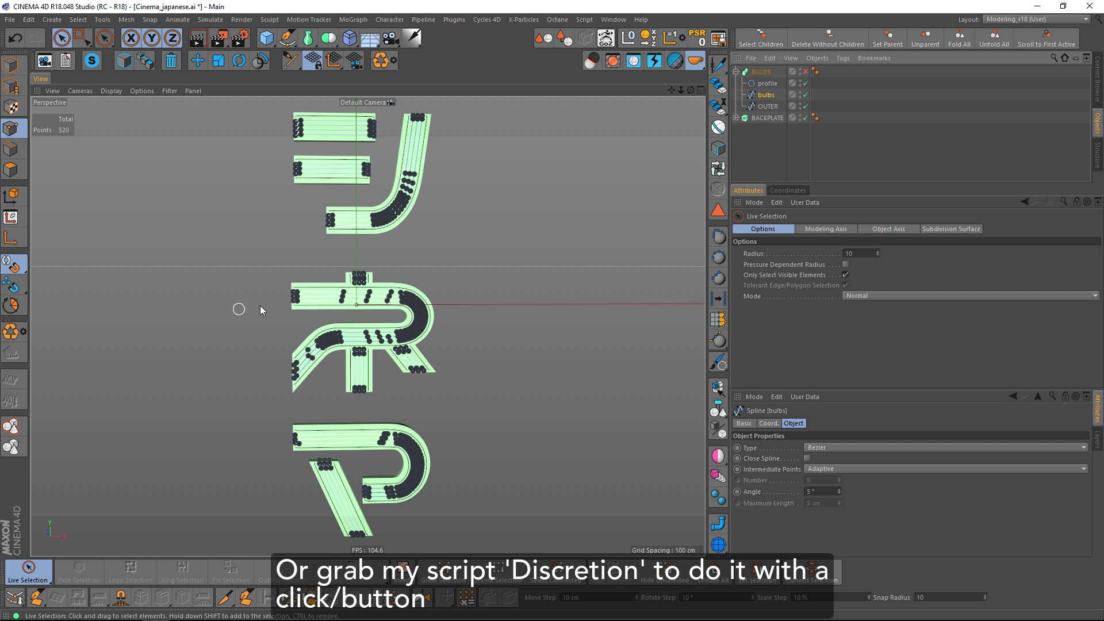
scroll(316, 299, "up", 5)
left_click(291, 293)
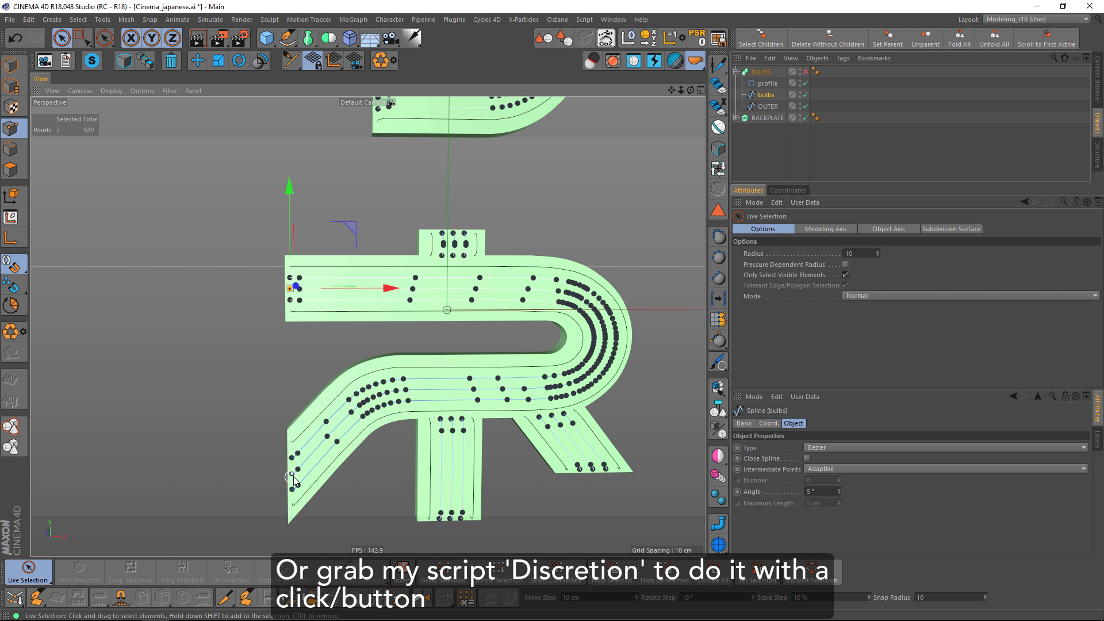
middle_click_drag(372, 217, 362, 289, "alt")
left_click(352, 370, "shift")
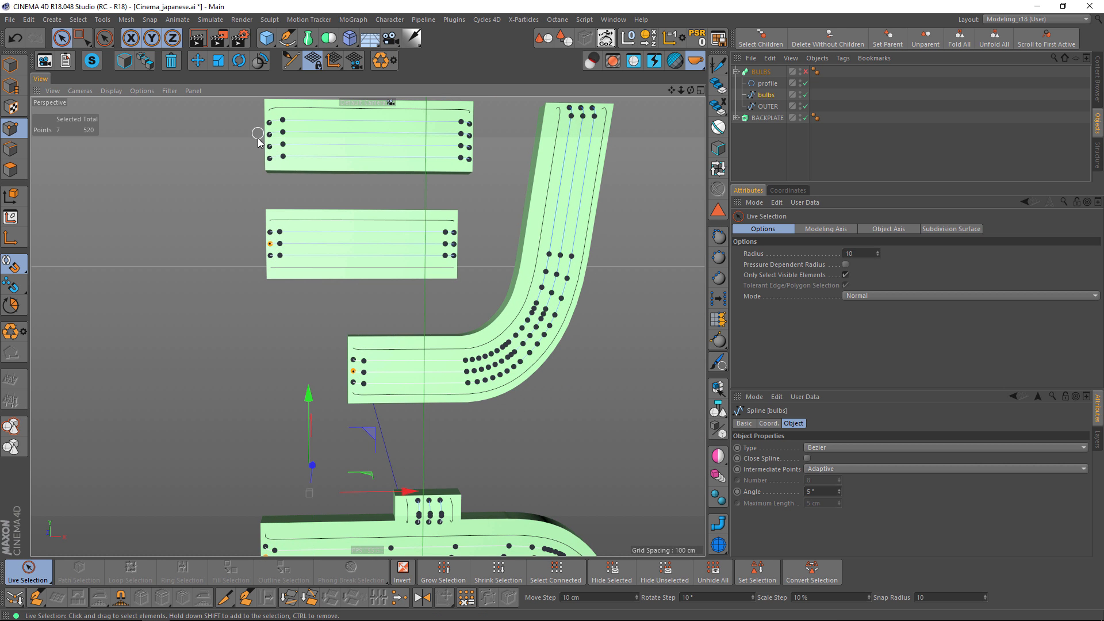
Split the topmost bar's missed lowest line into its own spline, delete it from bulbs, and select the new spline.
middle_click_drag(280, 132, 292, 207, "alt")
right_click_drag(275, 224, 312, 188, "alt")
left_click_drag(327, 204, 341, 238, "alt")
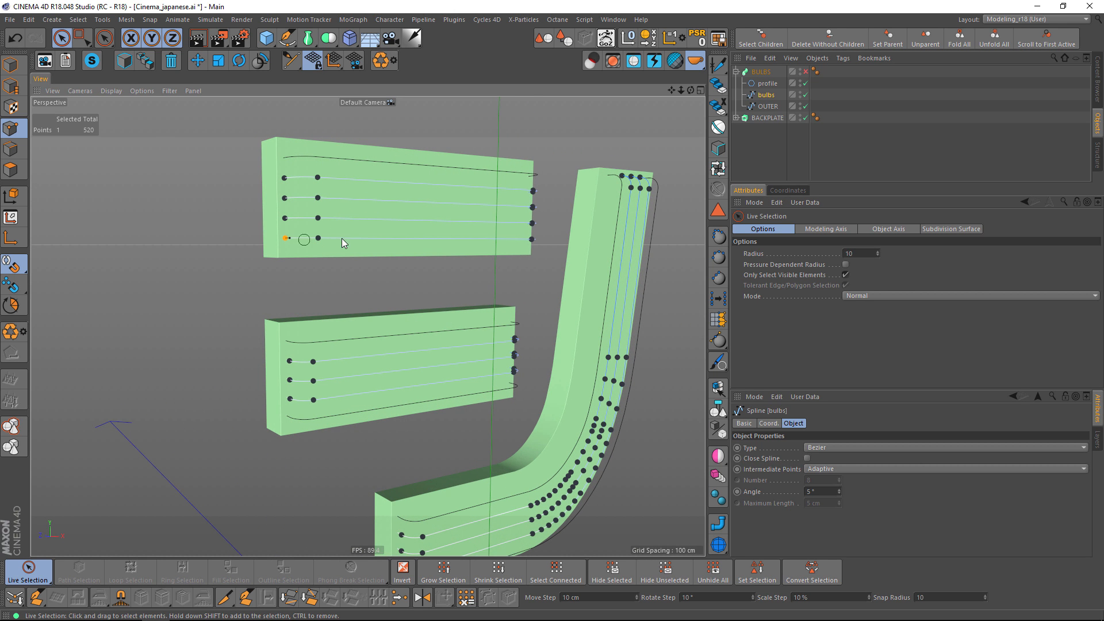
key("u")
key("w")
key("u")
key("p")
key("Delete")
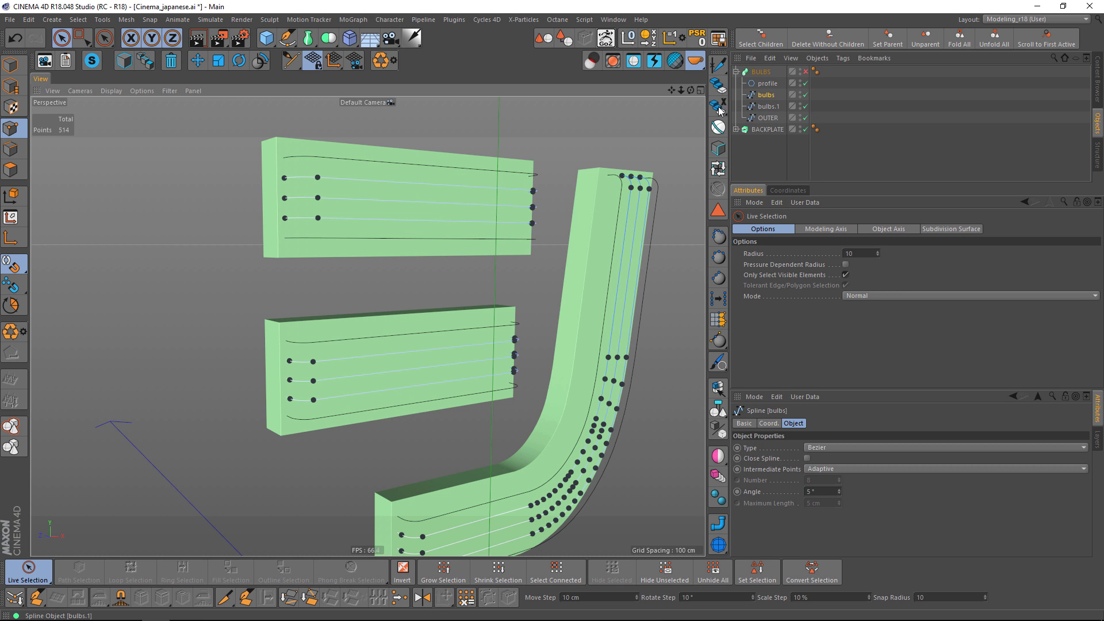
left_click(768, 106)
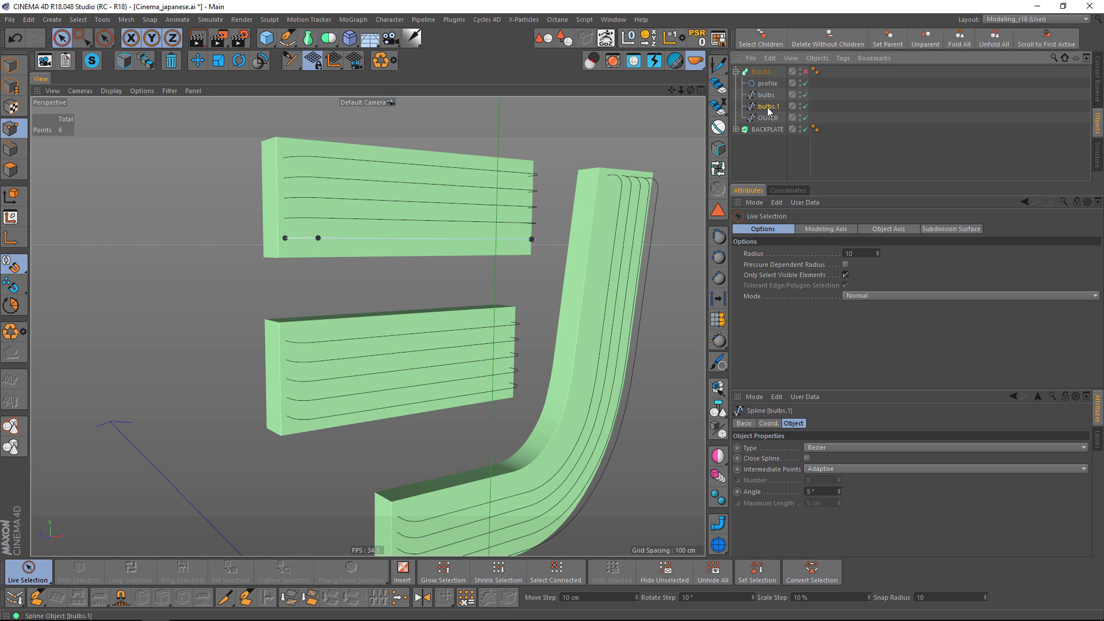
Merge the split-off bar line and the OUTER spline into one object, deleting the originals.
left_click_drag(771, 123, 771, 120)
left_click(770, 107, "ctrl")
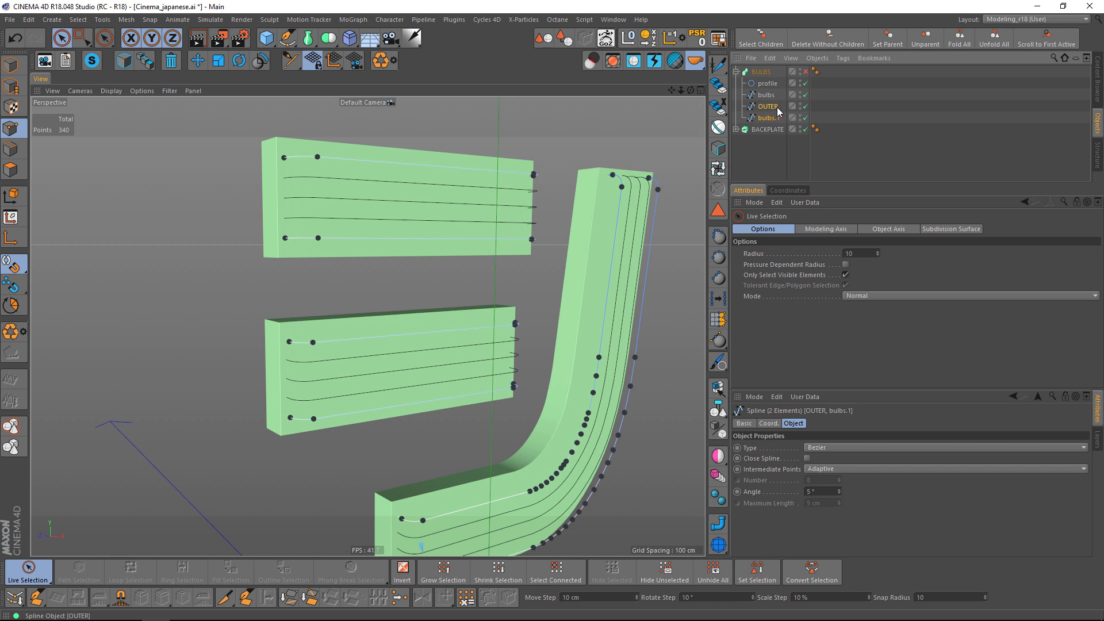
left_click(819, 59)
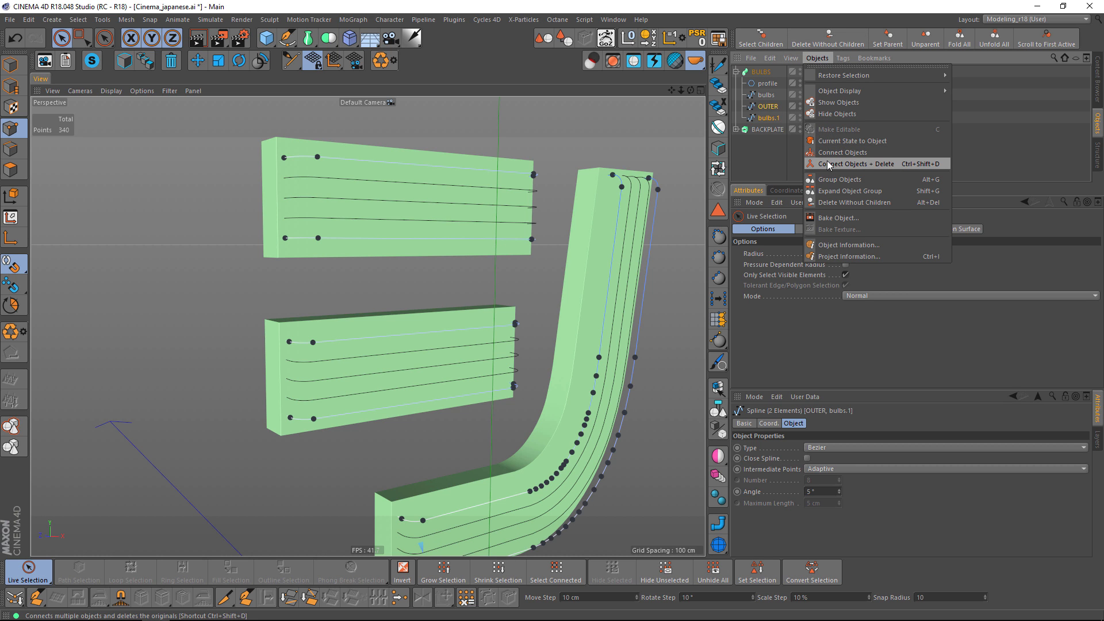
left_click(829, 164)
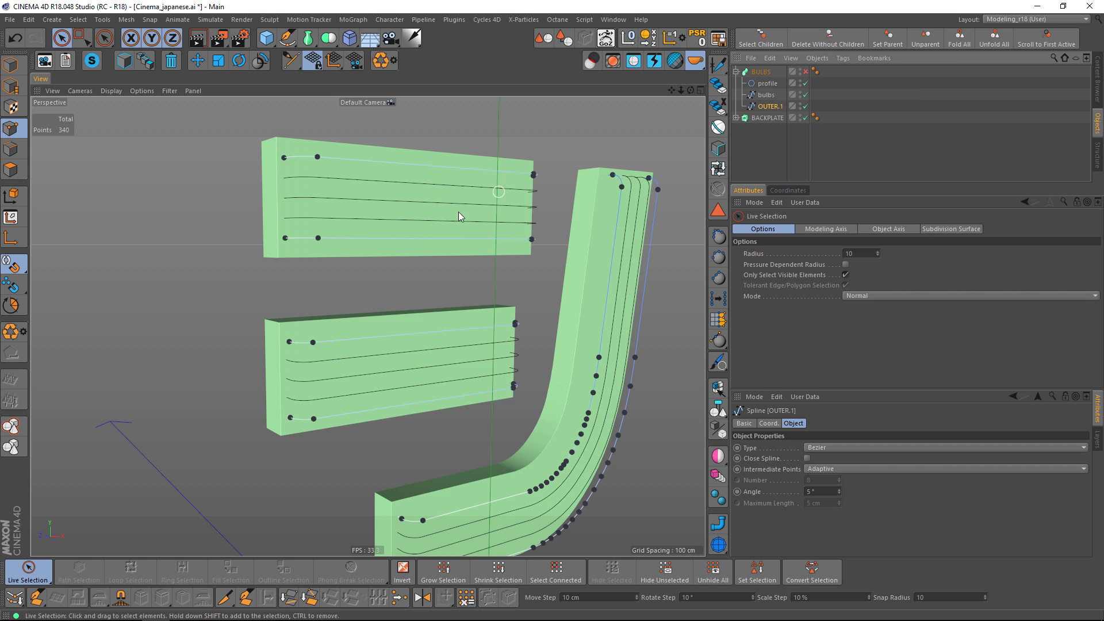
Select an end point on the middle line of each シ stroke in the bulbs spline and extend the selection to the connected points.
scroll(458, 212, "down", 5)
left_click_drag(479, 215, 520, 218, "alt")
middle_click_drag(520, 219, 513, 205, "alt")
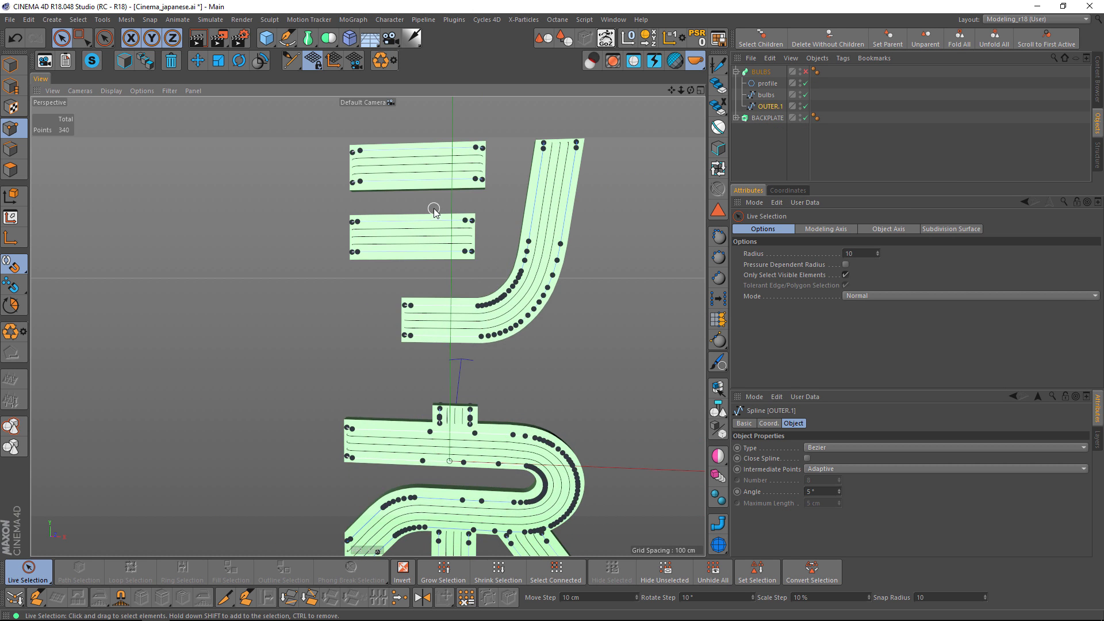
scroll(435, 210, "up", 3)
left_click(765, 96)
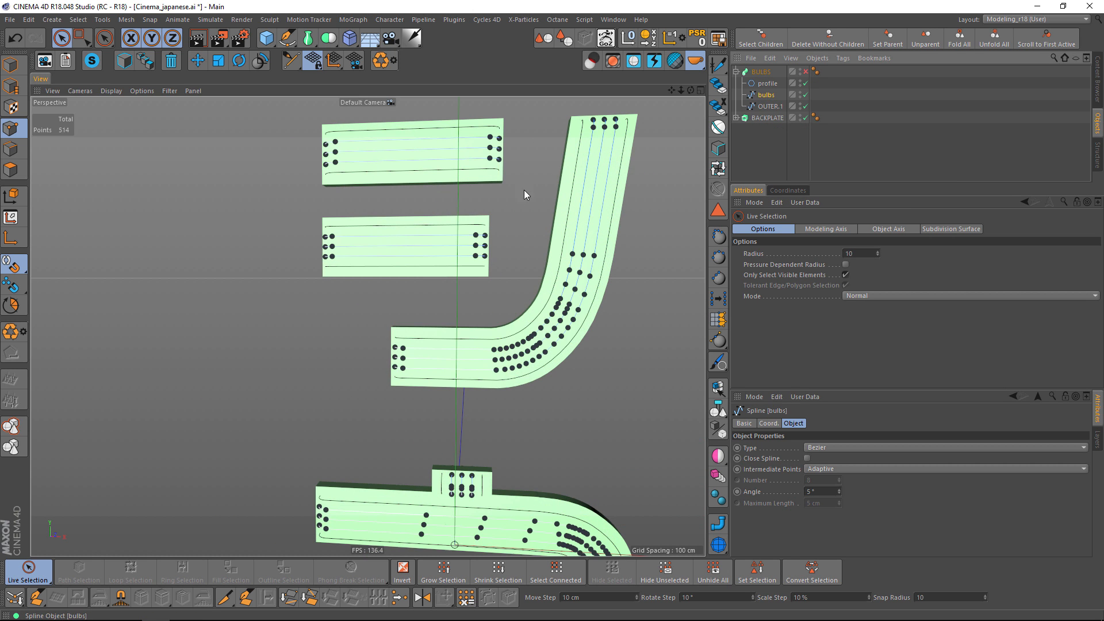
left_click(324, 156)
left_click(330, 251, "shift")
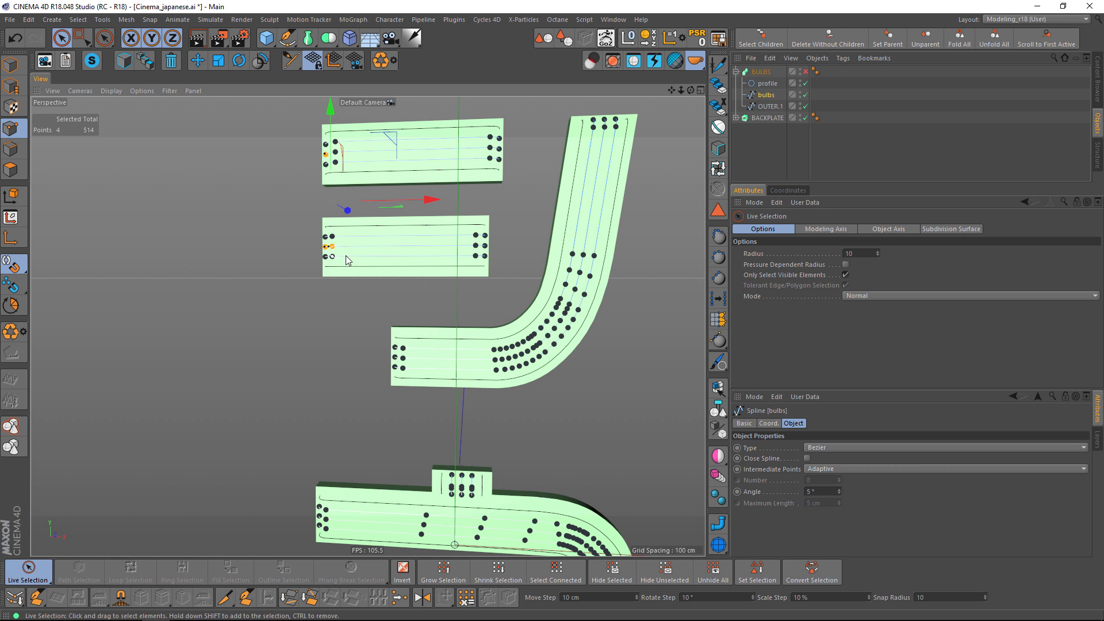
left_click(397, 359, "shift")
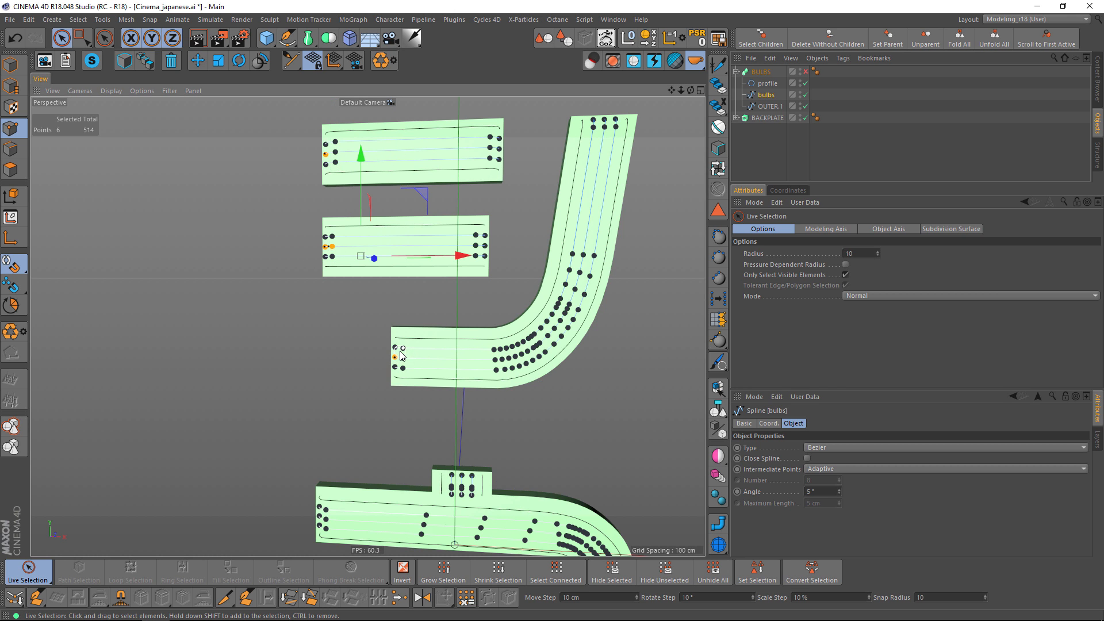
key("u")
key("w")
Add an end point of the middle line on every stroke of ネ to the point selection.
scroll(491, 364, "down", 4)
middle_click_drag(471, 455, 467, 337, "alt")
scroll(467, 337, "up", 5)
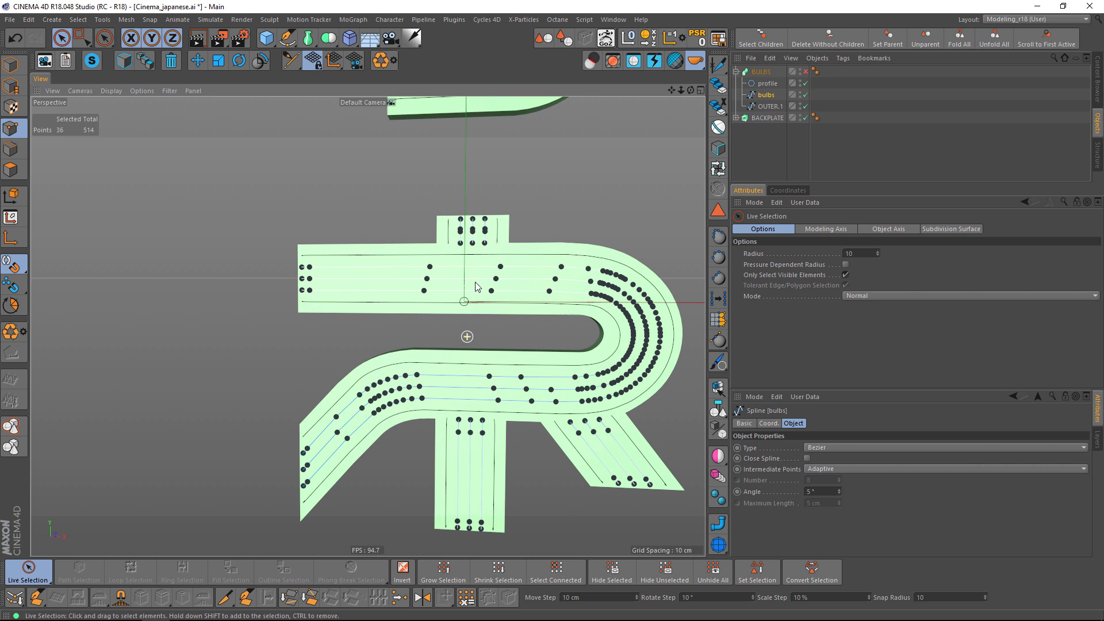
left_click(302, 279, "shift")
left_click(304, 467, "shift")
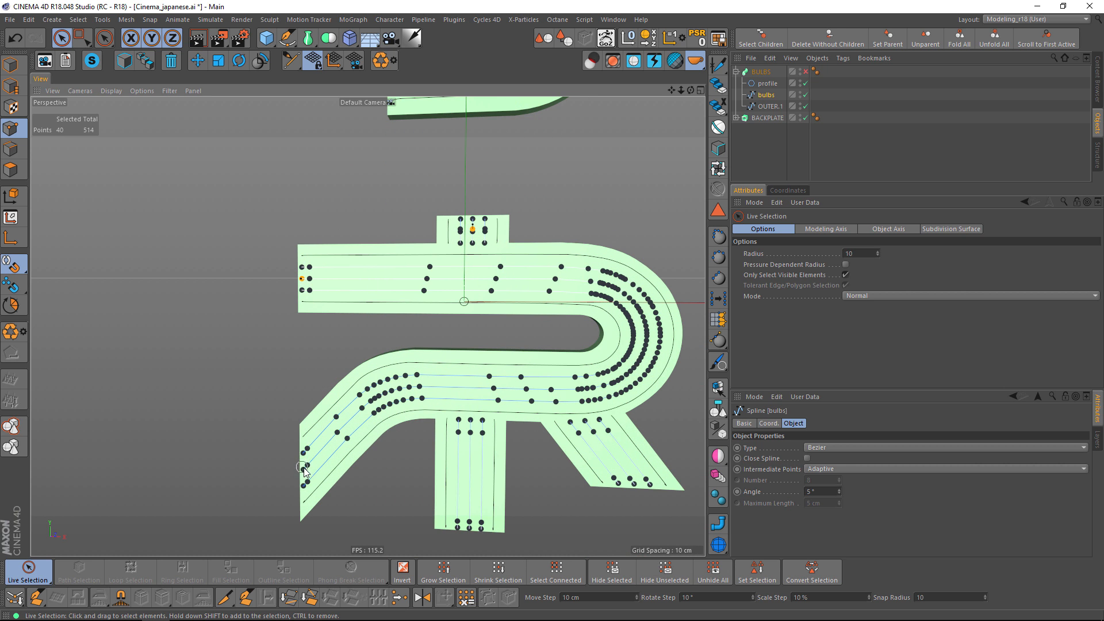
left_click(469, 533, "shift")
left_click(634, 486, "shift")
Add the middle line points of both マ strokes and extend the selection to all connected points.
middle_click_drag(538, 495, 472, 196, "alt")
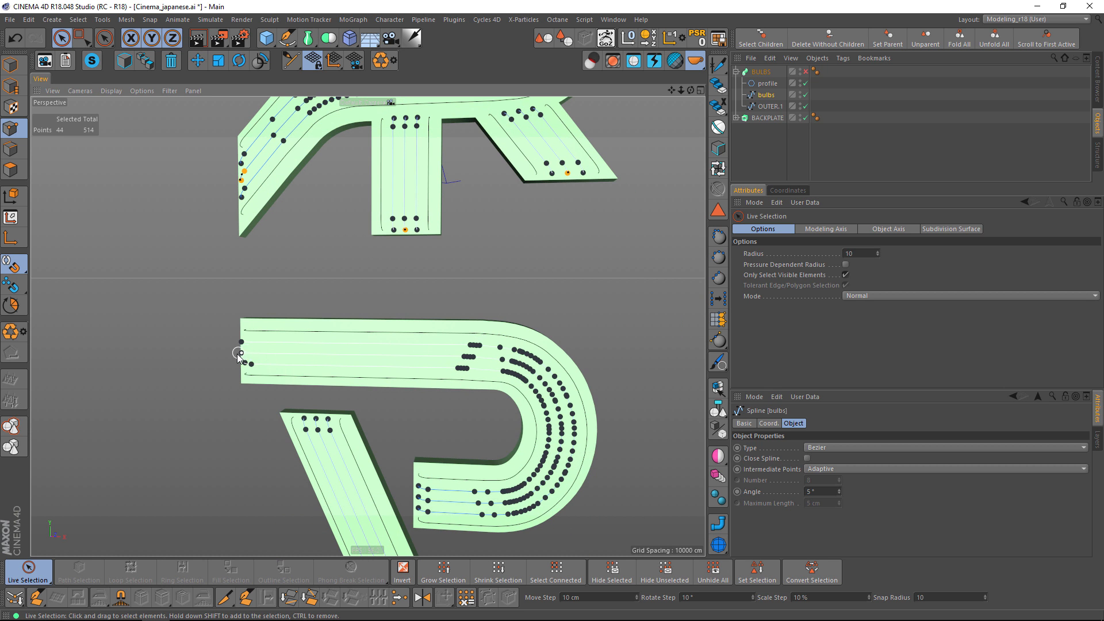
right_click_drag(213, 360, 231, 352, "alt")
left_click_drag(270, 345, 374, 331, "alt")
right_click_drag(374, 329, 312, 333, "alt")
middle_click_drag(456, 343, 343, 317, "alt")
right_click_drag(210, 319, 271, 271, "alt")
left_click(269, 307, "shift")
middle_click_drag(393, 446, 307, 351, "alt")
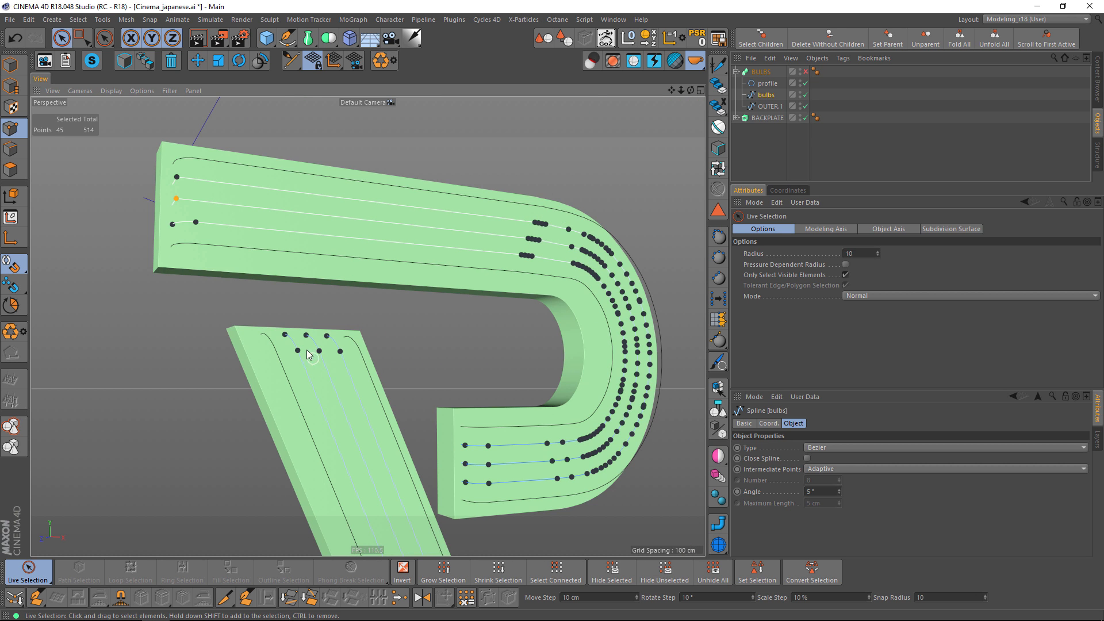
left_click(319, 351, "shift")
middle_click_drag(455, 445, 348, 383, "alt")
left_click(381, 402, "shift")
right_click_drag(462, 418, 424, 421, "alt")
middle_click_drag(462, 418, 441, 366, "alt")
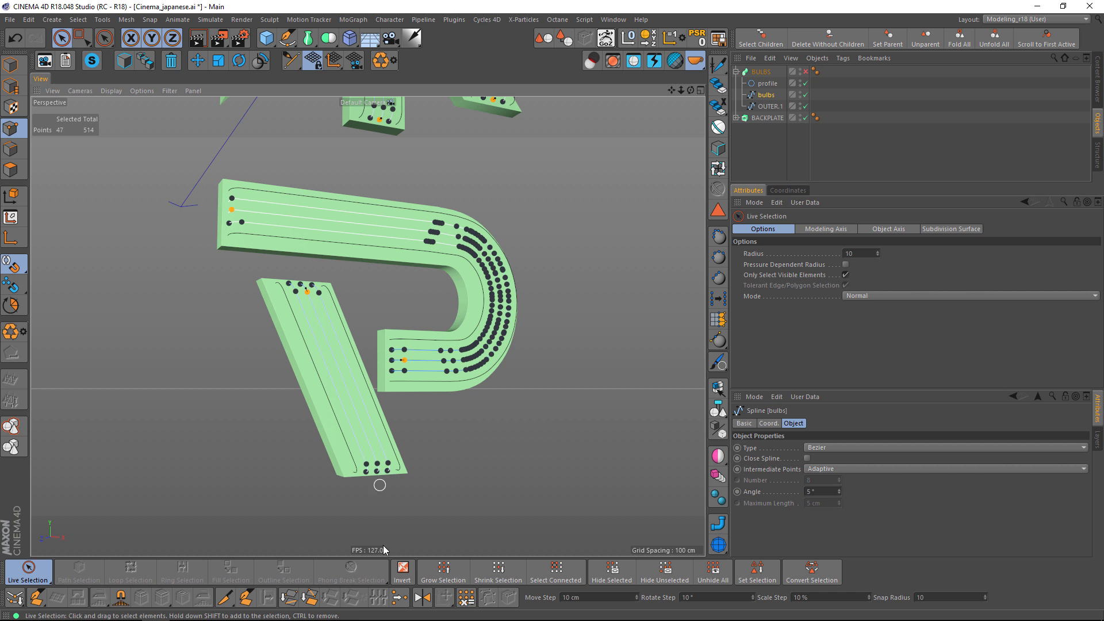
key("u")
key("w")
Split the selected middle lines into a new spline object and delete them from the bulbs spline.
right_click_drag(435, 449, 476, 416, "alt")
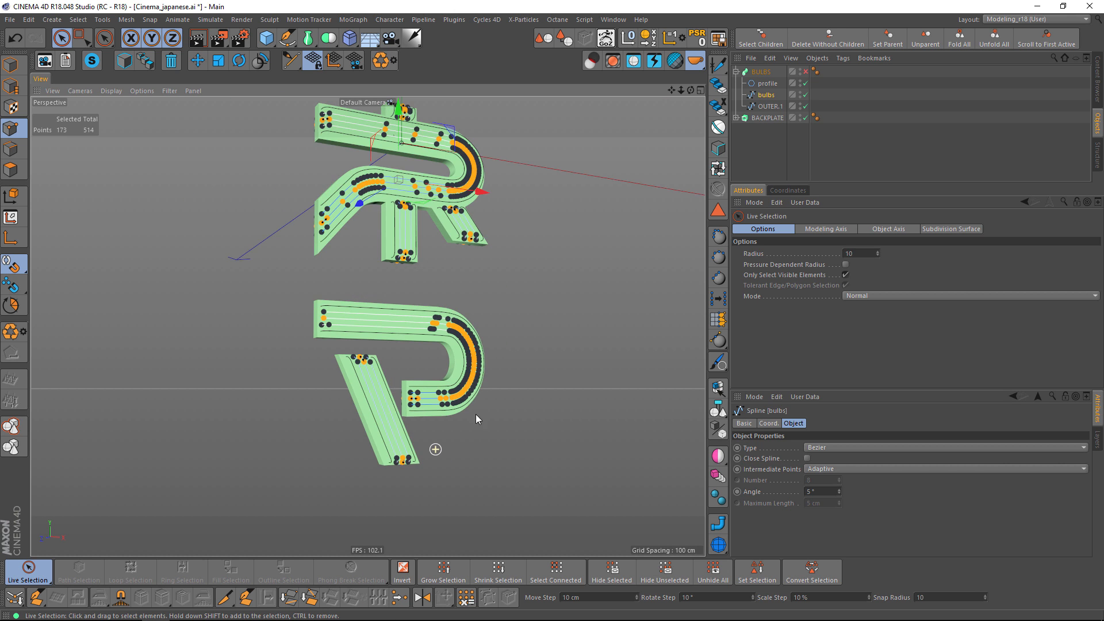
middle_click_drag(493, 333, 464, 411, "alt")
left_click_drag(463, 410, 412, 382, "alt")
middle_click_drag(437, 345, 440, 420, "alt")
left_click_drag(440, 421, 500, 321, "alt")
middle_click_drag(499, 313, 463, 476, "alt")
middle_click_drag(420, 336, 423, 354, "alt")
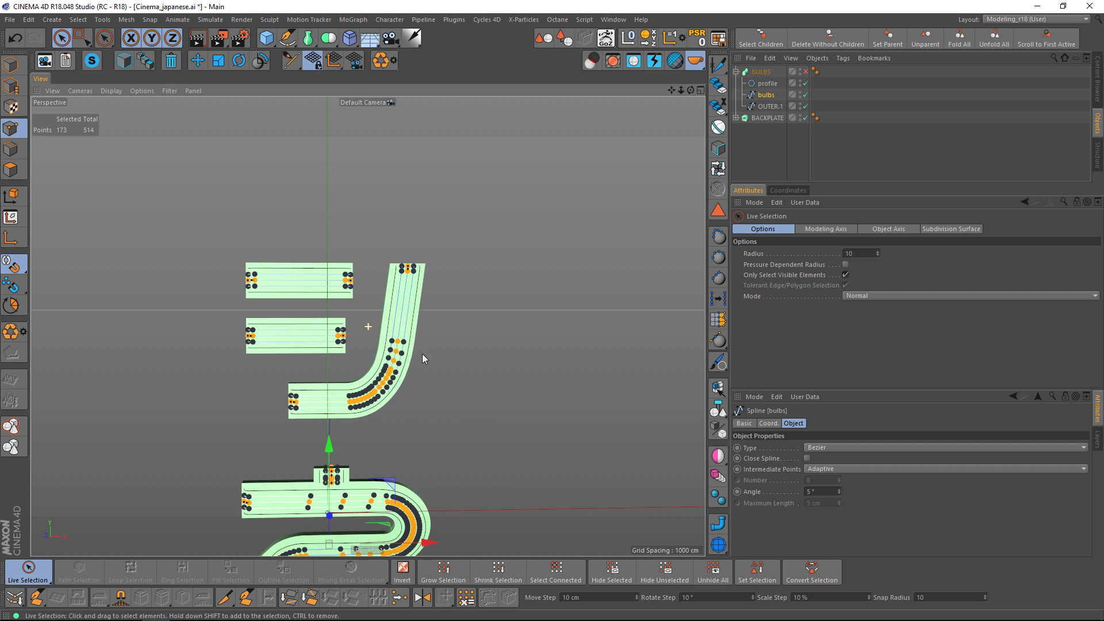
key("u")
key("p")
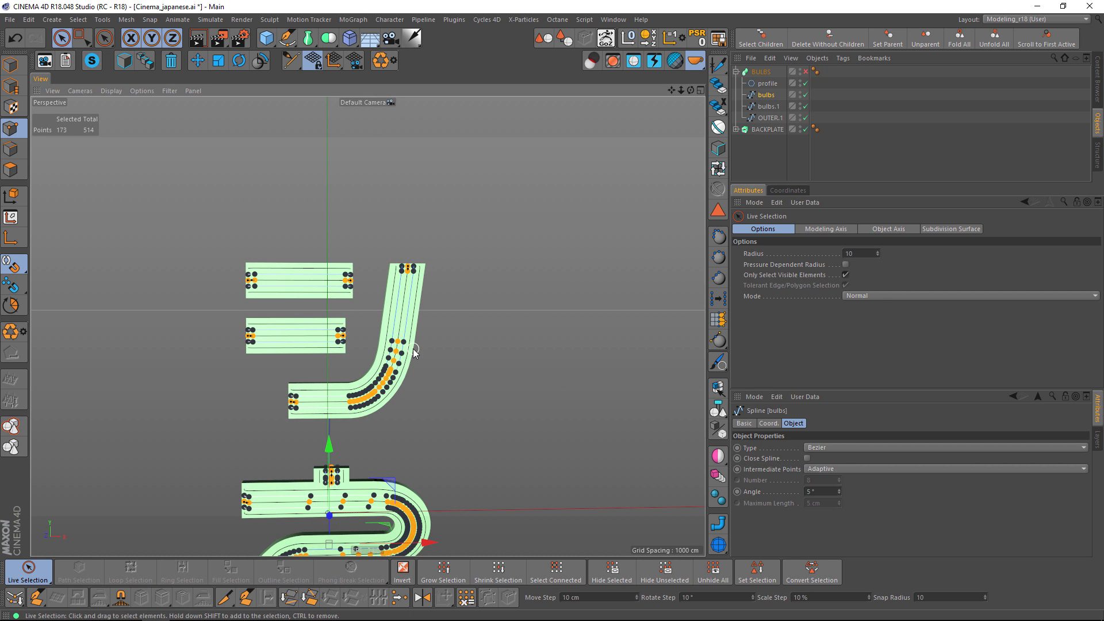
left_click(414, 352)
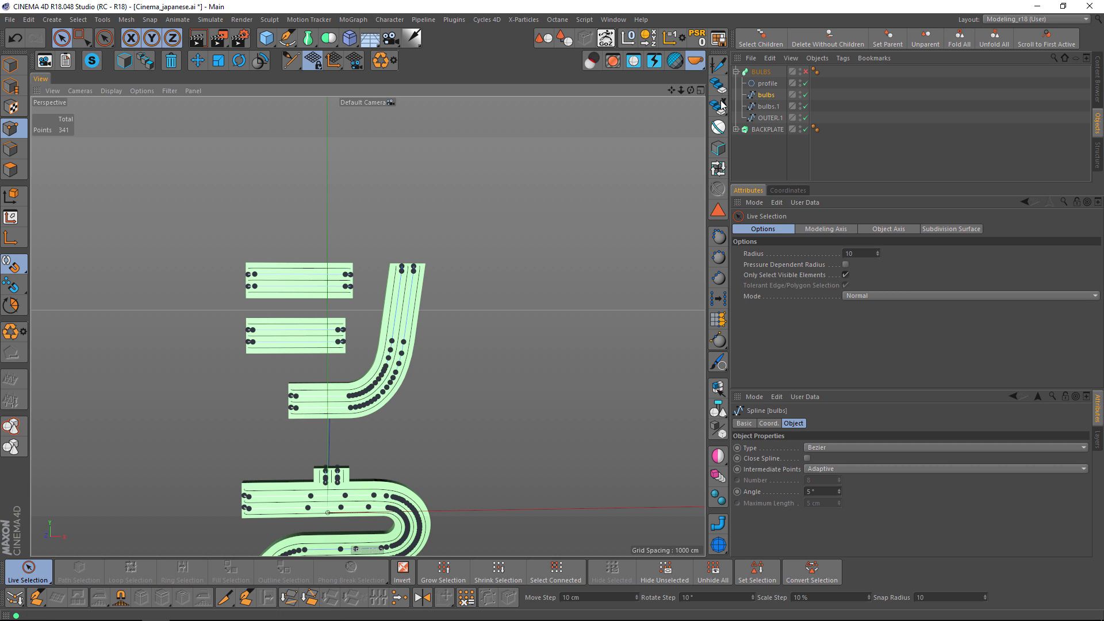
Rename the split-off spline to MIDDLE and the remaining bulbs spline to INNER.
left_click(768, 108)
double_click(769, 107)
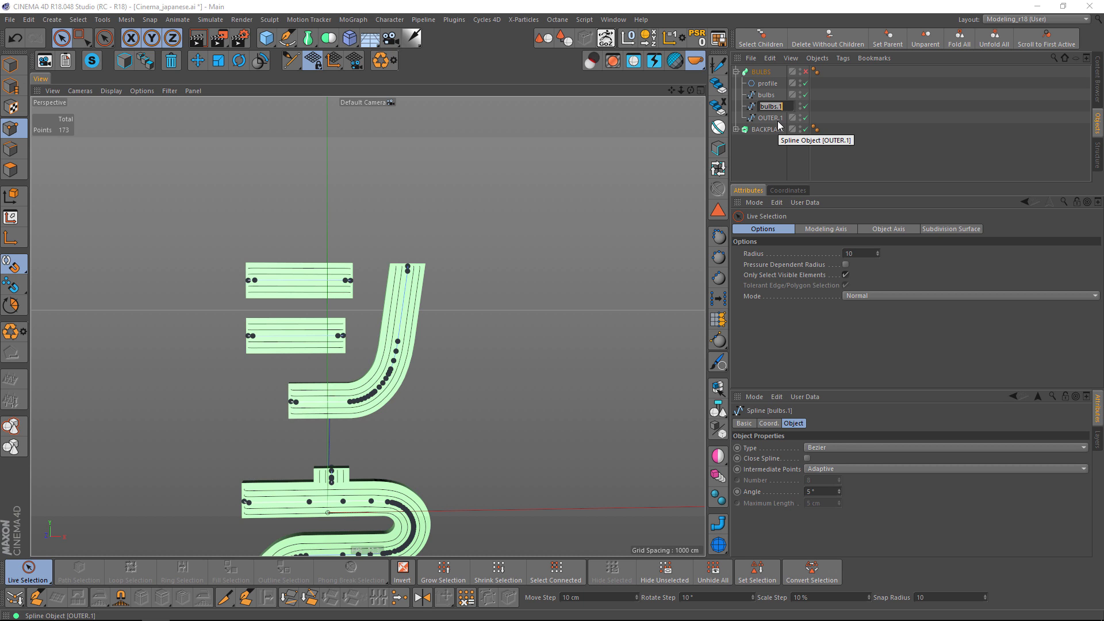
type("MIDDLE")
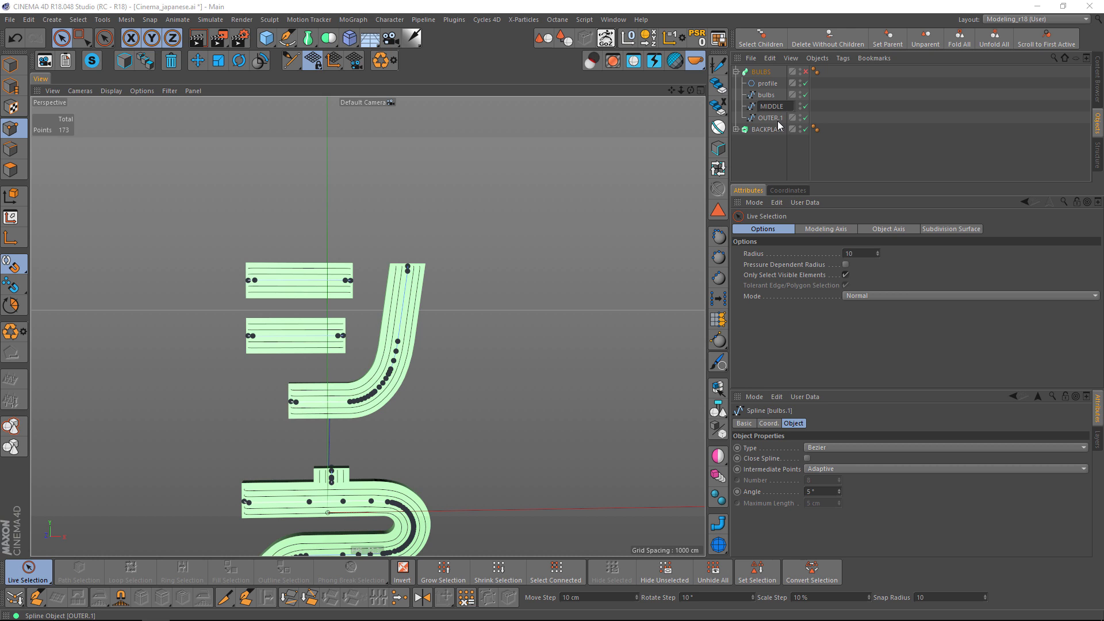
key("Return")
double_click(767, 95)
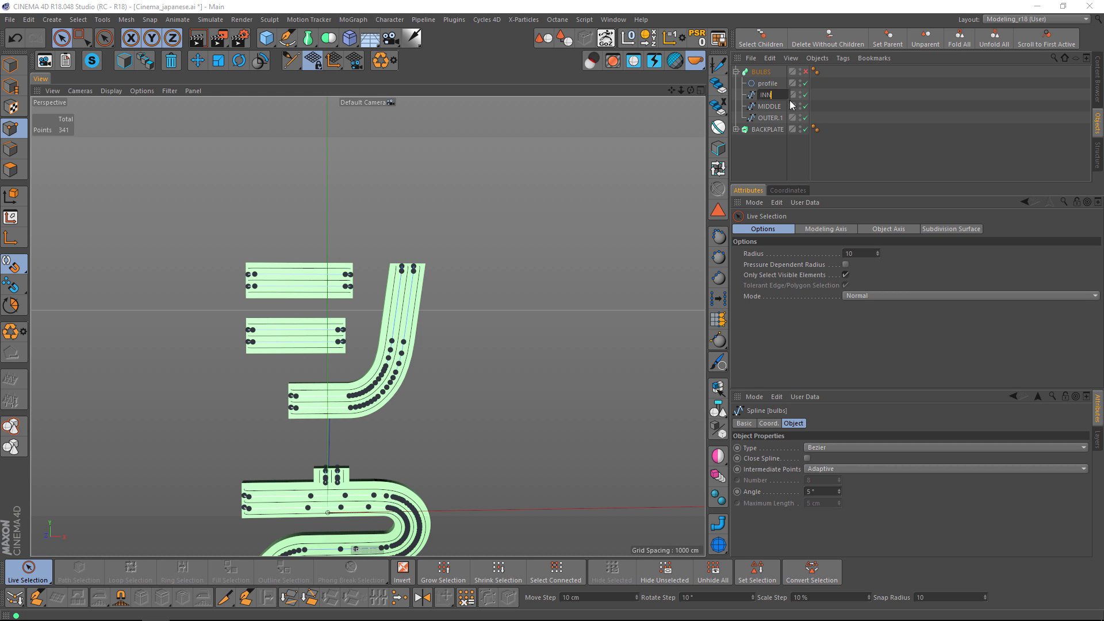
type("INNER")
key("Return")
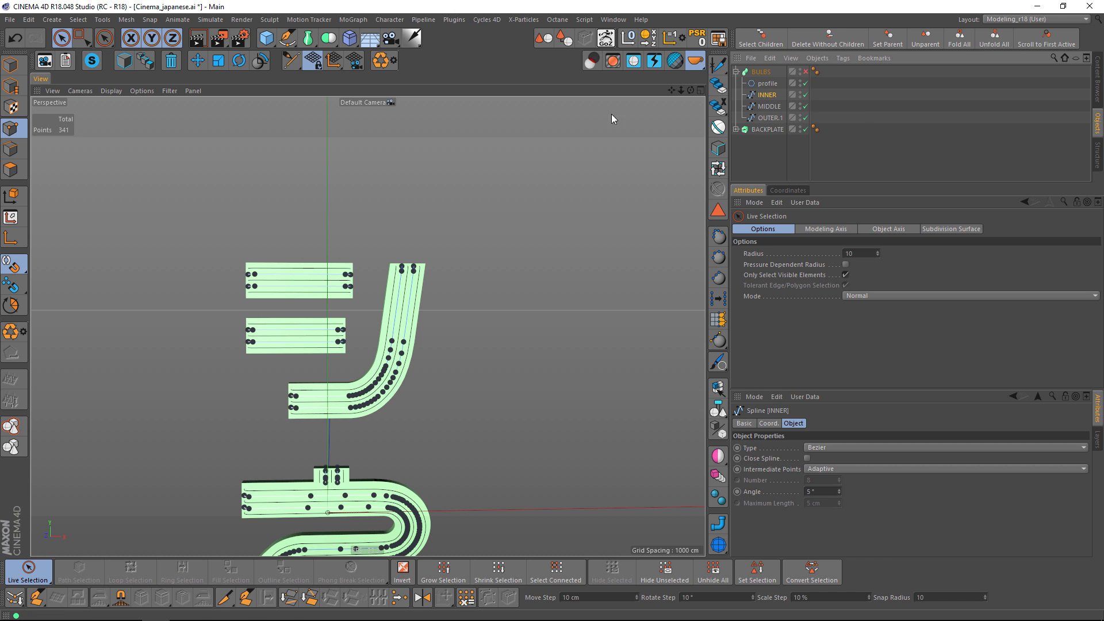
Chamfer the sharp corner point on the upper INNER line at the start of マ's curved stroke with a radius of about 2.6 cm.
middle_click_drag(389, 373, 421, 310, "alt")
left_click_drag(421, 309, 397, 326, "alt")
scroll(322, 286, "up", 4)
mouse_move(384, 429)
middle_mouse_down("alt")
mouse_move(388, 262)
mouse_move(374, 415)
middle_mouse_up("alt")
middle_click_drag(382, 372, 387, 352, "alt")
middle_click_drag(384, 414, 382, 285, "alt")
middle_click_drag(371, 433, 360, 336, "alt")
scroll(361, 381, "up", 3)
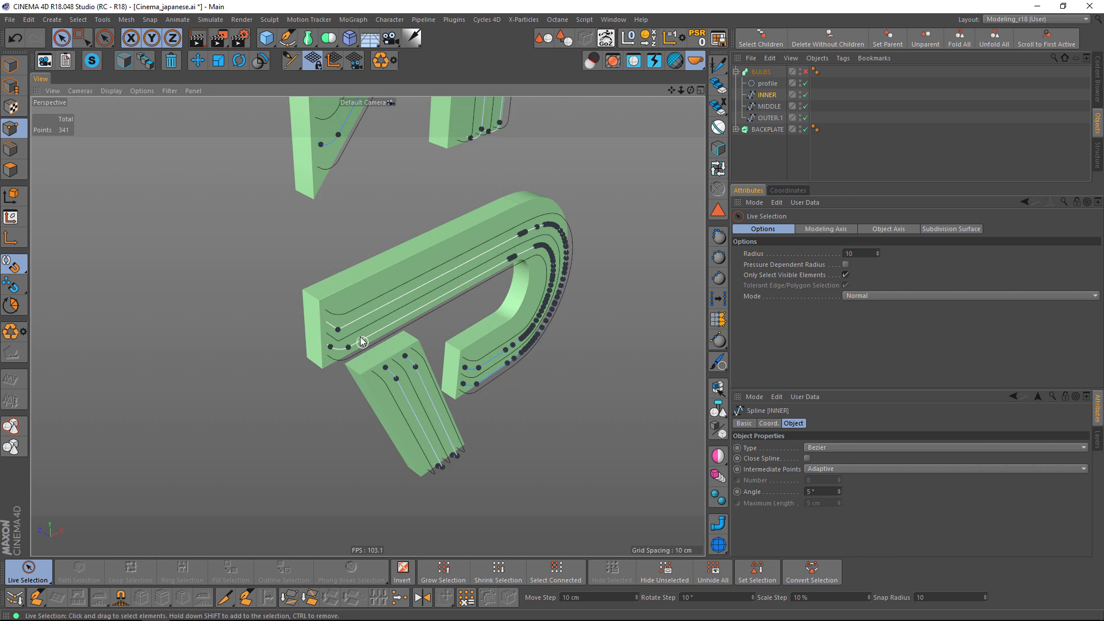
left_click_drag(360, 336, 323, 399, "alt")
scroll(322, 398, "up", 4)
scroll(322, 401, "up", 2)
left_click(344, 309)
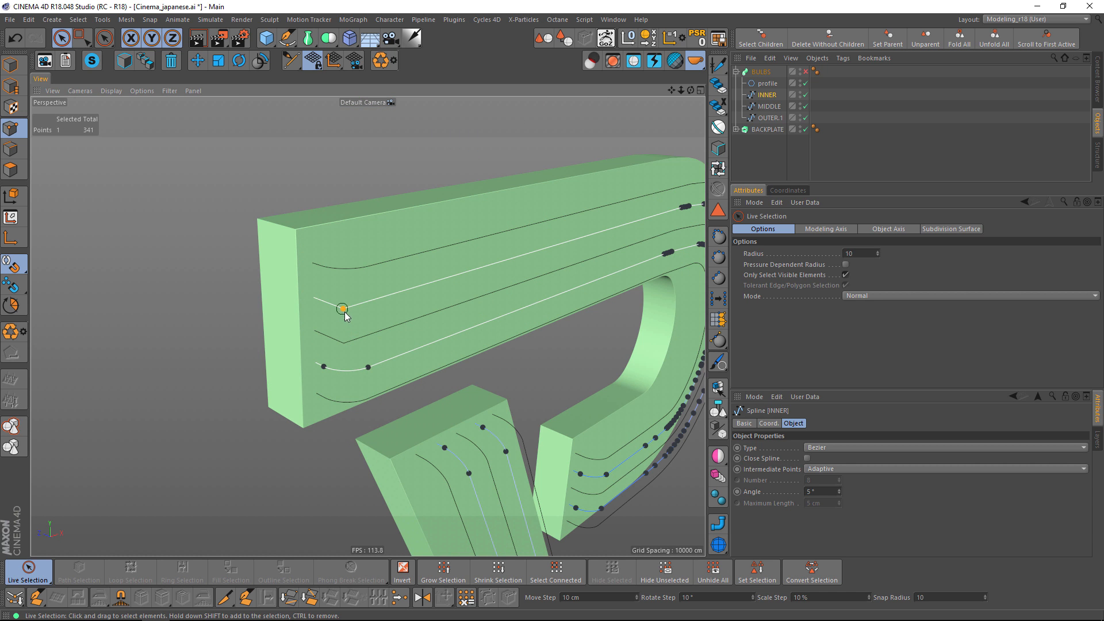
right_click(354, 342)
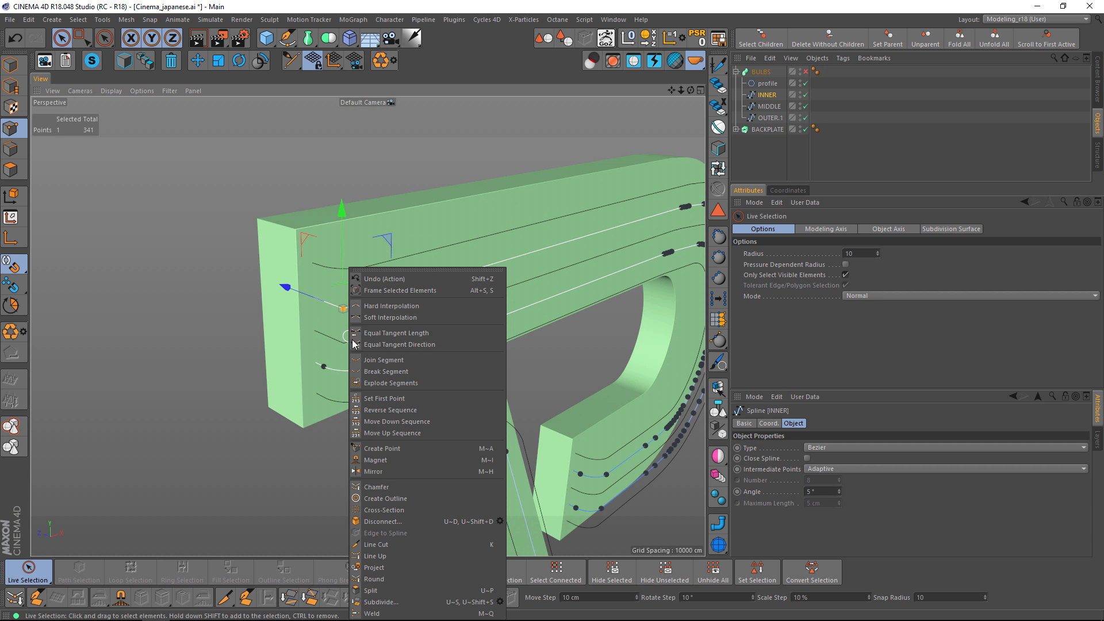
left_click(377, 487)
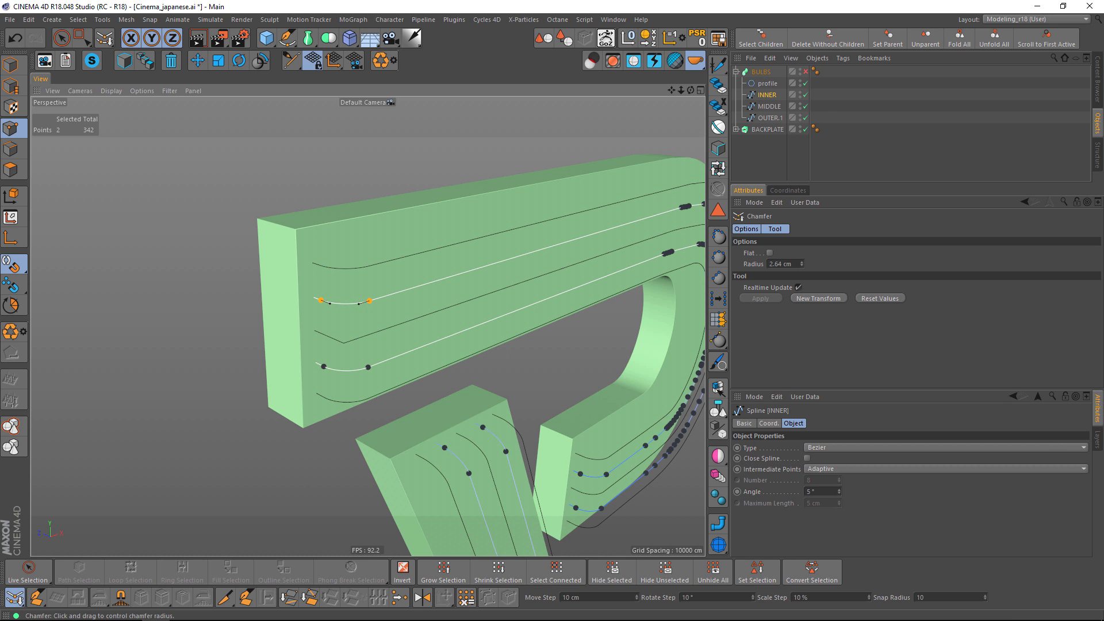
Chamfer the sharp corner point of the MIDDLE spline at the start of マ's curved stroke with a radius of about 2.79 cm.
left_click(769, 107)
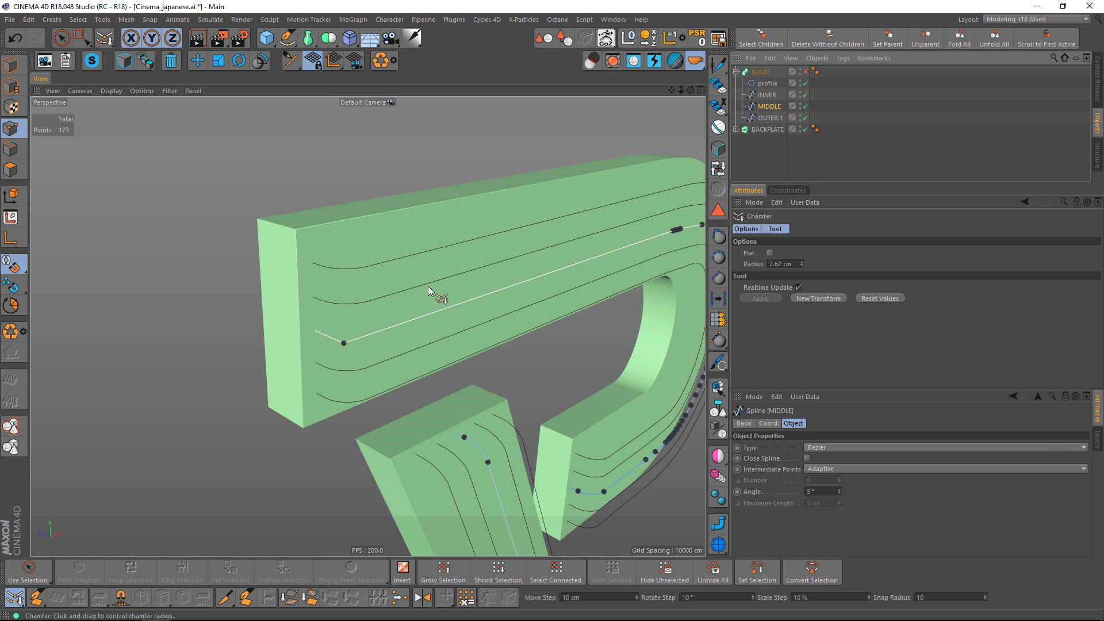
left_click(344, 343)
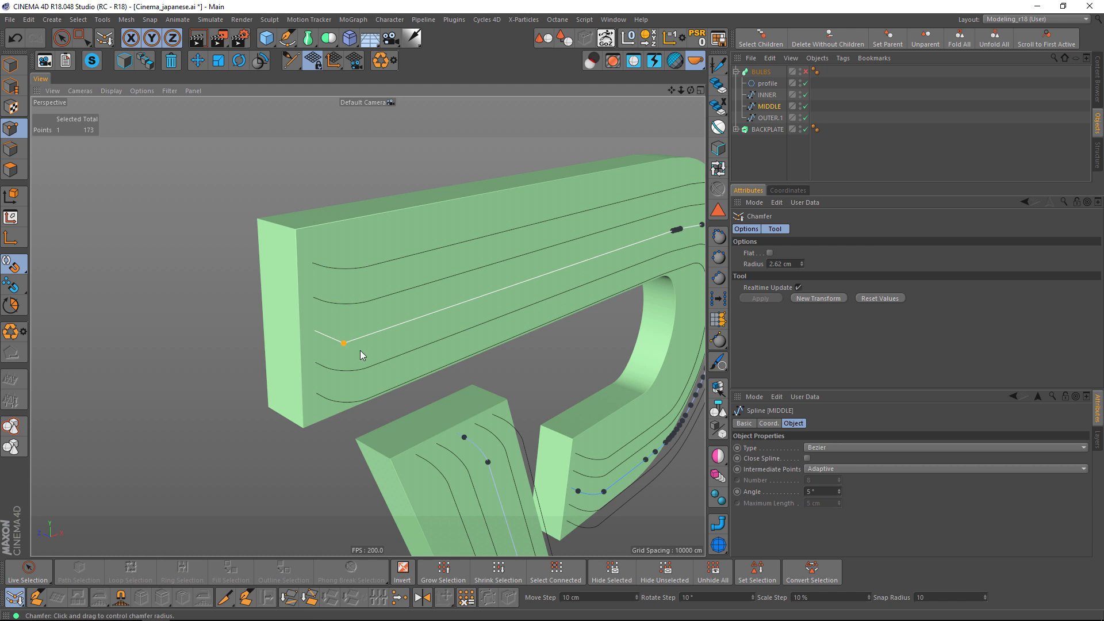
right_click(314, 363)
left_click(217, 458)
left_click_drag(220, 380, 222, 381)
Examine the MIDDLE spline's line ends across マ, ネ and シ for unrounded corners.
scroll(407, 382, "down", 5)
middle_click_drag(406, 381, 331, 326, "alt")
left_click_drag(330, 339, 265, 351, "alt")
scroll(330, 353, "down", 5)
middle_click_drag(429, 424, 344, 386, "alt")
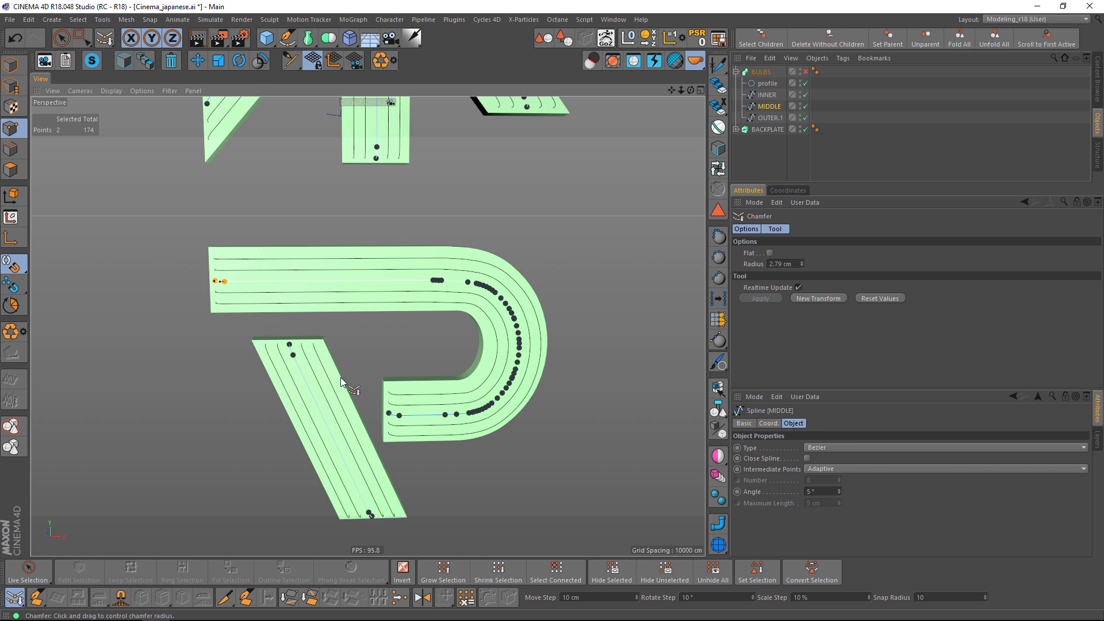
scroll(358, 378, "down", 5)
middle_click_drag(375, 296, 382, 448, "alt")
middle_click_drag(387, 361, 388, 551, "alt")
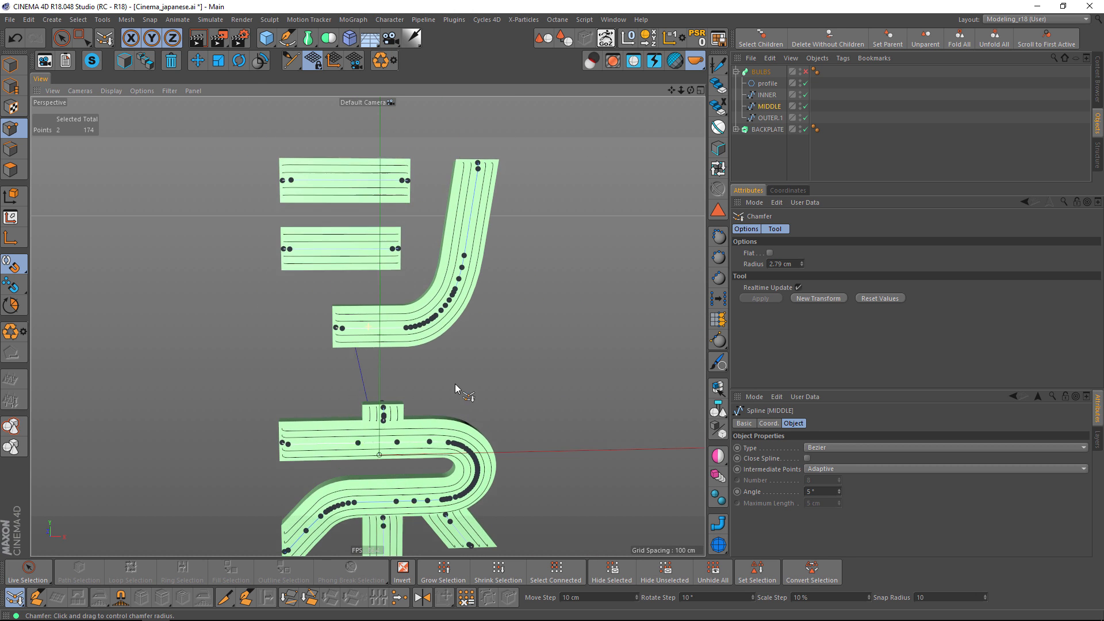
middle_click_drag(453, 273, 453, 354, "alt")
scroll(418, 267, "up", 5)
mouse_move(419, 267)
left_mouse_down("alt")
mouse_move(394, 271)
mouse_move(419, 276)
mouse_move(493, 240)
left_mouse_up("alt")
Rename the BULBS sweep object to INNER.
left_click(759, 74)
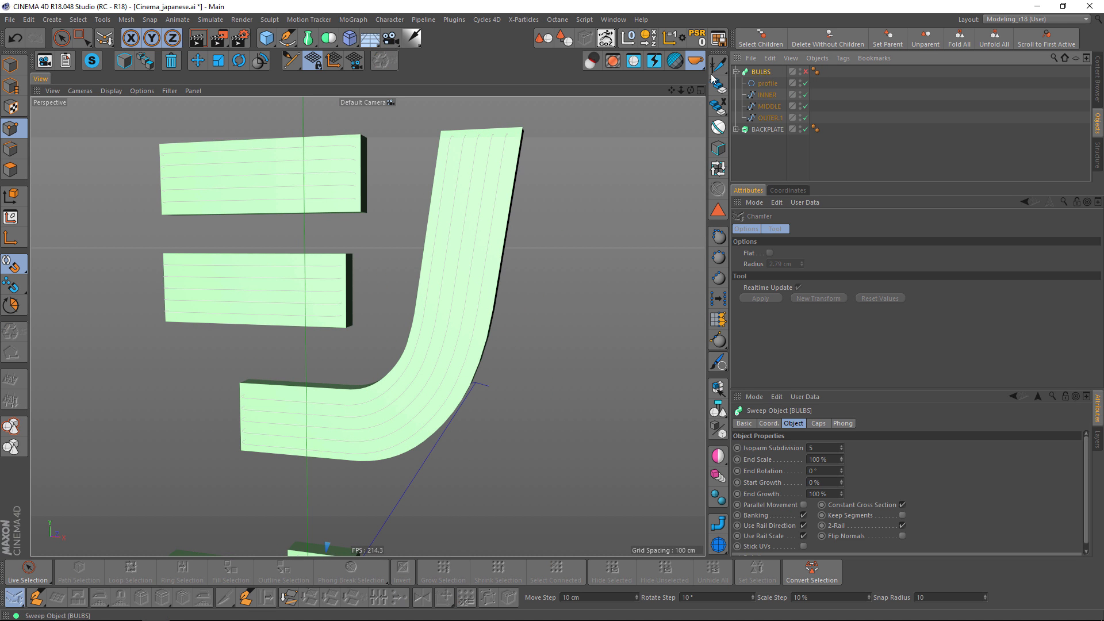
double_click(771, 72)
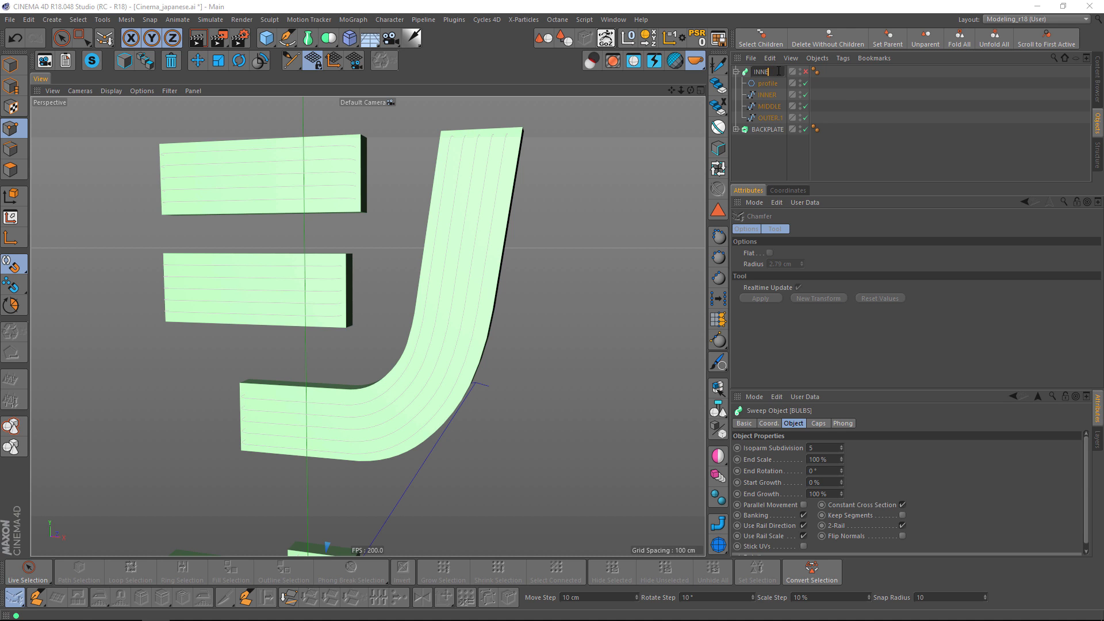
type("INNER")
key("Return")
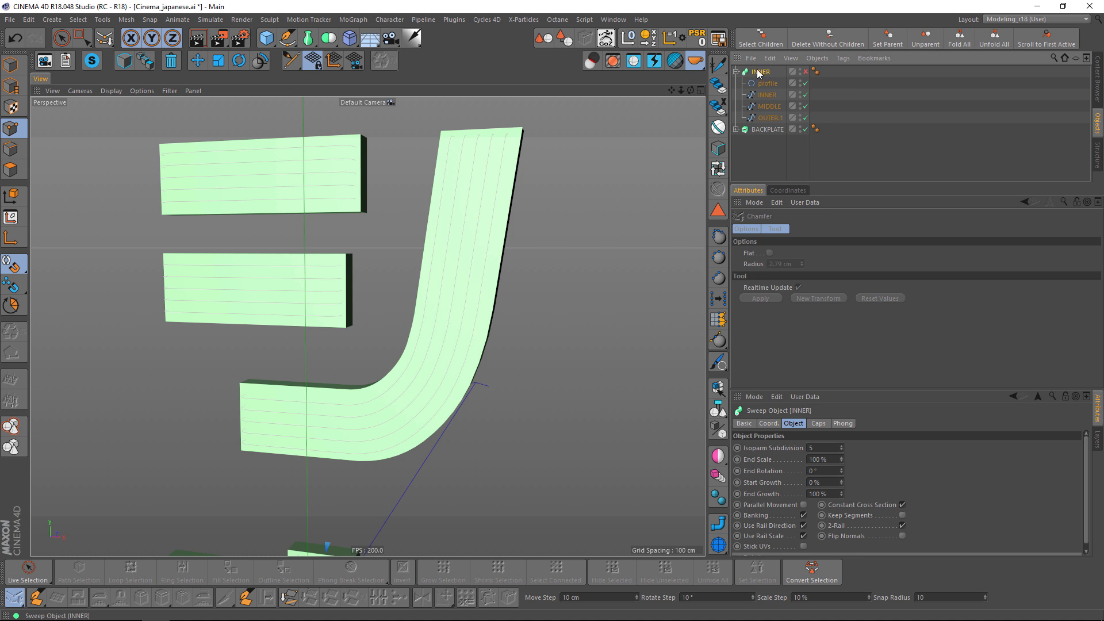
Duplicate the INNER sweep with its splines and rename the copy to OUTER.
left_click_drag(759, 69, 761, 70, "ctrl")
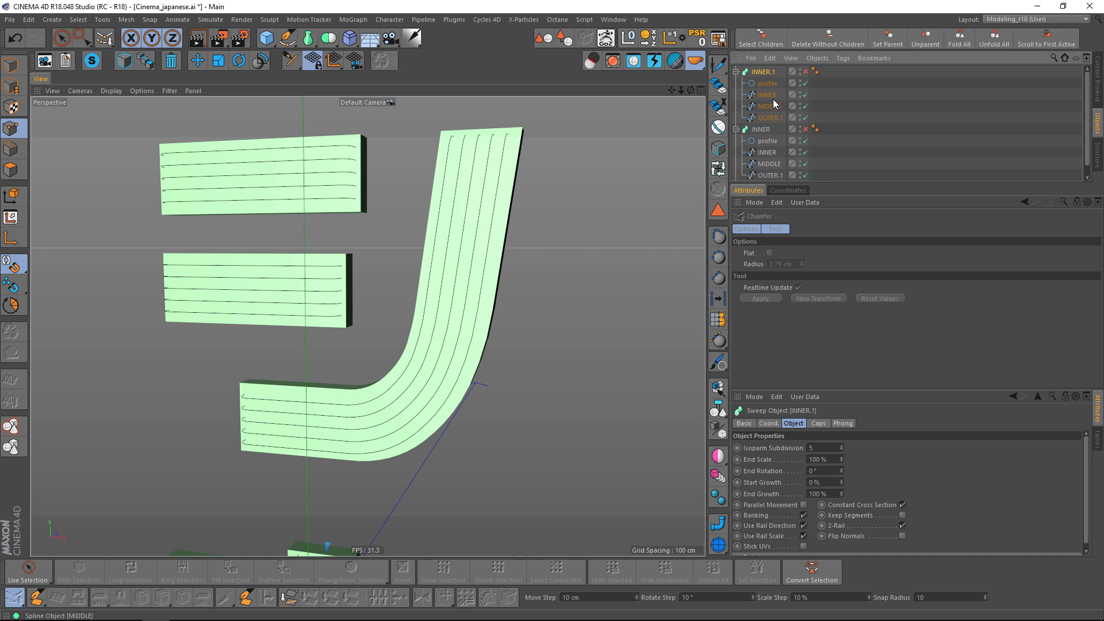
double_click(768, 72)
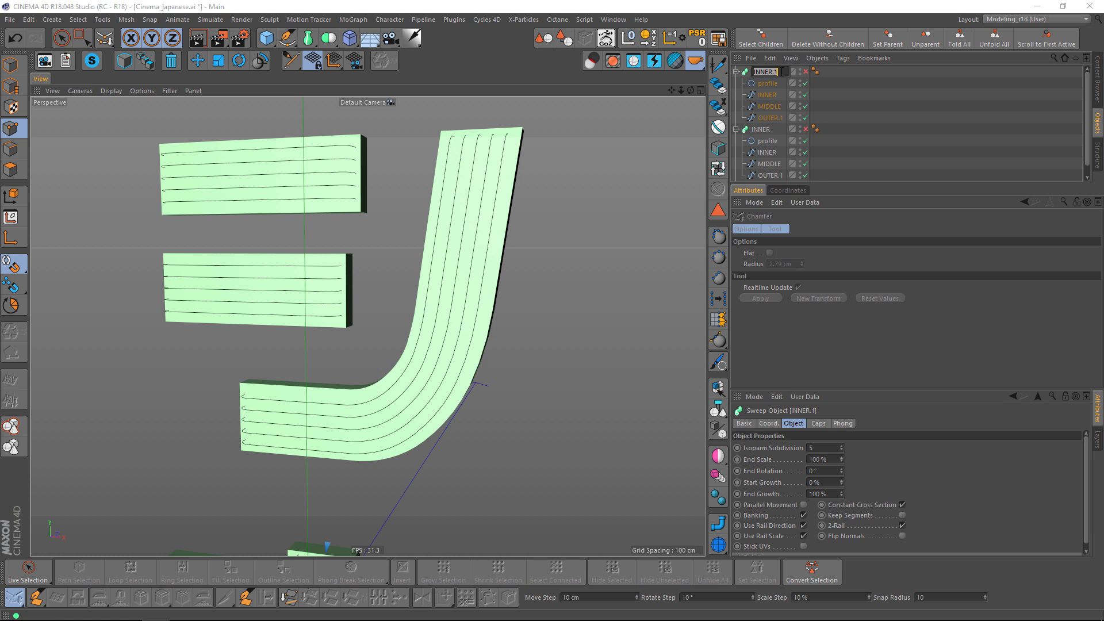
type("OUTER")
key("Return")
Duplicate the OUTER sweep with its splines and rename the copy to MIDDLE.
left_click_drag(759, 67, 761, 68, "ctrl")
double_click(766, 72)
type("MIDDLE")
key("Return")
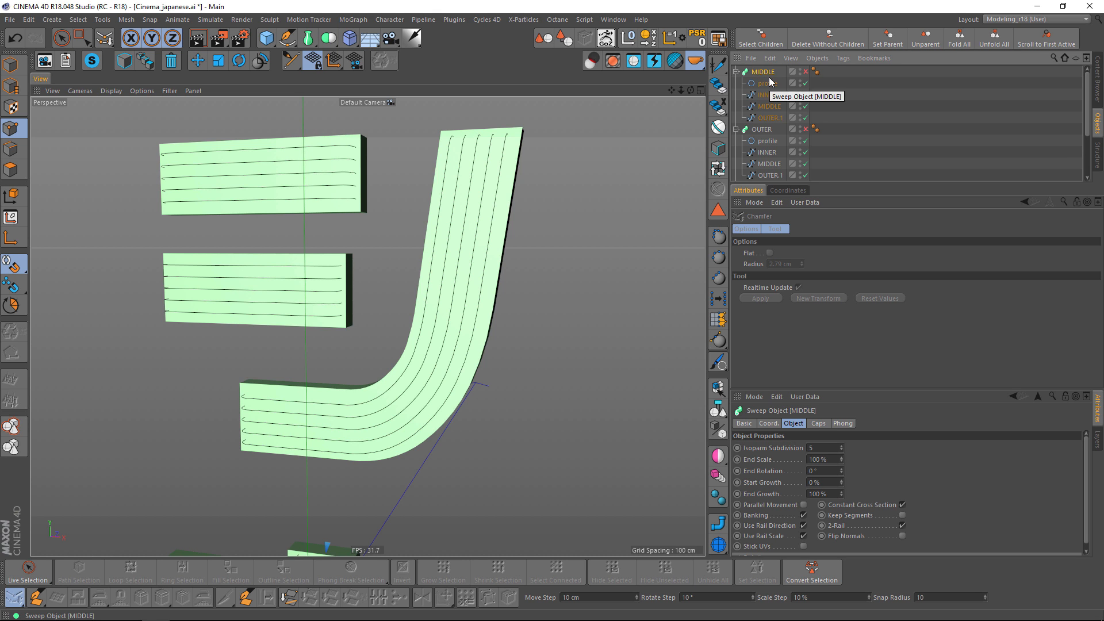
Delete the INNER and OUTER.1 splines from the MIDDLE sweep, keeping only its profile and MIDDLE spline.
left_click(776, 96)
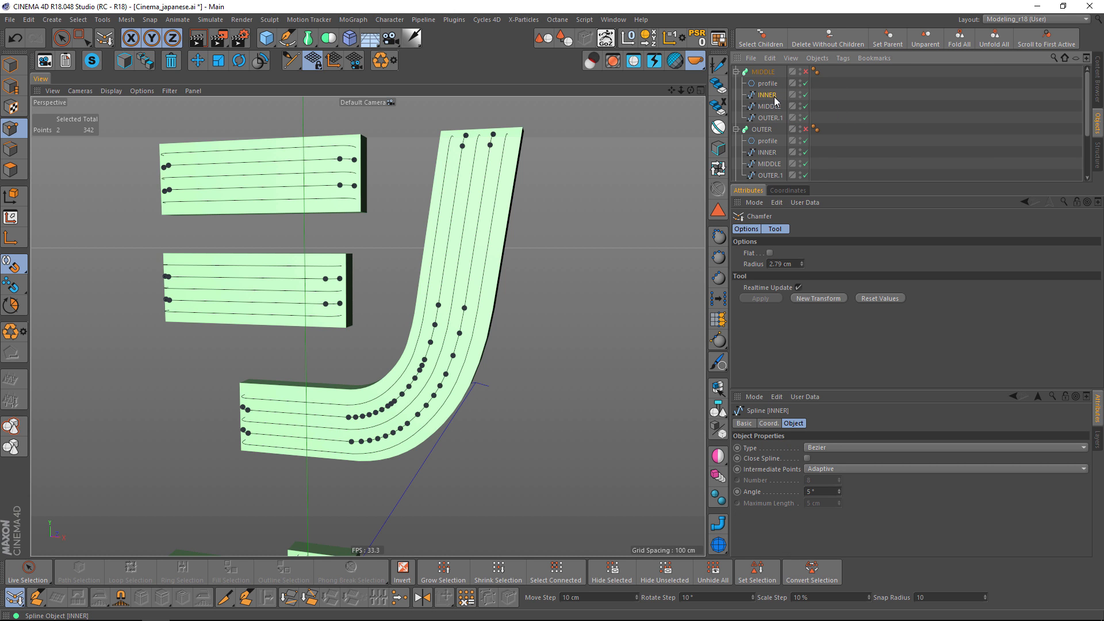
key("Delete")
left_click(774, 106)
key("Delete")
Delete the INNER and MIDDLE splines from the OUTER sweep, keeping only its profile and OUTER.1 spline.
left_click(771, 141)
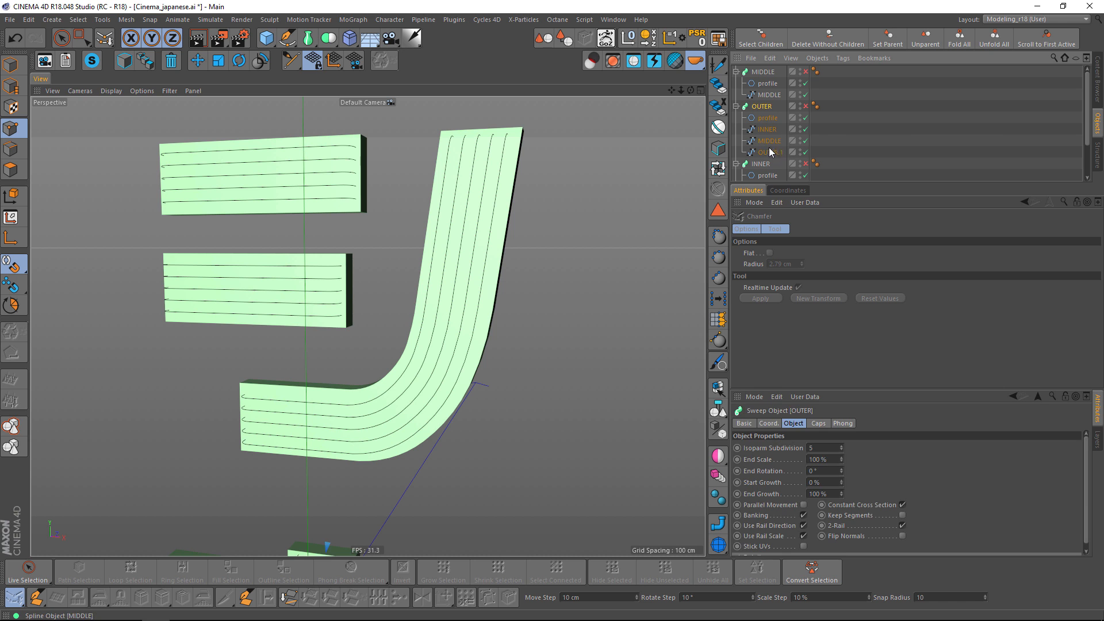
key("Delete")
left_click(771, 130)
key("Delete")
Delete the MIDDLE and OUTER.1 splines from the INNER sweep, keeping only its profile and INNER spline.
scroll(771, 161, "down", 1)
left_click(771, 152)
key("Delete")
left_click(774, 164)
key("Delete")
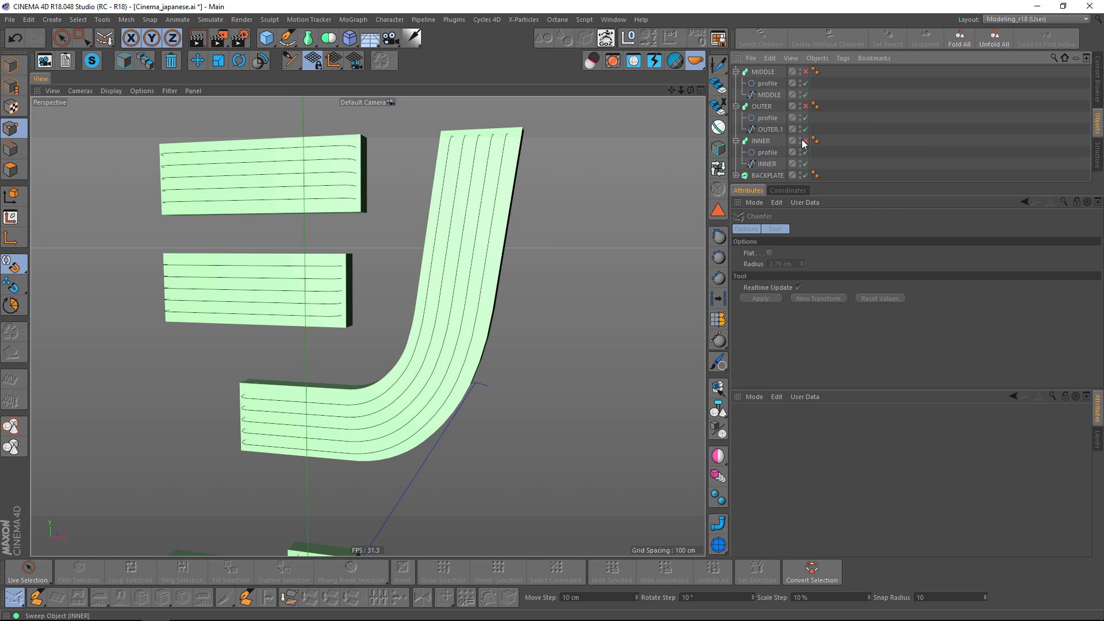
Enable the INNER, OUTER and MIDDLE sweeps to generate all the bulb tubes on the backplate.
left_click(805, 140)
left_click(805, 107)
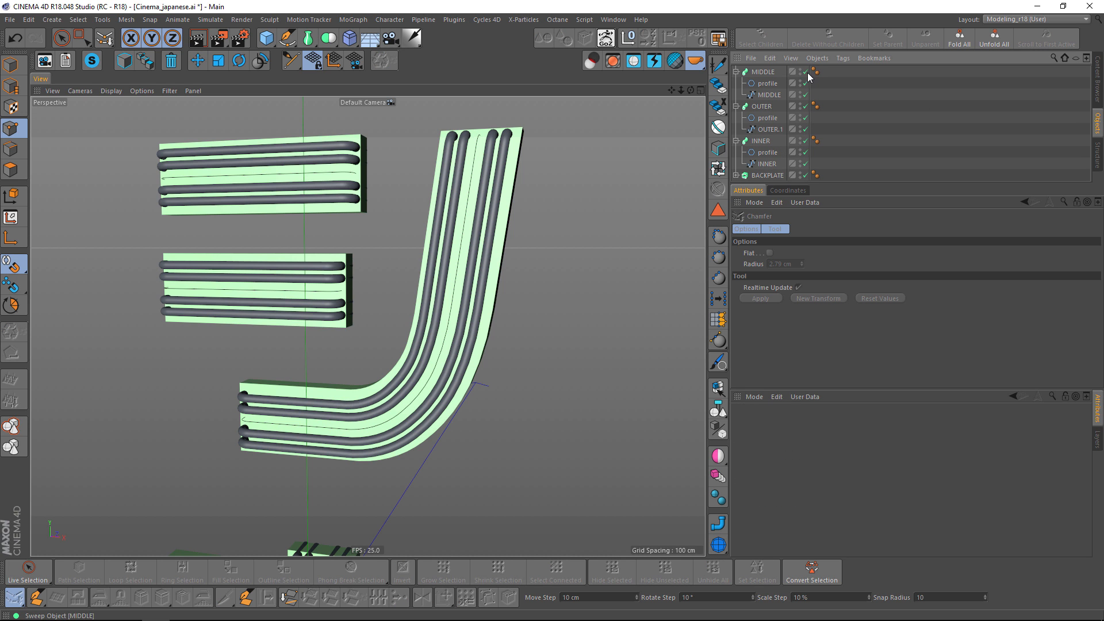
left_click(806, 72)
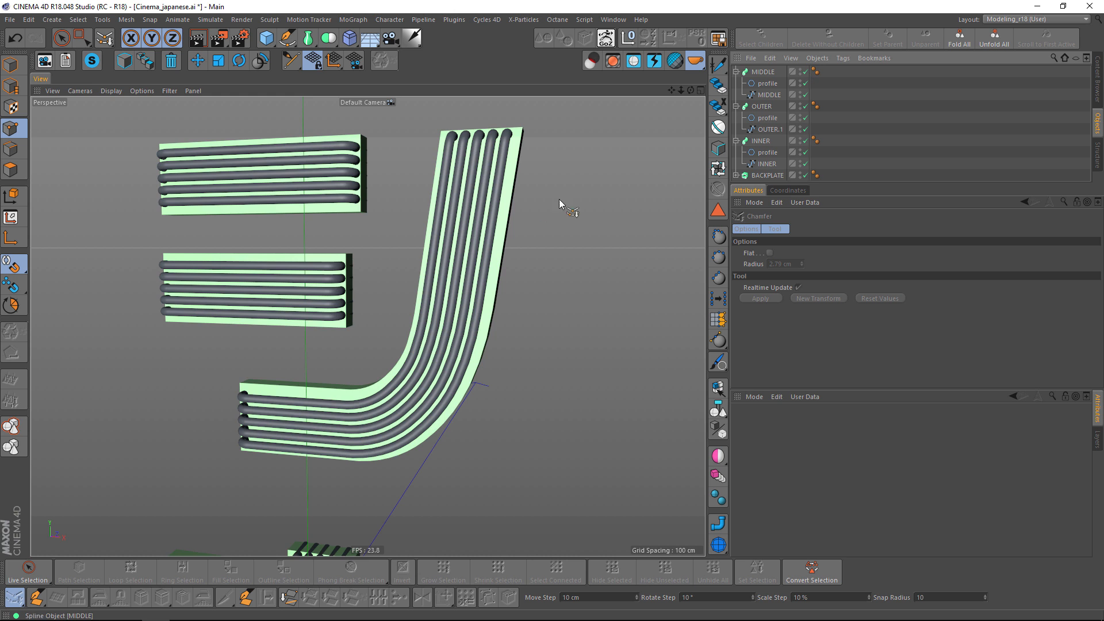
scroll(522, 201, "down", 3)
scroll(483, 249, "down", 5)
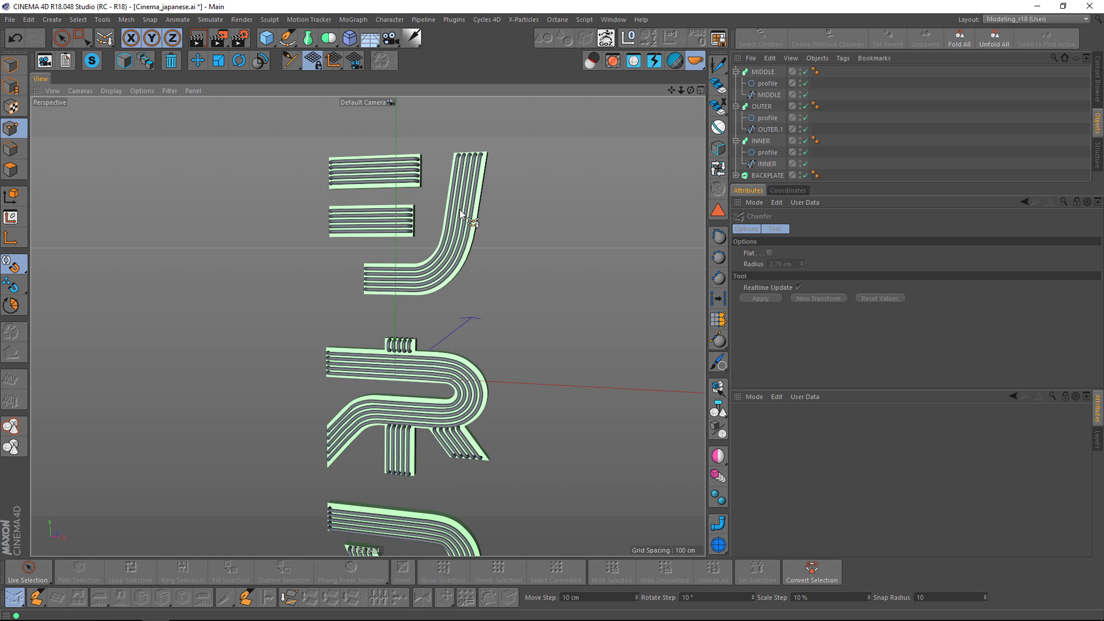
Collapse the three sweep hierarchies and move the MIDDLE sweep between INNER and BACKPLATE in the object order.
left_click(737, 106)
left_click(736, 118)
left_click(736, 72)
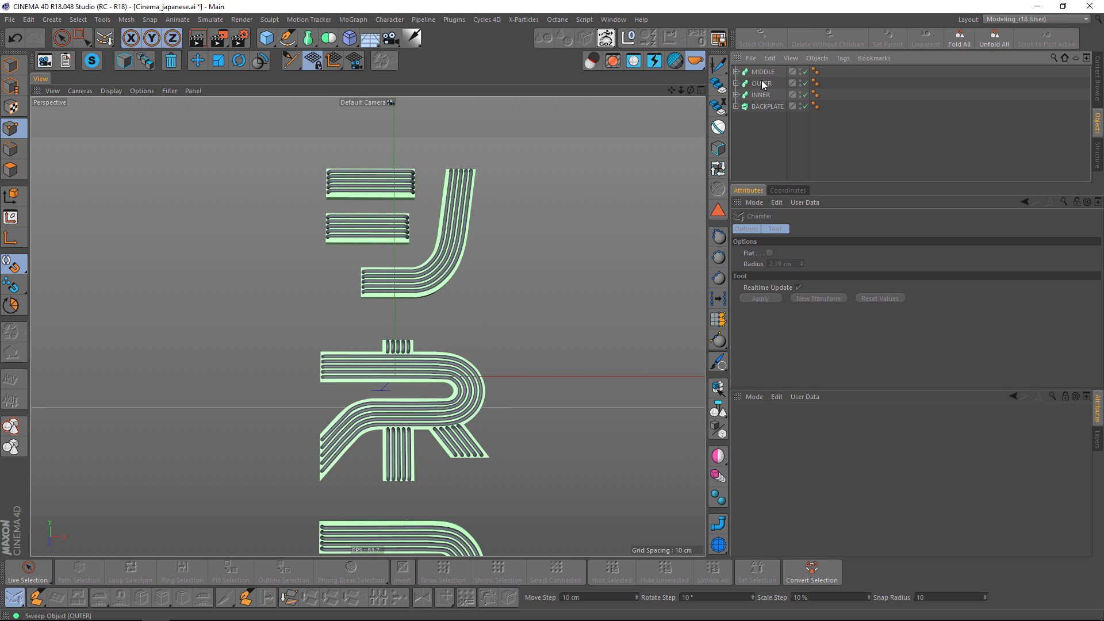
left_click_drag(771, 85, 769, 103)
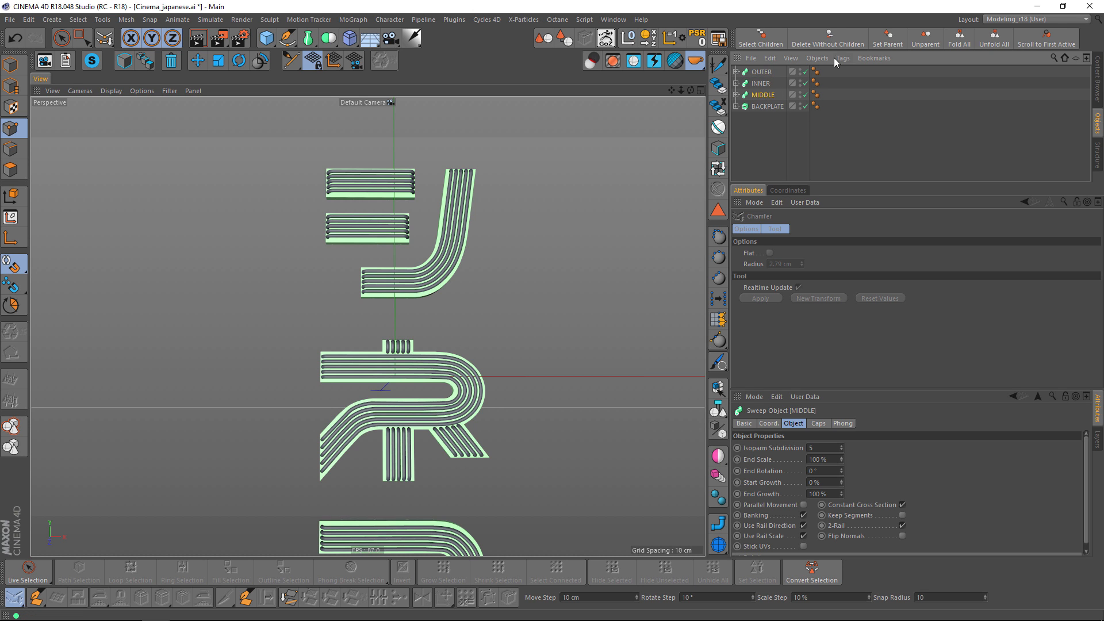
Toggle the bulb sweeps to check them separately, leaving OUTER, INNER and MIDDLE all disabled.
left_click(806, 84)
left_click(806, 95)
left_click(806, 84)
left_click(807, 84)
left_click(806, 95)
left_click(806, 95)
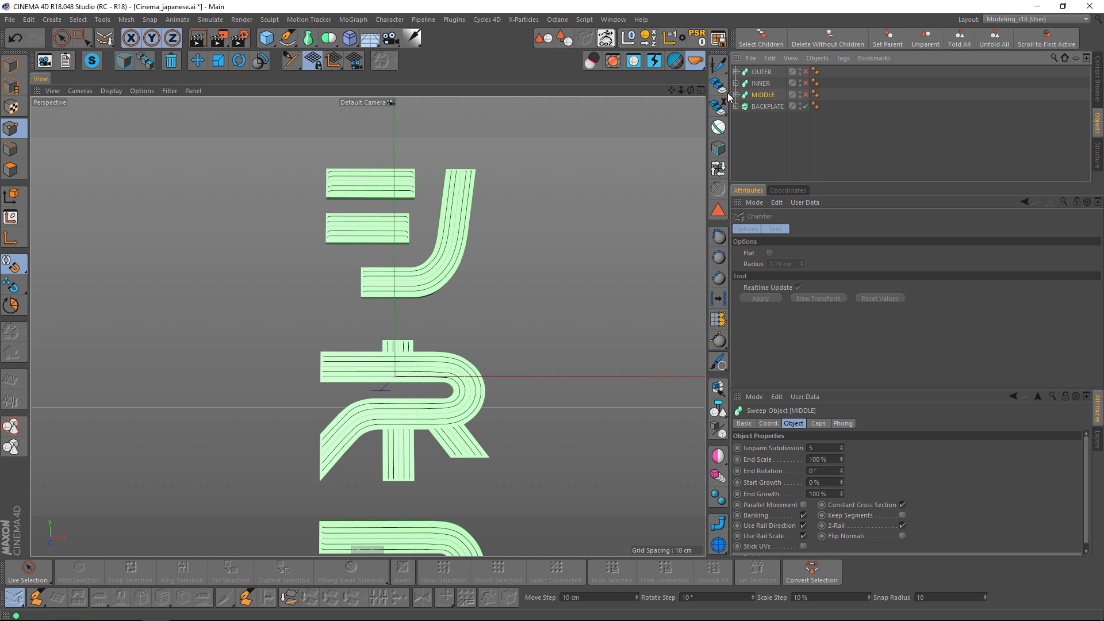
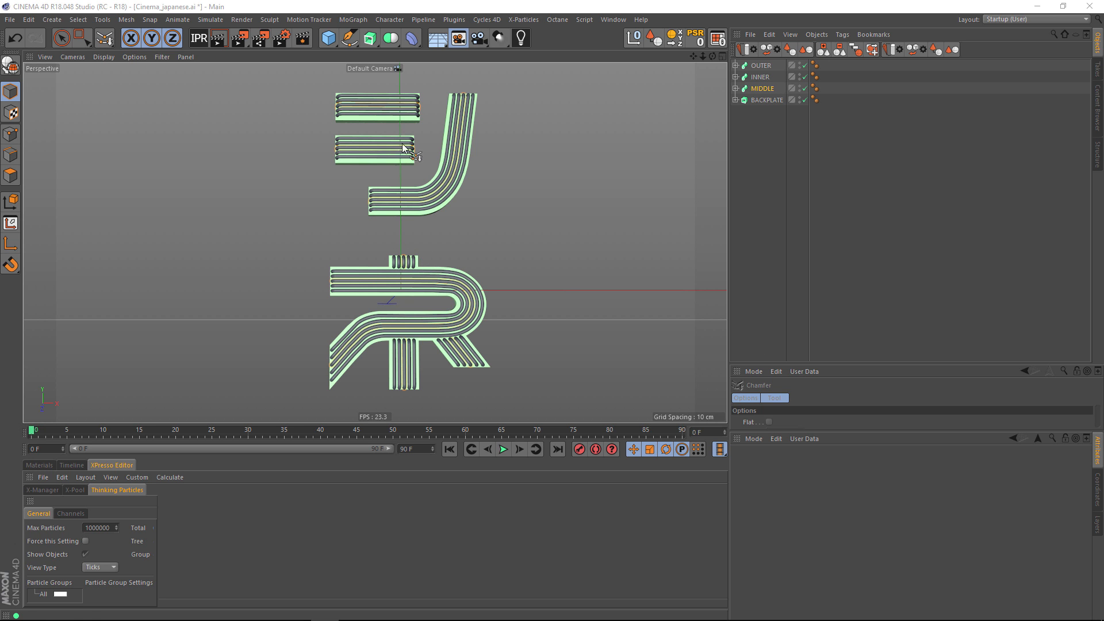
Set the display color use to Automatic for the OUTER, INNER and MIDDLE sweeps together.
left_click(757, 68, "shift")
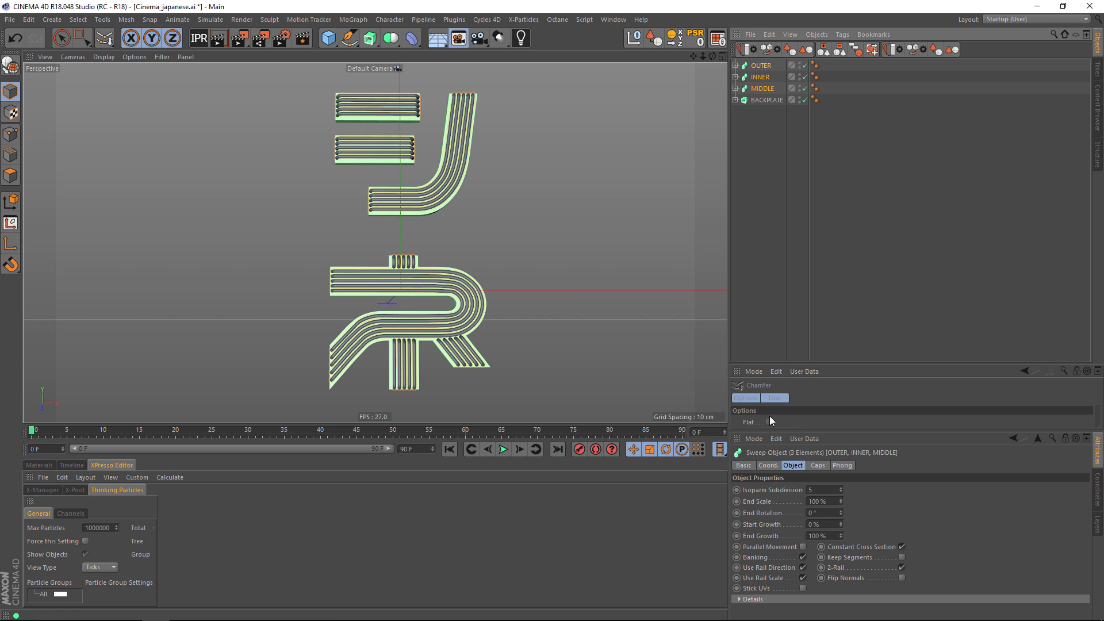
left_click(744, 465)
left_click(806, 535)
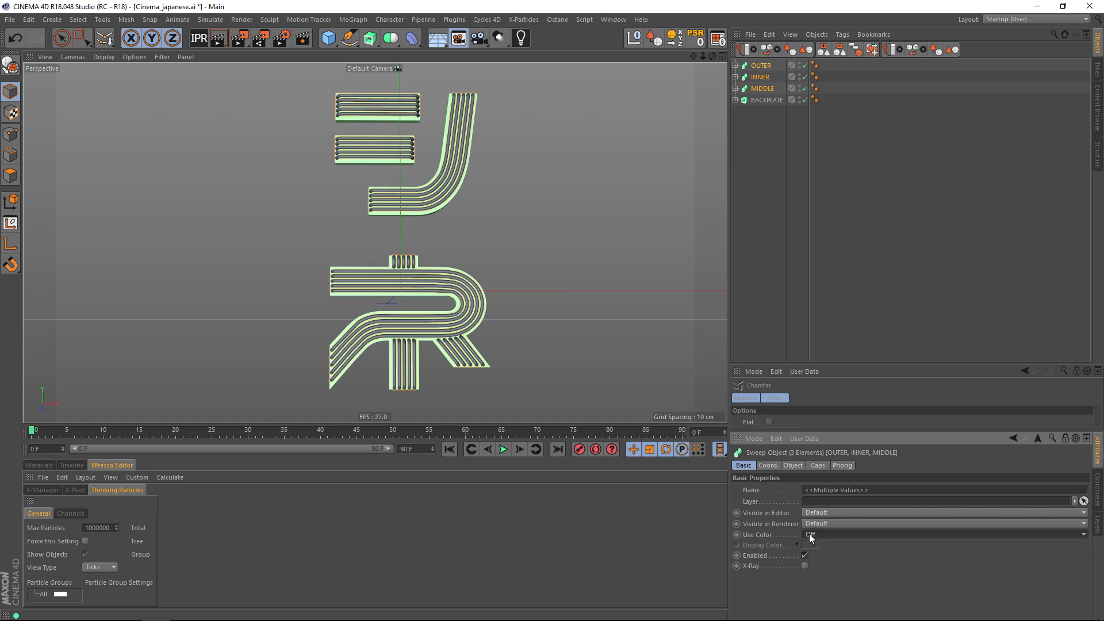
left_click(817, 561)
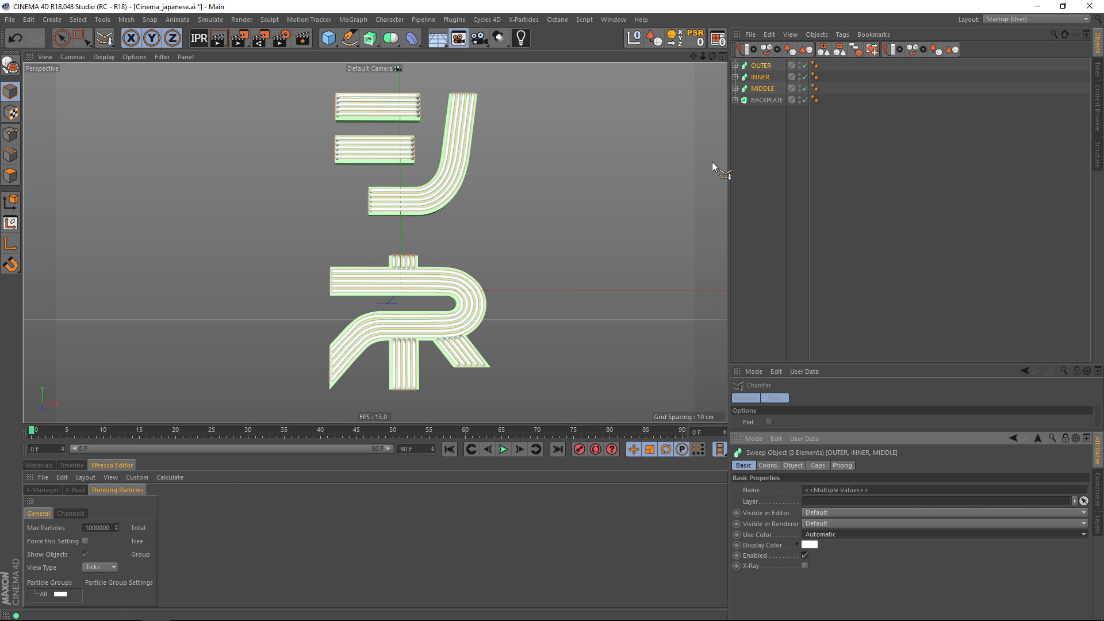
Create a new material, enlarge the attributes area and enable the material's Luminance channel.
left_click(40, 465)
double_click(46, 499)
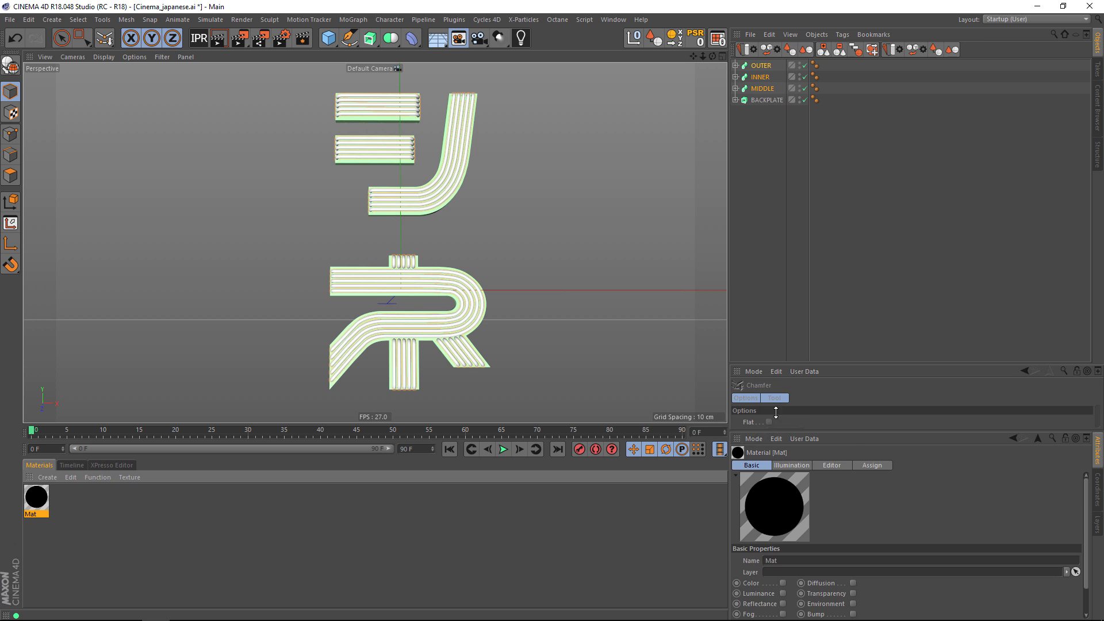
left_click_drag(753, 433, 796, 231)
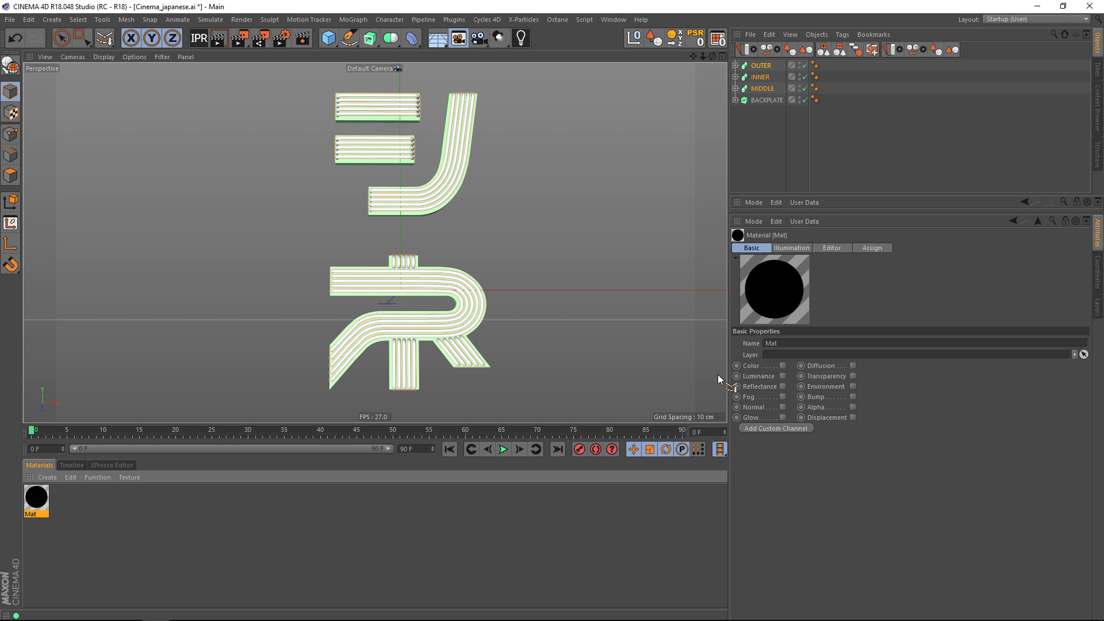
left_click(783, 376)
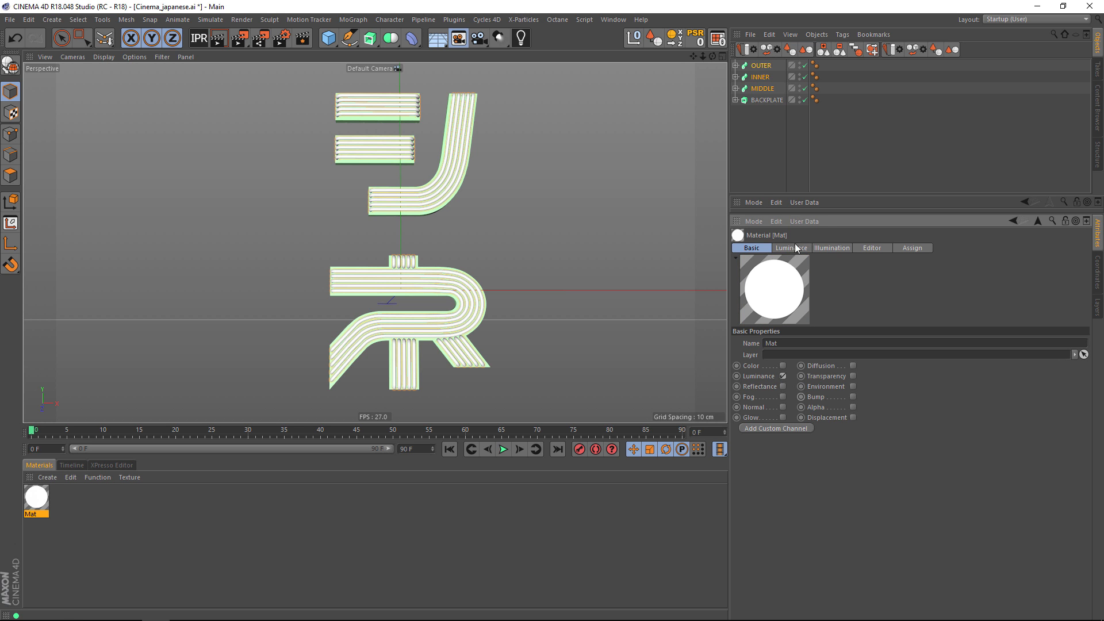
Load a Fresnel shader as the texture of the material's Luminance channel.
left_click(792, 248)
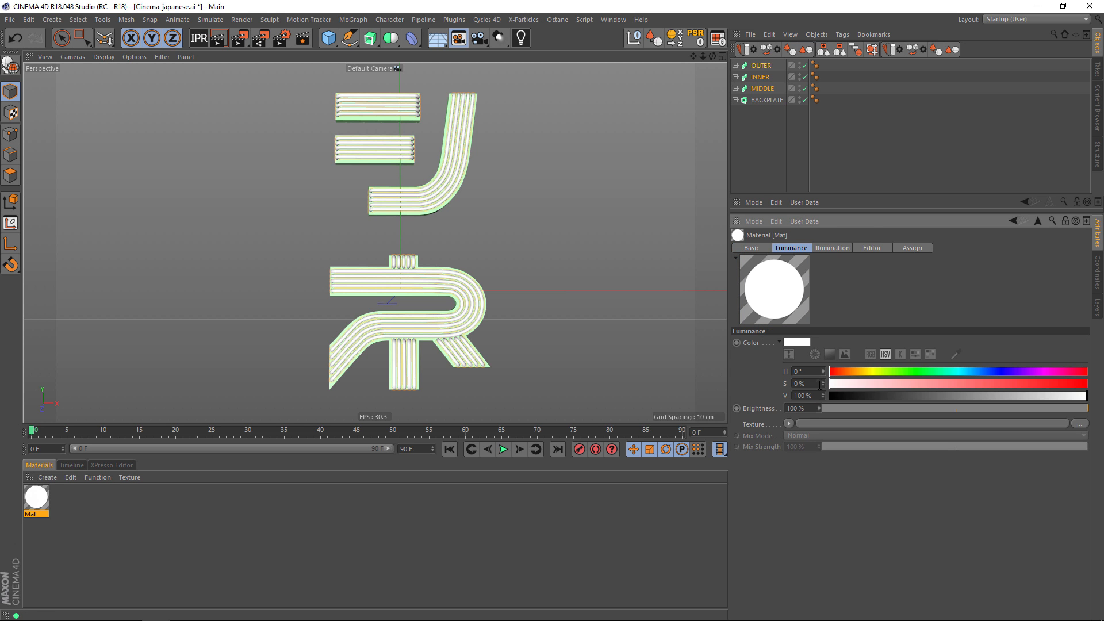
left_click(792, 425)
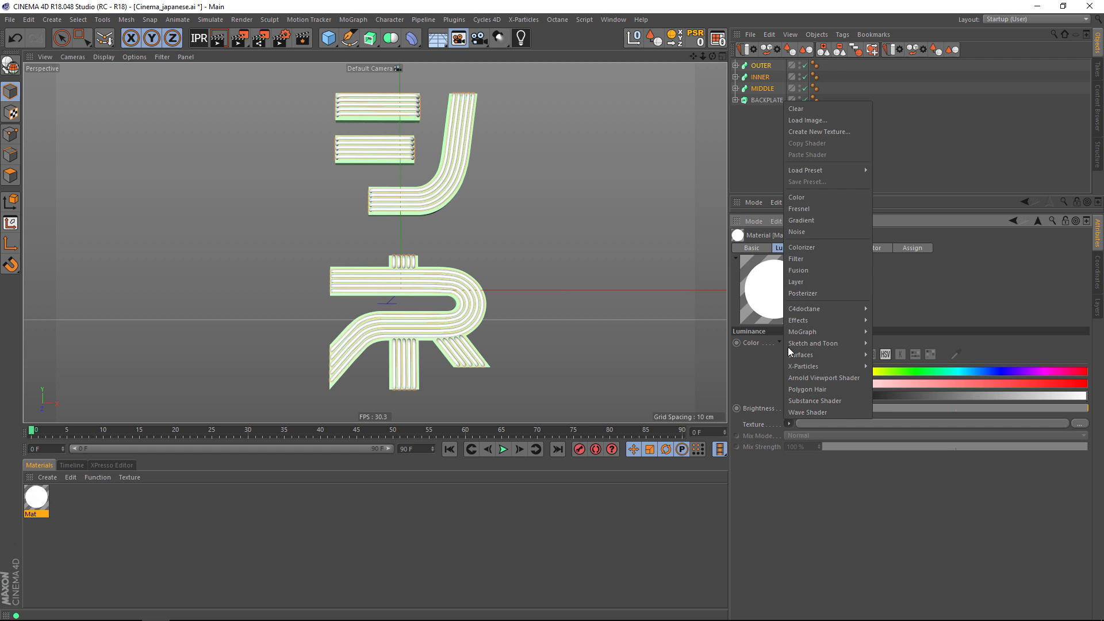
mouse_move(804, 331)
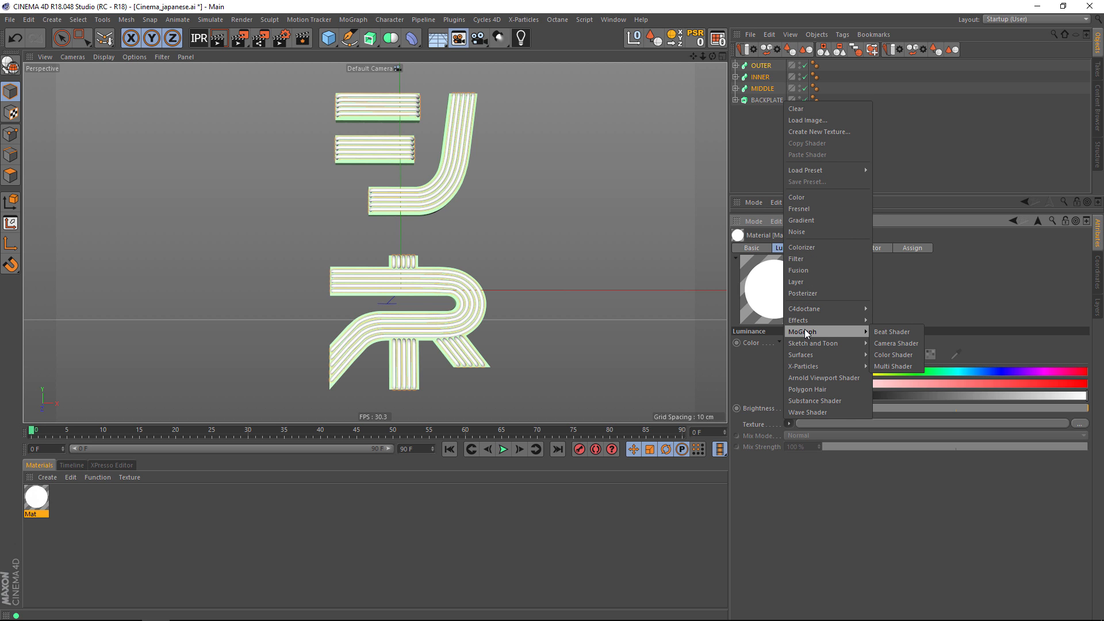
left_click(803, 209)
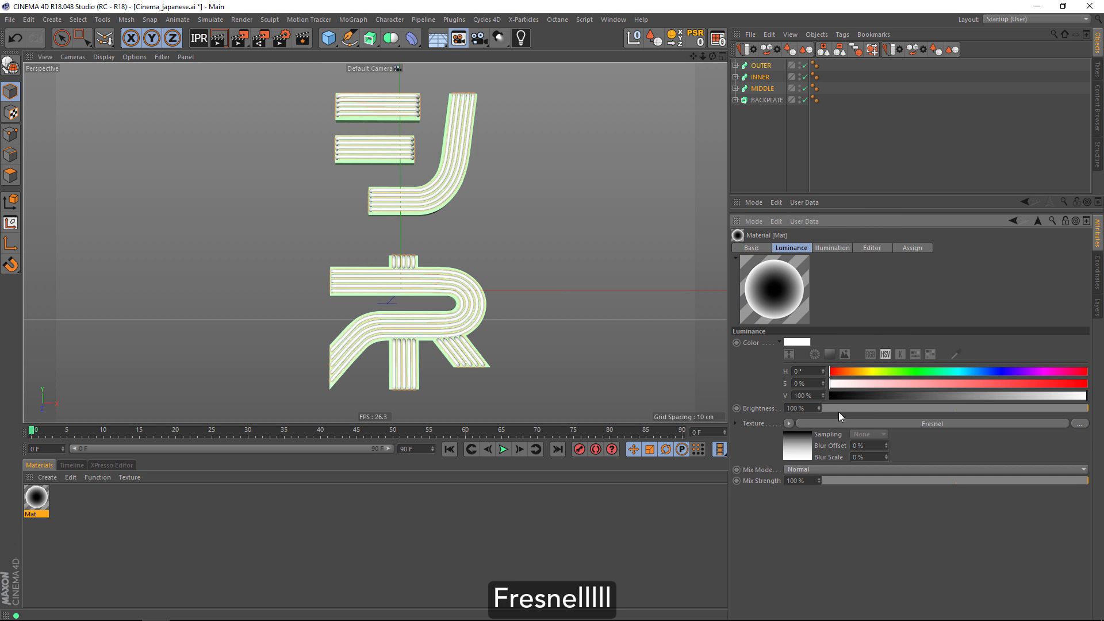
Invert the Fresnel gradient's knots and lighten its black knot to dark gray.
left_click(839, 424)
right_click(813, 366)
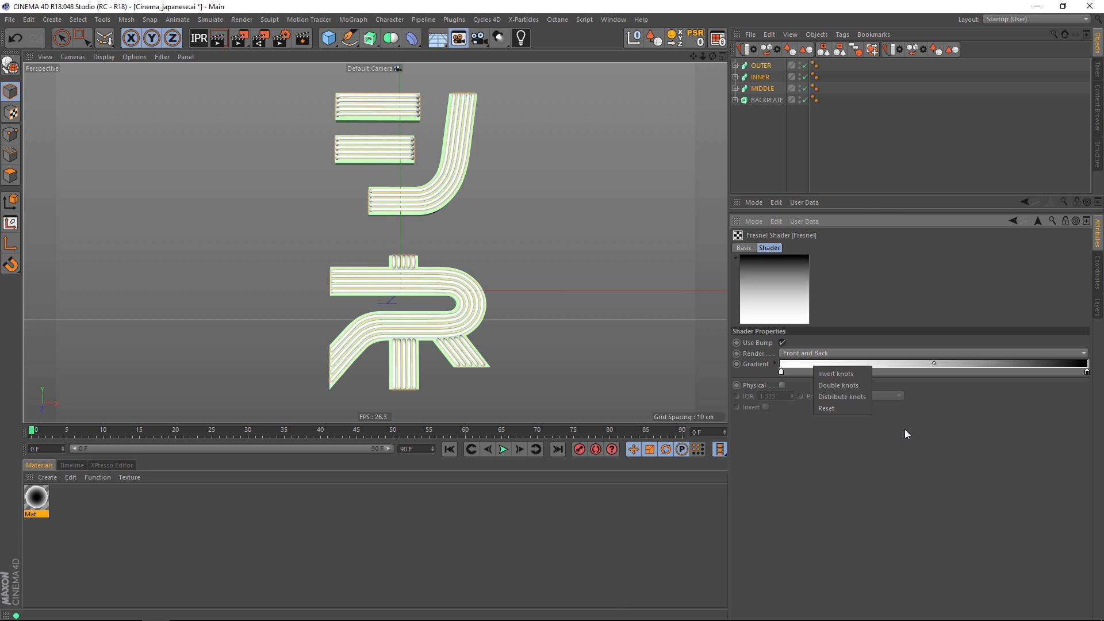
left_click(840, 375)
double_click(782, 373)
left_click_drag(768, 399, 774, 398)
left_click(770, 415)
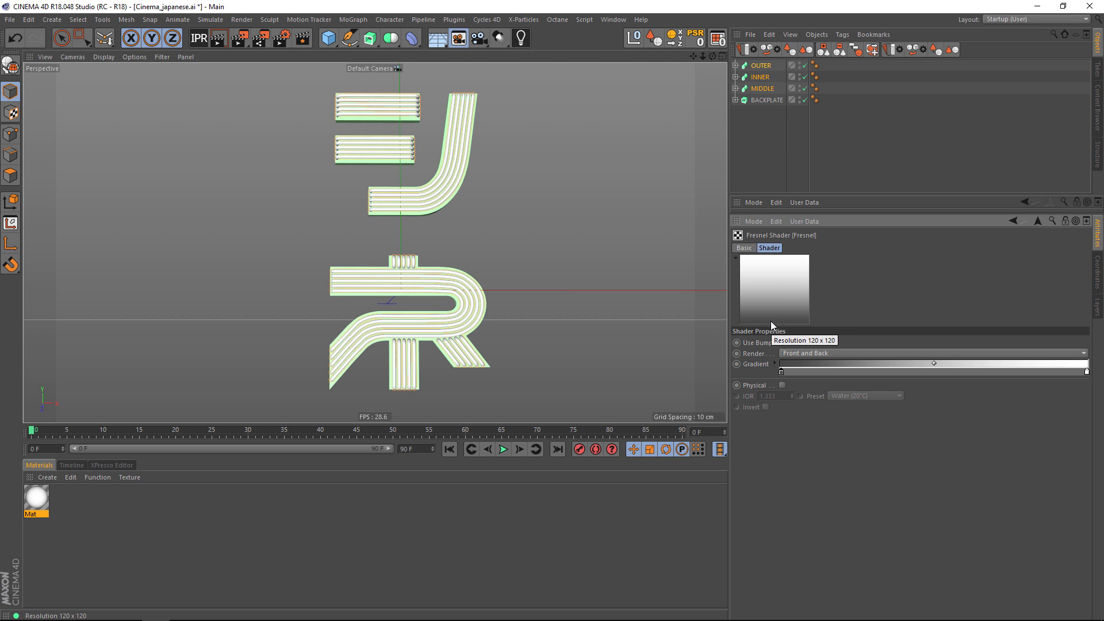
Set the luminance texture's mix mode to Multiply and make the color fully saturated red at 230% brightness.
left_click(1040, 222)
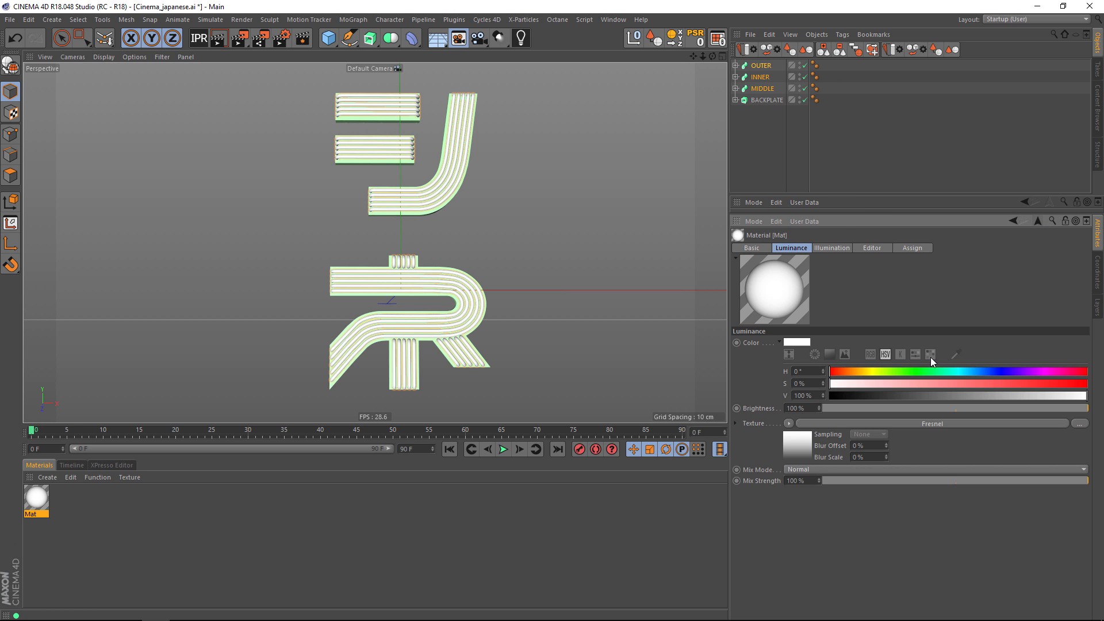
left_click(817, 470)
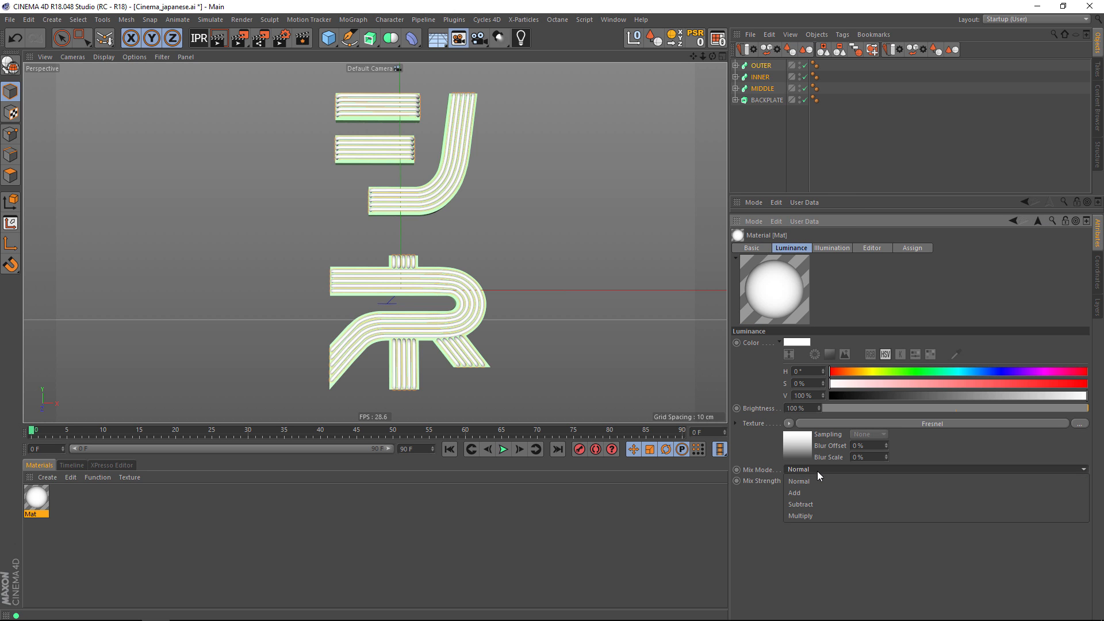
left_click(813, 514)
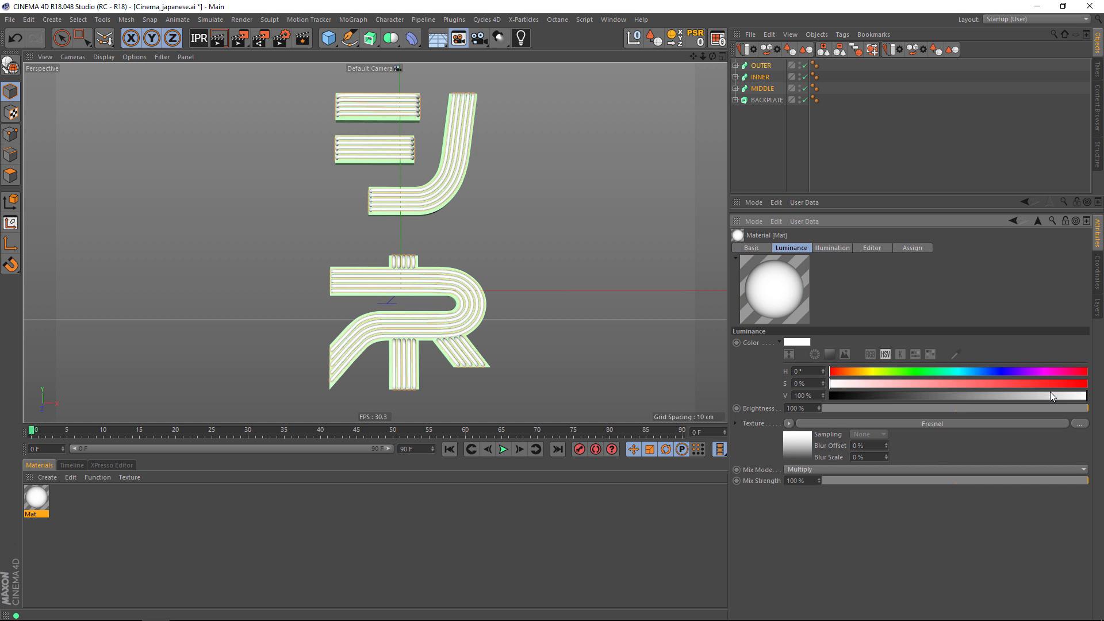
left_click_drag(1050, 384, 1090, 384)
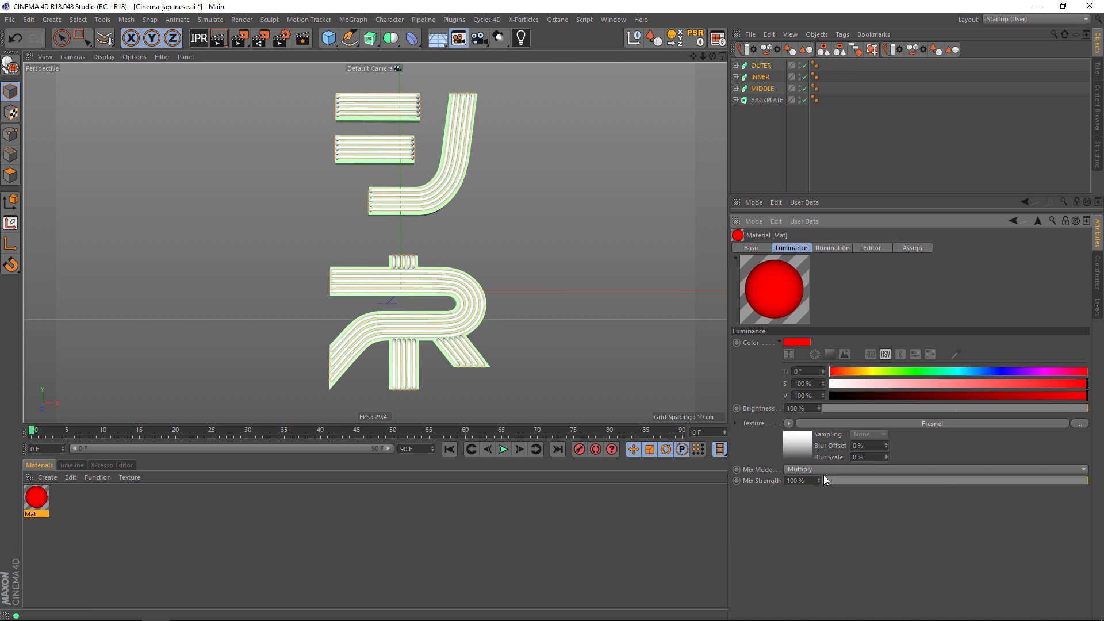
left_click(793, 409)
left_click_drag(794, 409, 787, 409)
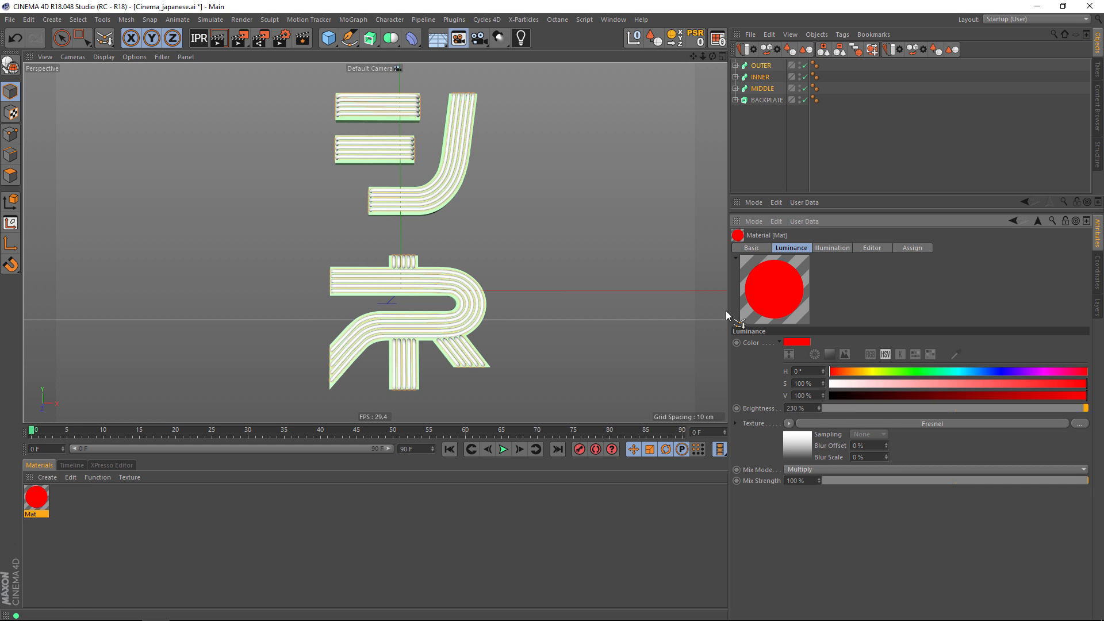
Apply the red luminance material to the OUTER sweep and inspect the tubes up close.
right_click(775, 291)
left_click(775, 291)
left_click_drag(37, 504, 761, 65)
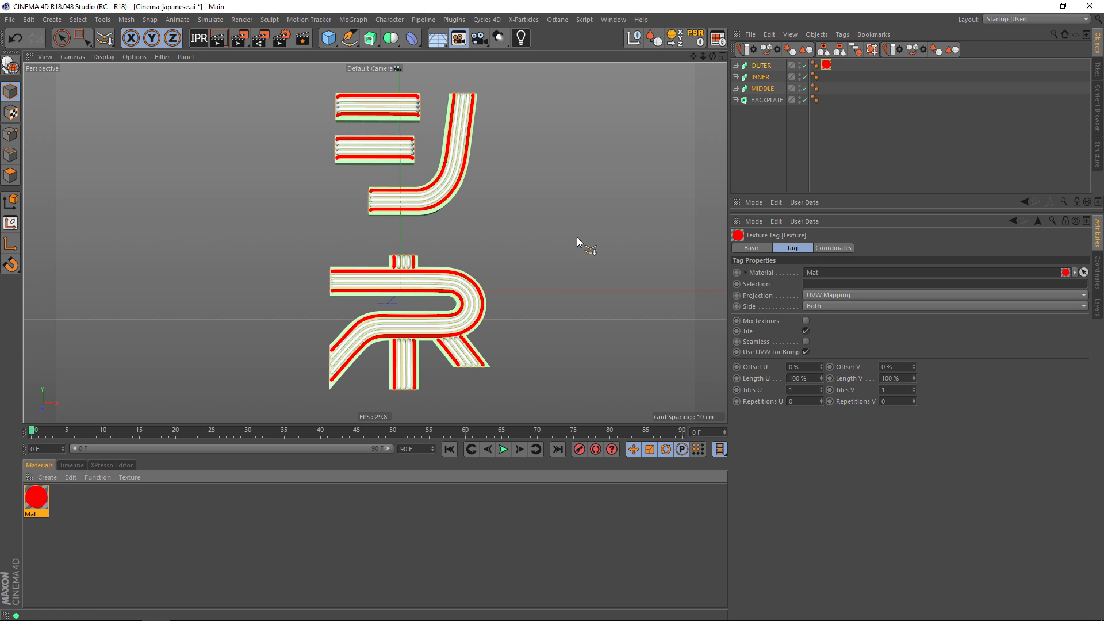
scroll(399, 315, "up", 5)
mouse_move(450, 322)
left_mouse_down("alt")
mouse_move(432, 354)
mouse_move(440, 329)
left_mouse_up("alt")
scroll(418, 312, "up", 6)
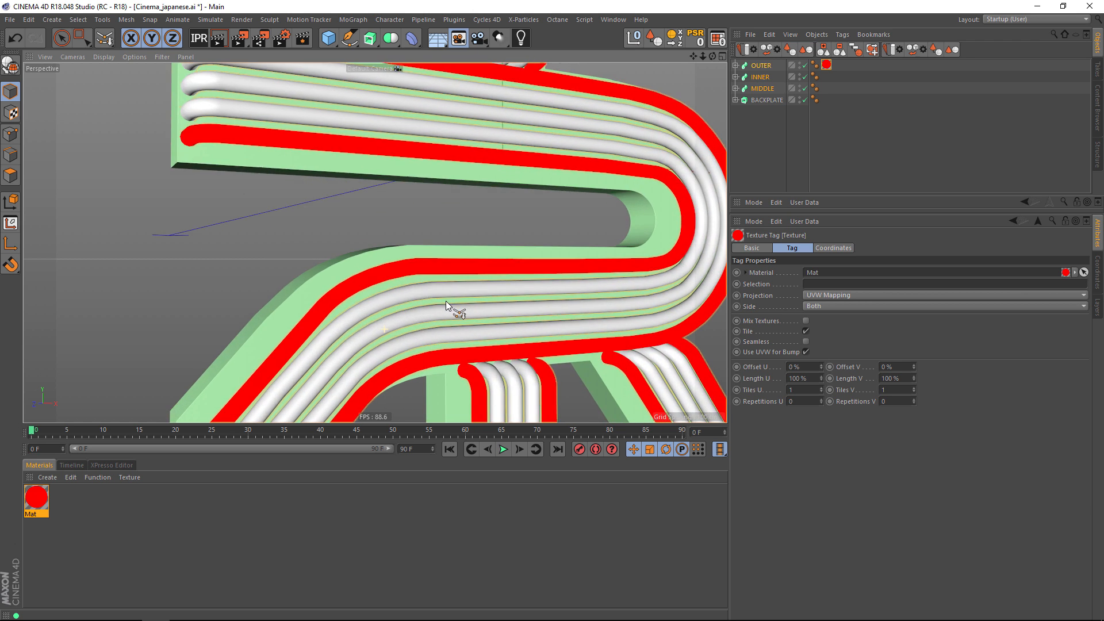
scroll(447, 302, "down", 8)
left_click_drag(352, 325, 384, 281, "alt")
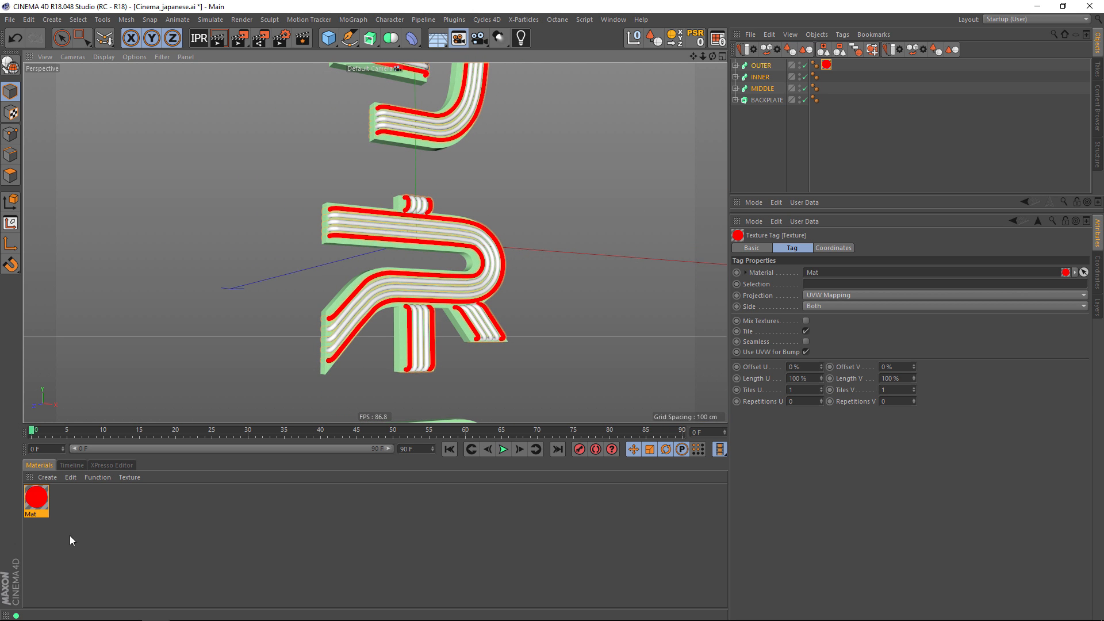
Rename the red material as Outer.
double_click(32, 513)
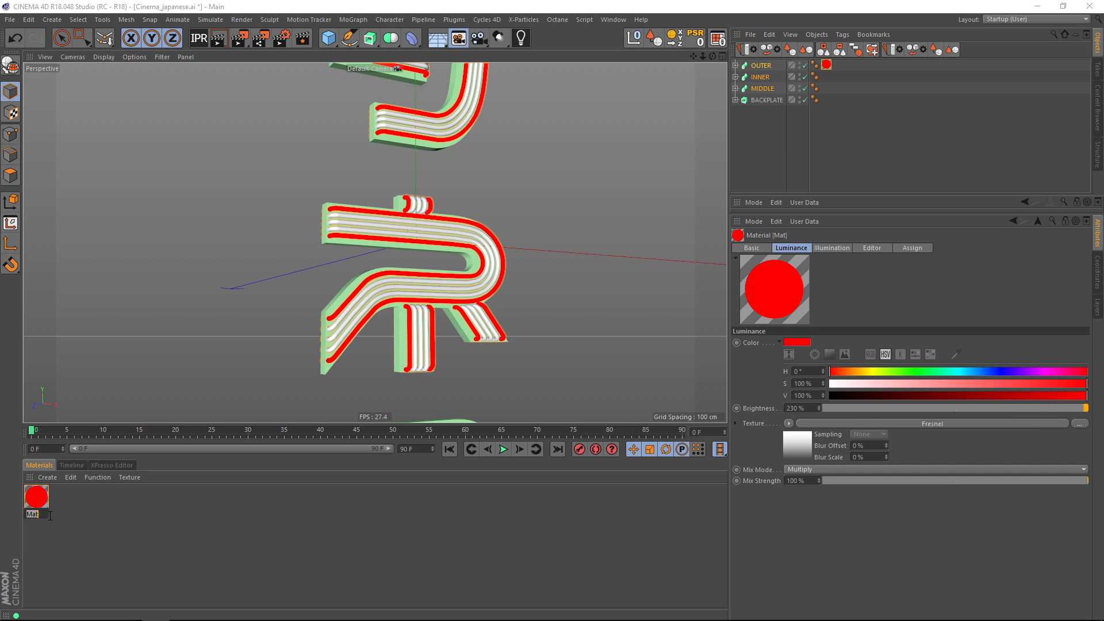
type("Outer")
key("Return")
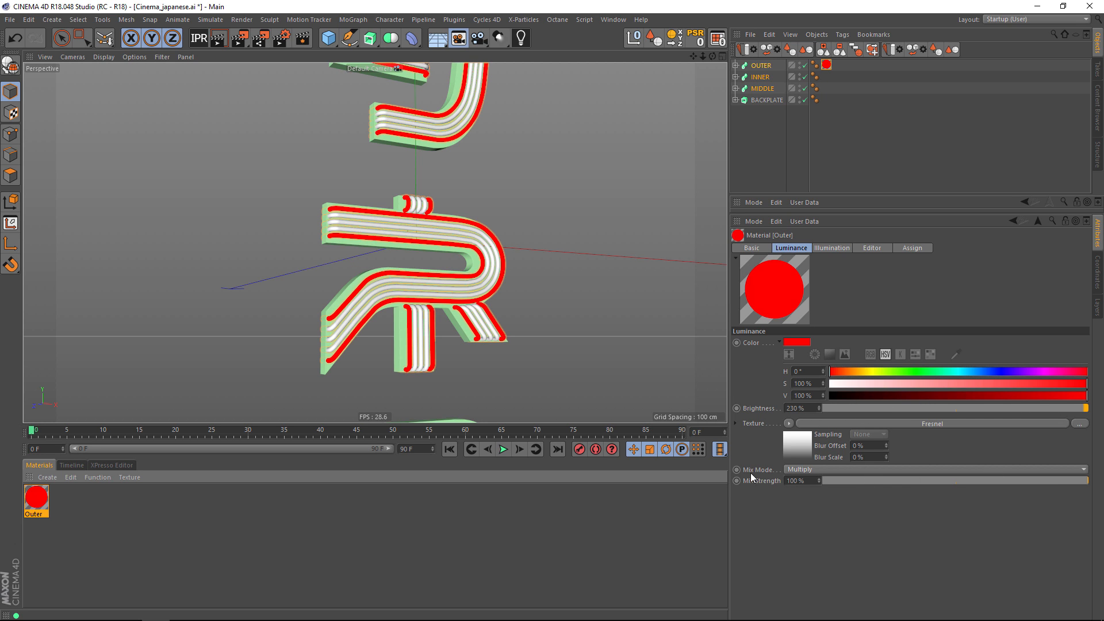
Try the Outer material's luminance Mix Strength at both extremes and keyframe it at 6% on frame 0.
left_click_drag(1078, 478, 837, 481)
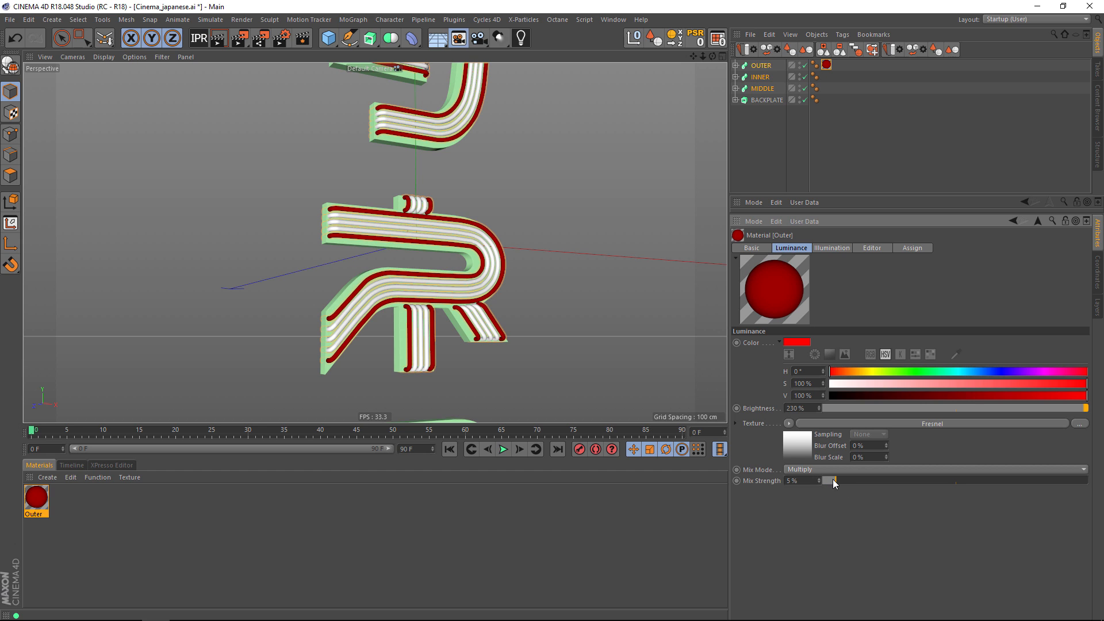
left_click_drag(835, 479, 1082, 485)
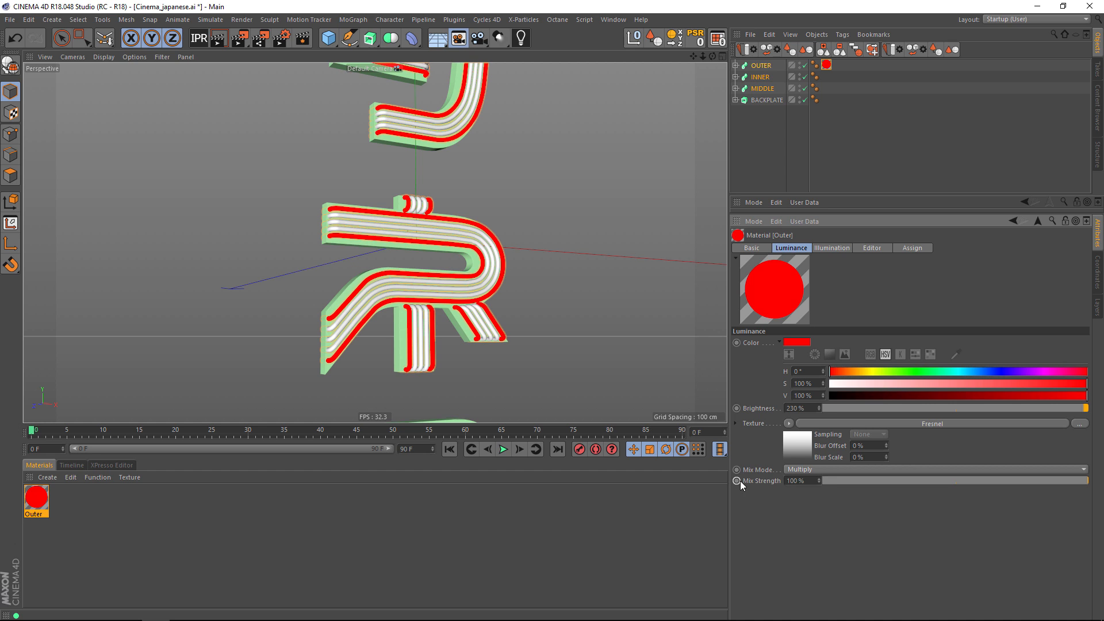
left_click(838, 481)
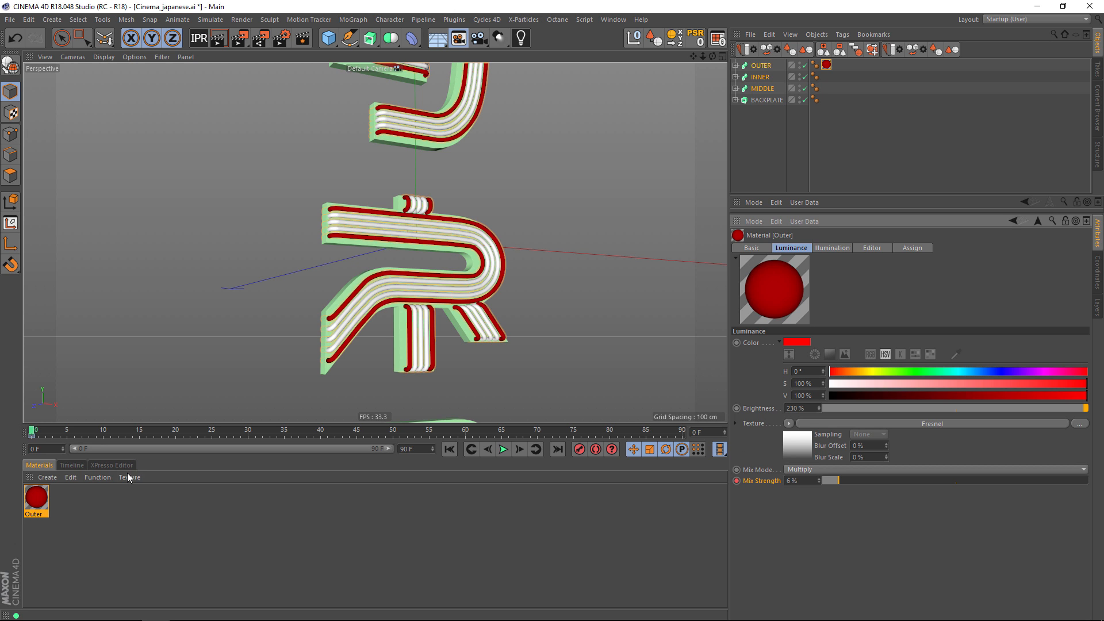
Expand the Outer material's Mix Strength track in the timeline and copy its 6% key to frame 10.
left_click(74, 465)
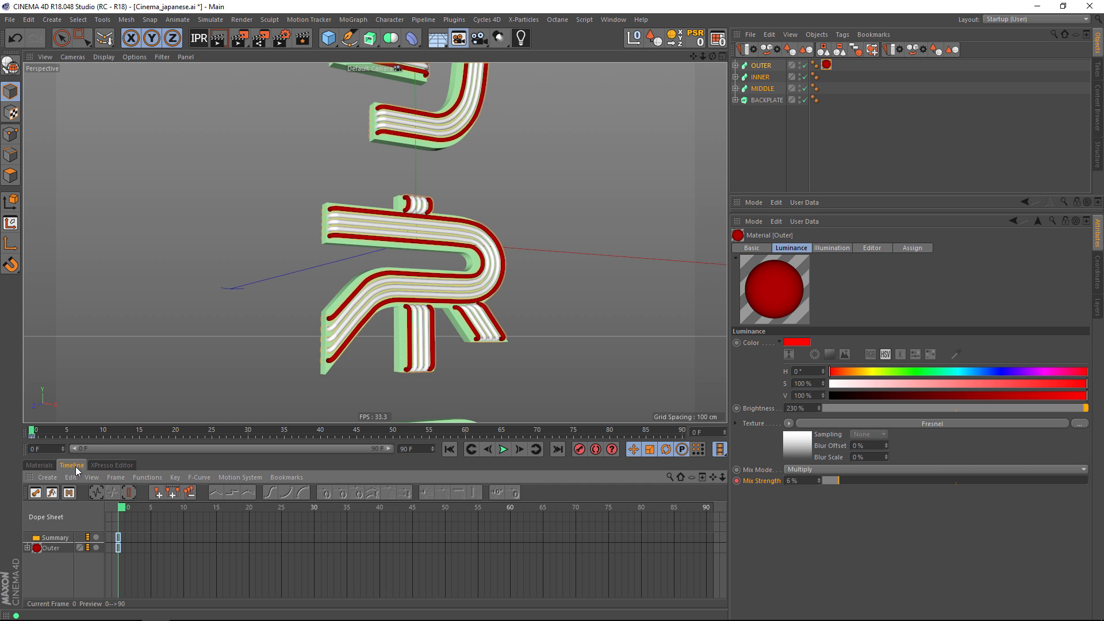
left_click(27, 547)
left_click(33, 558)
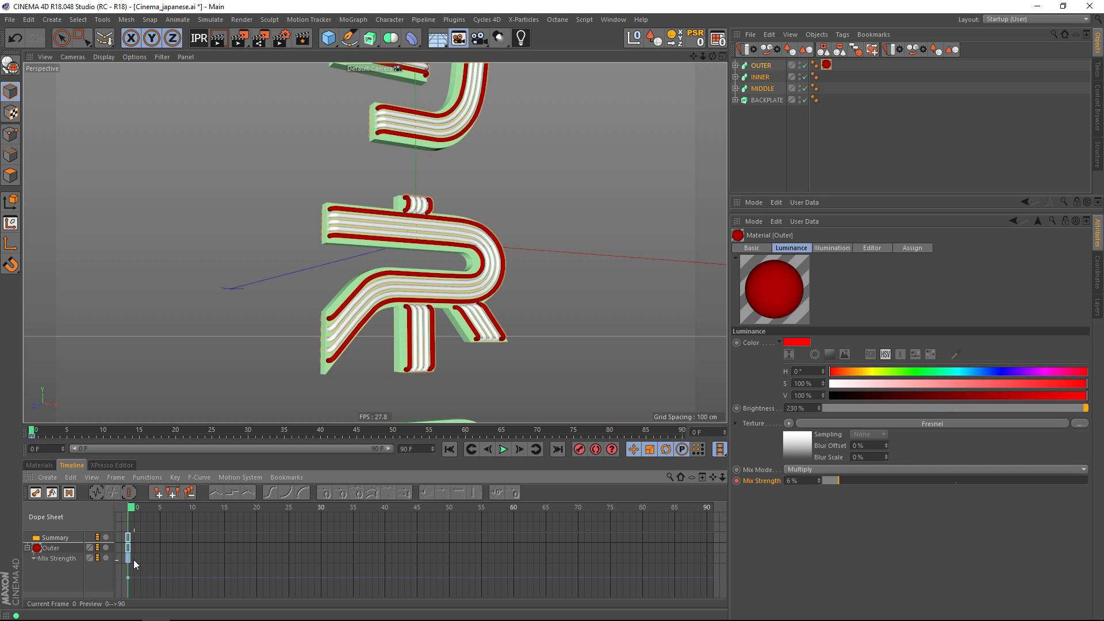
left_click_drag(180, 558, 191, 558)
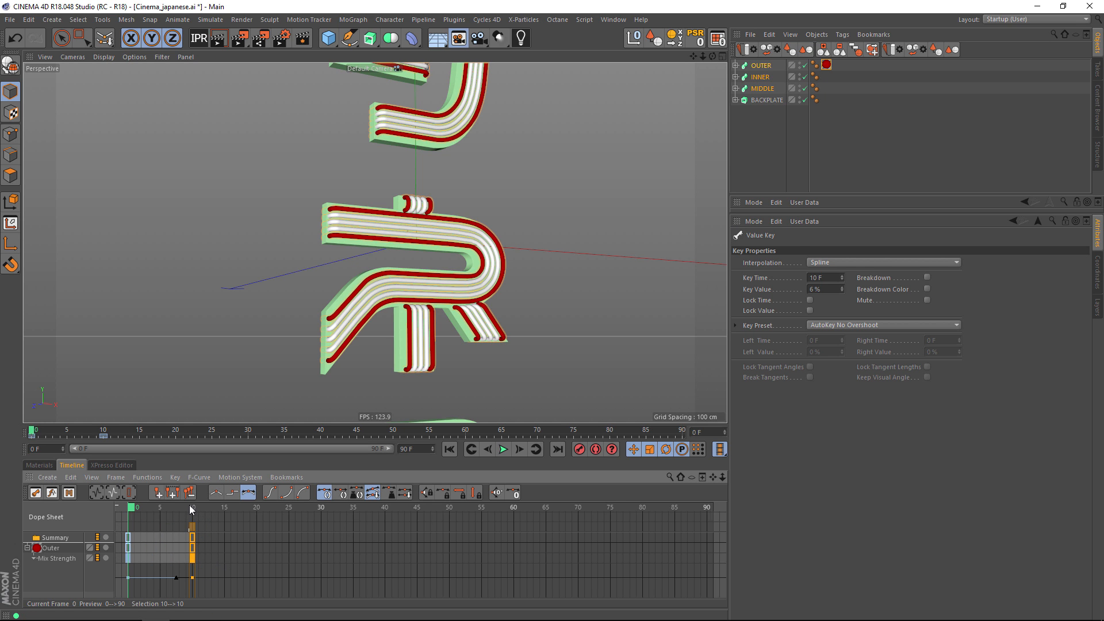
Copy the frame 10 Mix Strength key to frame 12 and set its value to 100%.
left_click_drag(191, 507, 208, 510)
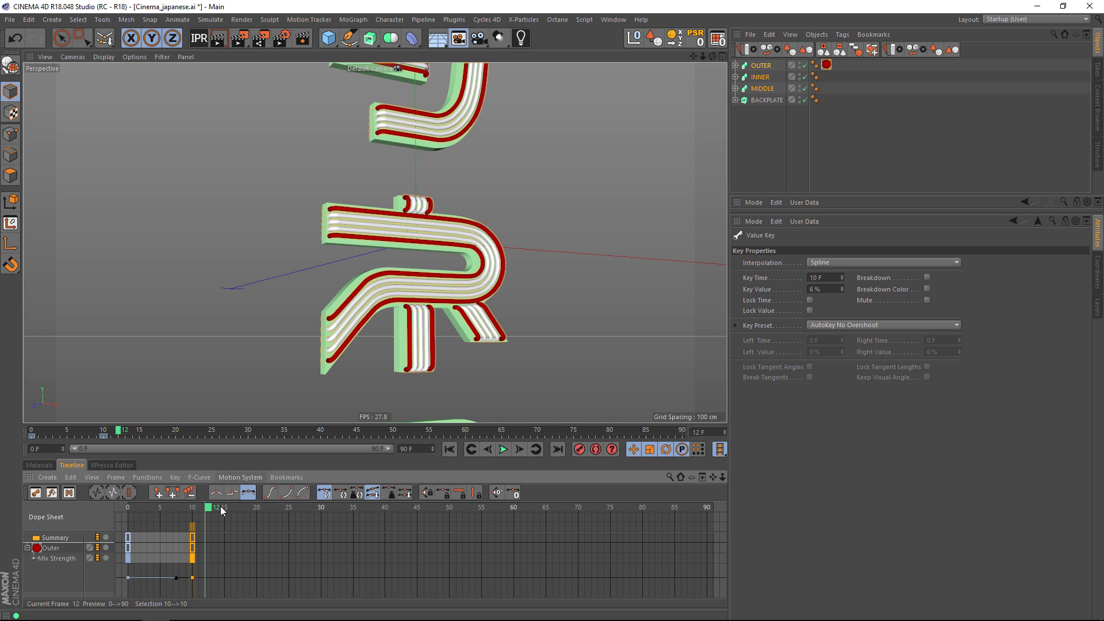
left_click_drag(192, 558, 205, 560, "ctrl")
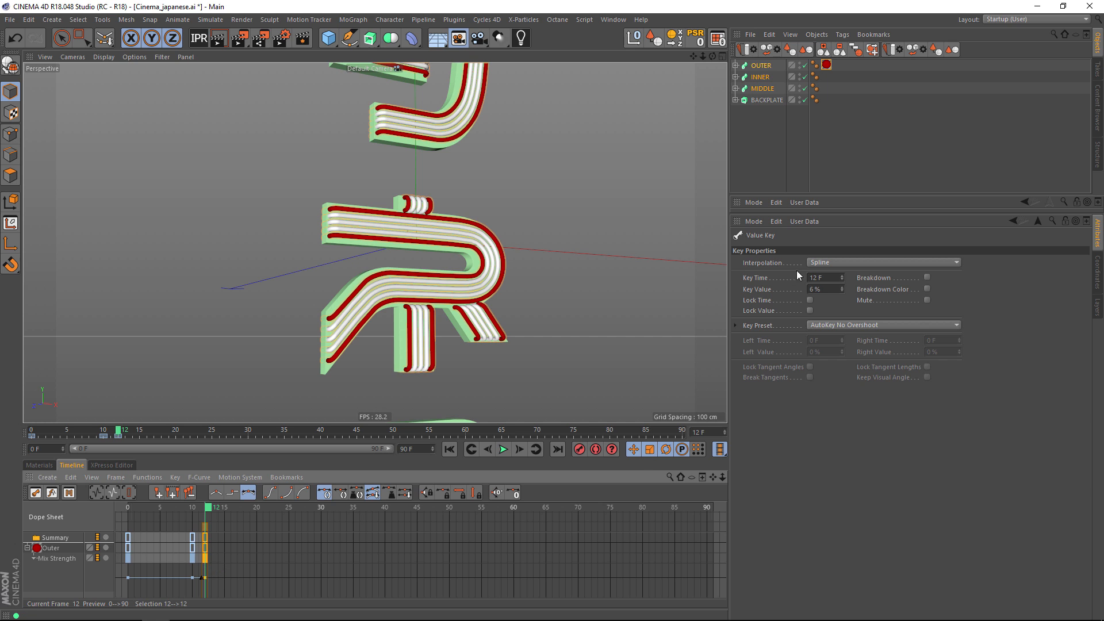
left_click(812, 290)
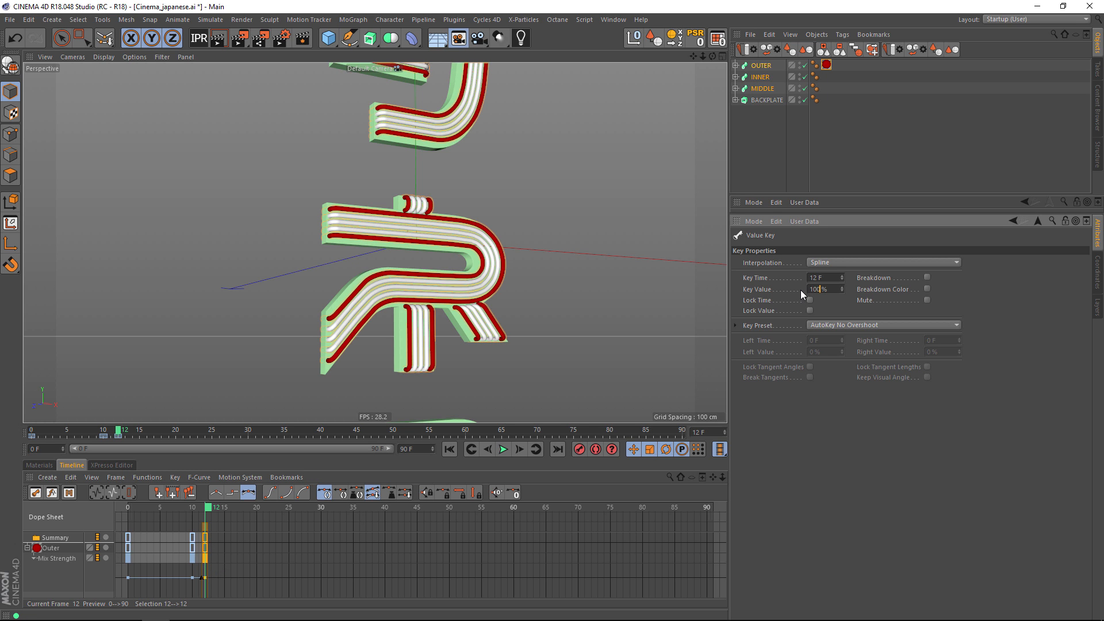
type("100")
key("Return")
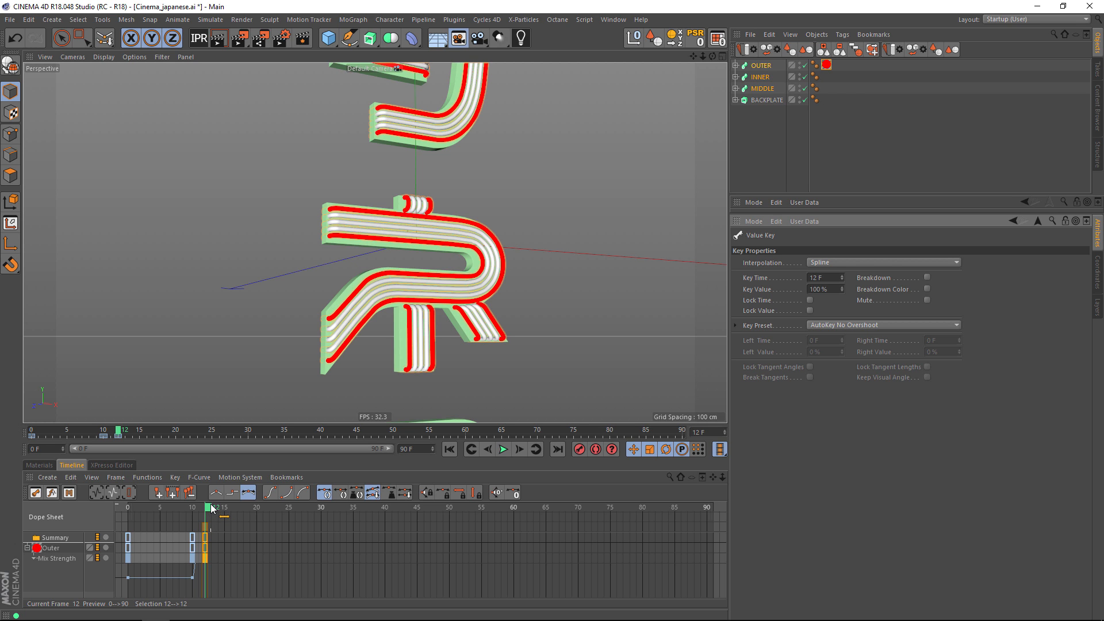
Copy the 100% Mix Strength key to frame 40 and the 6% key from frame 10 to frame 42.
left_click_drag(213, 508, 385, 509)
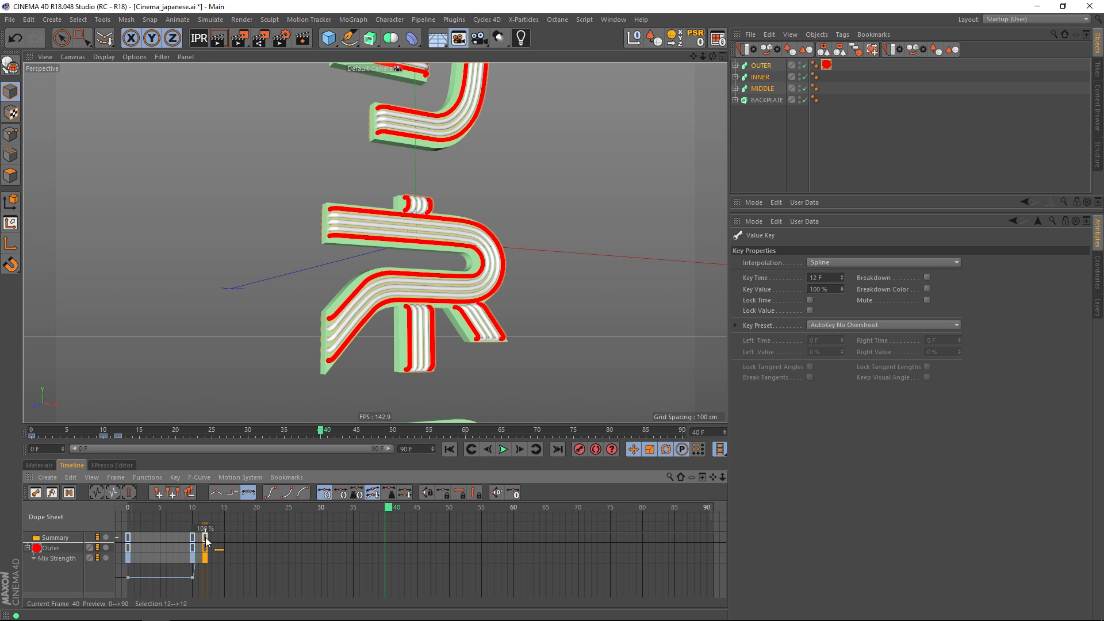
left_click_drag(205, 540, 385, 541, "ctrl")
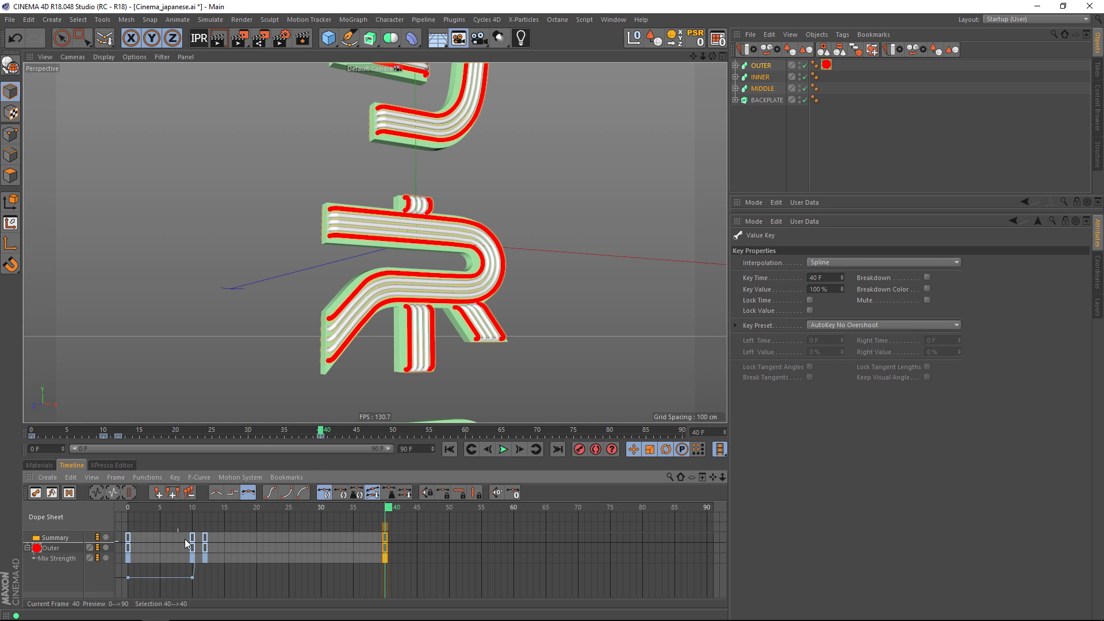
left_click_drag(193, 539, 396, 538, "ctrl")
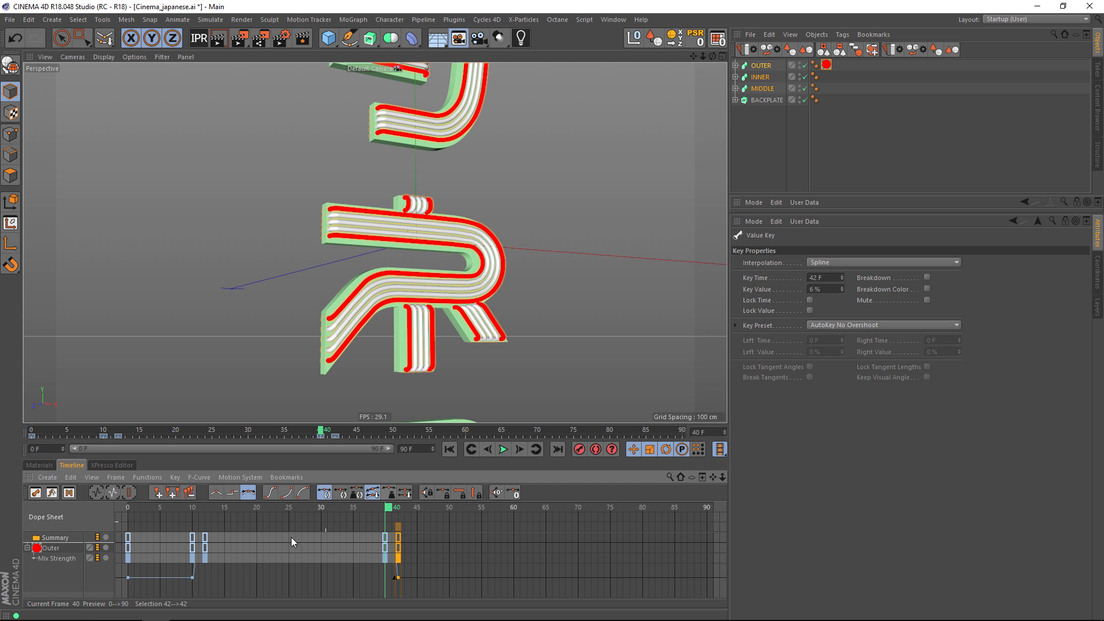
Copy the 6% Mix Strength key from frame 42 to frame 80 and show the full F-curve in an enlarged timeline.
left_click(402, 508)
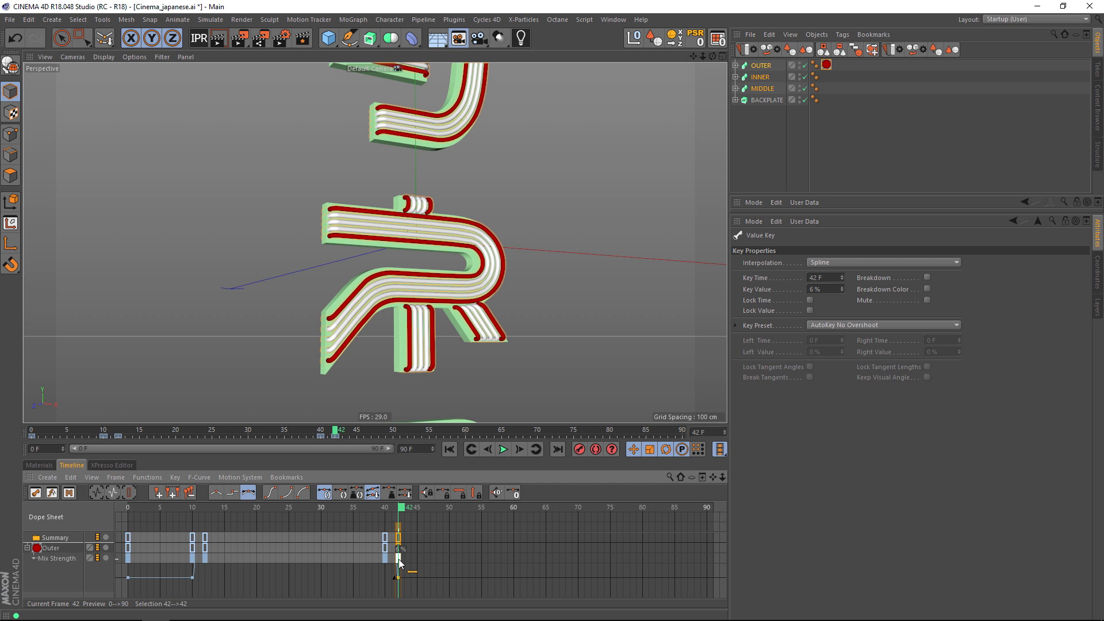
left_click_drag(400, 561, 642, 557, "ctrl")
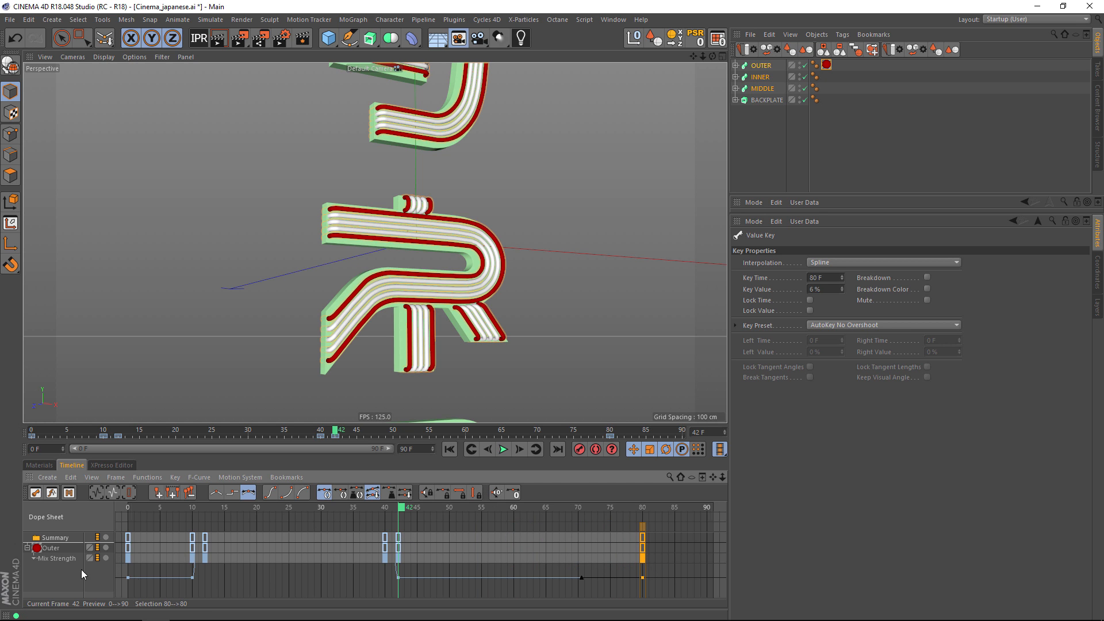
left_click(52, 493)
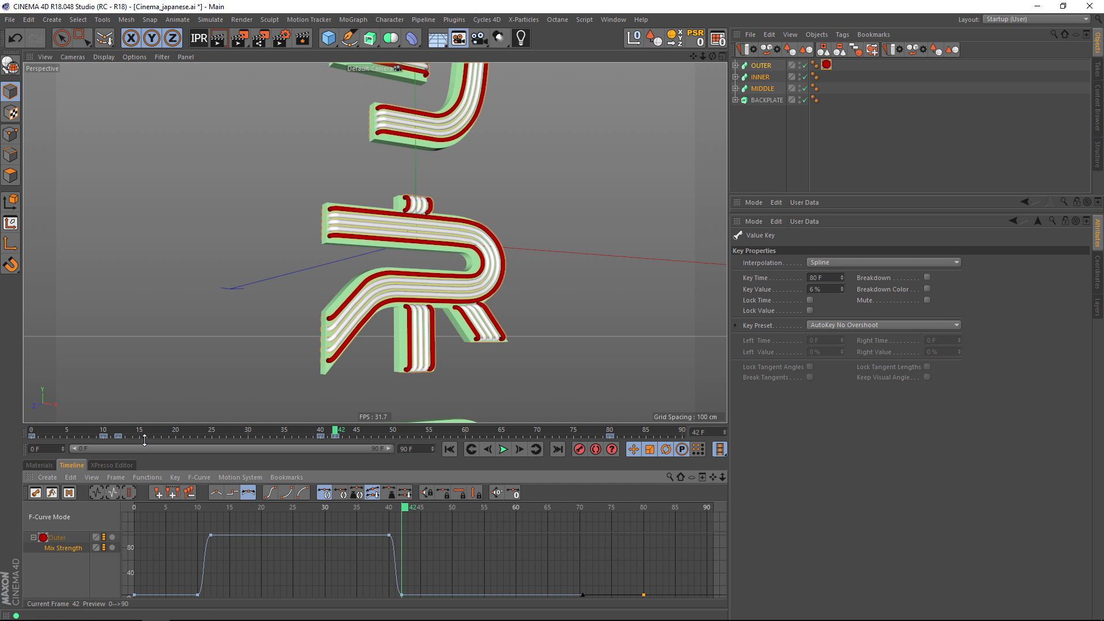
left_click_drag(145, 426, 143, 313)
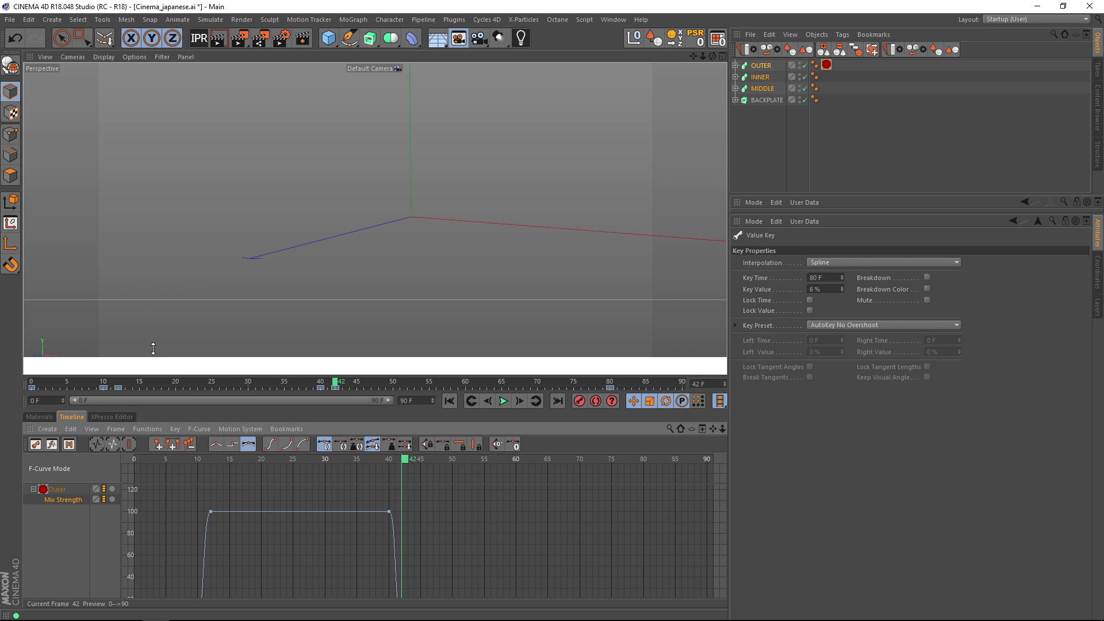
scroll(356, 541, "down", 5)
left_click_drag(165, 440, 134, 442)
Play the animation to check the Outer tubes' on/off flicker, stop it and return to frame 0.
left_click(504, 385)
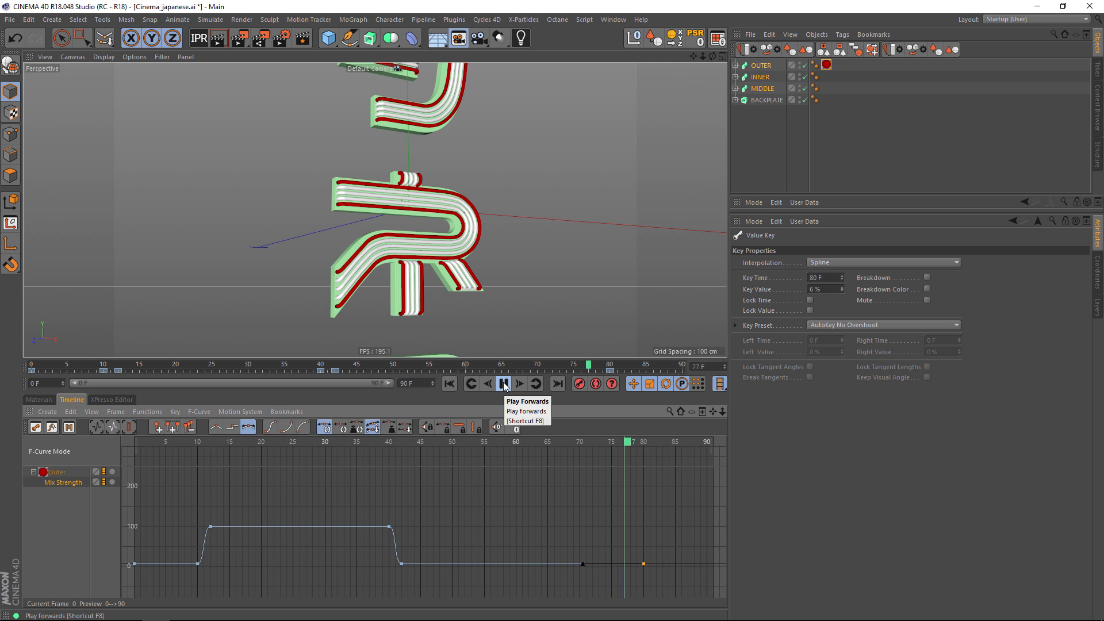
left_click(504, 385)
left_click(449, 384)
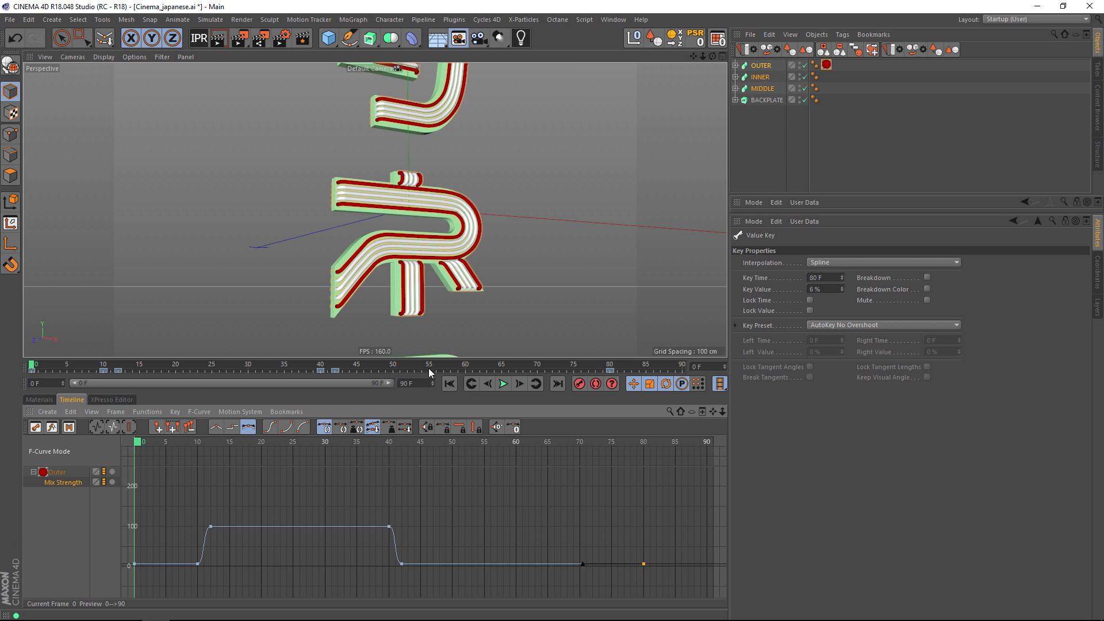
Set the project end to 500 frames and extend the preview range to frame 500.
left_click(414, 383)
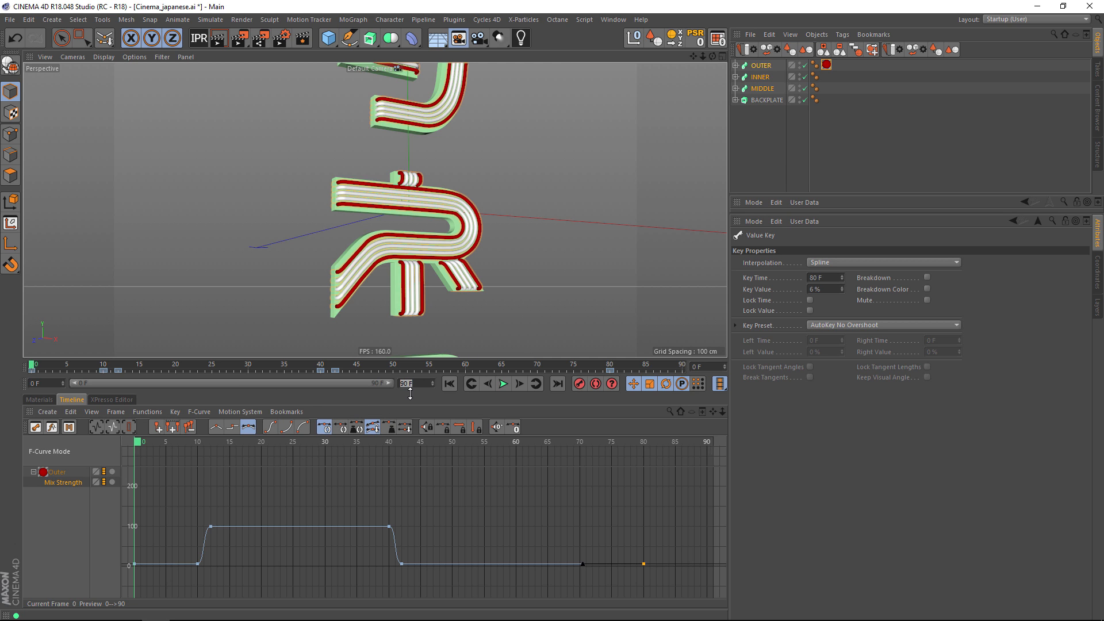
type("500")
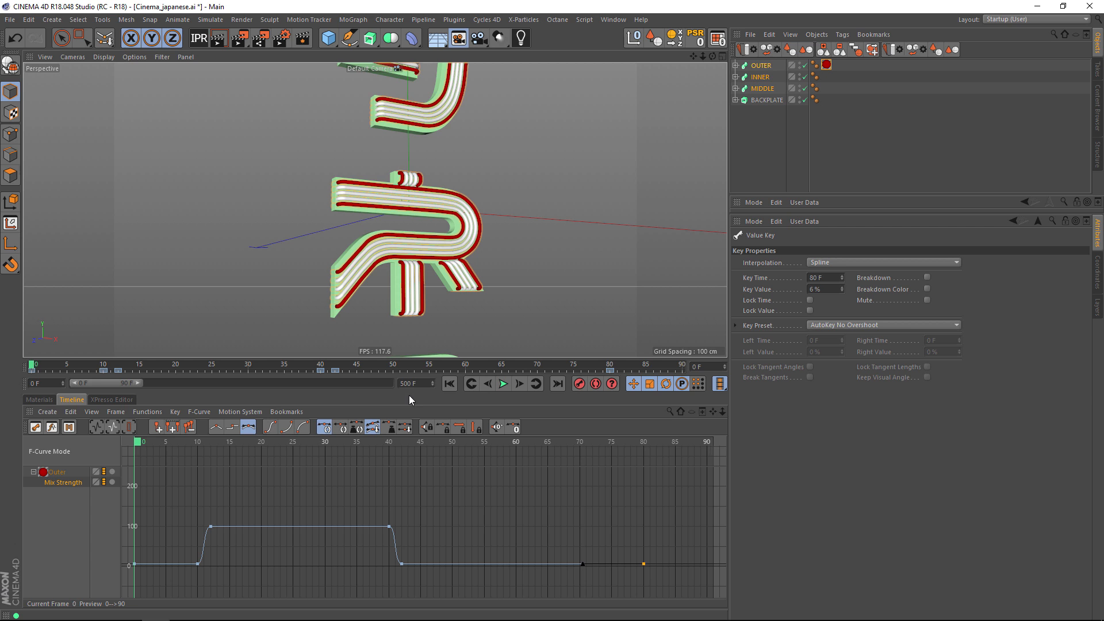
left_click_drag(140, 383, 450, 384)
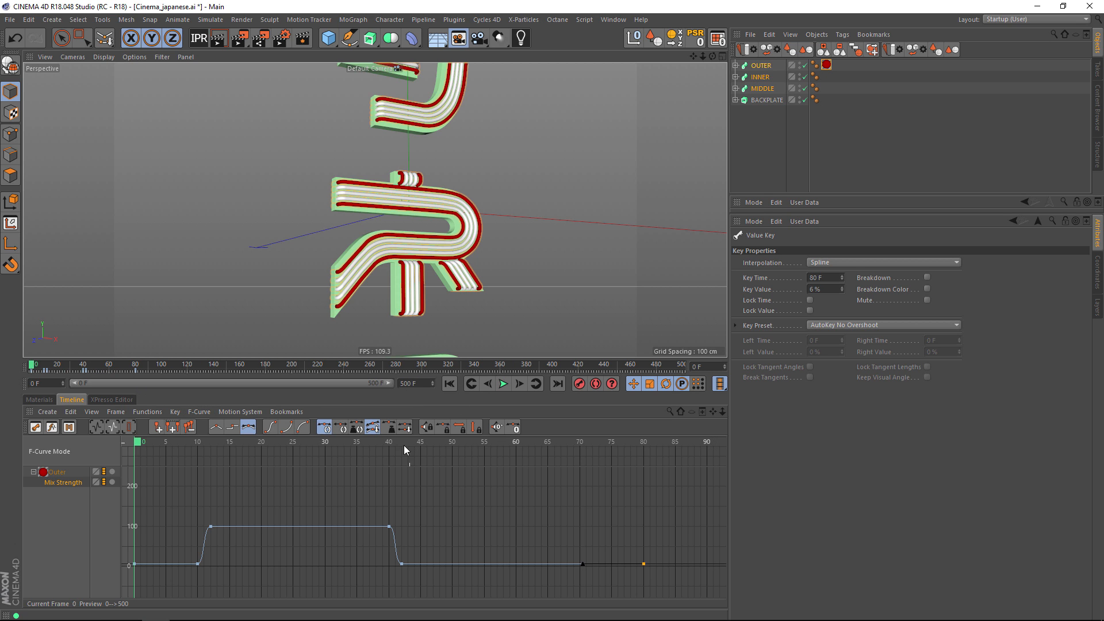
Set the Outer material's Mix Strength track to Repeat After its last key in the dope sheet.
left_click(35, 427)
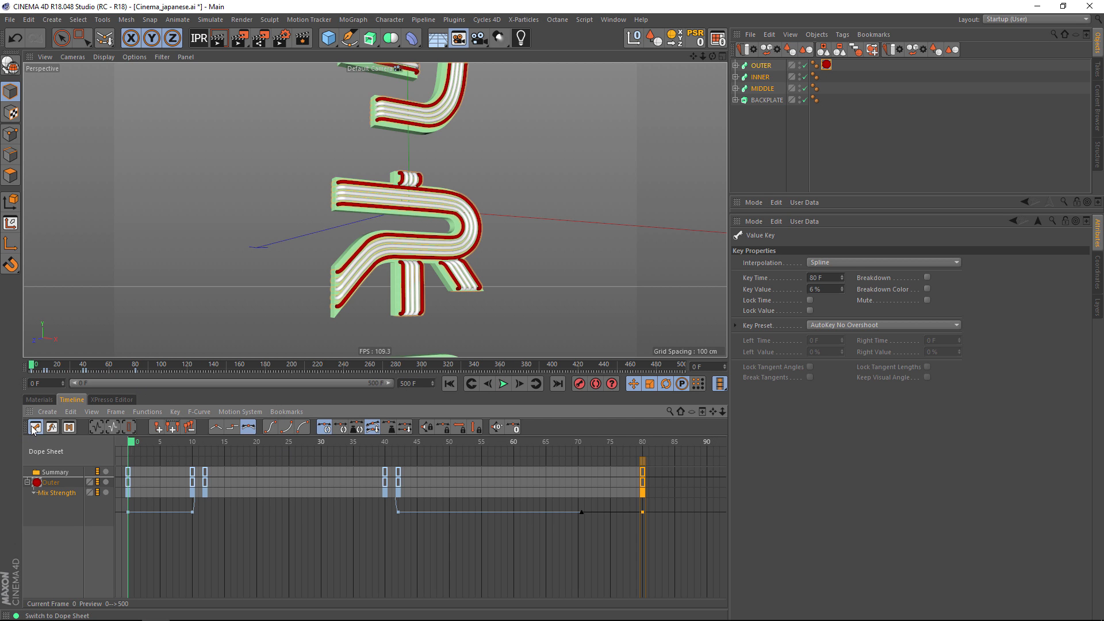
right_click(64, 495)
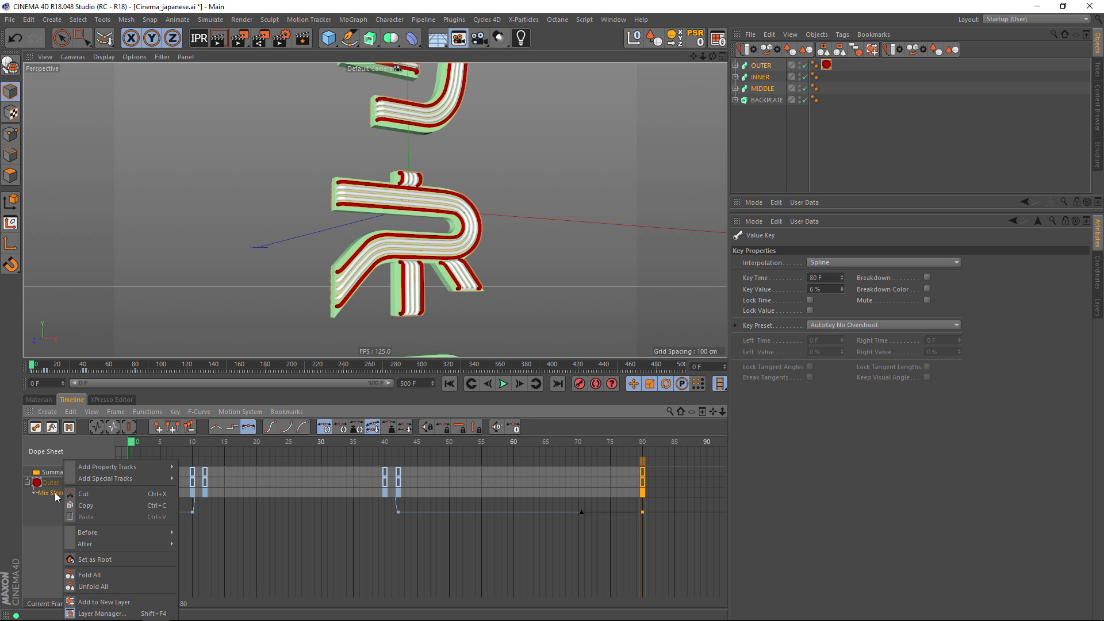
mouse_move(95, 542)
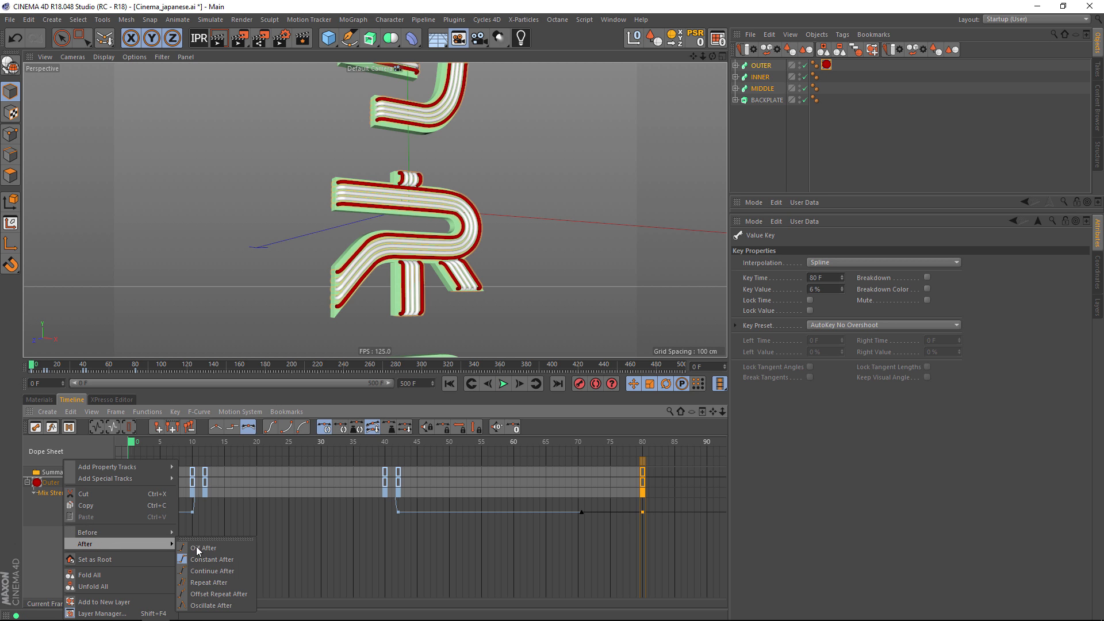
left_click(201, 582)
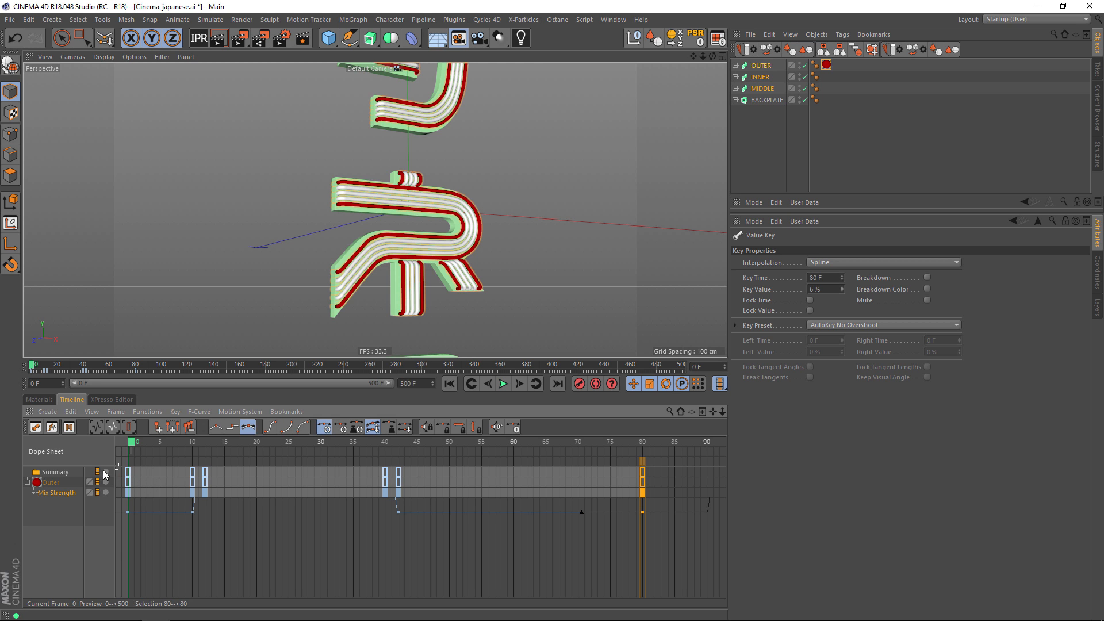
Delete the Outer key at frame 0 and shift the keys at frames 10 to 42 so they start at frame 0.
left_click(128, 472)
left_click(128, 473)
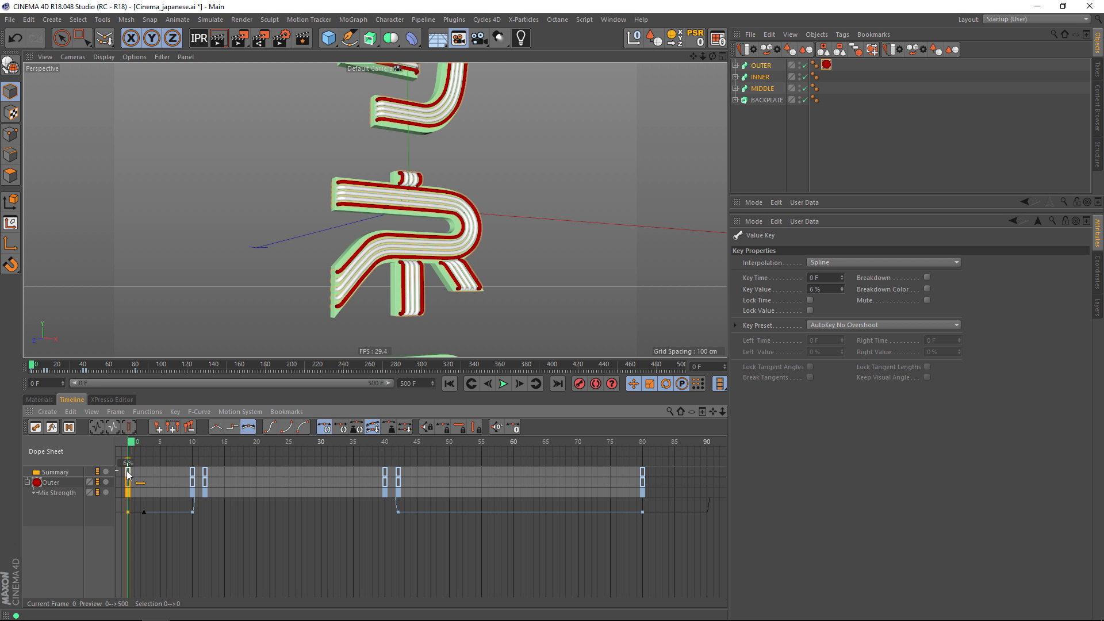
key("Delete")
left_click_drag(179, 469, 483, 471)
left_click_drag(233, 462, 169, 462)
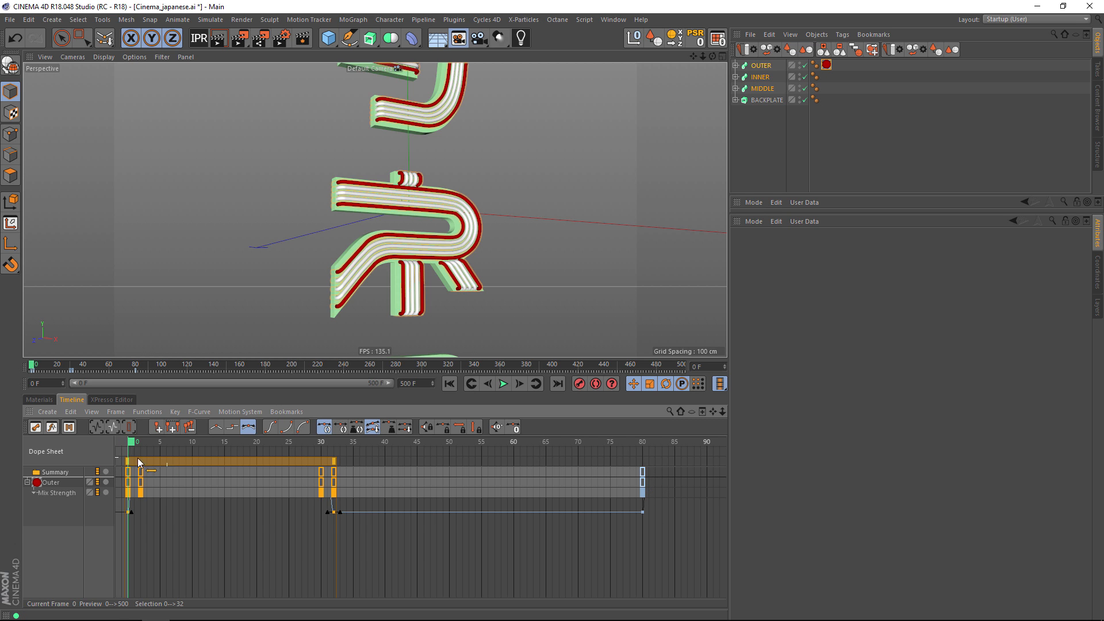
Examine the Outer material's F-curve and move its last 6% key to frame 75.
left_click(52, 427)
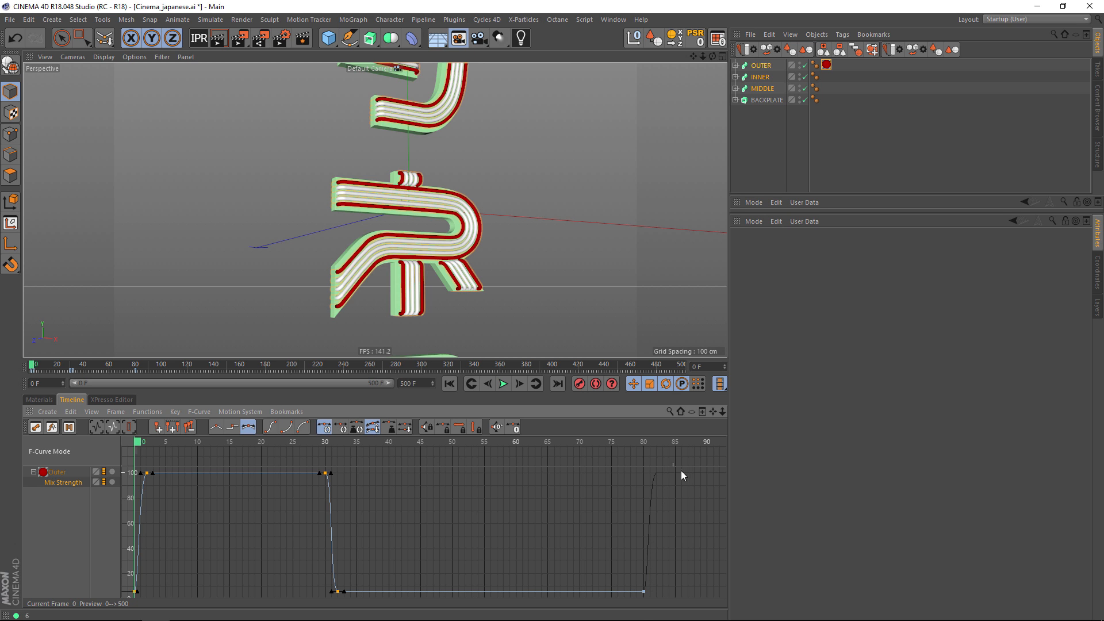
left_click(40, 400)
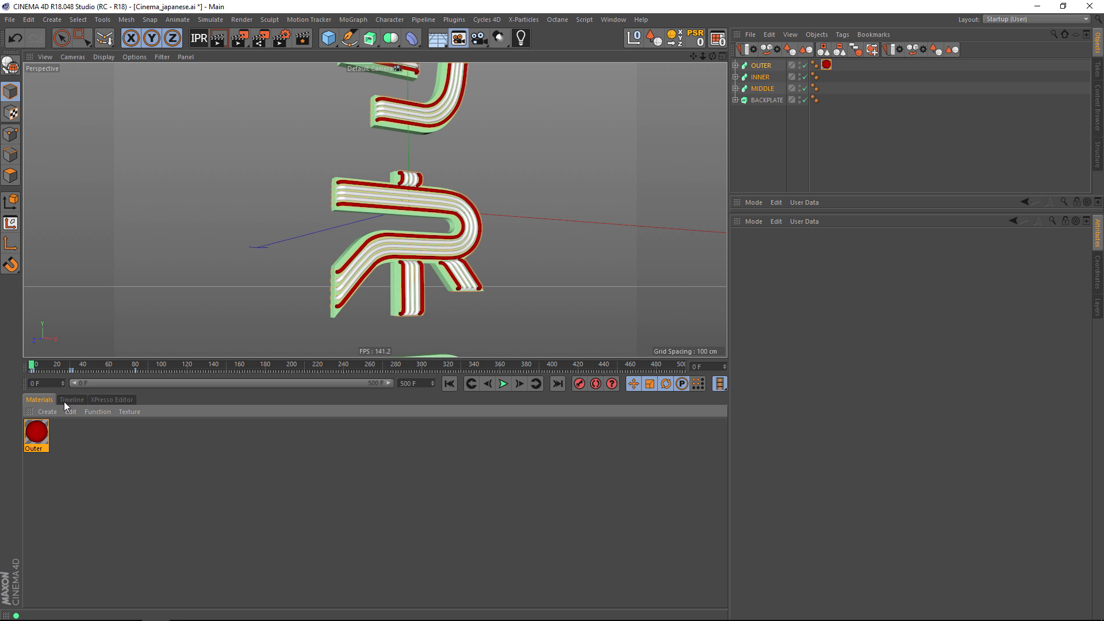
left_click(72, 400)
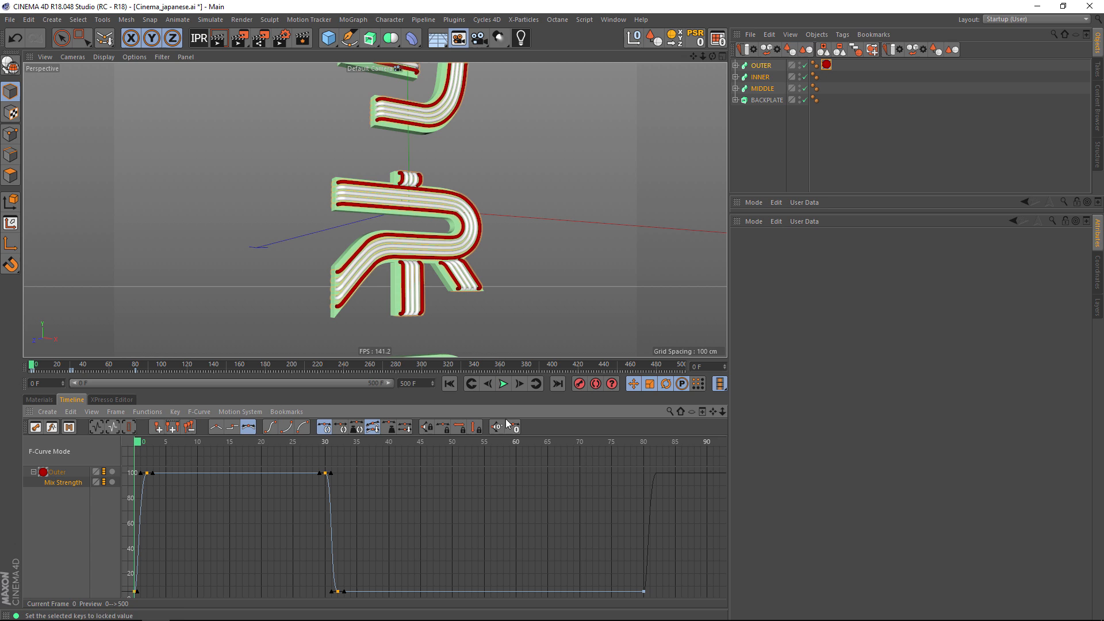
left_click(611, 444)
left_click_drag(644, 592, 612, 592)
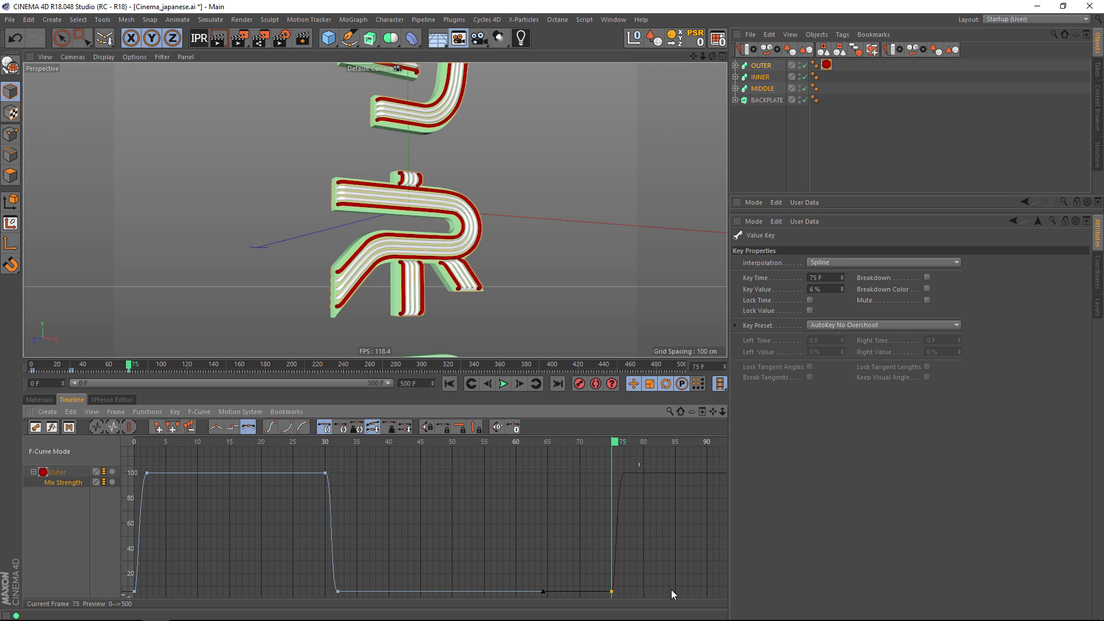
Set the Outer Mix Strength track's After repetitions to 999 and collapse the track in the dope sheet.
left_click(36, 427)
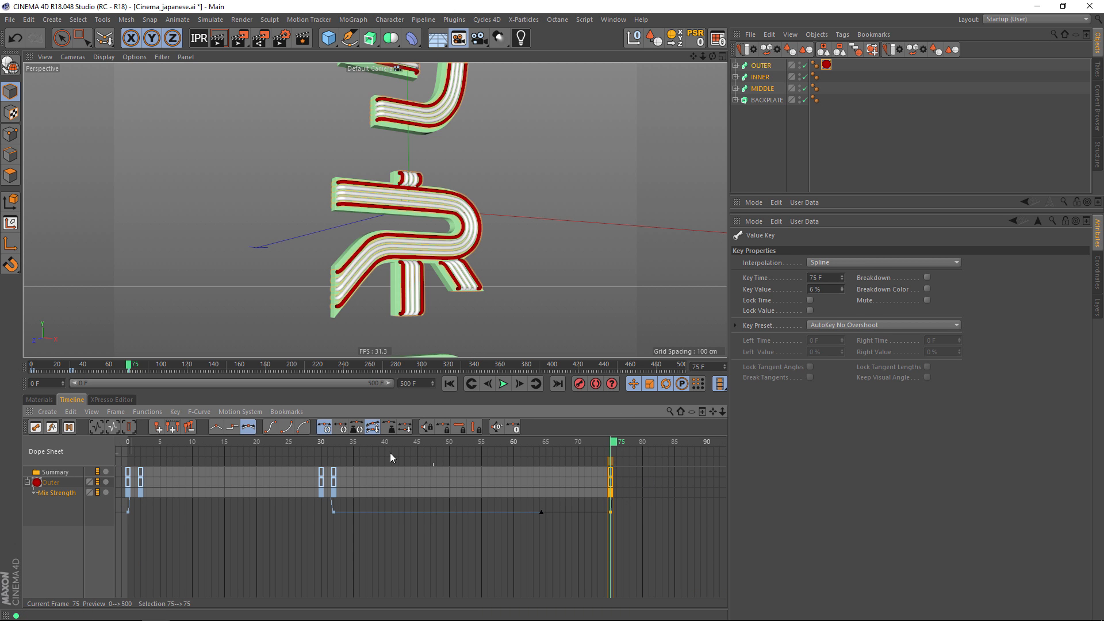
left_click(59, 494)
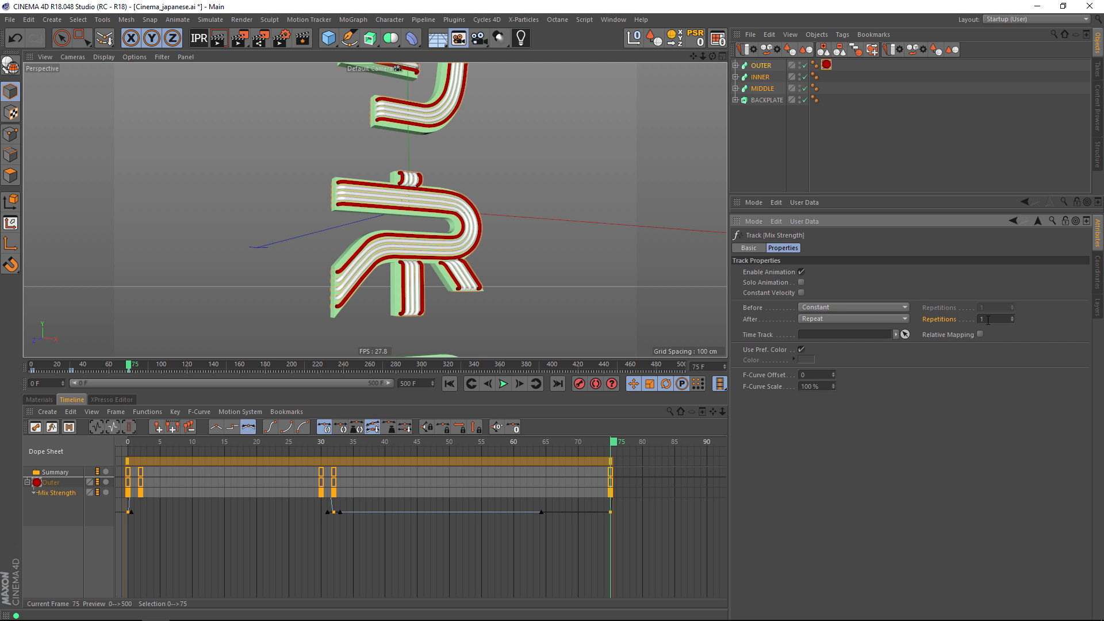
type("999")
left_click(27, 483)
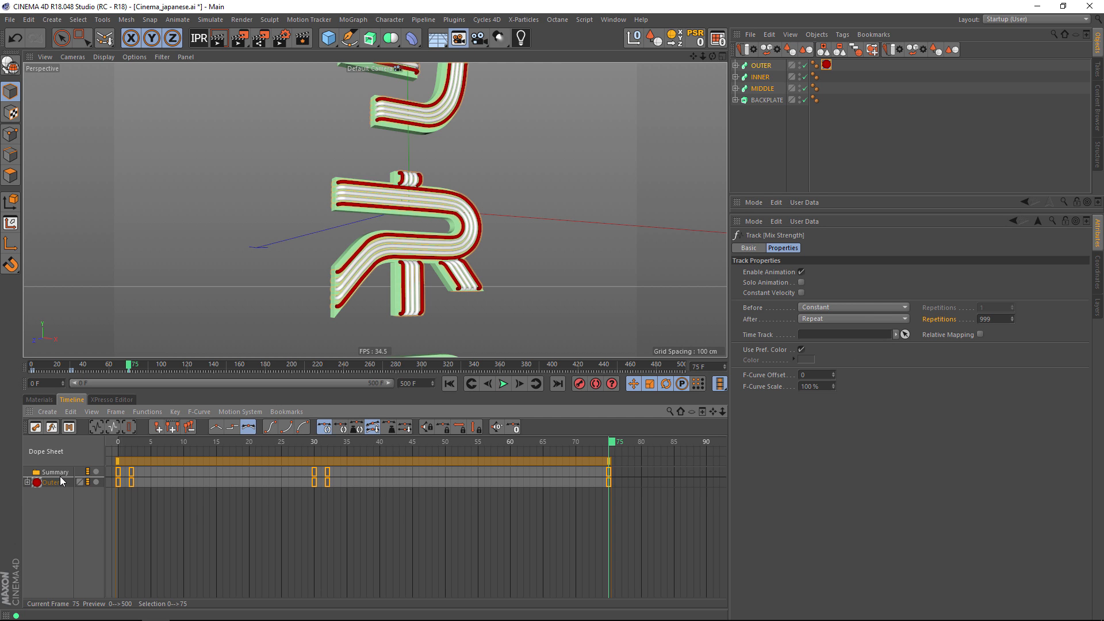
Duplicate the Outer material and rename the copy Inner.
left_click(40, 401)
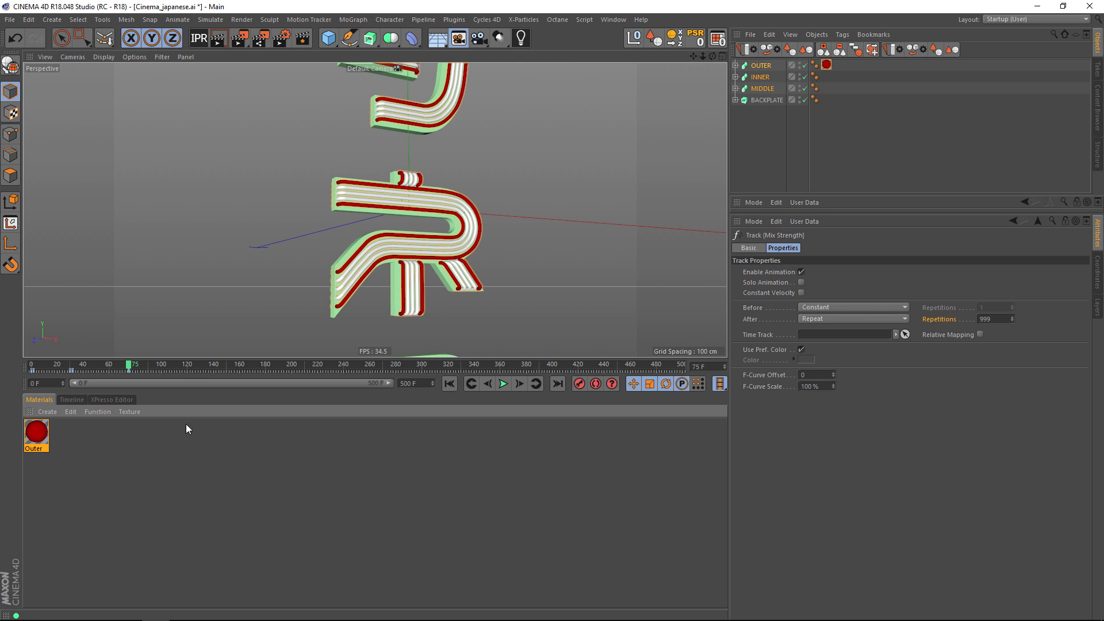
left_click(35, 431)
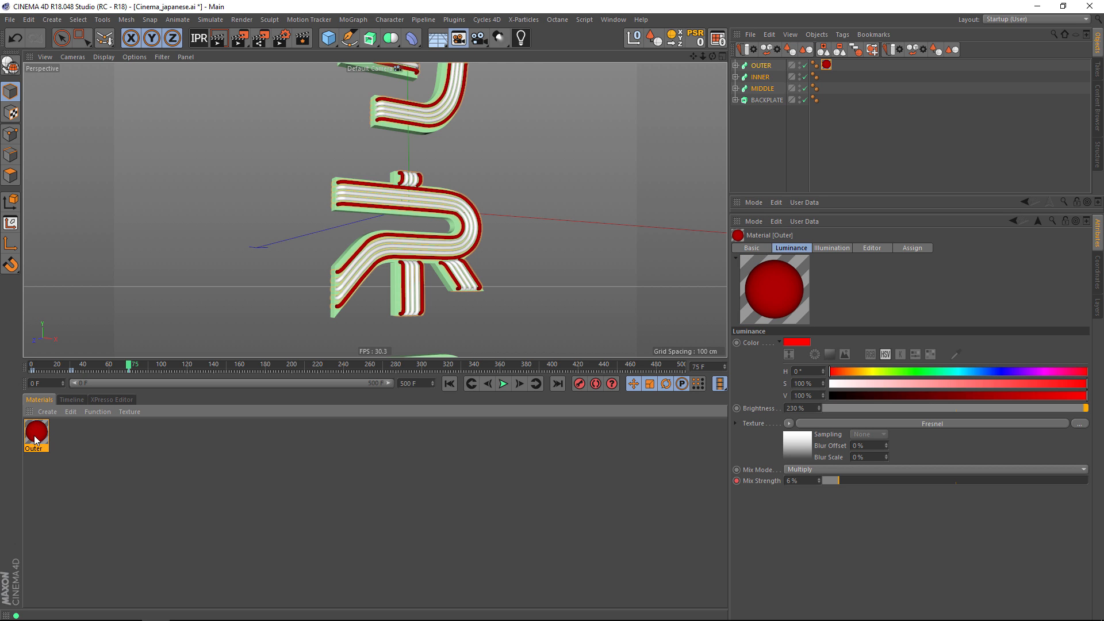
left_click_drag(40, 440, 66, 441, "ctrl")
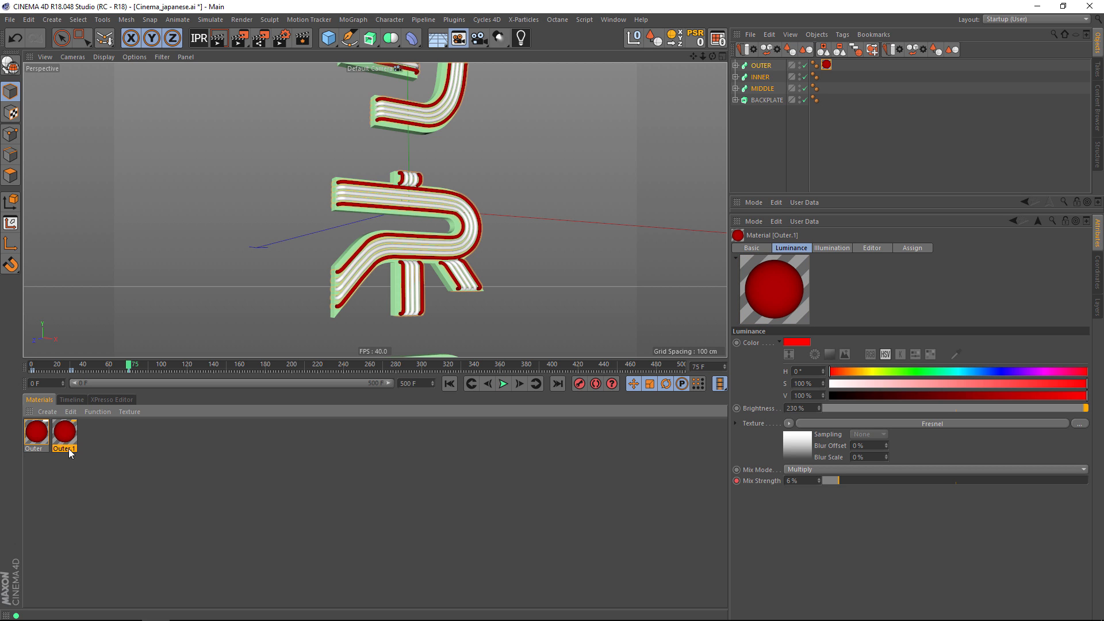
double_click(72, 450)
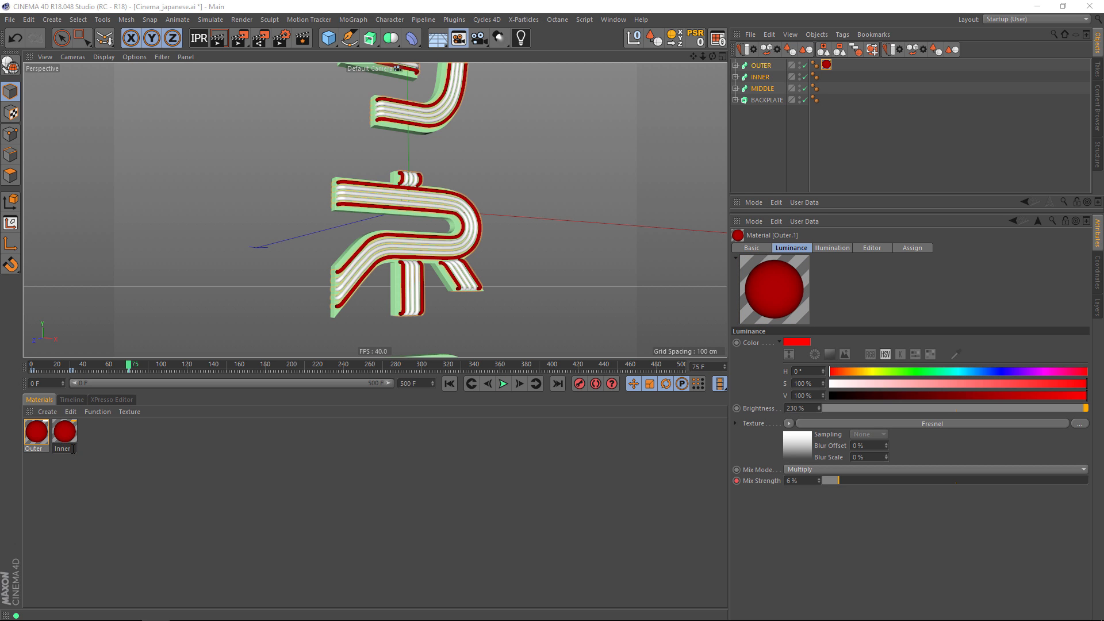
key("Return")
Expand the Inner material's Mix Strength track and shift all its keys 30 frames later so they start at frame 30.
left_click(71, 400)
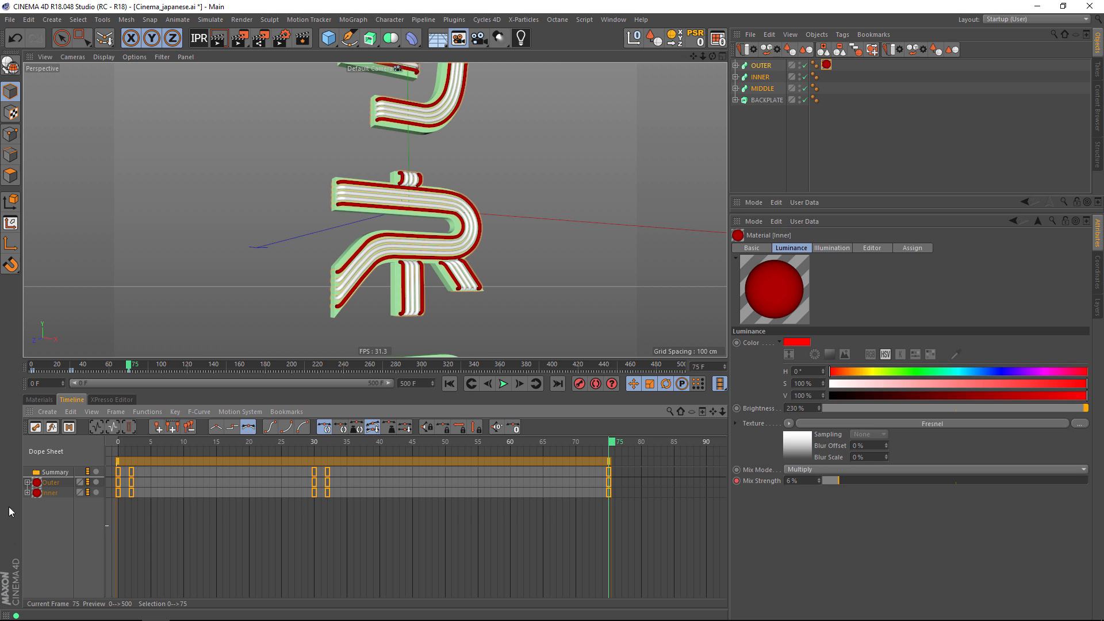
left_click(314, 482)
left_click(27, 492)
left_click(34, 503)
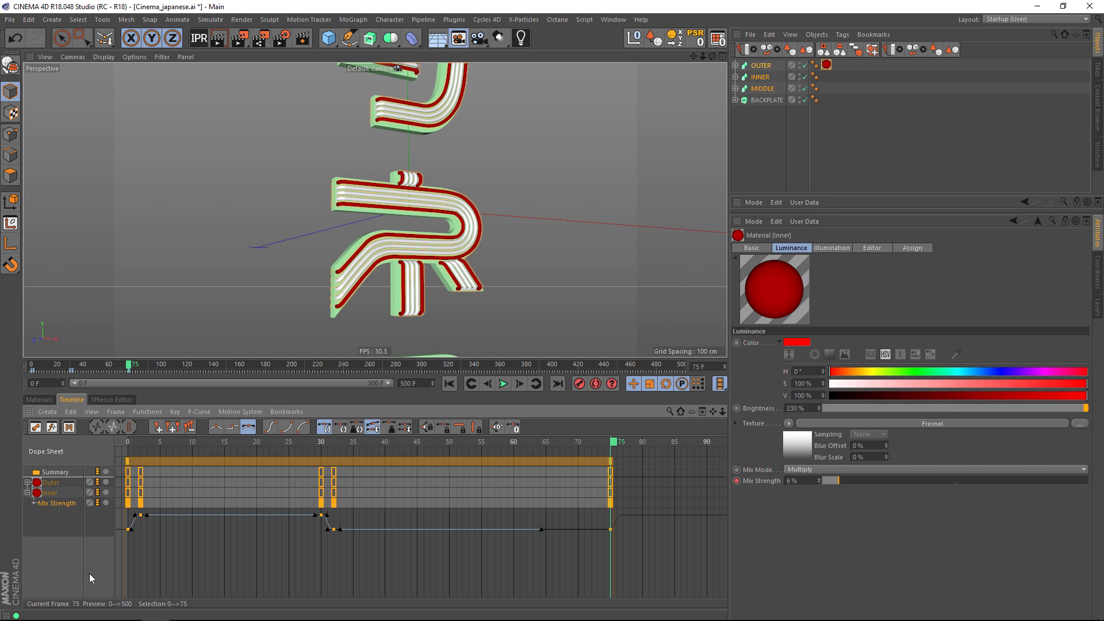
left_click(66, 574)
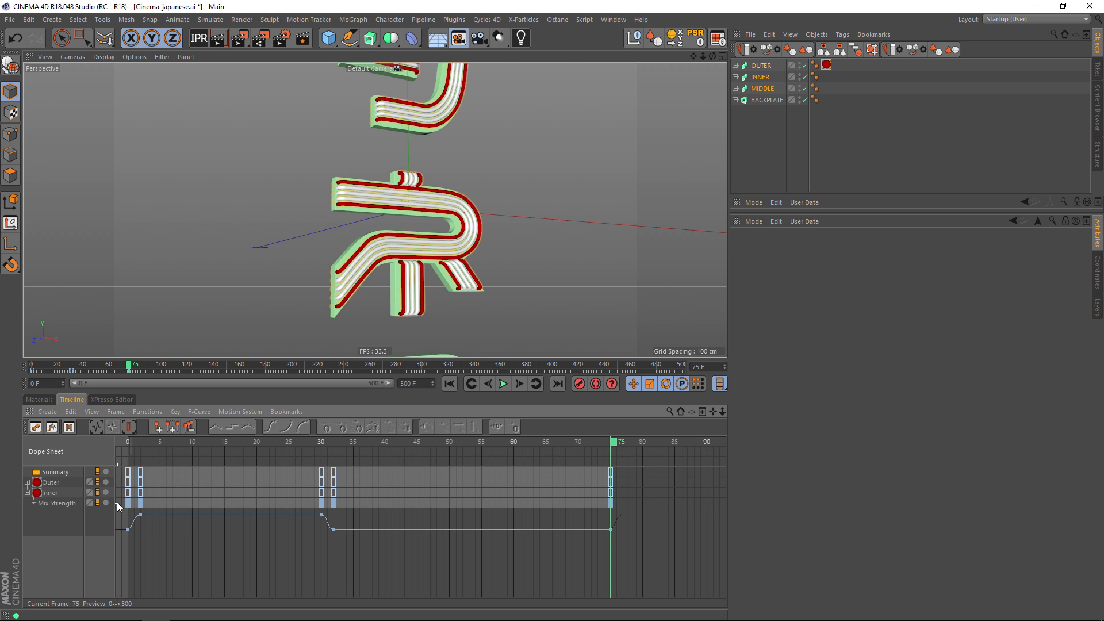
left_click(49, 494)
left_click_drag(177, 460, 375, 460)
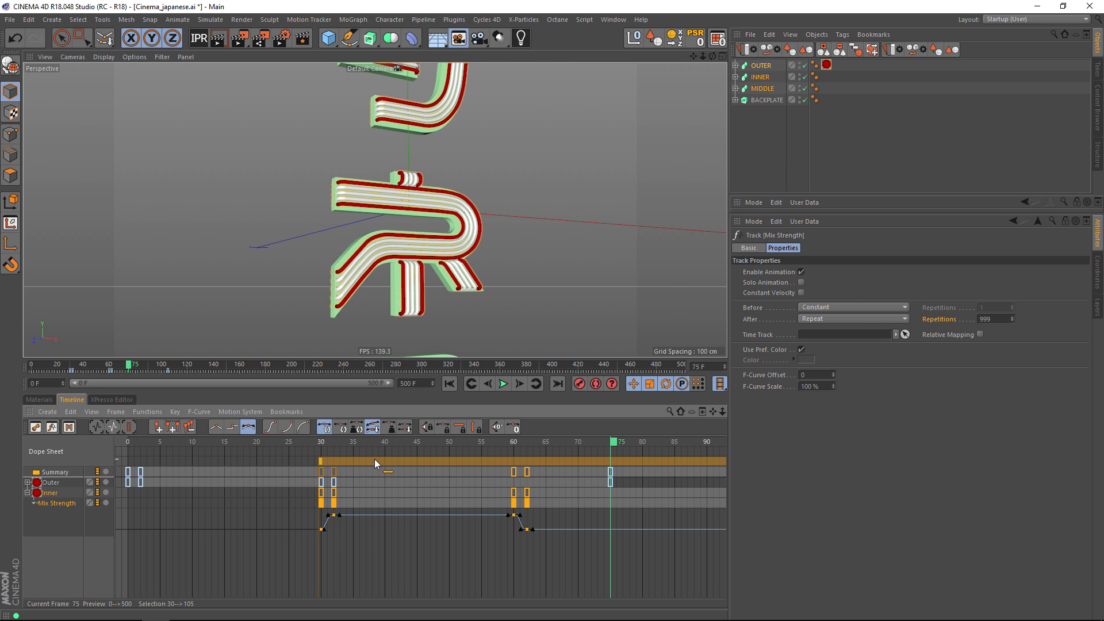
Apply the Inner material to the INNER object.
left_click(38, 401)
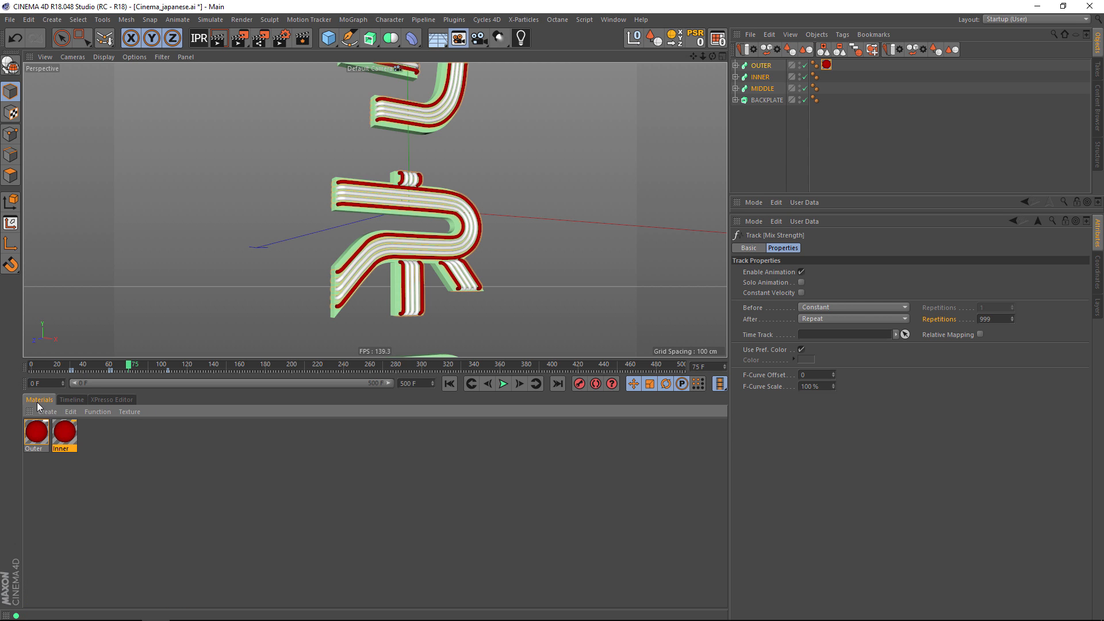
left_click(59, 466)
left_click_drag(88, 412, 763, 78)
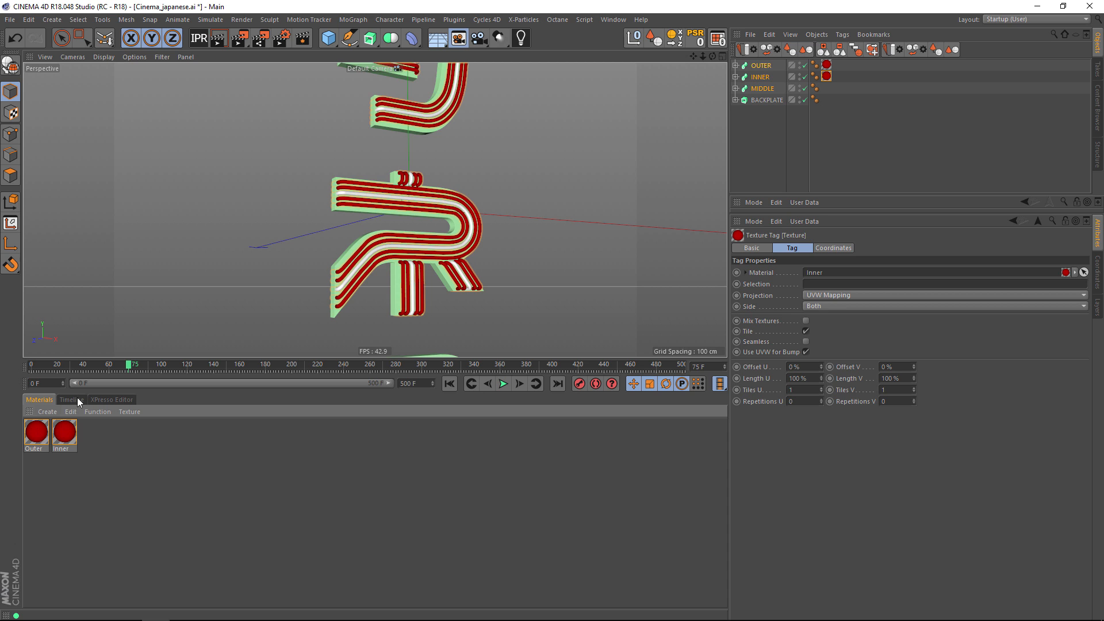
Duplicate the Inner material and rename the copy Mi.
left_click(61, 435)
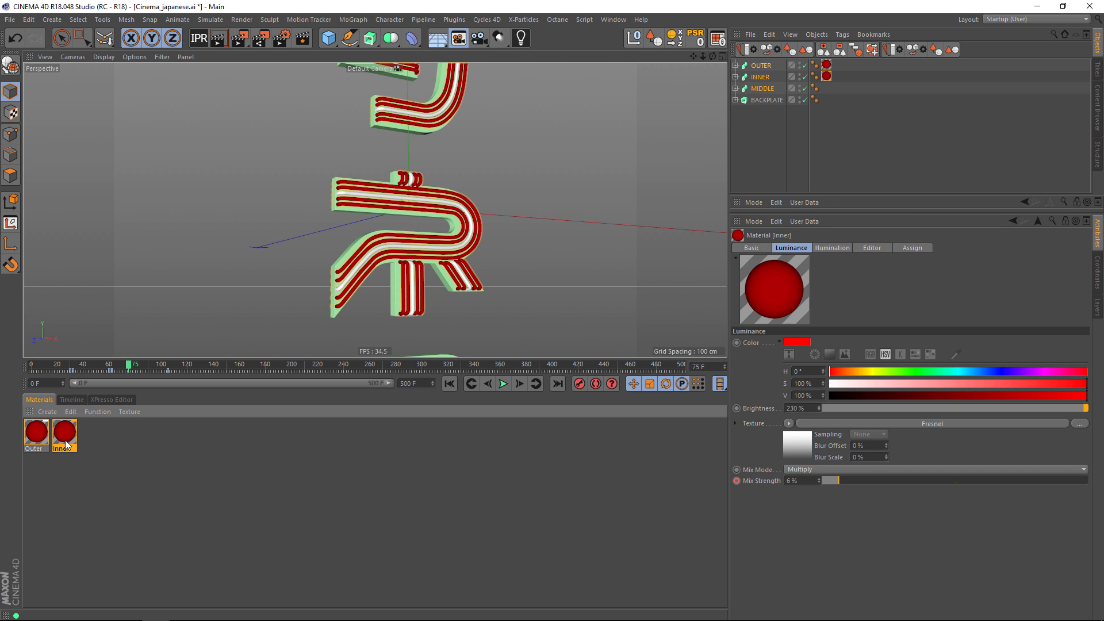
left_click_drag(98, 436, 93, 446, "ctrl")
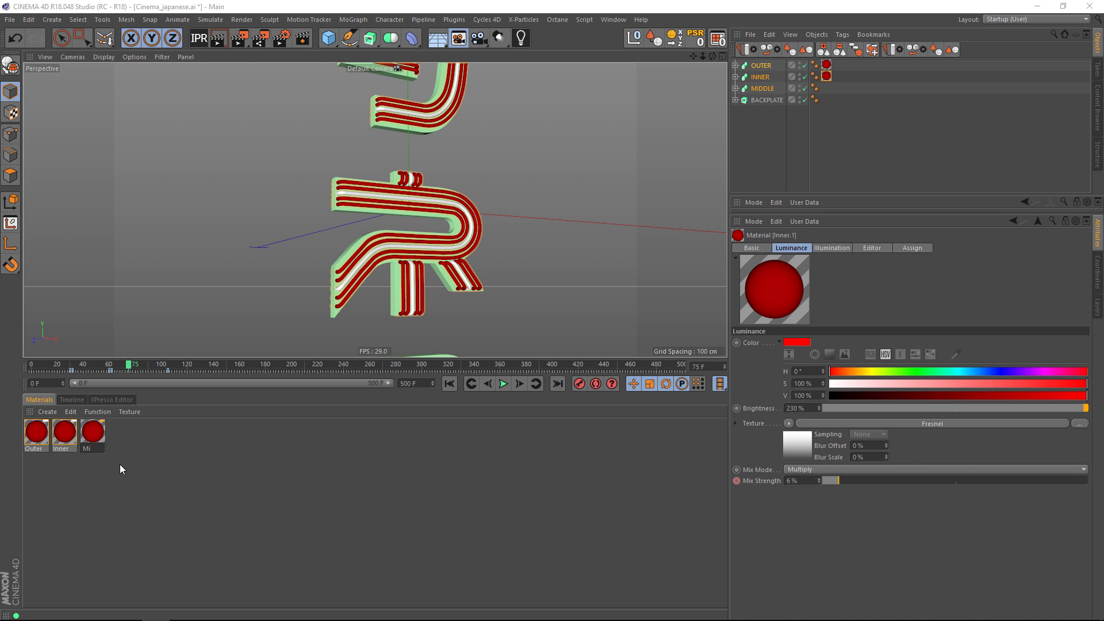
type("Mi")
key("Return")
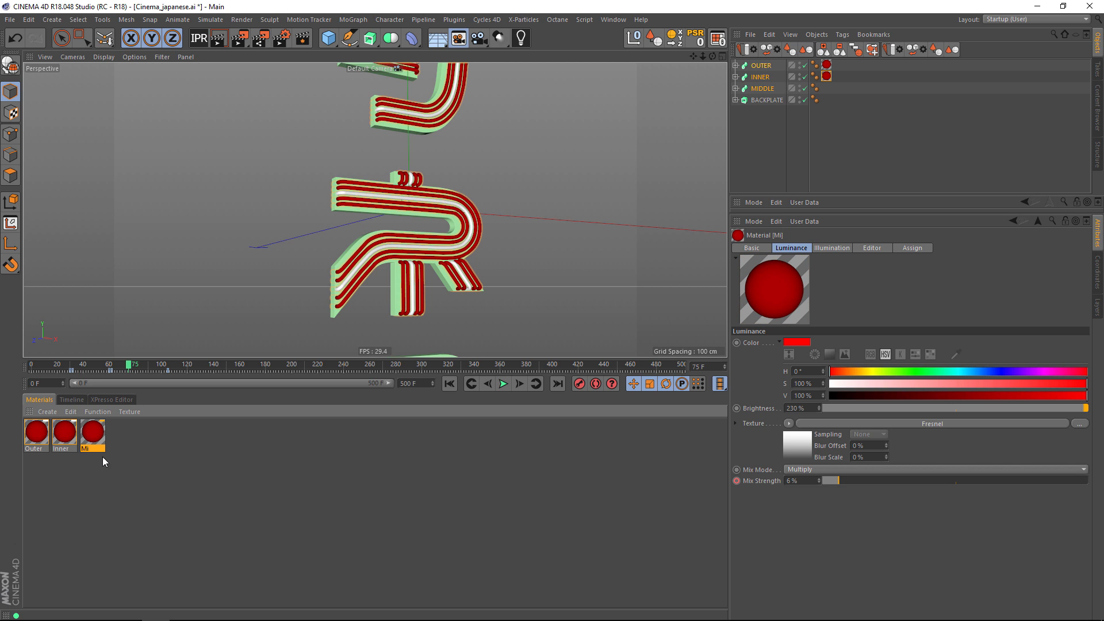
Shift all of the Mi material's Mix Strength keys 30 frames later so they start at frame 60.
left_click(71, 400)
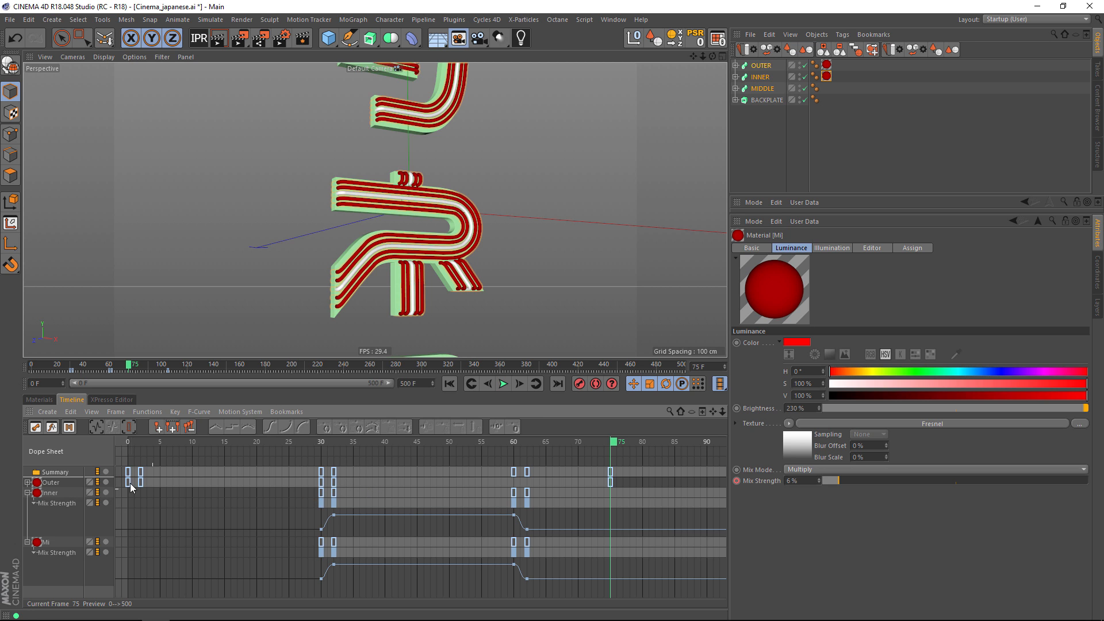
left_click(51, 541)
left_click_drag(356, 461, 548, 466)
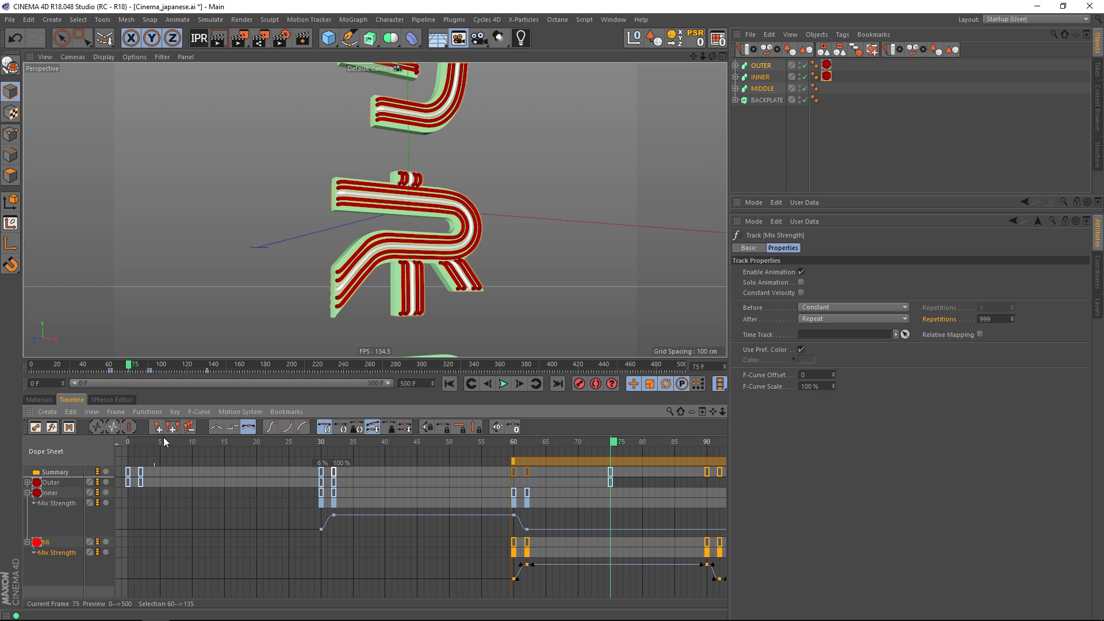
Apply the Mi material to the MIDDLE object.
left_click(39, 399)
left_click(97, 447)
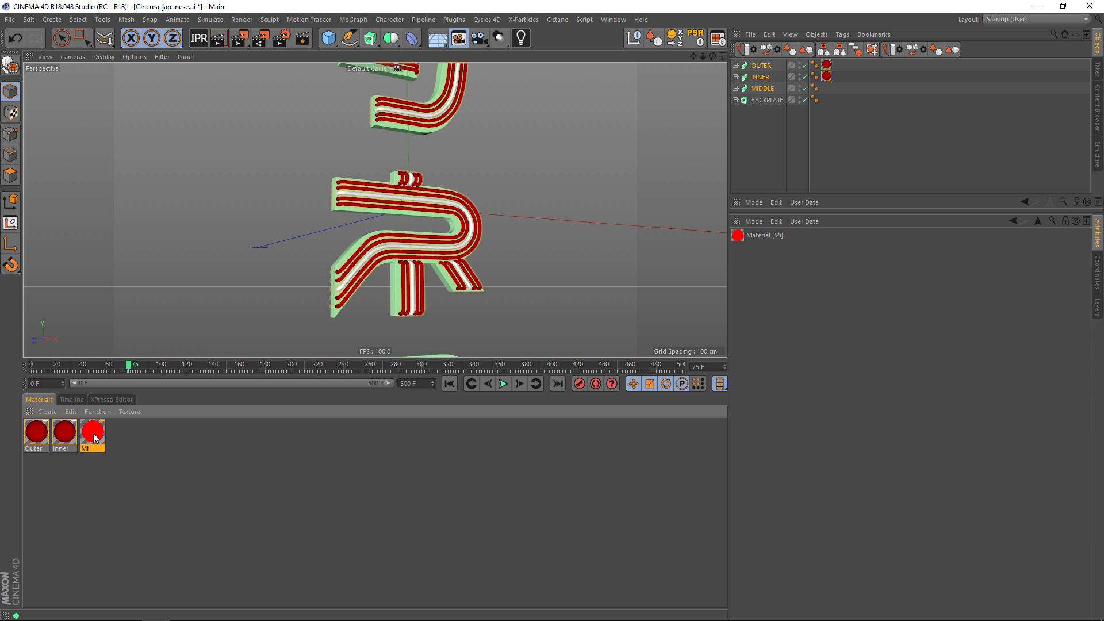
left_click_drag(94, 432, 765, 88)
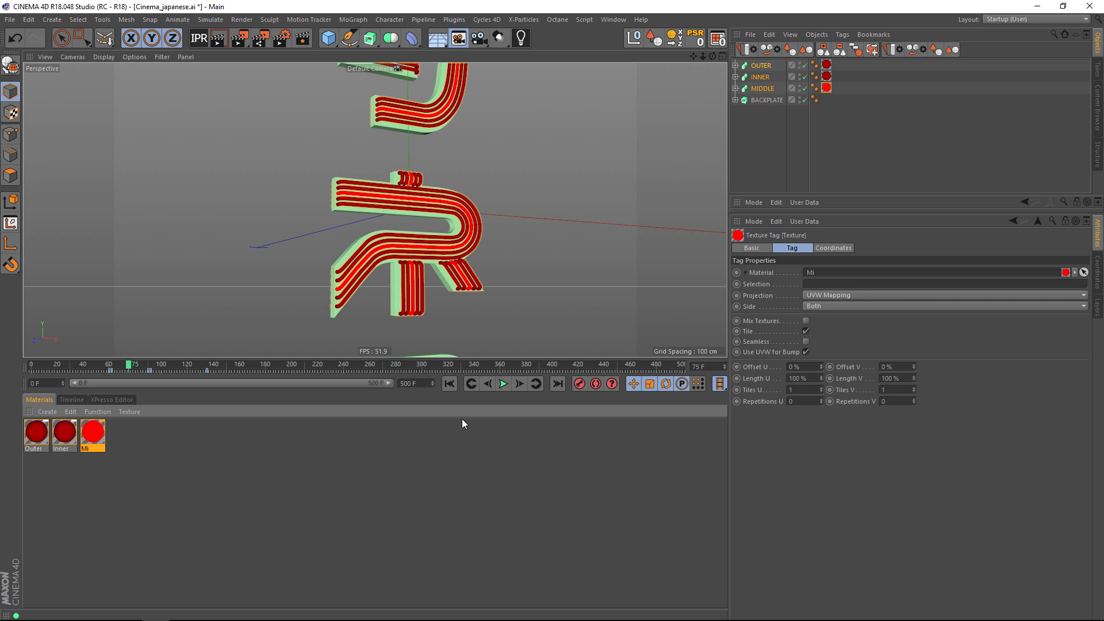
Scrub the animation through frames 42 and 16 to check how the three tubes light up against their key timing.
left_click(69, 399)
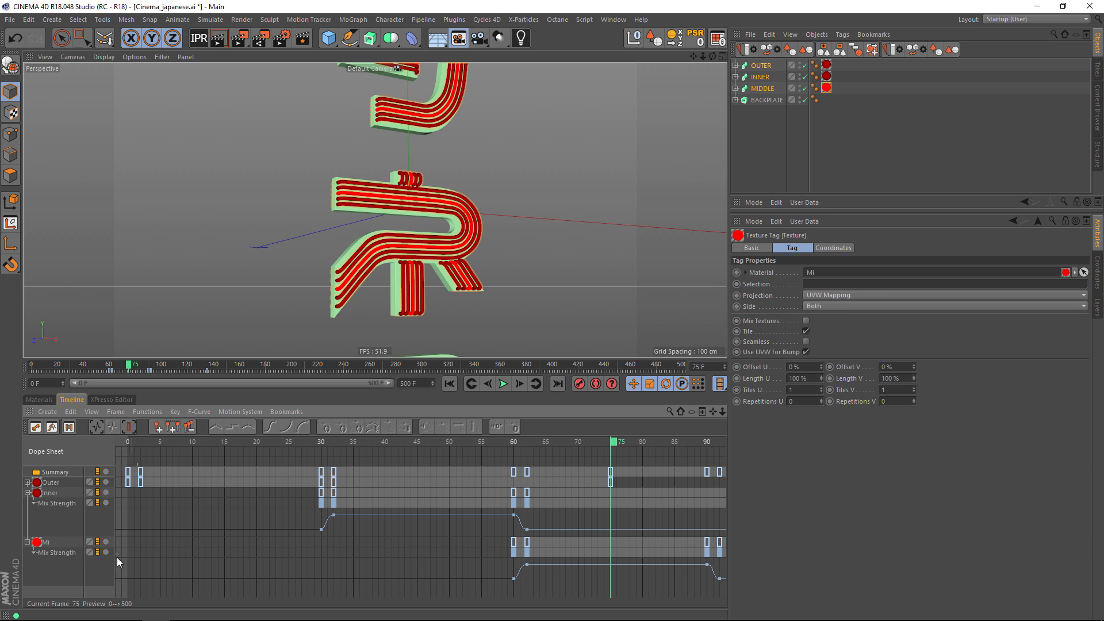
left_click_drag(514, 444, 401, 445)
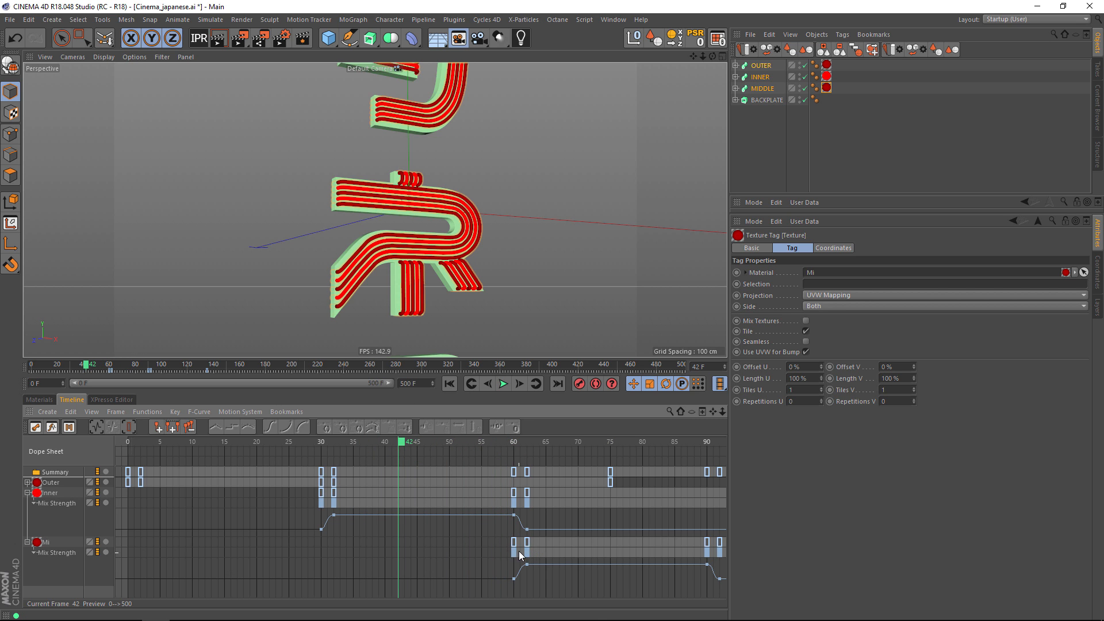
left_click(55, 552)
left_click(232, 444)
Make the Inner material's Mix Strength track repeat before its first key, with 2 repetitions.
left_click(47, 493)
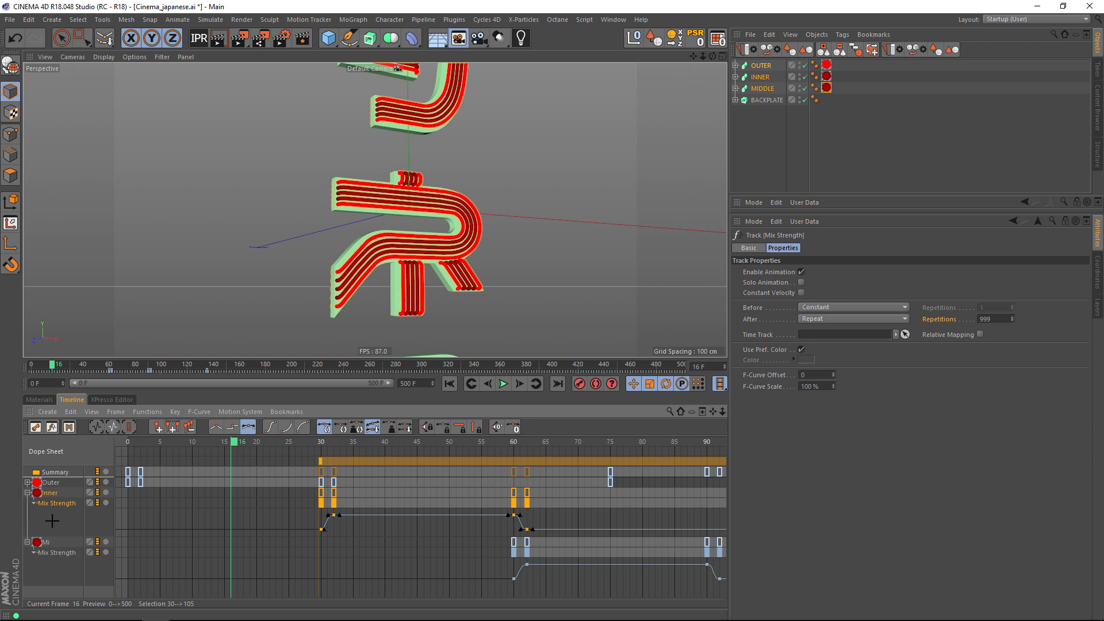
right_click(55, 517)
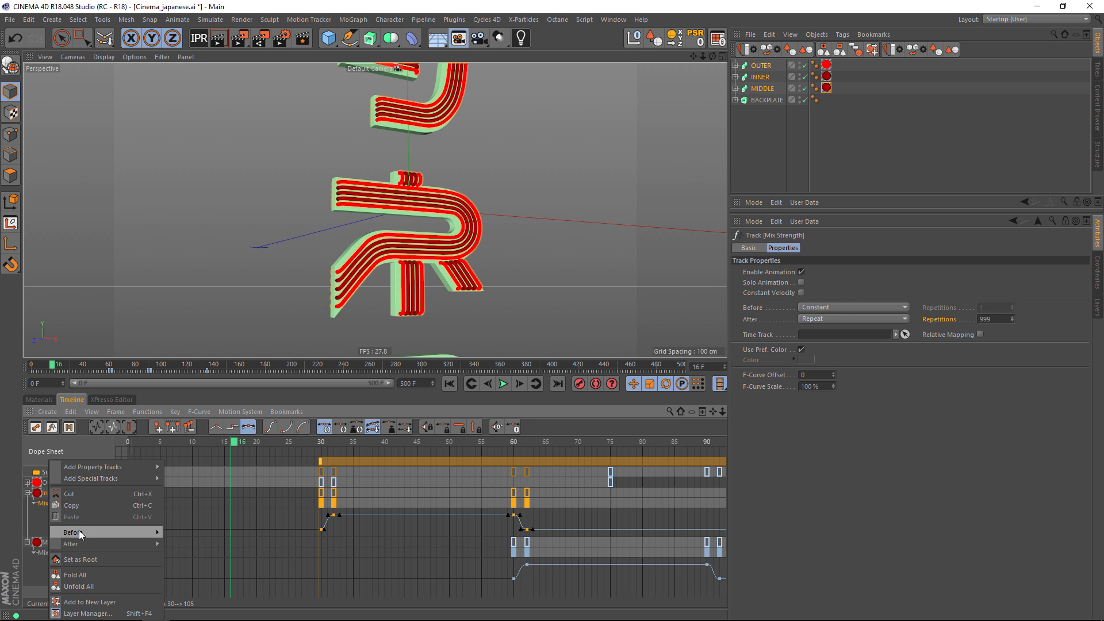
mouse_move(79, 530)
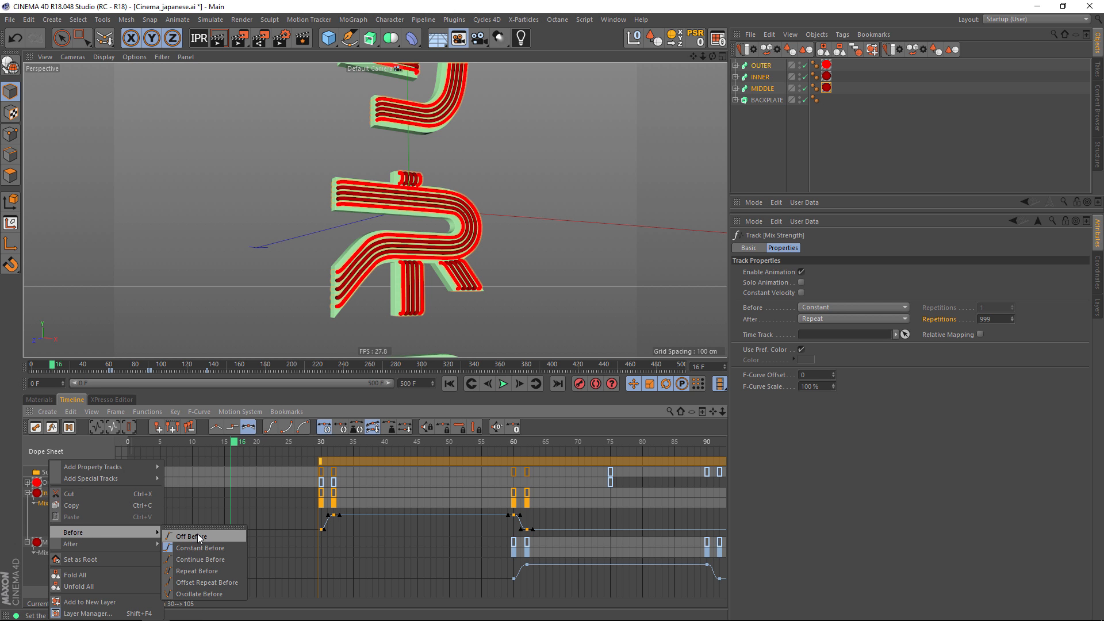
left_click(189, 572)
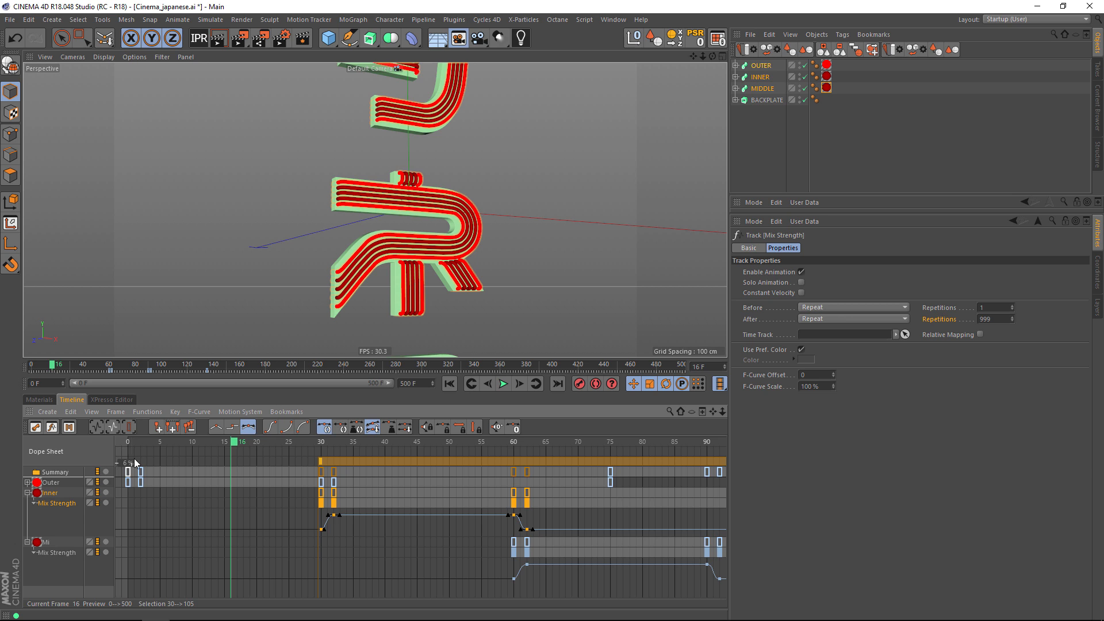
left_click(1012, 306)
Set the Mi material's Mix Strength track to Repeat Before with 2 repetitions.
left_click(56, 553)
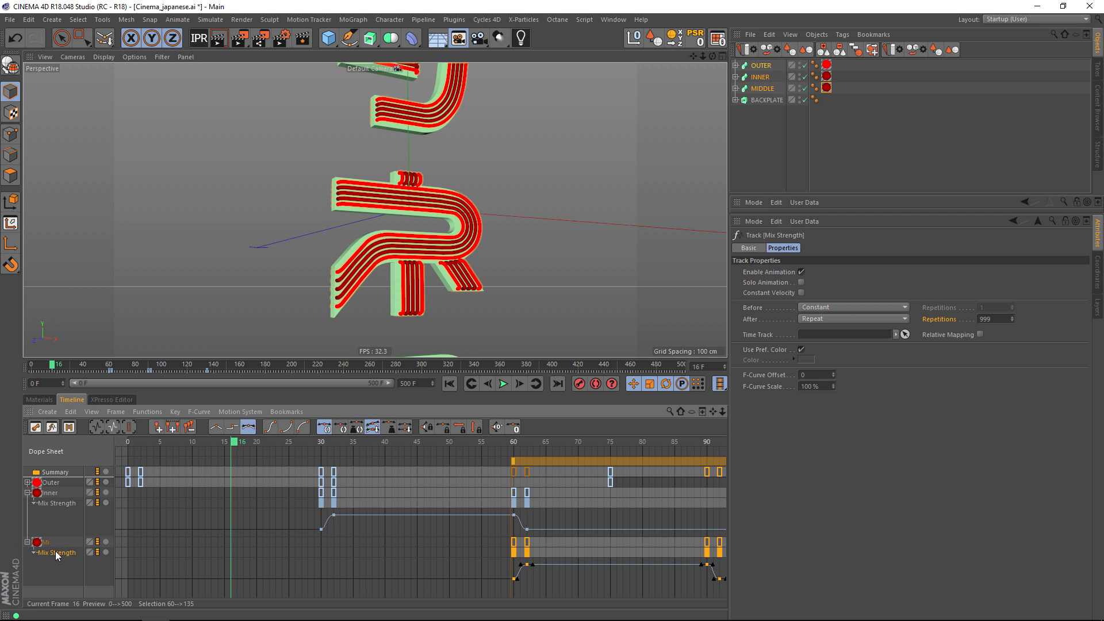
right_click(55, 552)
mouse_move(83, 533)
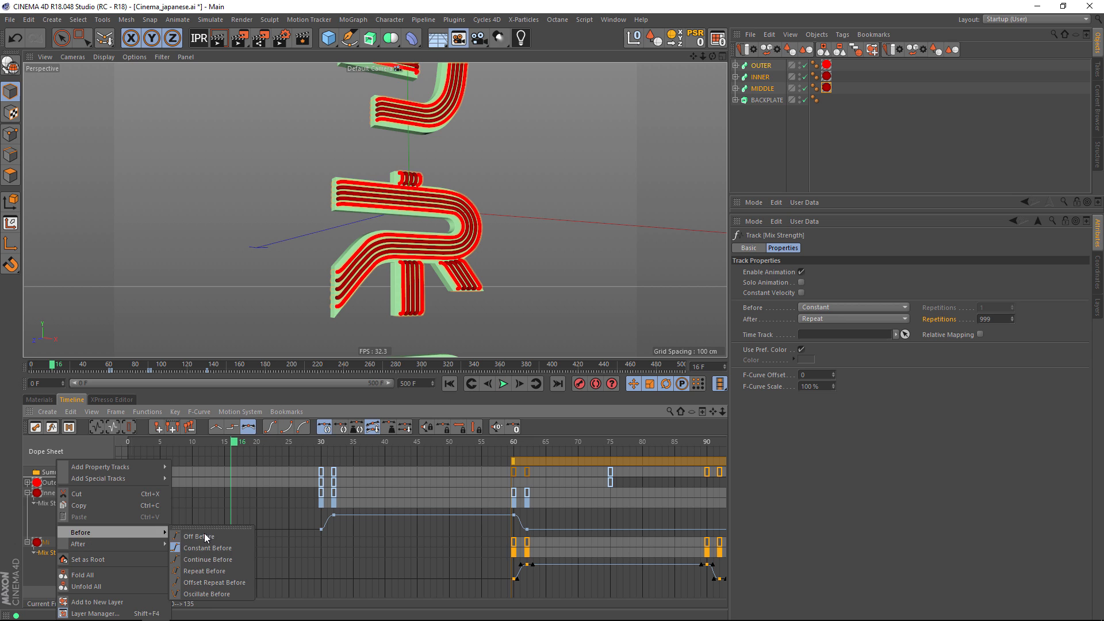
left_click(207, 571)
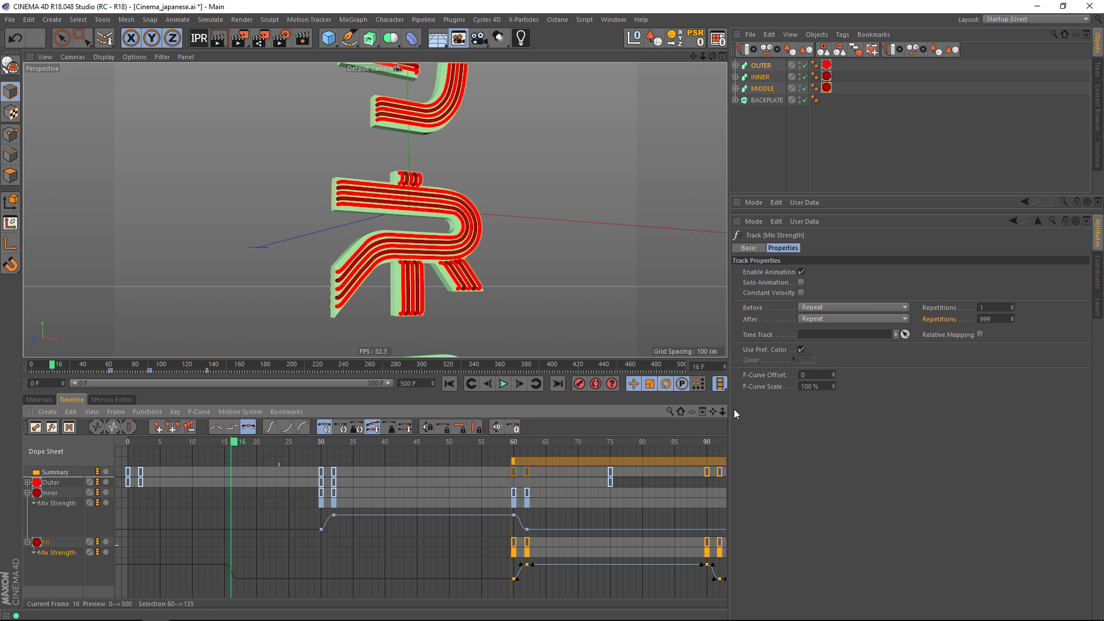
left_click(1012, 304)
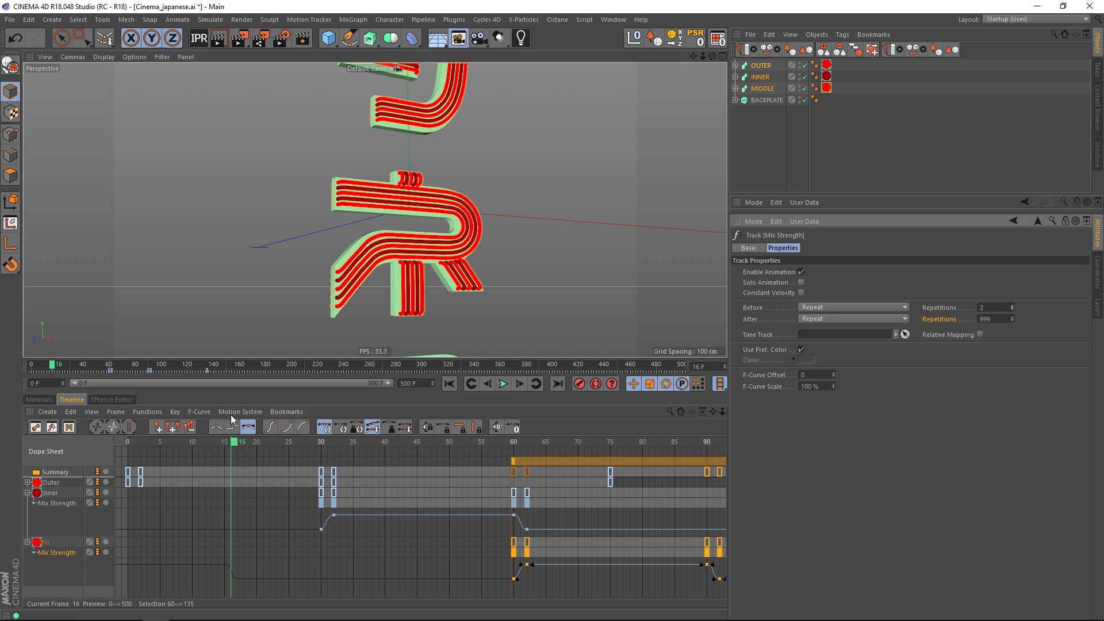
Play the animation from frame 0 and check the looping light sequence on the whole sign.
left_click_drag(232, 442, 106, 438)
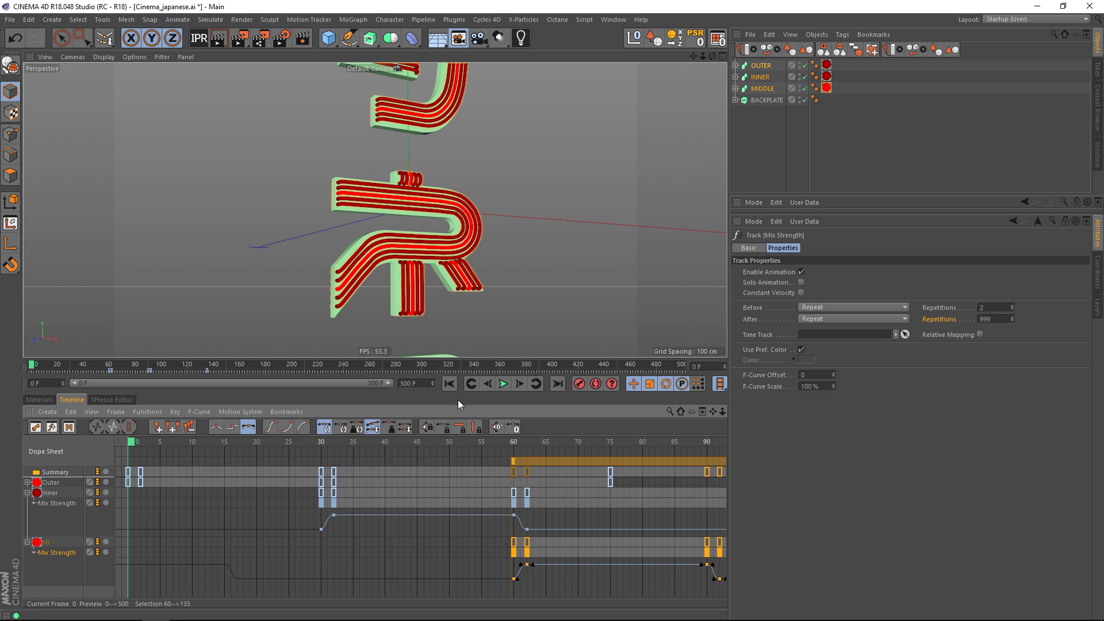
left_click(504, 384)
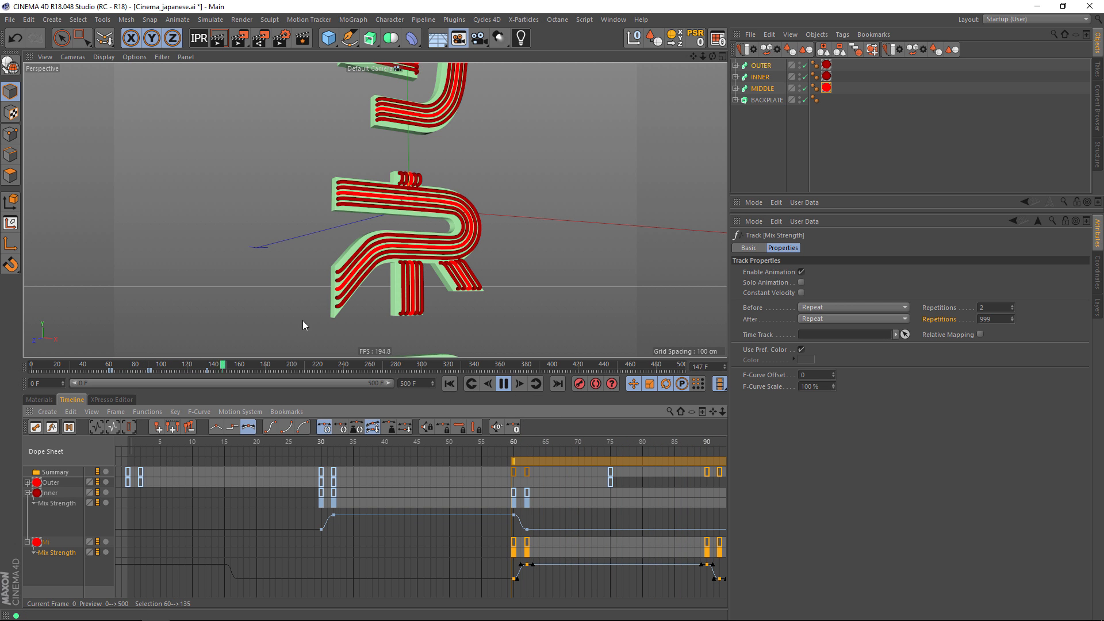
scroll(509, 212, "down", 5)
middle_click_drag(544, 230, 409, 217, "alt")
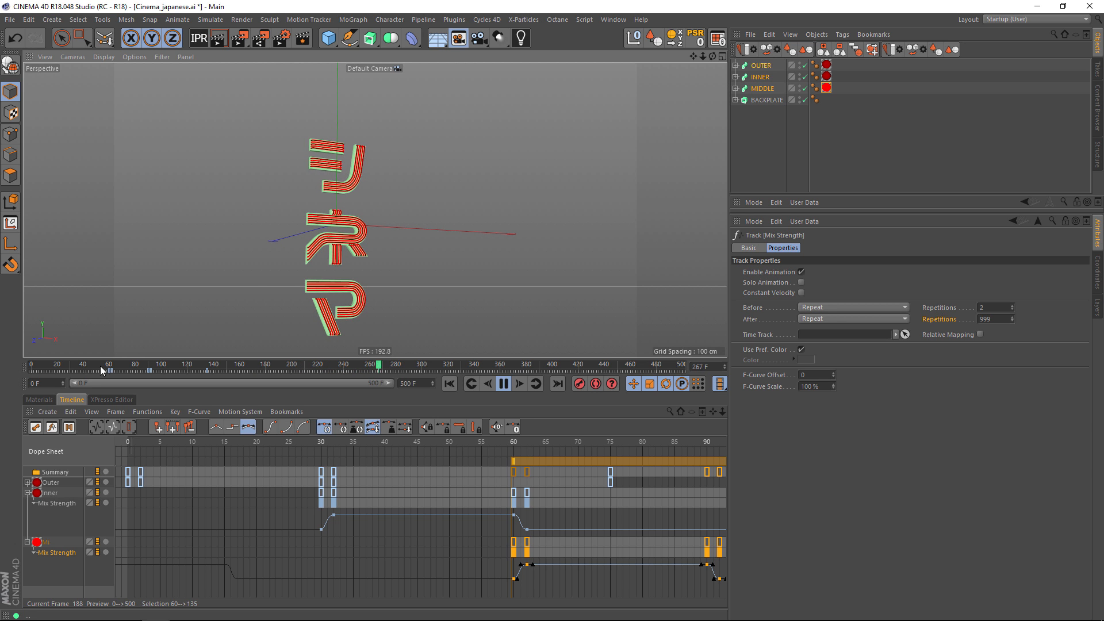
Create a new material and apply it to the BACKPLATE object.
left_click(42, 398)
double_click(137, 444)
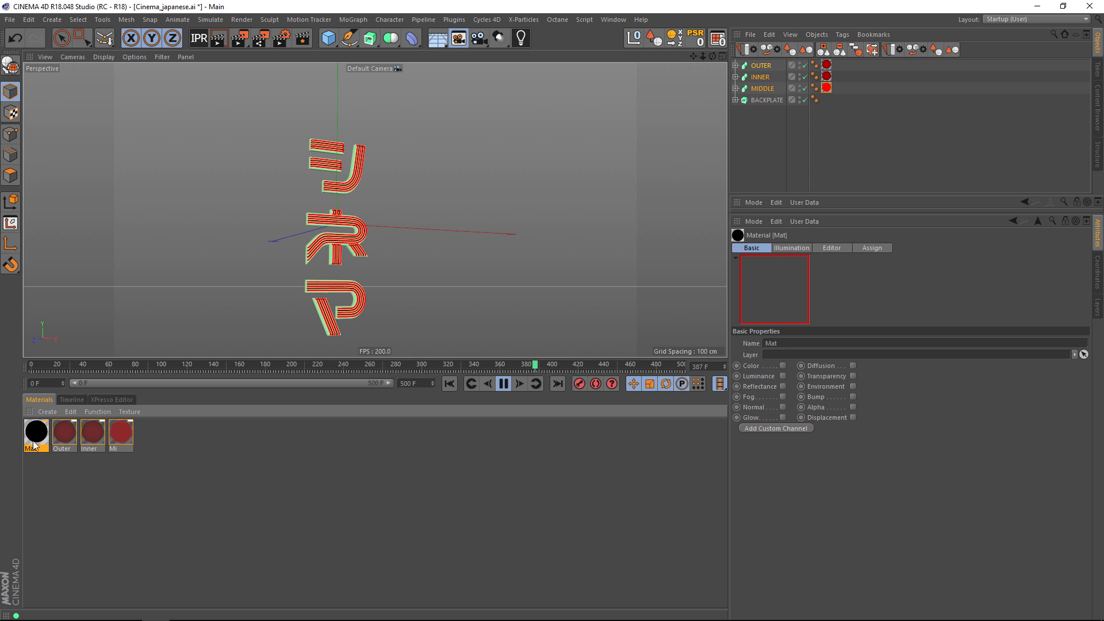
left_click_drag(35, 440, 758, 101)
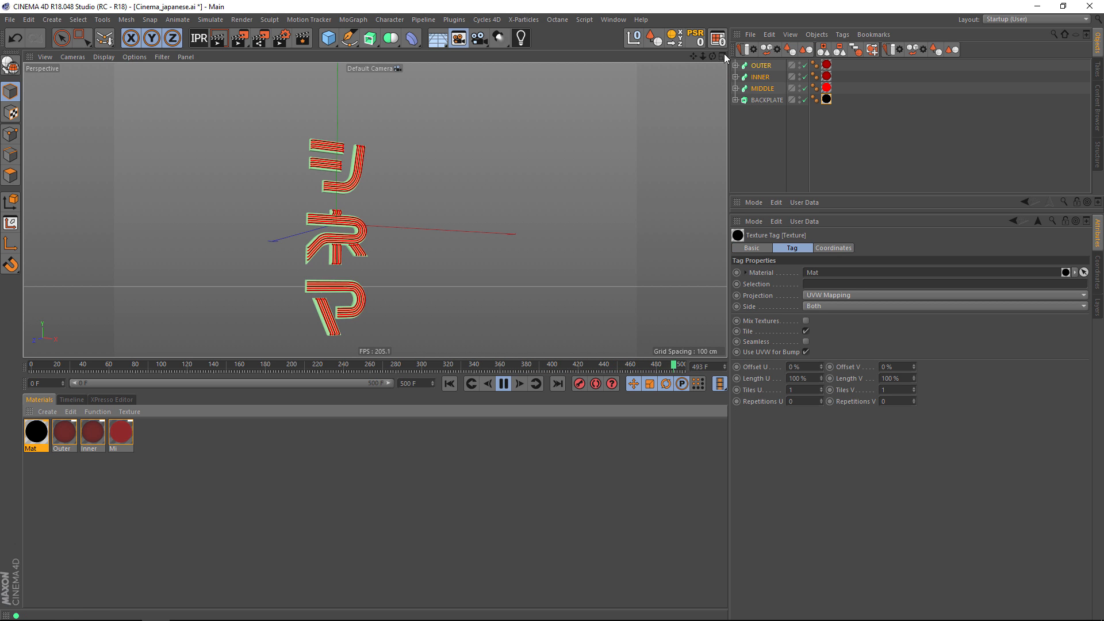
Set the BACKPLATE object's Use Color option to Automatic so it displays its material colour.
left_click(759, 100)
left_click(814, 317)
left_click(812, 337)
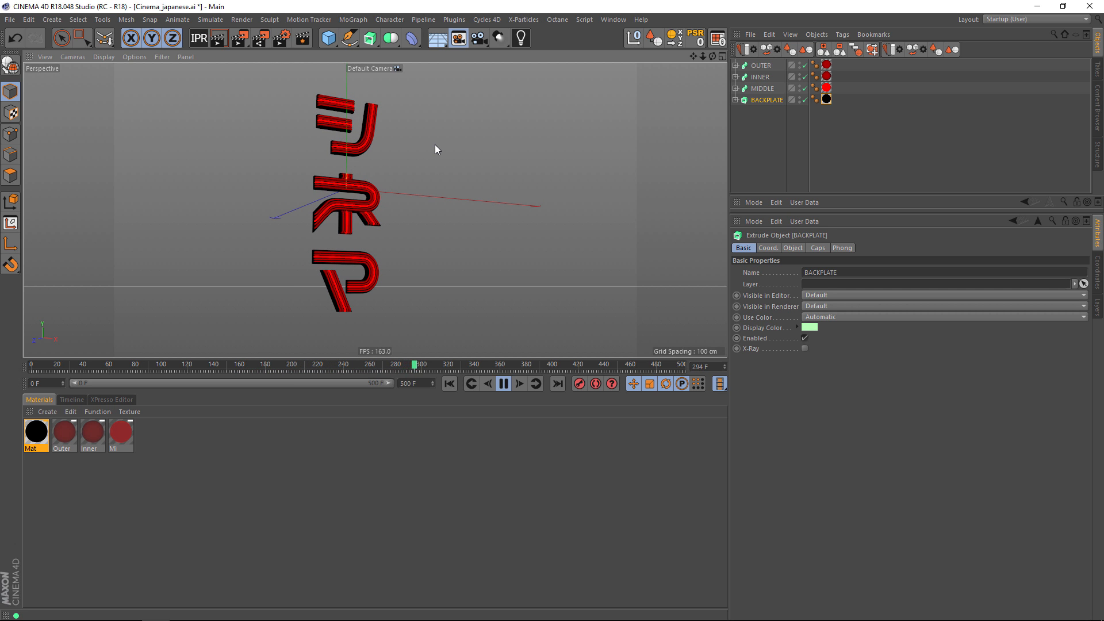
Shift the Inner and Mi keys back to start at frame 0 and move the last key of all three materials to frame 110.
key("shift+F3")
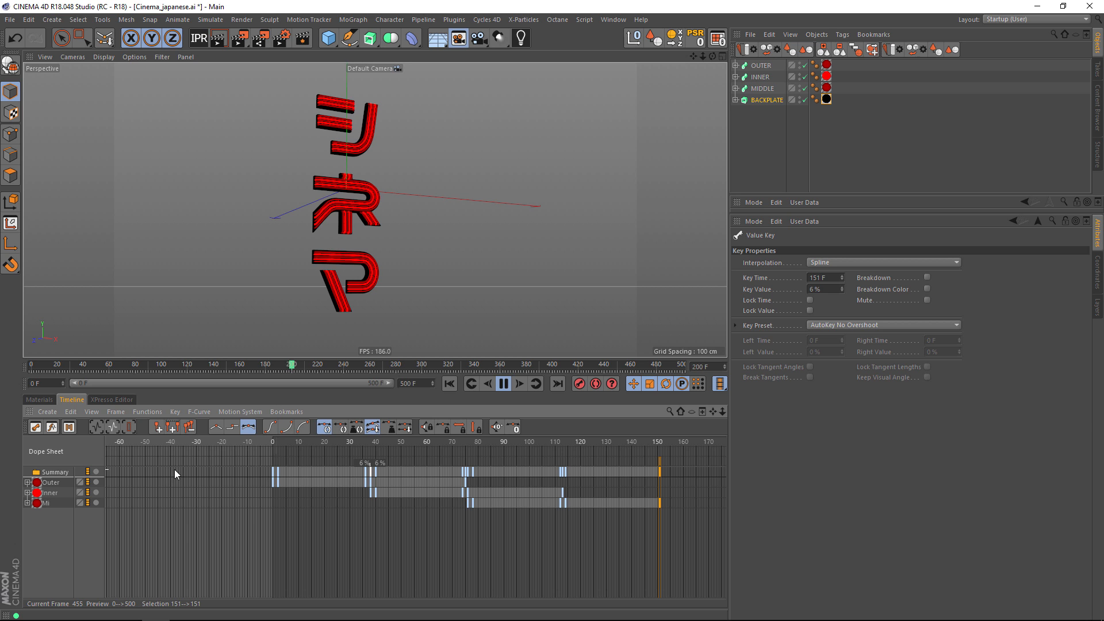
left_click(51, 494)
left_click_drag(398, 461, 302, 460)
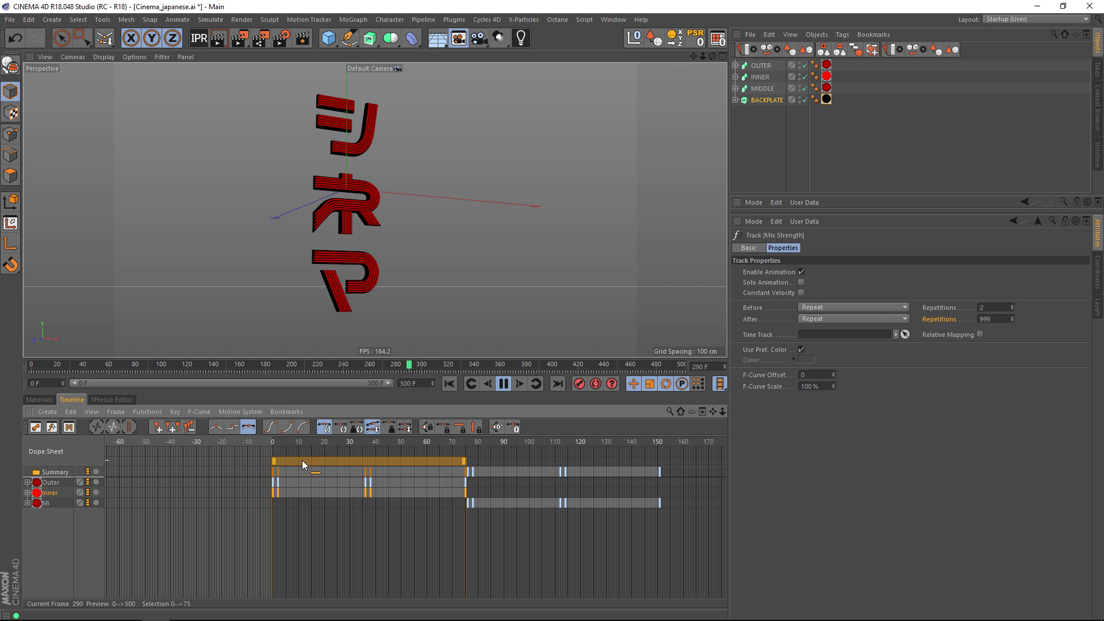
left_click(46, 504)
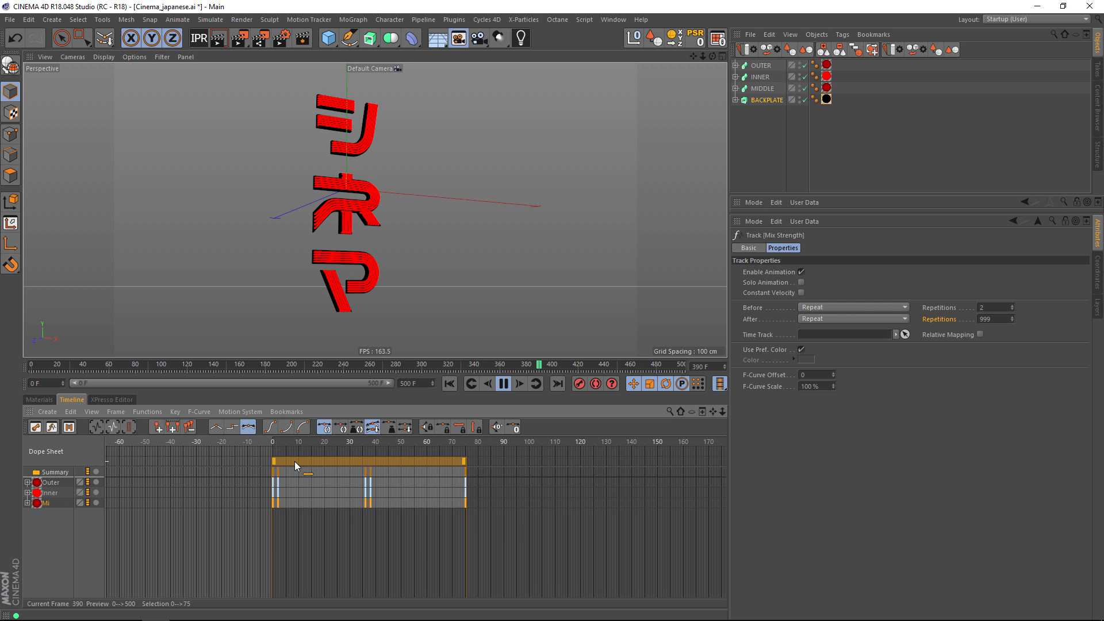
left_click_drag(448, 479, 492, 541)
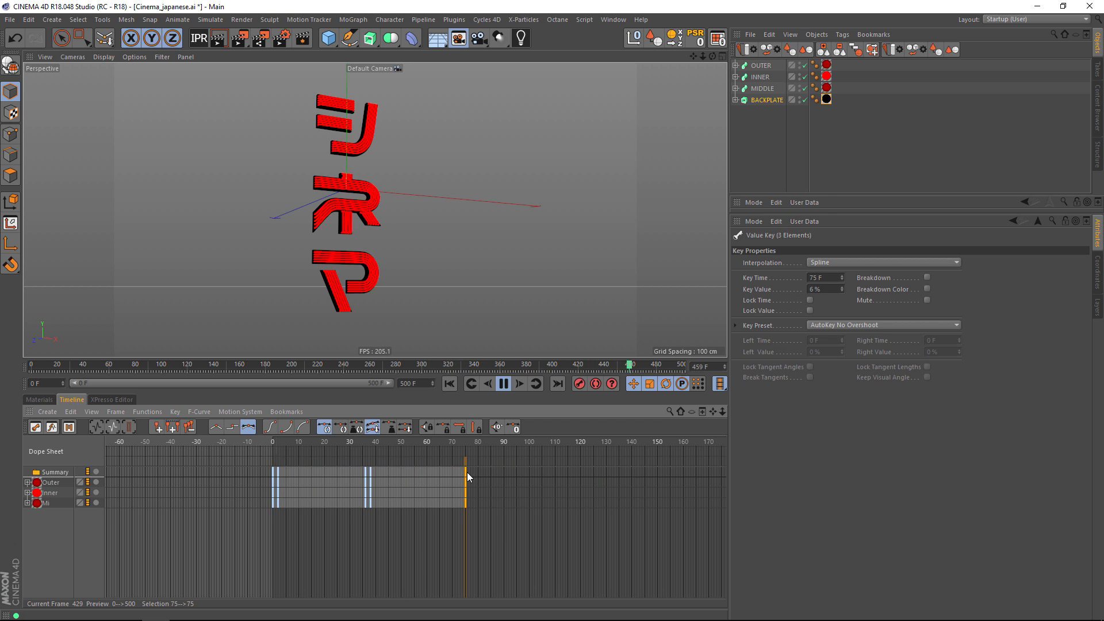
left_click_drag(464, 472, 555, 474)
Stagger the materials' keys by shifting all Inner keys to start at frame 36 and all Mi keys at frame 72.
left_click(53, 491)
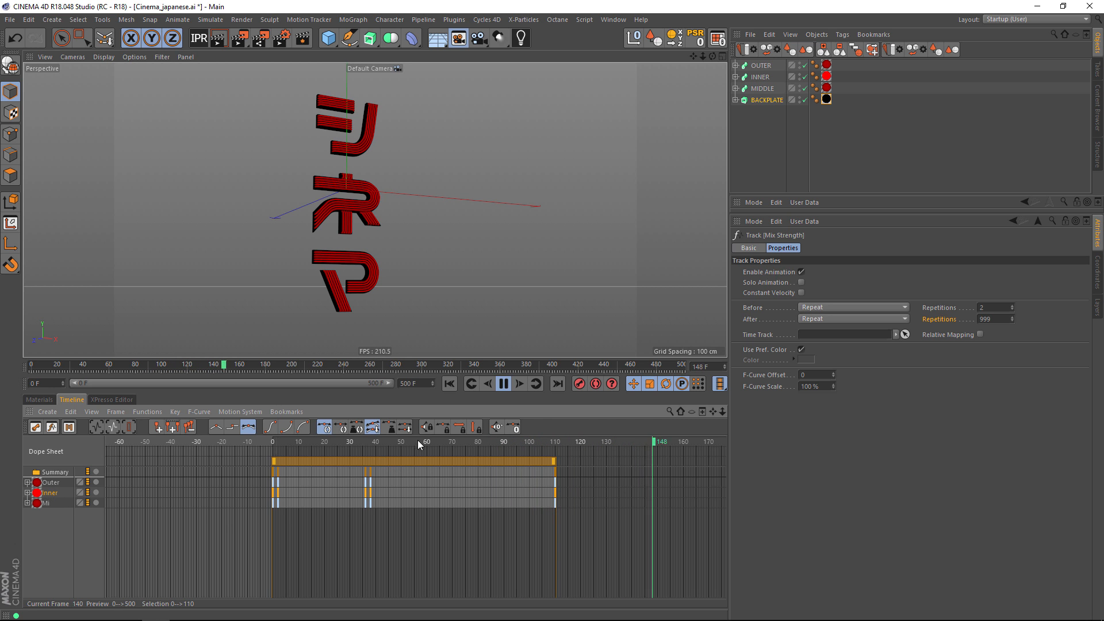
left_click_drag(318, 461, 405, 464)
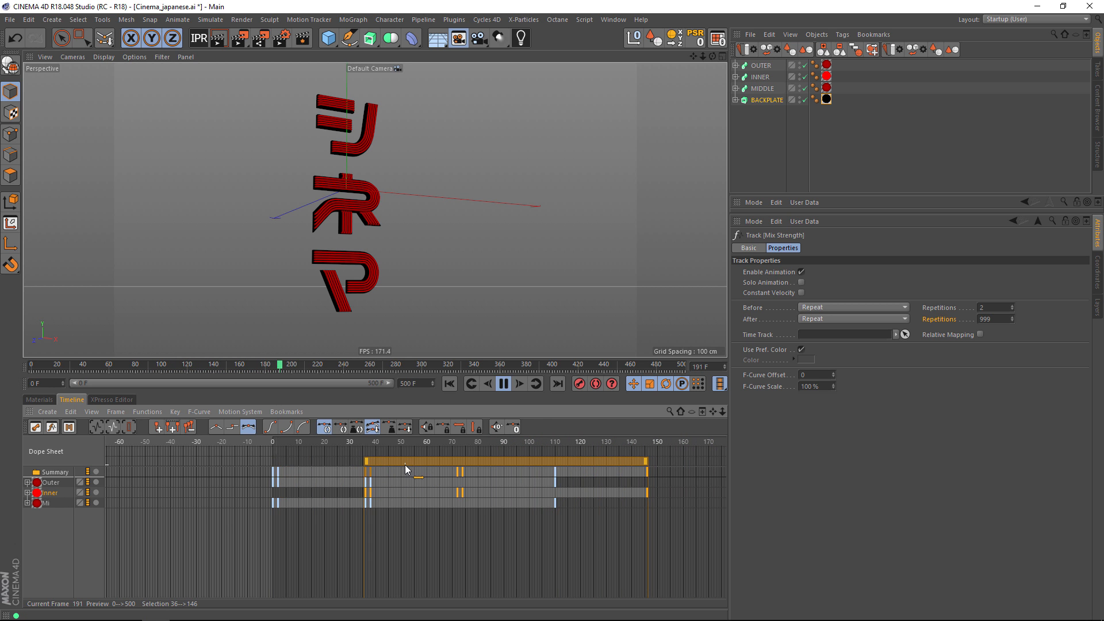
left_click(46, 504)
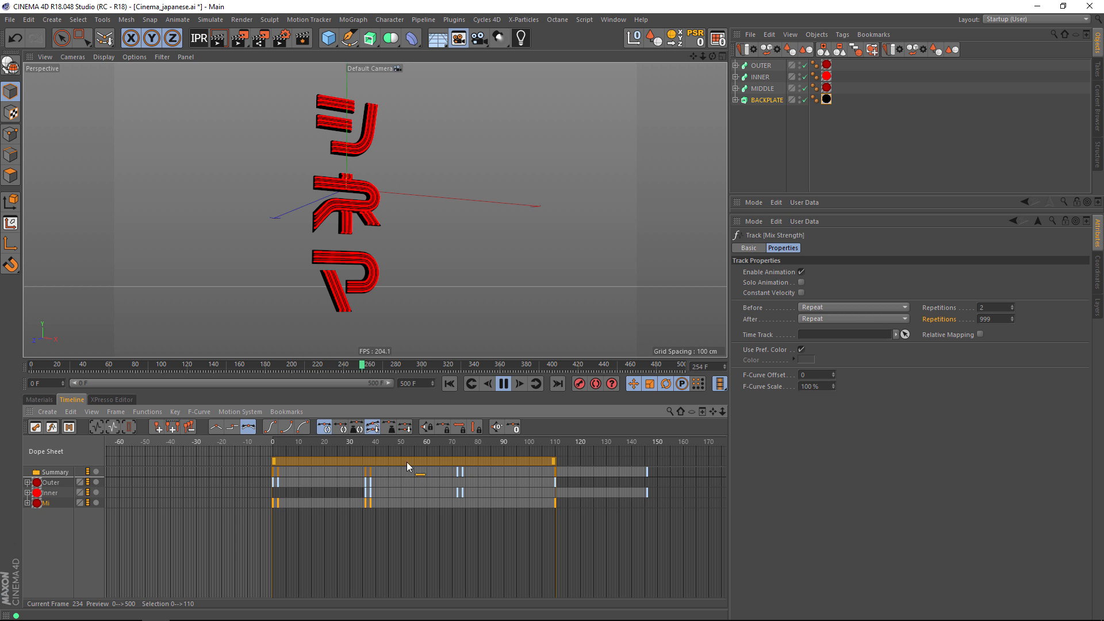
left_click_drag(328, 461, 512, 460)
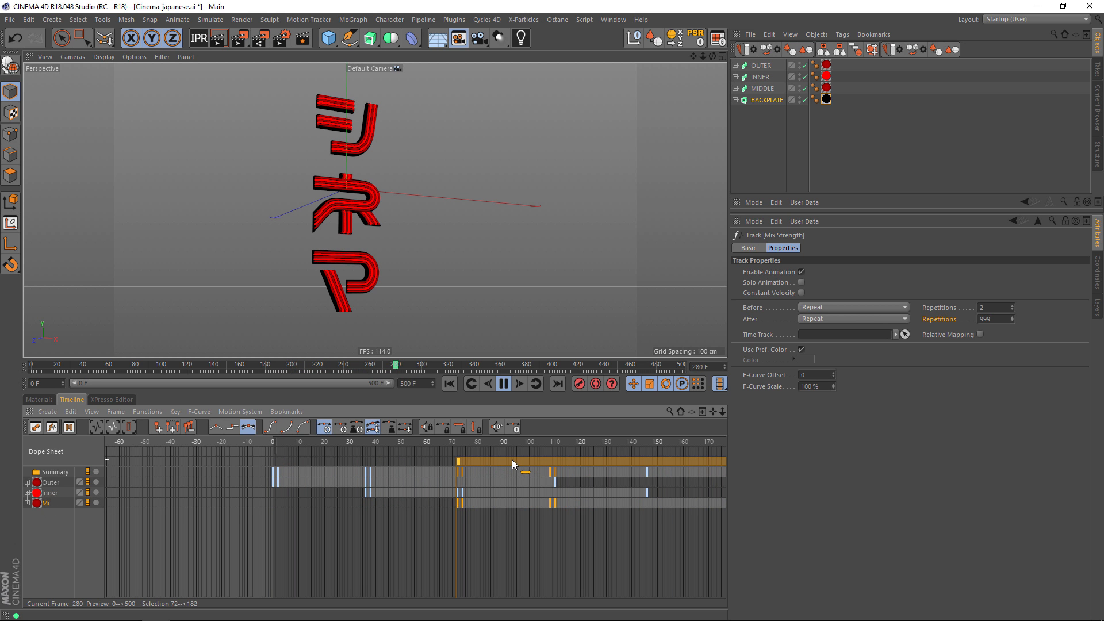
Expand the Mi and Inner materials' Mix Strength tracks to examine their repeating curves.
left_click(36, 514)
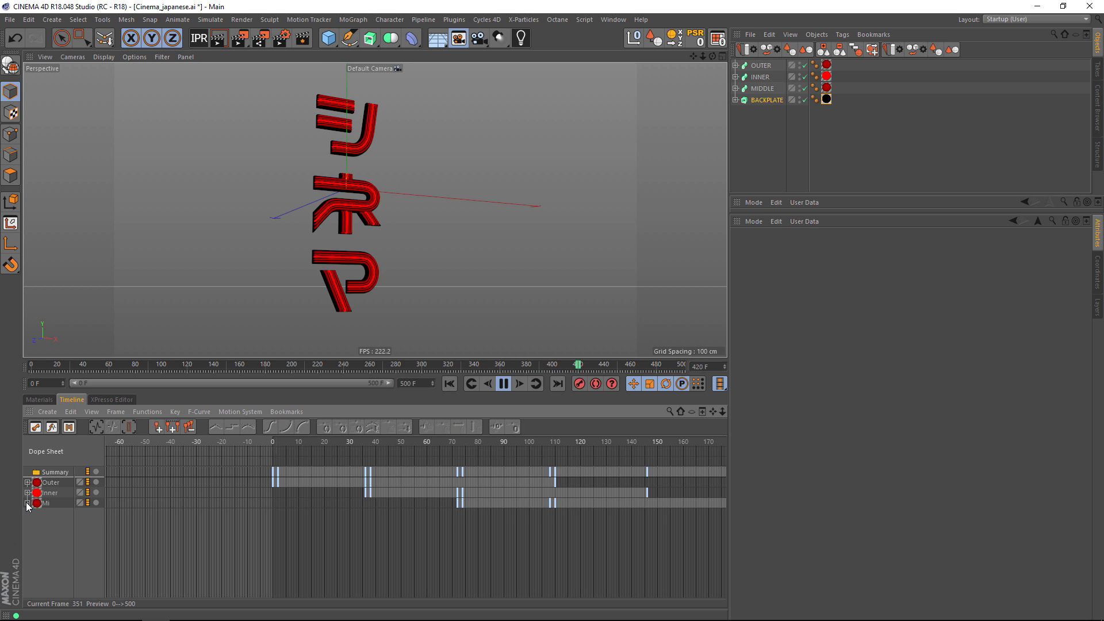
left_click(27, 503)
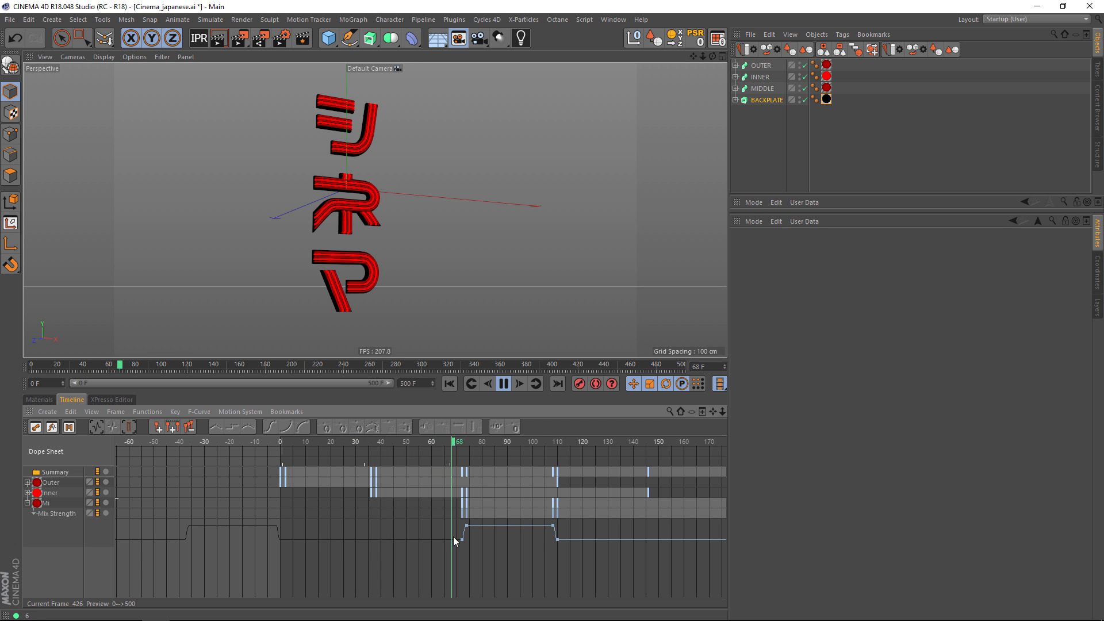
left_click(27, 493)
mouse_move(288, 443)
left_mouse_down()
mouse_move(320, 445)
mouse_move(279, 444)
mouse_move(305, 440)
left_mouse_up()
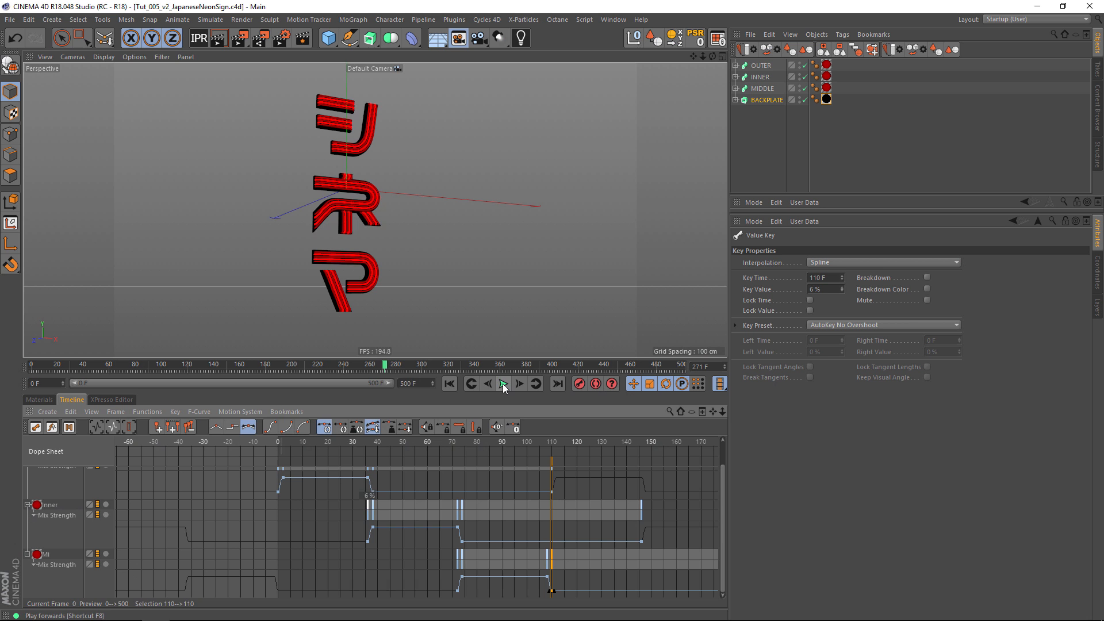
Duplicate the Mi material and rename the copy FLICKER.
scroll(353, 200, "up", 5)
left_click_drag(378, 233, 365, 255, "alt")
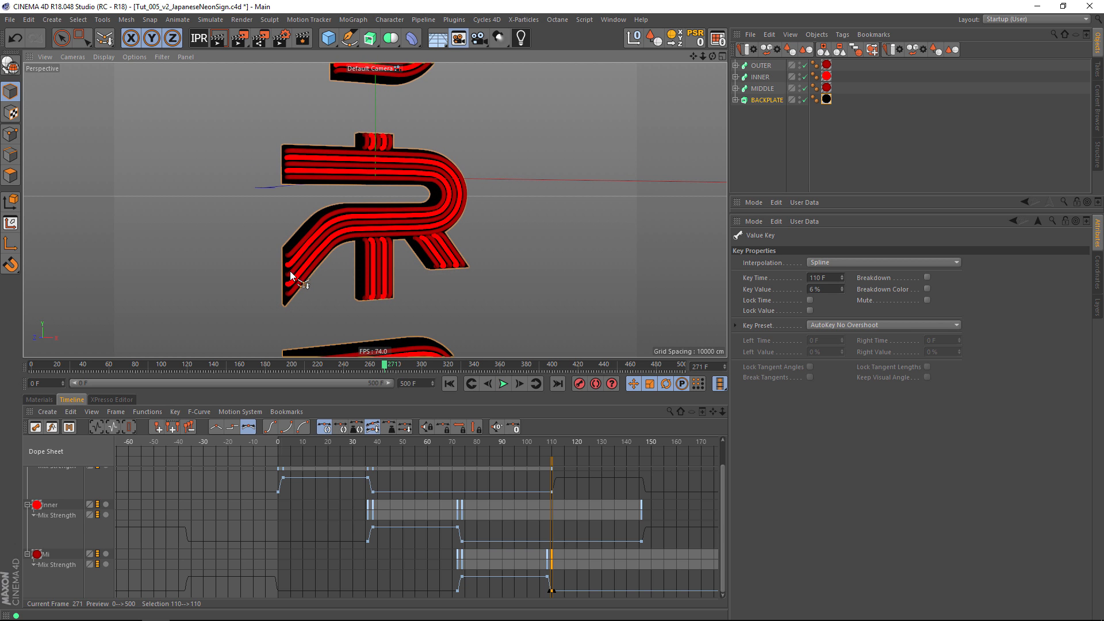
left_click(39, 400)
left_click(73, 441)
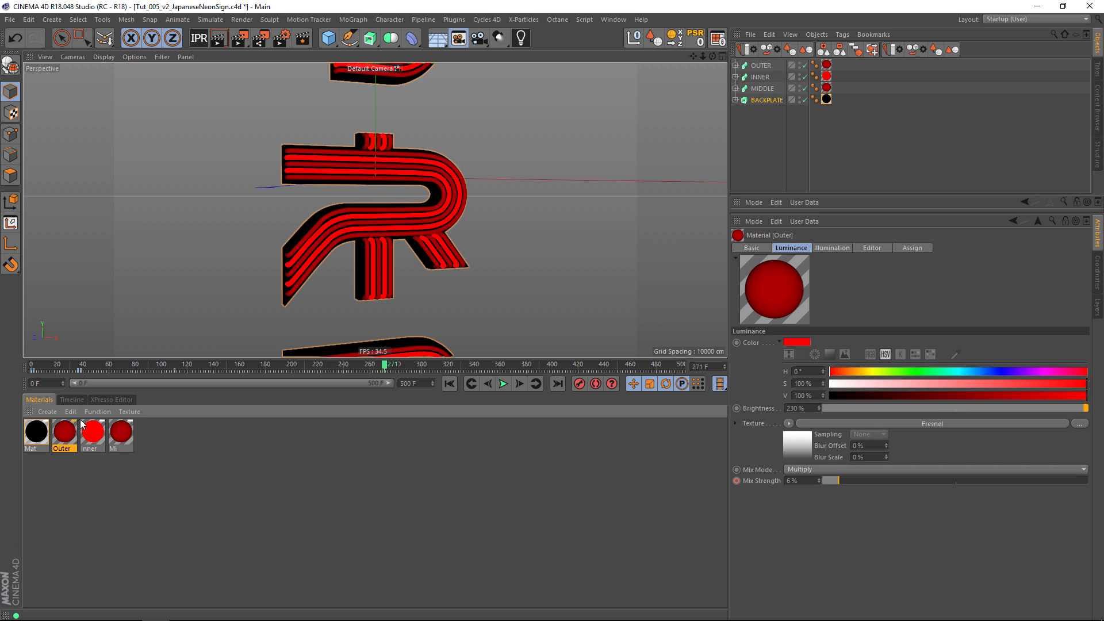
left_click_drag(92, 436, 296, 286)
left_click(118, 434)
left_click_drag(119, 443, 150, 441)
double_click(151, 449)
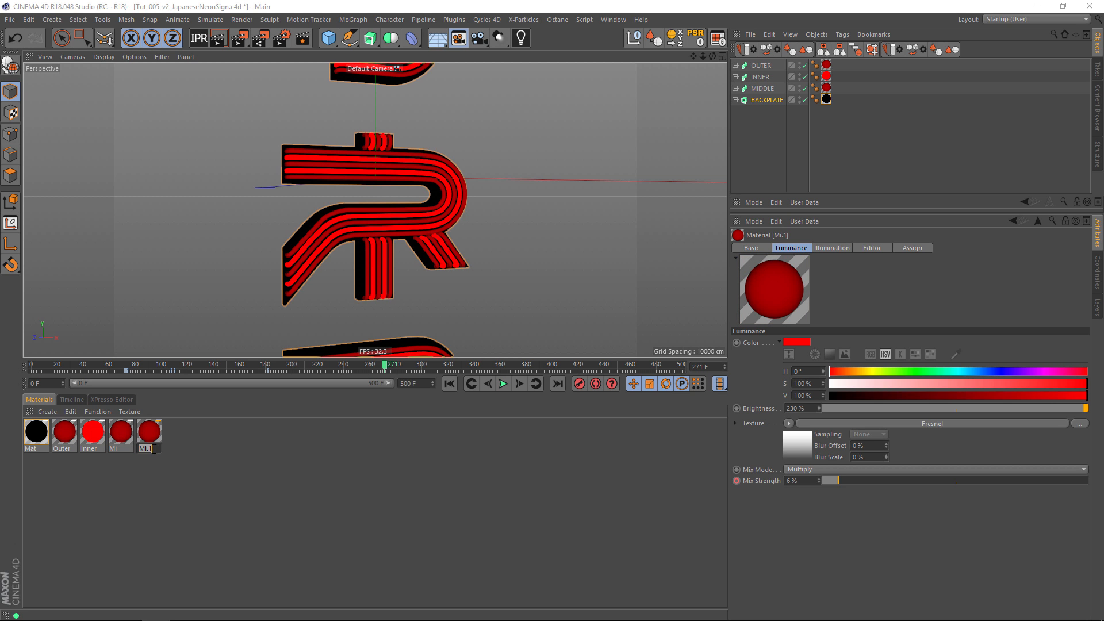
type("FLICKER")
key("Return")
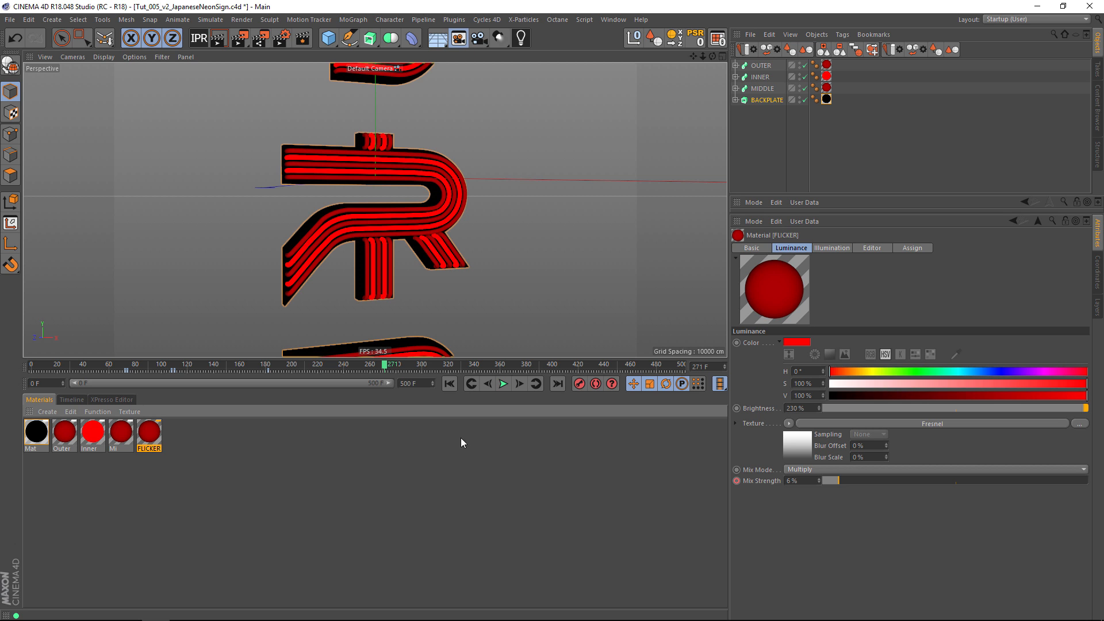
Remove the Mix Strength animation from the FLICKER material.
left_click(744, 482)
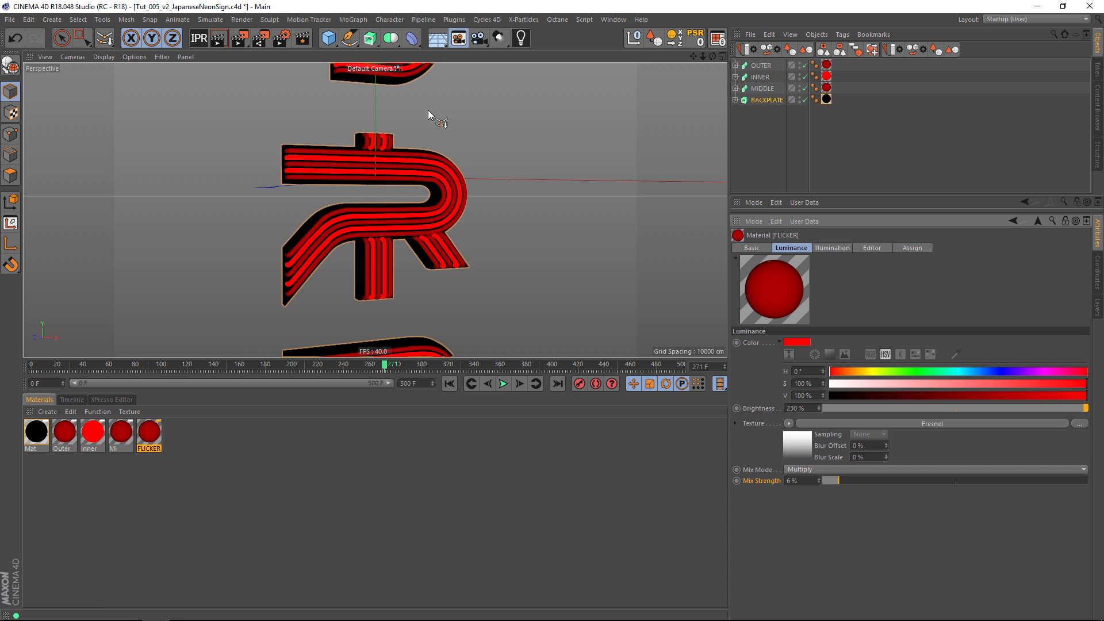
Split the connected bent tube segment of the central character off the MIDDLE spline into its own spline, removing it from the original.
left_click(735, 89)
left_click(769, 112)
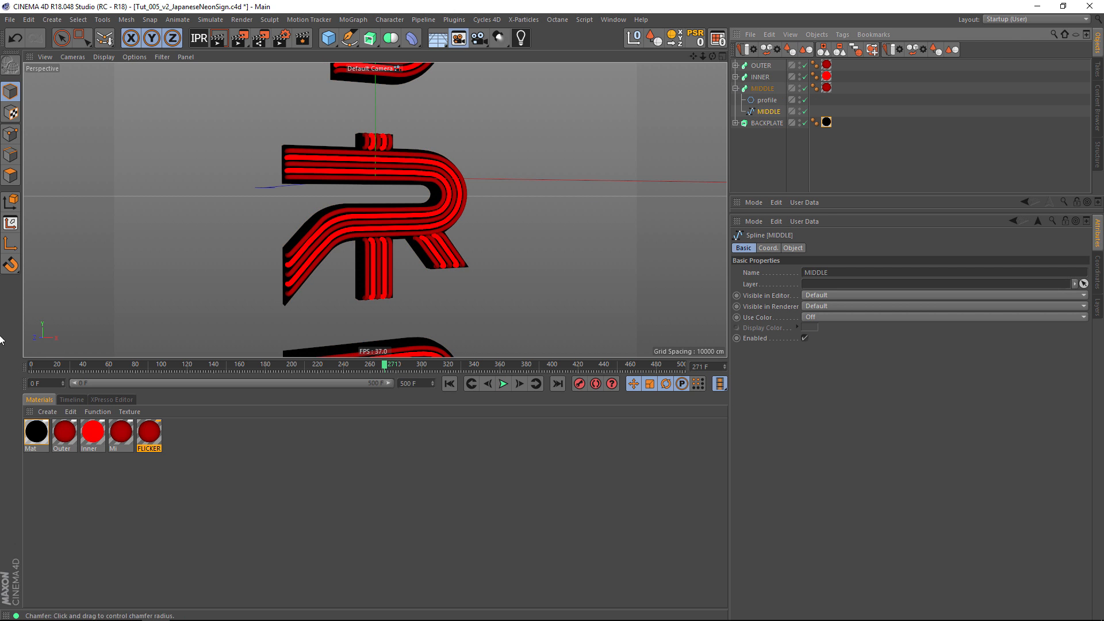
left_click(10, 134)
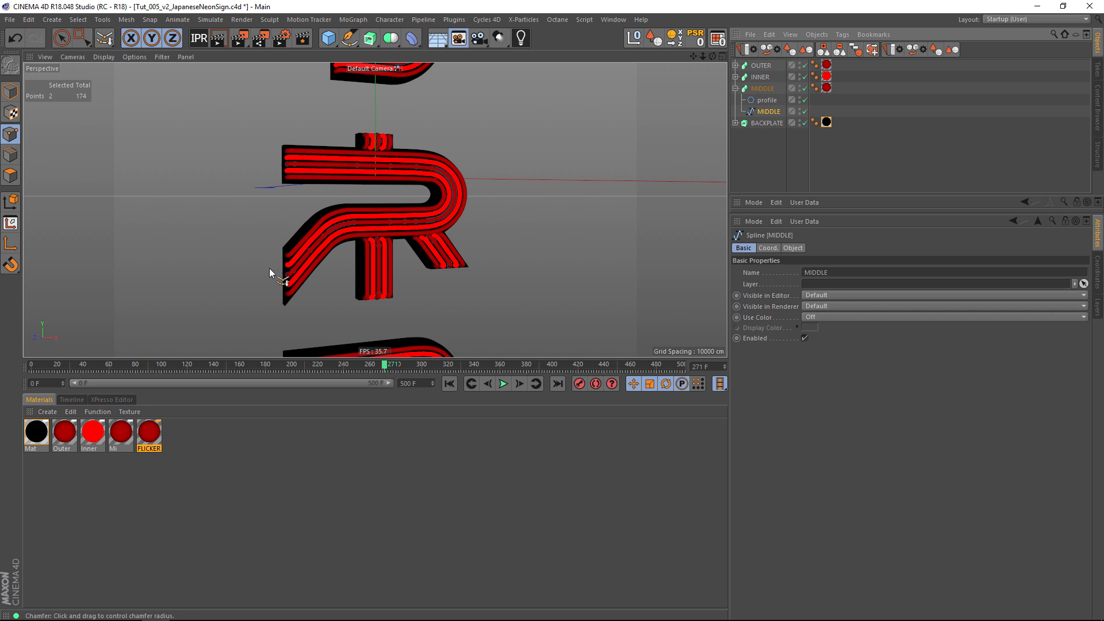
left_click_drag(269, 268, 296, 282)
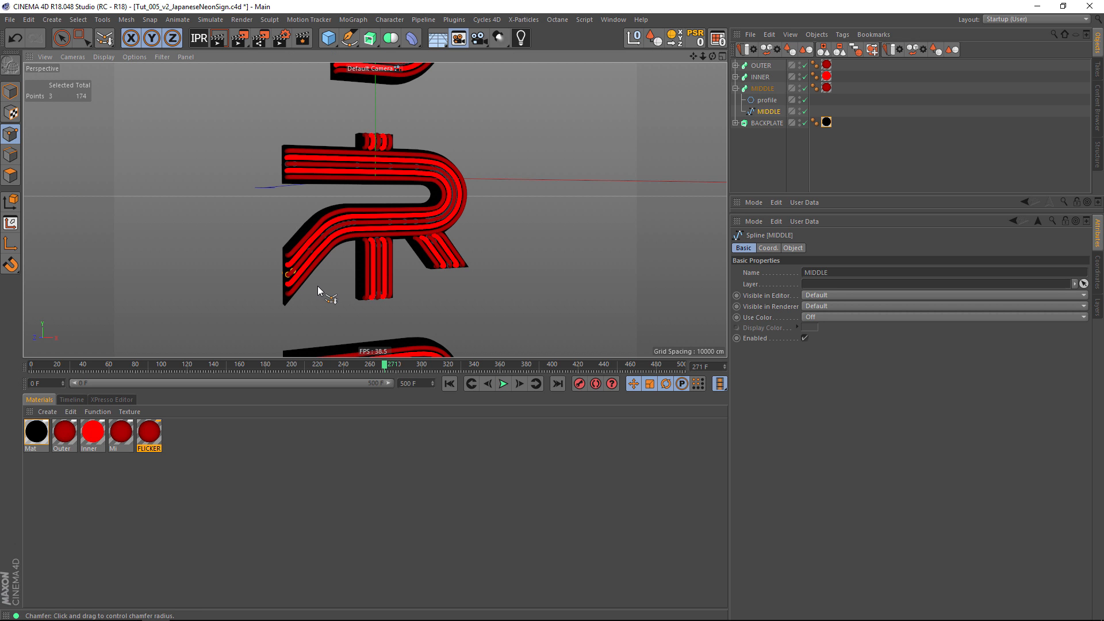
key("u")
key("w")
key("u")
key("p")
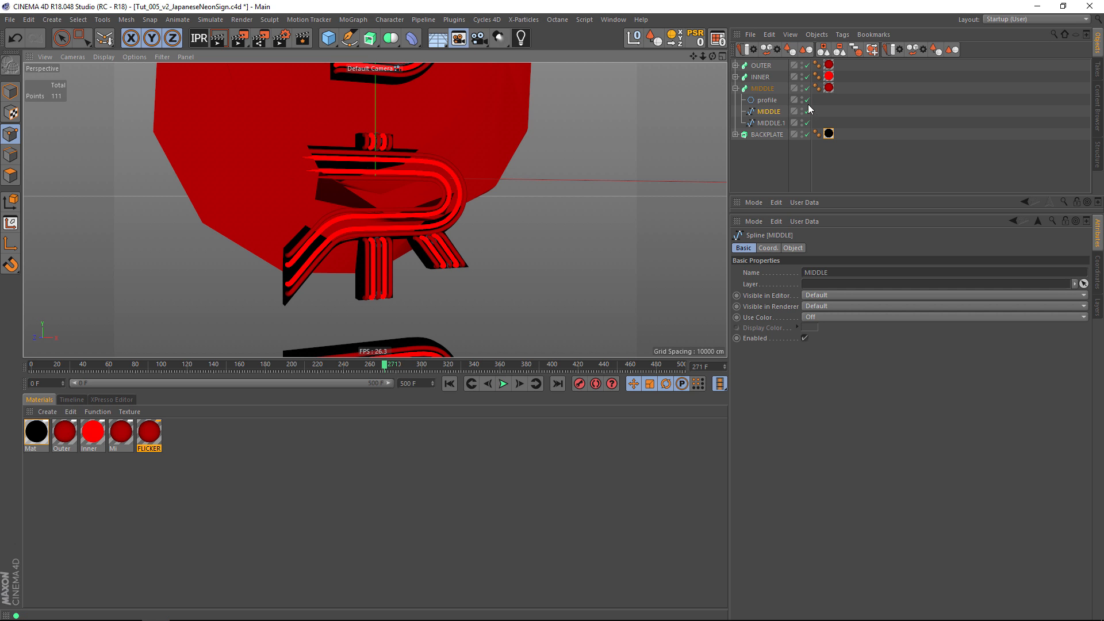
Rename the split-off MIDDLE.1 spline as FLICKER.
left_click(768, 123)
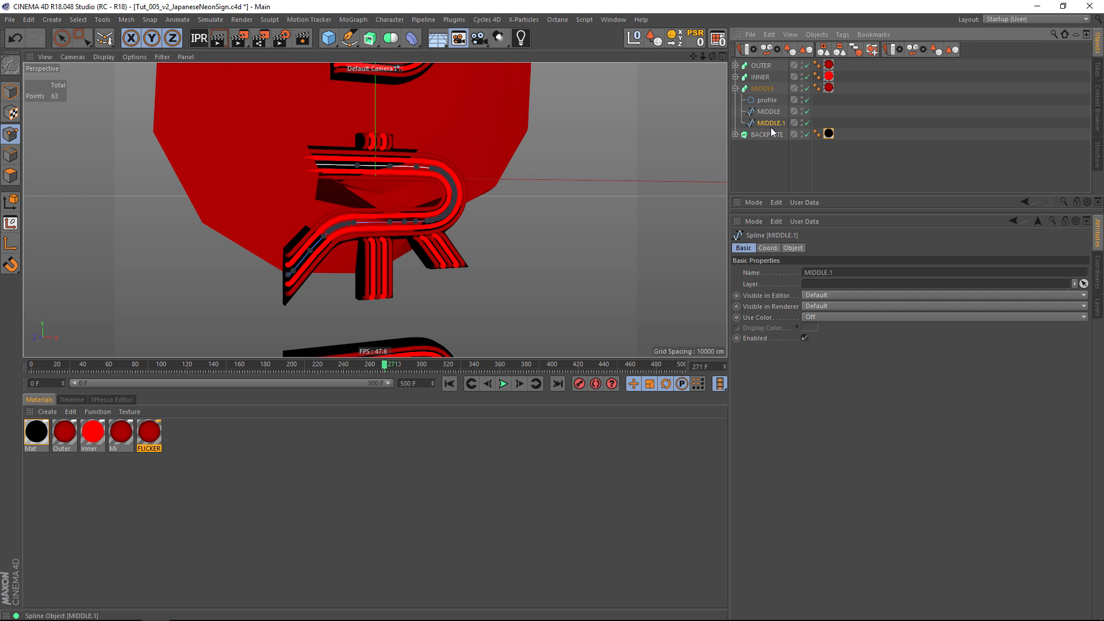
double_click(774, 123)
type("FLICKER")
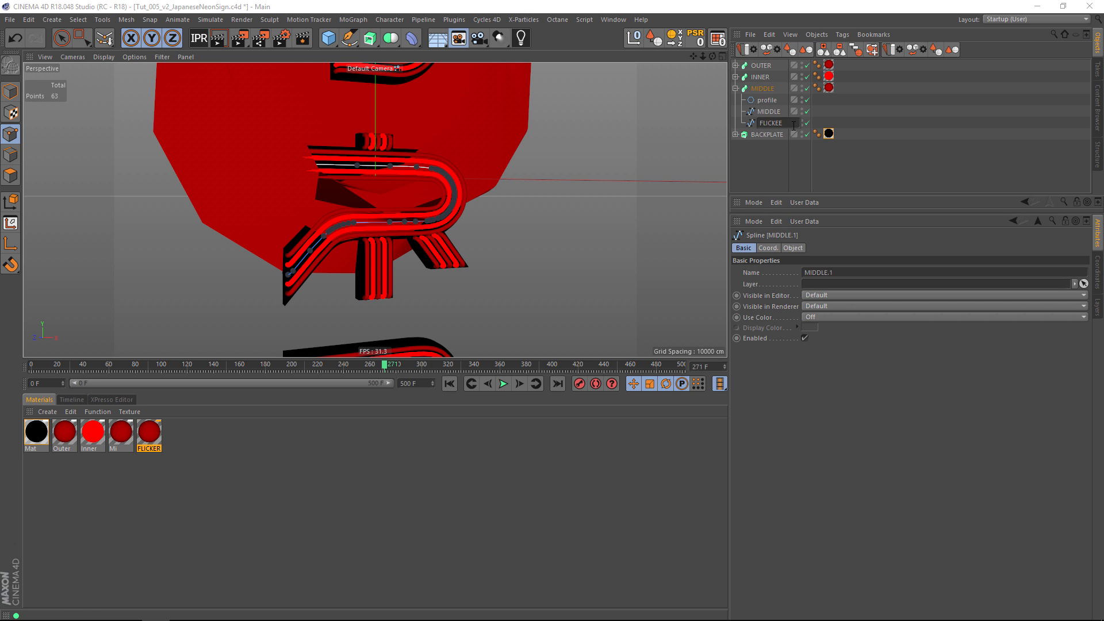
key("Return")
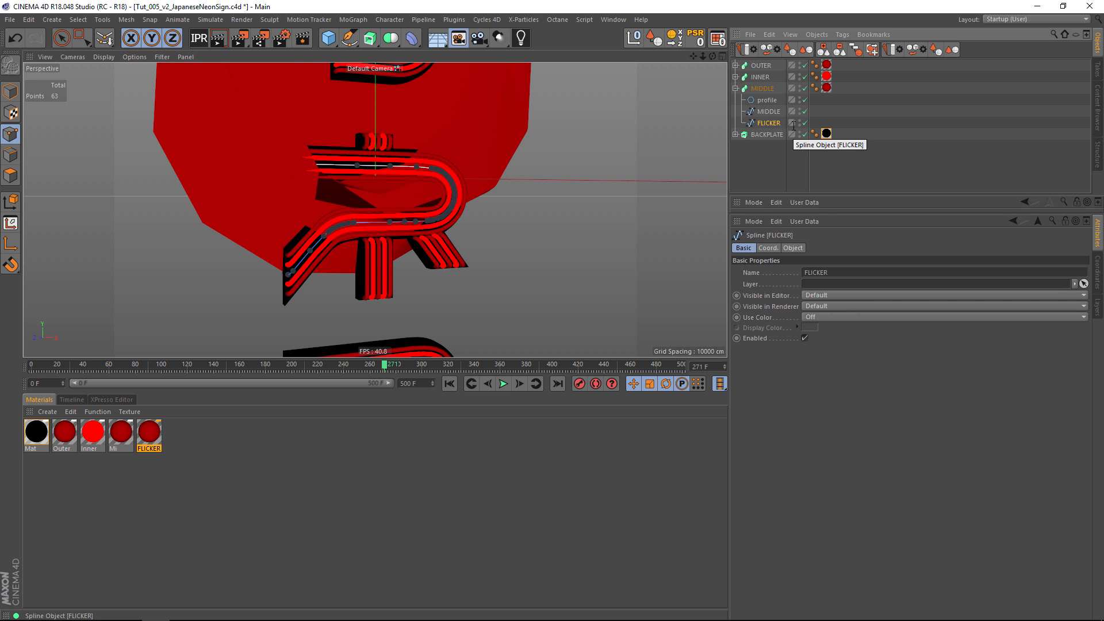
Move the FLICKER spline out of the MIDDLE sweep, then duplicate that sweep and rename the copy FLICKER.
left_click_drag(766, 123, 764, 157)
left_click_drag(762, 89, 762, 148, "ctrl")
double_click(762, 147)
type("F")
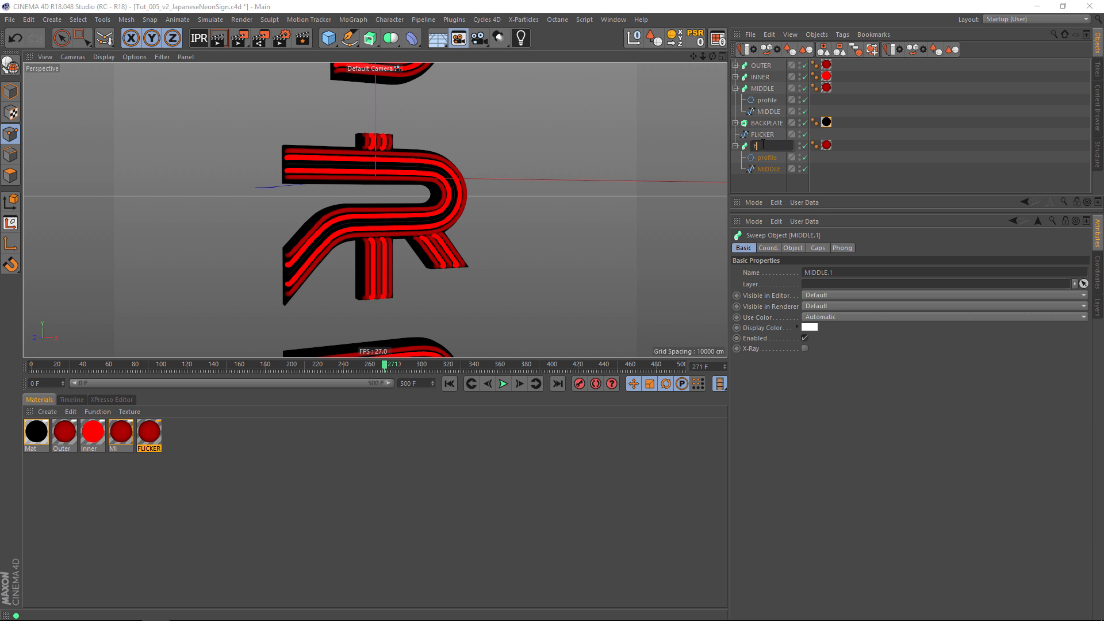
type("LICKER")
key("Return")
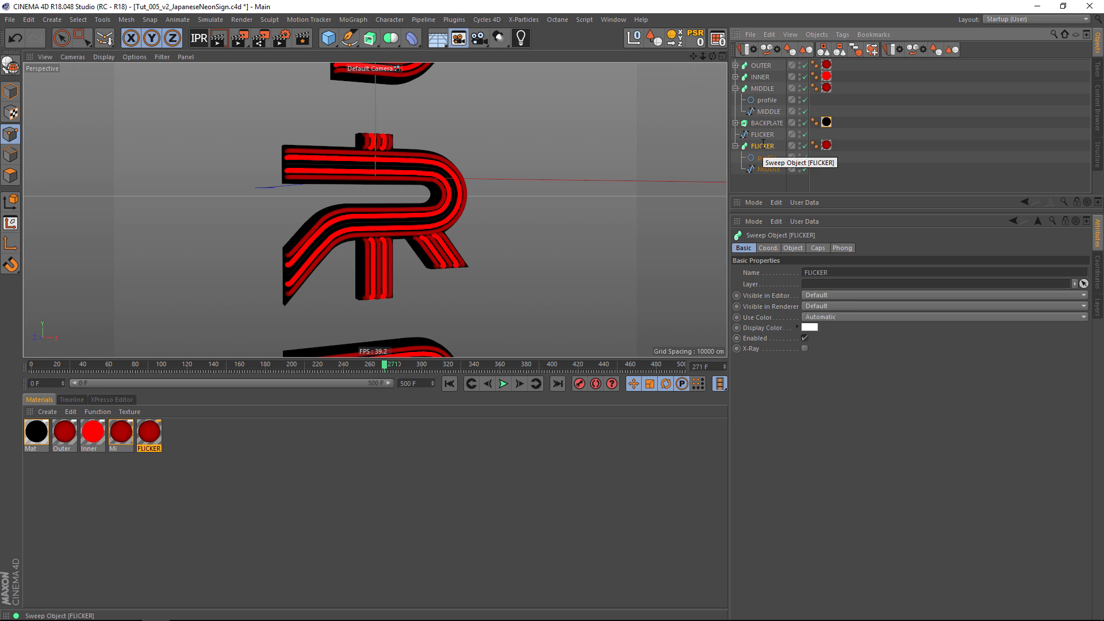
Replace the copied MIDDLE spline in the FLICKER sweep with the FLICKER spline and place the sweep directly below MIDDLE.
left_click(777, 167)
key("Delete")
left_click_drag(764, 134, 766, 172)
left_click_drag(762, 135, 764, 128)
left_click(736, 88)
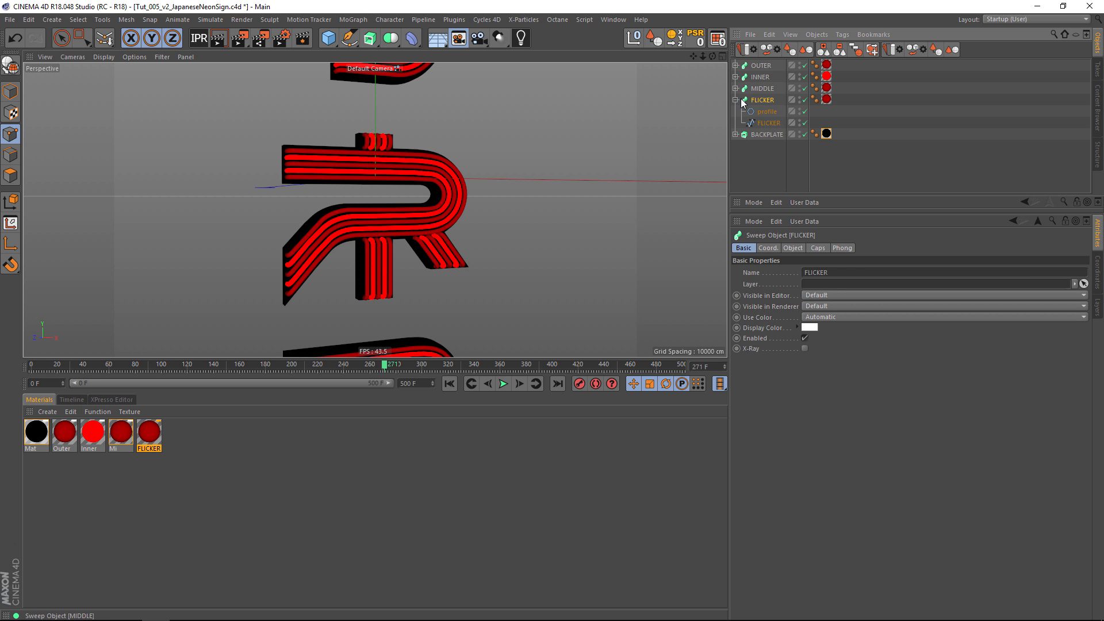
Check the FLICKER sweep's texture tag and add an XPresso tag to the sweep.
left_click(826, 100)
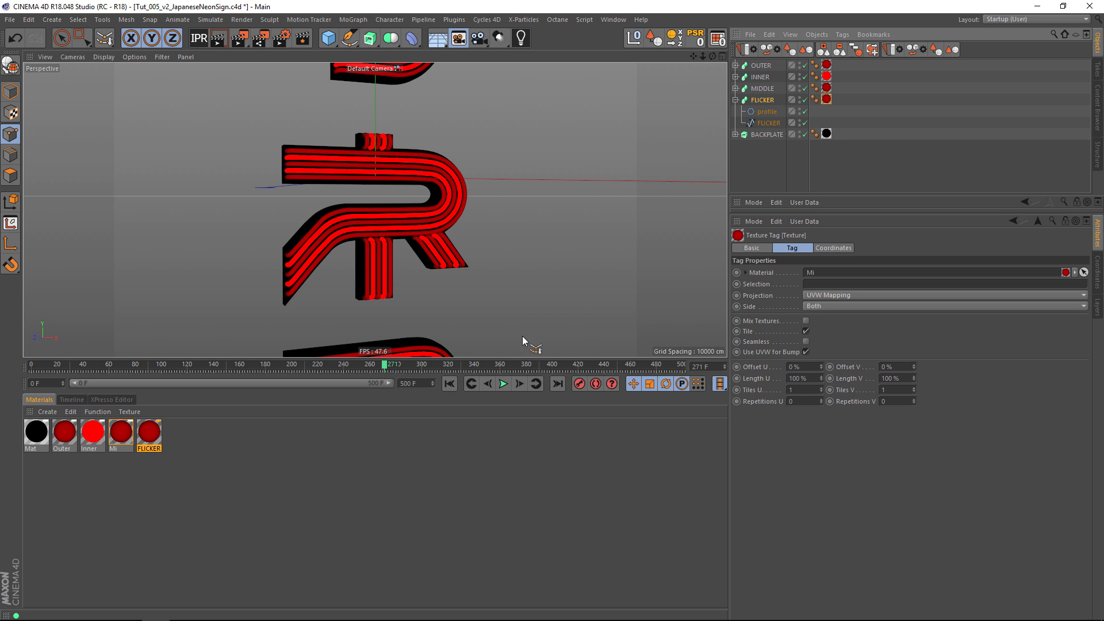
left_click(150, 433)
left_click(764, 100)
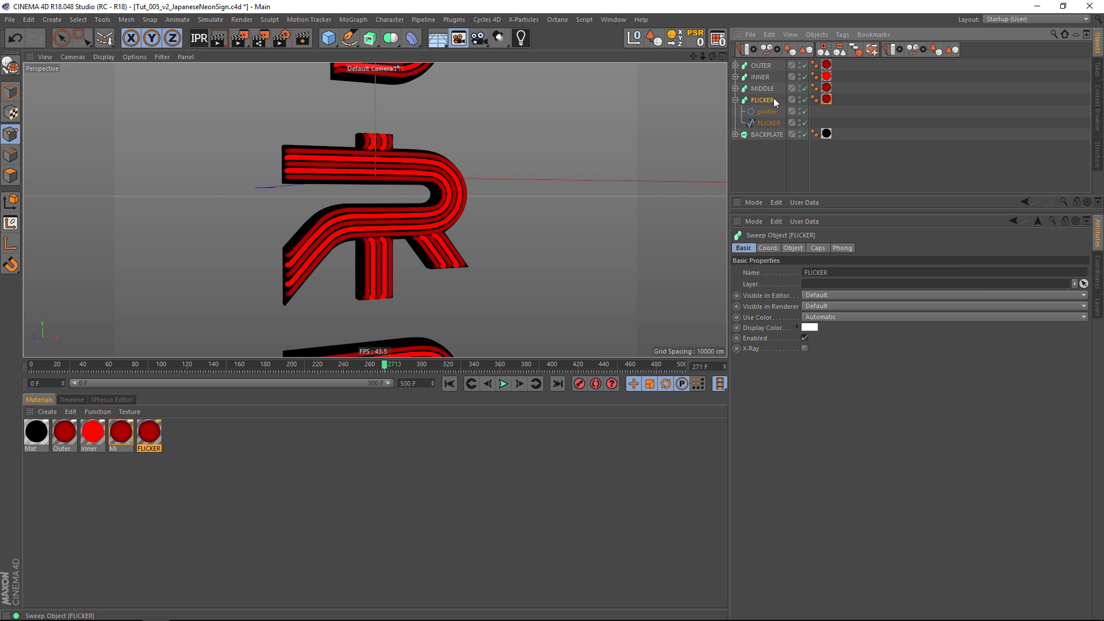
left_click(843, 34)
mouse_move(886, 52)
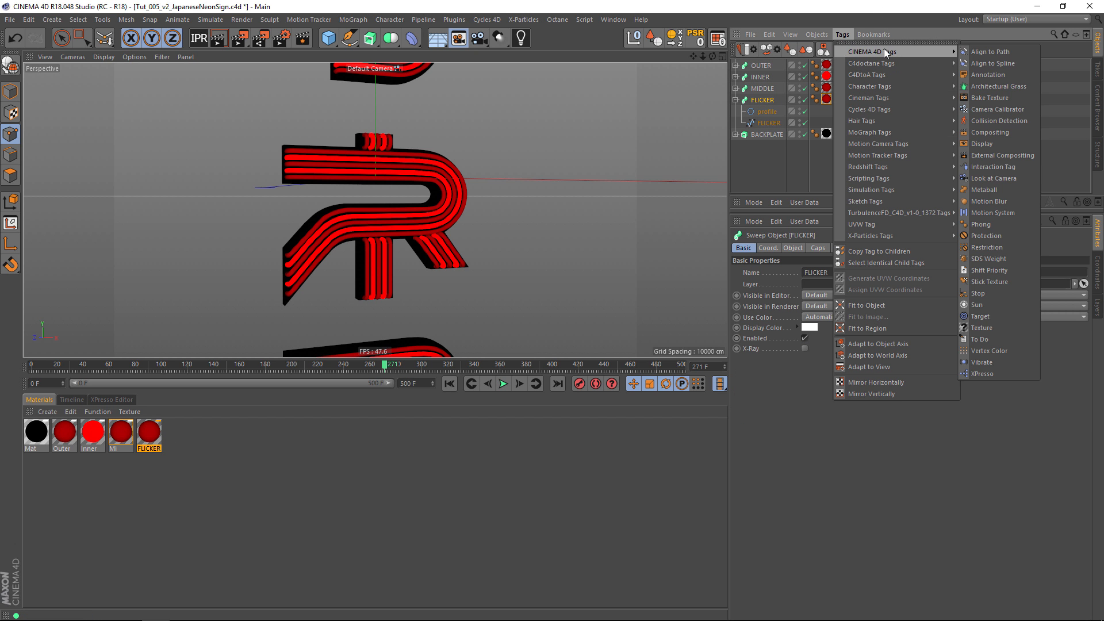
left_click(984, 373)
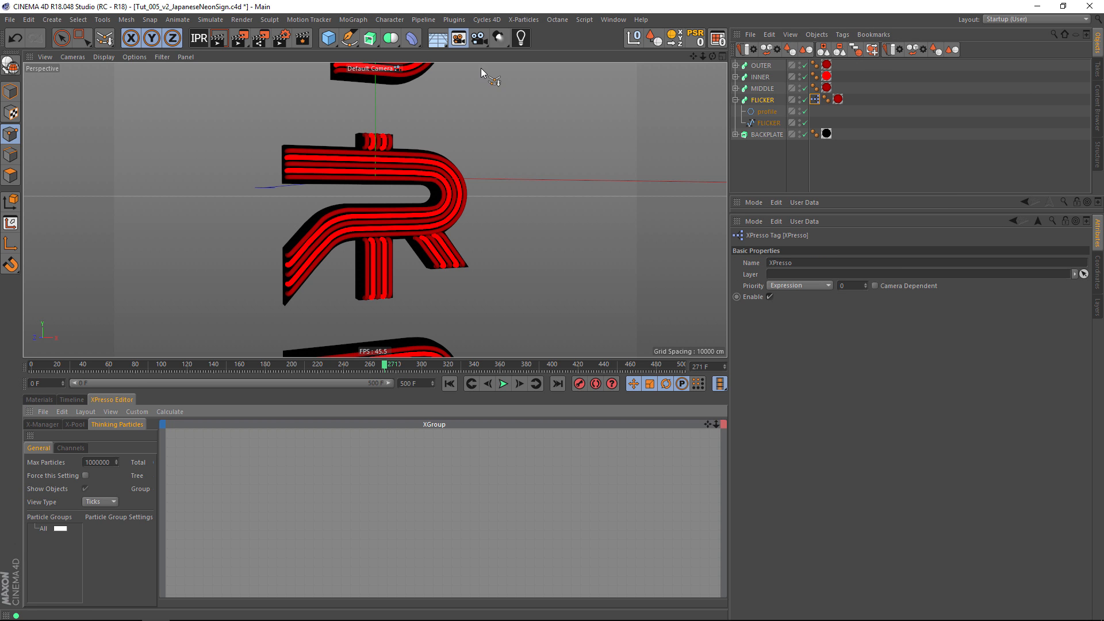
Dock the material manager above the timeline and bring up the XPresso Editor so both are visible together.
left_click(838, 99)
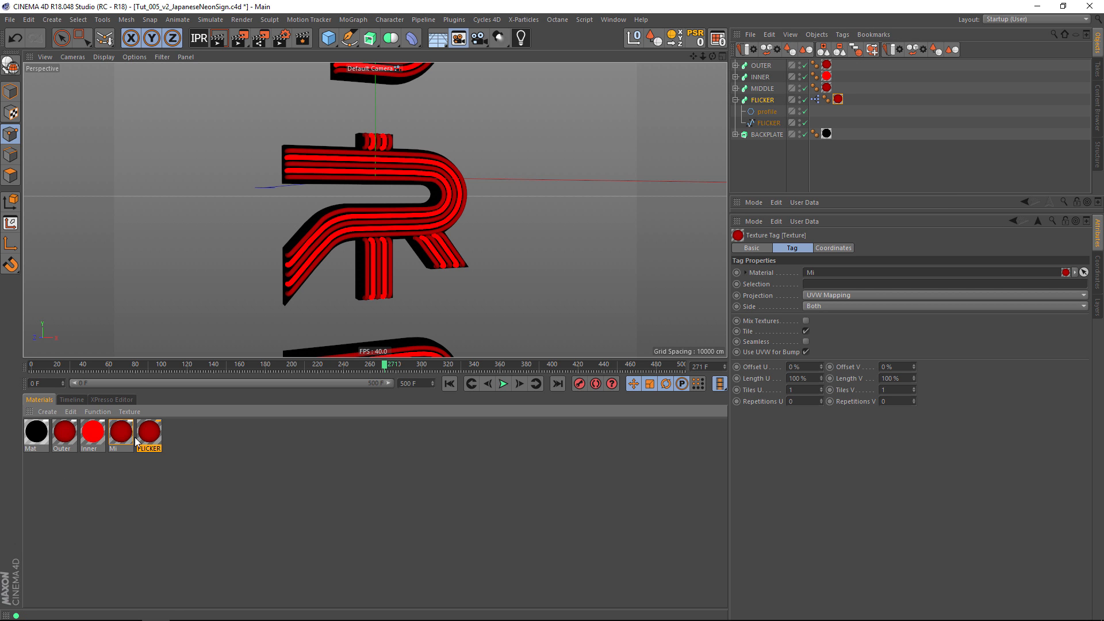
left_click_drag(40, 378, 43, 357)
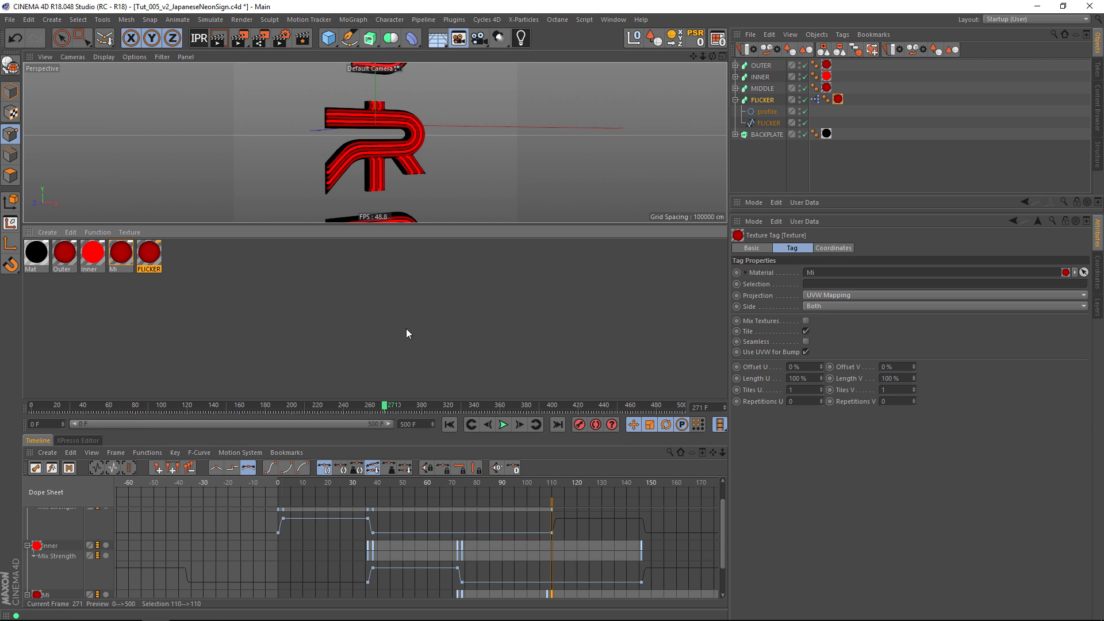
left_click(67, 441)
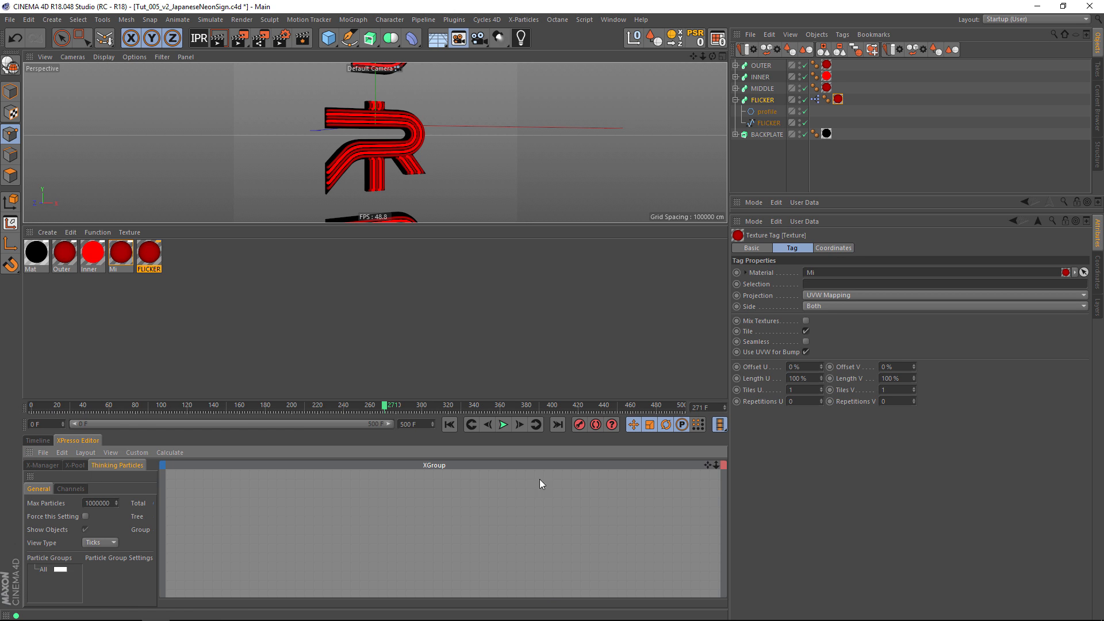
Add the FLICKER material as an XPresso node with a luminance Mix Strength input, and widen the node.
left_click_drag(378, 534, 530, 525)
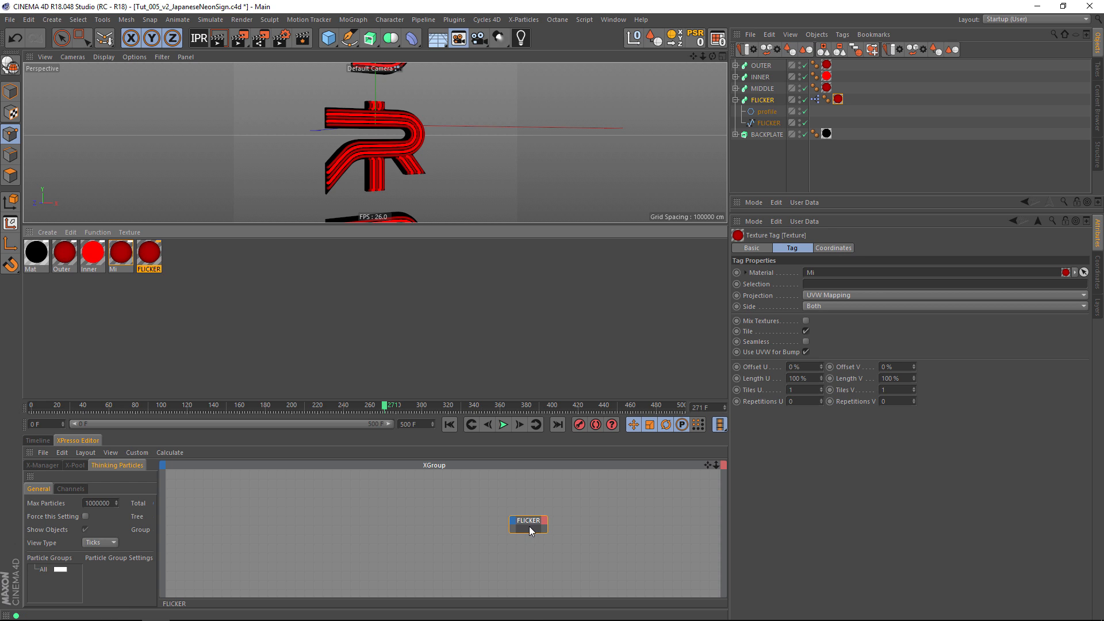
left_click(512, 520)
mouse_move(524, 559)
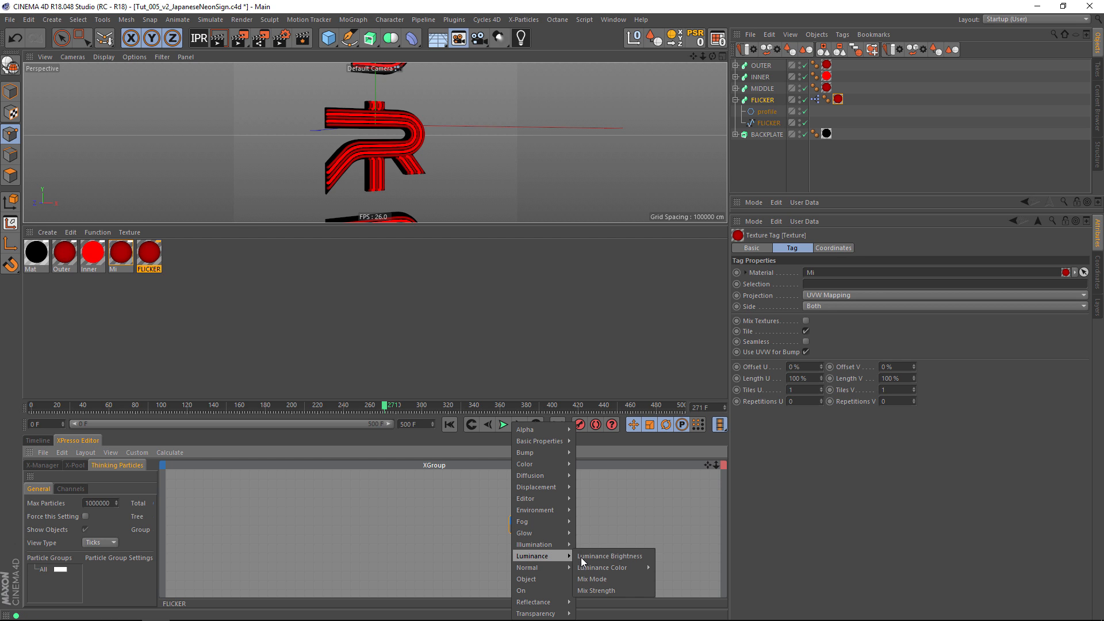
left_click(611, 589)
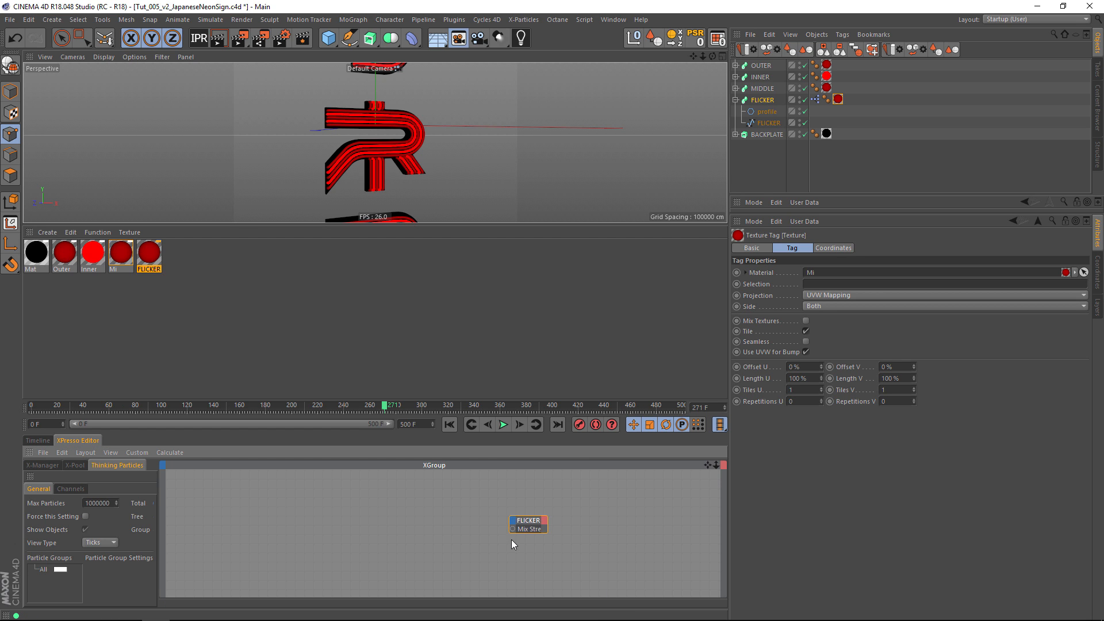
left_click_drag(567, 530, 634, 530)
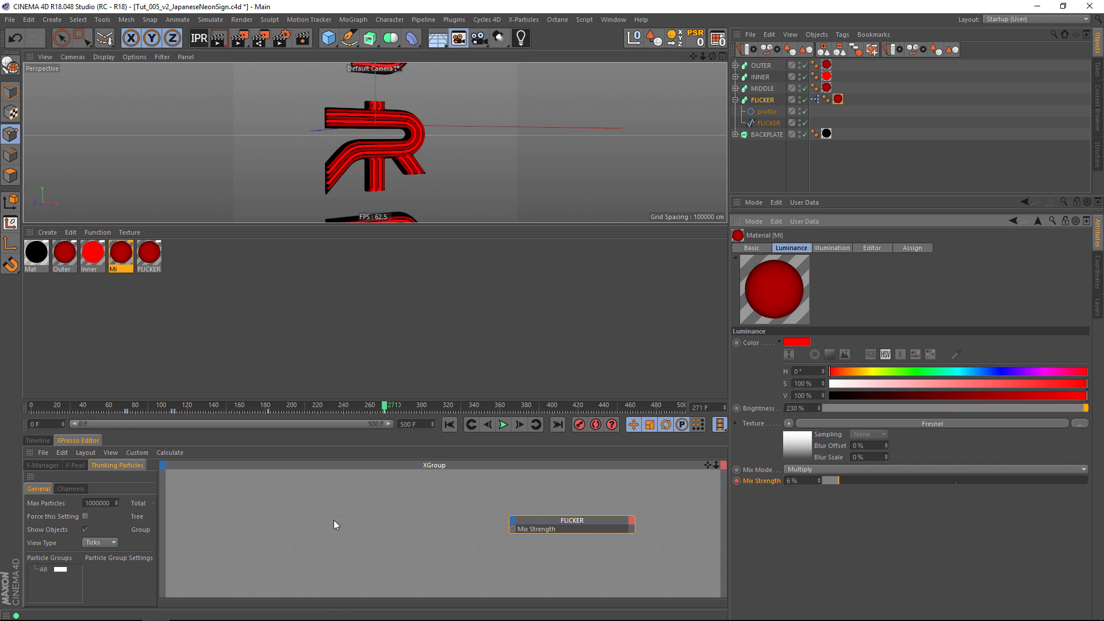
Add a Noise node to the XPresso graph, well to the left of the FLICKER node.
right_click(243, 511)
mouse_move(287, 488)
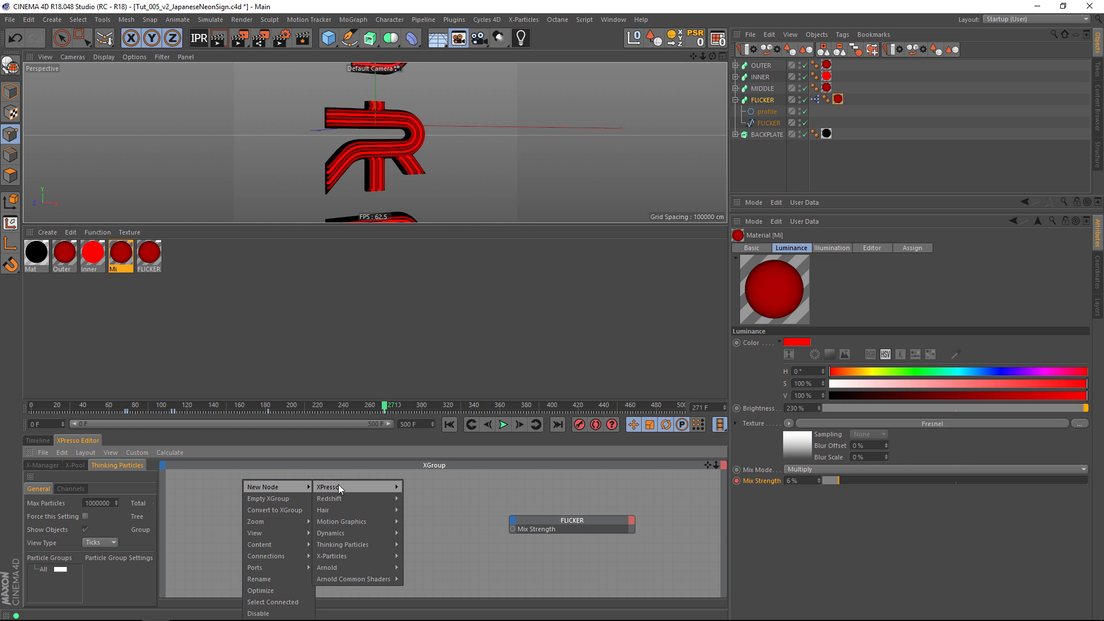
mouse_move(338, 486)
mouse_move(427, 486)
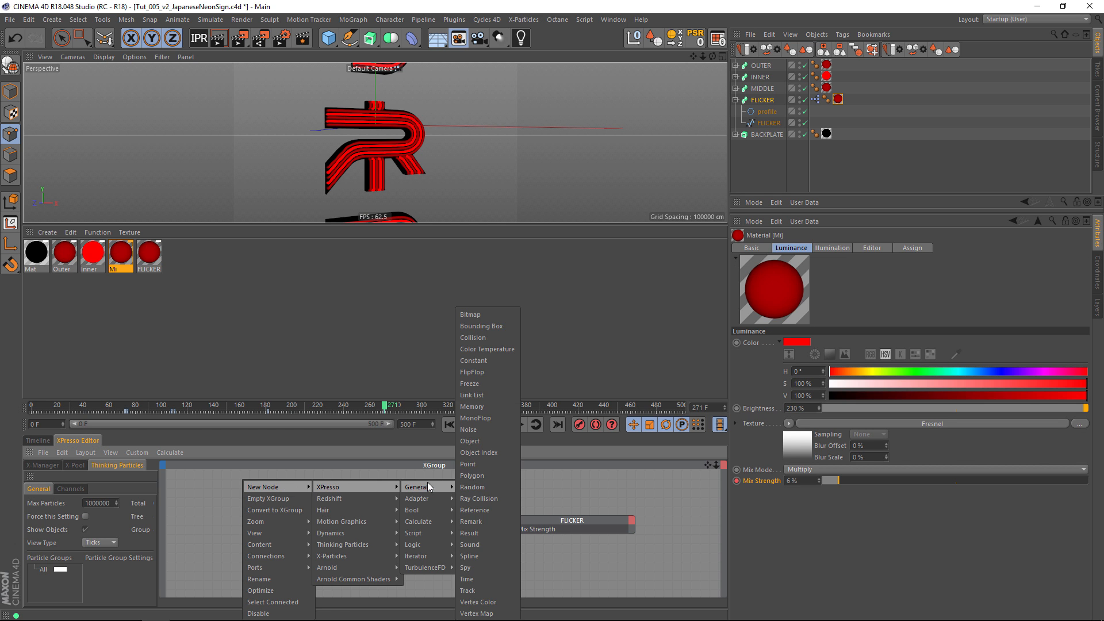
left_click(489, 432)
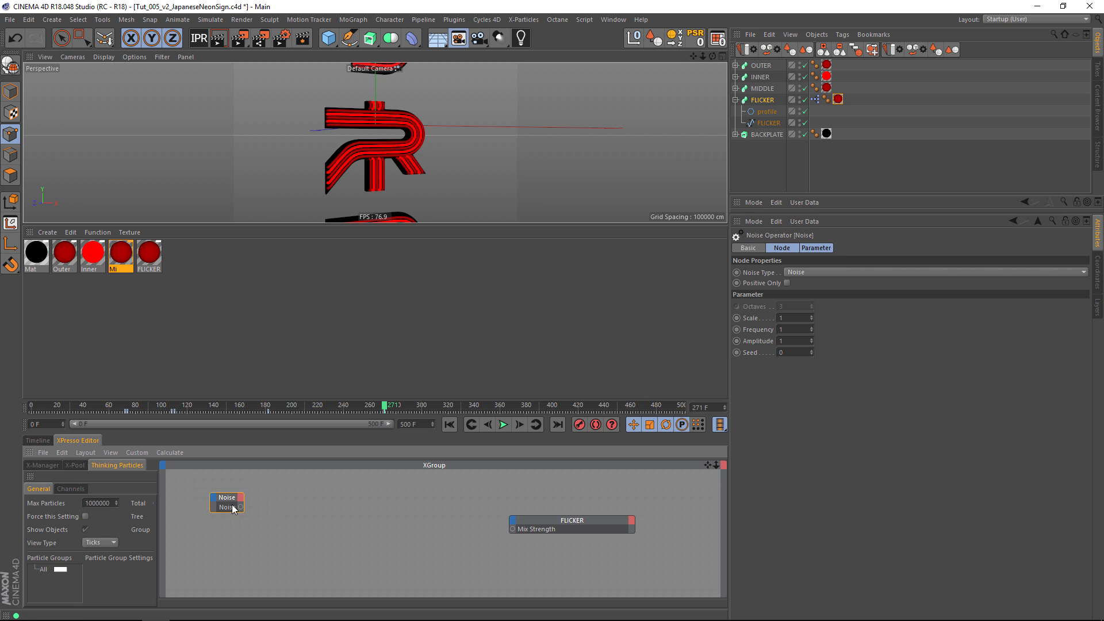
left_click_drag(229, 502, 233, 501)
Add a Range Mapper node between Noise and FLICKER and connect the Noise output to its input.
right_click(277, 484)
mouse_move(329, 486)
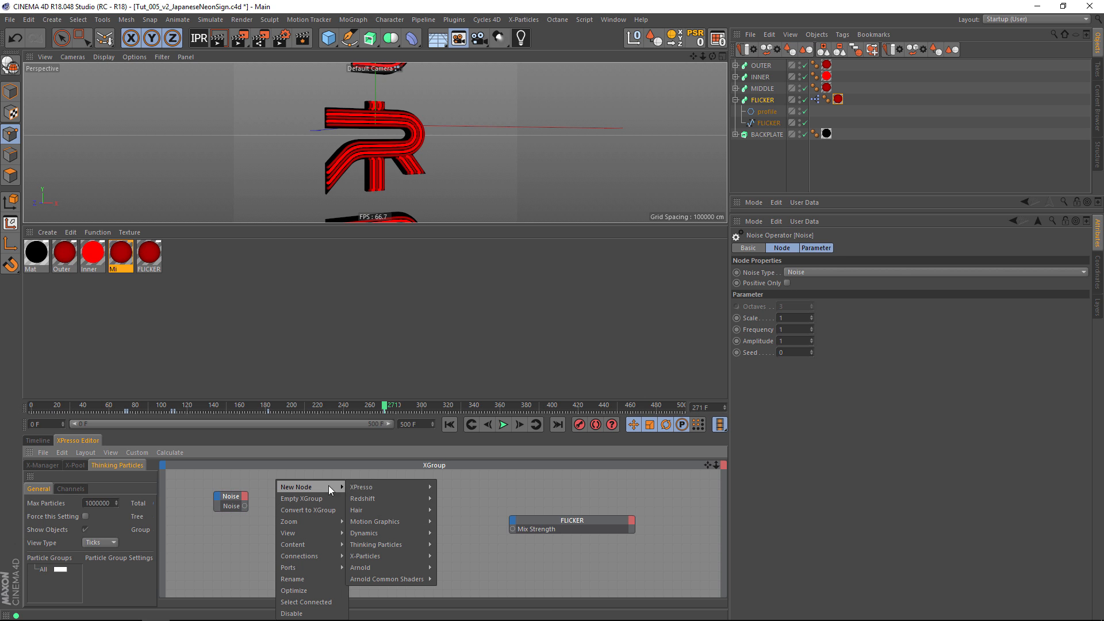
mouse_move(429, 489)
mouse_move(474, 520)
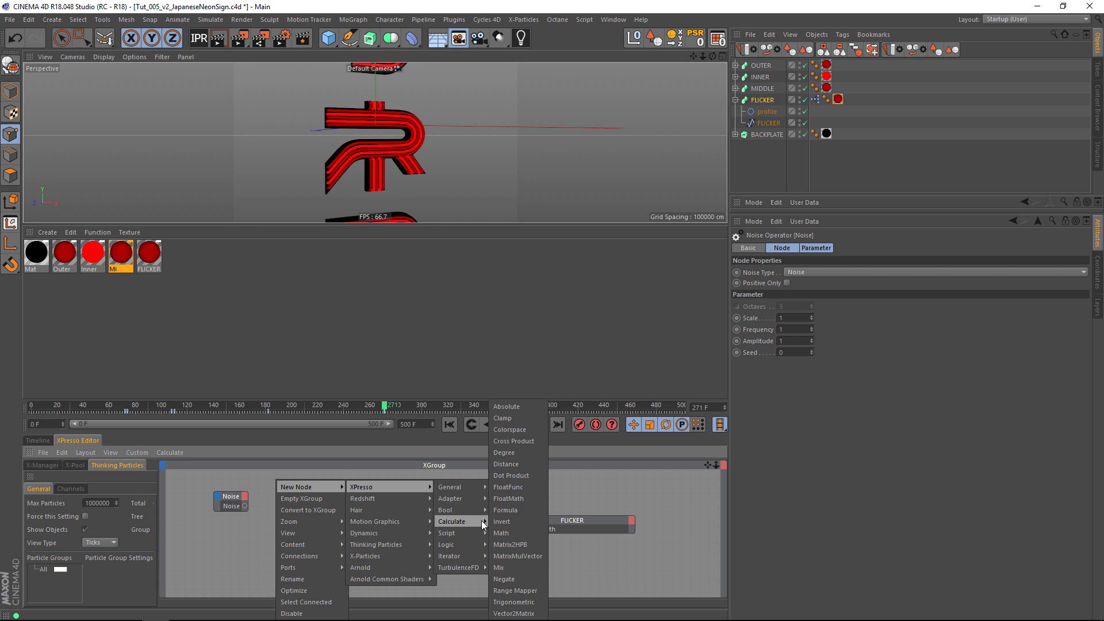
left_click(518, 591)
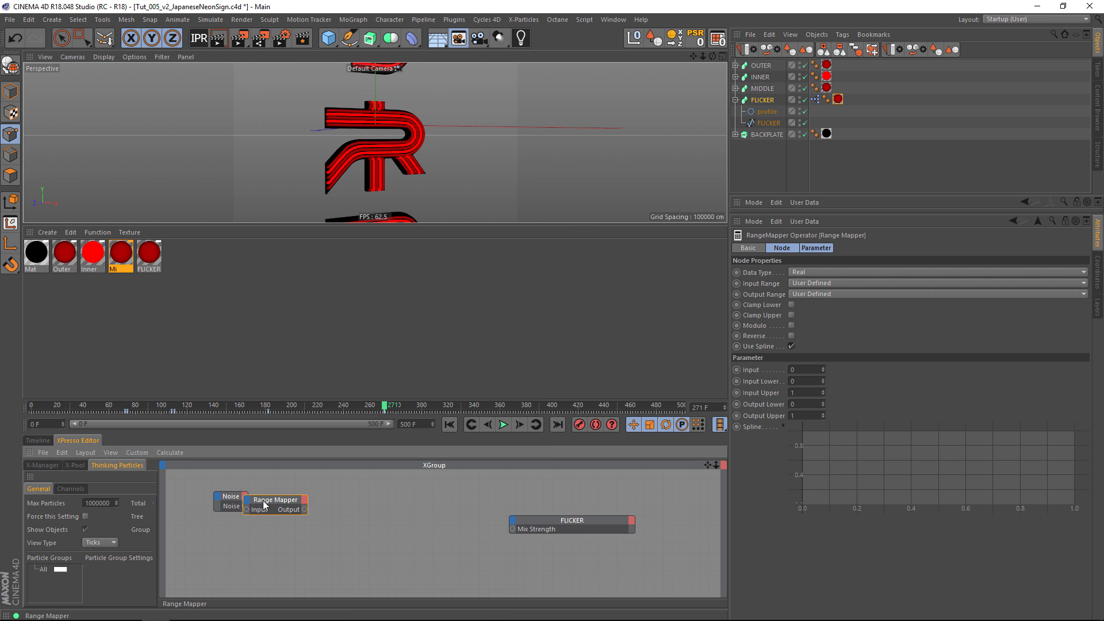
left_click_drag(270, 502, 338, 503)
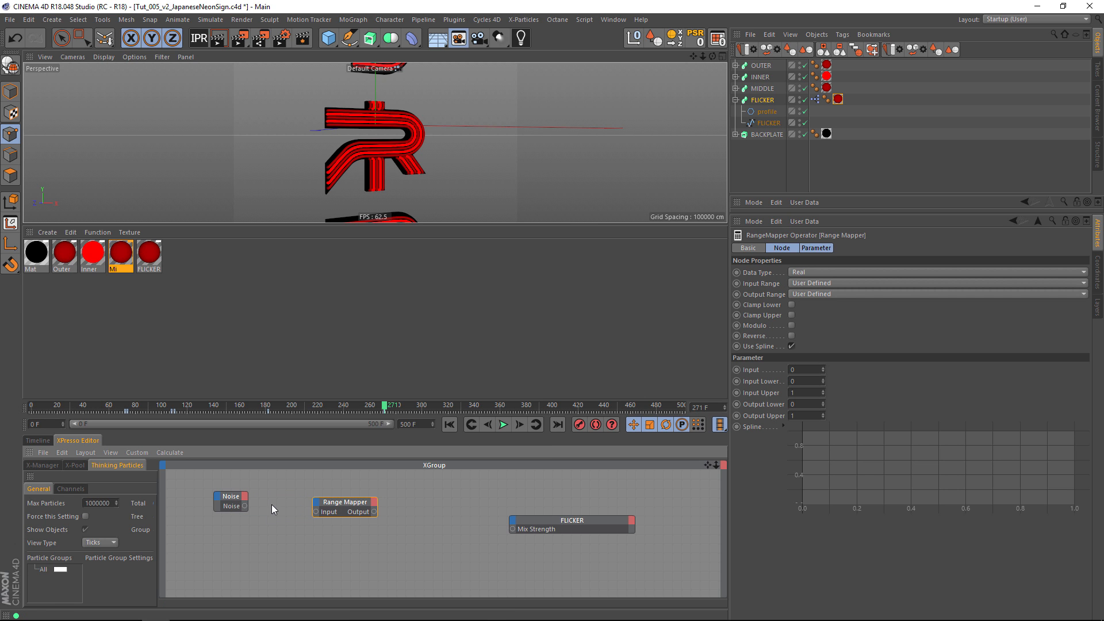
left_click_drag(318, 512, 316, 512)
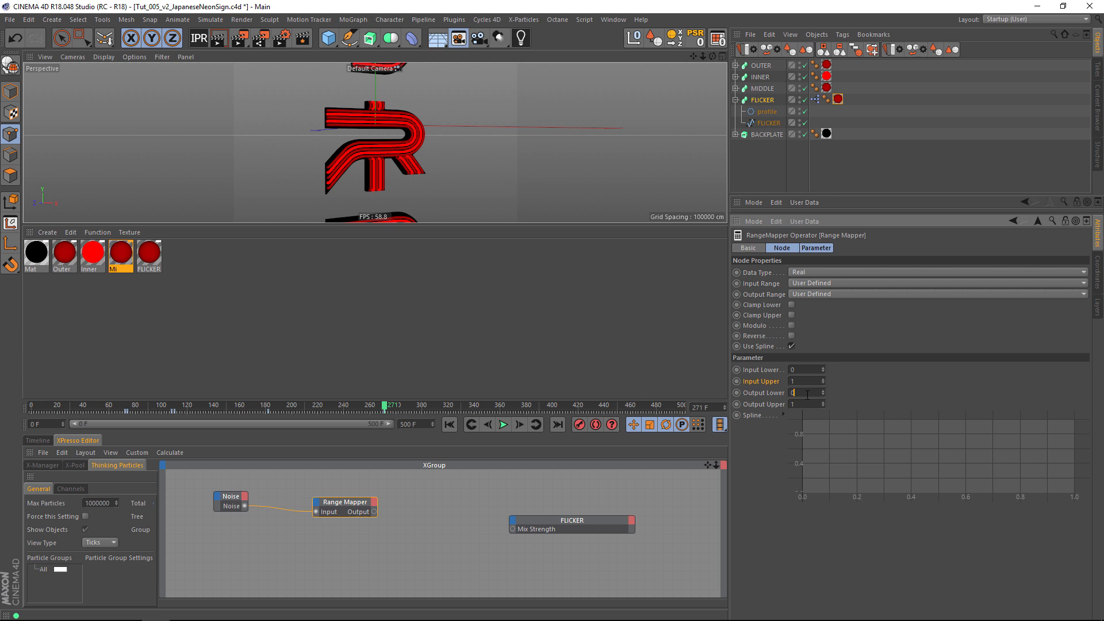
Set the Range Mapper's Output Range to Percent with Output Lower at 6%, and enable Modulo.
left_click(813, 294)
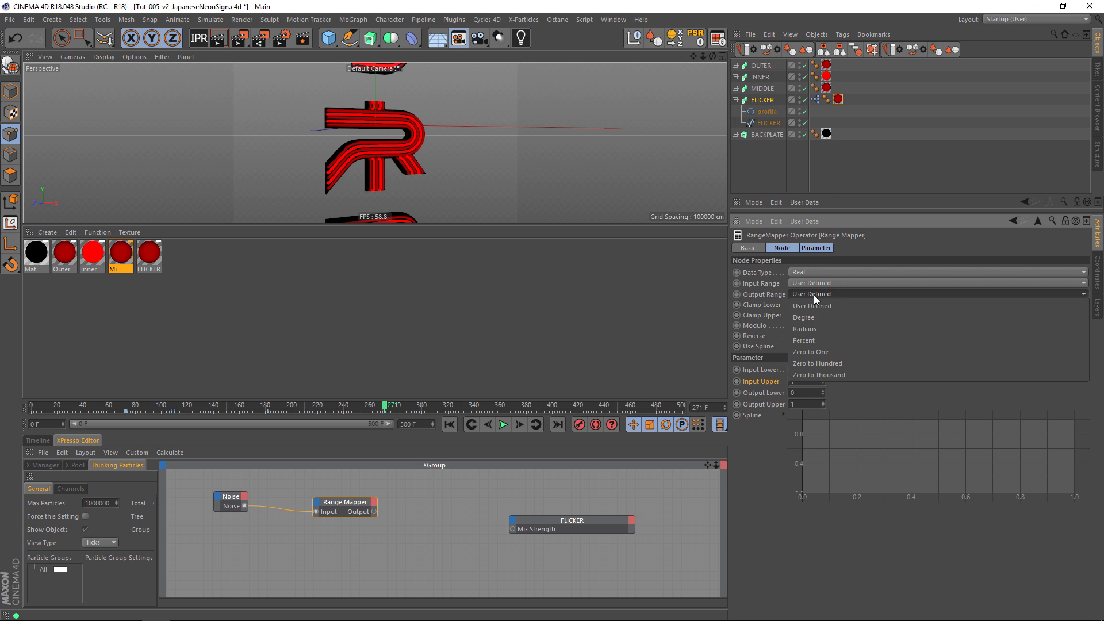
left_click(807, 339)
double_click(805, 392)
type("6")
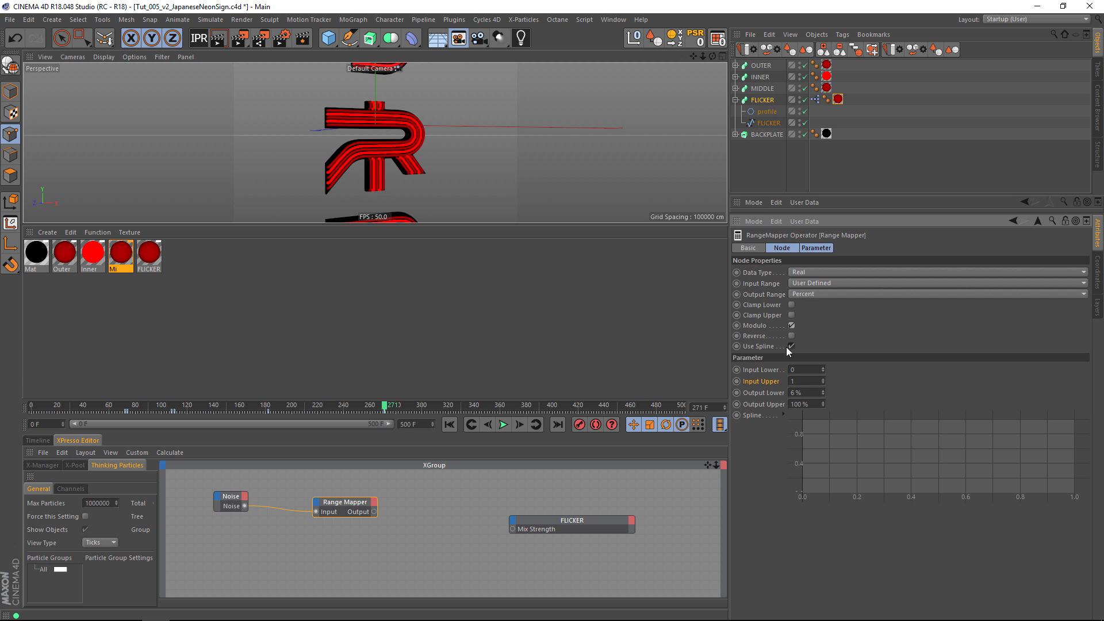
Apply the Linear spline preset to the Range Mapper's curve.
right_click(828, 467)
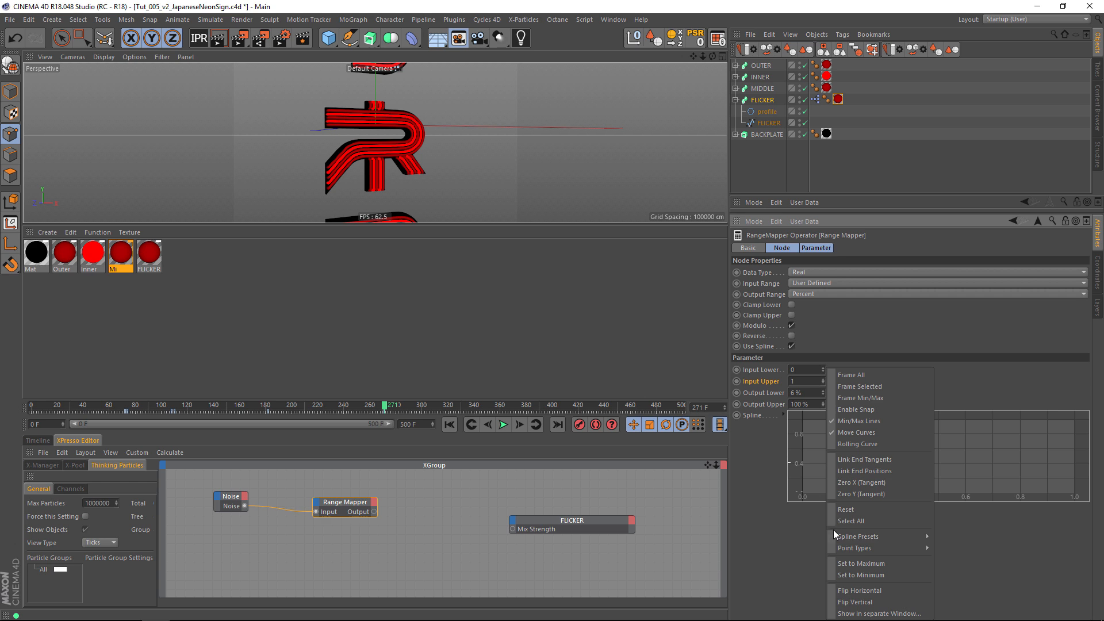
mouse_move(865, 537)
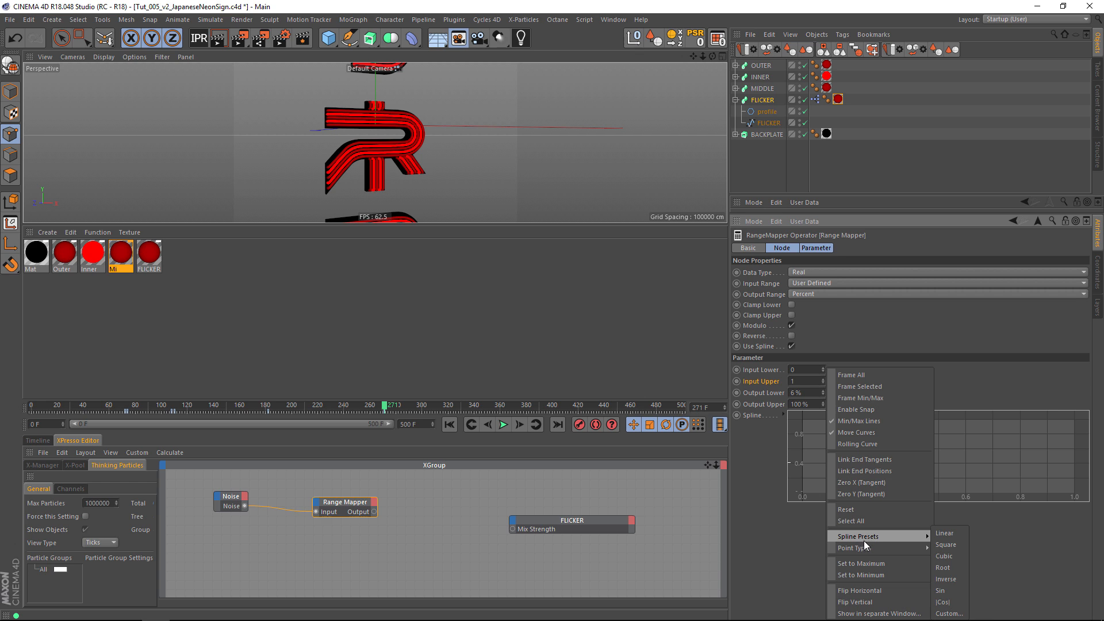
left_click(946, 534)
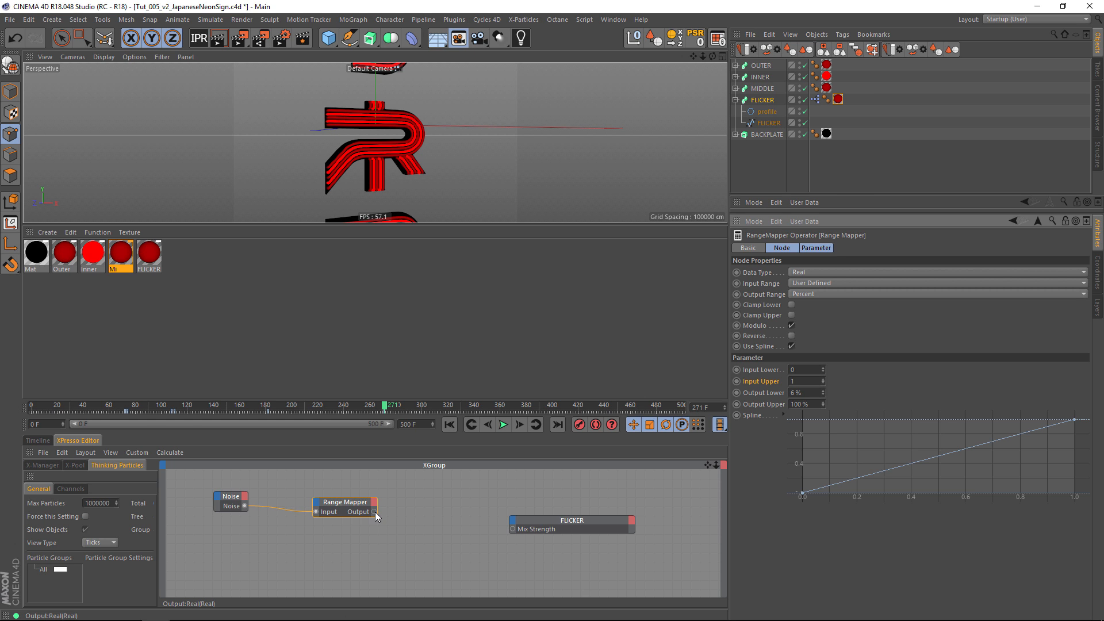
Connect the Range Mapper's Output to the Mix Strength input of the FLICKER node.
left_click_drag(375, 512, 453, 520)
left_click_drag(513, 529, 513, 529)
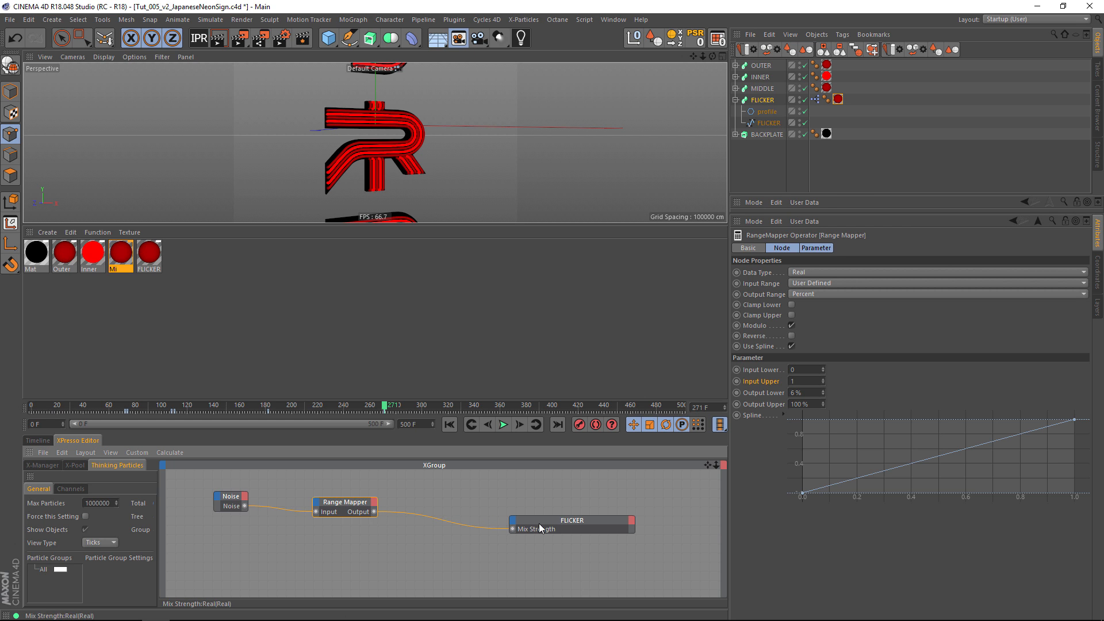
Dock the Material Manager between the Timeline and the XPresso Editor so all three share one area.
left_click(36, 441)
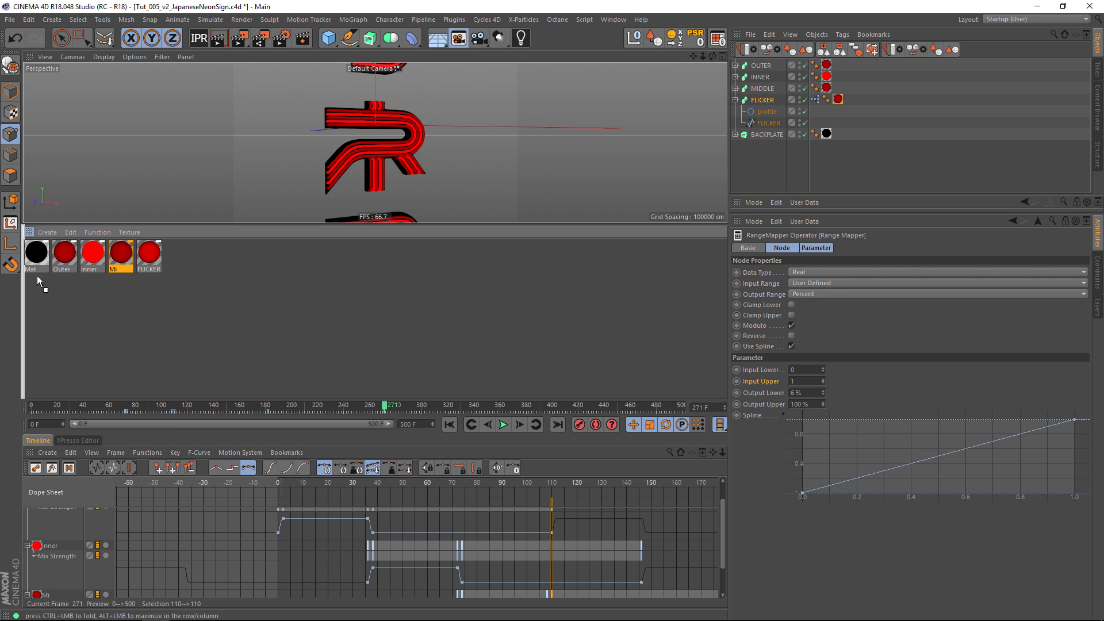
left_click_drag(31, 453, 31, 455)
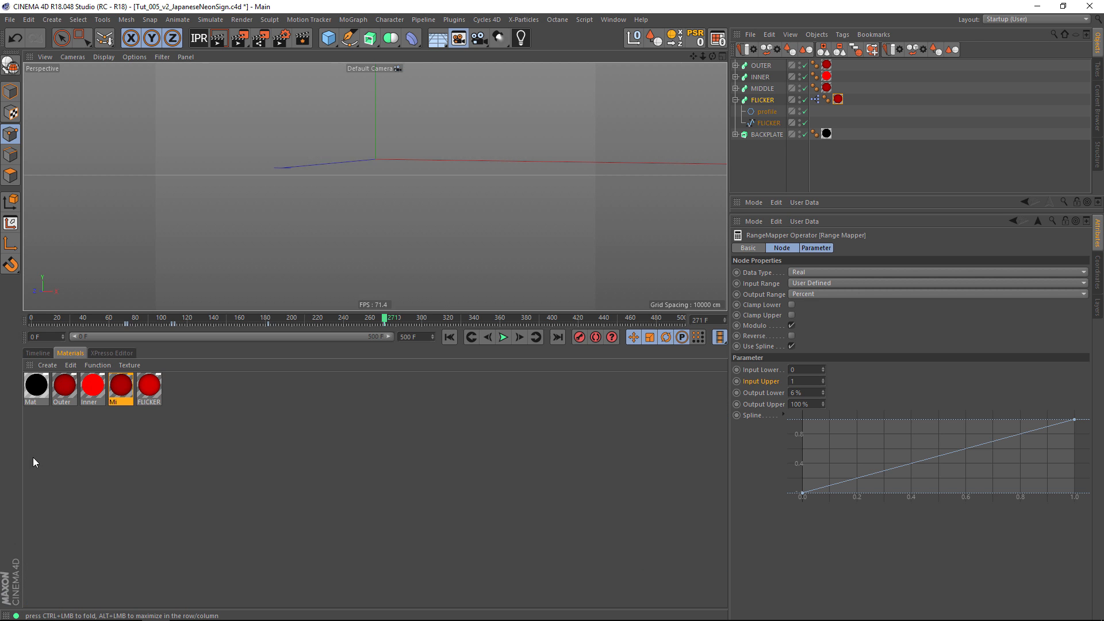
Check the FLICKER material and its sweep object, isolating that sweep in the viewport and restoring the full scene.
left_click(148, 387)
left_click_drag(148, 390, 734, 165)
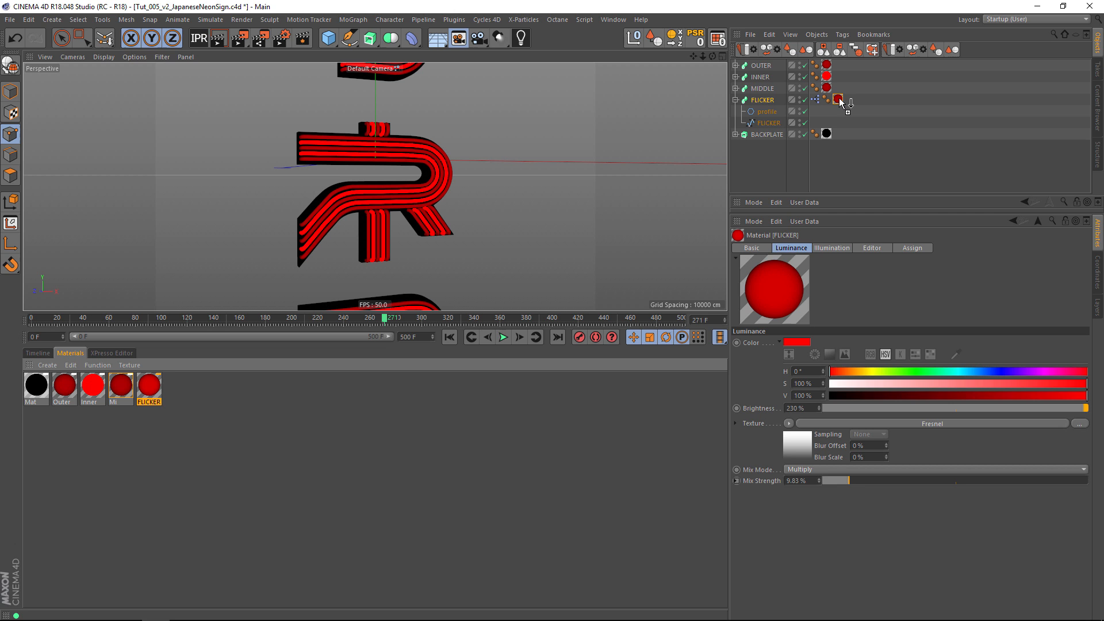
left_click_drag(840, 101, 838, 102)
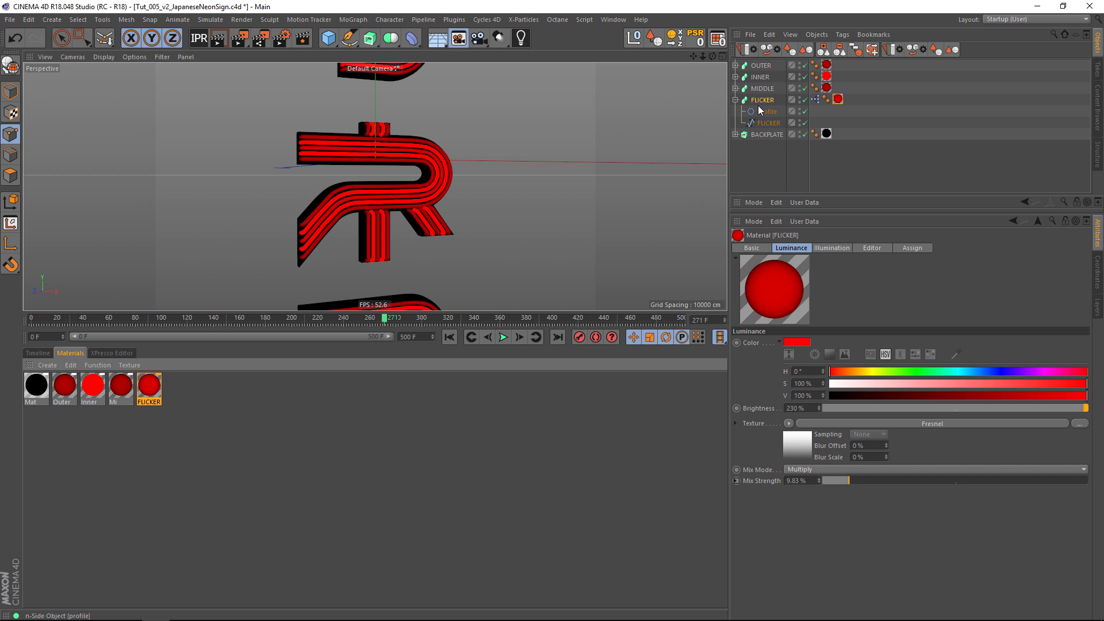
left_click(764, 101)
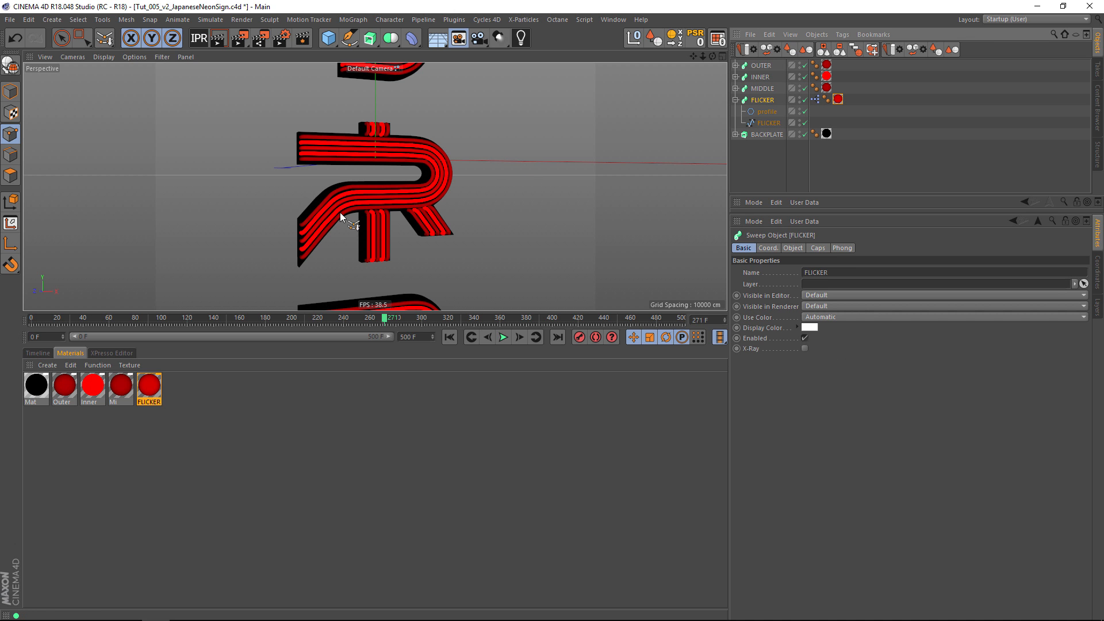
key("alt+s")
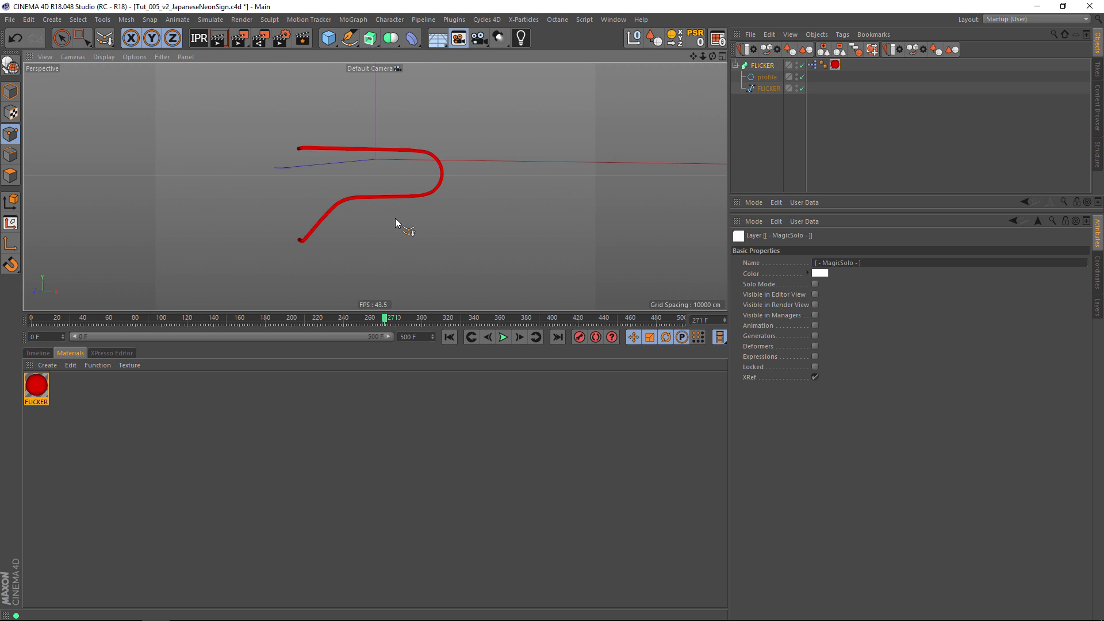
key("alt+s")
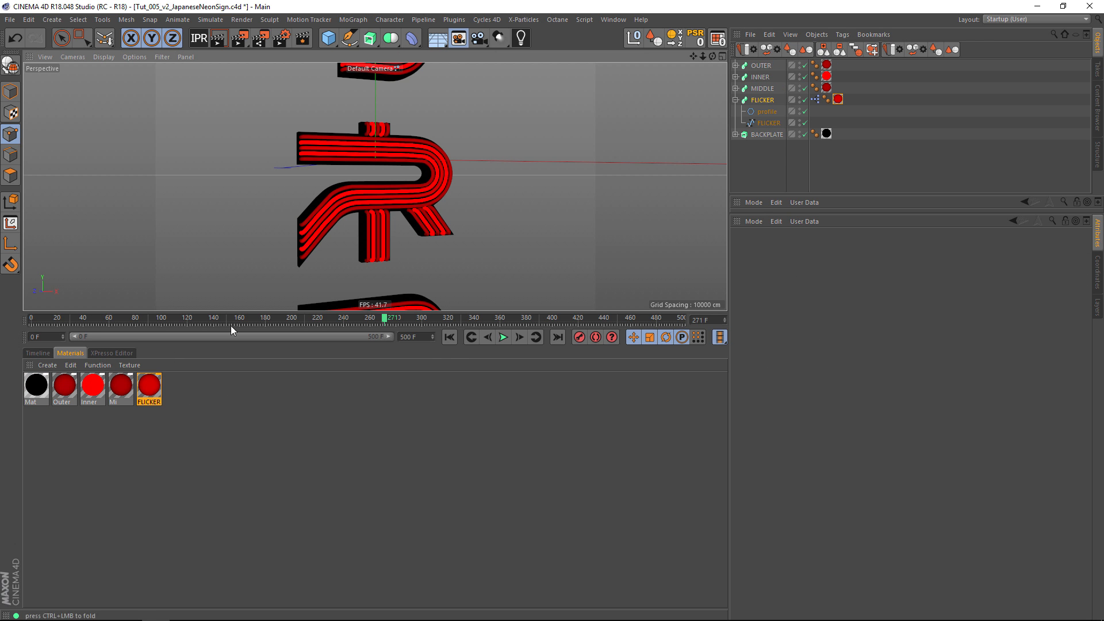
Play the animation from the first frame to preview the flickering tube.
left_click(449, 338)
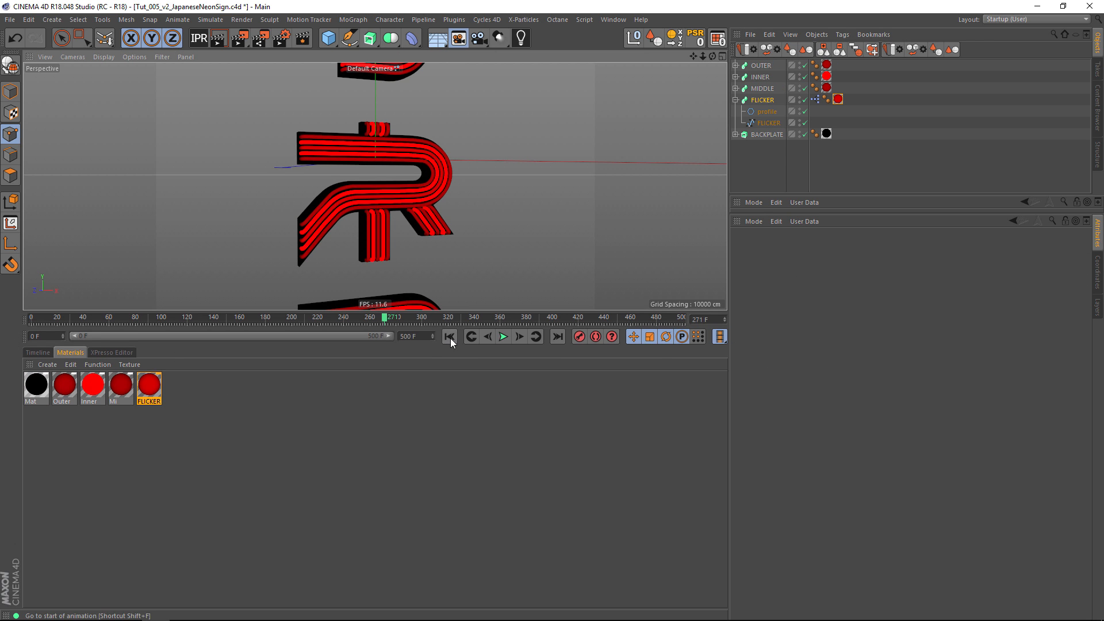
left_click(504, 337)
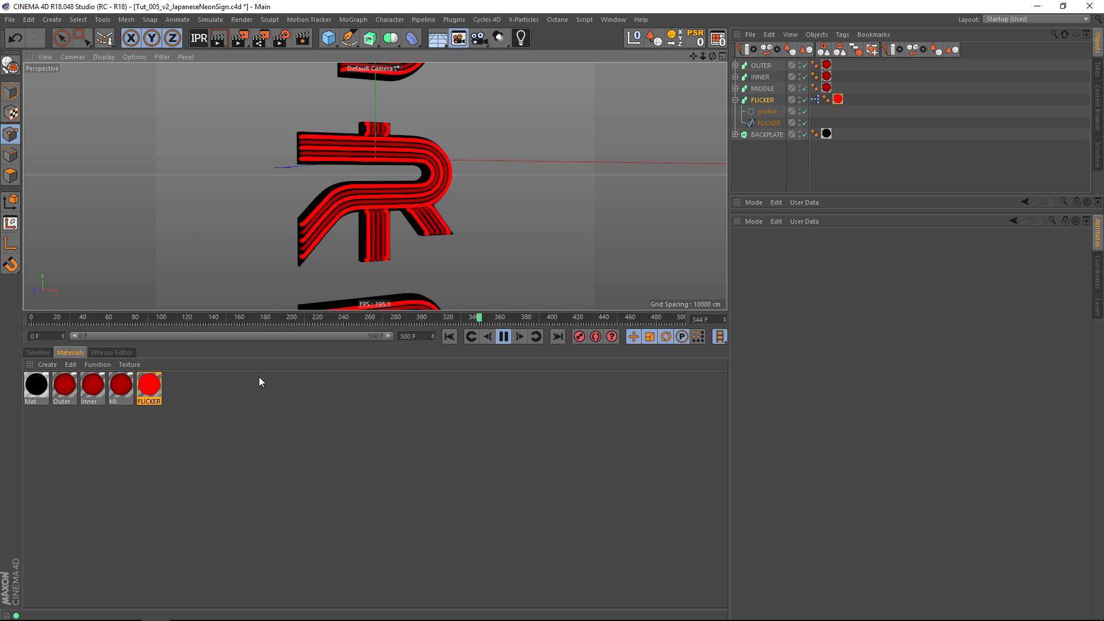
Move the end point of the Range Mapper's spline to about 0.05 horizontally, keeping it at full height.
left_click(114, 352)
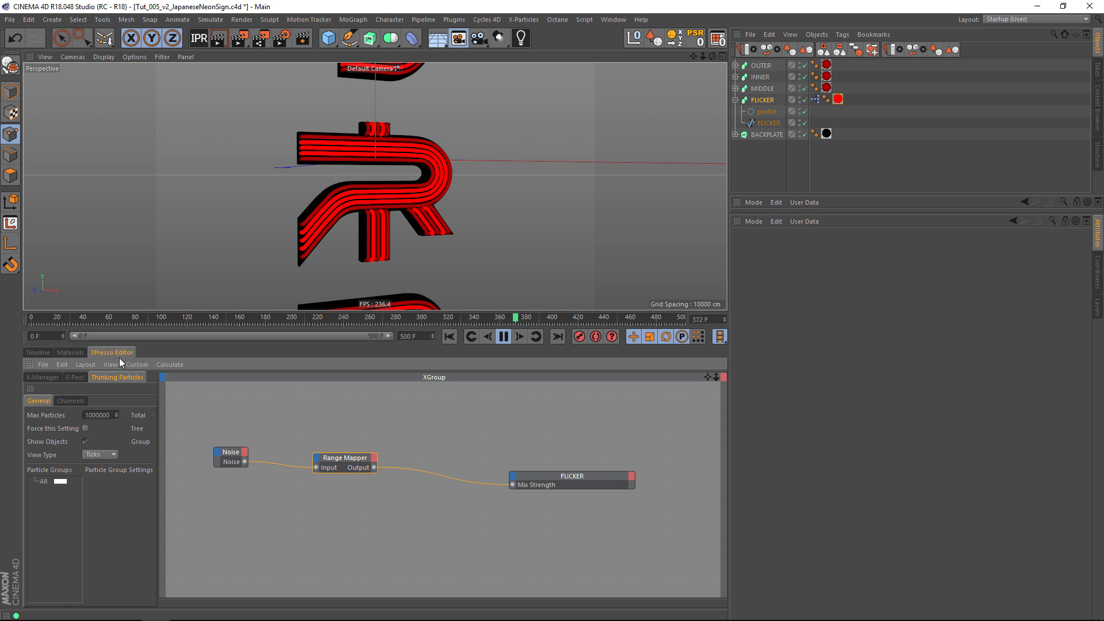
left_click(353, 467)
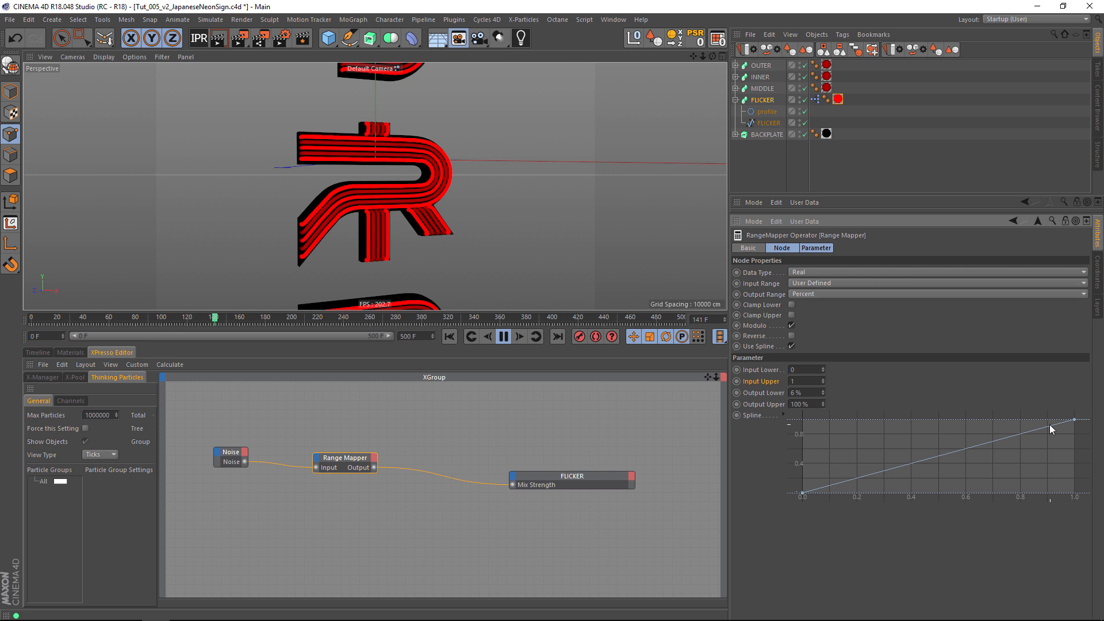
left_click_drag(1075, 419, 828, 420)
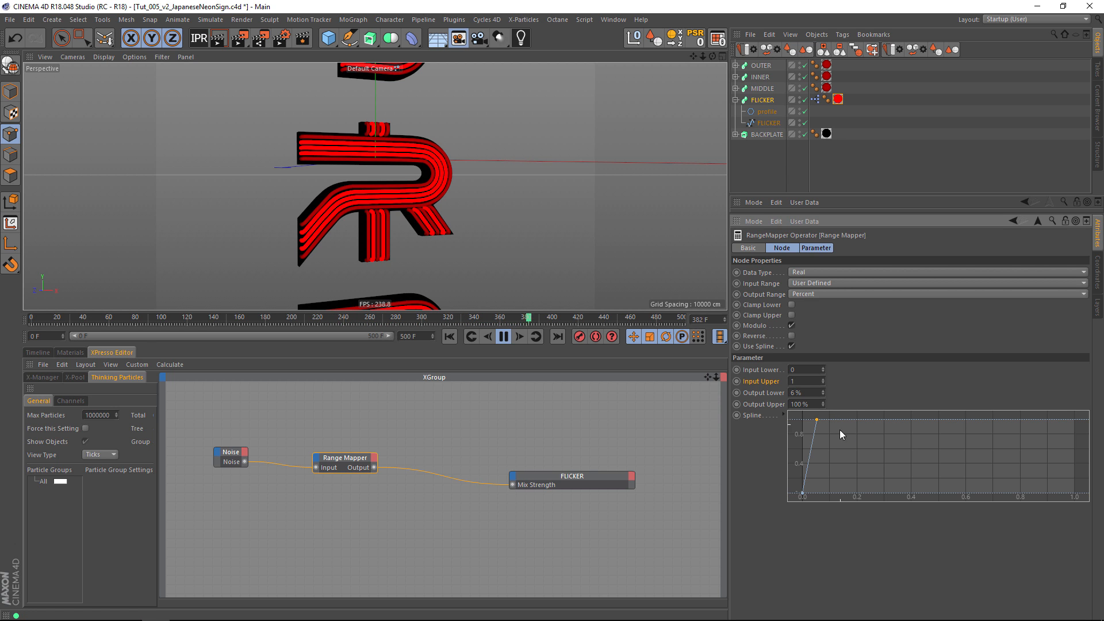
Add alternating low and high points along the rest of the Range Mapper's spline to form an irregular zigzag up to about 1.0.
left_click(842, 479, "ctrl")
left_click(868, 438, "ctrl")
left_click(882, 484, "ctrl")
left_click(925, 458, "ctrl")
left_click(953, 479, "ctrl")
left_click(993, 443, "ctrl")
left_click(1028, 479, "ctrl")
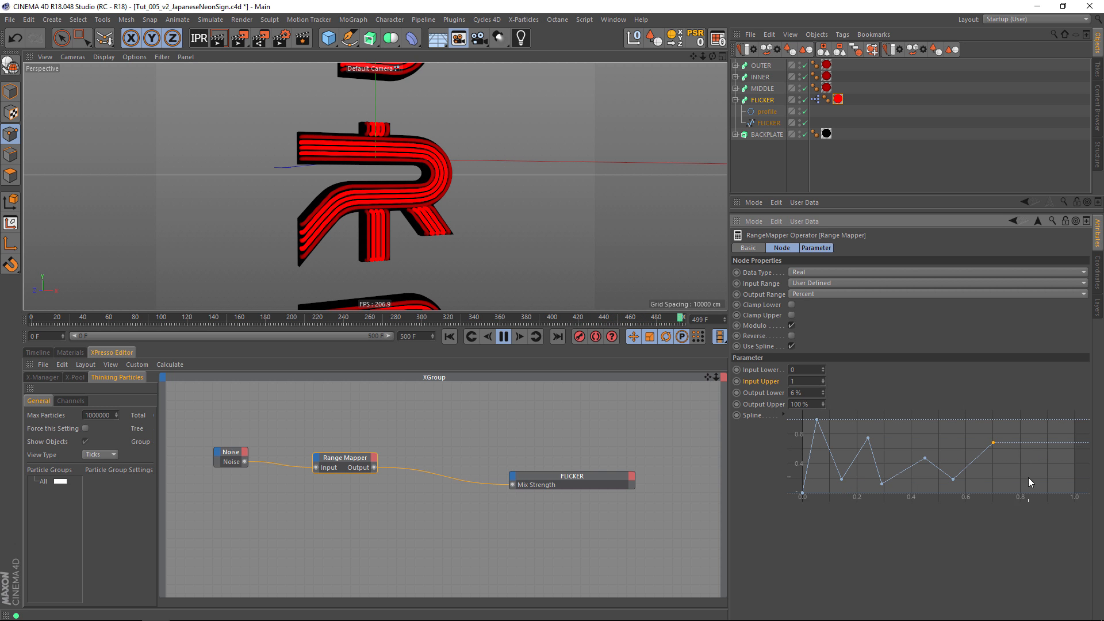
left_click(1043, 490, "ctrl")
left_click(1056, 436, "ctrl")
left_click(1070, 479, "ctrl")
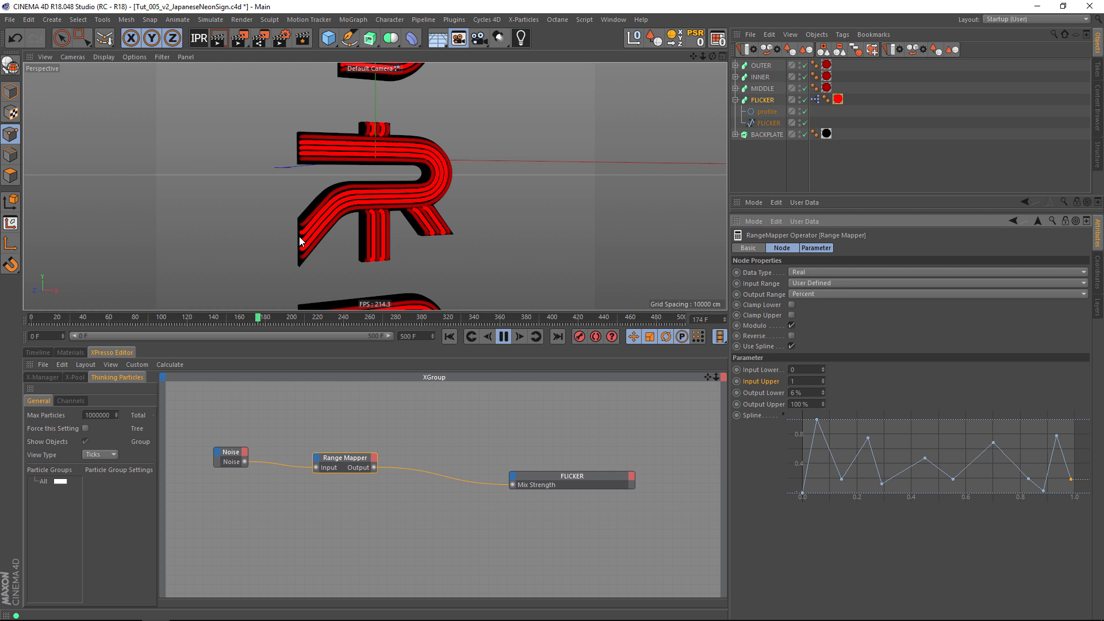
Lower the valley points of the Range Mapper's spline to the zero line to form separate spikes, and stop the playback.
scroll(310, 235, "up", 5)
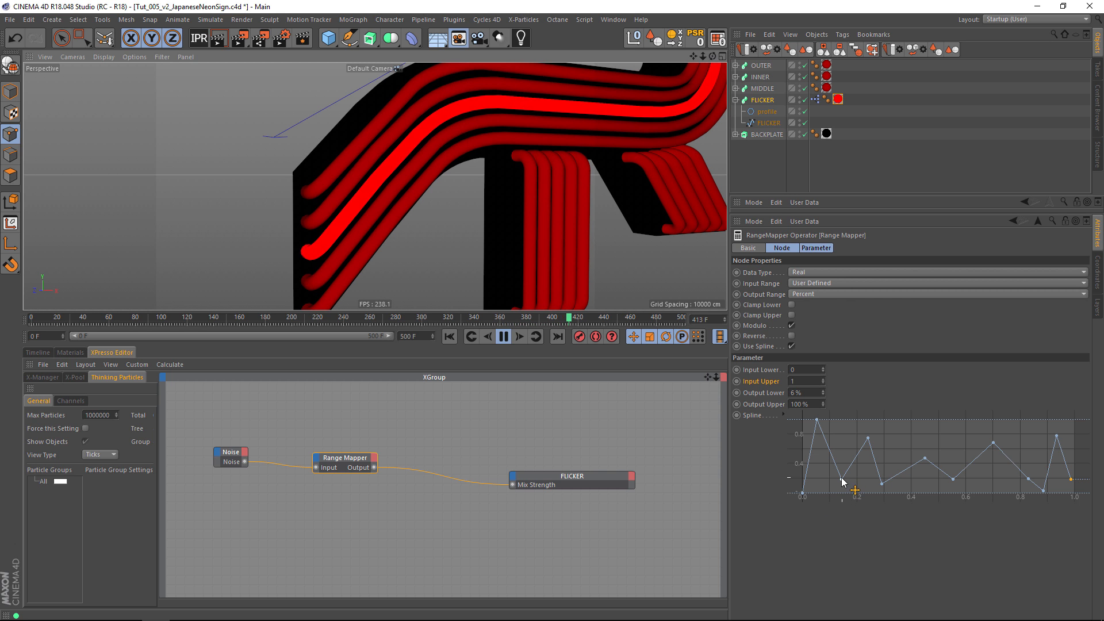
left_click_drag(841, 481, 859, 502)
left_click_drag(928, 459, 952, 501)
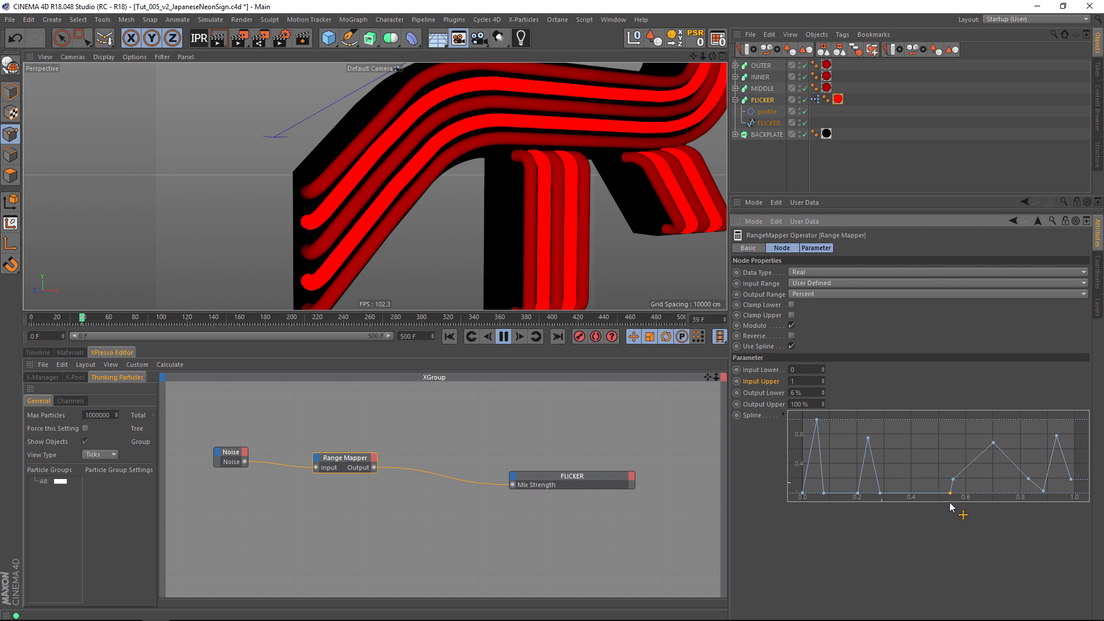
left_click_drag(1030, 480, 1048, 498)
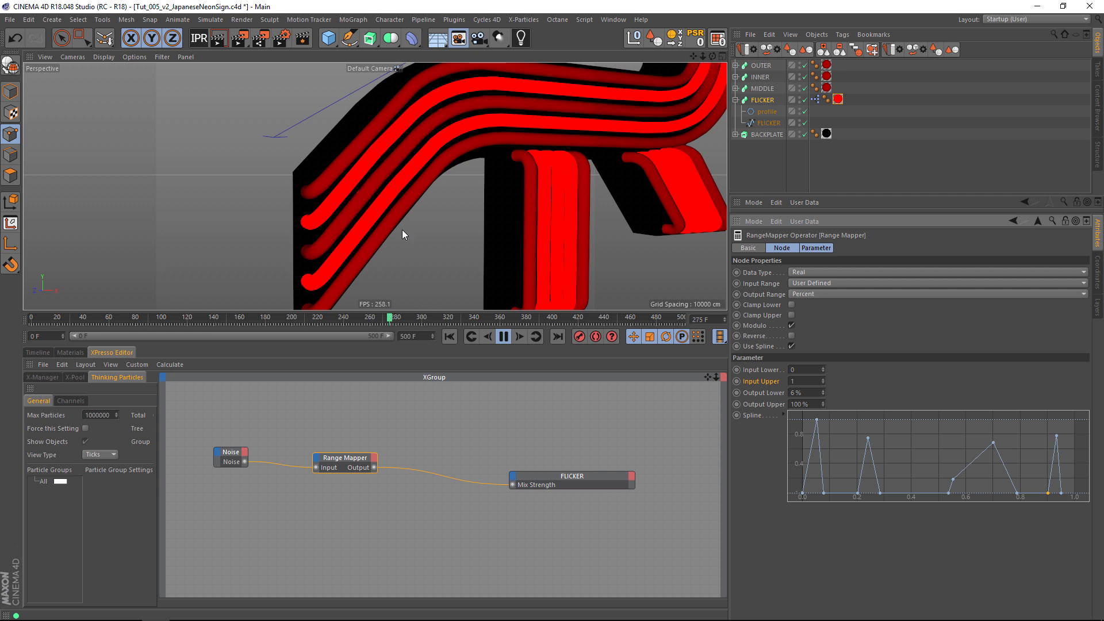
right_click_drag(419, 222, 354, 222, "alt")
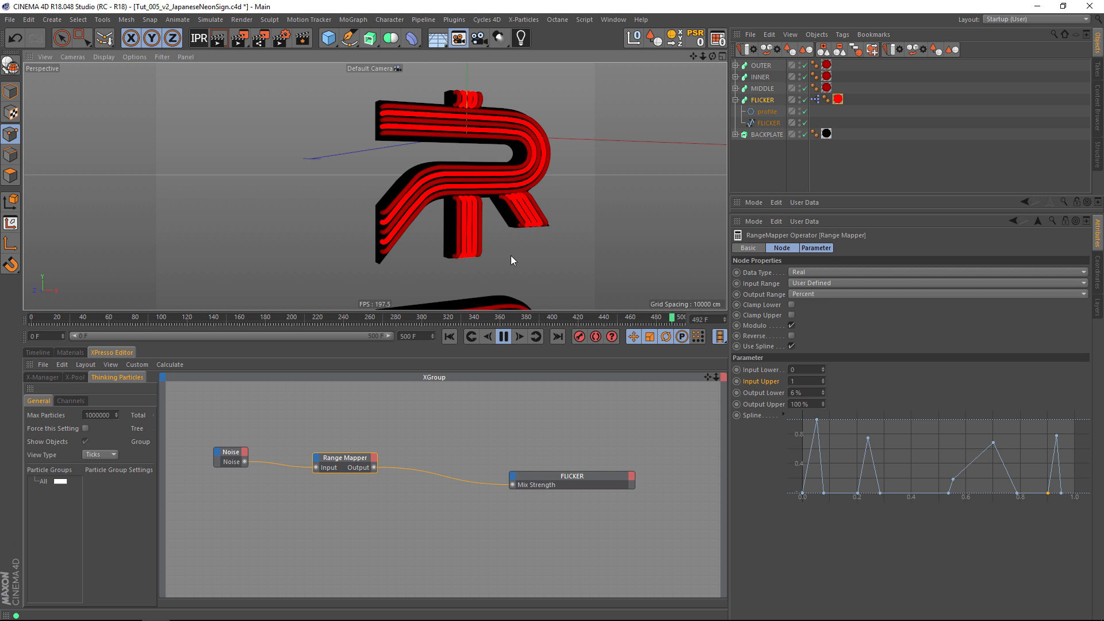
left_click(505, 337)
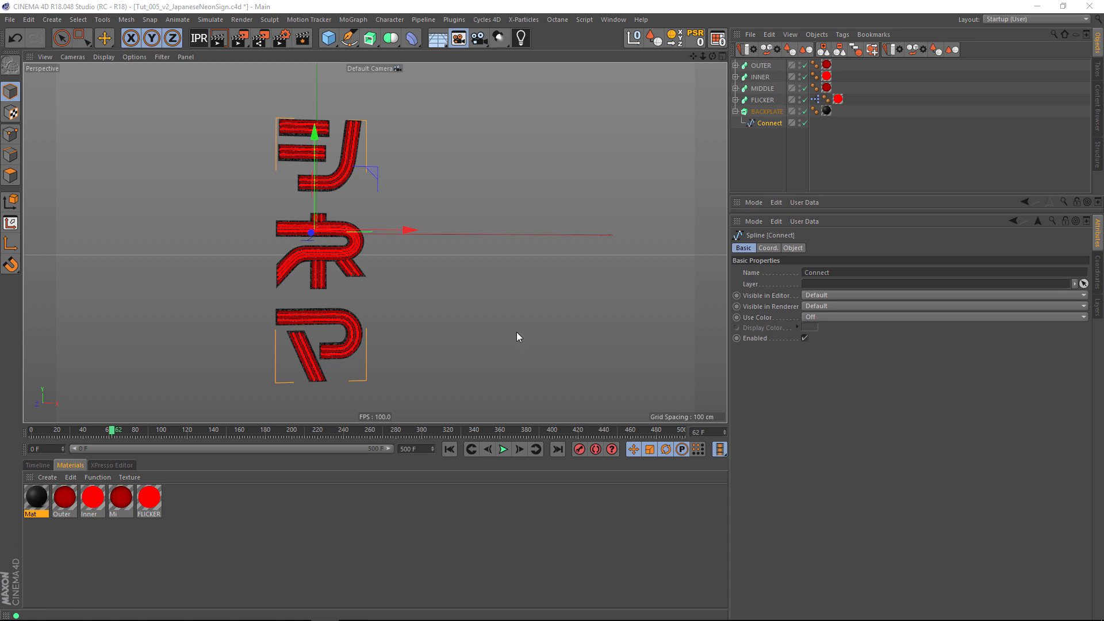
Examine the neon tubes and the textured backplate of all three characters close up from several angles.
scroll(382, 366, "up", 5)
mouse_move(436, 316)
left_mouse_down("alt")
mouse_move(444, 276)
mouse_move(440, 296)
left_mouse_up("alt")
middle_click_drag(440, 296, 467, 303, "alt")
right_click_drag(305, 392, 341, 364, "alt")
middle_click_drag(363, 339, 350, 375, "alt")
left_click_drag(349, 375, 458, 359, "alt")
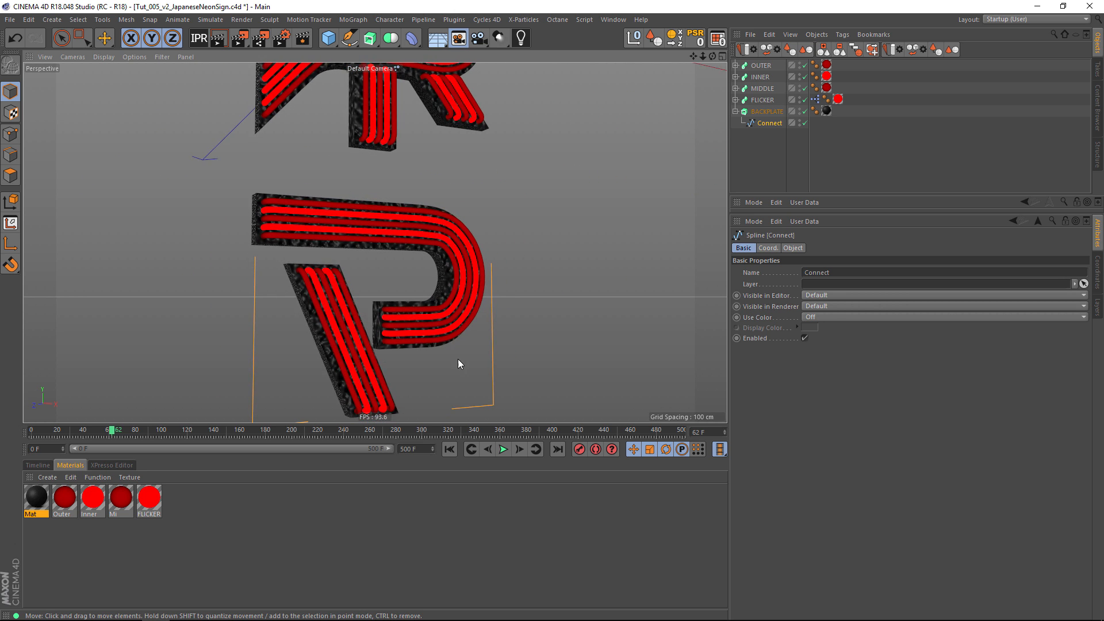
right_click_drag(458, 364, 406, 365, "alt")
left_click_drag(407, 364, 365, 283, "alt")
right_click_drag(365, 283, 316, 294, "alt")
left_click_drag(315, 294, 306, 304, "alt")
middle_click_drag(306, 303, 351, 403, "alt")
right_click_drag(364, 350, 375, 346, "alt")
left_click_drag(318, 337, 343, 334, "alt")
middle_click_drag(343, 334, 344, 248, "alt")
left_click_drag(358, 299, 363, 277, "alt")
middle_click_drag(389, 245, 382, 231, "alt")
left_click_drag(382, 232, 384, 198, "alt")
middle_click_drag(387, 198, 362, 276, "alt")
left_click_drag(362, 274, 340, 282, "alt")
middle_click_drag(340, 282, 357, 199, "alt")
left_click_drag(357, 199, 376, 251, "alt")
middle_click_drag(377, 251, 381, 222, "alt")
left_click_drag(381, 223, 437, 250, "alt")
middle_click_drag(437, 250, 384, 294, "alt")
left_click_drag(384, 294, 350, 205, "alt")
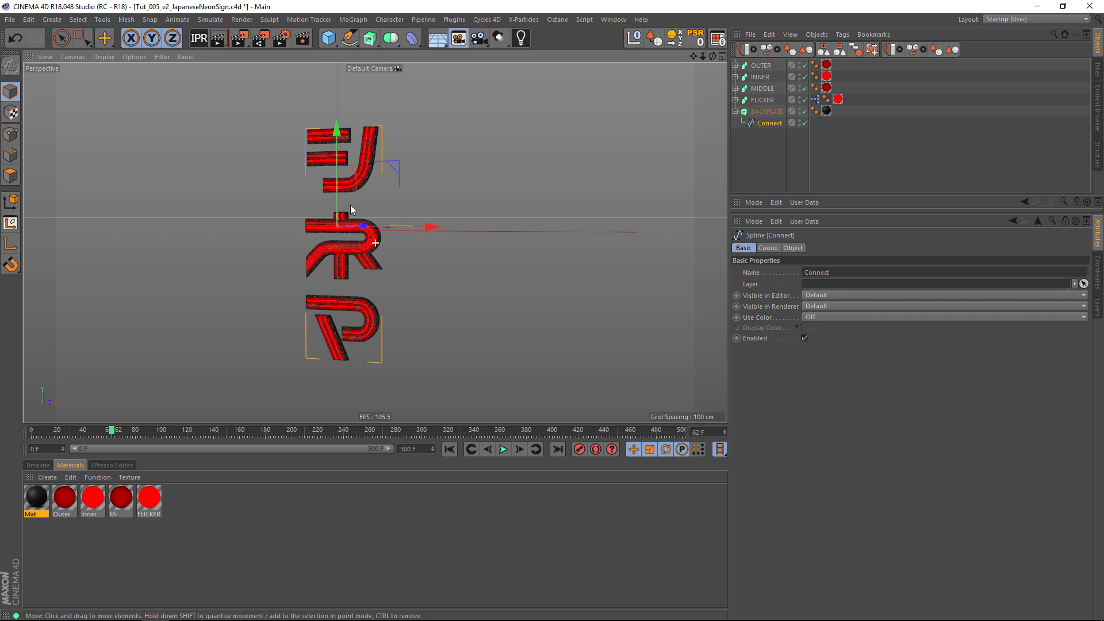
middle_click_drag(383, 206, 379, 265, "alt")
Duplicate the Outer, Inner, Mi and FLICKER materials and set the copies' luminance color to green with a hue of 113°.
mouse_move(236, 502)
left_mouse_down()
mouse_move(88, 528)
mouse_move(230, 512)
left_mouse_up()
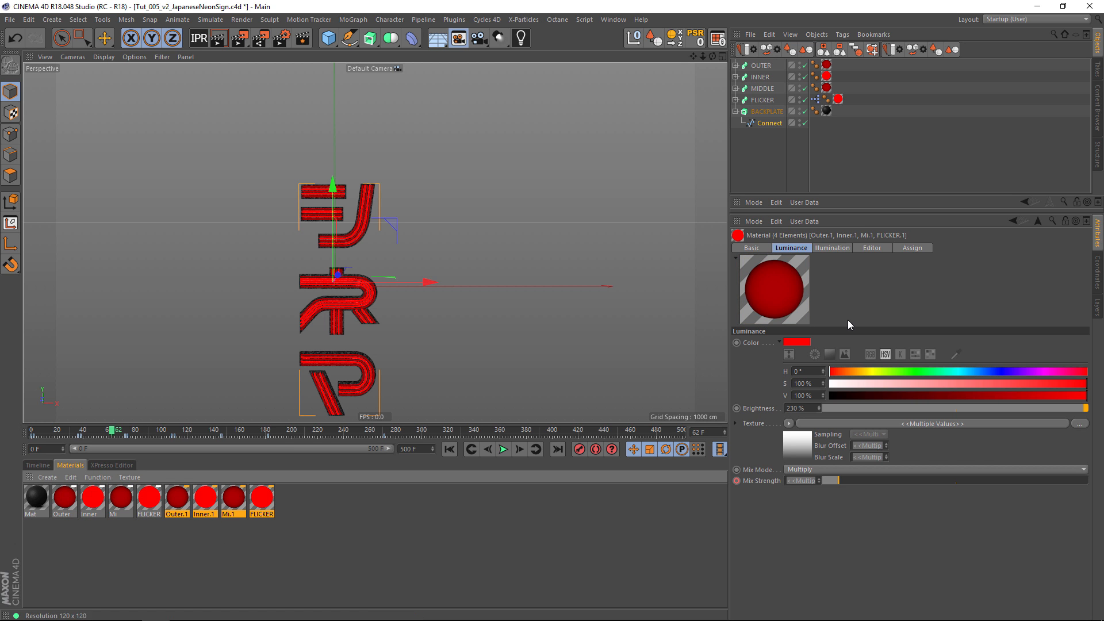
left_click(785, 342)
left_click(783, 341)
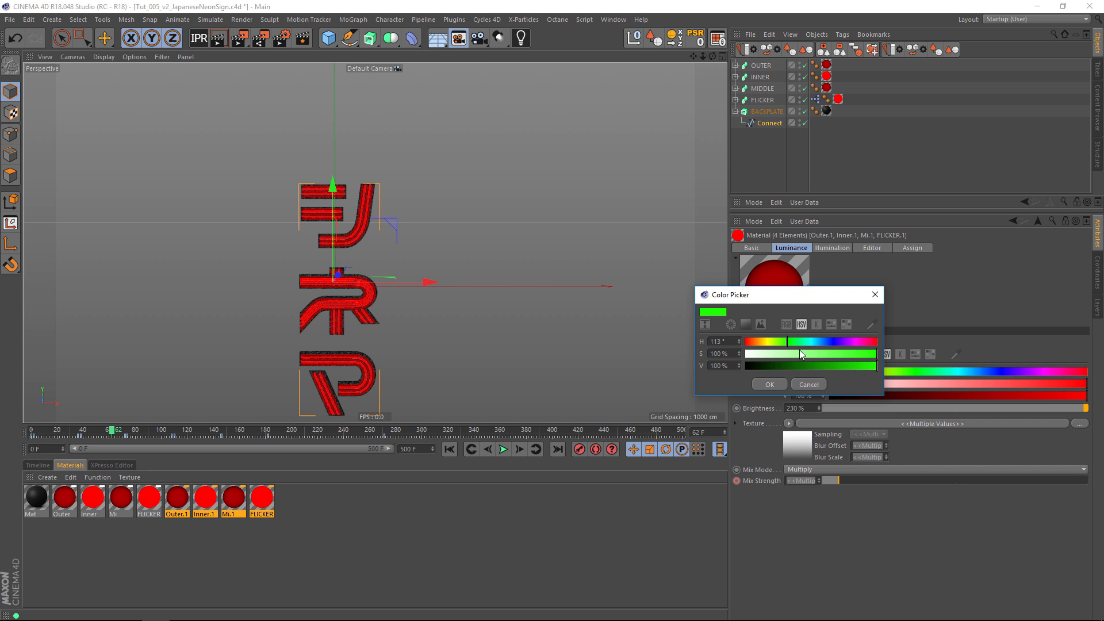
left_click(782, 385)
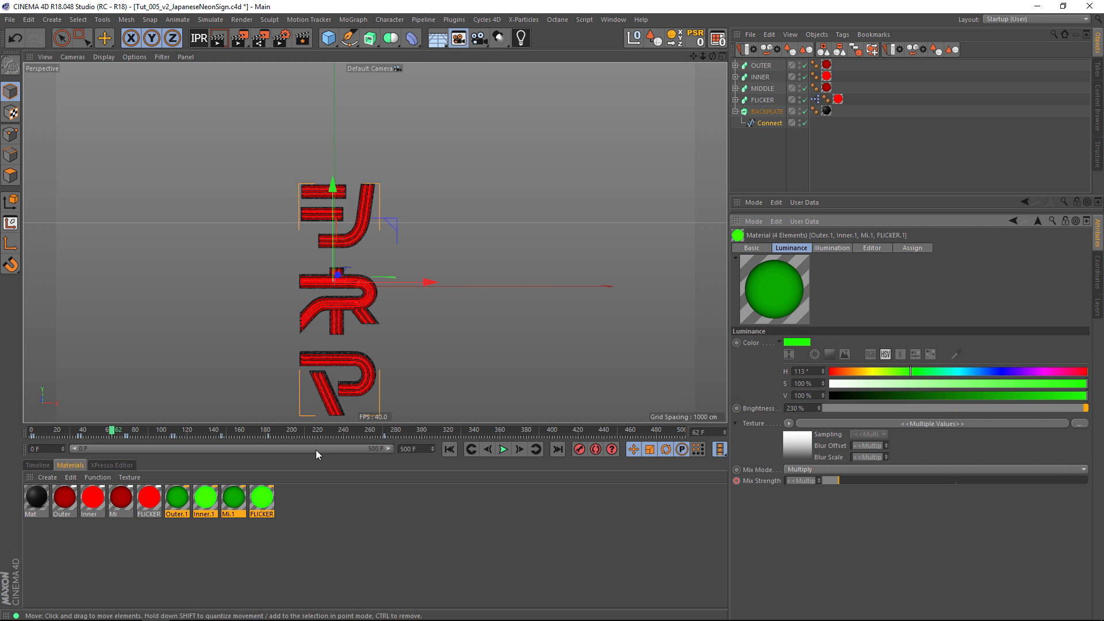
left_click(342, 529)
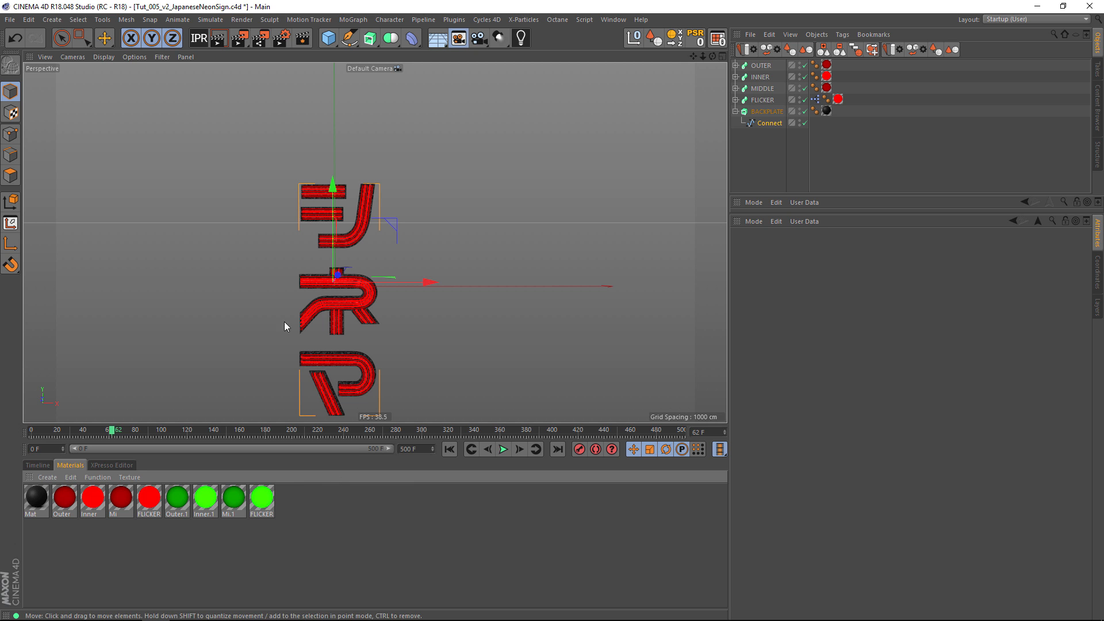
Add a Rectangle spline to the scene at the neon sign.
left_click_drag(240, 361, 260, 285, "alt")
middle_click_drag(308, 185, 292, 235, "alt")
right_click_drag(291, 234, 317, 220, "alt")
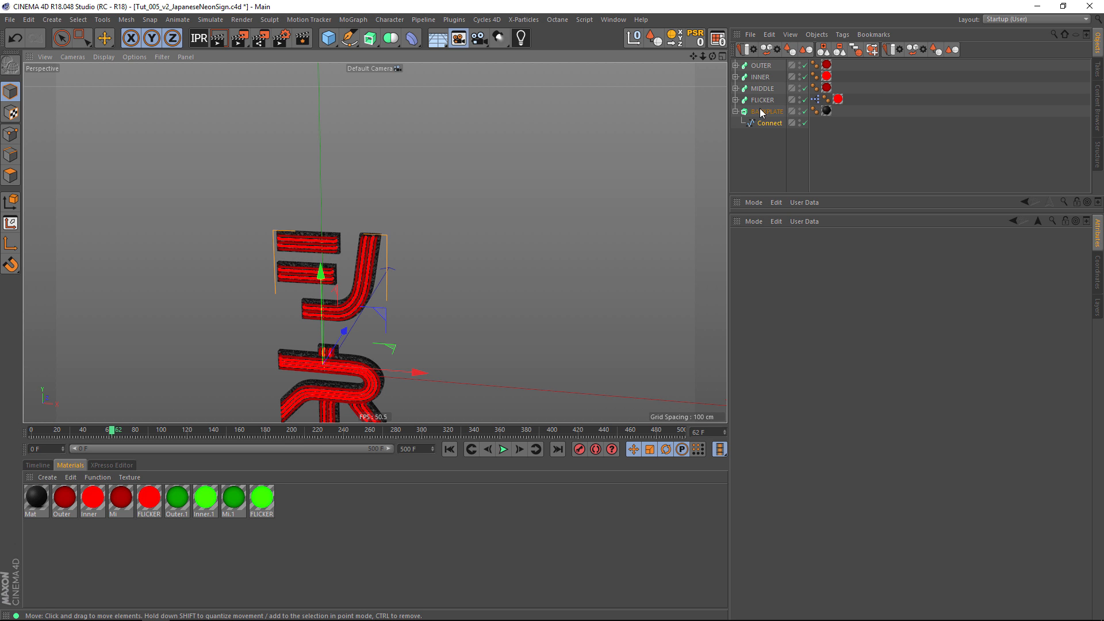
middle_click_drag(372, 250, 377, 139, "alt")
left_click_drag(377, 139, 328, 162, "alt")
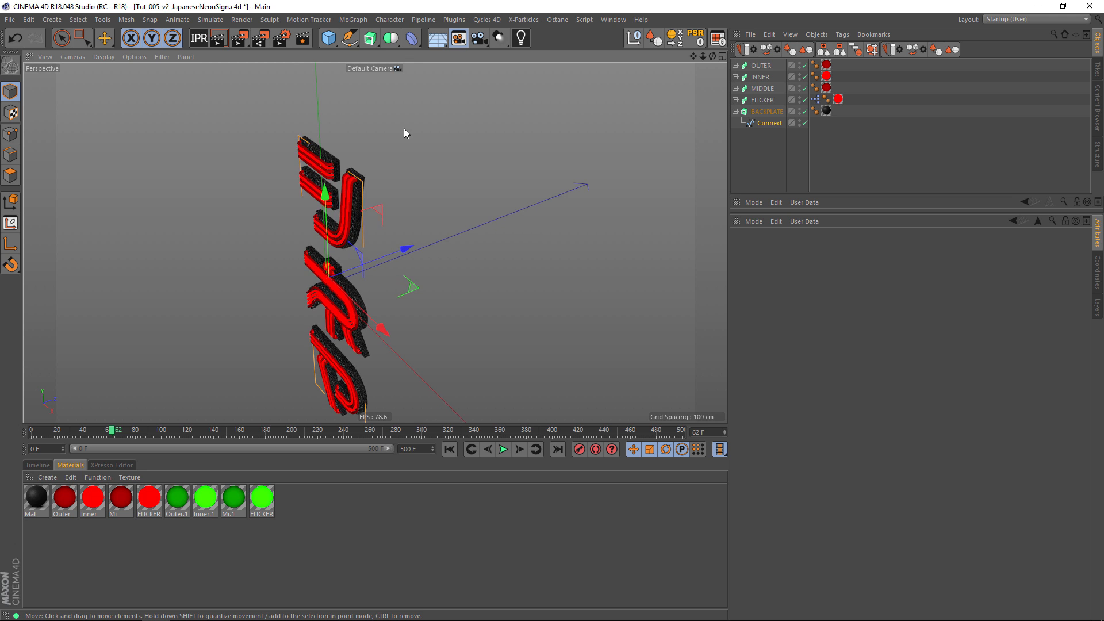
middle_click_drag(403, 134, 362, 168, "alt")
left_click(349, 38)
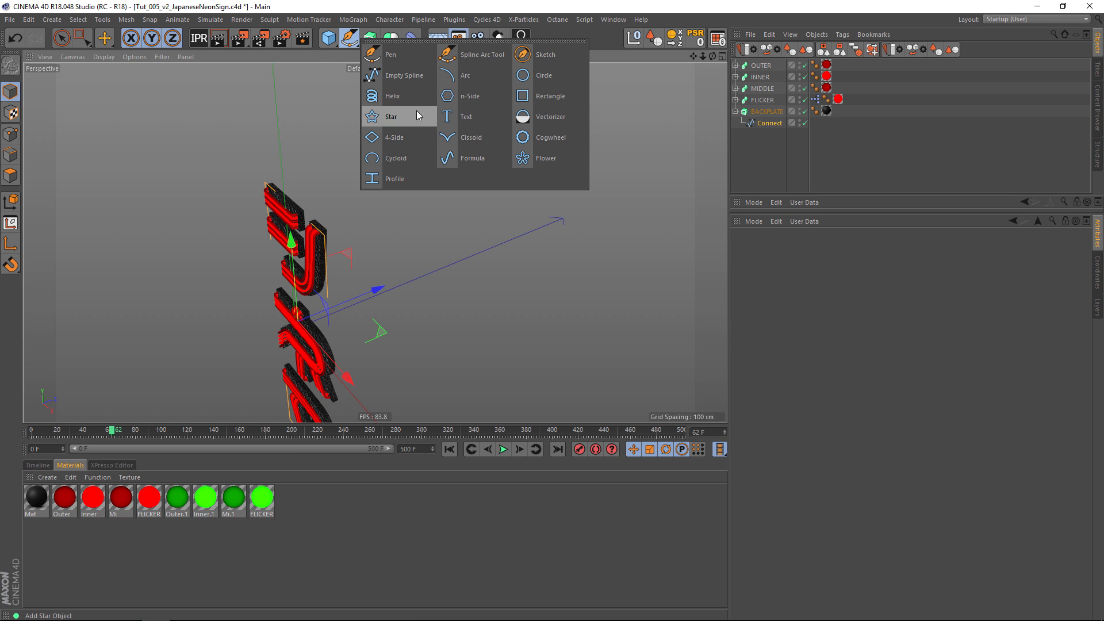
left_click(543, 95)
Set the rectangle's width to 165 cm and its height to 44 cm.
left_click_drag(406, 322, 456, 216, "alt")
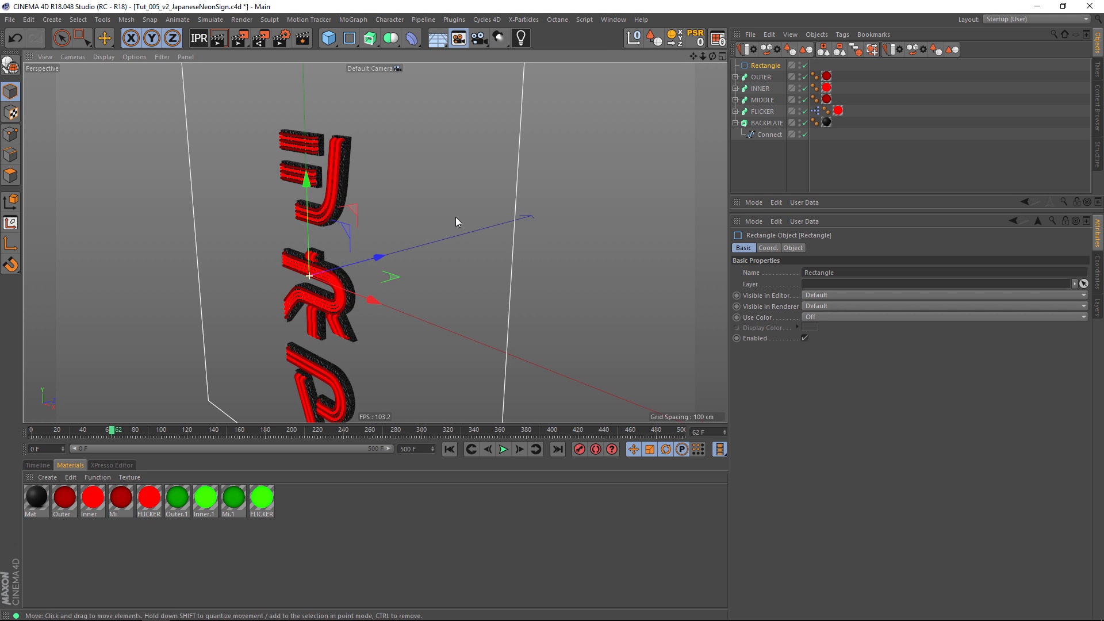
scroll(414, 224, "down", 5)
left_click(786, 250)
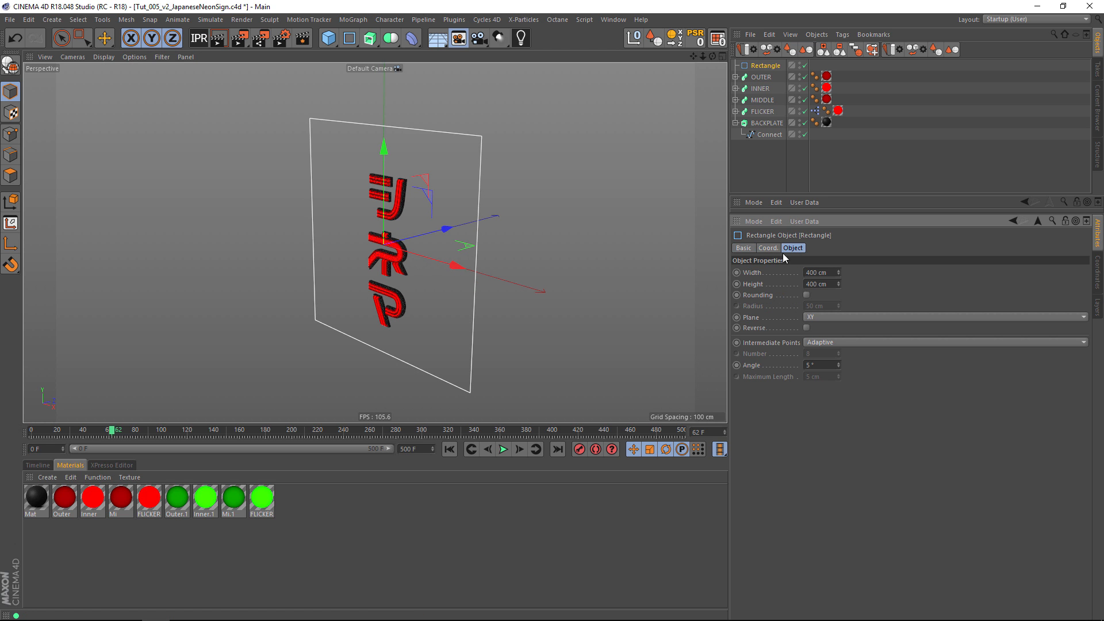
left_click_drag(838, 273, 843, 235)
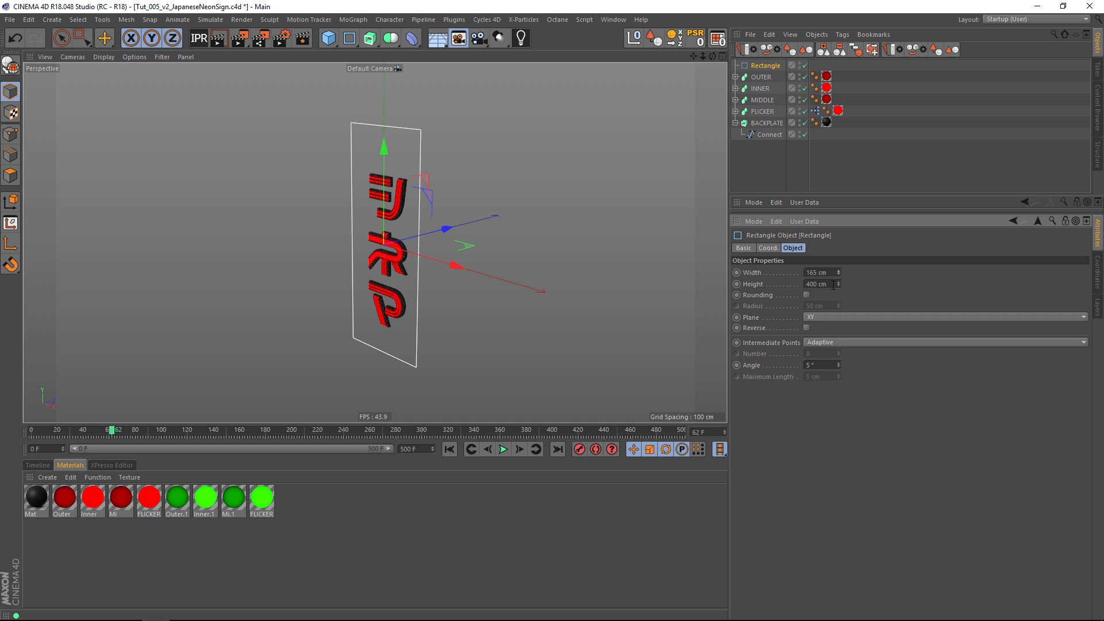
left_click_drag(839, 284, 635, 284)
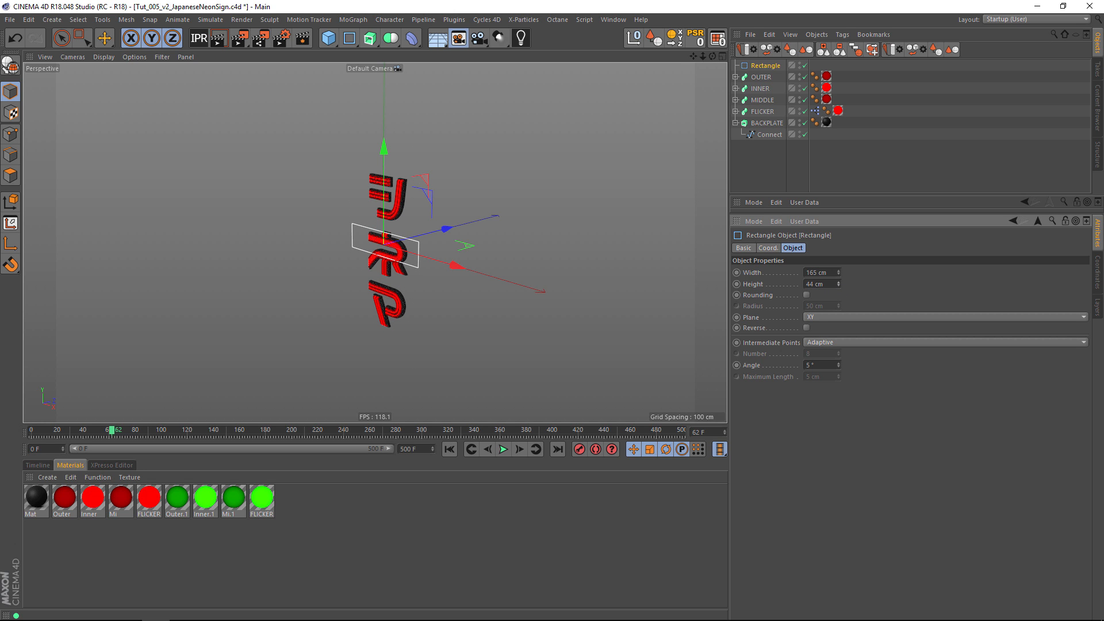
Round the rectangle's corners with an 11 cm radius and set its plane to XZ.
left_click(806, 294)
left_click(817, 319)
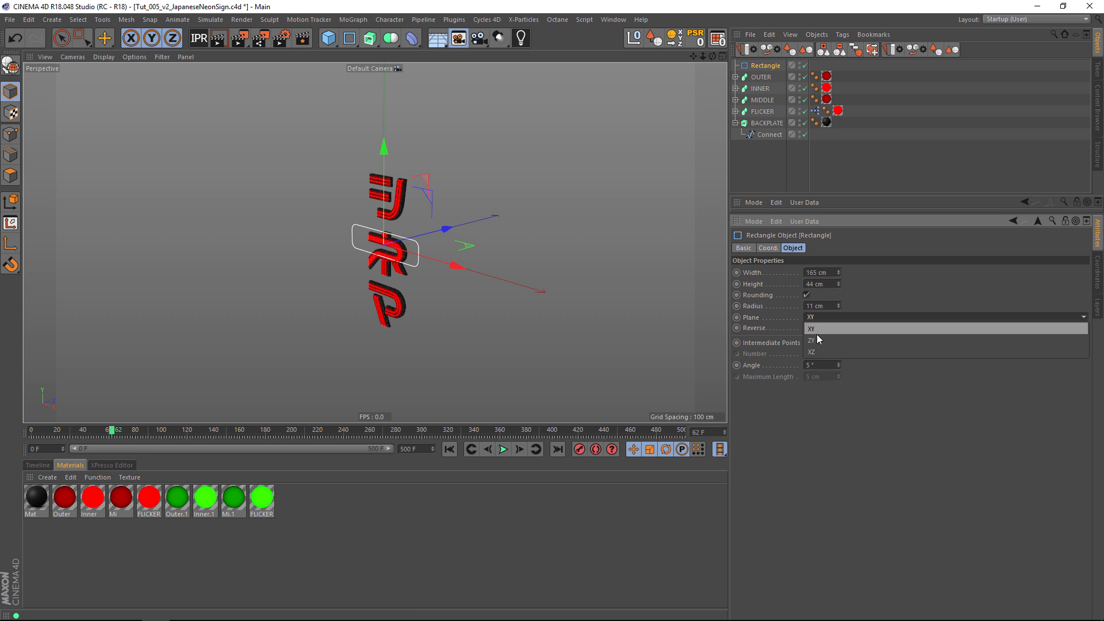
left_click(817, 342)
left_click_drag(426, 288, 484, 190, "alt")
scroll(405, 242, "up", 4)
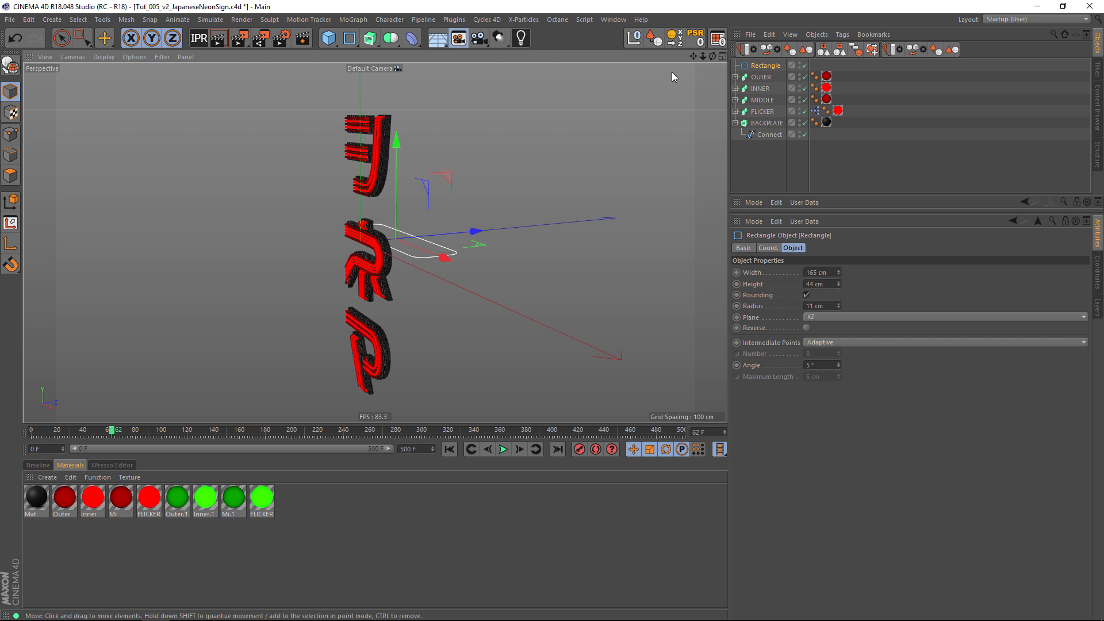
Duplicate the OUTER sweep with its children and rename the copy SIGN_1.
left_click(735, 77)
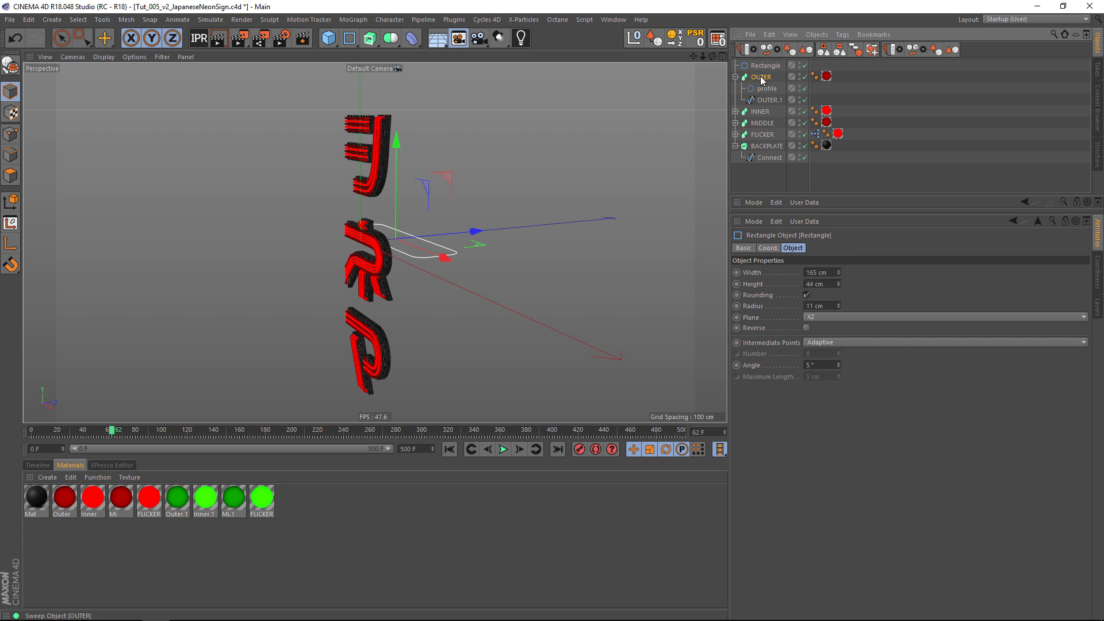
key("ctrl+v")
double_click(764, 65)
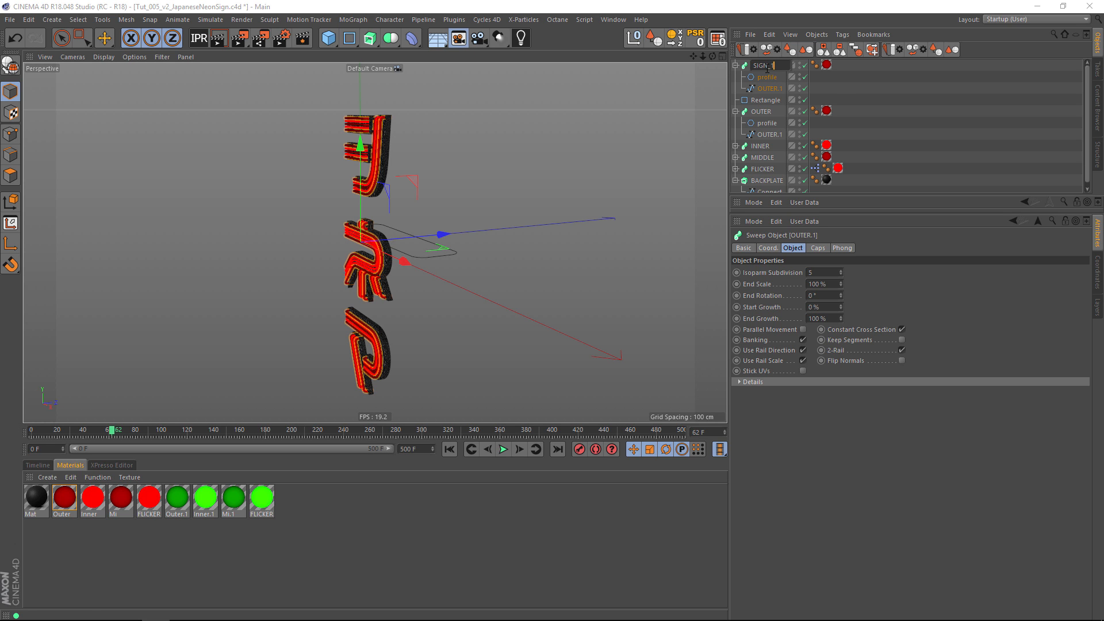
key("Return")
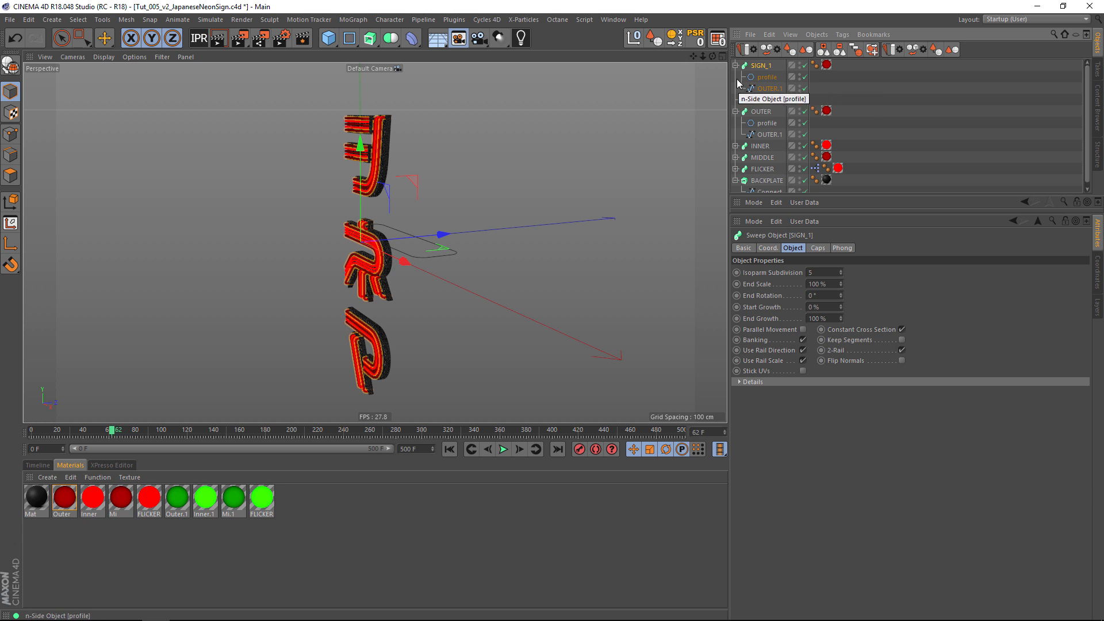
Replace the OUTER.1 path spline inside the SIGN_1 sweep with the rounded Rectangle spline.
left_click(766, 91)
key("Delete")
mouse_move(765, 92)
left_mouse_down()
mouse_move(756, 98)
mouse_move(766, 81)
left_mouse_up()
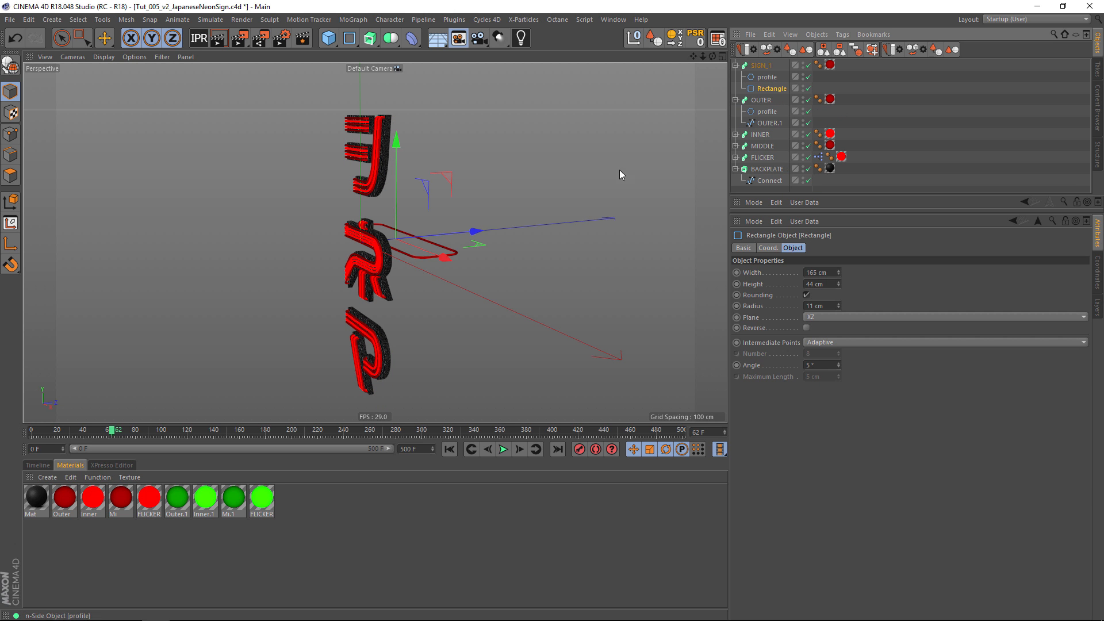
scroll(403, 241, "up", 5)
left_click_drag(347, 229, 372, 238, "alt")
Set the radius of SIGN_1's n-side profile to 2 cm.
left_click(767, 81)
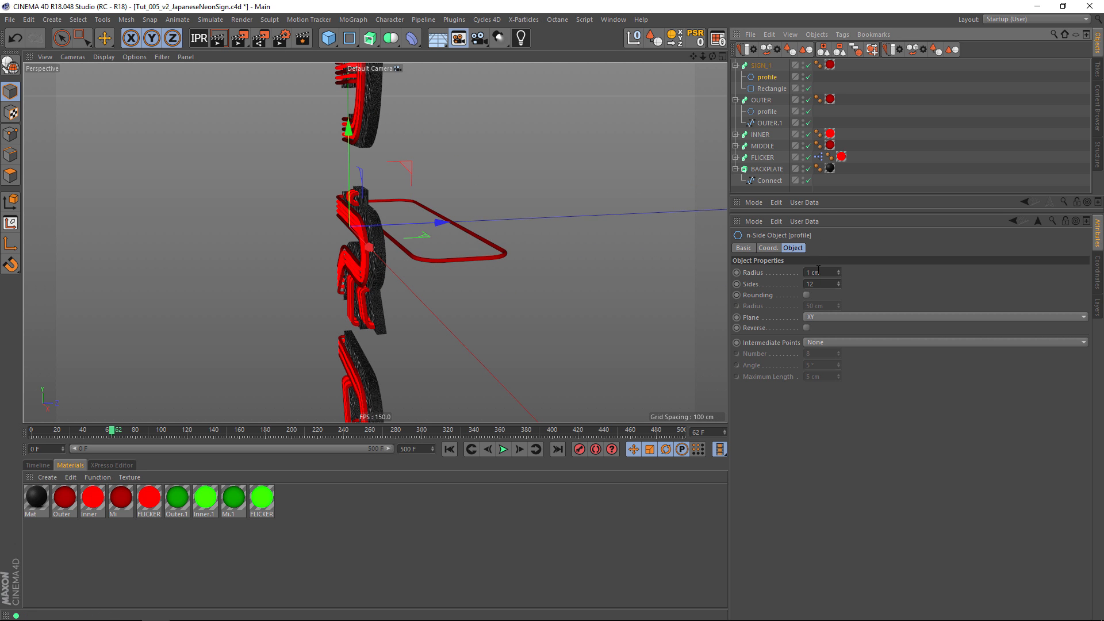
left_click(839, 270)
left_click_drag(563, 204, 535, 190, "alt")
Collapse the sweep hierarchies, duplicate SIGN_1 and rename the copy SIGN_2.
left_click(736, 65)
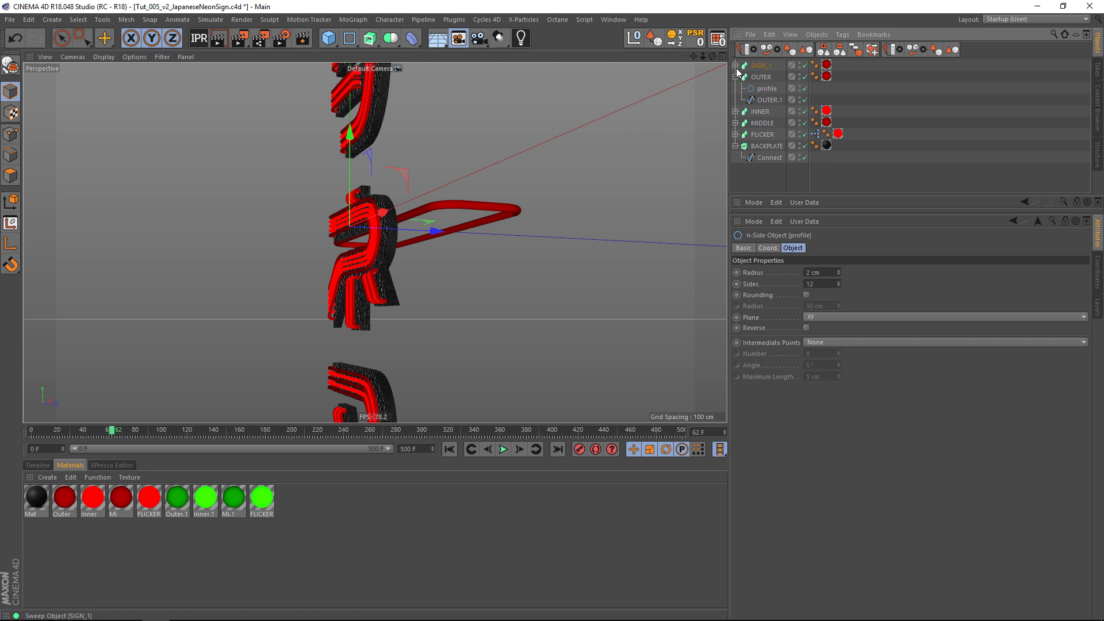
left_click(758, 65)
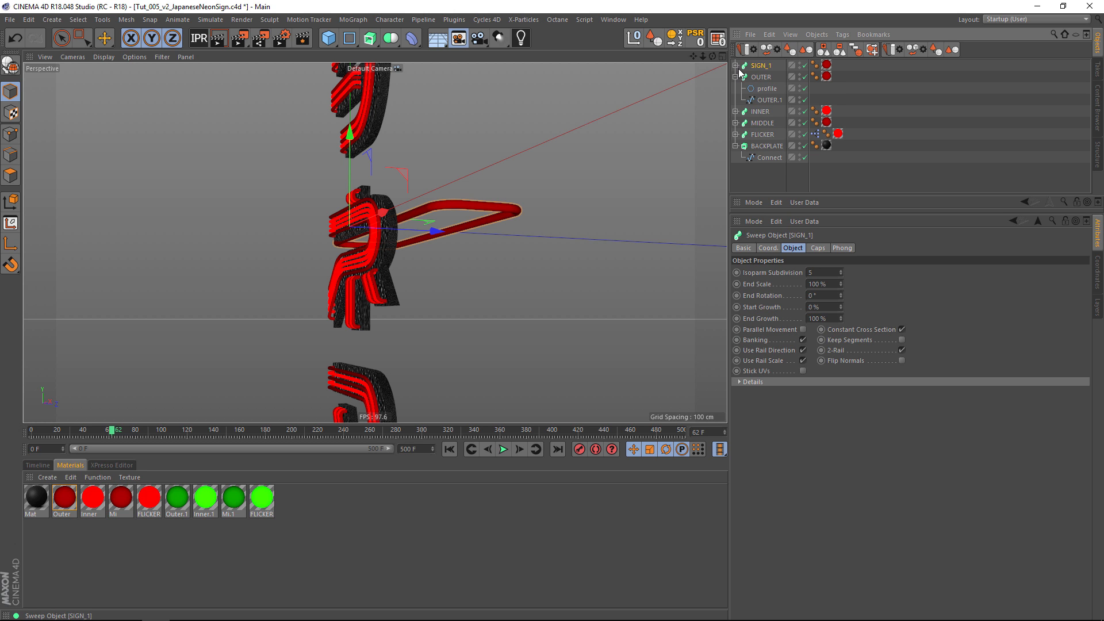
left_click(736, 77)
key("ctrl+c")
key("ctrl+v")
double_click(769, 66)
key("End")
key("BackSpace")
key("BackSpace")
key("BackSpace")
type("2")
key("Return")
Duplicate SIGN_2 and rename the copy SIGN_3.
key("ctrl+c")
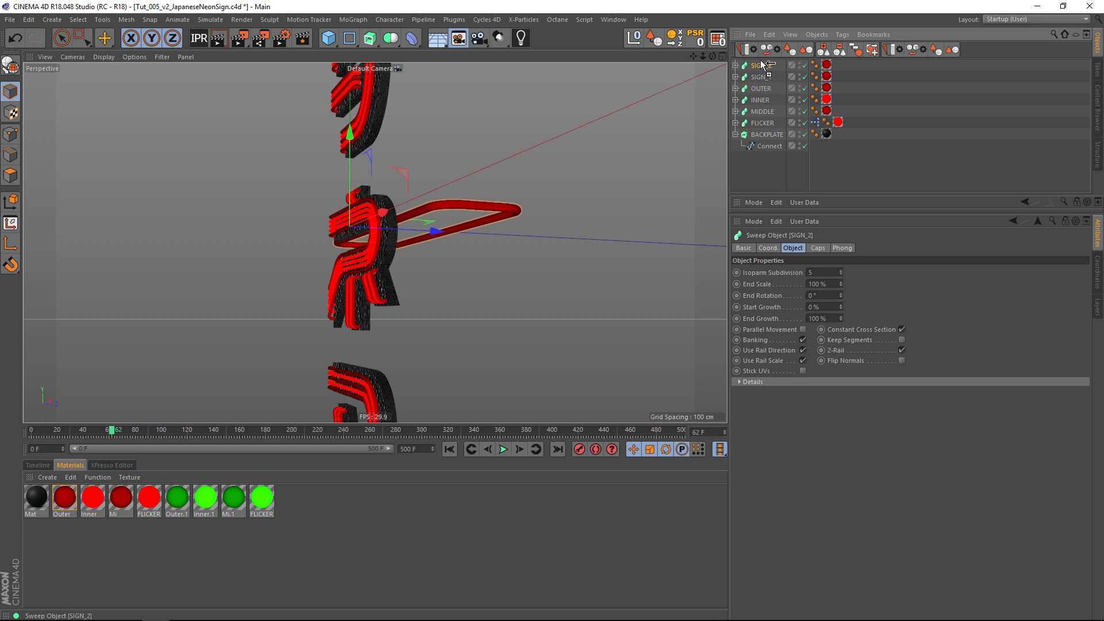
key("ctrl+v")
double_click(773, 66)
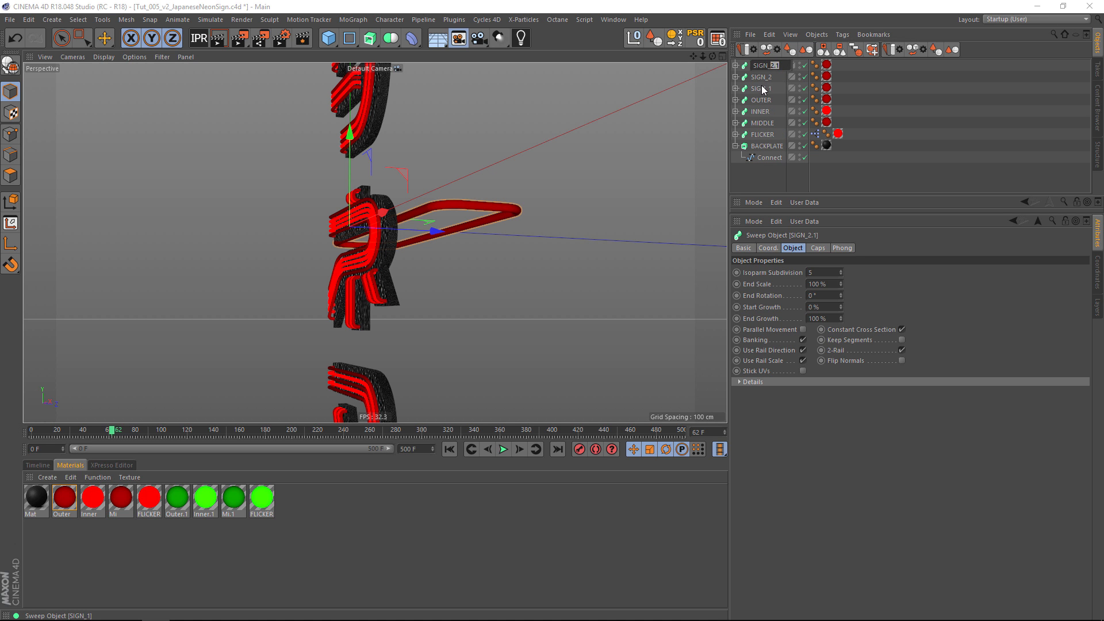
key("Return")
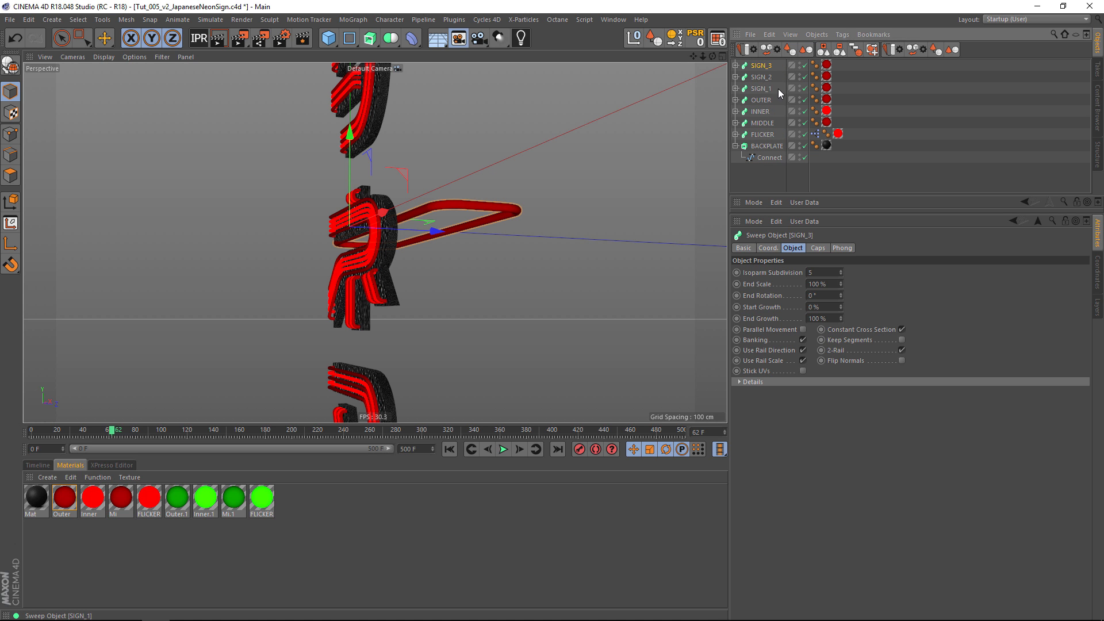
Rename the green materials Outer.1, Inner.1 and Mi.1 as 1, 2 and 3.
double_click(181, 514)
type("1")
key("Return")
double_click(203, 515)
type("2")
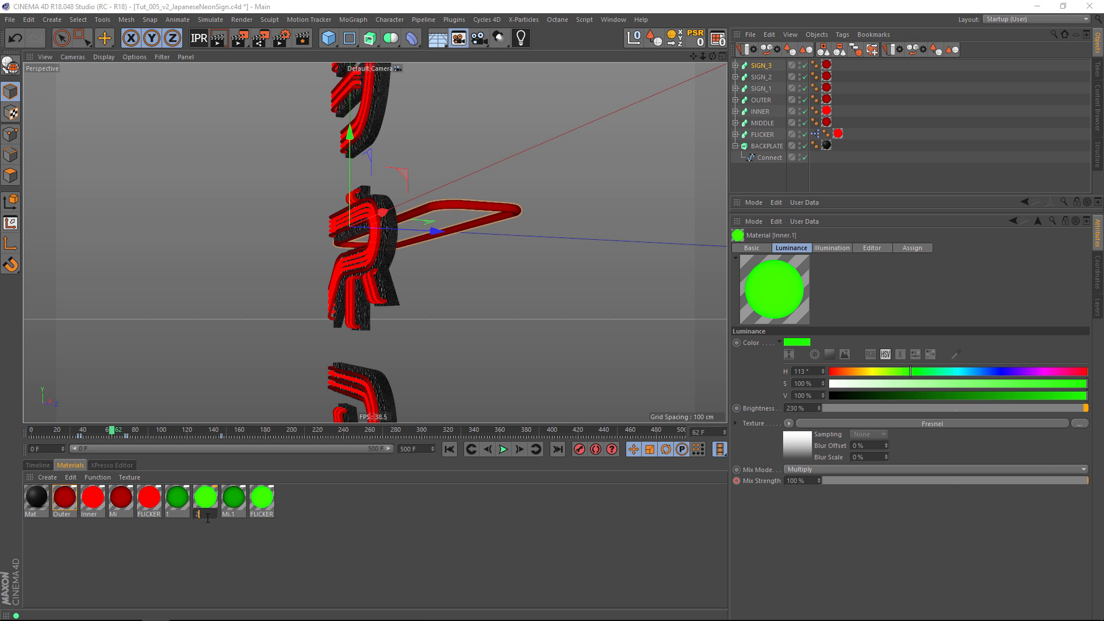
key("Return")
double_click(226, 514)
type("3")
key("Return")
Replace the red materials on SIGN_1, SIGN_2 and SIGN_3 with green materials 1, 2 and 3 respectively.
left_click(178, 513)
left_click_drag(180, 502, 827, 89)
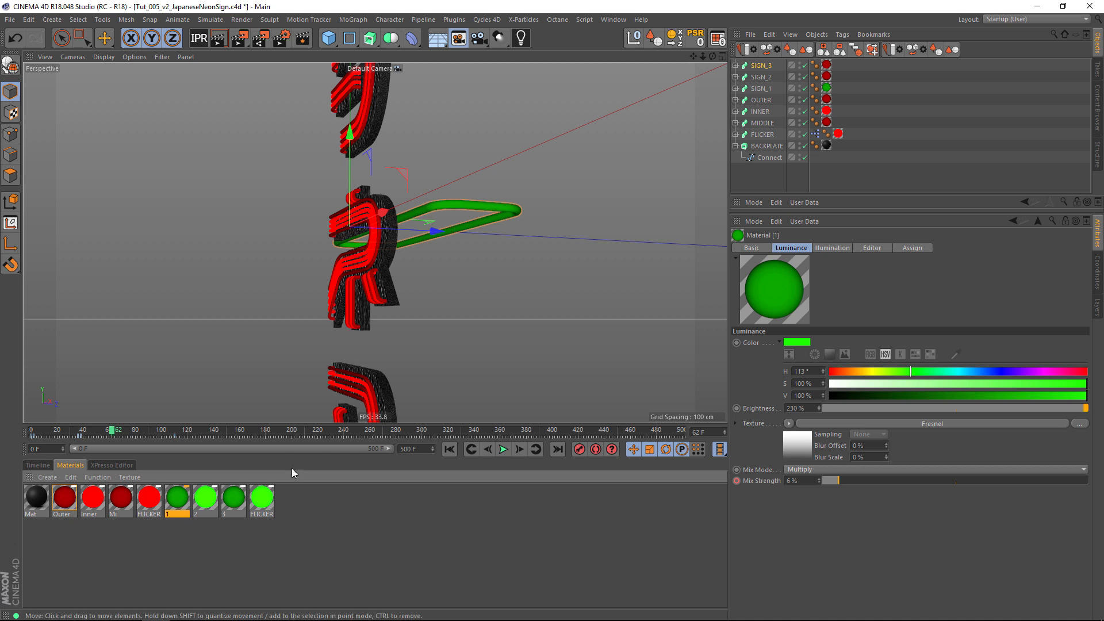
left_click_drag(199, 504, 831, 80)
left_click_drag(232, 503, 827, 66)
scroll(358, 207, "down", 4)
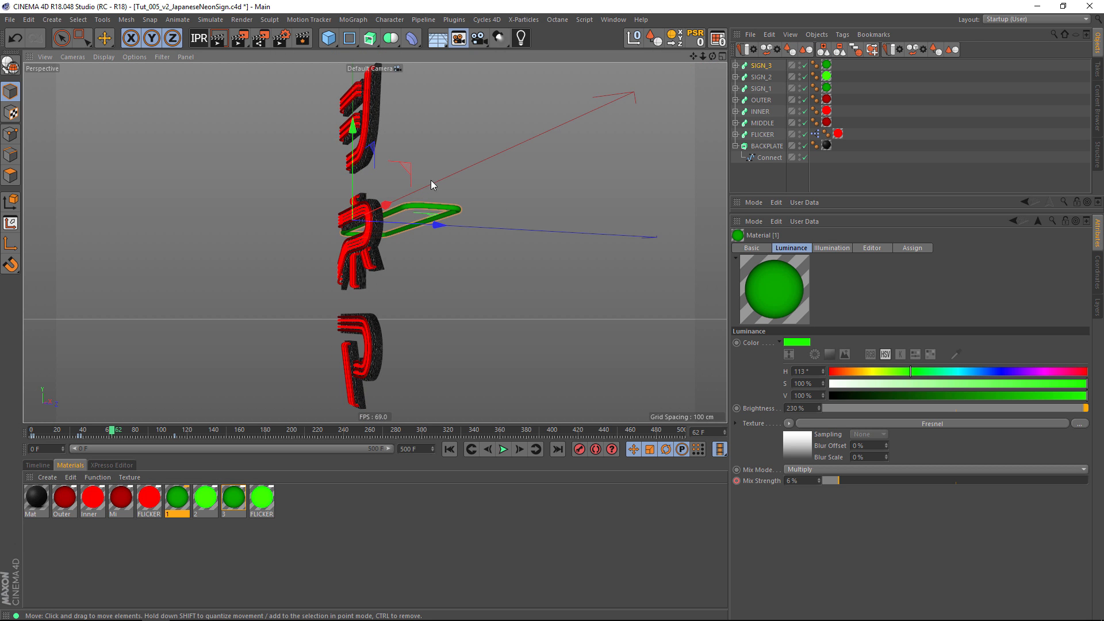
Add a MoGraph Cloner and make SIGN_1, SIGN_2 and SIGN_3 its children.
left_click_drag(433, 184, 409, 239, "alt")
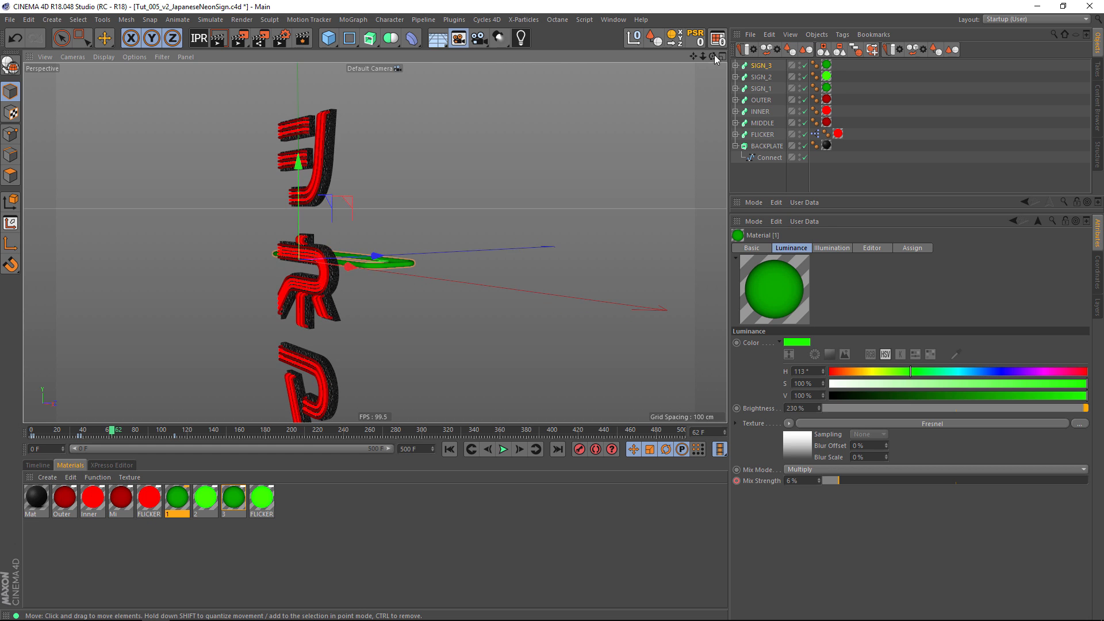
left_click(762, 65)
left_click(761, 89, "shift")
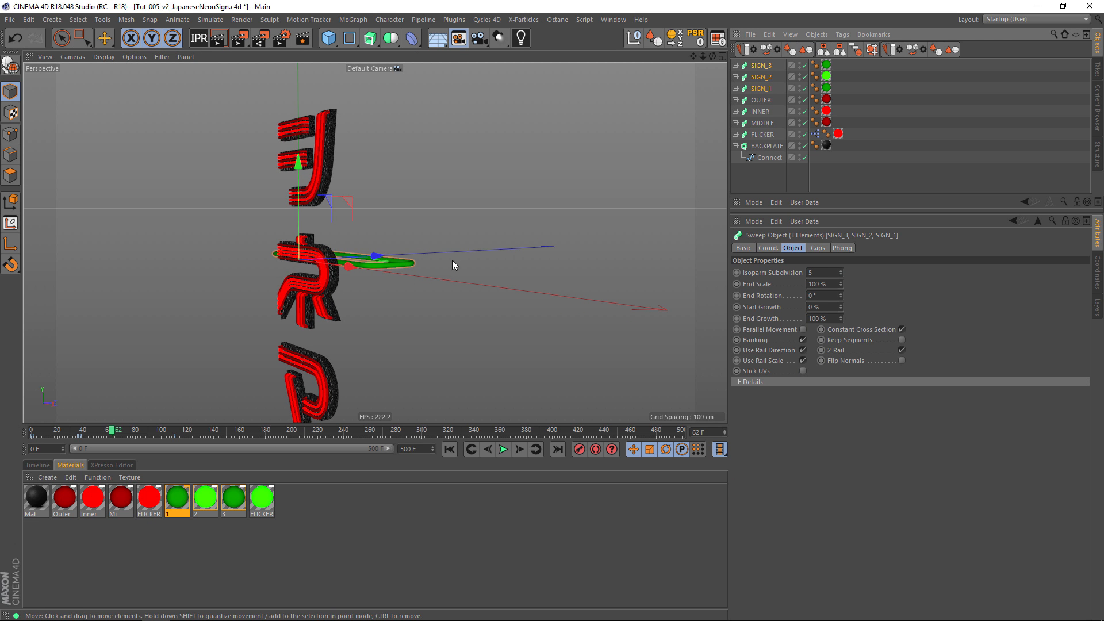
left_click(352, 19)
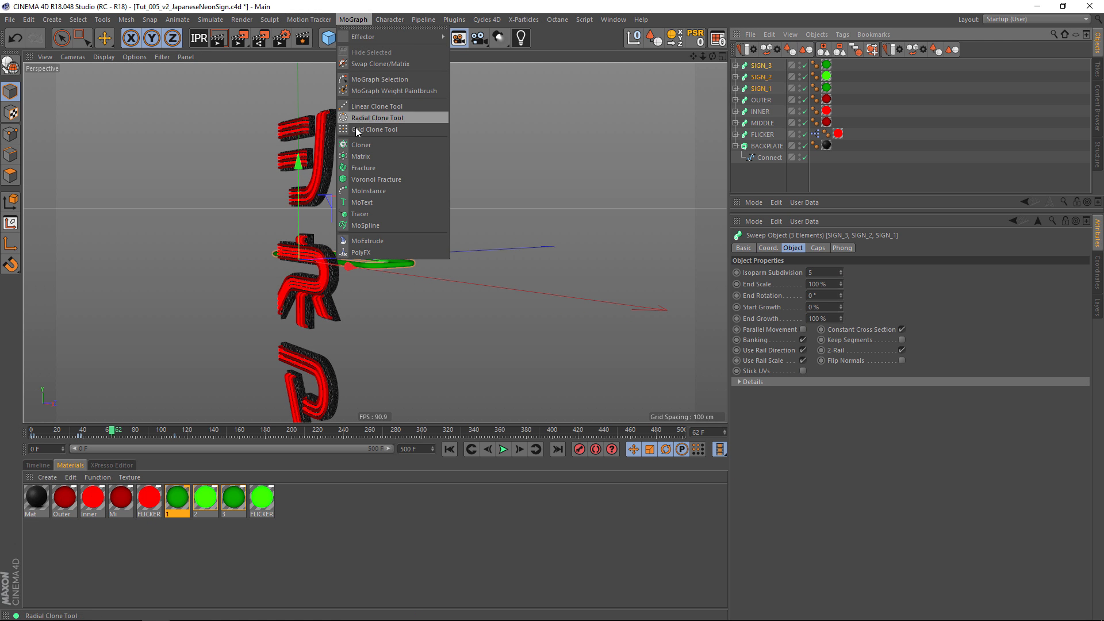
left_click(361, 144)
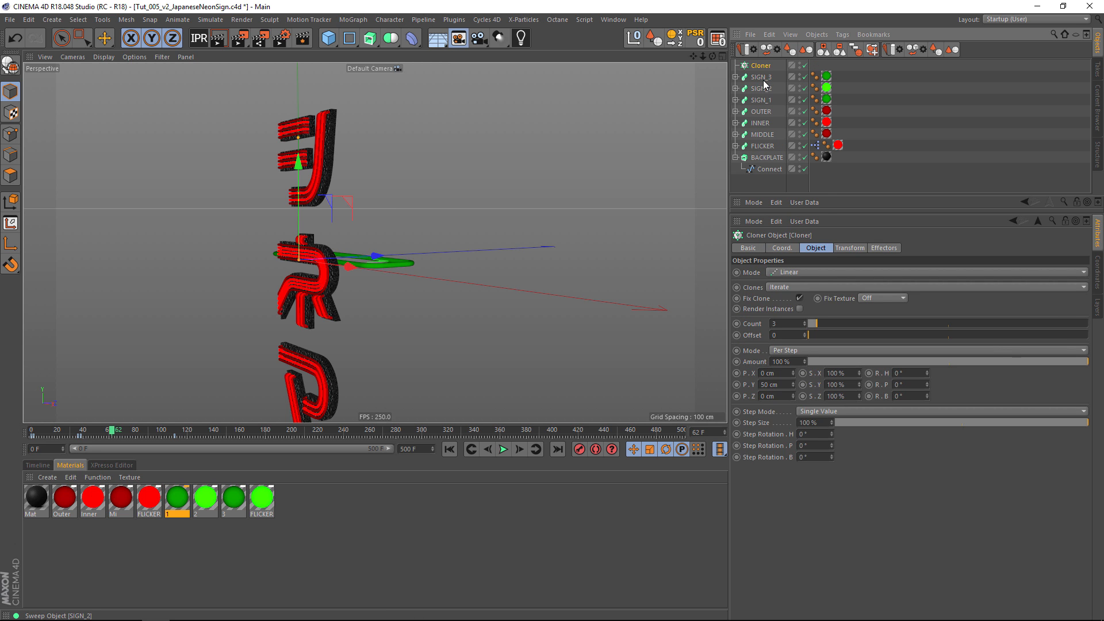
left_click(762, 100)
left_click(763, 77, "shift")
left_click_drag(764, 70, 763, 67)
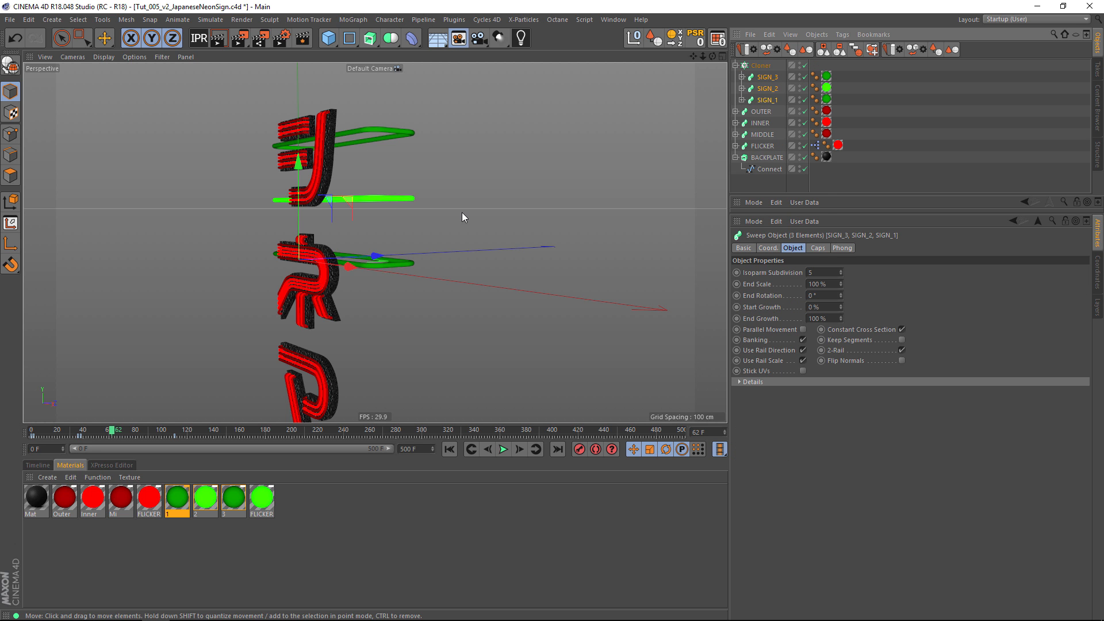
Keep the Cloner's clone mode on Iterate and reorder its children to SIGN_1, SIGN_2, SIGN_3.
mouse_move(464, 187)
left_mouse_down("alt")
mouse_move(496, 158)
mouse_move(413, 192)
mouse_move(482, 178)
left_mouse_up("alt")
left_click(775, 66)
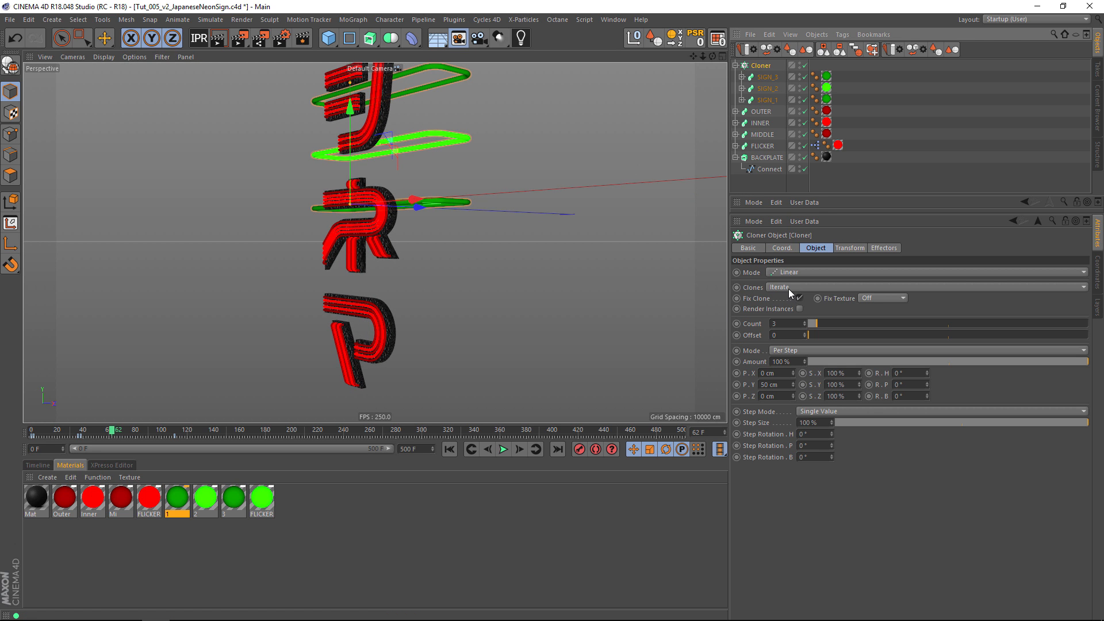
left_click(789, 288)
left_click(789, 289)
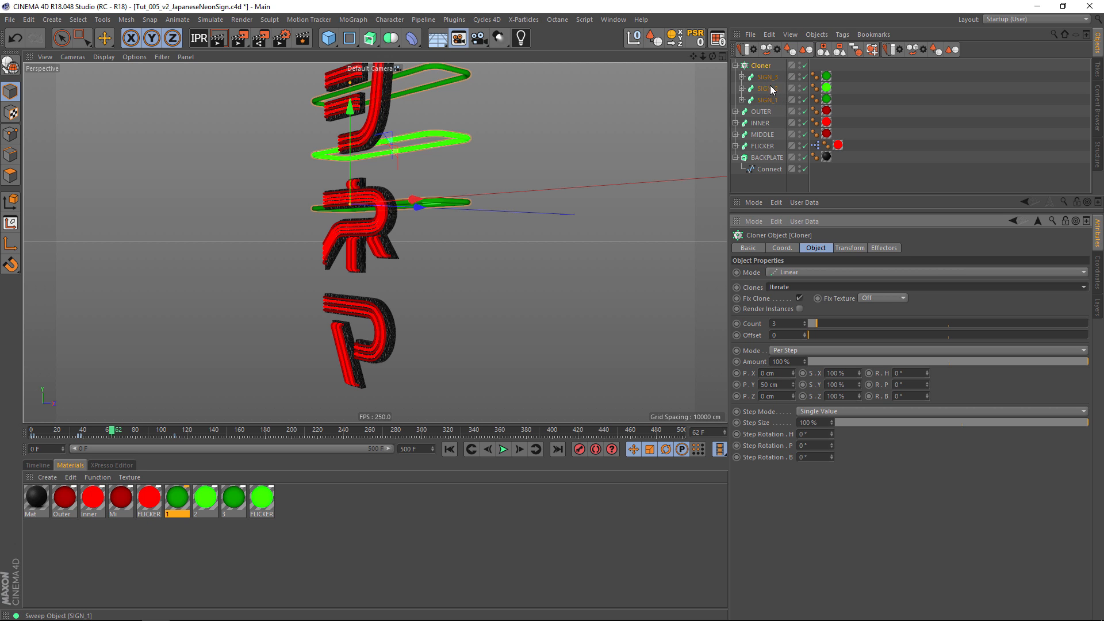
mouse_move(769, 104)
left_mouse_down()
mouse_move(771, 73)
mouse_move(776, 88)
left_mouse_up()
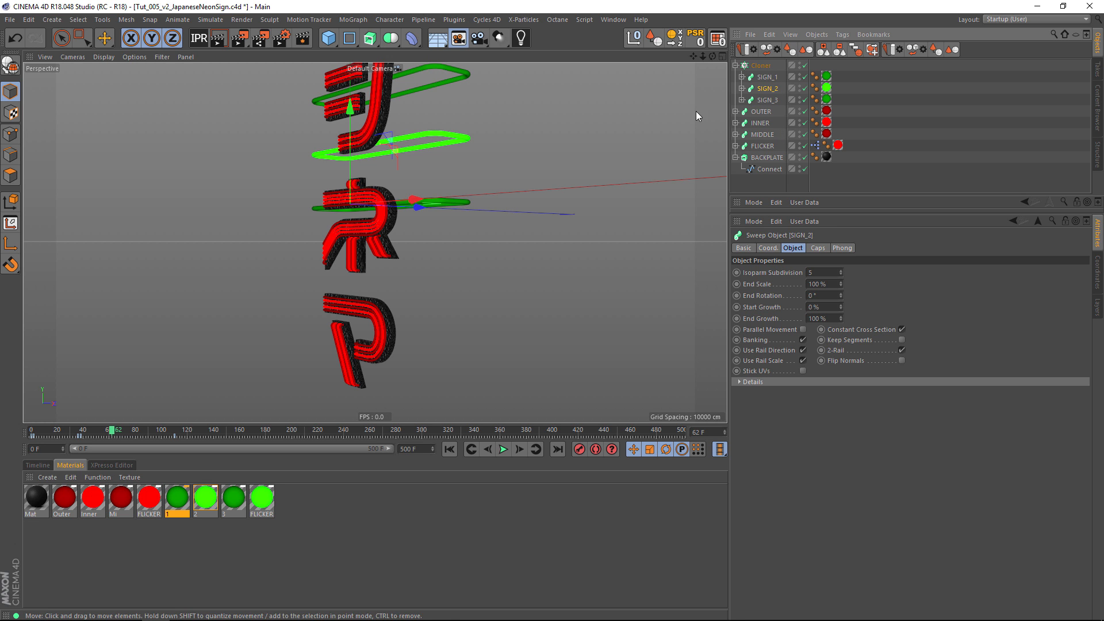
Move the Cloner straight up along Y so its first clone sits just above the uppermost katakana character.
left_click(761, 65)
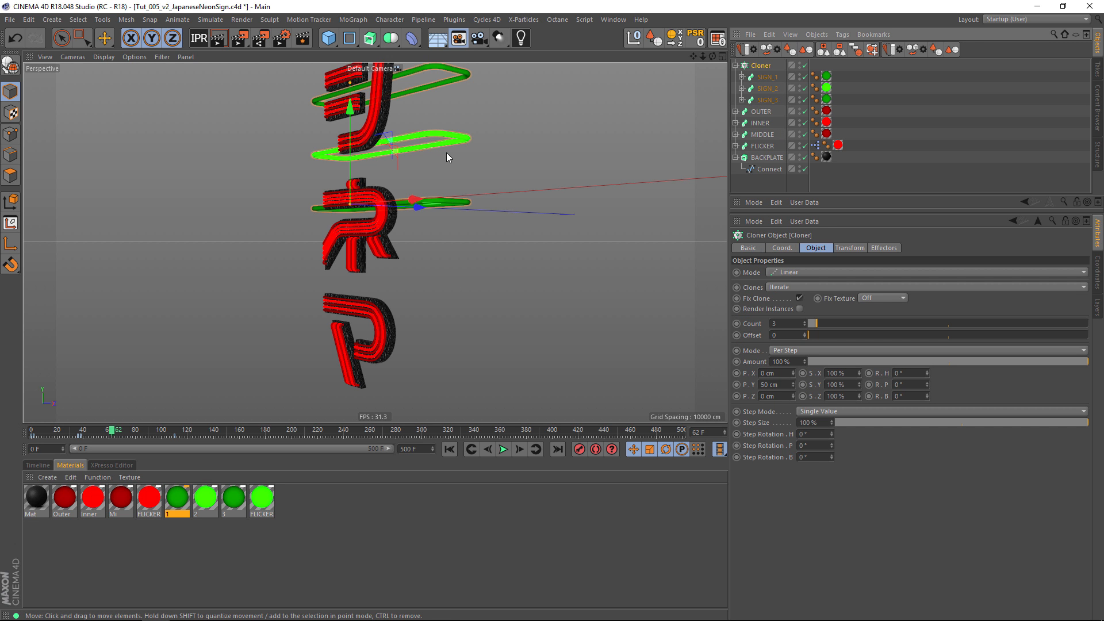
middle_click_drag(453, 146, 435, 223, "alt")
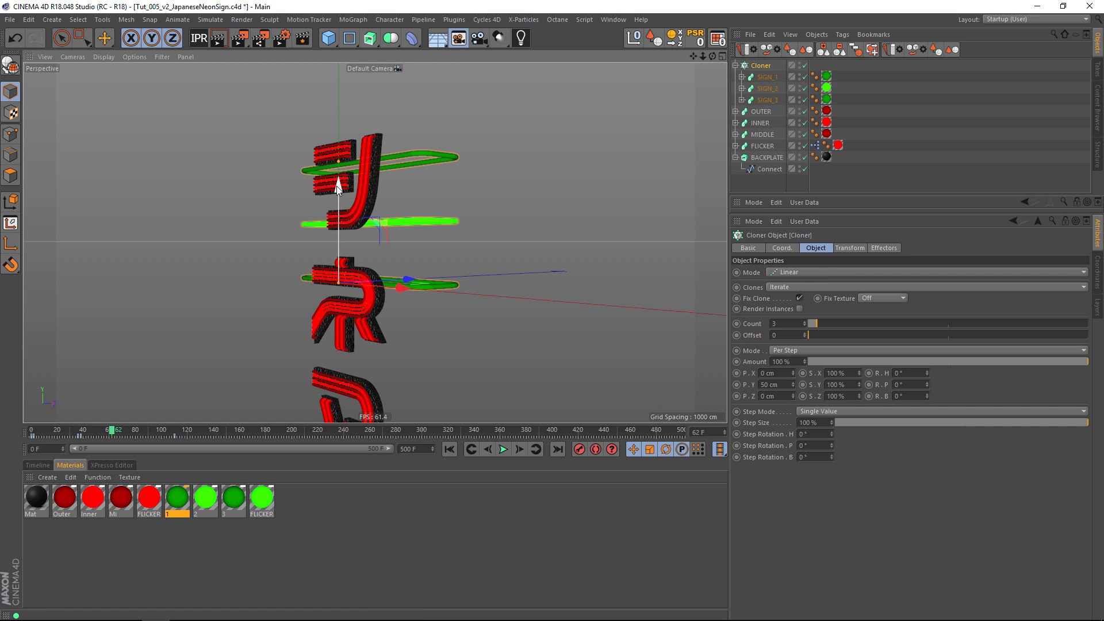
left_click_drag(338, 187, 338, 32)
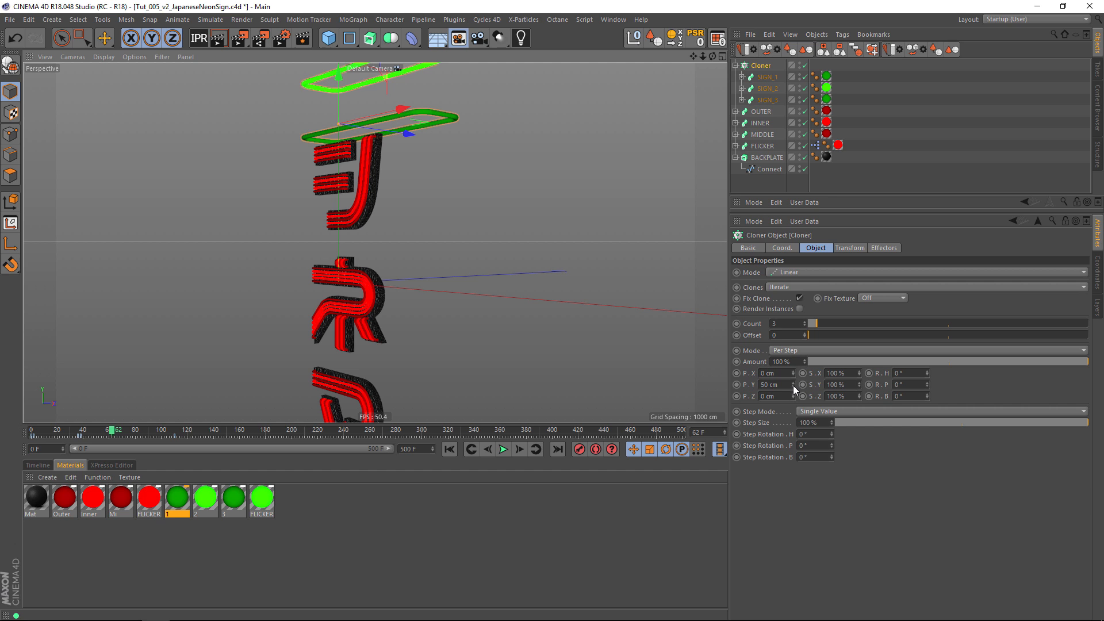
Set the Cloner's Y step to -5 cm and its count to 59 so the green tubes run down the sign.
left_click(763, 385)
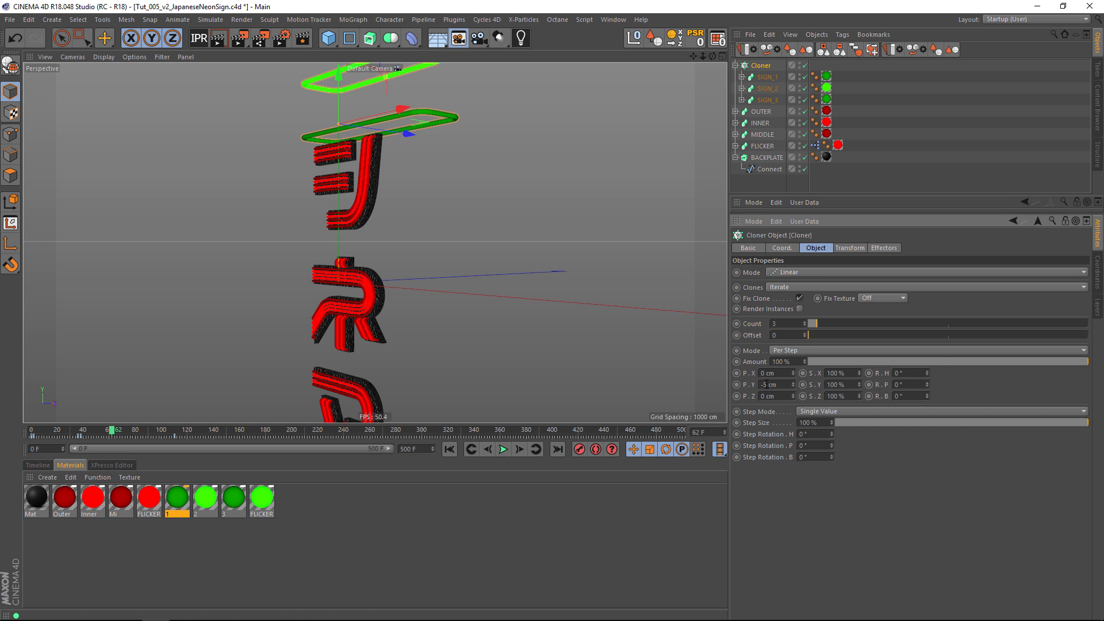
key("Return")
left_click_drag(532, 215, 406, 102, "alt")
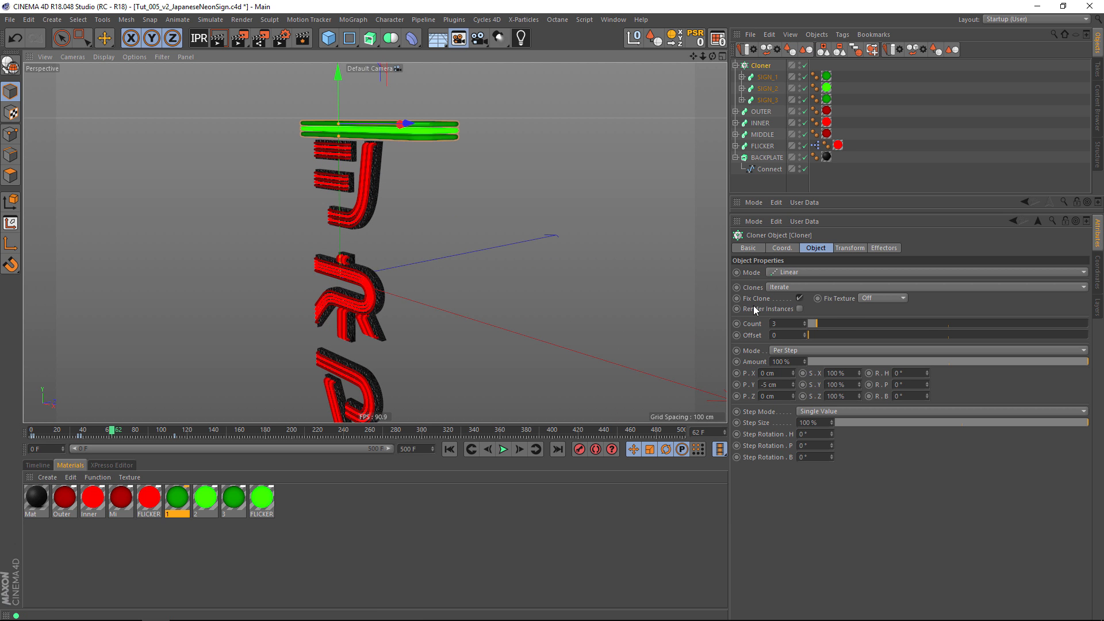
left_click_drag(823, 322, 975, 321)
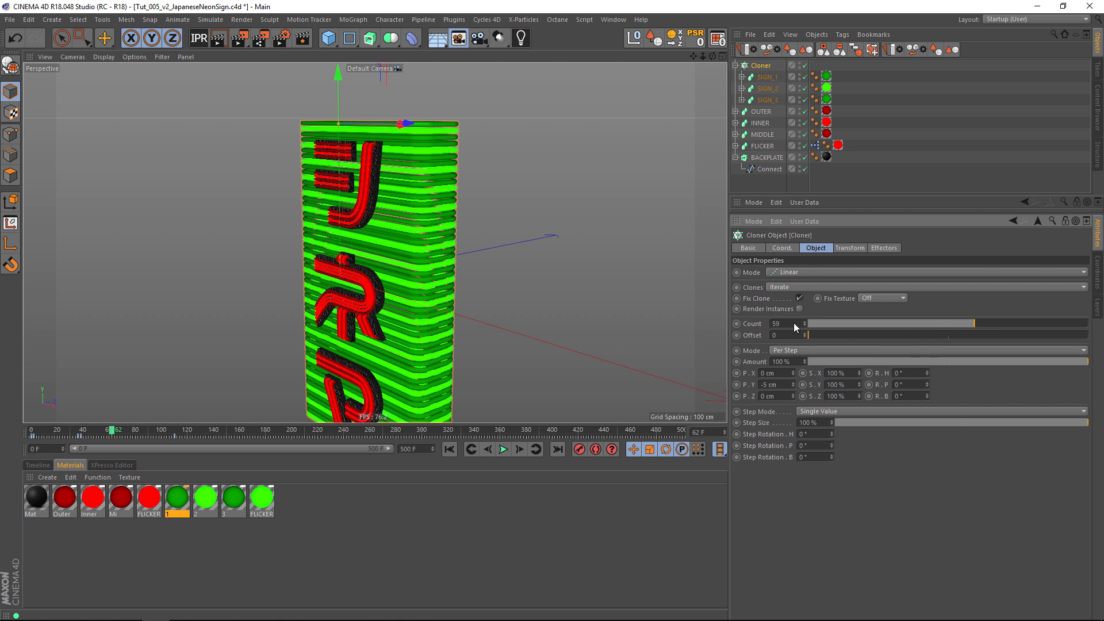
middle_click_drag(620, 304, 612, 229, "alt")
left_click_drag(598, 279, 533, 314, "alt")
Preview the neon flicker by playing the sign's animation and scrubbing through the alley scene's timeline.
left_click(469, 451)
left_click(502, 449)
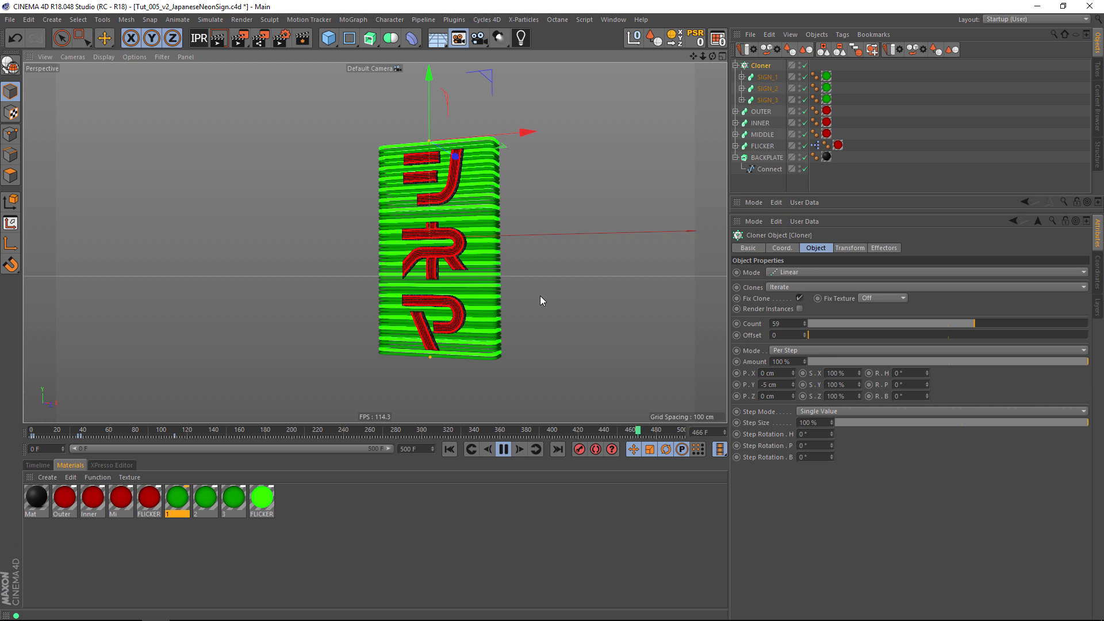
left_click(503, 449)
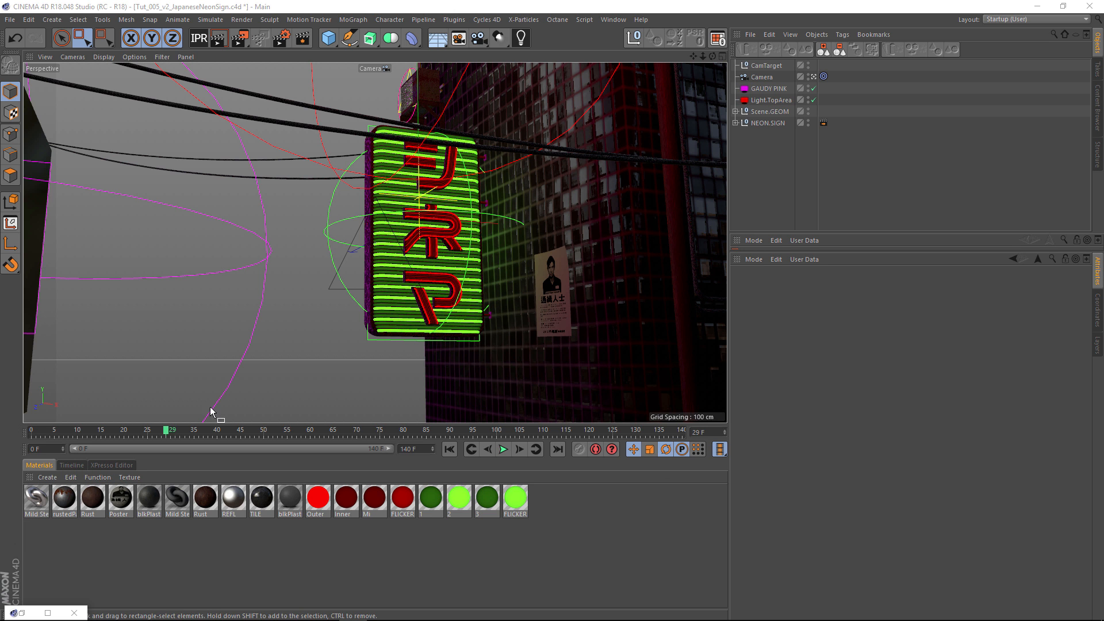
left_click_drag(35, 431, 425, 394)
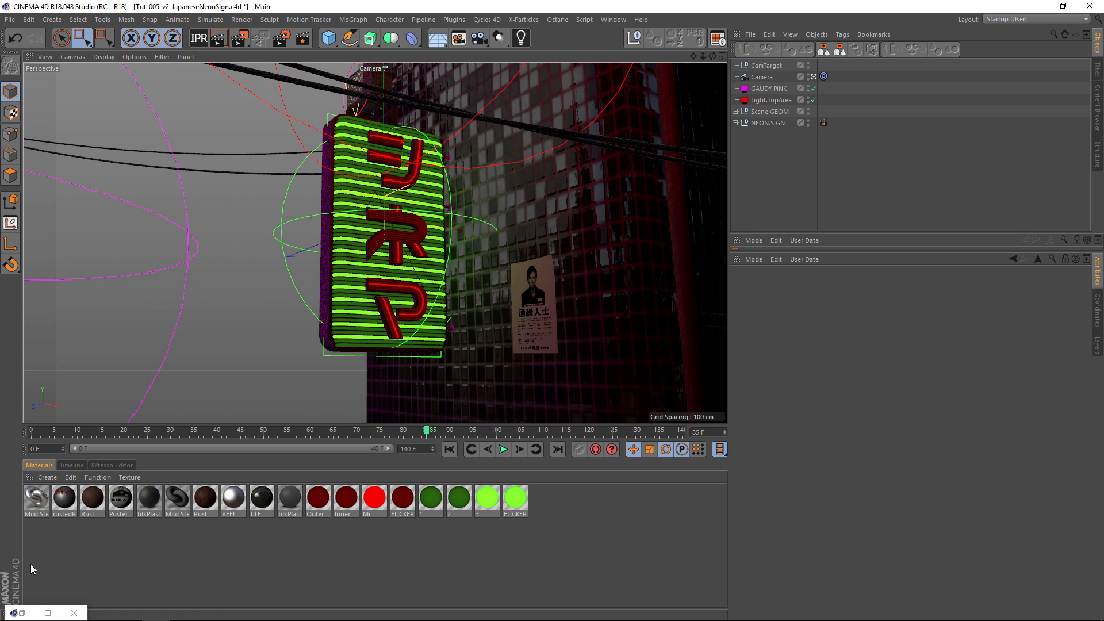
Switch to the other alley project and set its render output to HDTV 1080 25 with an All Frames range.
left_click(28, 614)
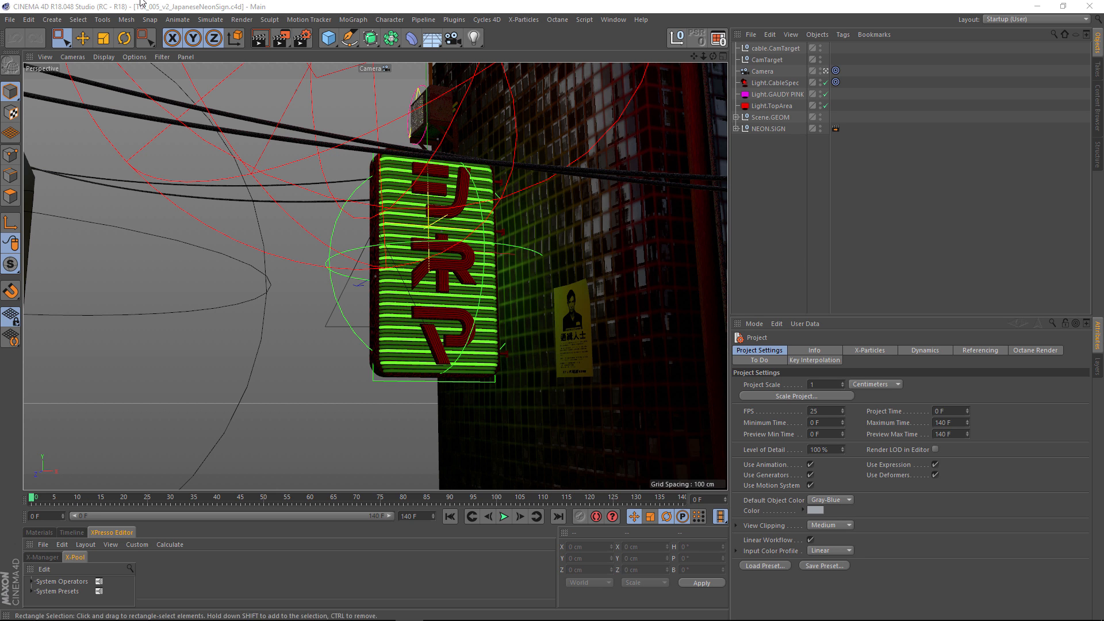
left_click(307, 42)
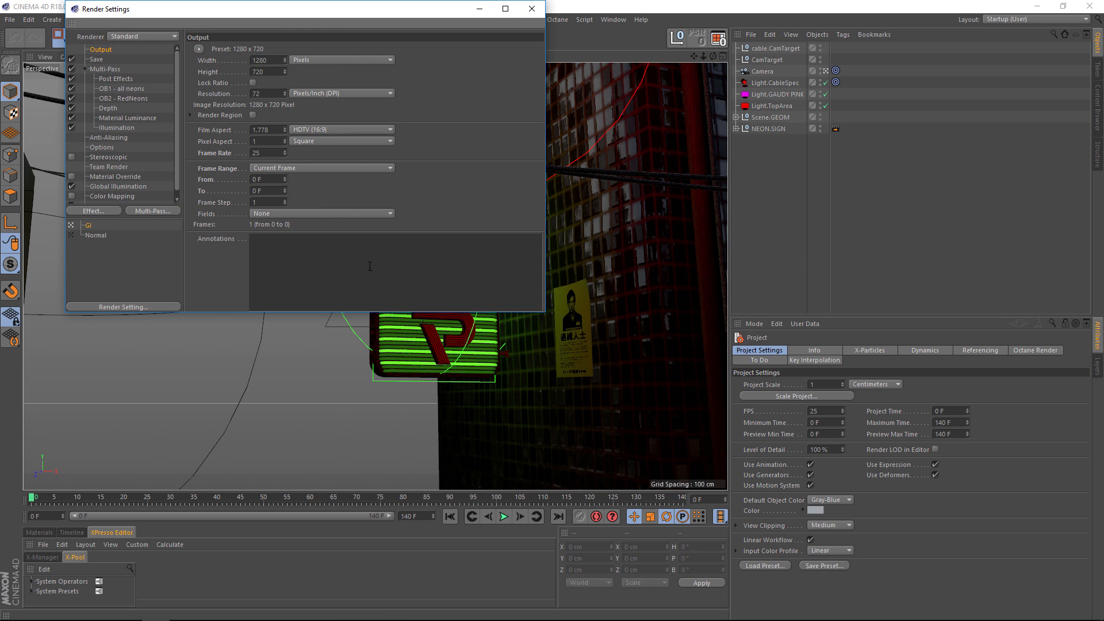
left_click_drag(184, 12, 329, 103)
left_click(324, 133)
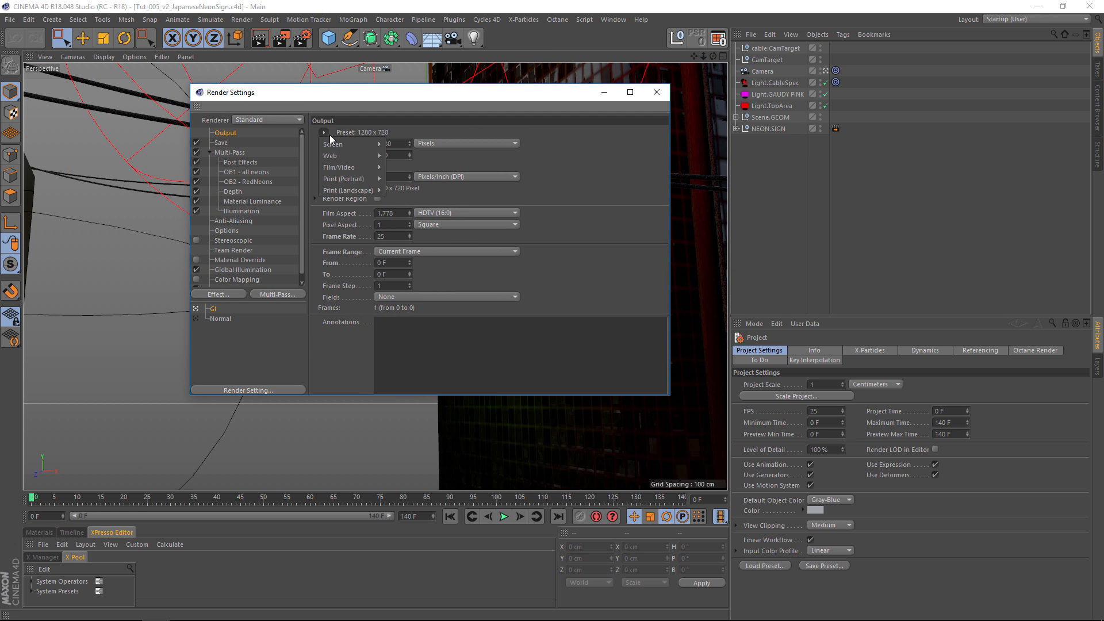
mouse_move(335, 179)
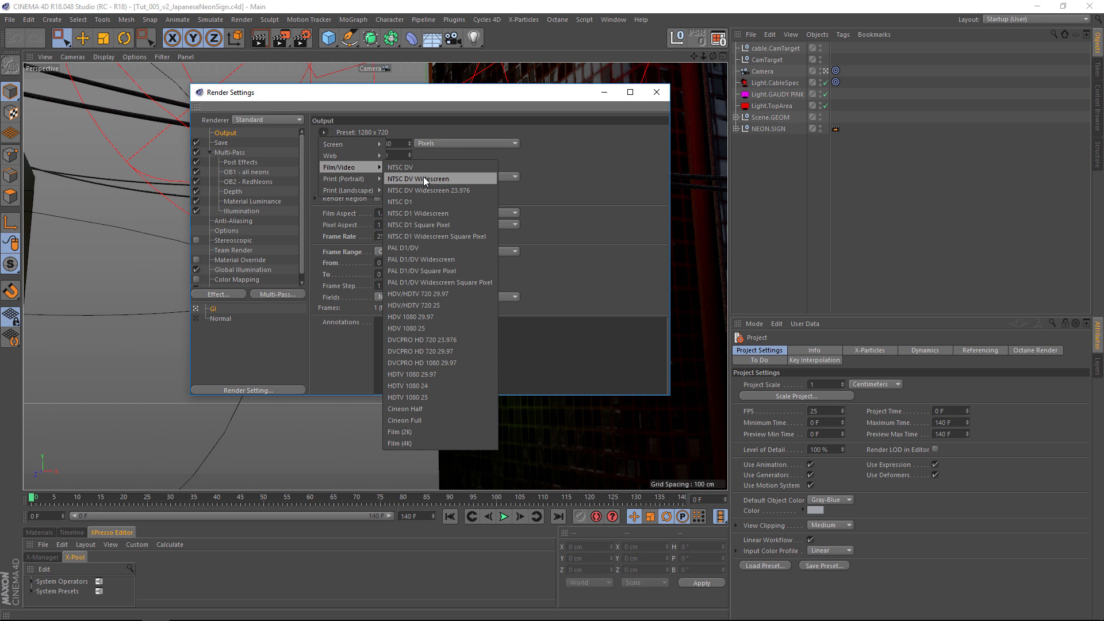
left_click(428, 404)
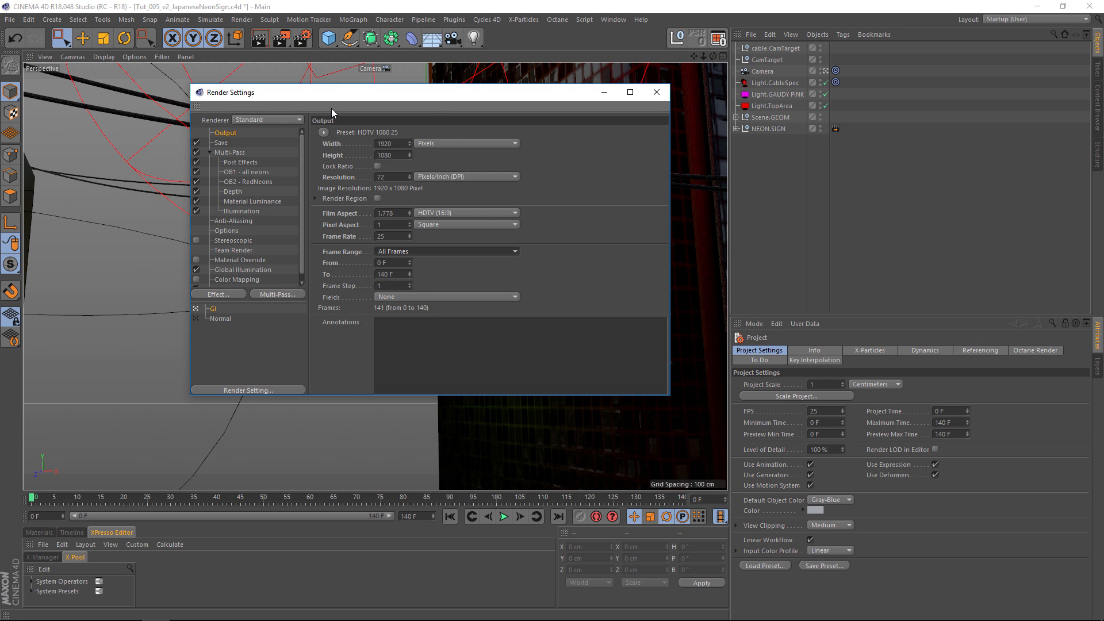
Set the end of the render output's frame range to frame 160.
mouse_move(306, 102)
left_mouse_down()
mouse_move(327, 105)
mouse_move(317, 103)
left_mouse_up()
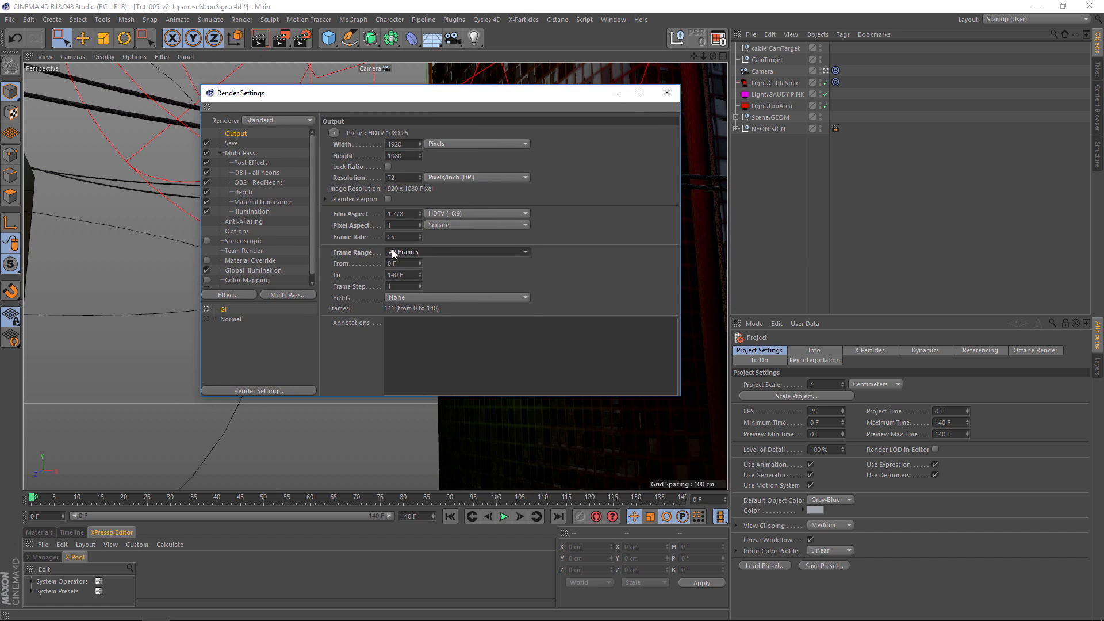
left_click(393, 275)
type("6")
key("Return")
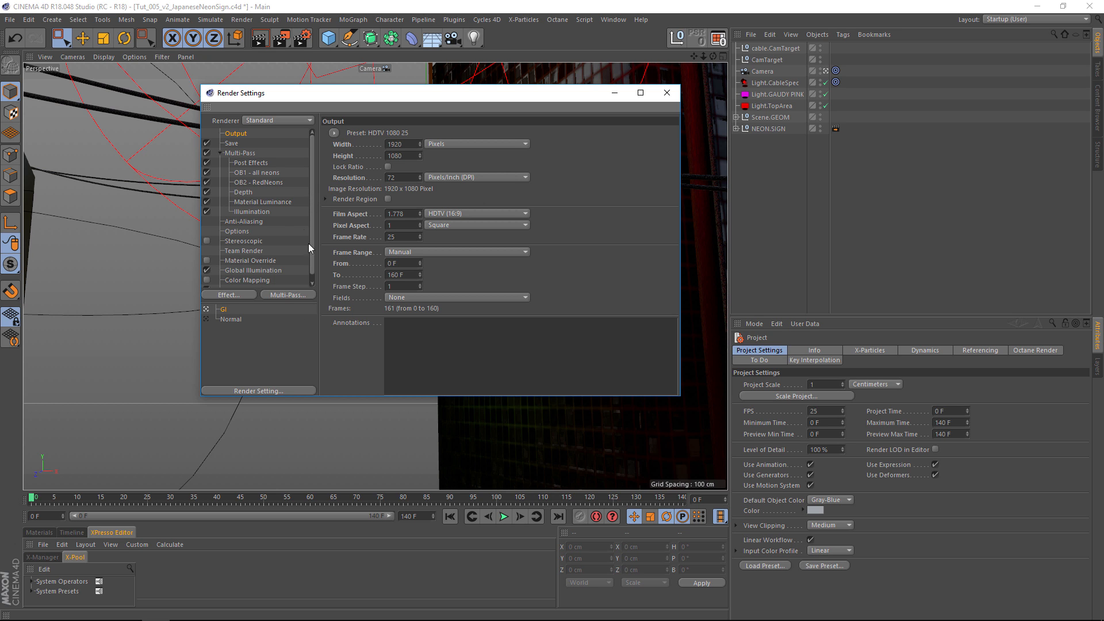
Set the Global Illumination secondary method to None, keeping Quasi-Monte Carlo (QMC) as the primary method.
scroll(313, 221, "down", 1)
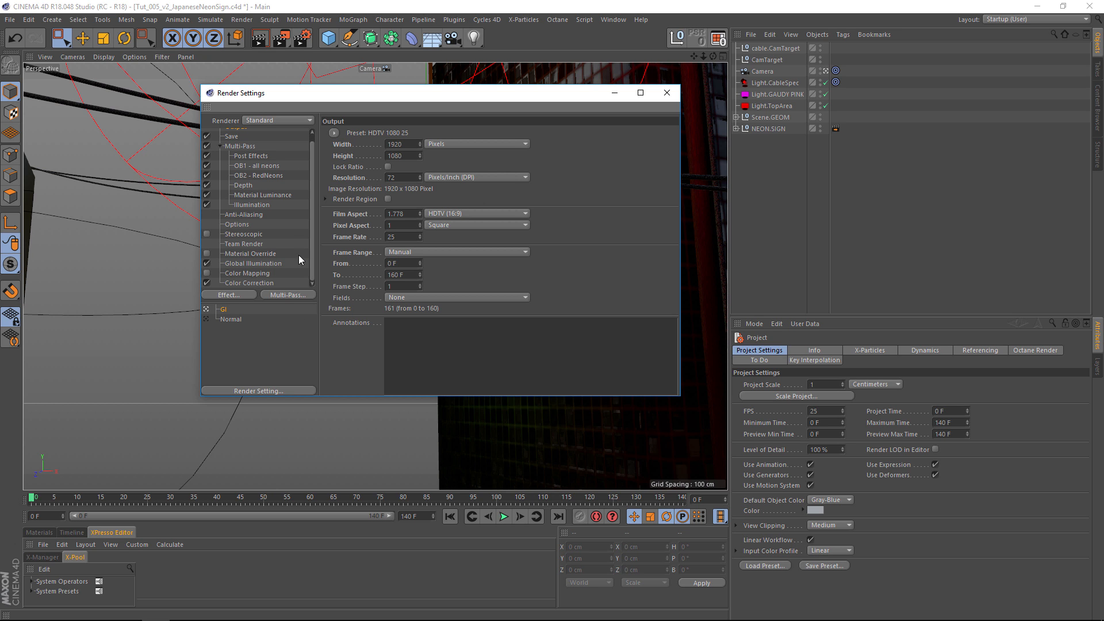
left_click(253, 265)
left_click(434, 172)
left_click(380, 176)
left_click(446, 184)
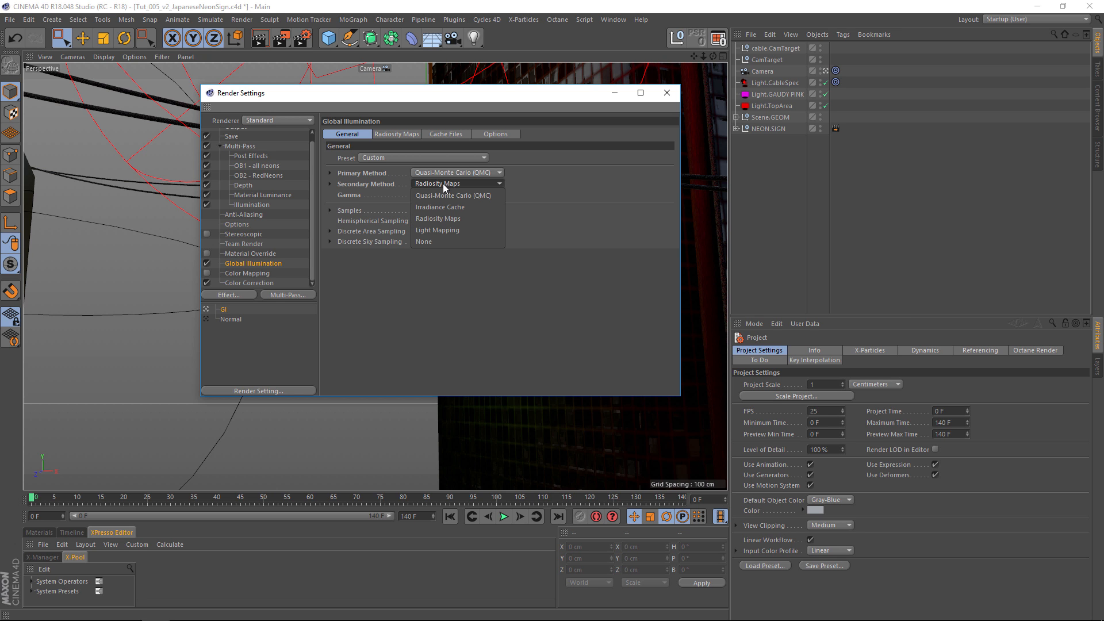
left_click(424, 242)
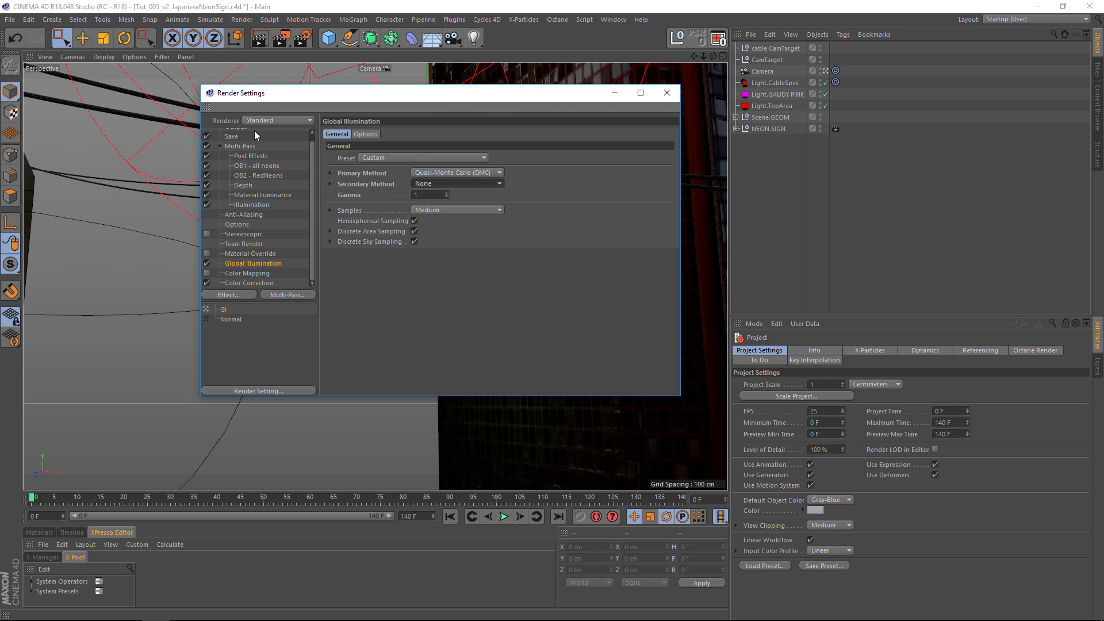
Set the render output's frame range to Current Frame.
scroll(305, 149, "up", 1)
left_click(233, 134)
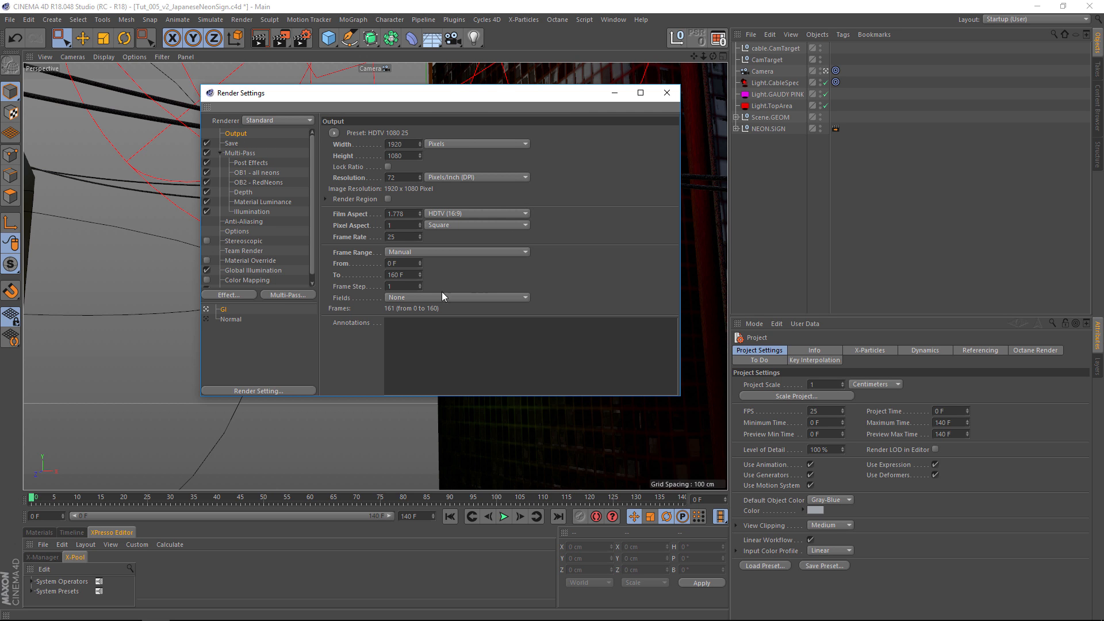
left_click(415, 254)
left_click(415, 275)
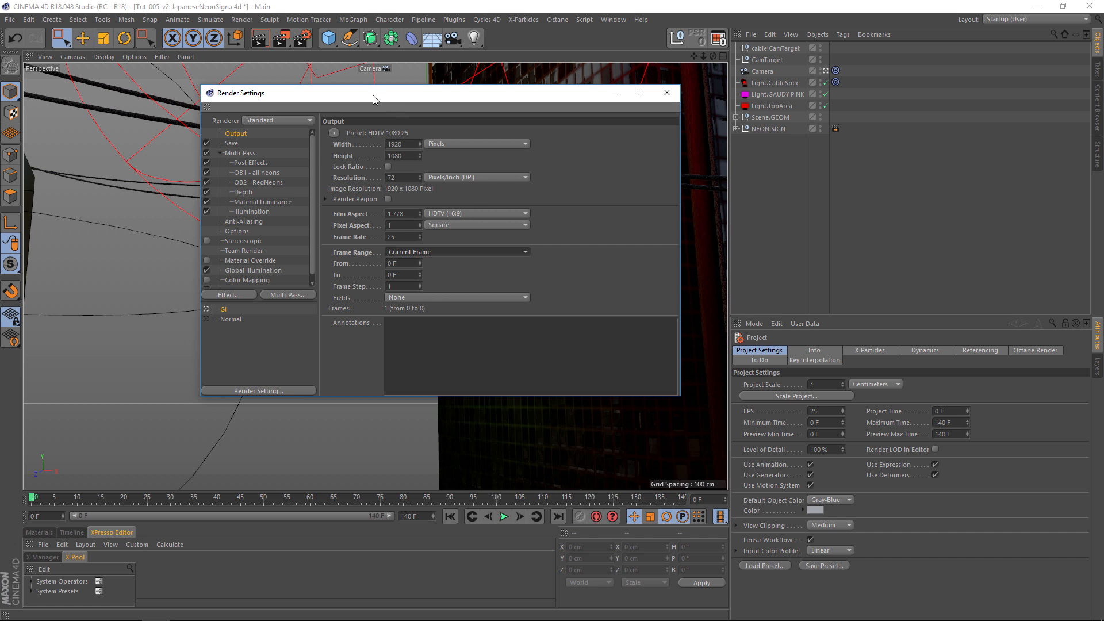
Review the regular image's save format and bit depth, and the input color profile options in the project settings.
left_click(233, 153)
left_click(232, 144)
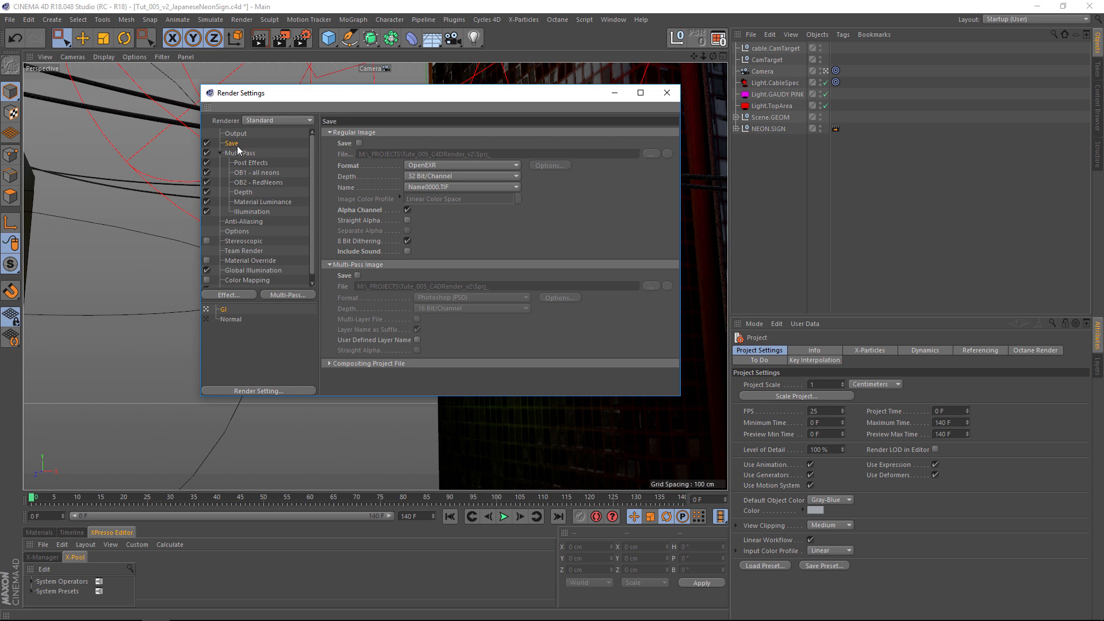
left_click(423, 167)
left_click(368, 162)
left_click(421, 176)
left_click(429, 188)
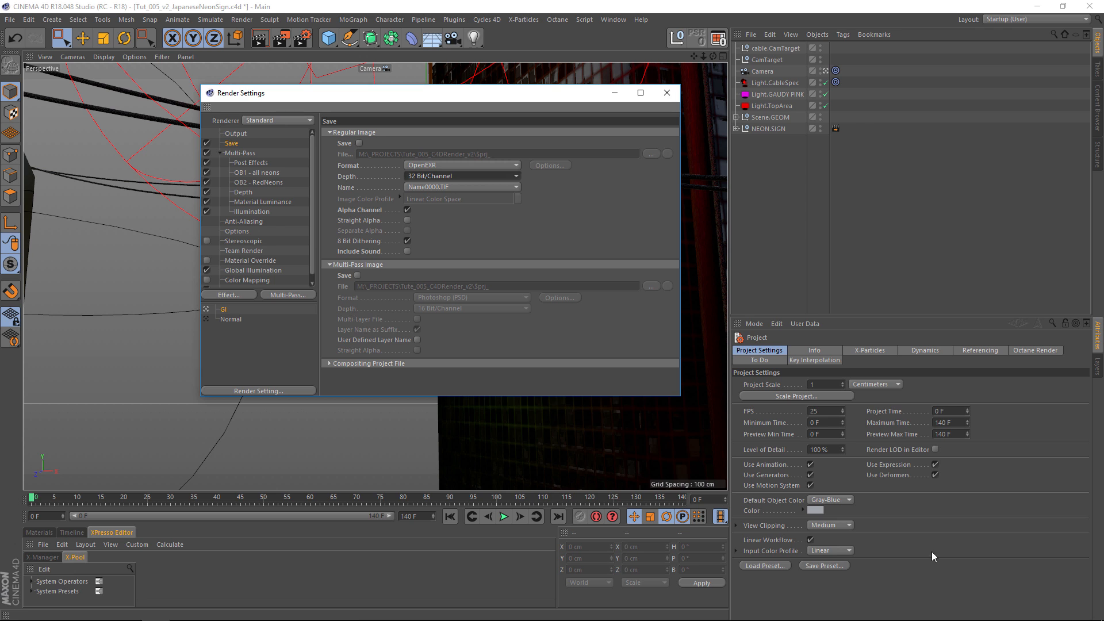
left_click(830, 550)
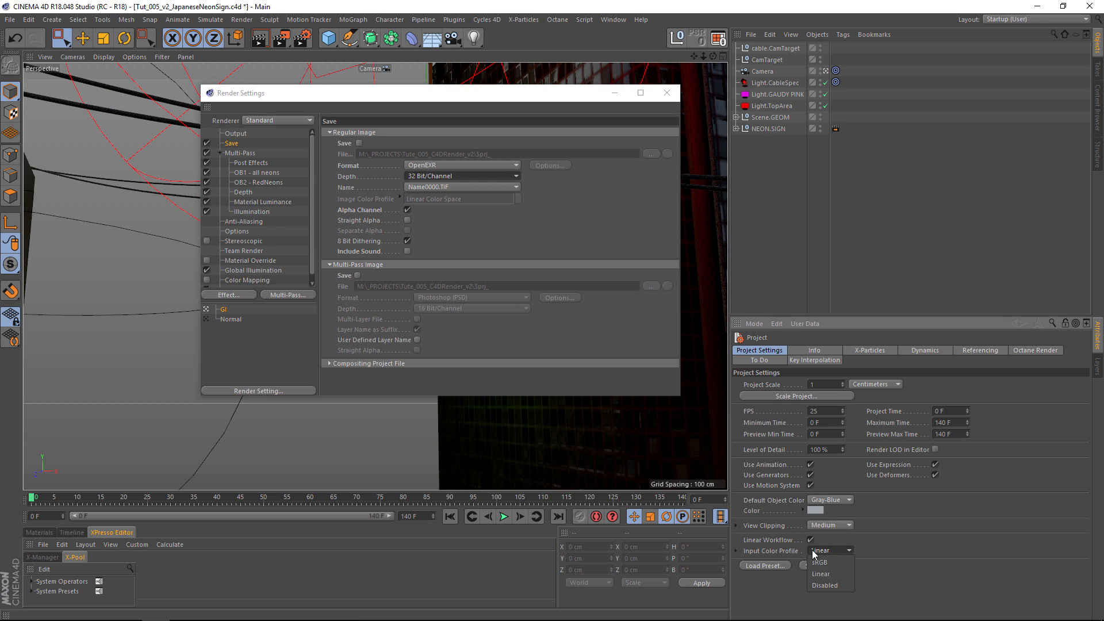
left_click(883, 567)
Review the multi-pass entries for Post Effects, the two neon object buffers, Depth and Material Luminance.
left_click(242, 154)
left_click(249, 163)
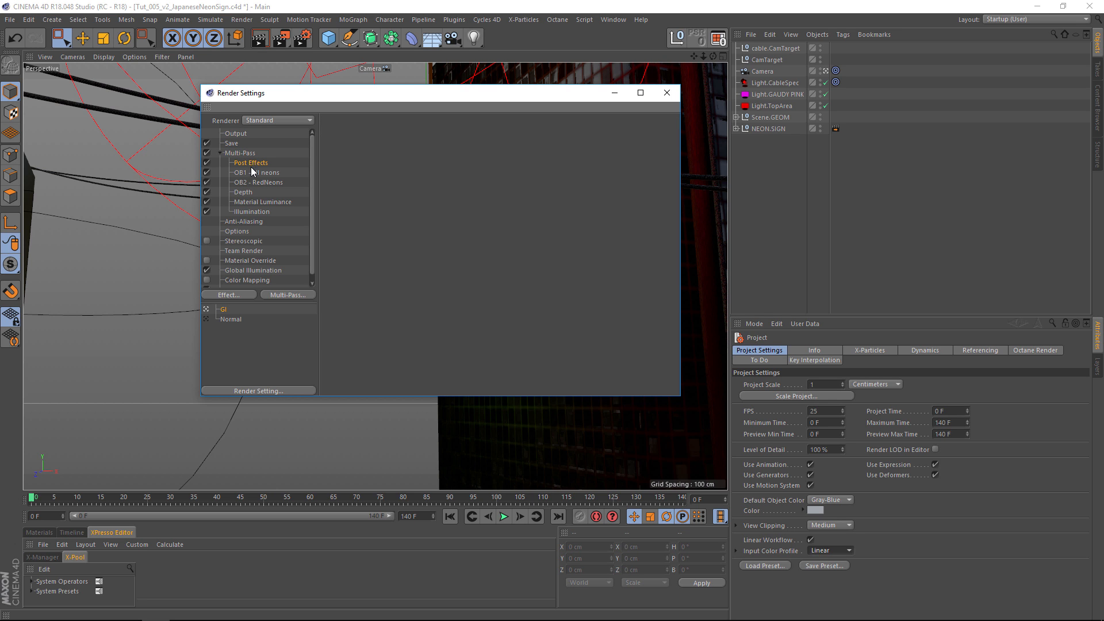
left_click(256, 173)
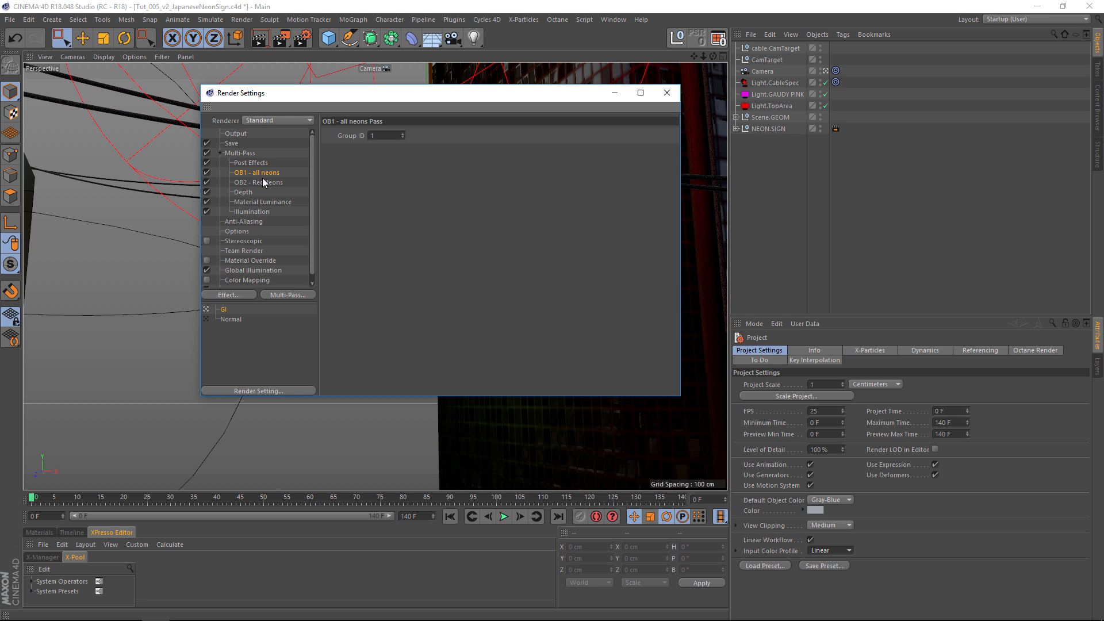
left_click(263, 183)
left_click(241, 193)
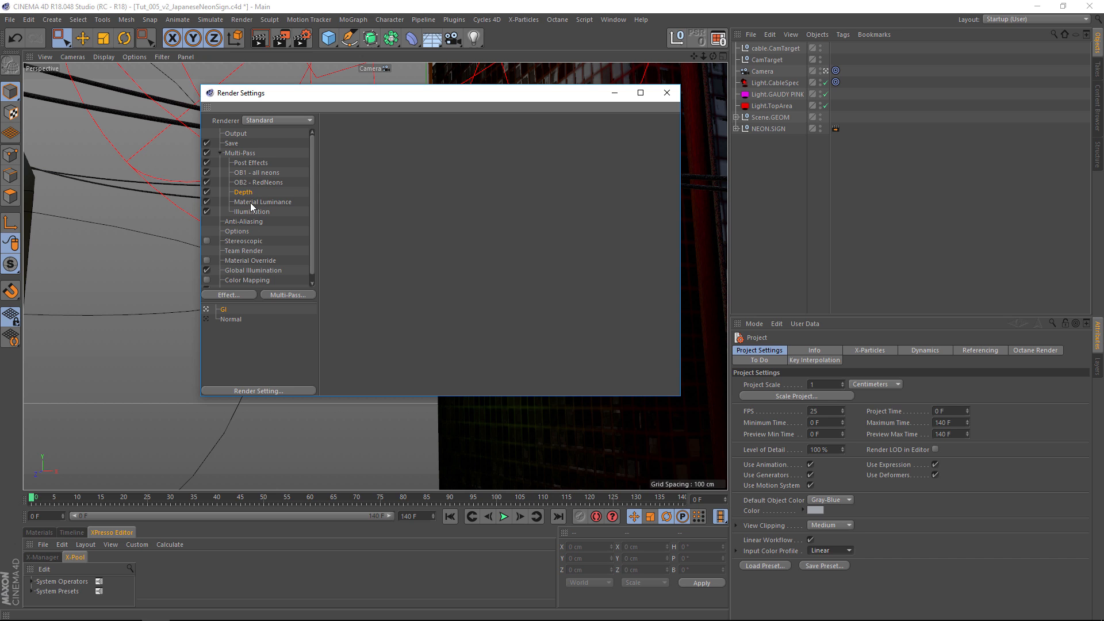
left_click(255, 203)
Review the render's anti-aliasing modes and filter types, keeping Best anti-aliasing with the Mitchell filter.
left_click(253, 222)
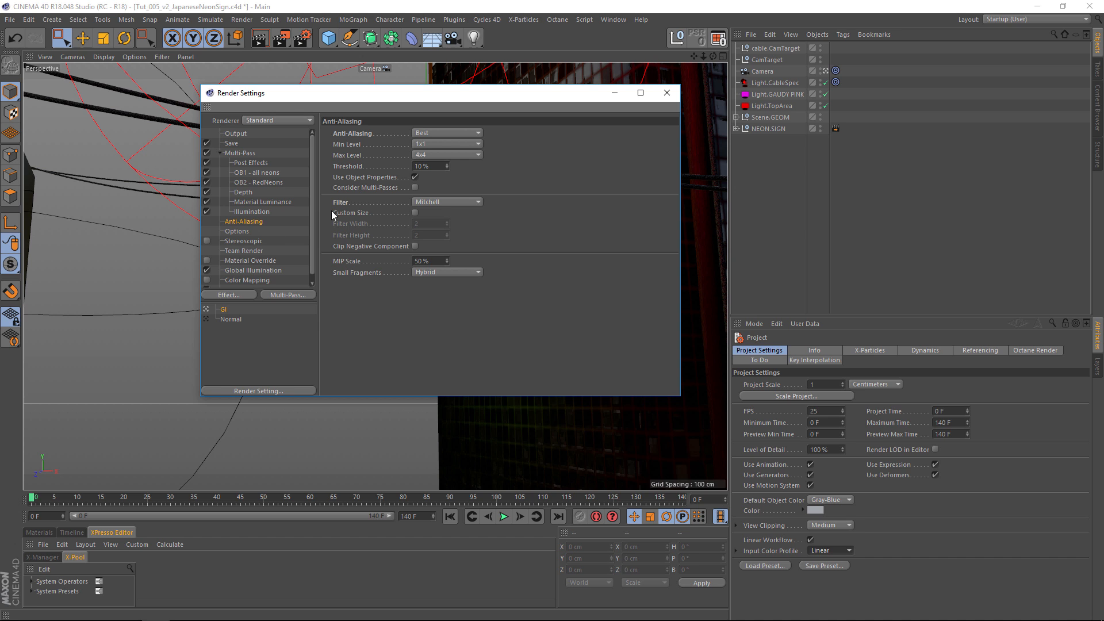
left_click(426, 133)
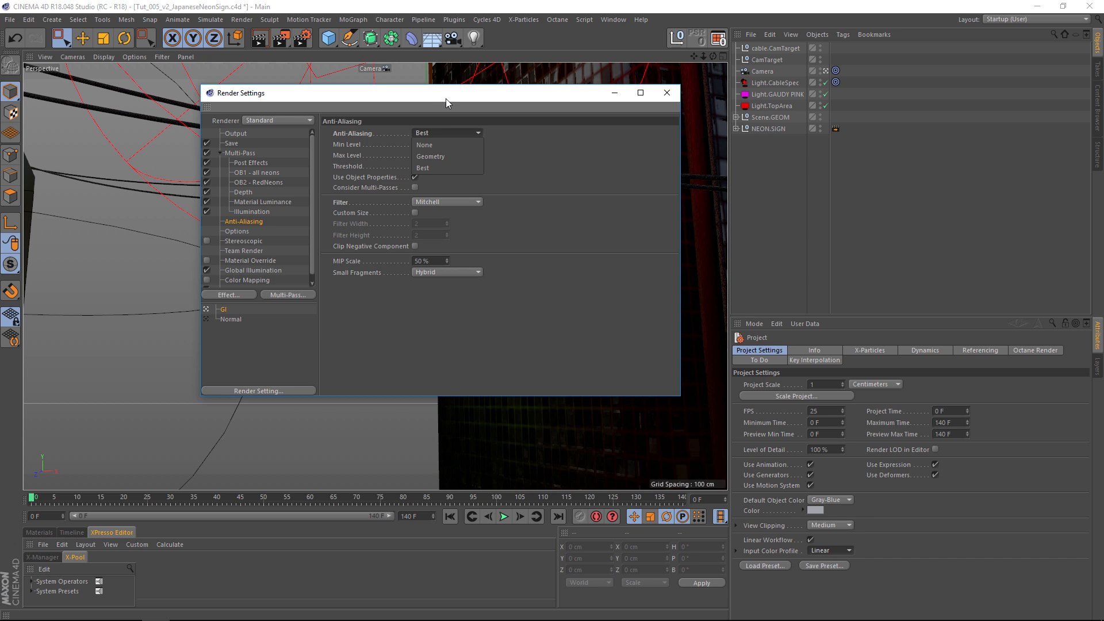
left_click(430, 168)
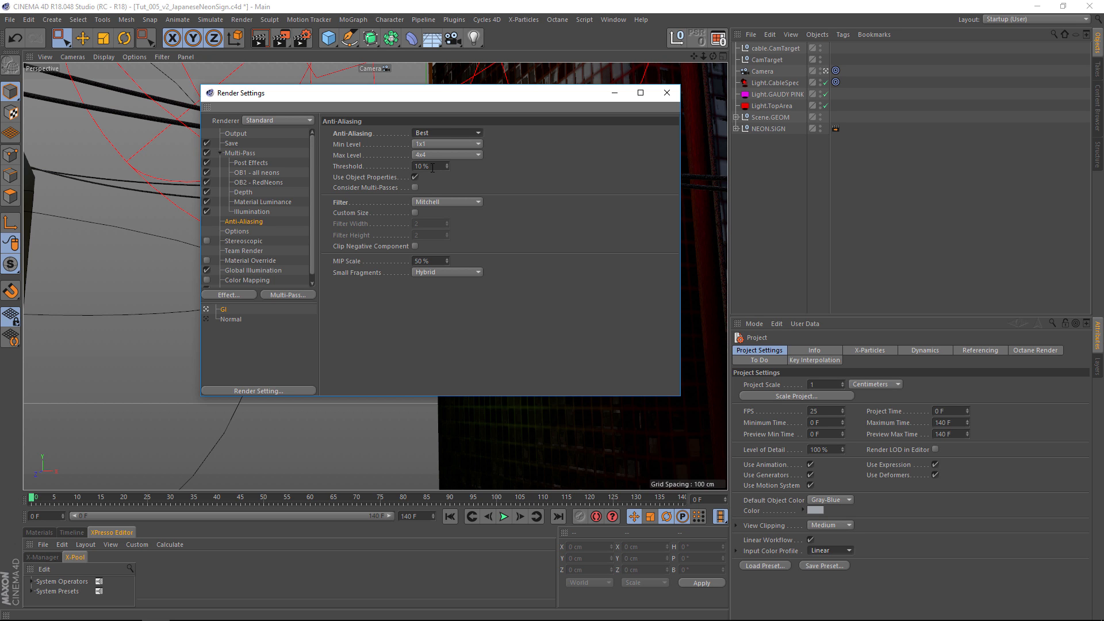
left_click(446, 201)
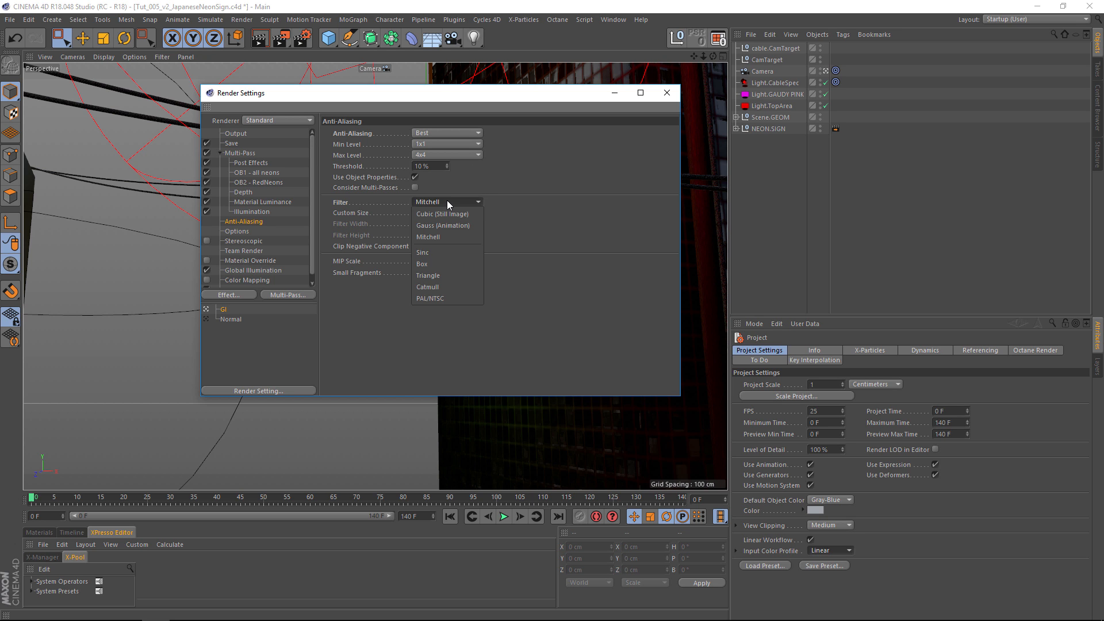
left_click(564, 184)
Expand the NEON.SIGN and Scene.GEOM groups and inspect the External Compositing tags on the Poster and NEON.SIGN.
left_click(232, 143)
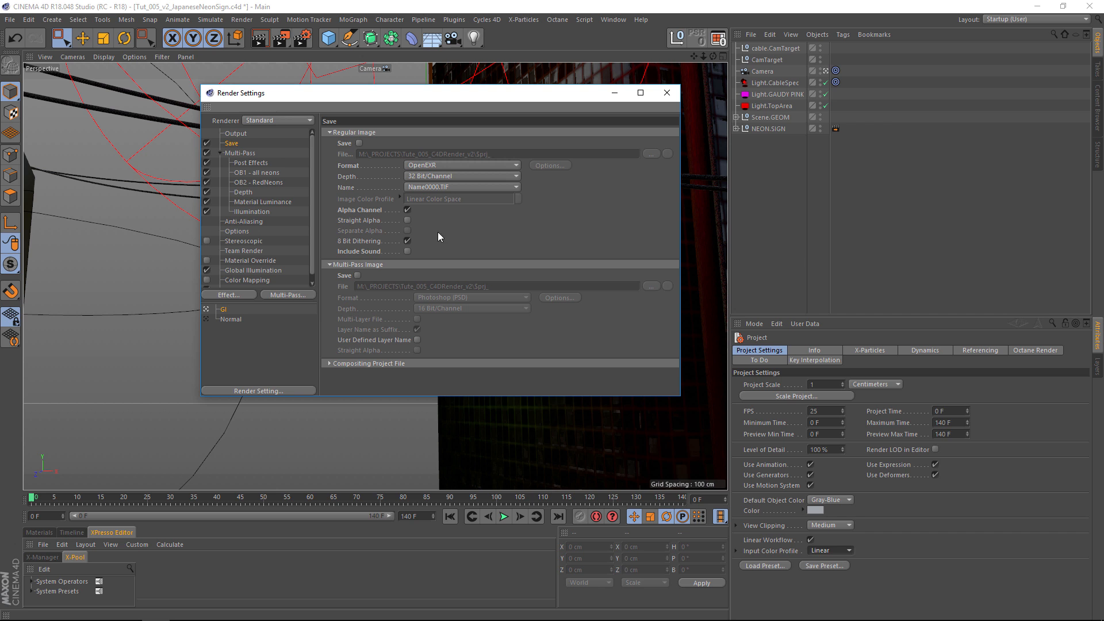
left_click_drag(423, 93, 308, 95)
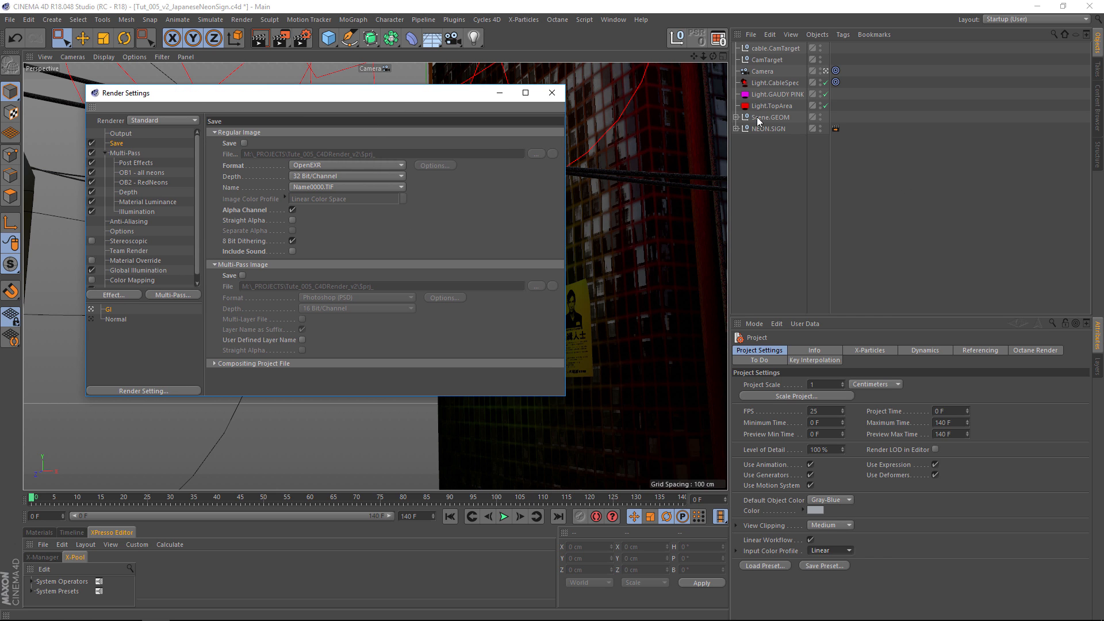
left_click(736, 129)
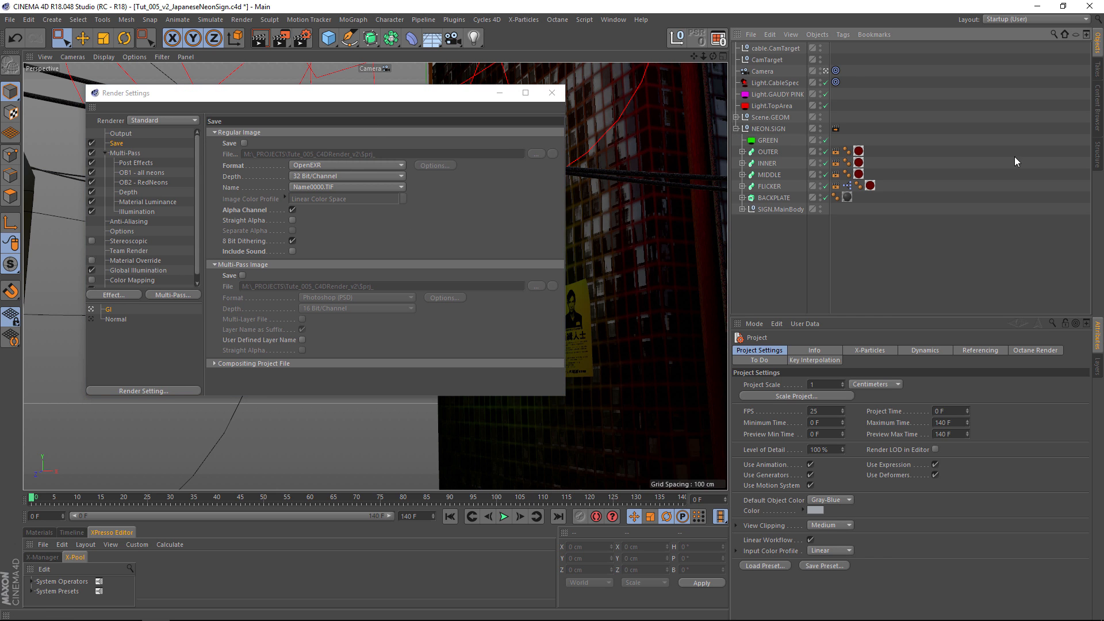
left_click(742, 209)
left_click(736, 117)
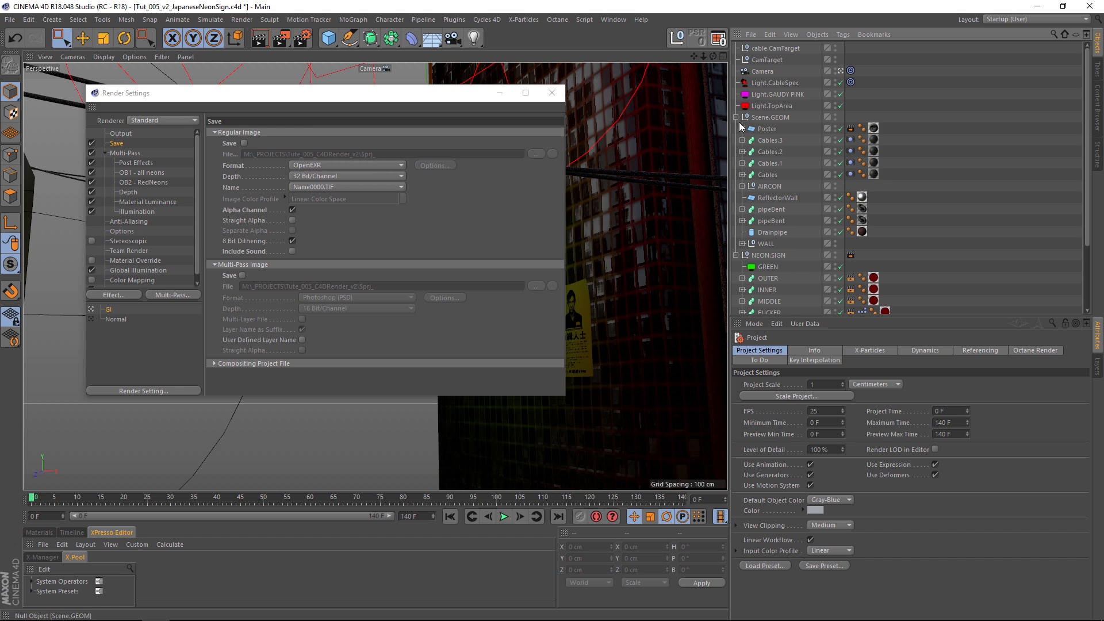
left_click(851, 129)
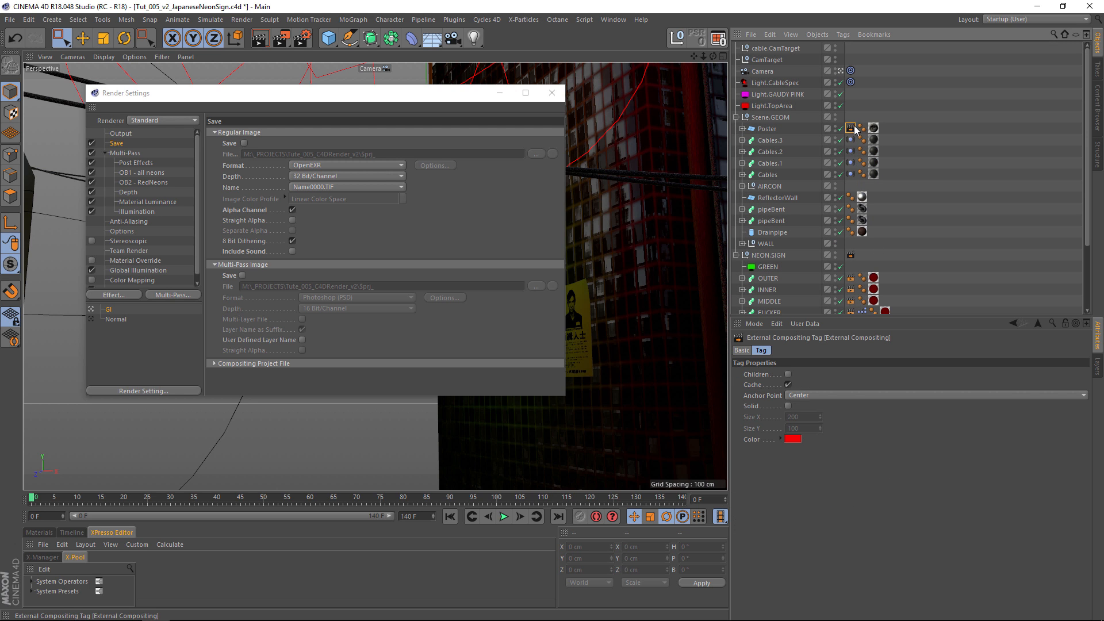
left_click(851, 255)
left_click(768, 255)
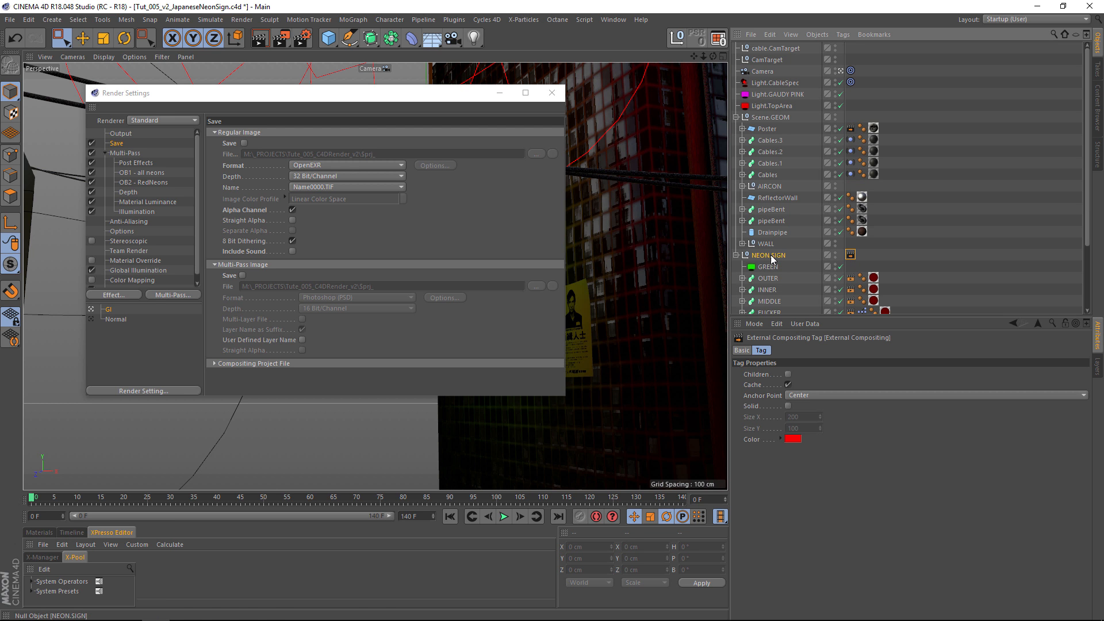
left_click_drag(312, 93, 342, 131)
left_click_drag(489, 132, 386, 149)
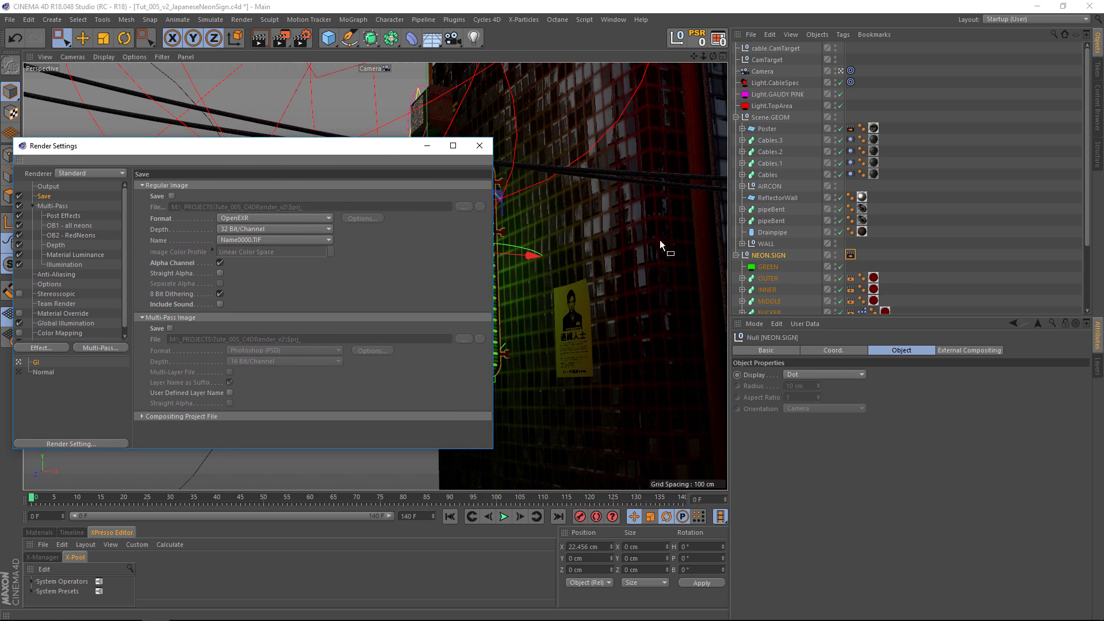
left_click(850, 255)
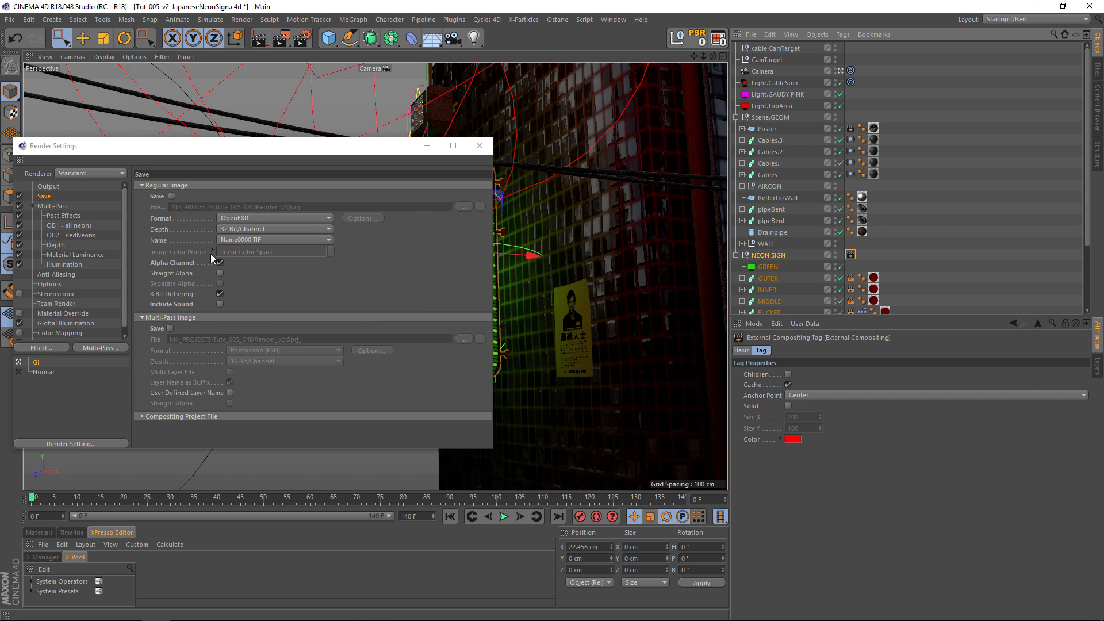
Expand the Compositing Project File section of the Save settings and examine its After Effects export options.
left_click(142, 417)
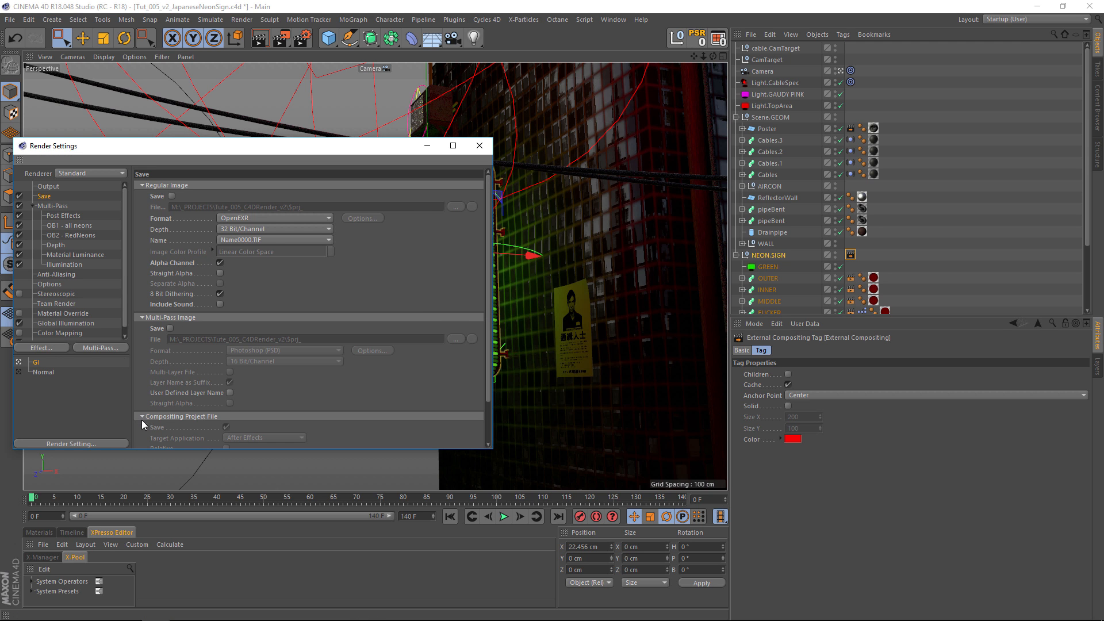
left_click_drag(488, 283, 484, 333)
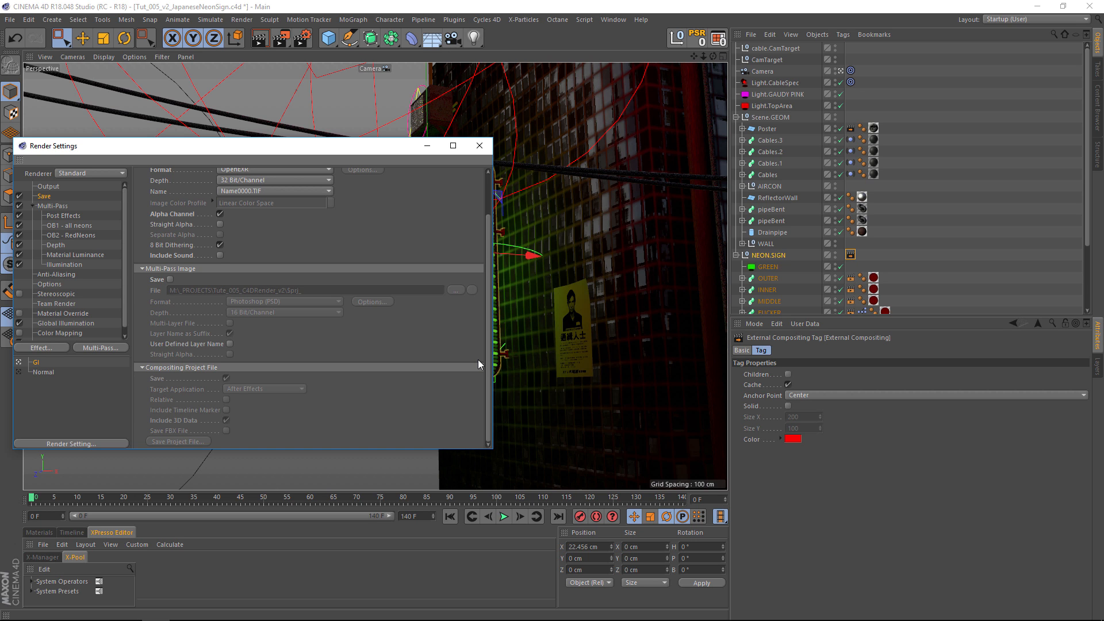
left_click_drag(490, 349, 418, 247)
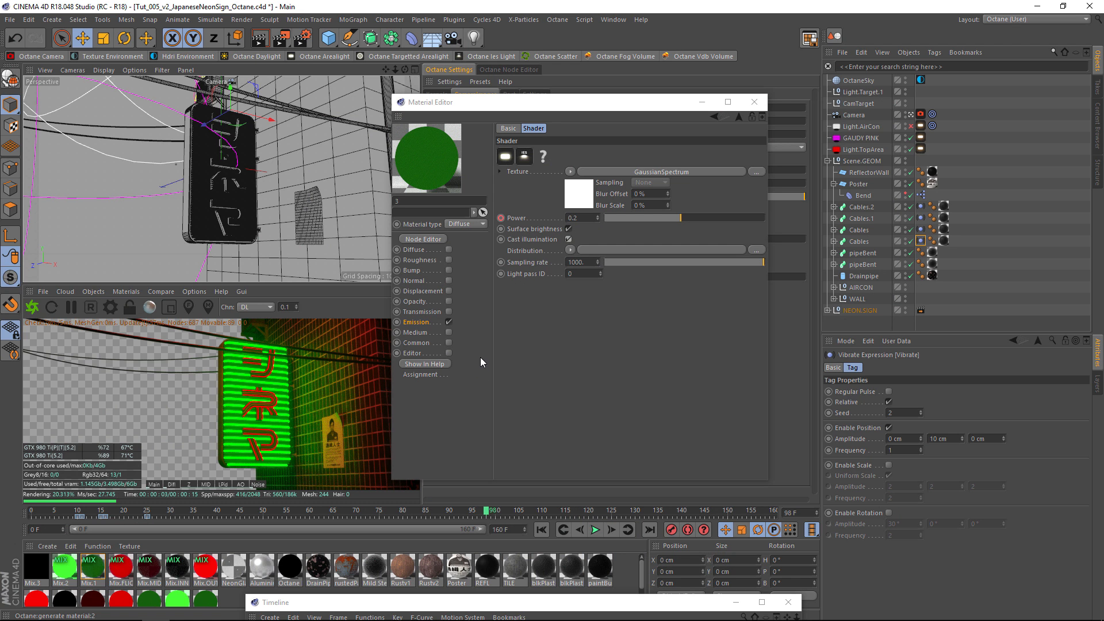
Move the green emission material's editor clear of the Octane settings and close it.
left_click_drag(493, 102, 494, 159)
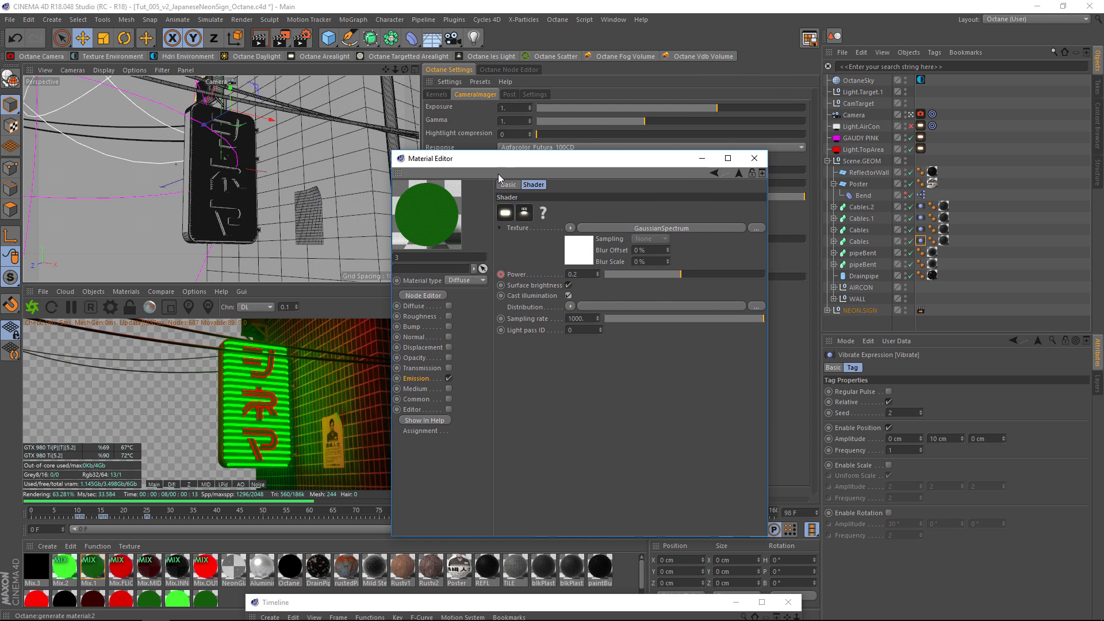
left_click_drag(557, 163, 501, 206)
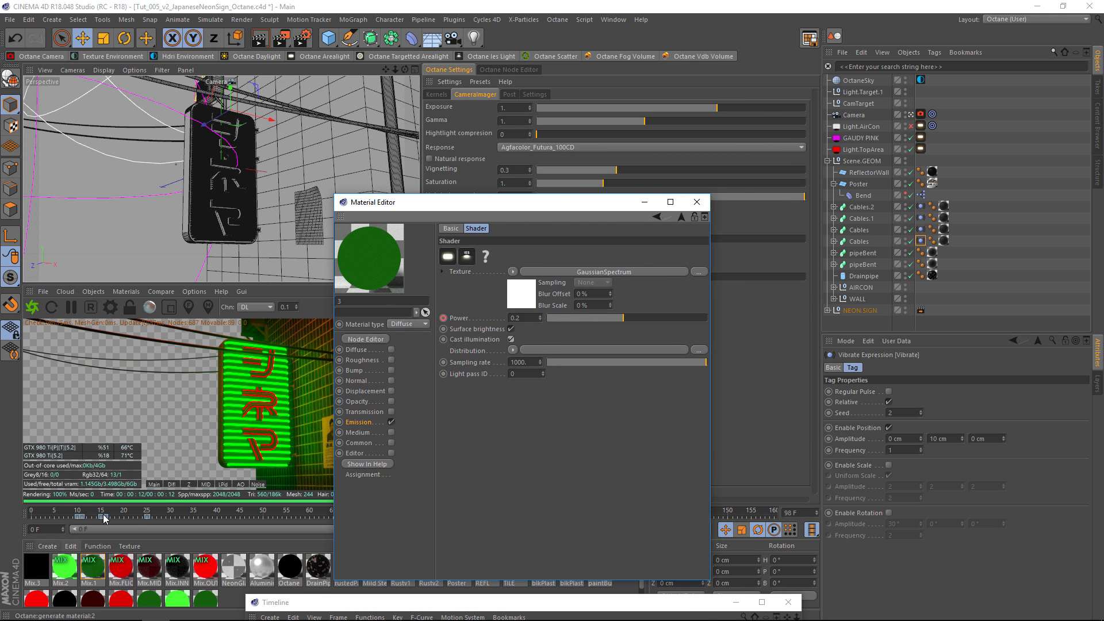
left_click(696, 202)
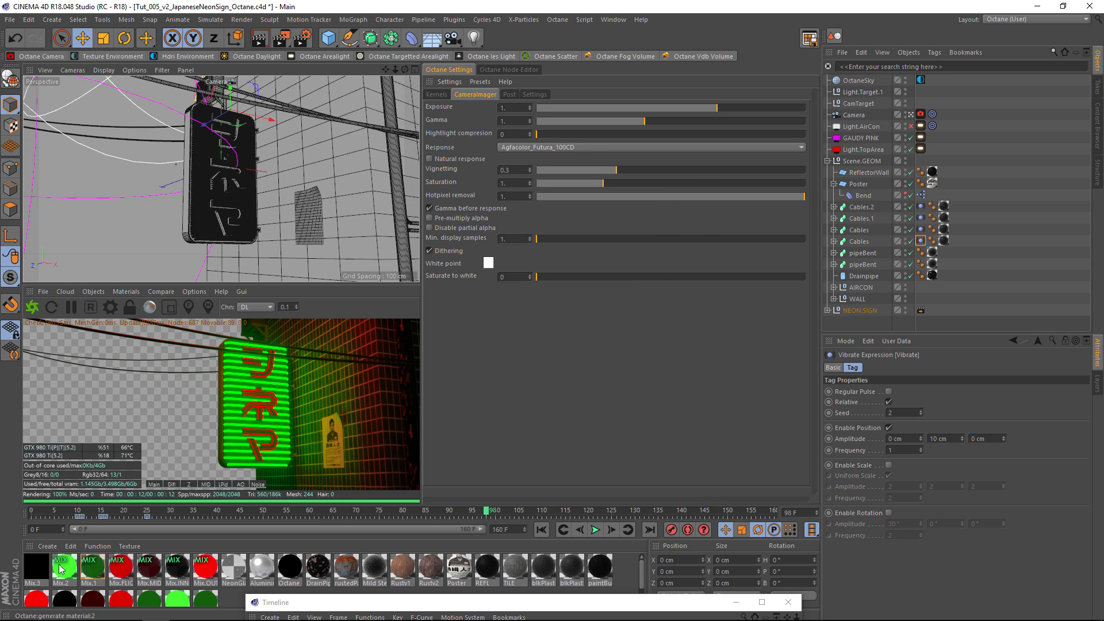
Create a new Octane Diffuse material.
left_click(47, 546)
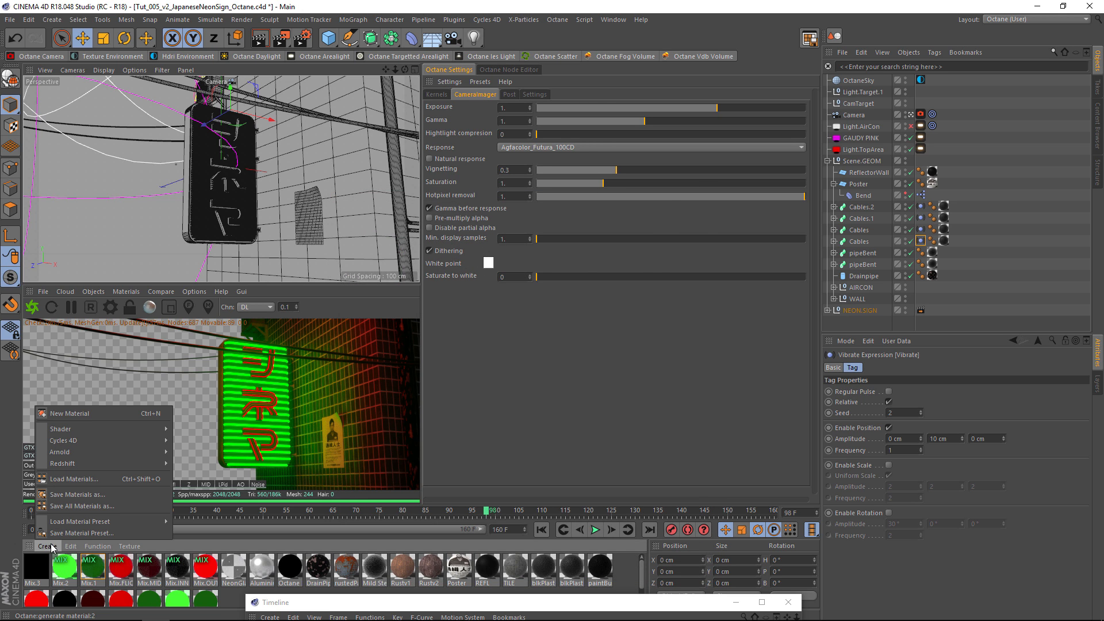
left_click(107, 296)
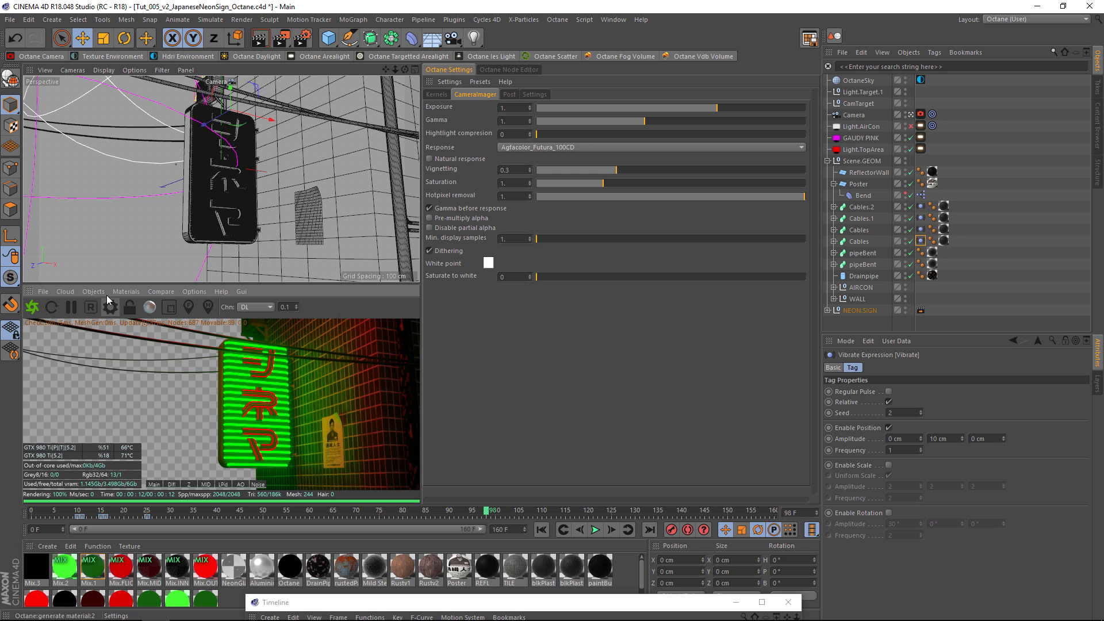
left_click(125, 292)
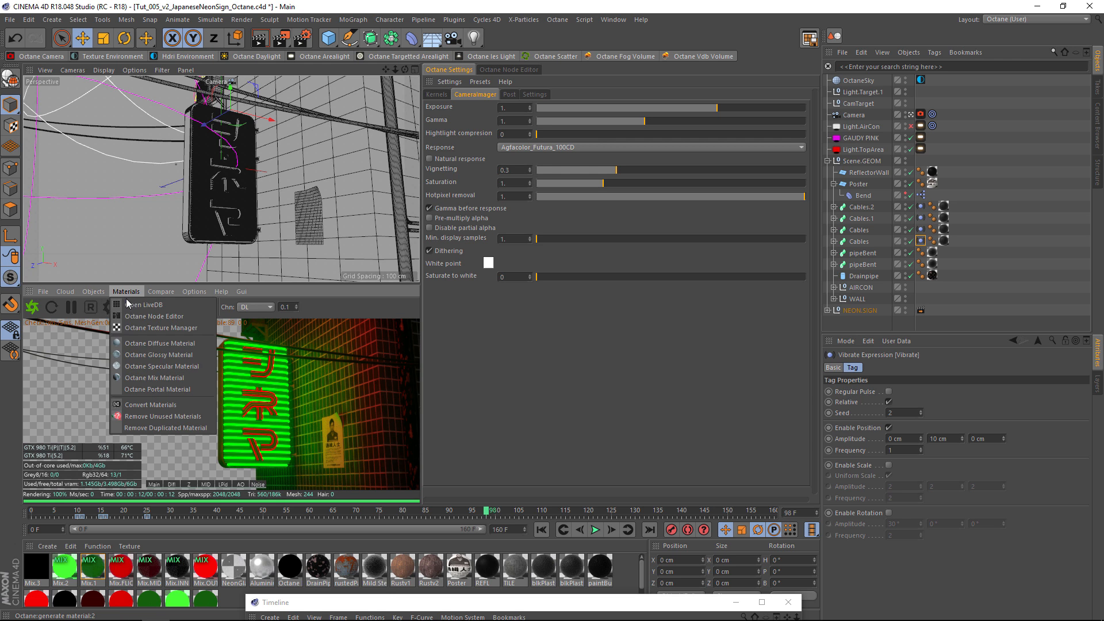
left_click(147, 344)
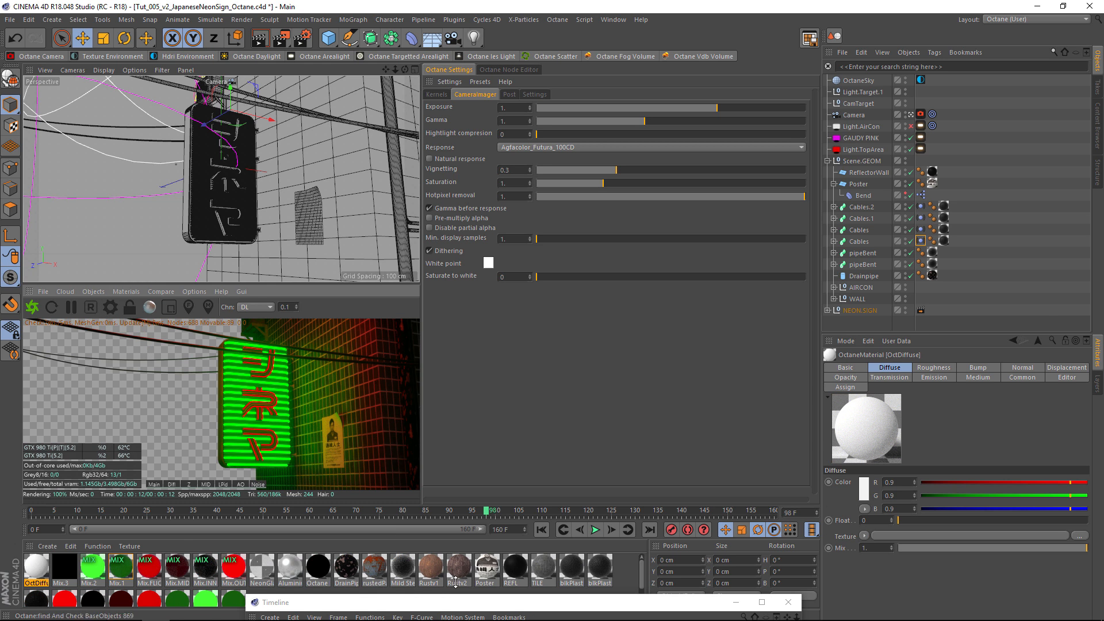
Turn off every channel of the new OctDiffuse material except Emission.
left_click(846, 369)
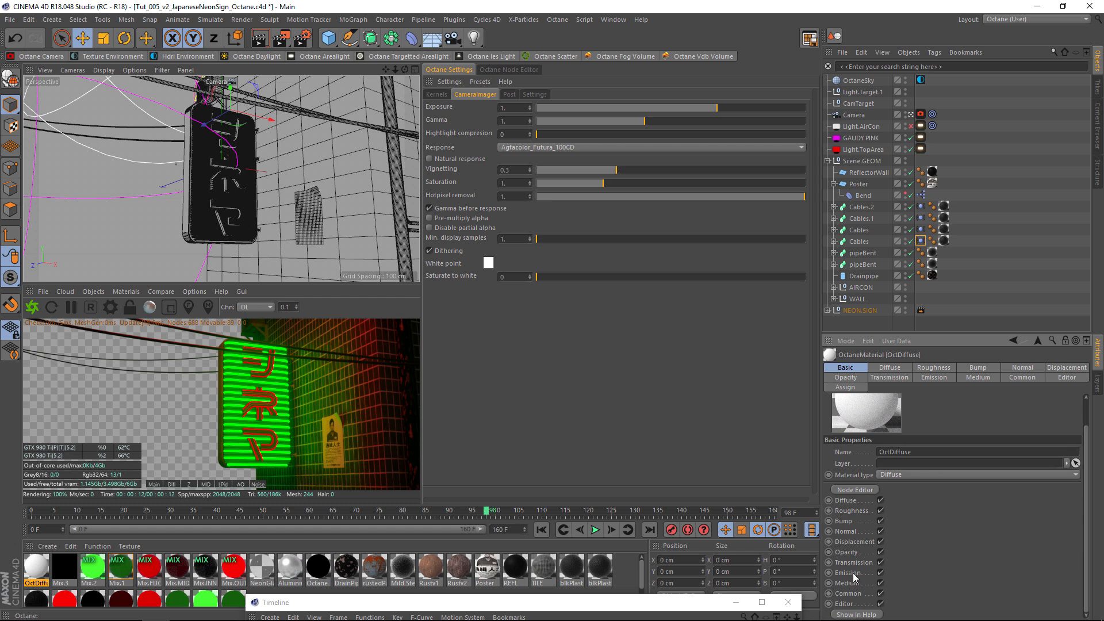
left_click(881, 500)
left_click(880, 511)
left_click(881, 521)
left_click(880, 531)
left_click(881, 541)
left_click(881, 552)
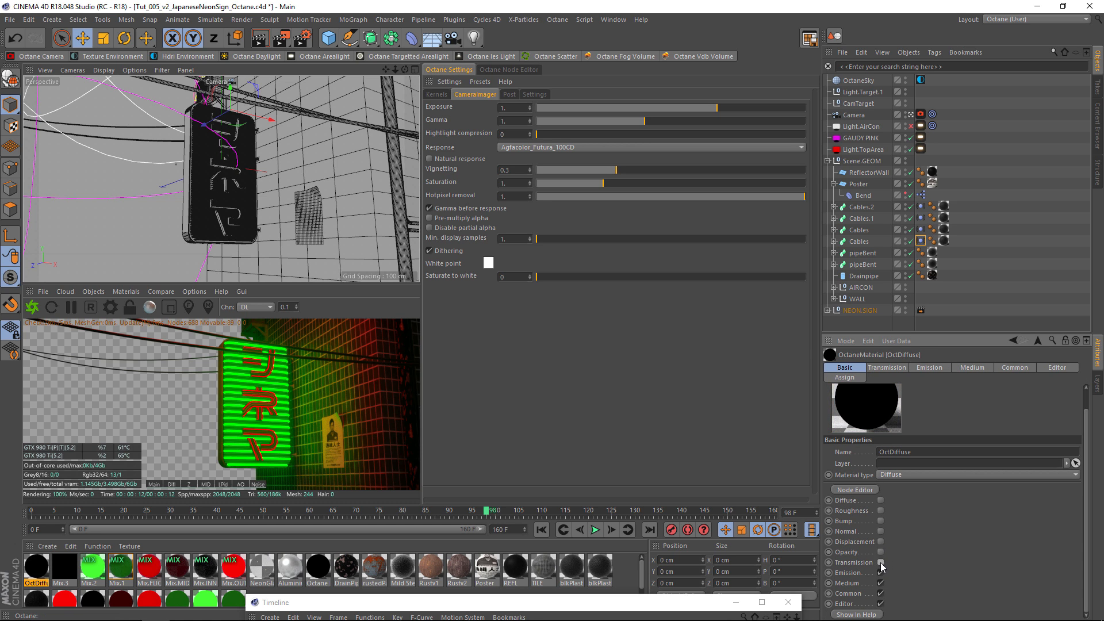
left_click(881, 563)
left_click(881, 584)
left_click(880, 593)
left_click(881, 603)
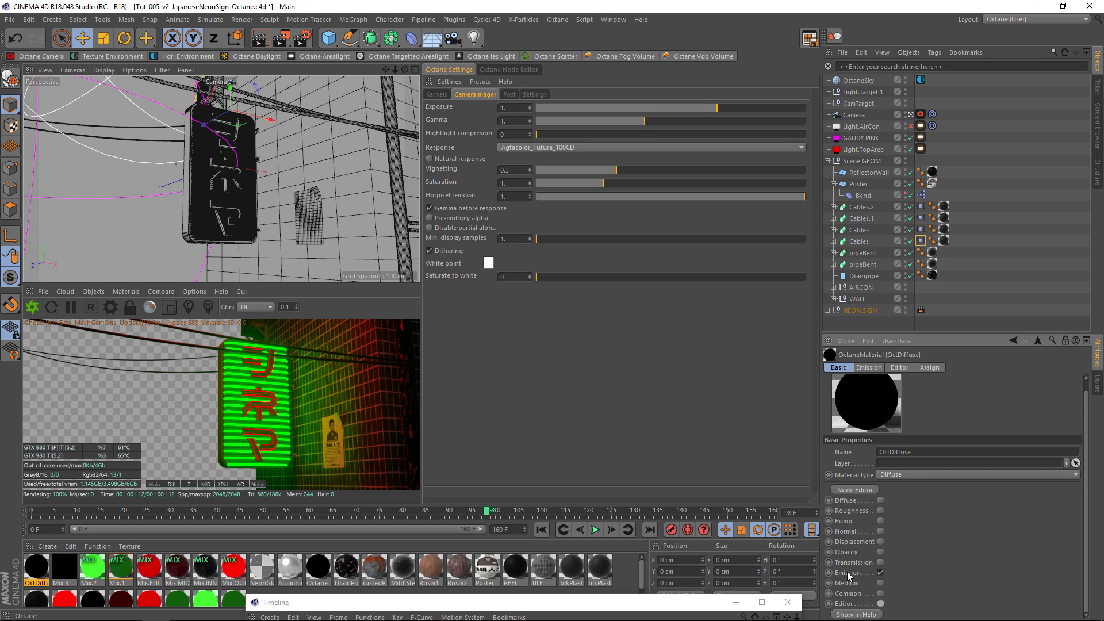
Try a Blackbody emission in the new material's Emission channel and view its shader settings.
left_click(868, 368)
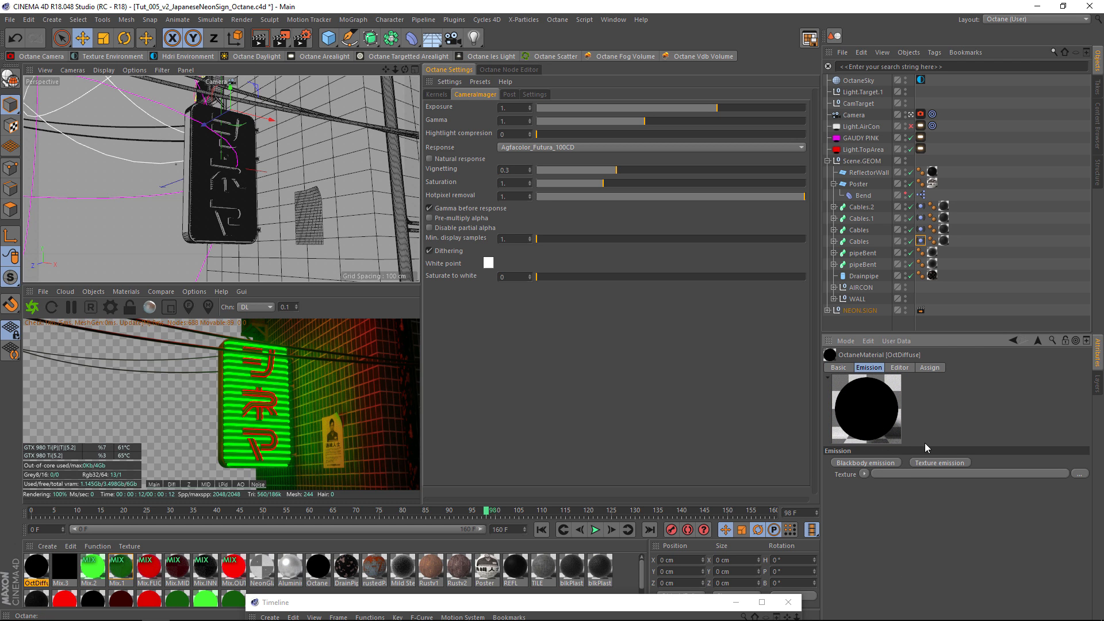
left_click(858, 463)
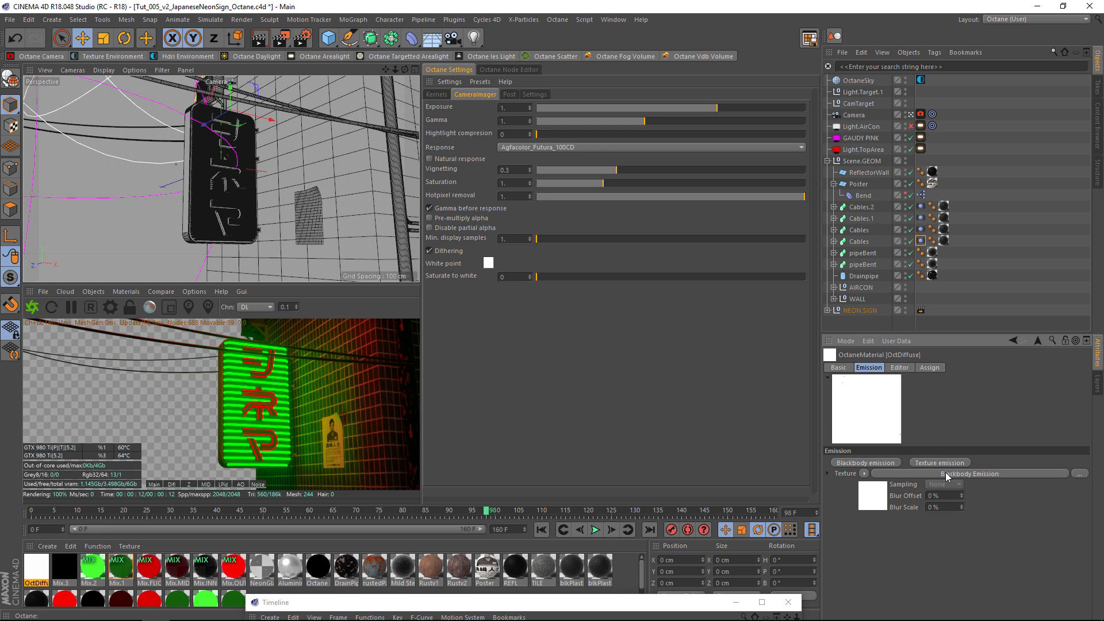
left_click(949, 474)
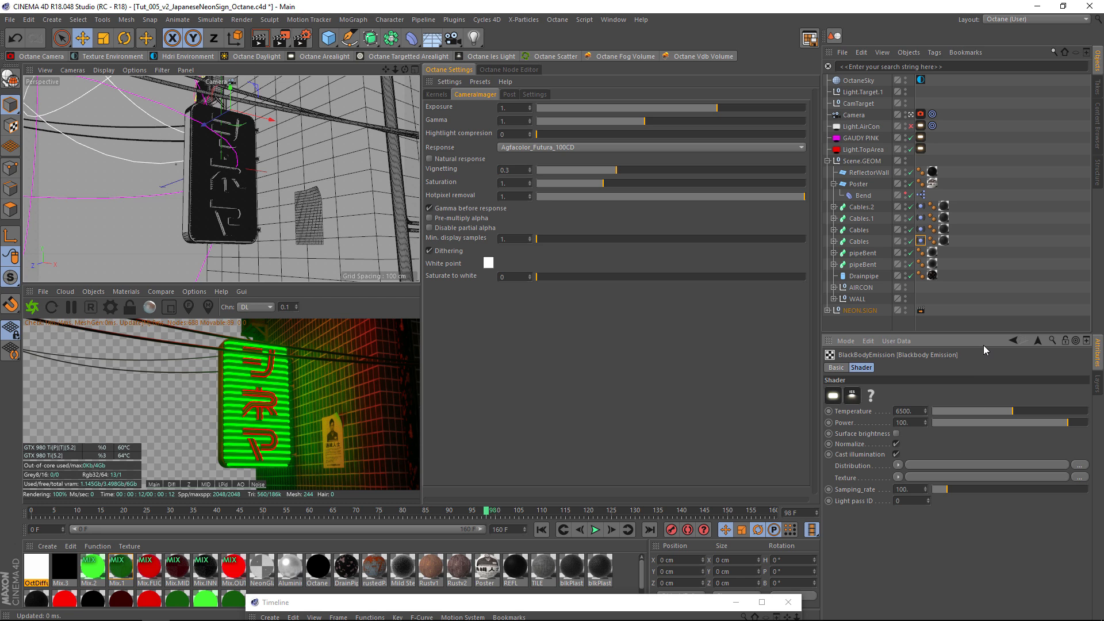
left_click(1037, 341)
Give the material a Texture Emission and load a Gaussian Spectrum shader as its texture.
left_click(932, 464)
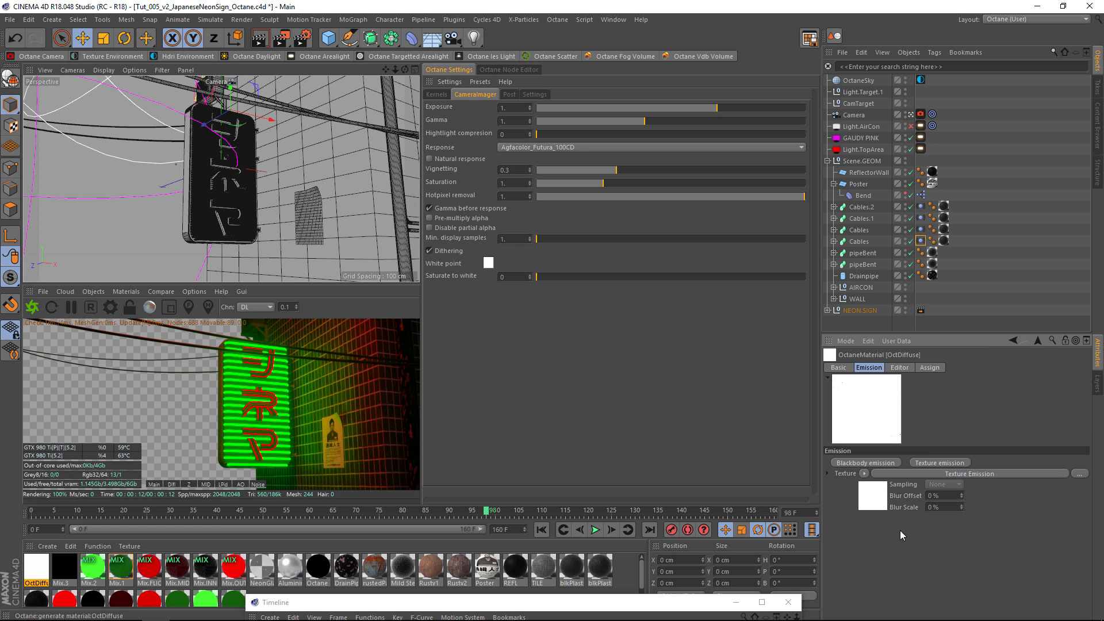
left_click(898, 473)
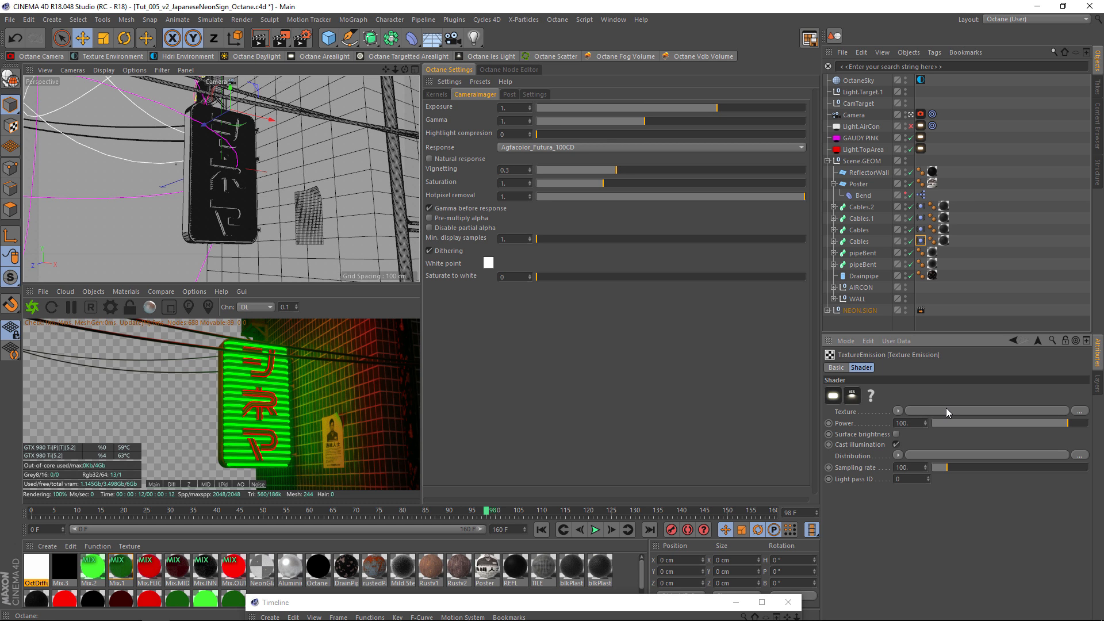
left_click(897, 410)
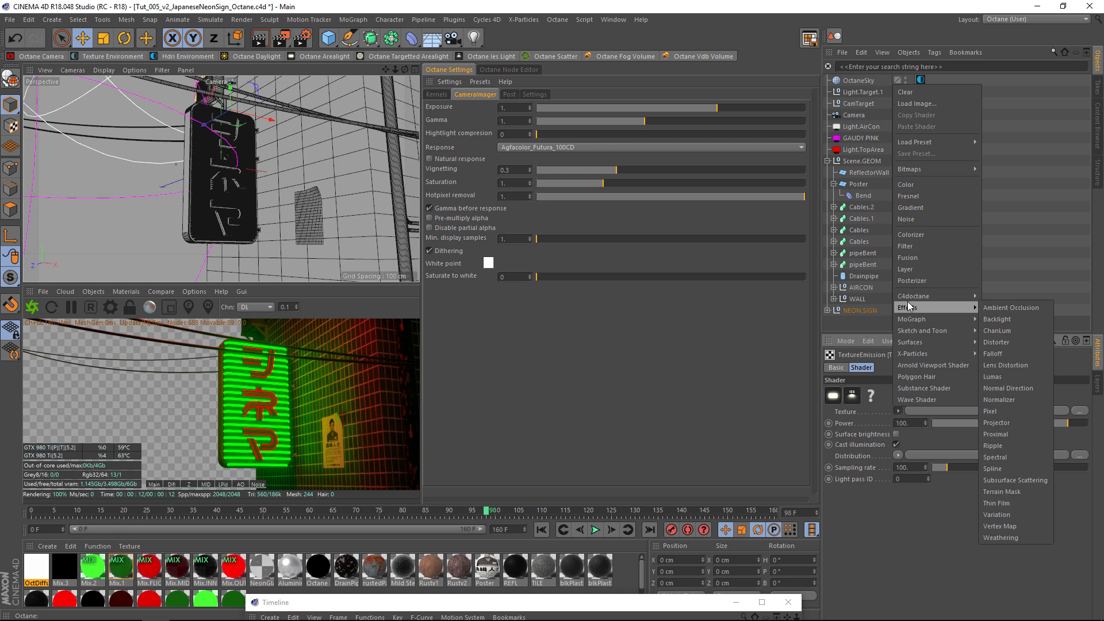
mouse_move(920, 296)
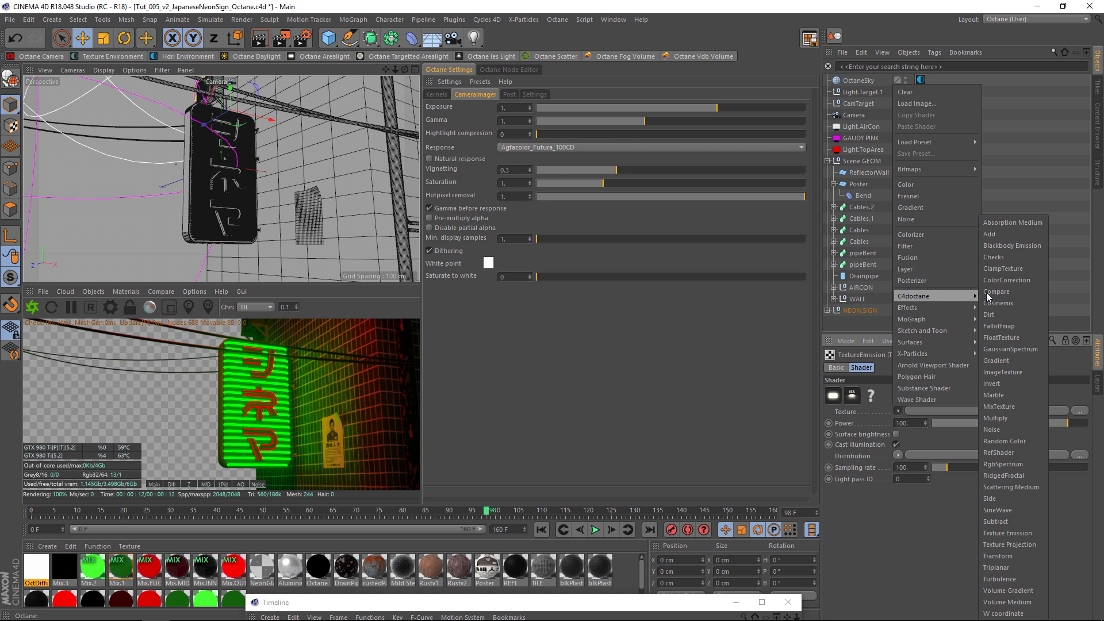
left_click(1010, 349)
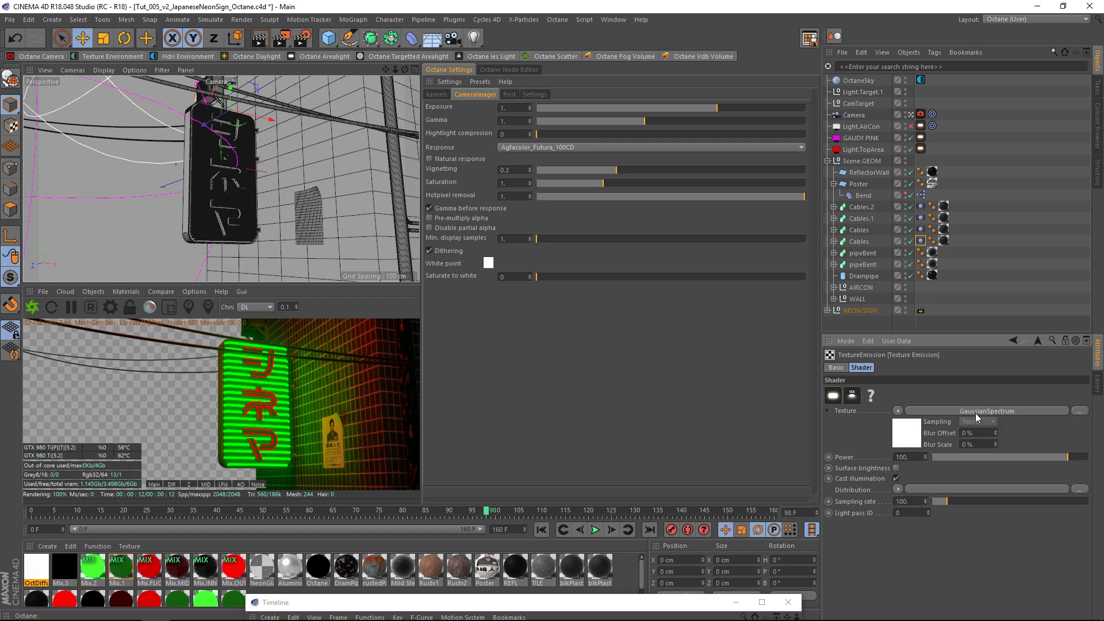
Set the GaussianSpectrum's width to about 0.024 and lower its wavelength until the emission turns cyan.
left_click(976, 414)
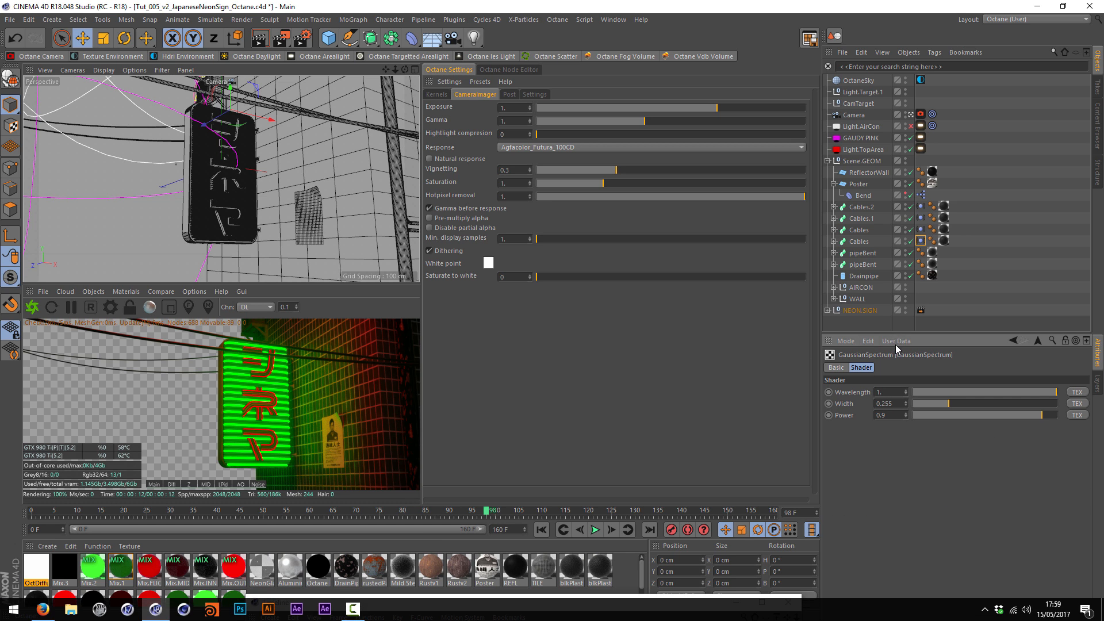
left_click_drag(899, 335, 898, 238)
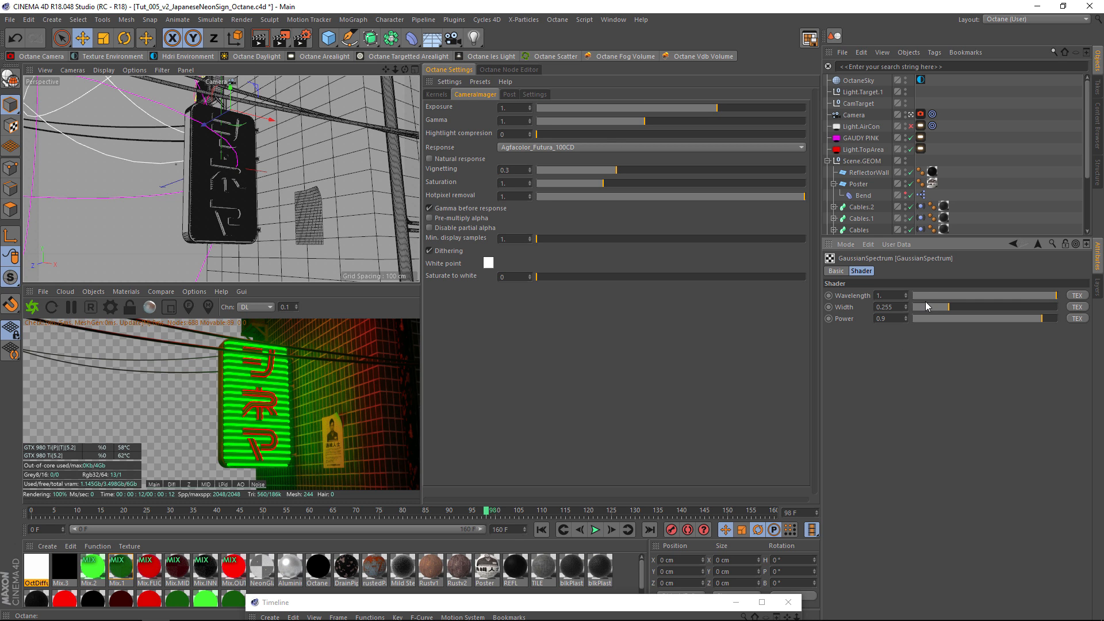
double_click(899, 308)
left_click_drag(948, 311, 918, 316)
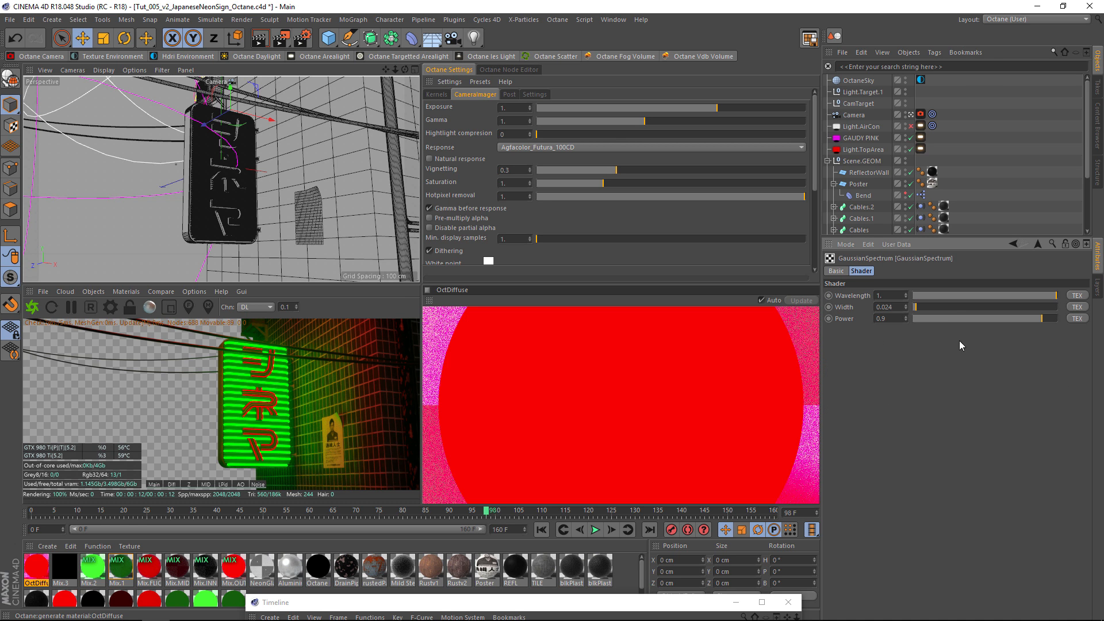
left_click_drag(1037, 296, 1006, 294)
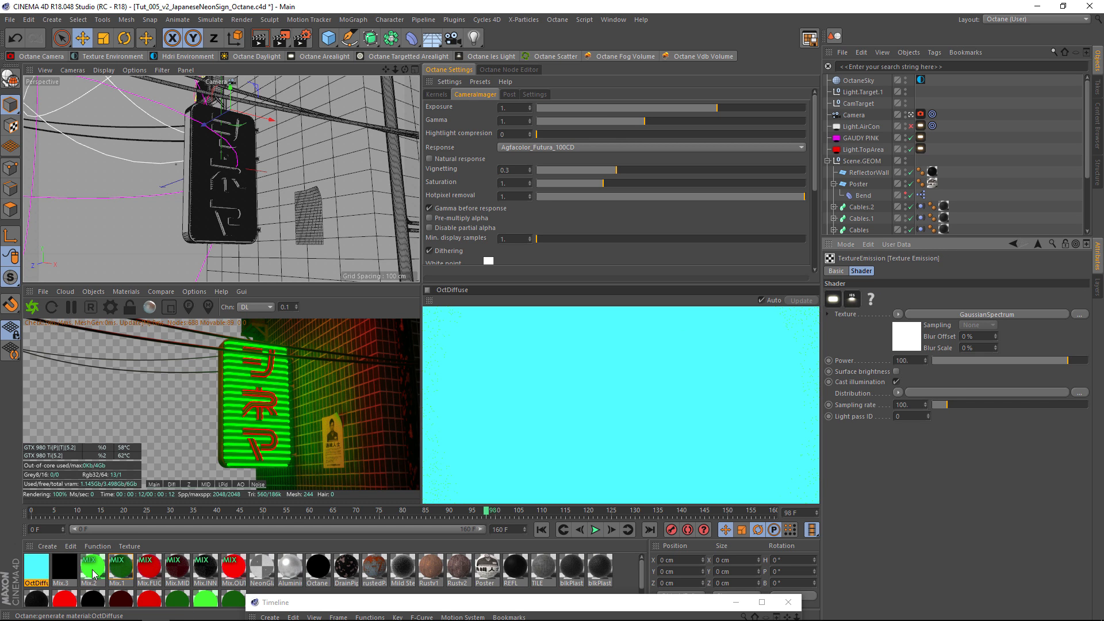
Examine the Mix.2 material and open the Texture Emission shader of its green emission material 2.
left_click(93, 570)
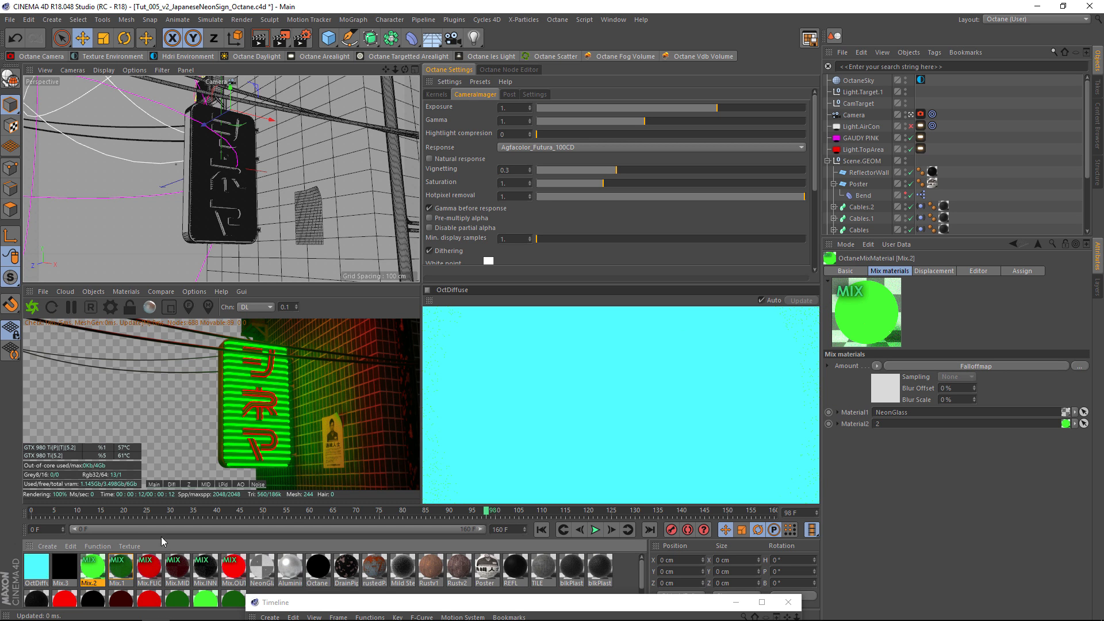
scroll(184, 572, "down", 1)
left_click(205, 587)
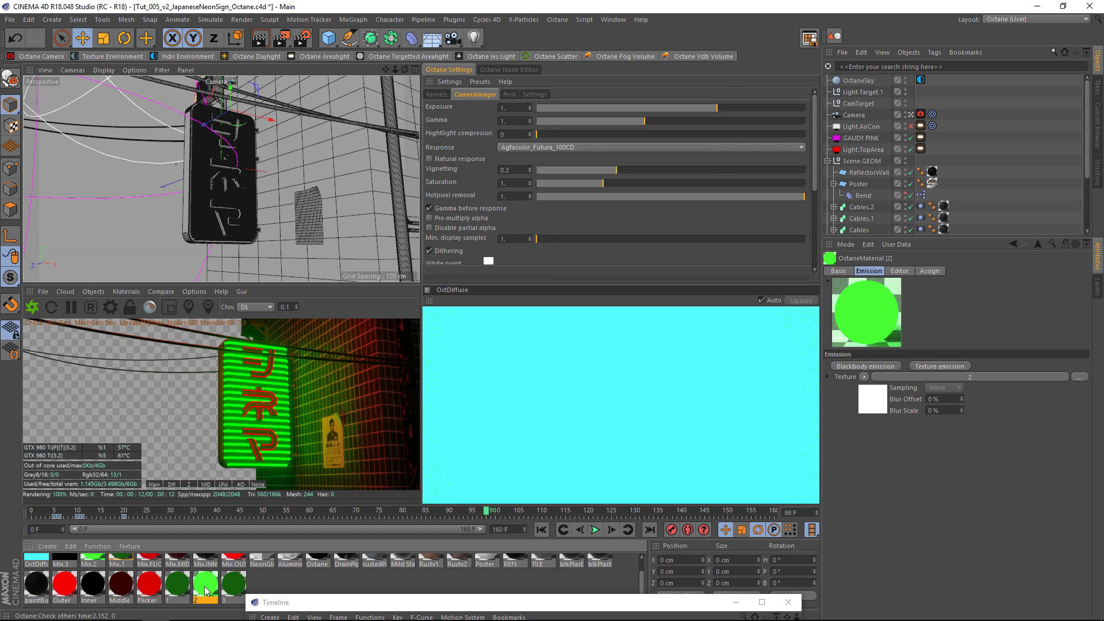
double_click(205, 587)
left_click_drag(401, 77, 696, 134)
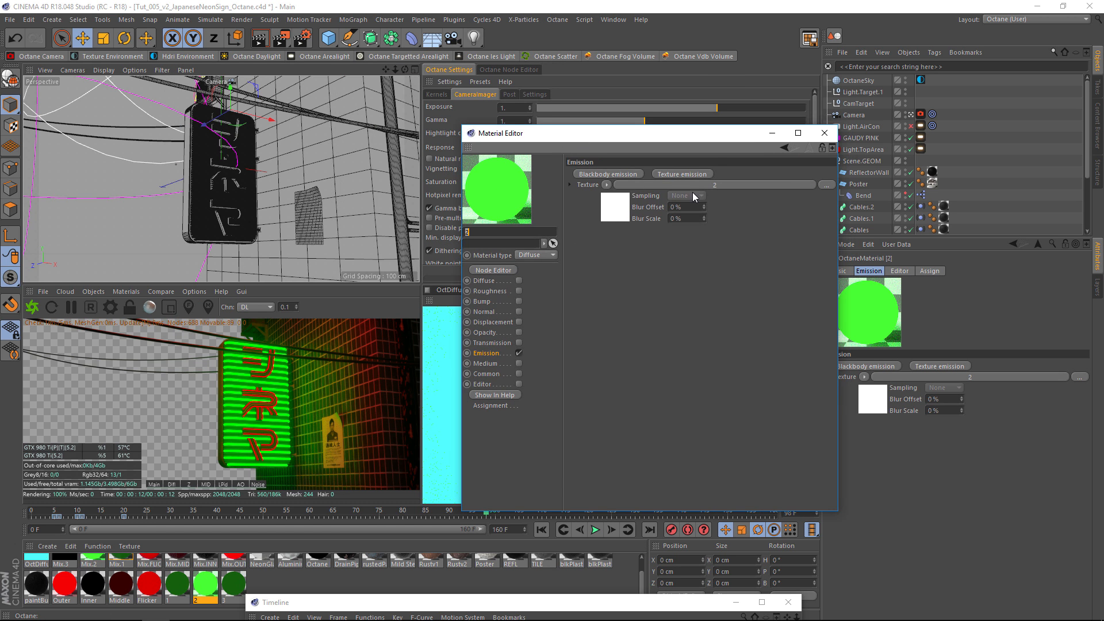
left_click(685, 185)
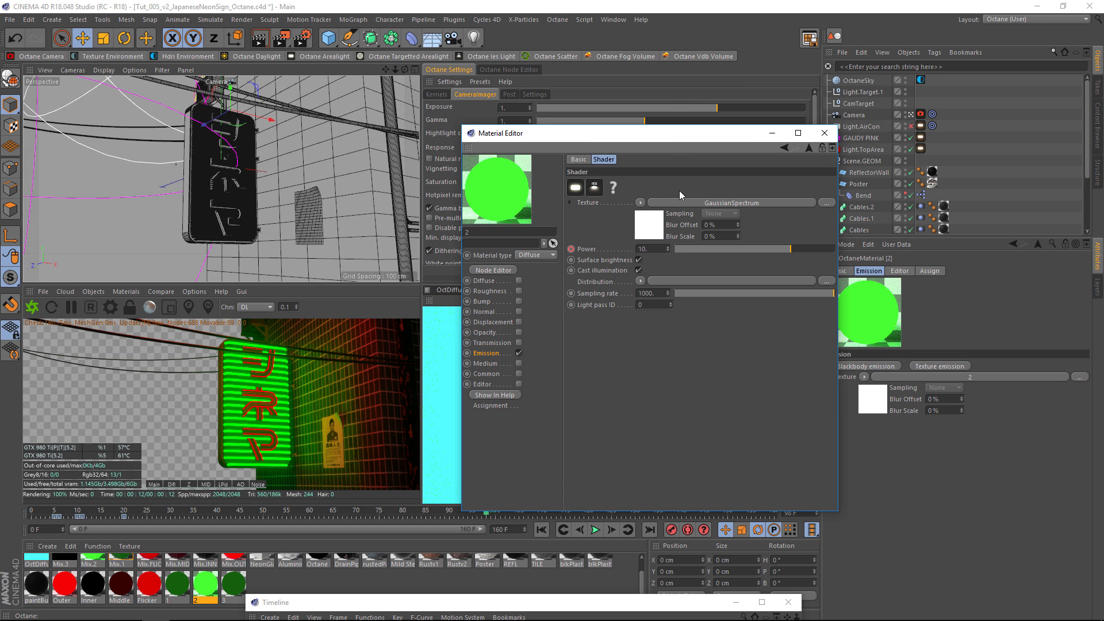
Compare the render with Surface brightness and Cast illumination switched off, restore both, and inspect the Sampling rate.
left_click(638, 260)
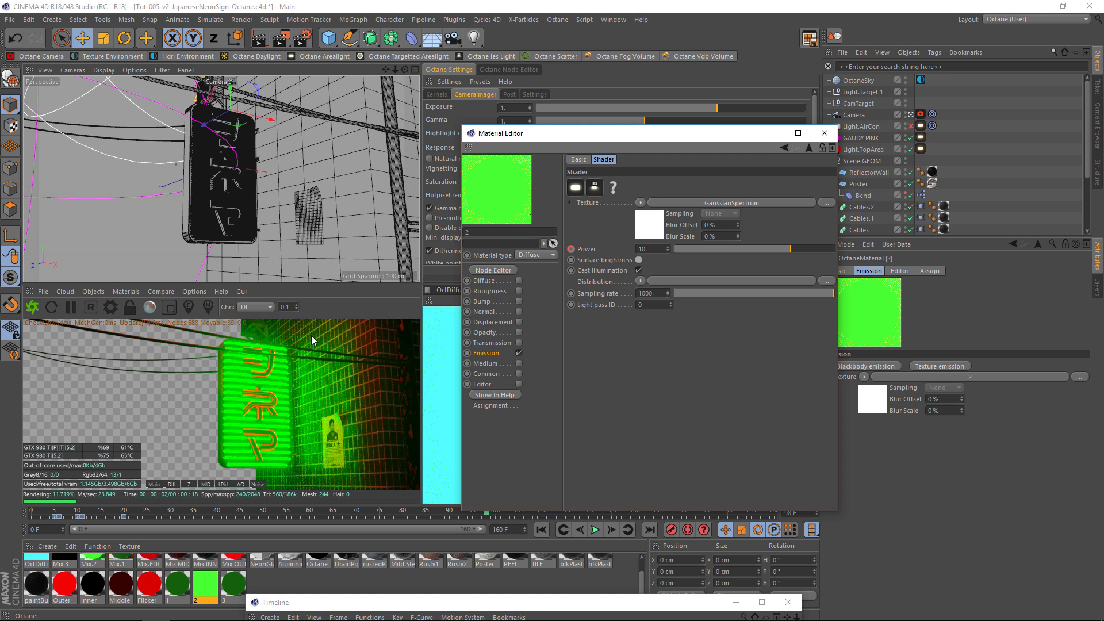
left_click(637, 271)
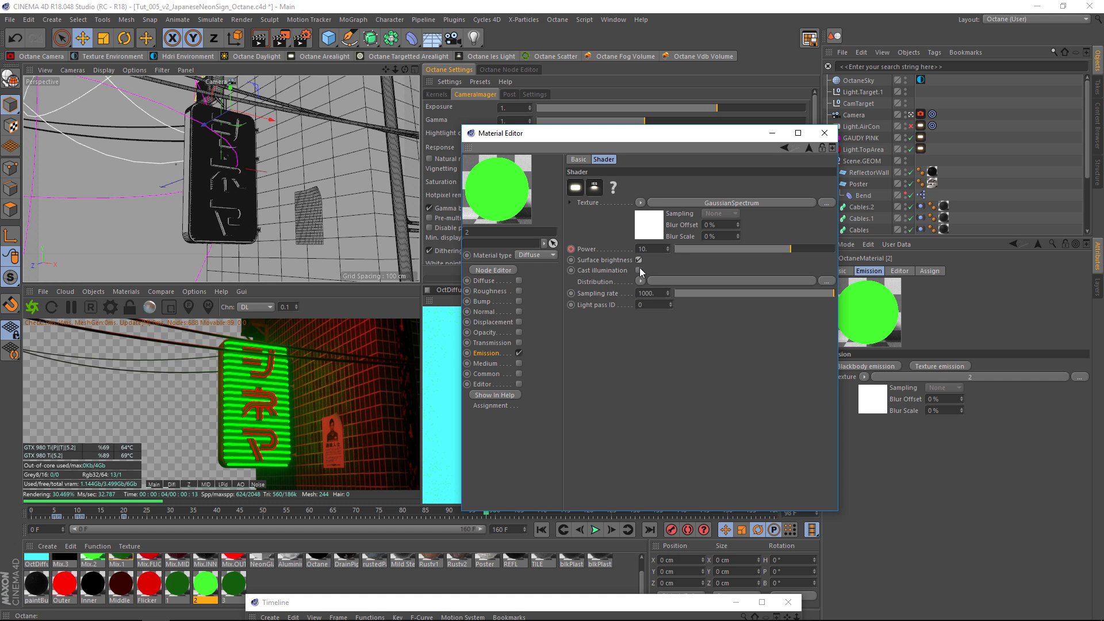
left_click(638, 269)
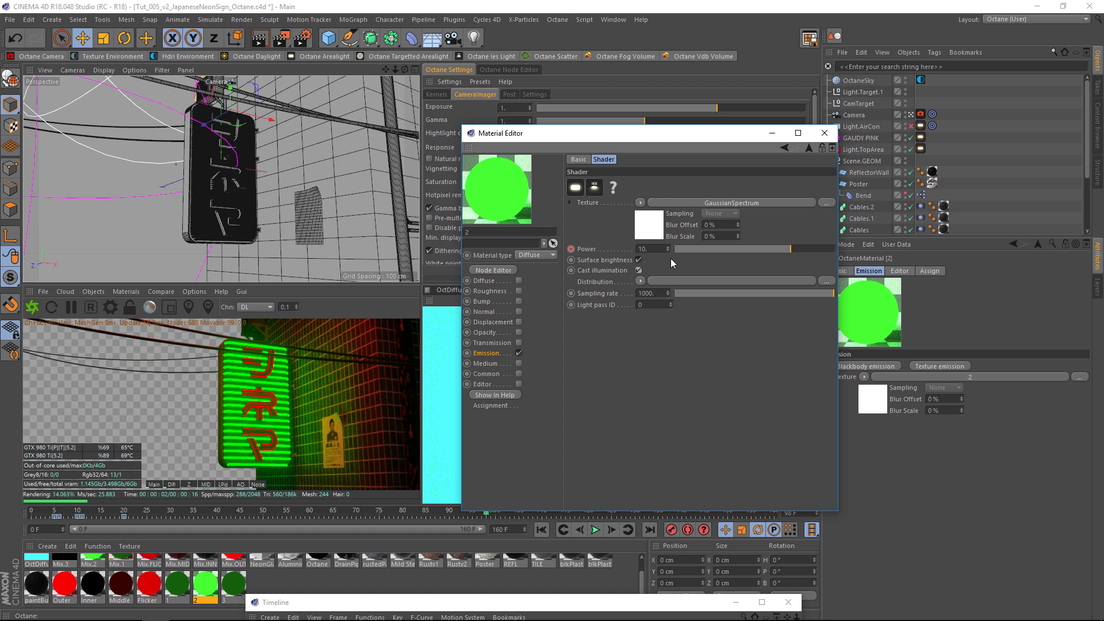
left_click(585, 294)
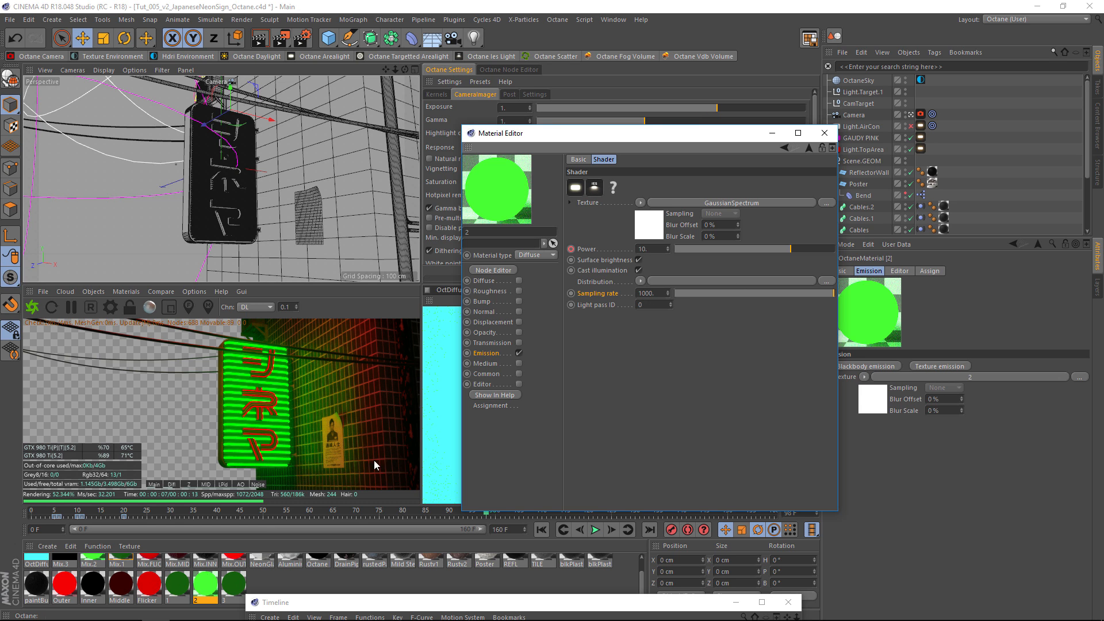
left_click(649, 293)
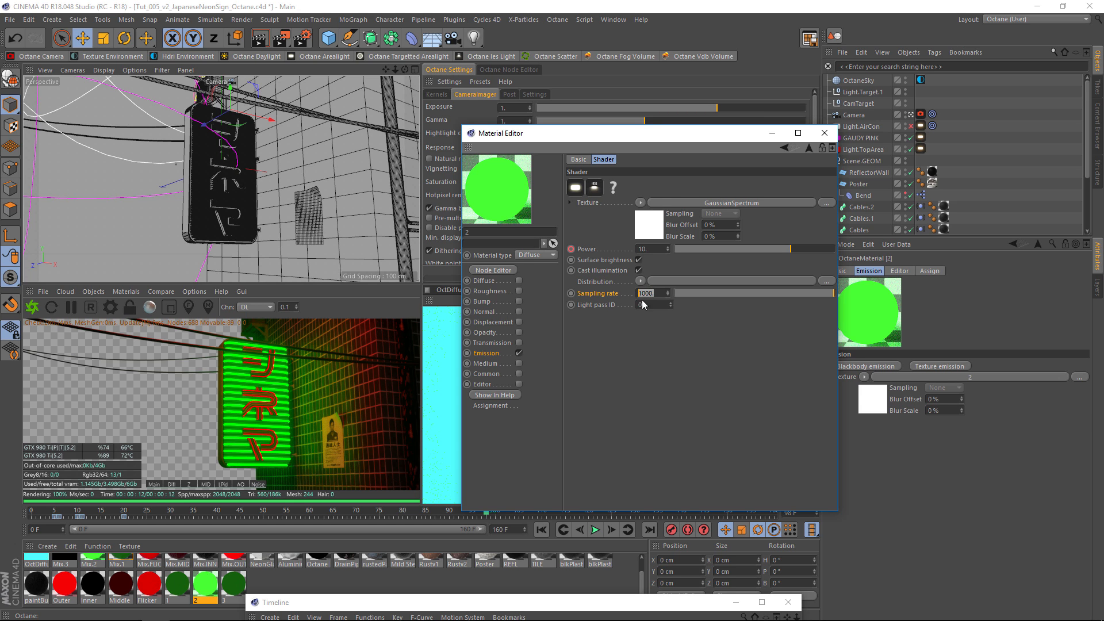
Review the mix settings of the Mix.2, Mix.1 and Mix.FLICKER materials.
left_click(95, 558)
left_click(122, 558)
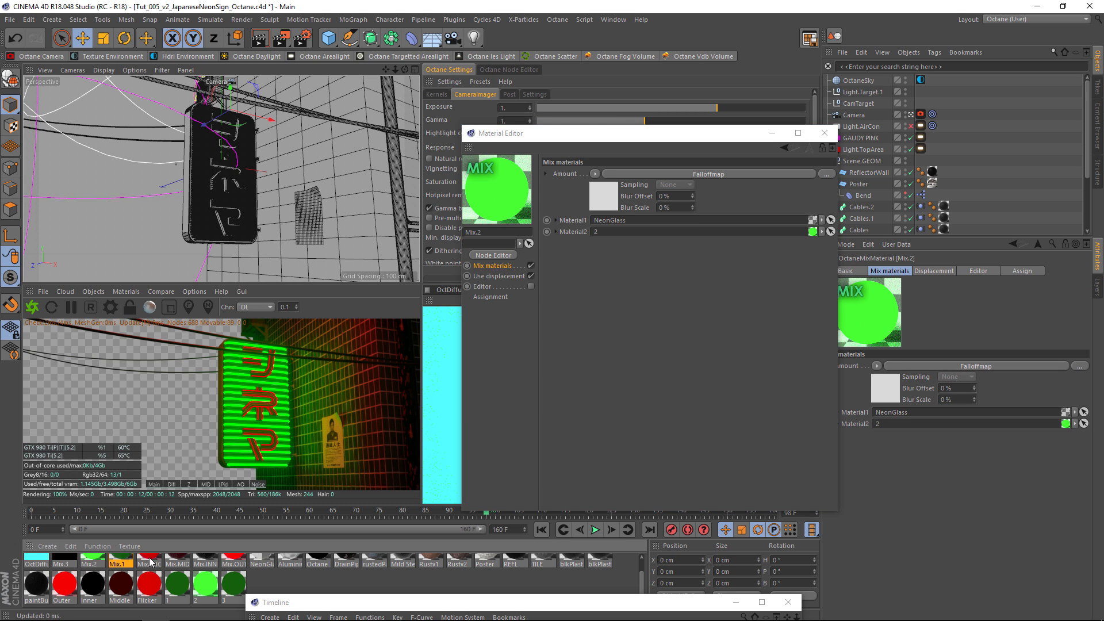
left_click(149, 558)
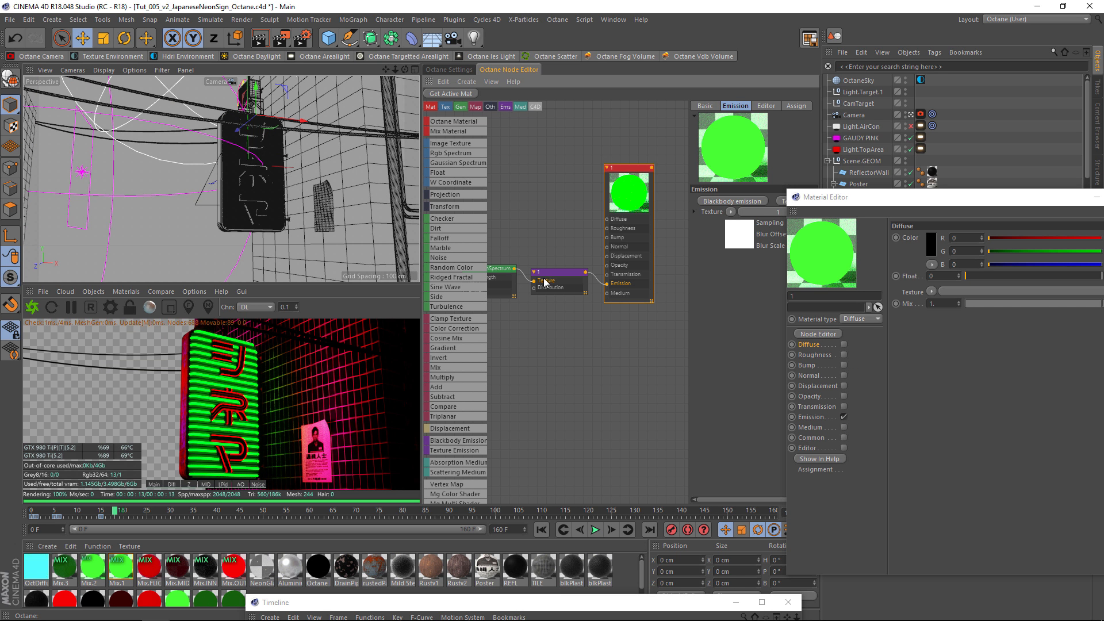
left_click(545, 282)
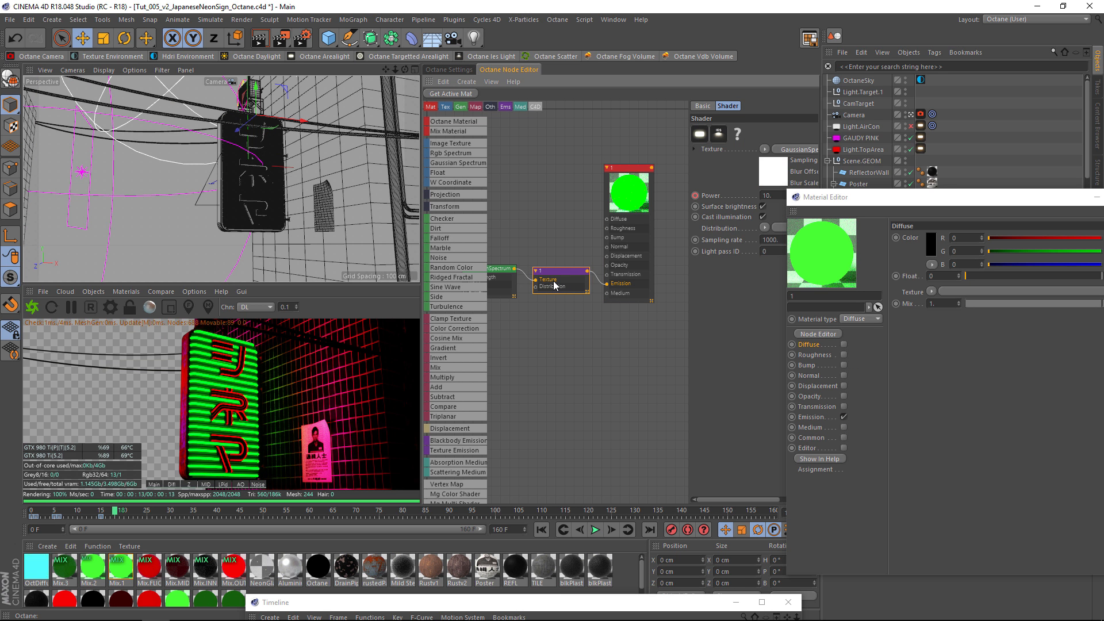
Rearrange the nodes of green emission material 1, move the Material Editor aside and inspect the emission's keyframed Power.
left_click_drag(566, 281, 568, 286)
left_click(501, 272)
mouse_move(538, 332)
middle_mouse_down()
mouse_move(591, 350)
mouse_move(551, 335)
middle_mouse_up()
mouse_move(615, 351)
middle_mouse_down()
mouse_move(637, 380)
mouse_move(599, 361)
middle_mouse_up()
left_click(528, 299)
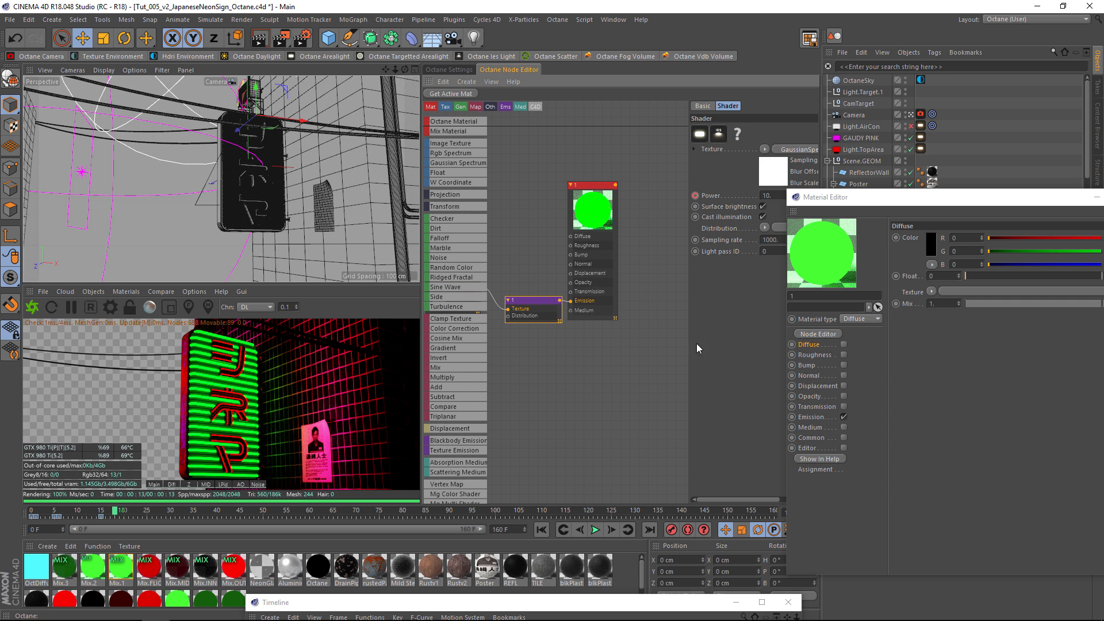
left_click_drag(866, 198, 914, 268)
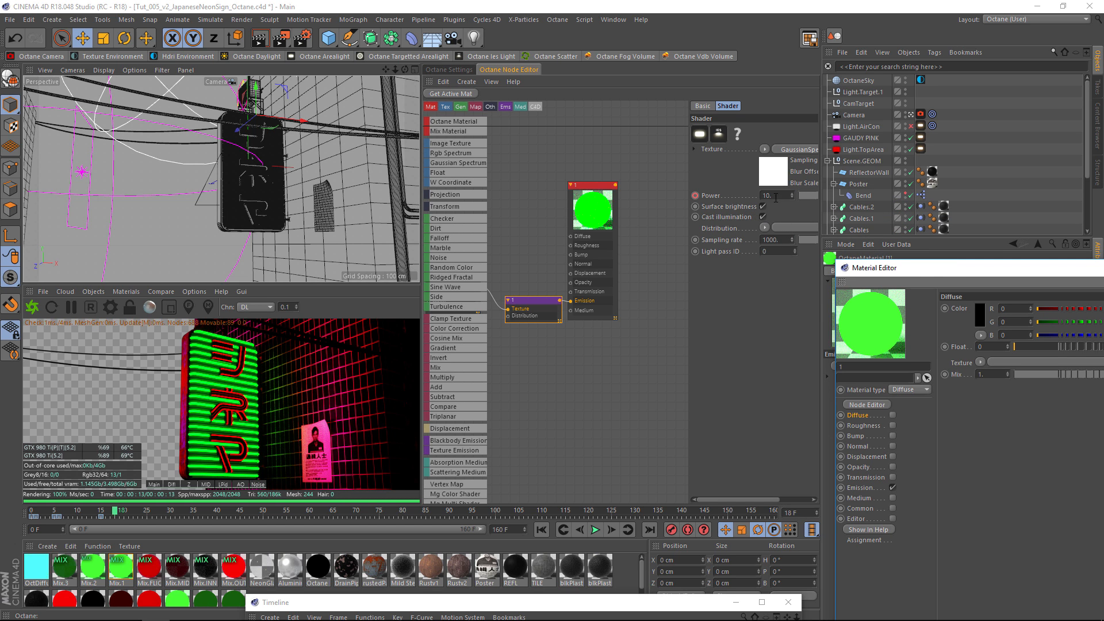
left_click(739, 197)
left_click_drag(537, 307, 530, 307)
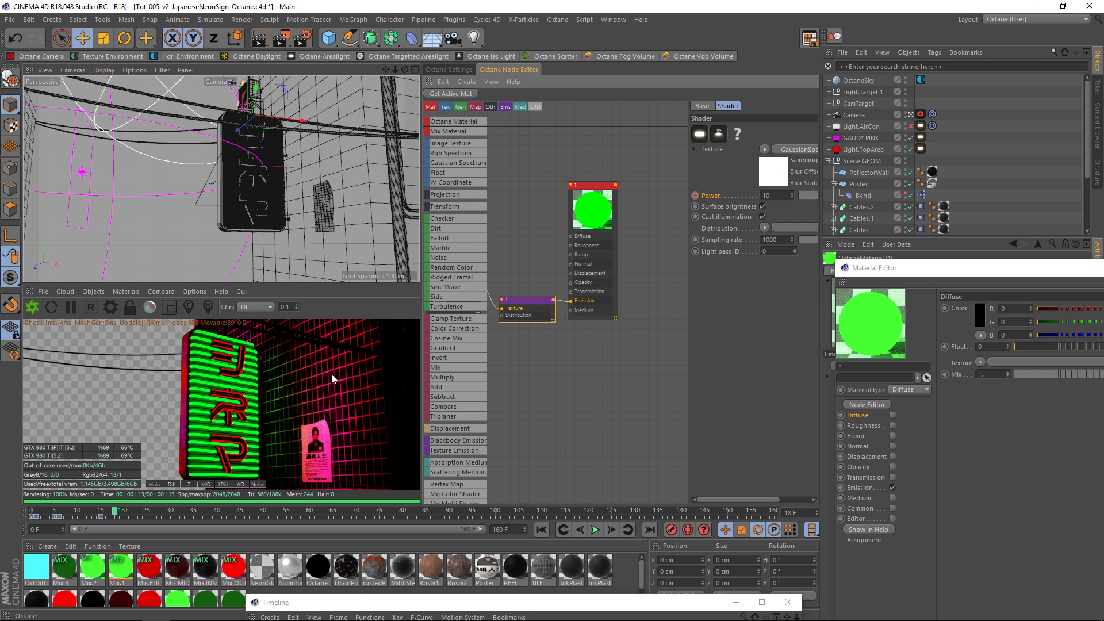
Bring the Timeline into view and reveal the Power tracks of Outer, Inner, Middle and 1, selecting material 1's Power track.
left_click_drag(354, 604, 274, 108)
left_click(183, 310)
left_click(182, 359)
left_click(184, 407)
scroll(178, 411, "down", 1)
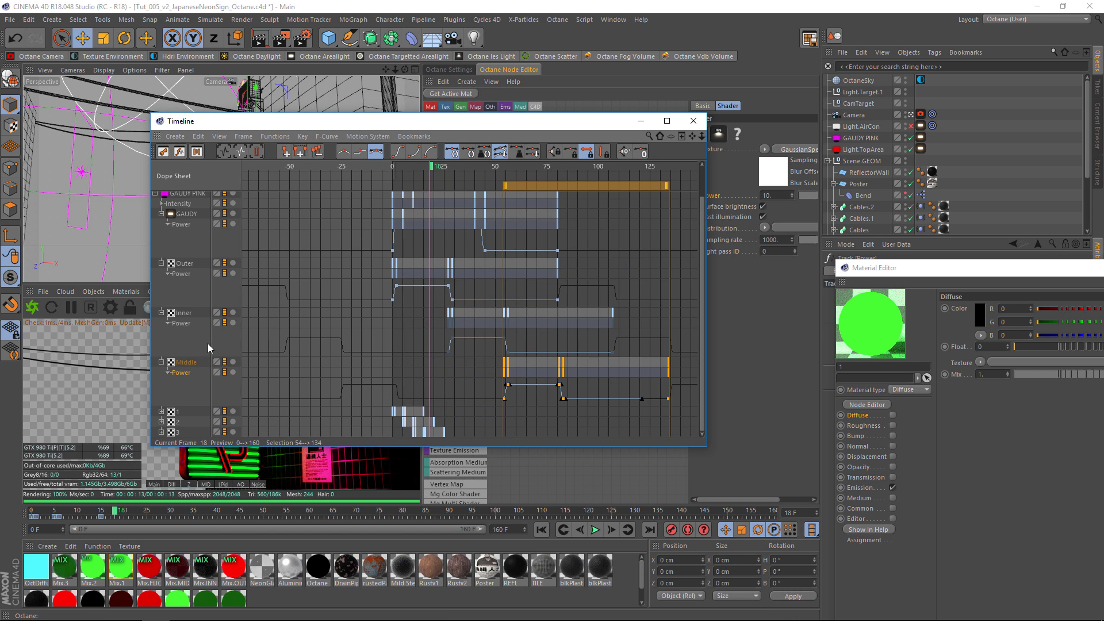
left_click(162, 412)
left_click(180, 421)
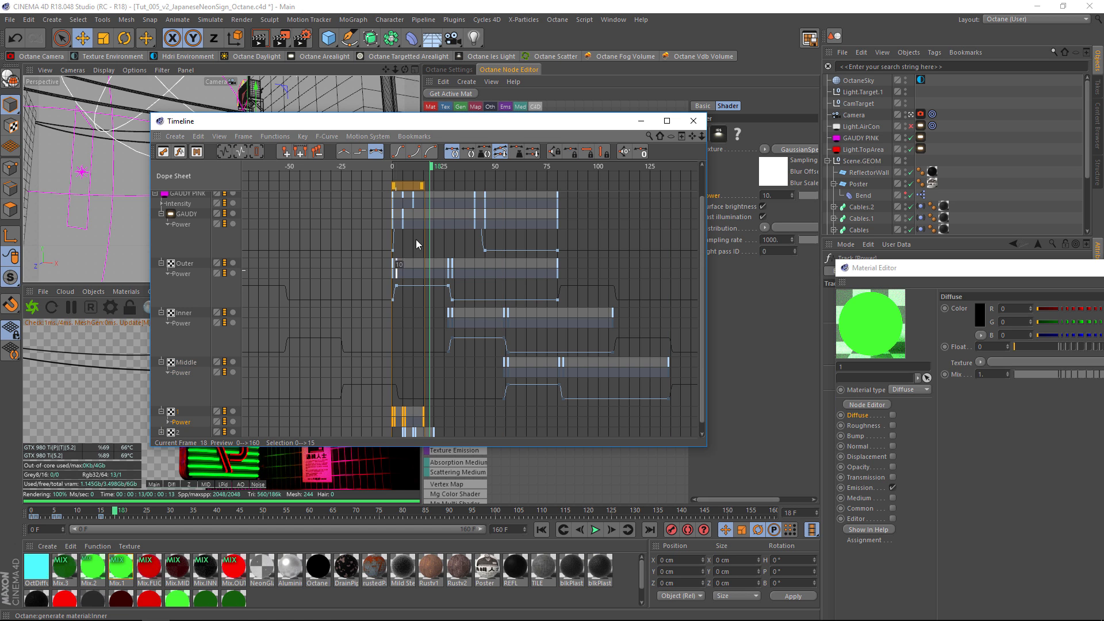
Widen the Timeline window and frame all the emission keys.
left_click_drag(401, 169, 344, 173)
scroll(495, 282, "down", 1)
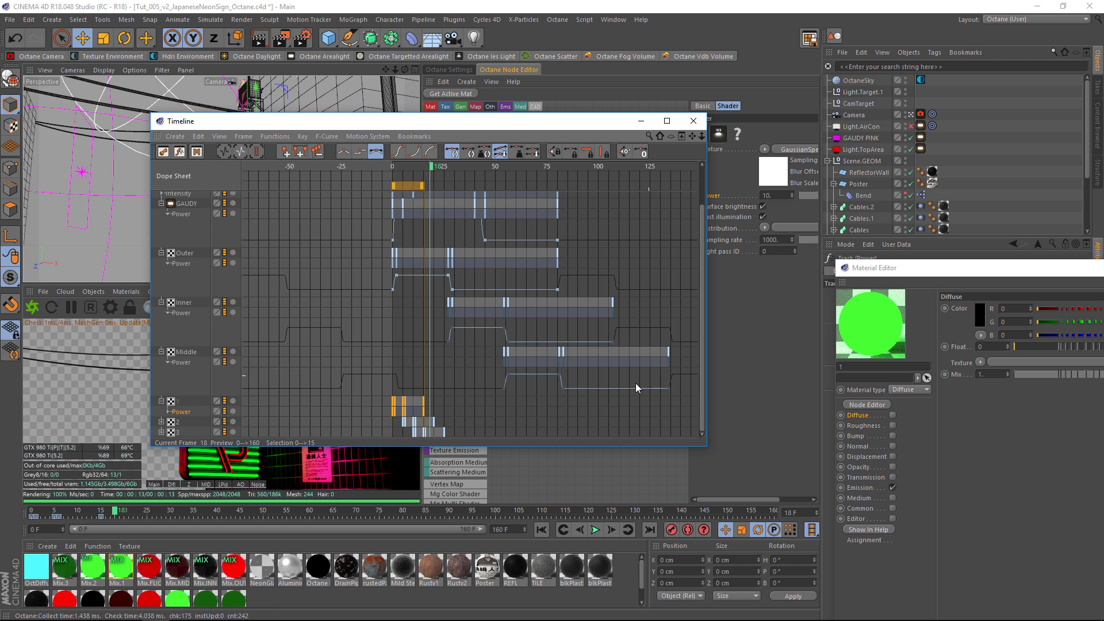
left_click_drag(707, 388, 1037, 362)
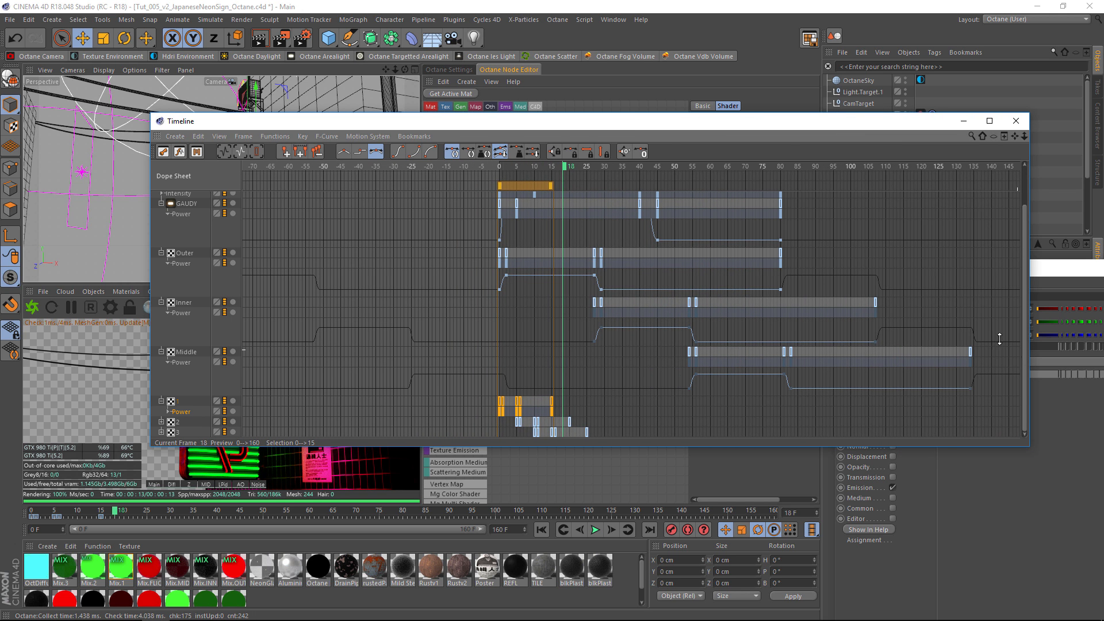
left_click(224, 152)
Move the Timeline clear of the live render and scrub the flicker animation to frame 46.
left_click_drag(281, 170, 415, 170)
left_click_drag(413, 122, 667, 20)
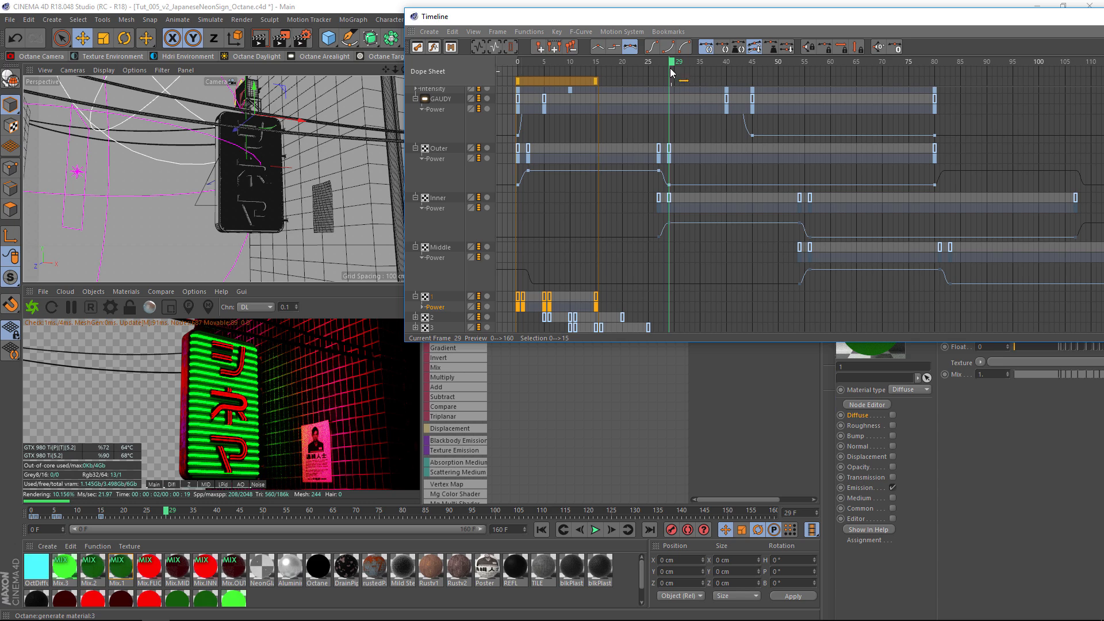
left_click_drag(671, 62, 762, 85)
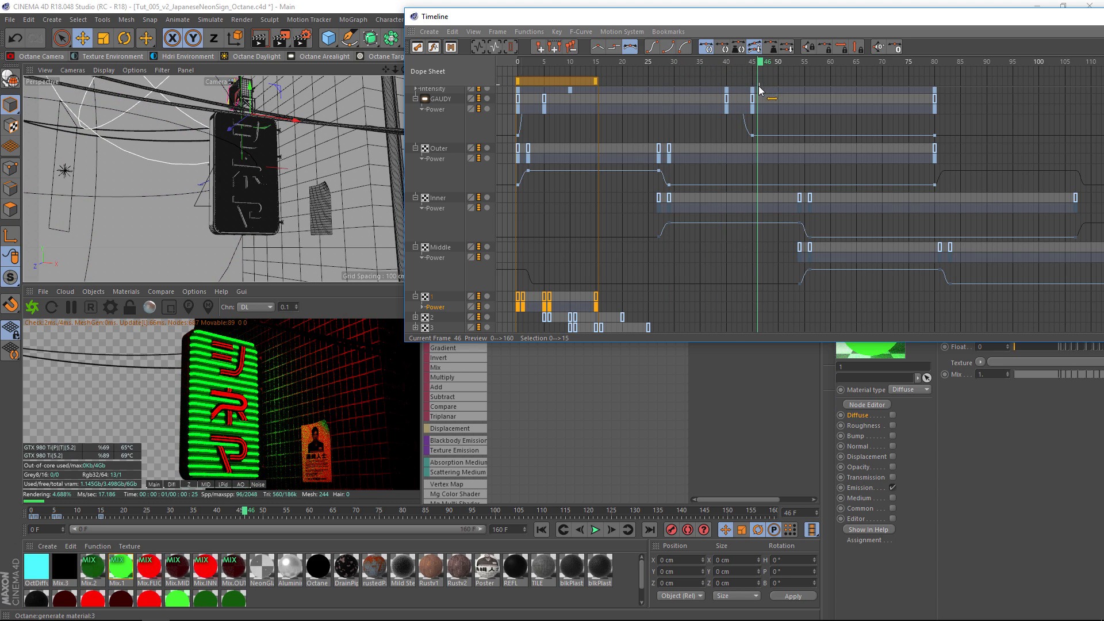
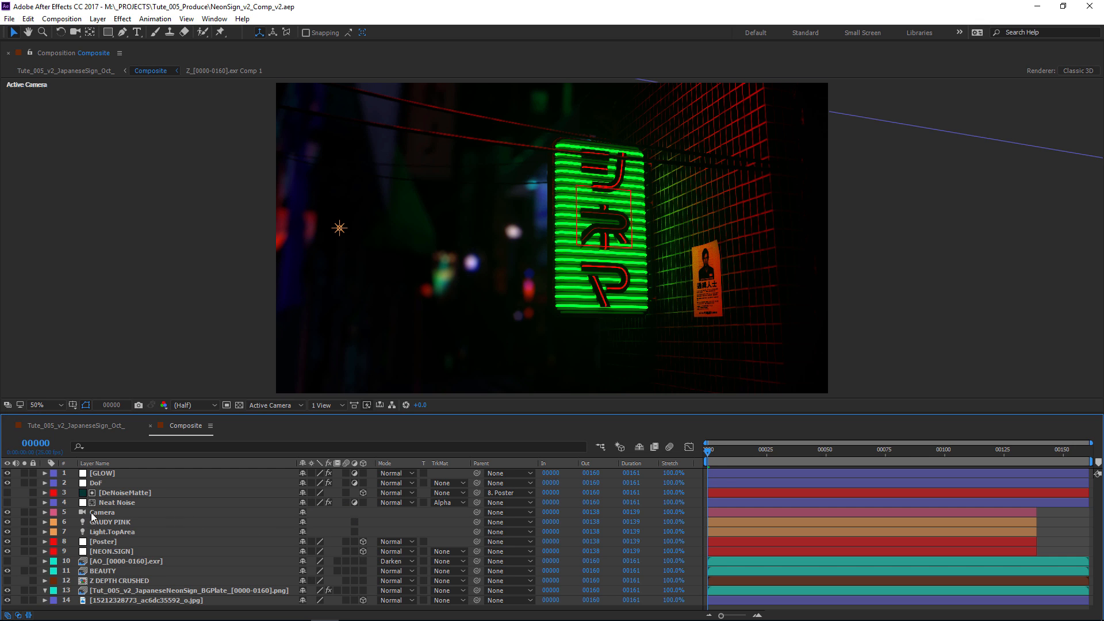
In the After Effects Composite comp, go through the Camera, GAUDY PINK, Light.TopArea, Poster and NEON.SIGN layers.
left_click(91, 513)
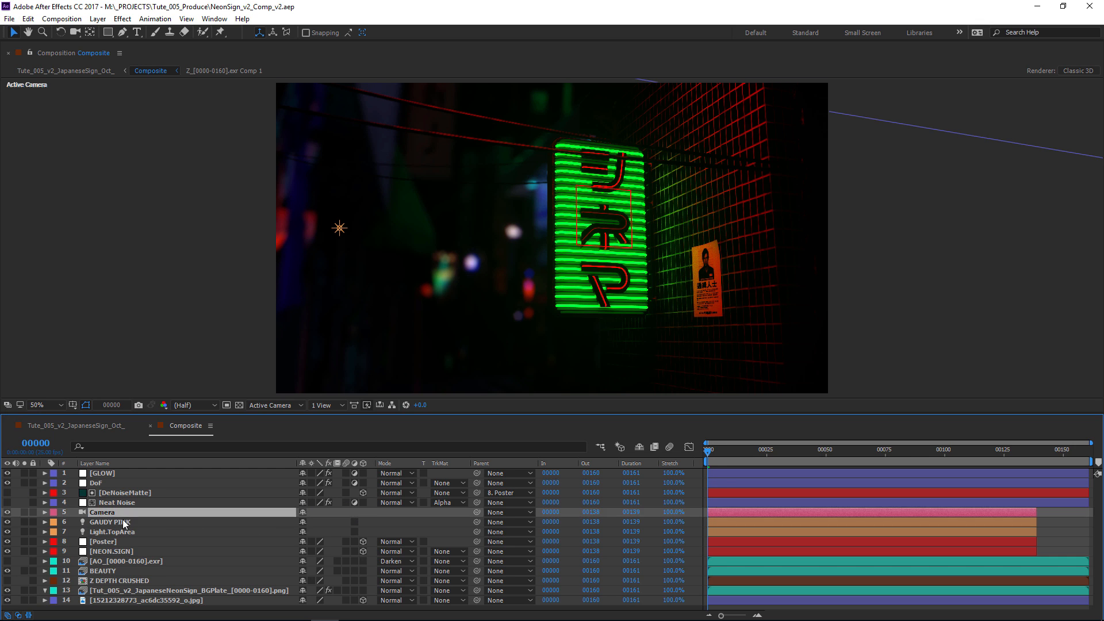
left_click(129, 522)
left_click(127, 532)
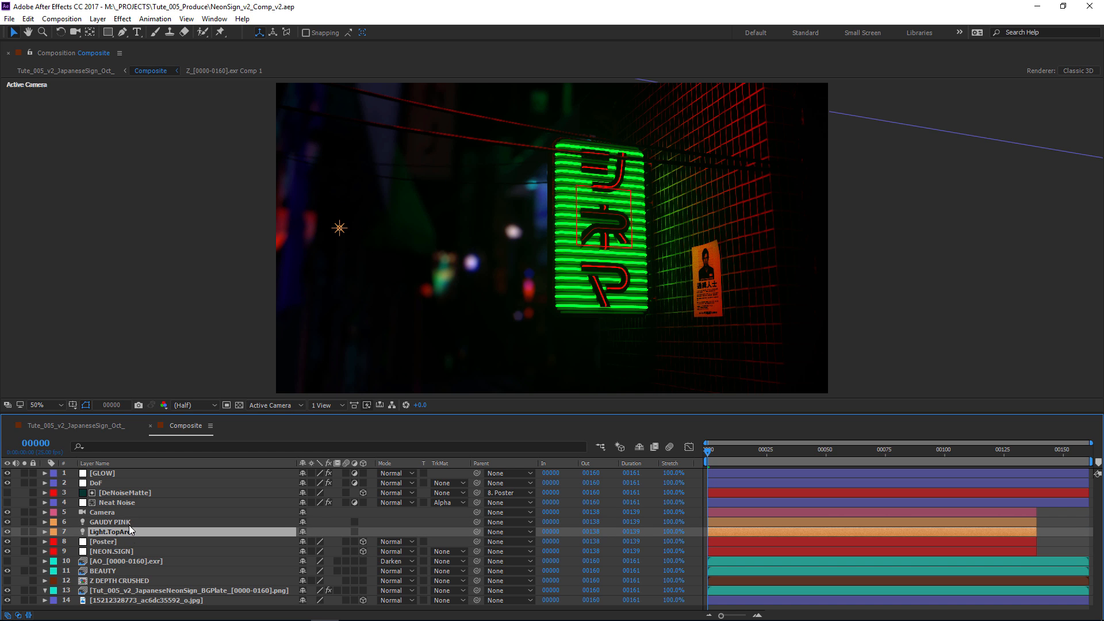
left_click(130, 522)
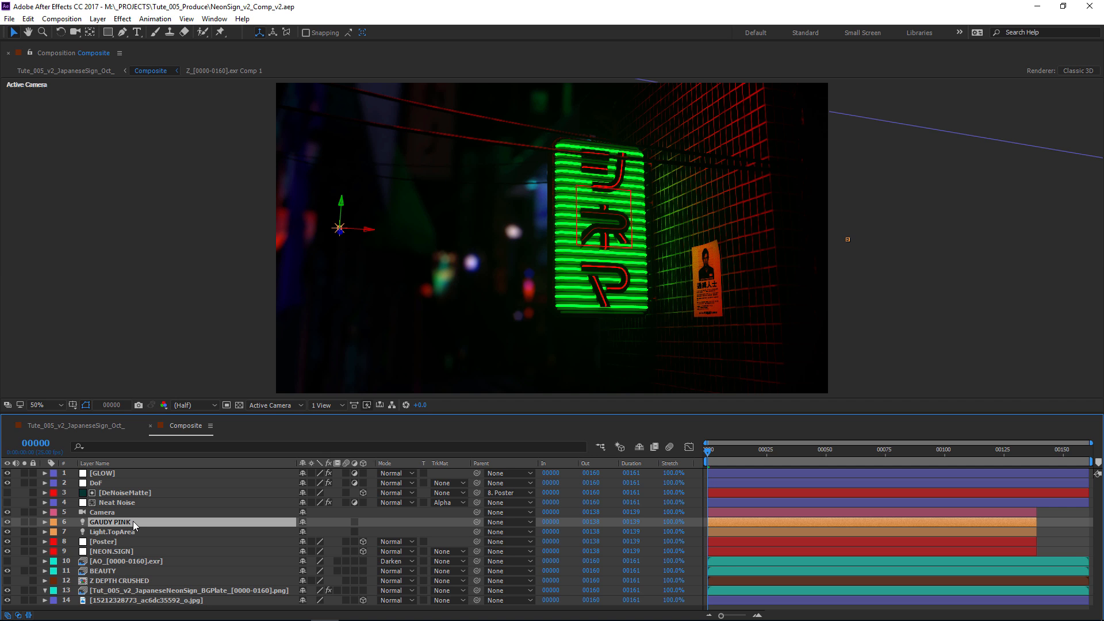
left_click(122, 530)
left_click(109, 542)
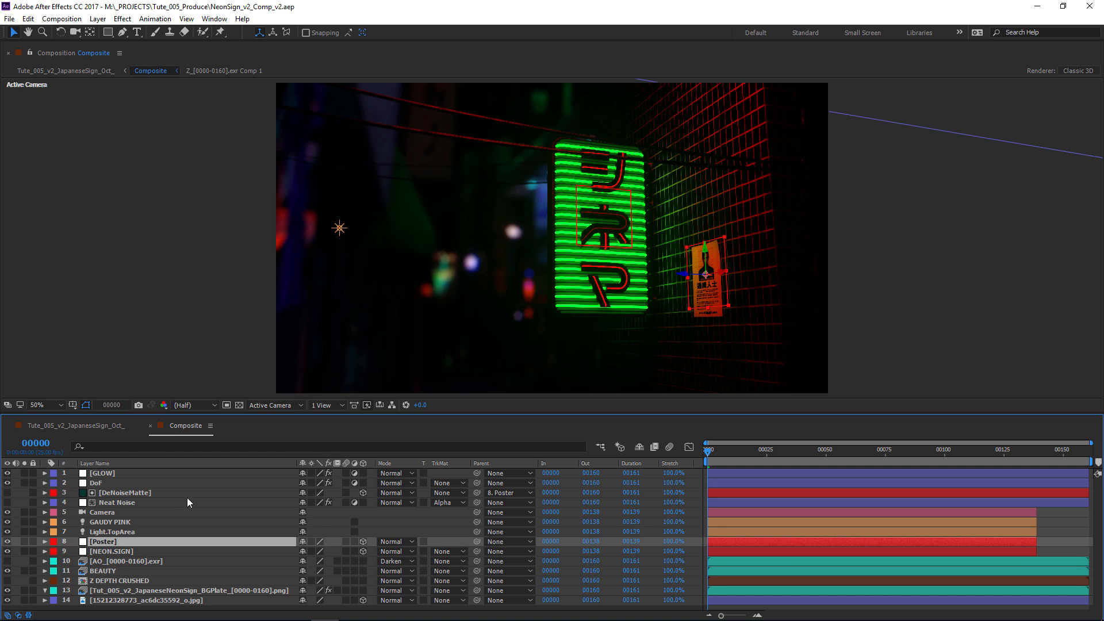
left_click(108, 550)
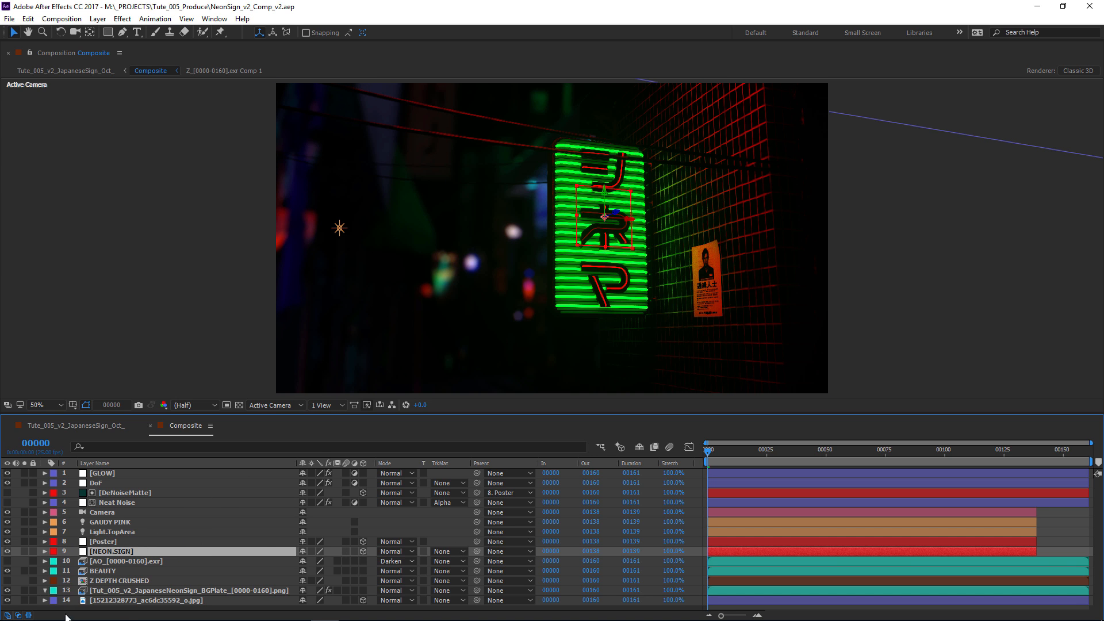
View the city skyline JPG layer alone and the BGPlate sequence alone, restoring the full composite after each.
left_click(127, 601)
left_click(25, 601)
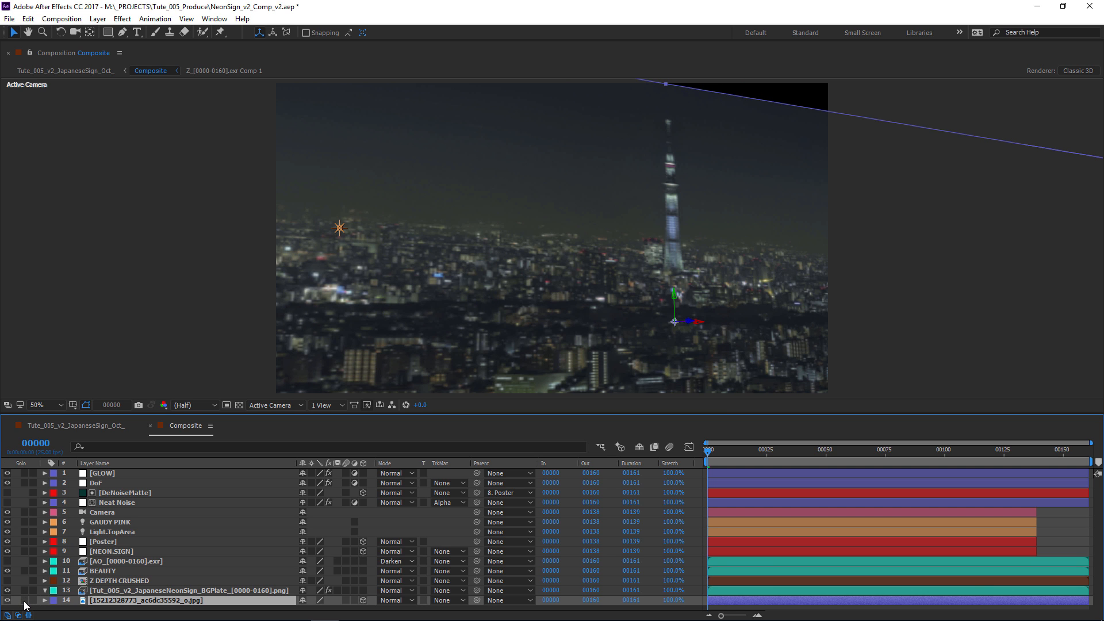
left_click(25, 601)
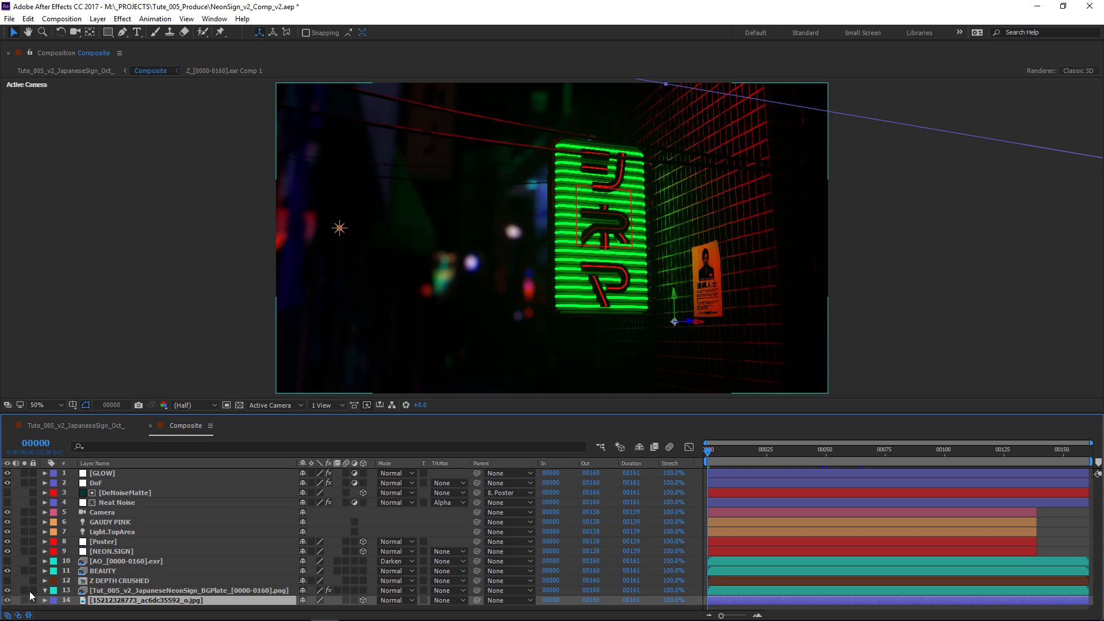
left_click(145, 591)
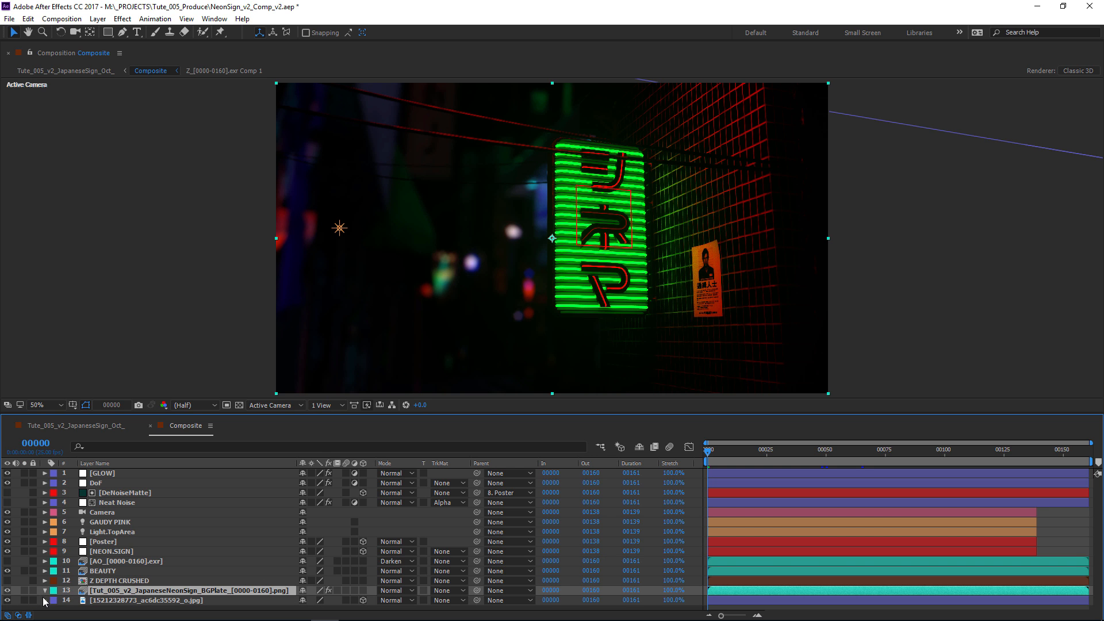
left_click(24, 591)
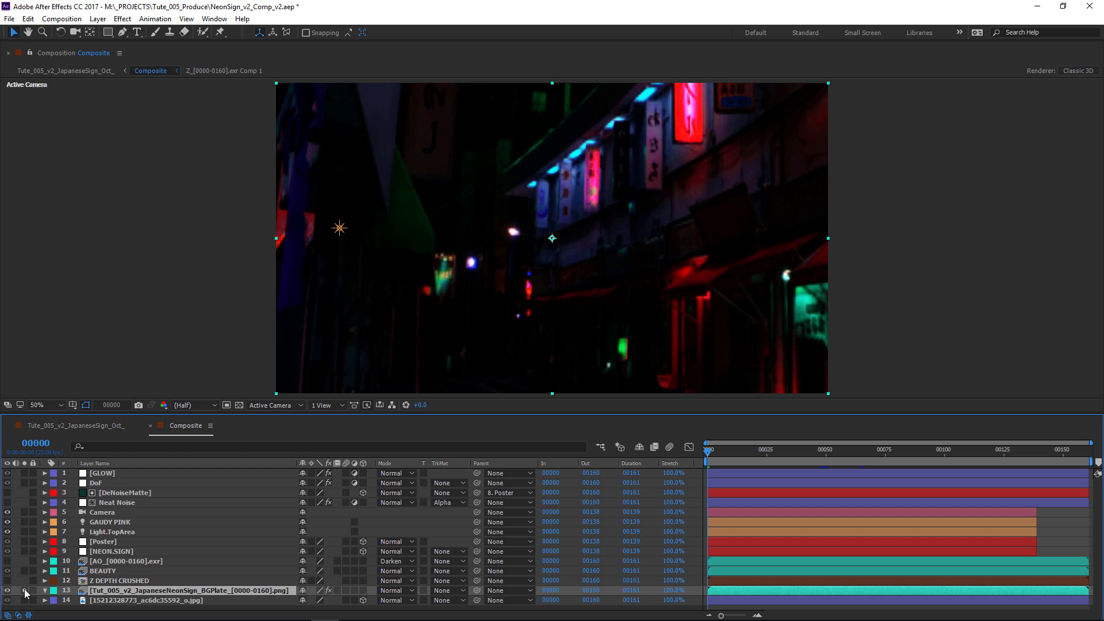
mouse_move(708, 452)
left_mouse_down()
mouse_move(1040, 391)
mouse_move(704, 432)
mouse_move(912, 412)
mouse_move(1091, 377)
mouse_move(706, 436)
left_mouse_up()
left_click(23, 590)
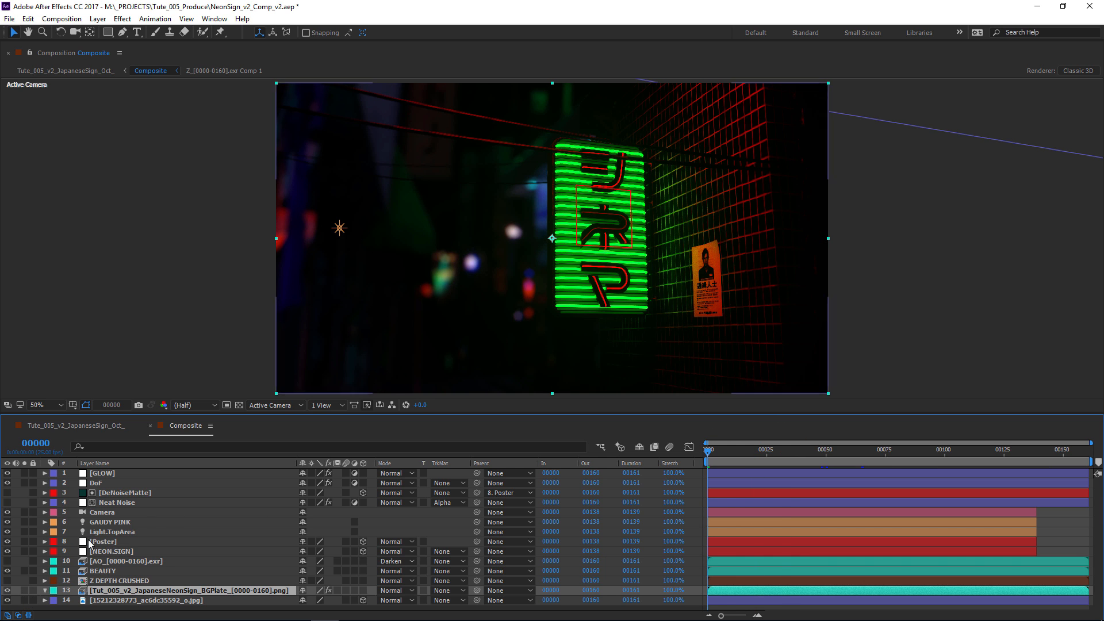
Compare the composite with the DoF layer hidden and shown, and scrub to frame 92.
left_click(96, 484)
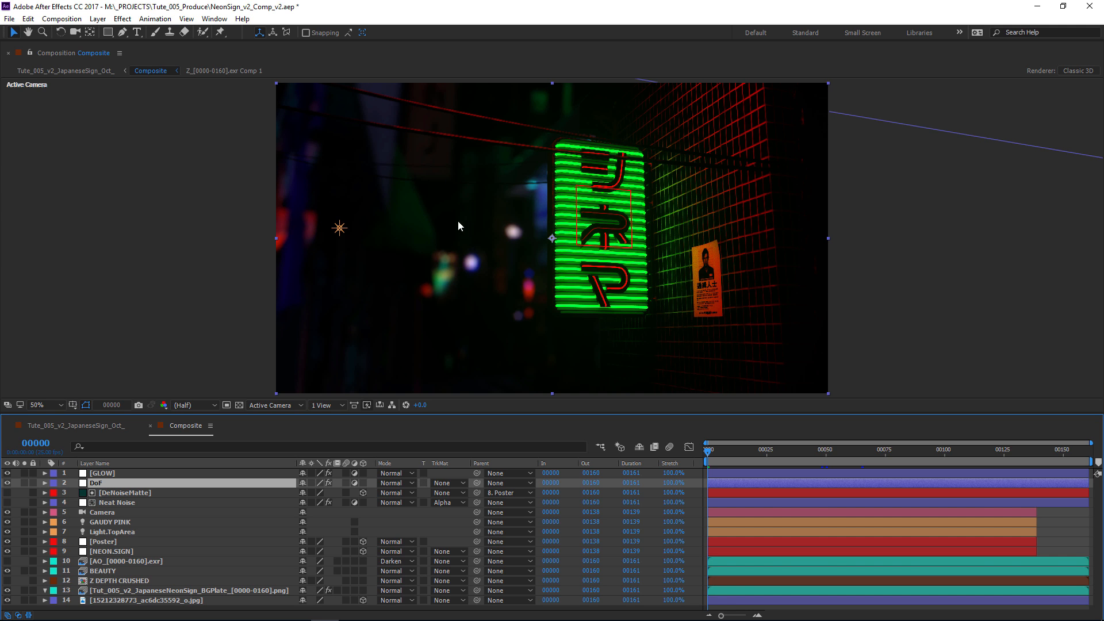
left_click(7, 483)
left_click(8, 483)
left_click_drag(709, 452, 926, 431)
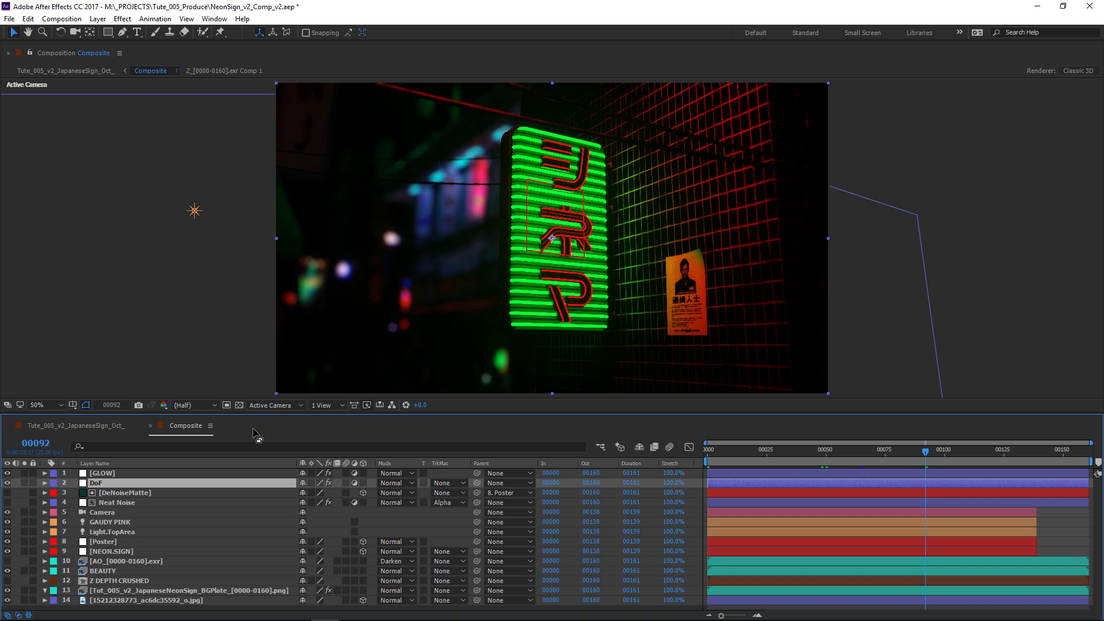
Select the GLOW layer and display its effect settings beside the Composite comp view.
left_click(130, 475)
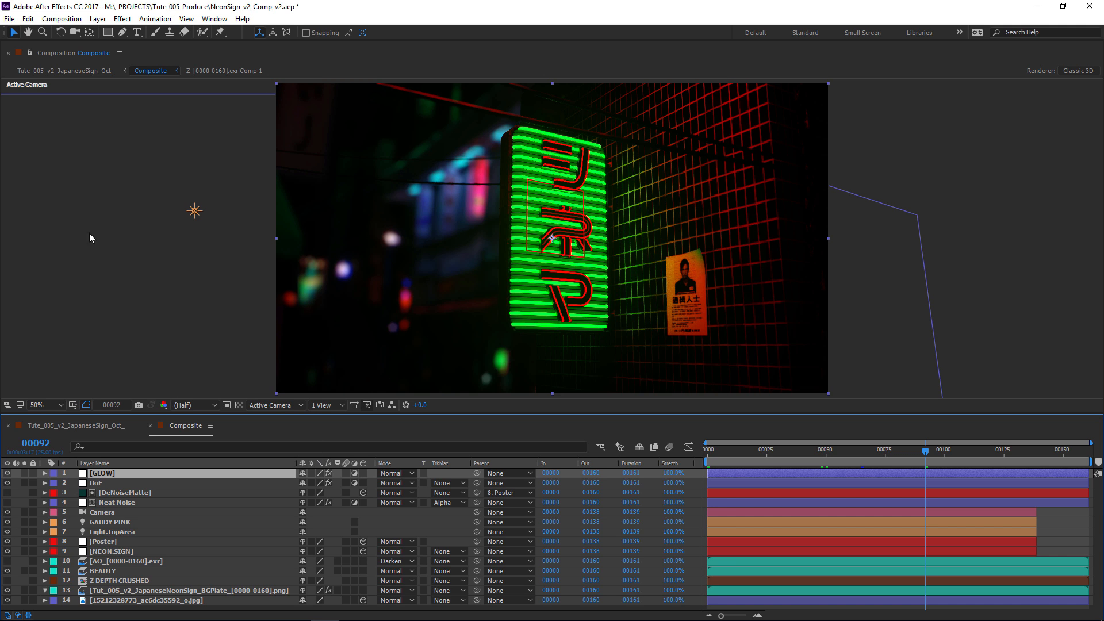
double_click(110, 474)
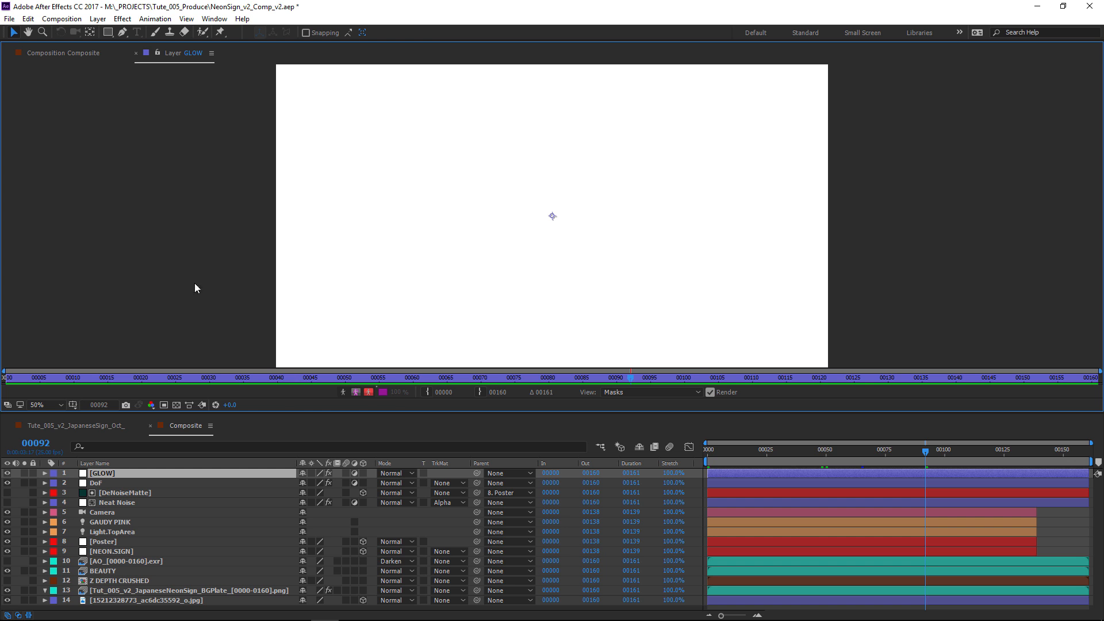
left_click(58, 52)
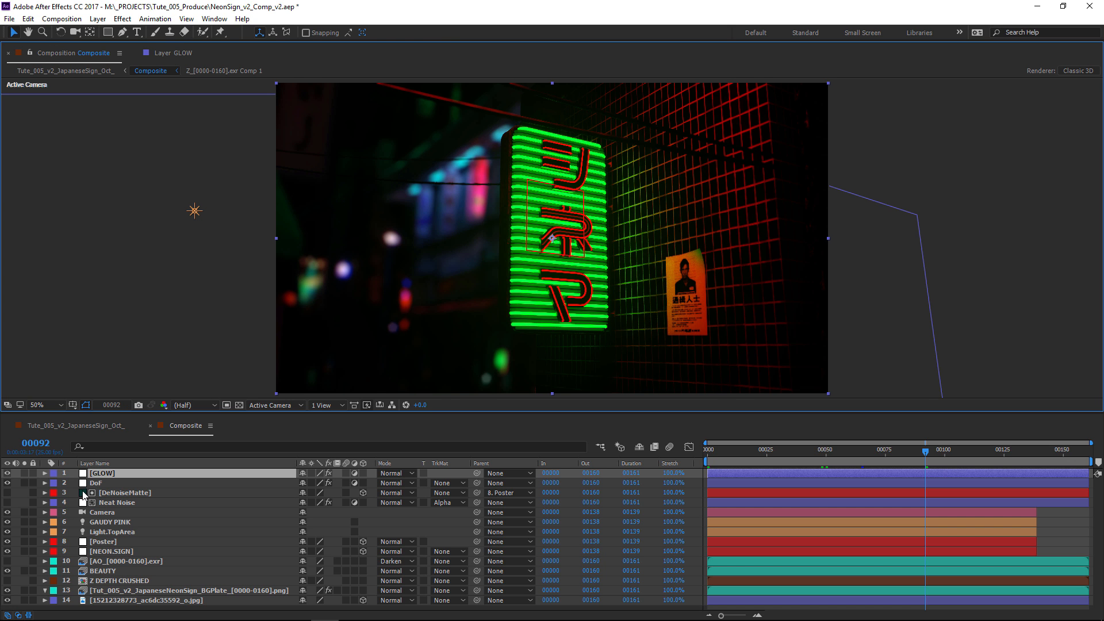
key("F3")
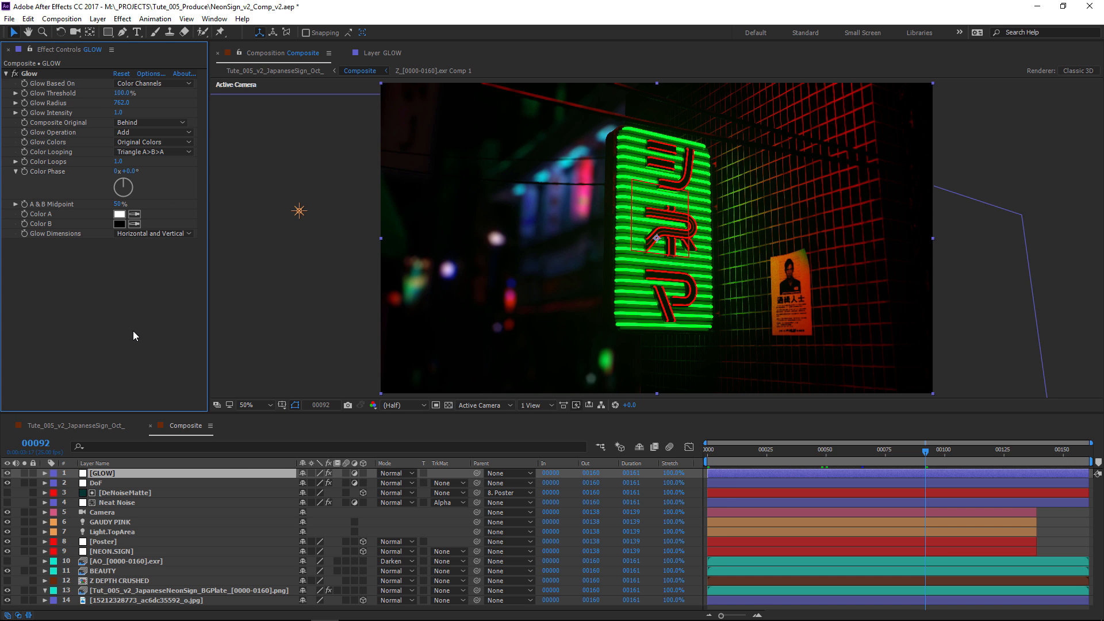
Try a much smaller Glow Radius on the GLOW layer, undo it, and compare the image with the layer hidden and shown.
left_click_drag(121, 104, 41, 606)
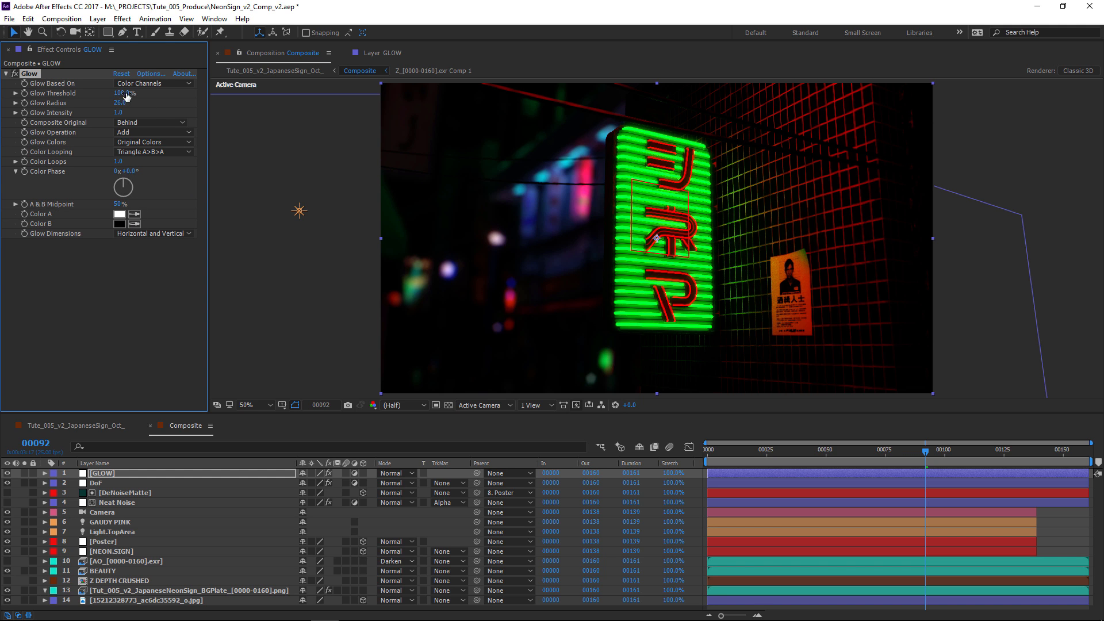
key("ctrl+z")
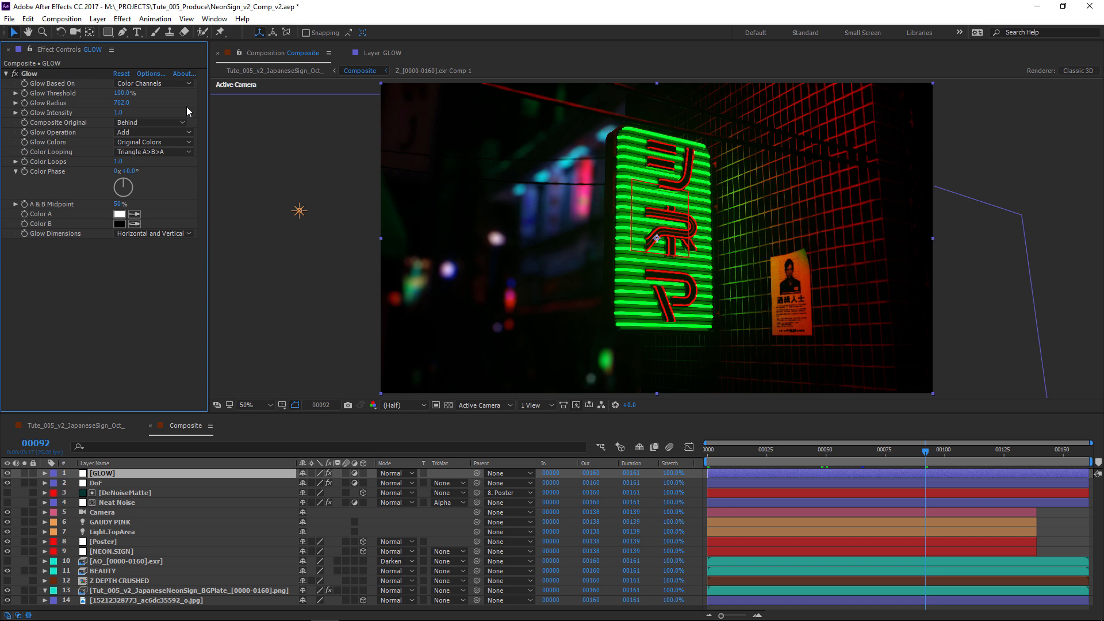
left_click(8, 473)
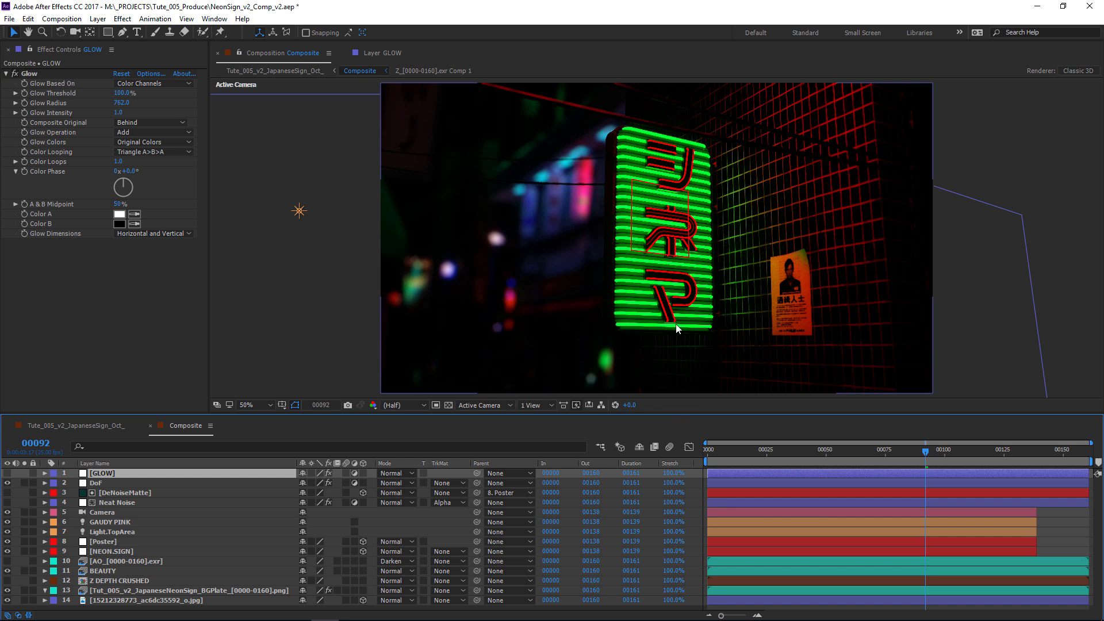
left_click(8, 473)
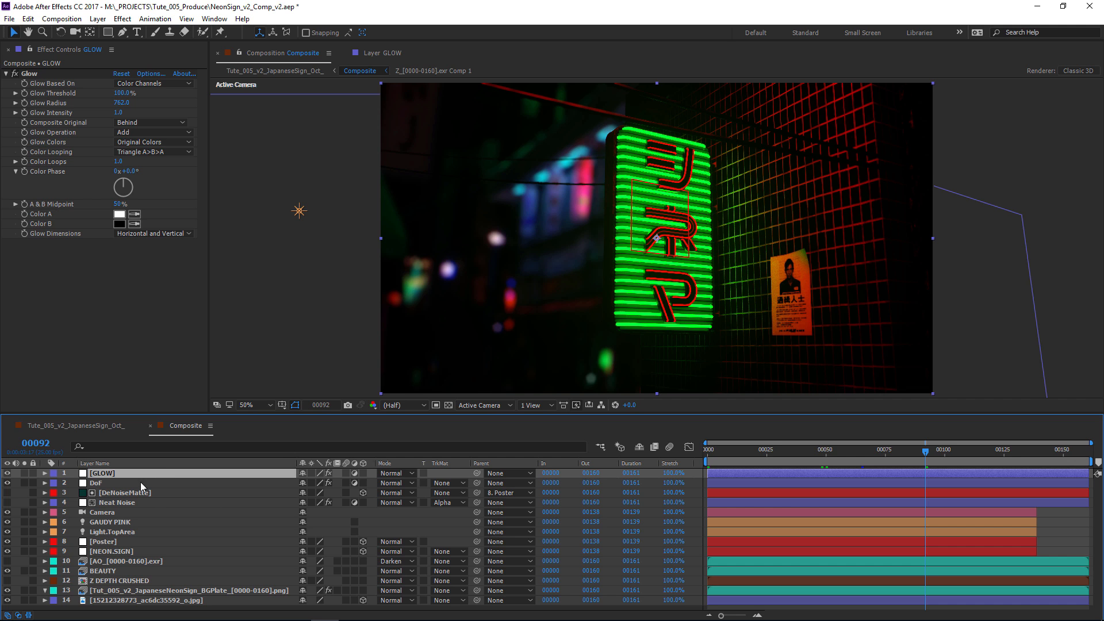
Inspect the DoF layer's FL Depth Of Field settings, open the Z DEPTH CRUSHED precomp and display the Z_[0000-0160].exr layer's effects.
left_click(101, 485)
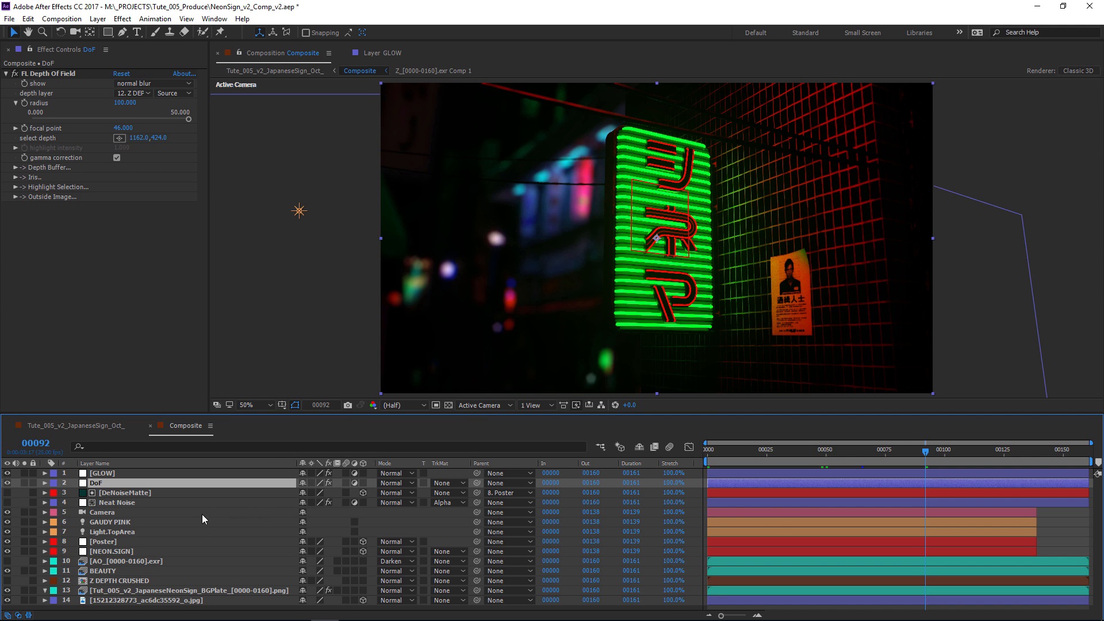
left_click(123, 581)
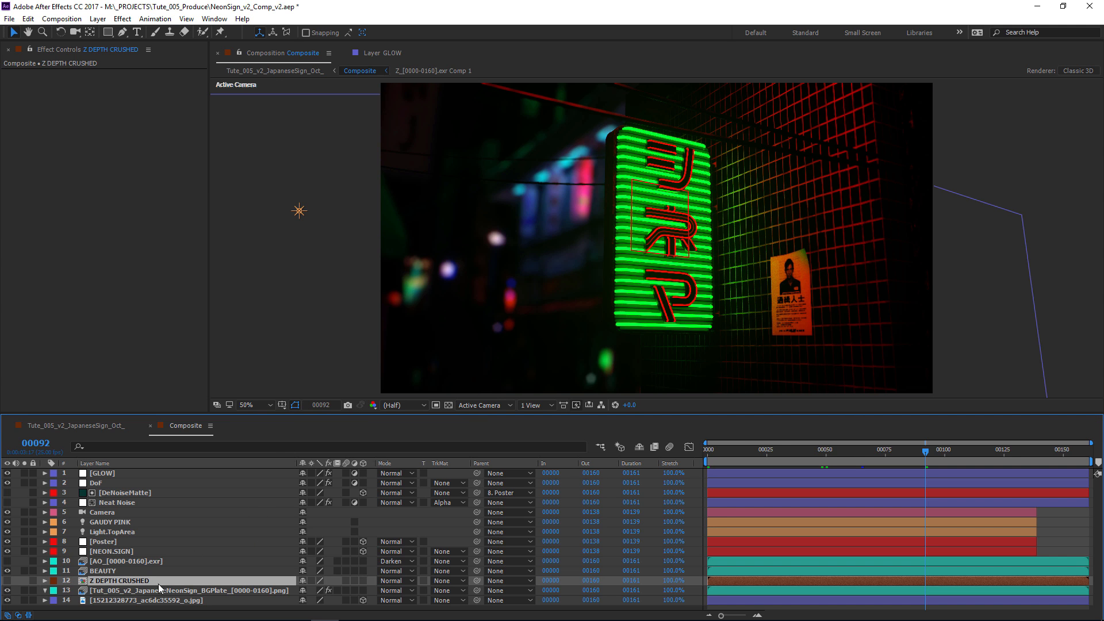
double_click(142, 581)
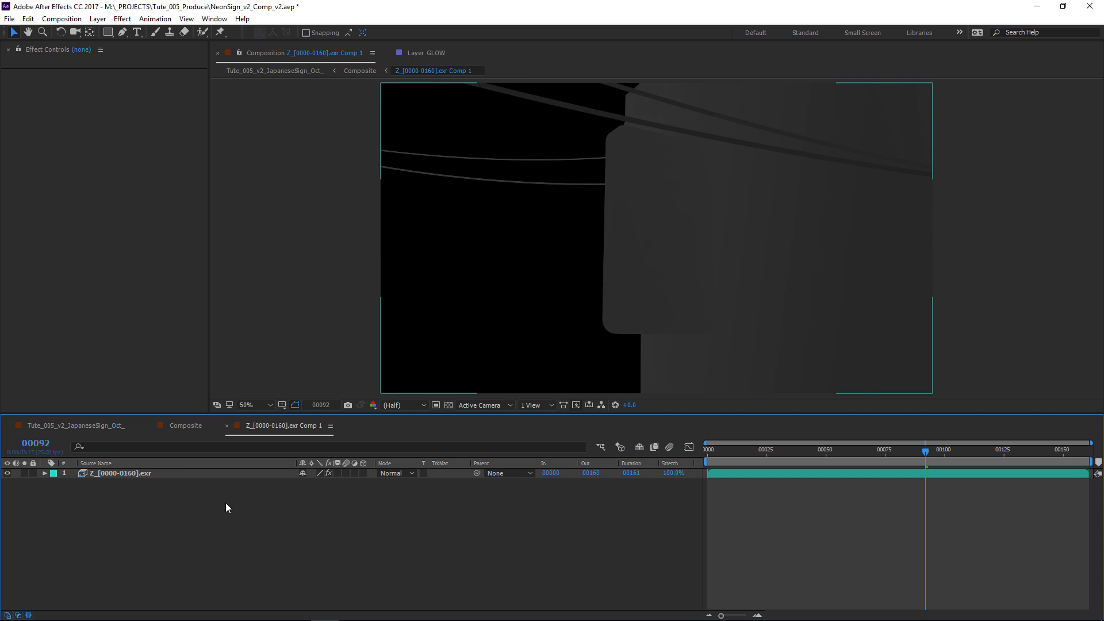
left_click(109, 476)
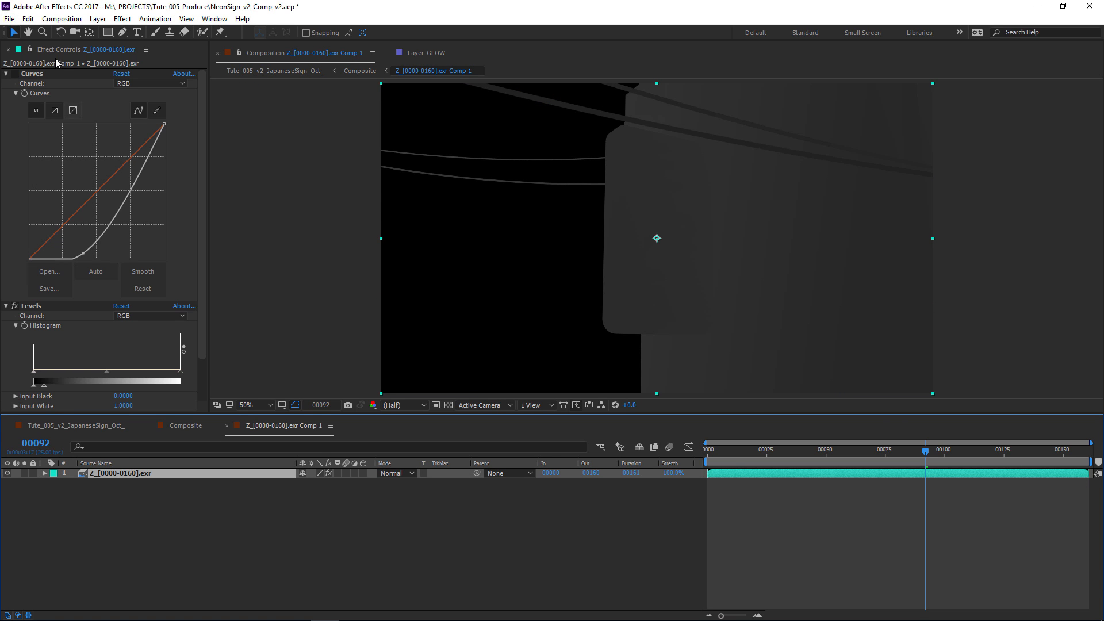
Collapse the Curves effect and compare the Z depth pass with its Levels effect disabled and enabled.
left_click(6, 74)
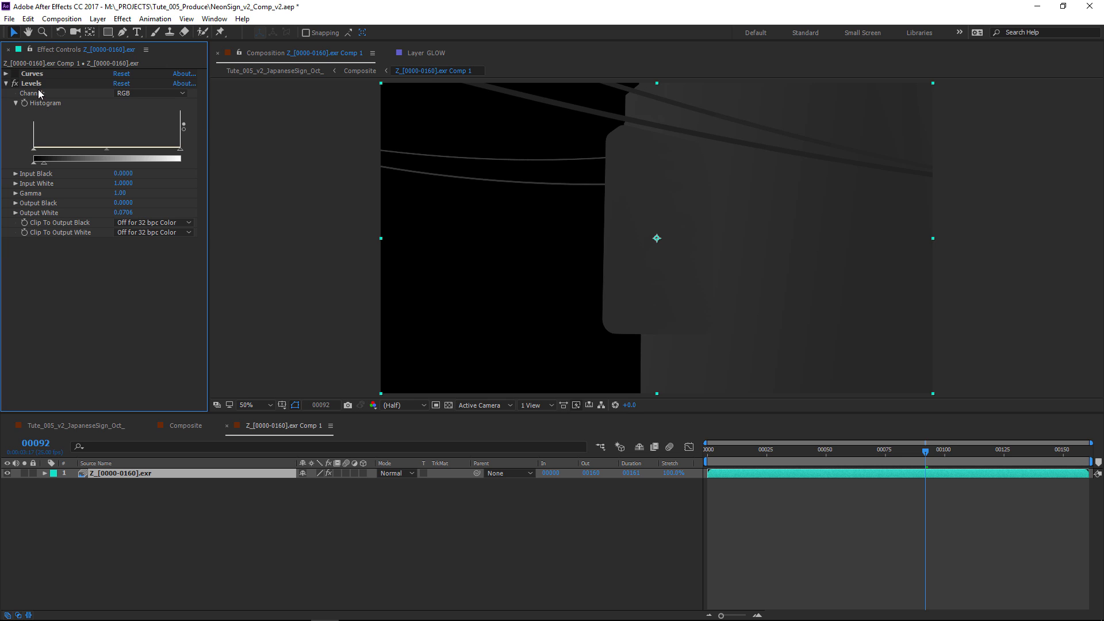
left_click(38, 85)
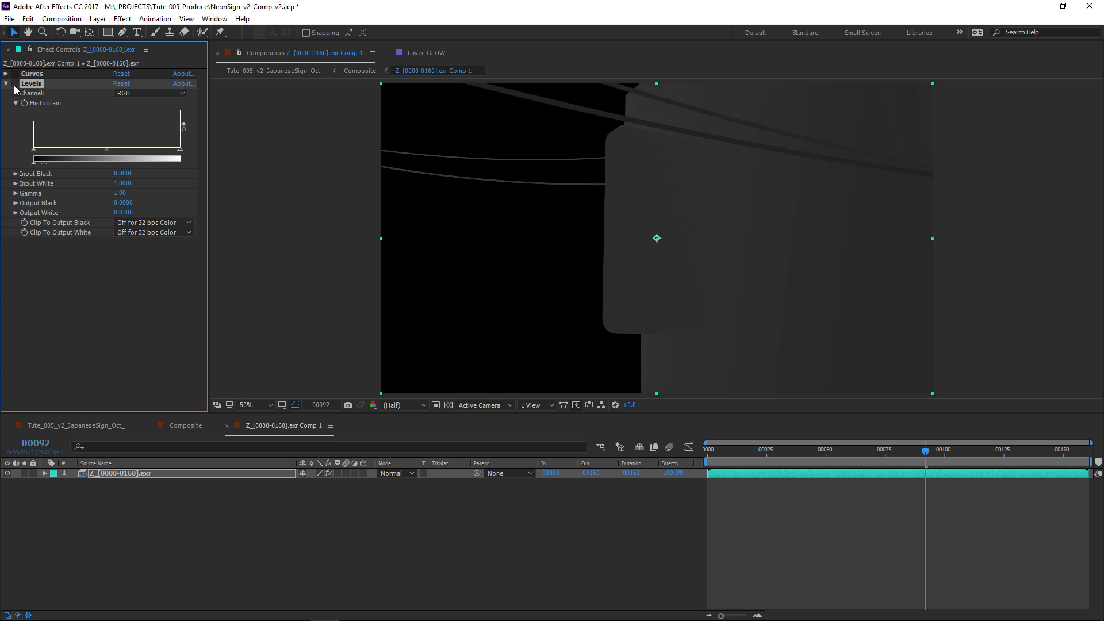
left_click(14, 84)
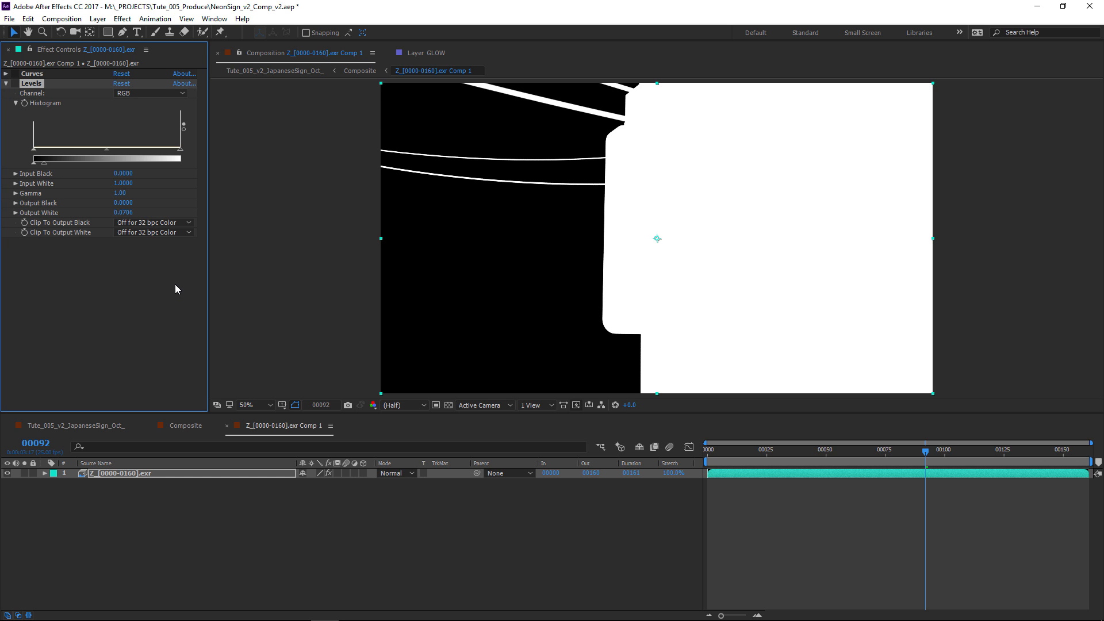
left_click(15, 84)
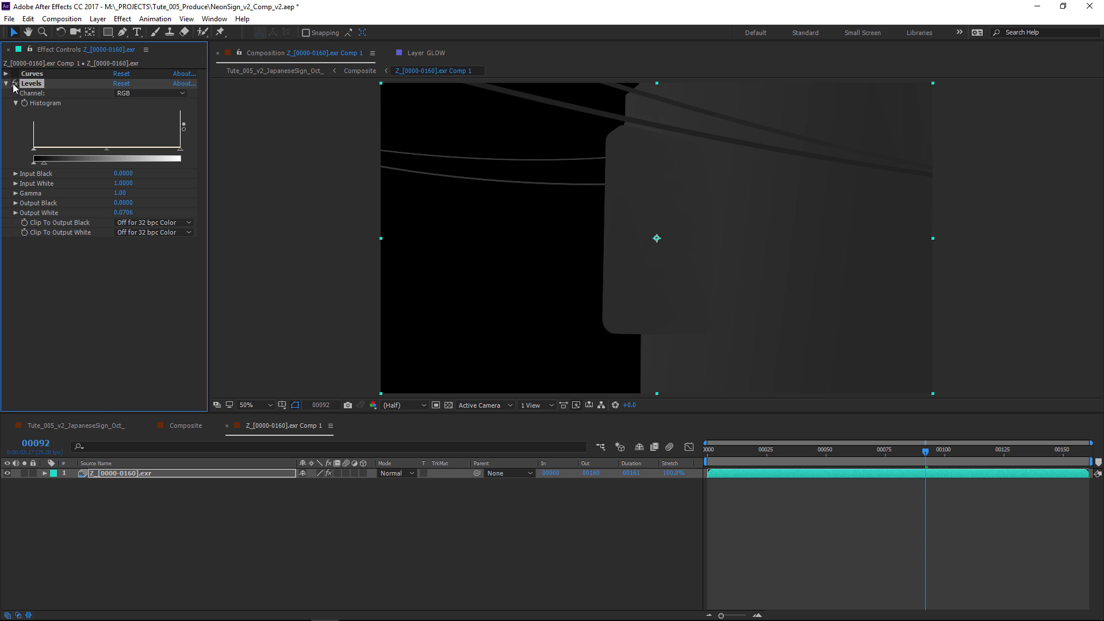
left_click(15, 85)
left_click(15, 84)
Return to the Composite comp and scrub between frames 113 and 102 to examine the blurred background around the sign.
left_click(188, 426)
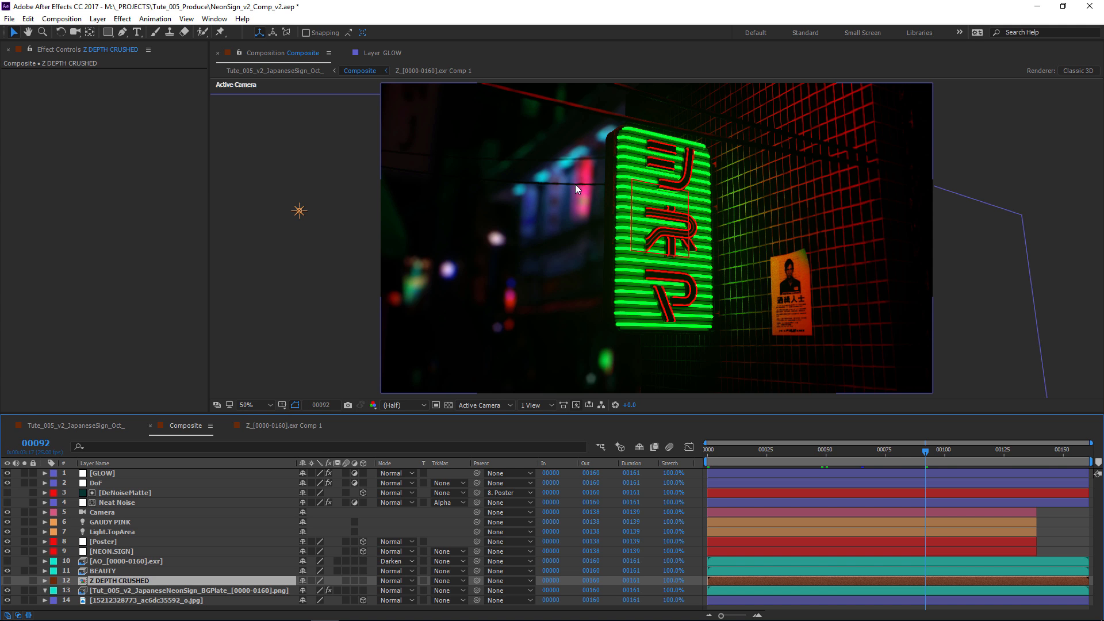
left_click_drag(926, 454, 975, 445)
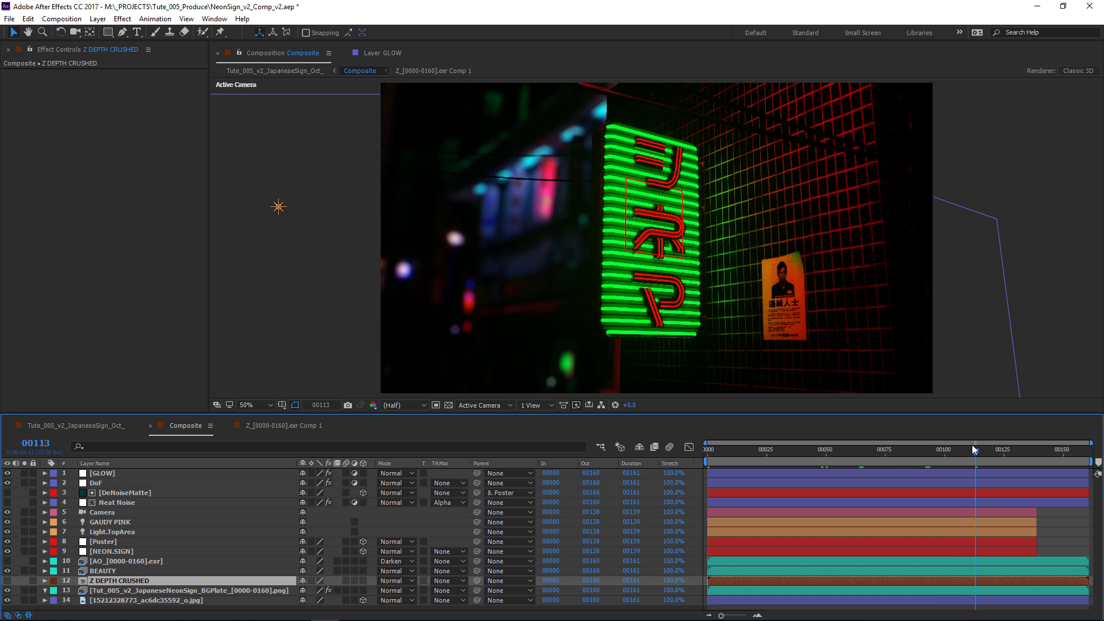
left_click_drag(977, 449, 949, 449)
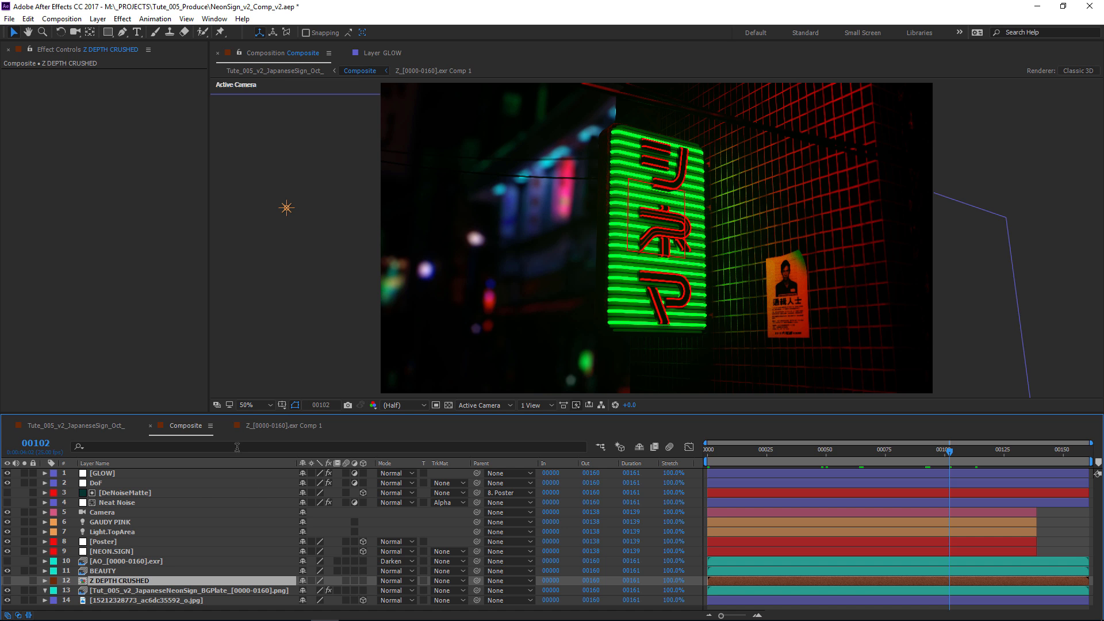
In the Tute_005_v2_JapaneseSign_Oct_ comp at frame 21, solo the lower Composite layer and inspect its CC Rainfall effect and the upper Composite layer's effects.
left_click(108, 431)
left_click_drag(764, 453, 758, 451)
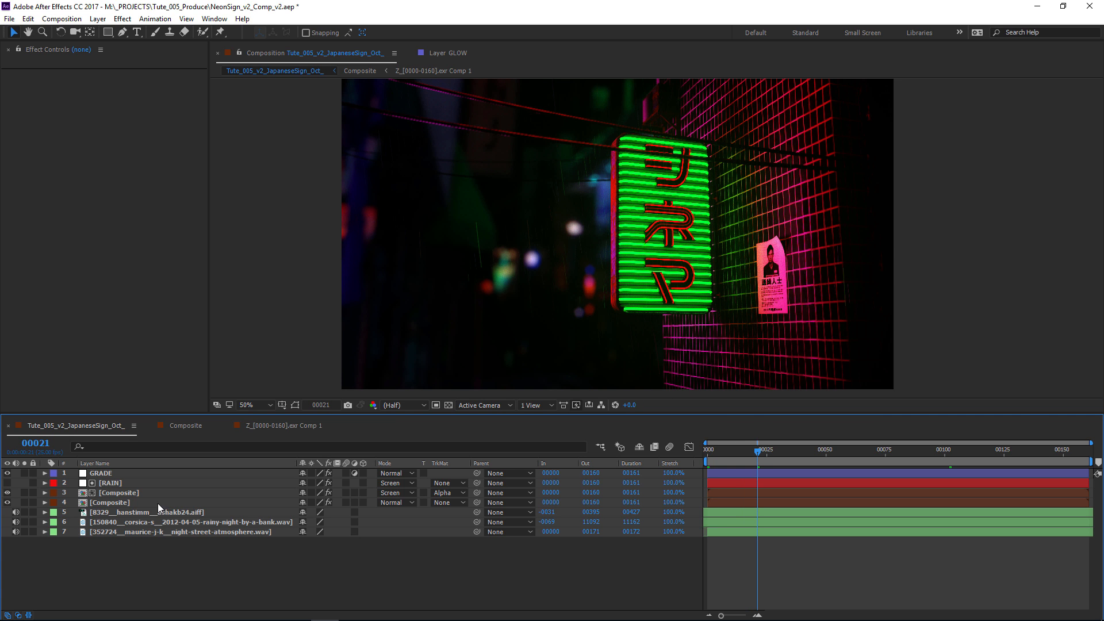
left_click(120, 503)
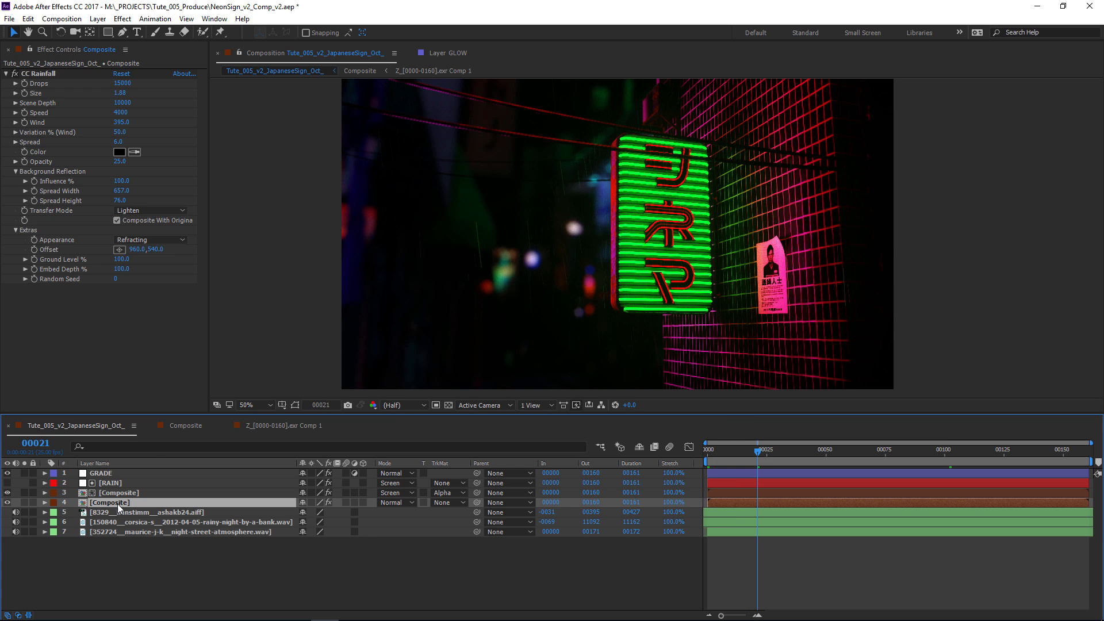
left_click(39, 74)
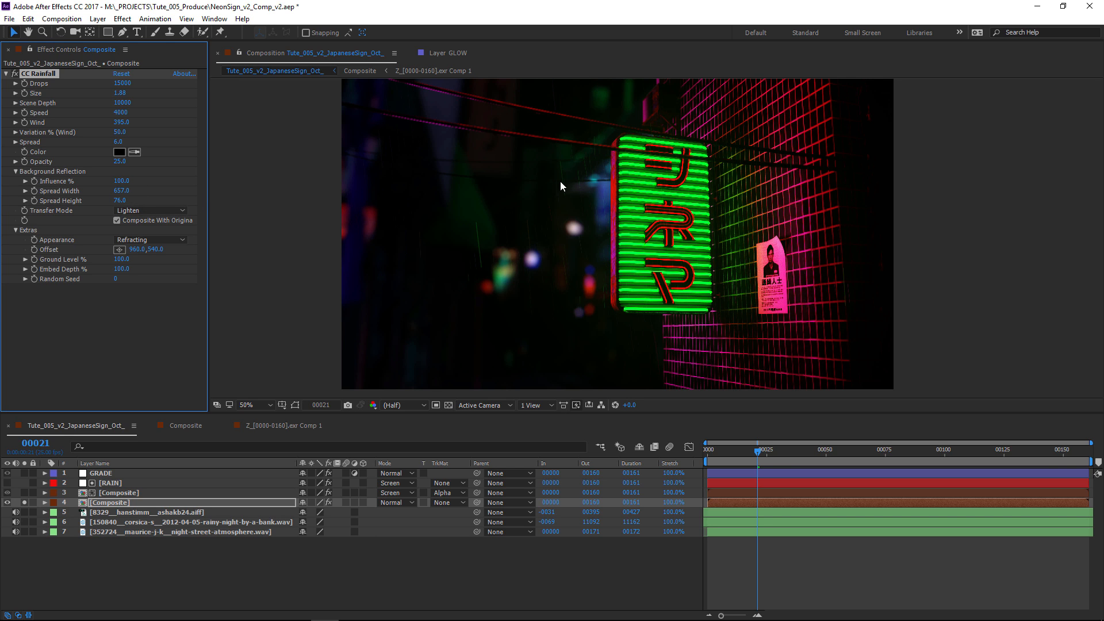
left_click(119, 494)
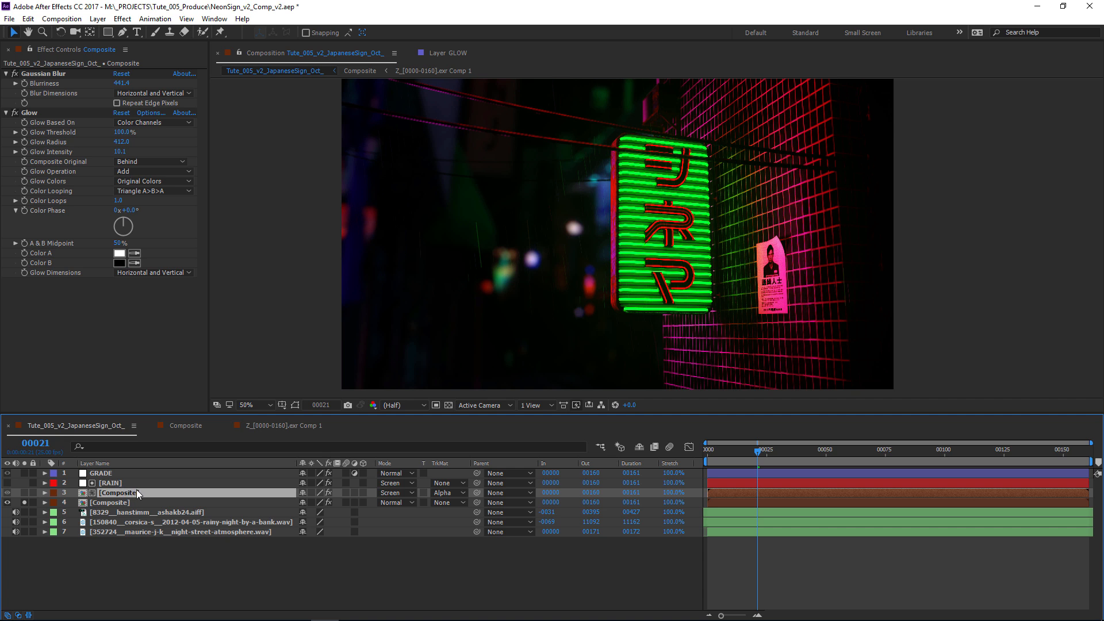
Display the RAIN layer's Particular settings and preview the rain with only that layer soloed.
left_click(121, 484)
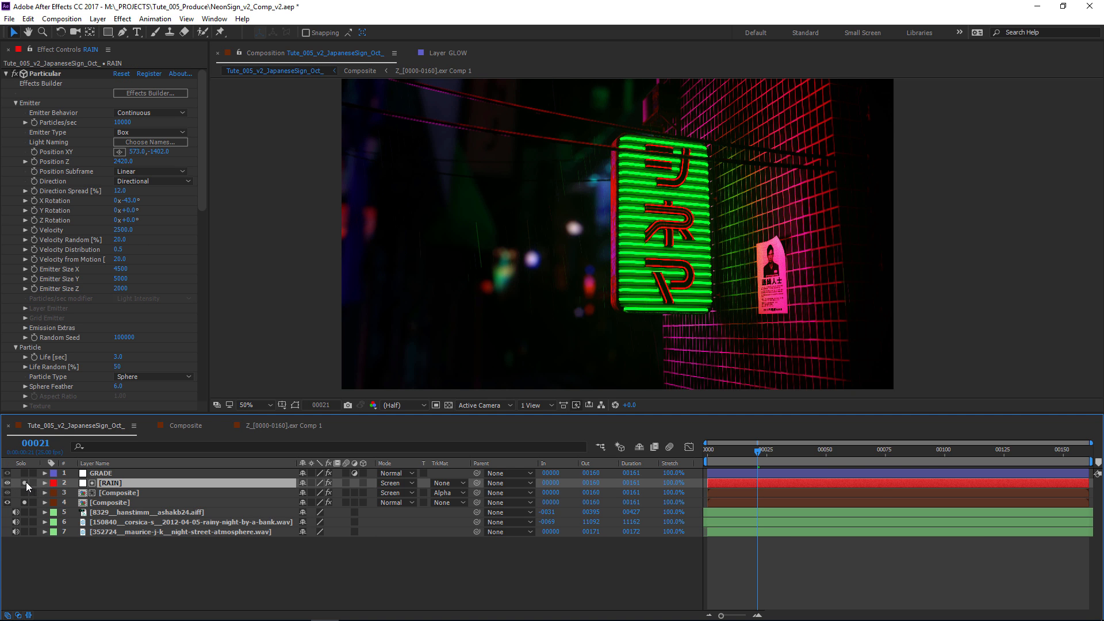
key("space")
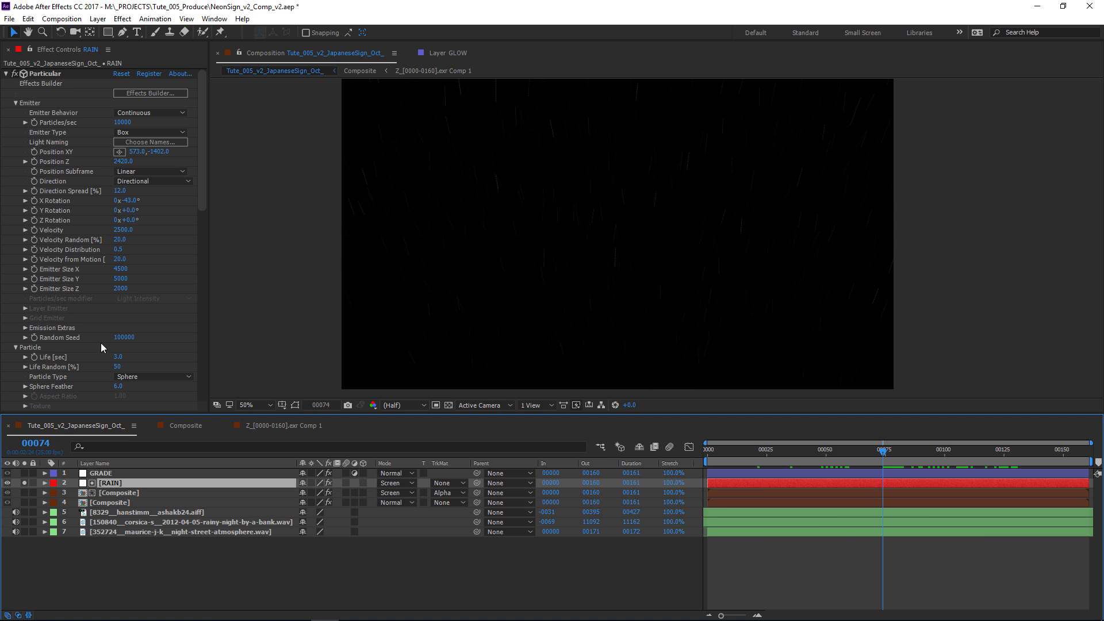
Solo the upper Composite layer, check its Alpha track matte and examine the tinted raindrops at 100% zoom.
left_click(123, 494)
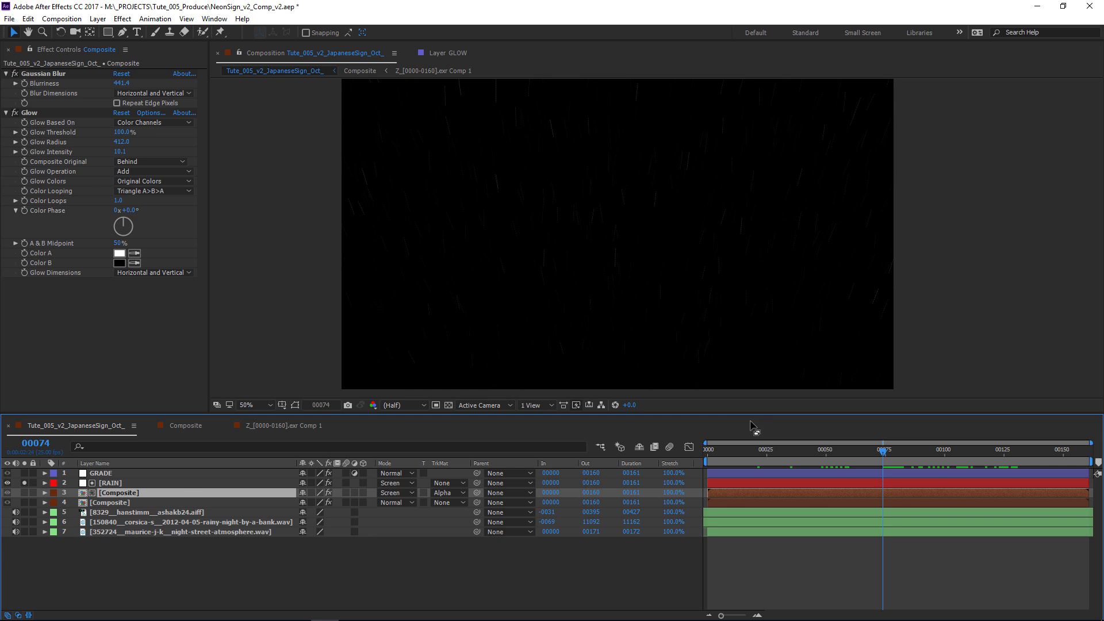
left_click(25, 494, "alt")
left_click(446, 493)
left_click(459, 510)
scroll(616, 234, "up", 1)
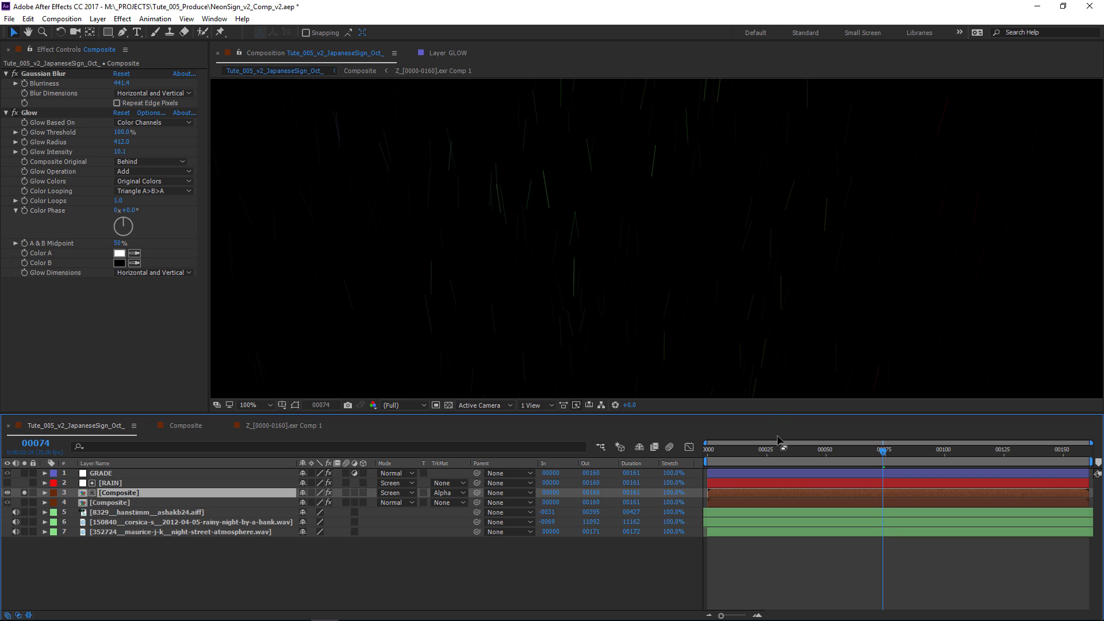
Unsolo the upper Composite layer, enlarge the composition viewer and display the GRADE layer's effects.
left_click(25, 492)
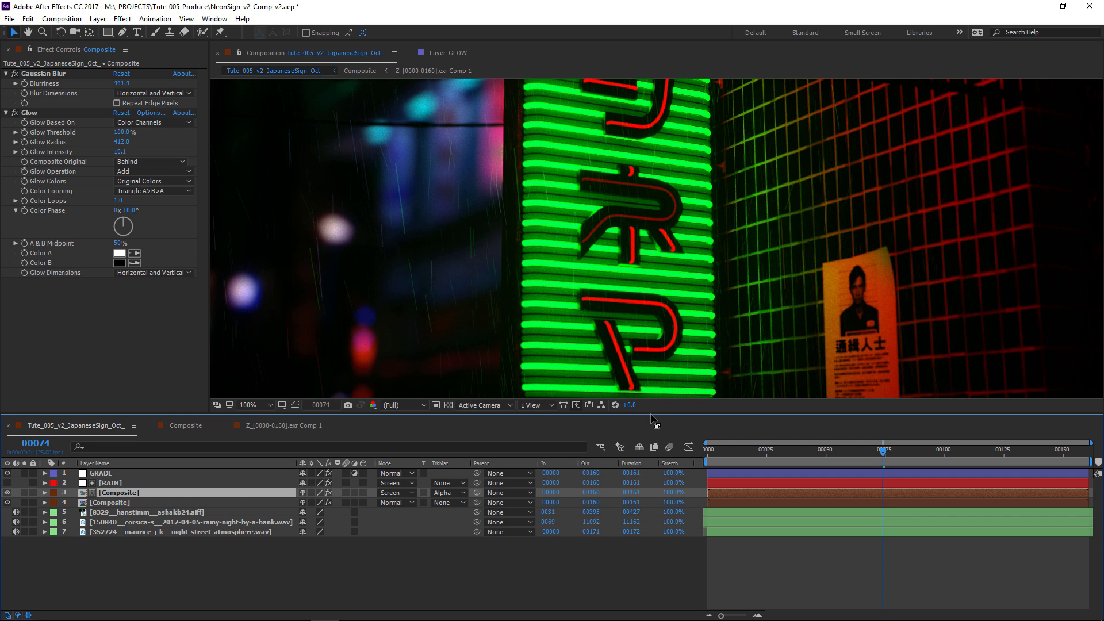
left_click_drag(651, 414, 651, 471)
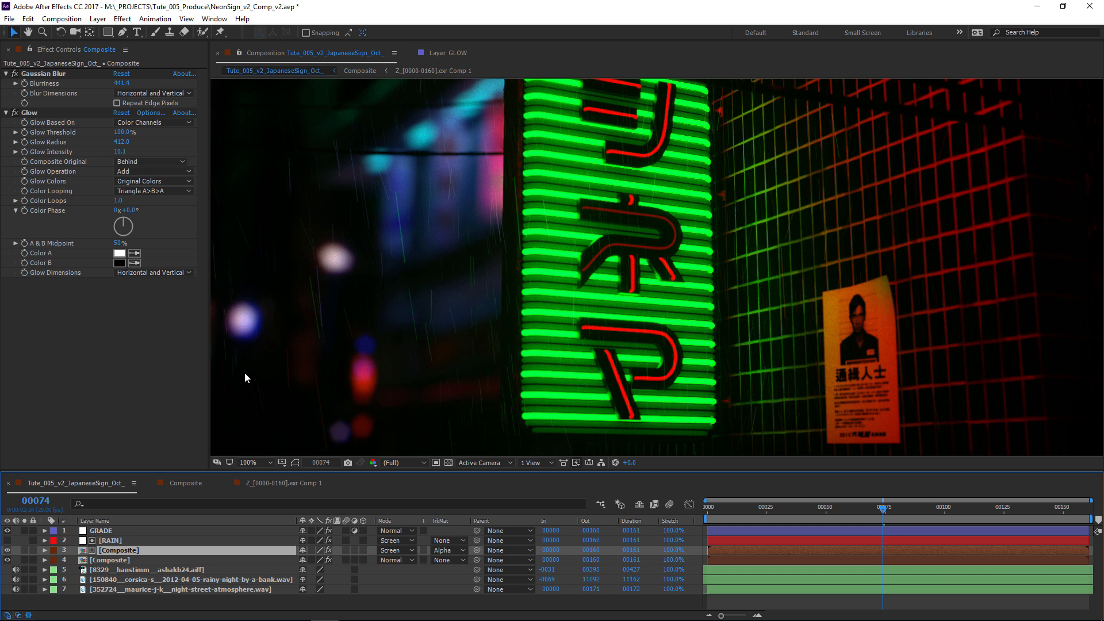
left_click(167, 530)
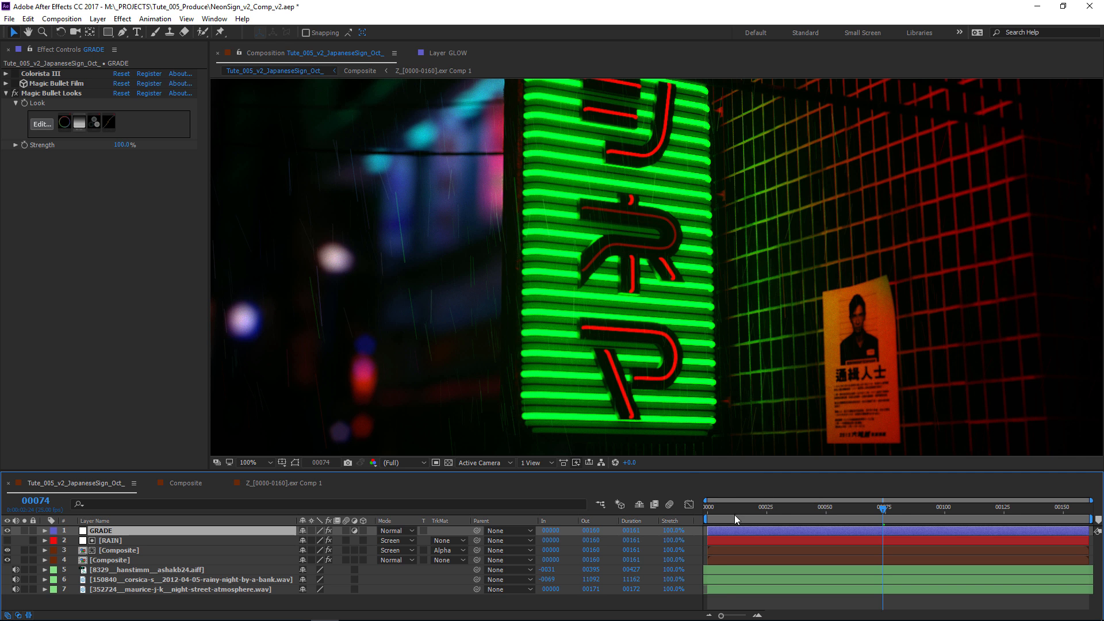
Return to frame 0 and select the three audio layers one after another to point out the sound tracks.
left_click_drag(736, 516, 688, 511)
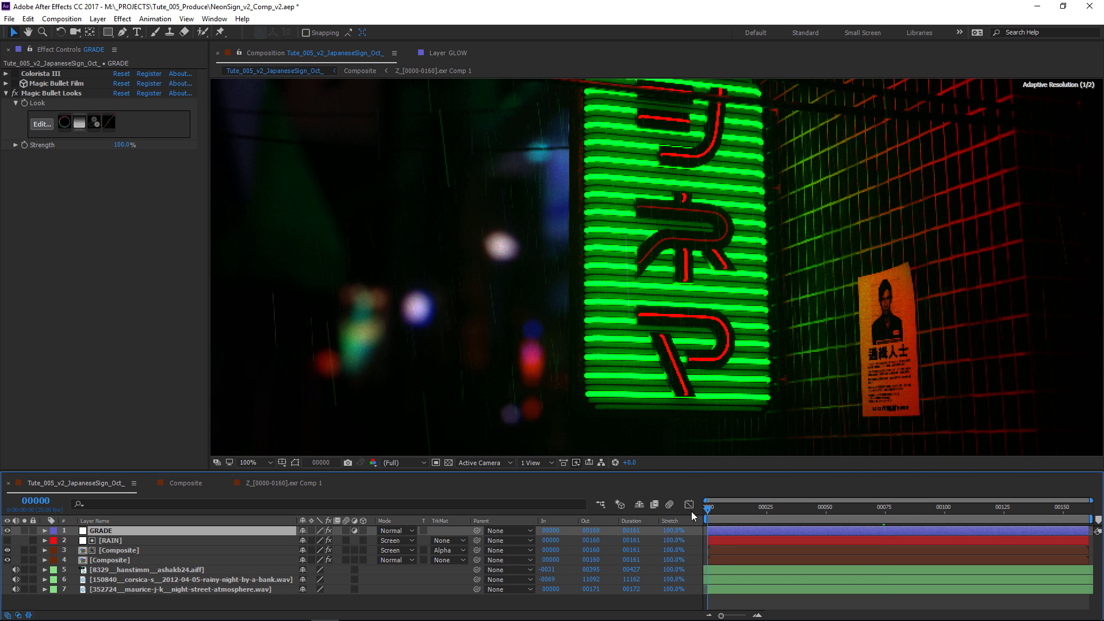
left_click(168, 570)
left_click(174, 580)
left_click(172, 589)
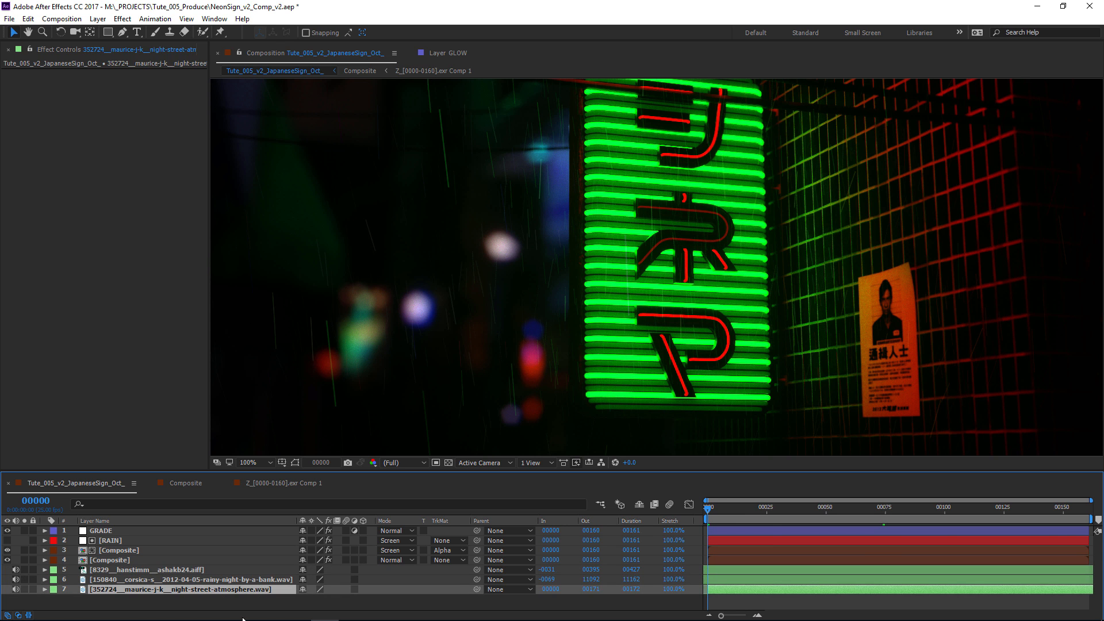
Scrub the finished composite through frames 72 and 126 and back toward the start to review the graded shot.
left_click_drag(714, 509, 871, 498)
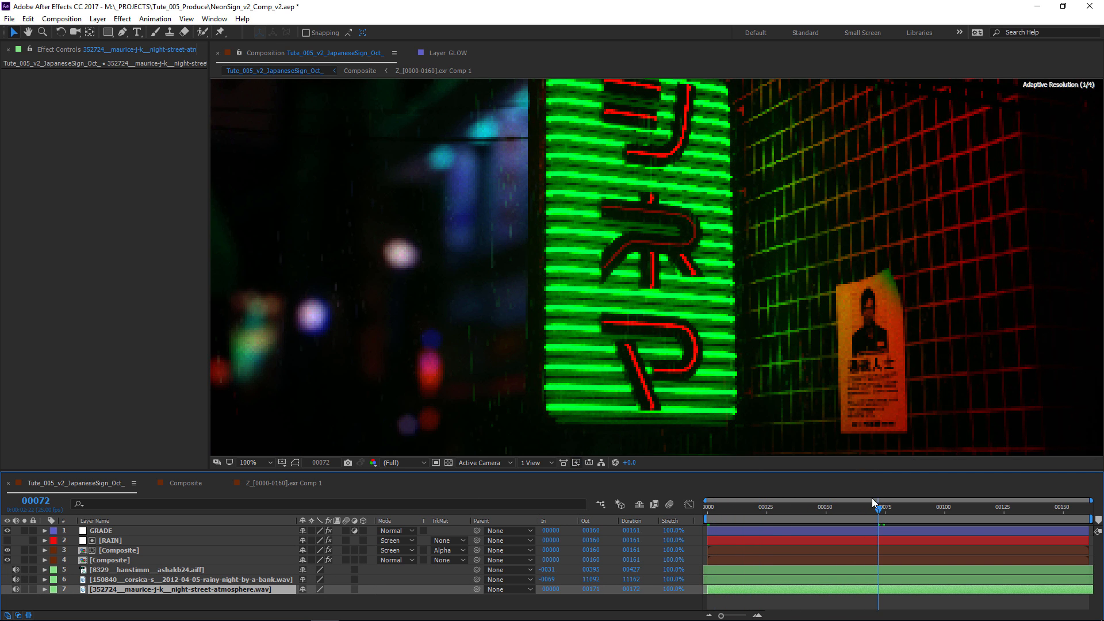
left_click_drag(920, 509, 1007, 496)
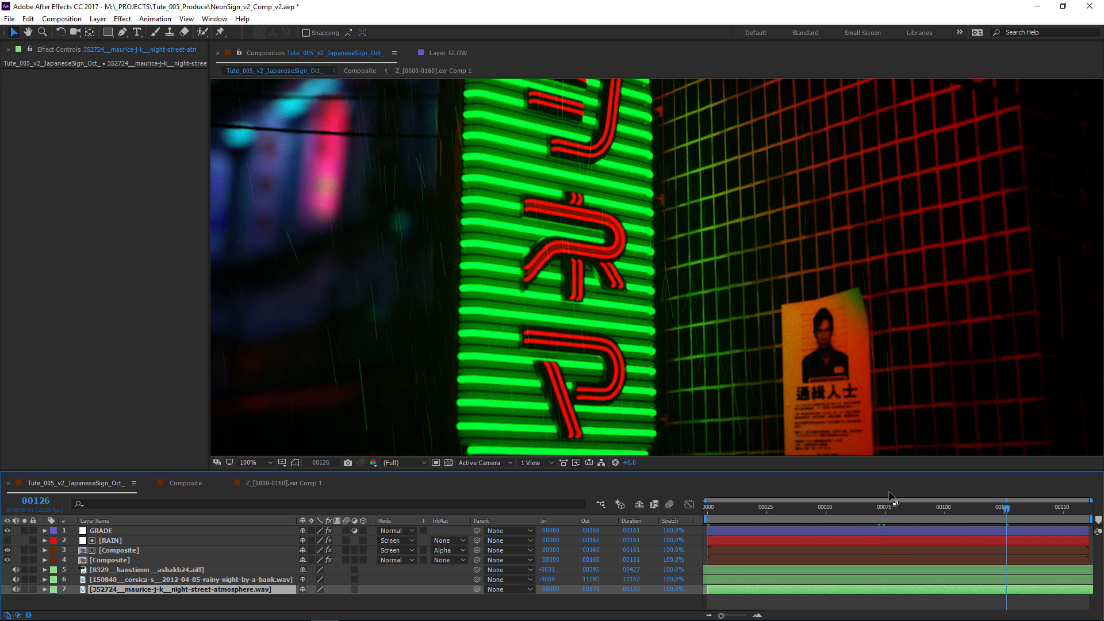
left_click_drag(795, 511, 733, 513)
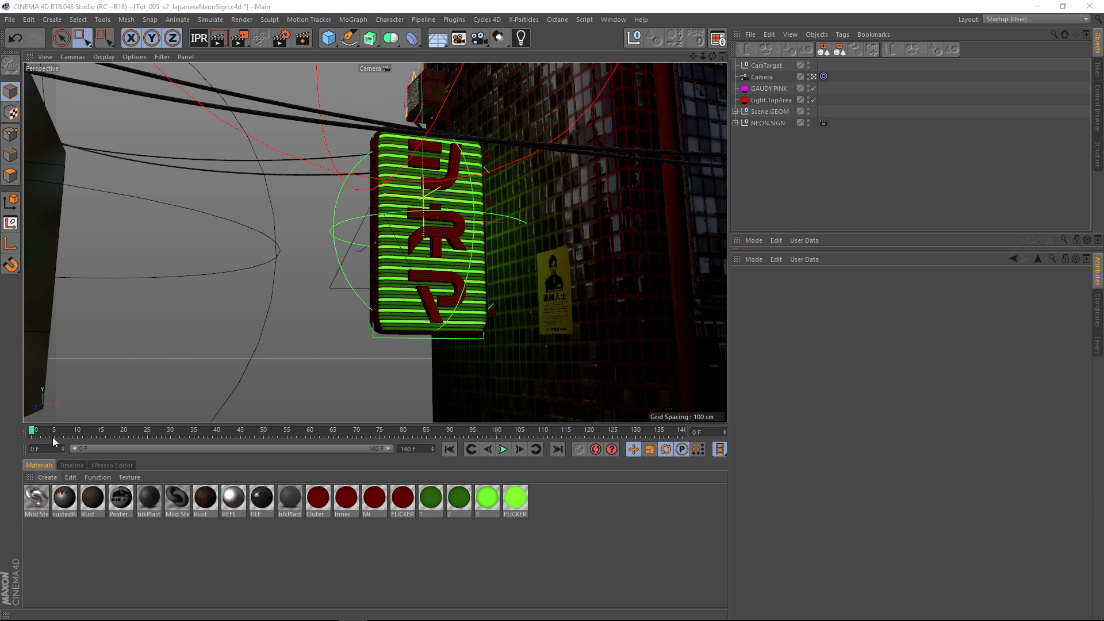
Switch to the Cinema 4D scene and scrub the animation from frame 0 to about frame 109 and back to 0.
left_click_drag(40, 435, 1, 432)
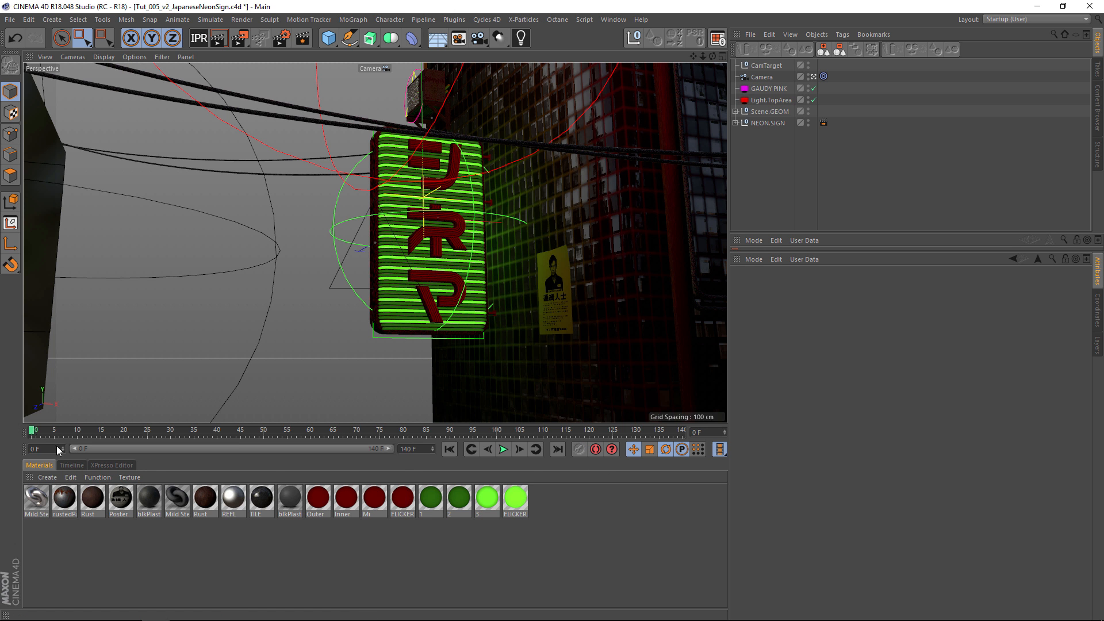
left_click_drag(33, 435, 550, 408)
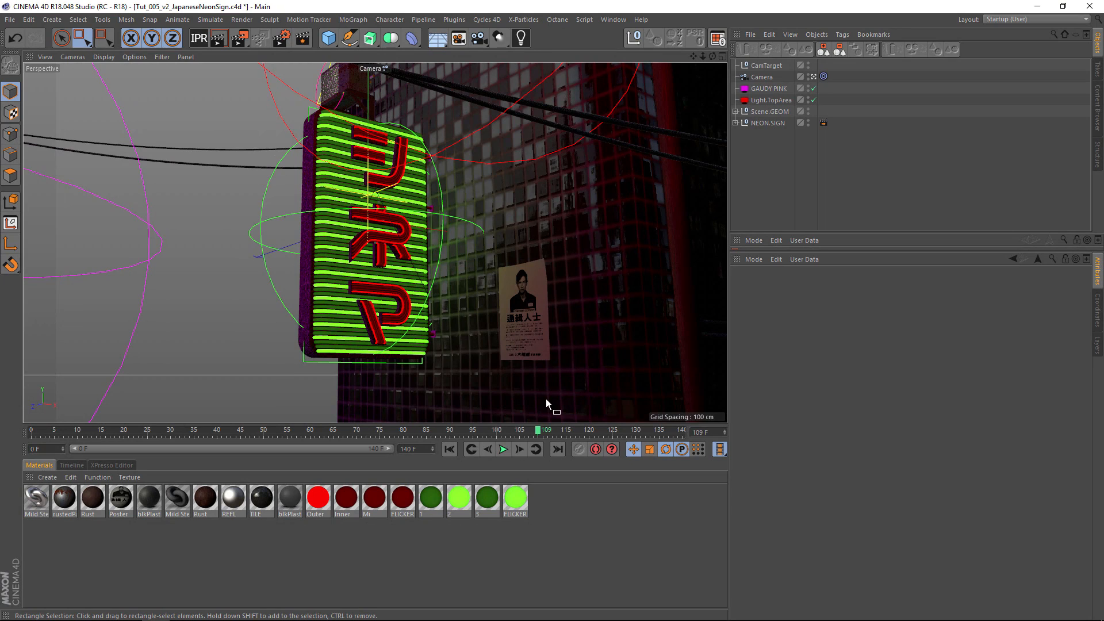
left_click_drag(553, 407, 32, 433)
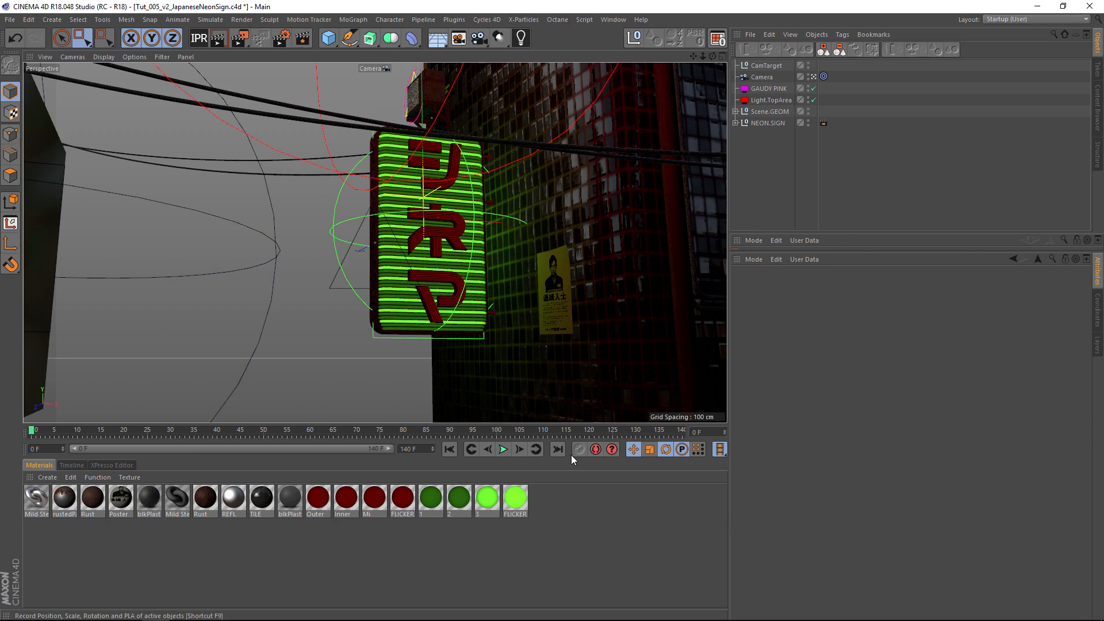